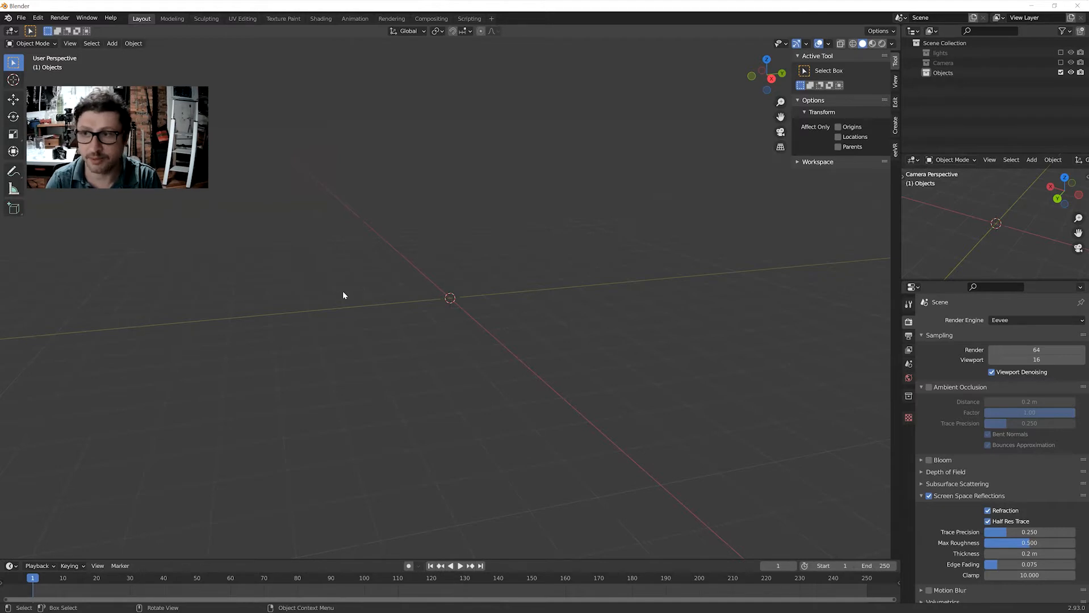
Add an ico sphere mesh at the world origin.
{"action": "middle_click_drag", "start_coordinate": [412, 282], "coordinate": [405, 287]}
{"action": "key", "text": "shift+a"}
{"action": "mouse_move", "coordinate": [406, 292]}
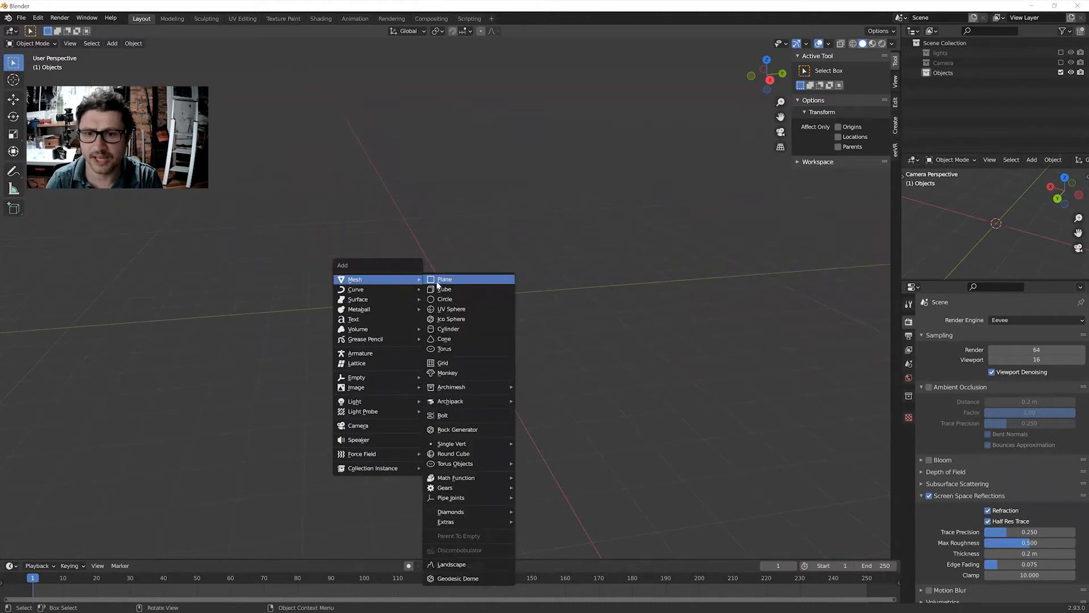
{"action": "left_click", "coordinate": [464, 319]}
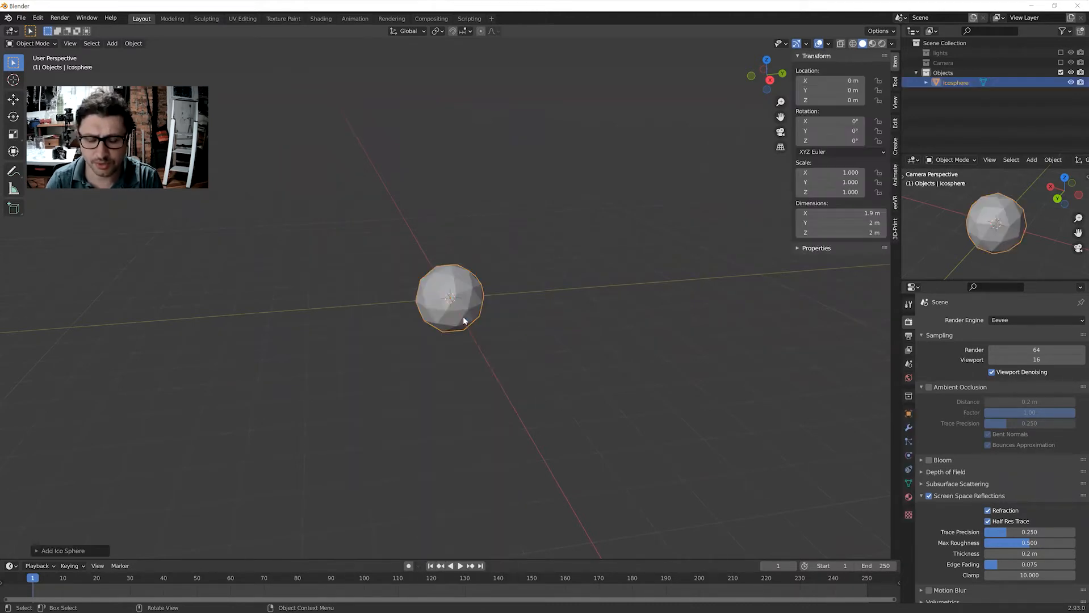
Add a torus mesh at the world origin around the ico sphere, and deselect it.
{"action": "key", "text": "shift+a"}
{"action": "mouse_move", "coordinate": [463, 321]}
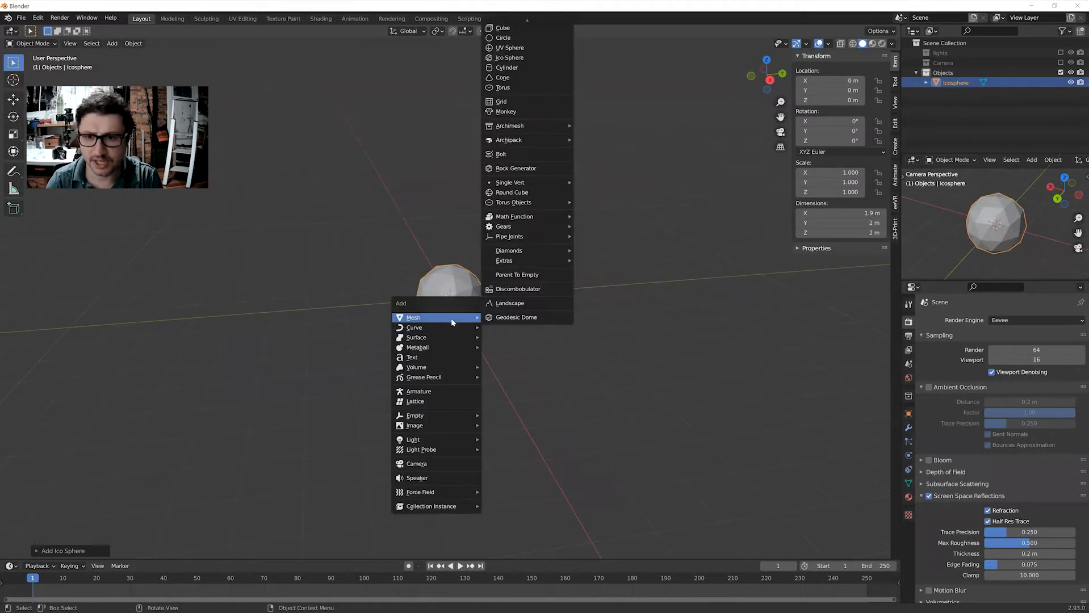
{"action": "mouse_move", "coordinate": [525, 204]}
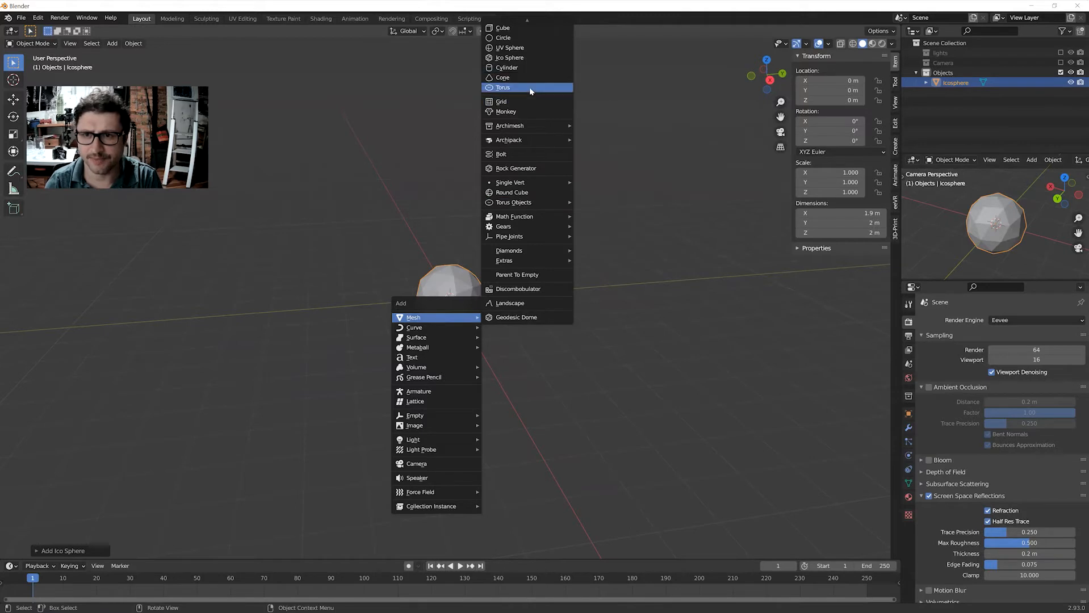
{"action": "left_click", "coordinate": [514, 88]}
{"action": "middle_click_drag", "start_coordinate": [470, 322], "coordinate": [472, 386]}
{"action": "scroll", "coordinate": [451, 326], "scroll_direction": "up", "scroll_amount": 5}
{"action": "scroll", "coordinate": [500, 364], "scroll_direction": "down", "scroll_amount": 4}
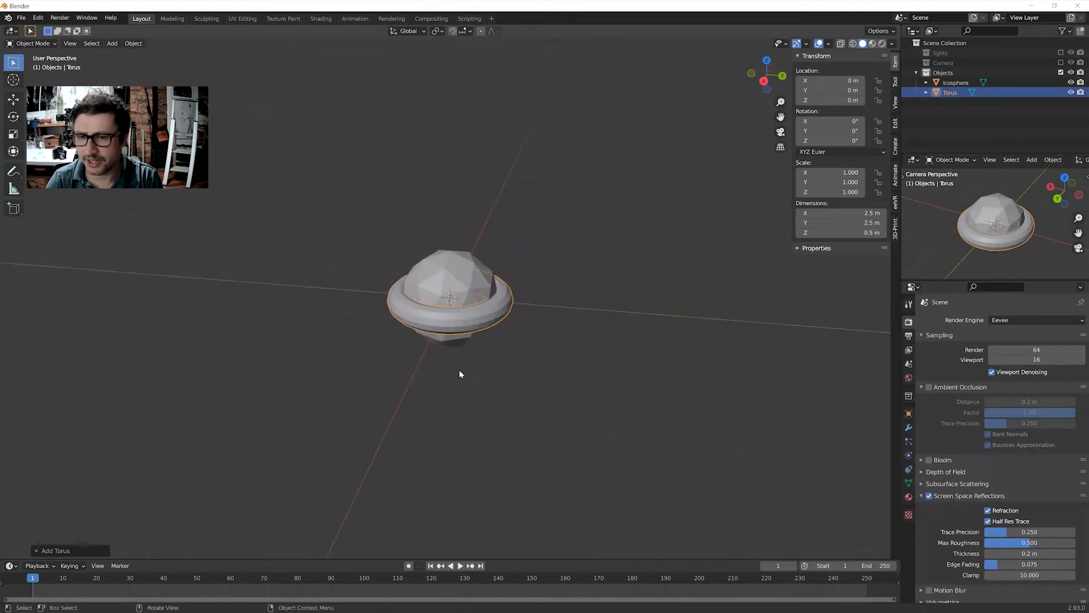
{"action": "left_click", "coordinate": [459, 369]}
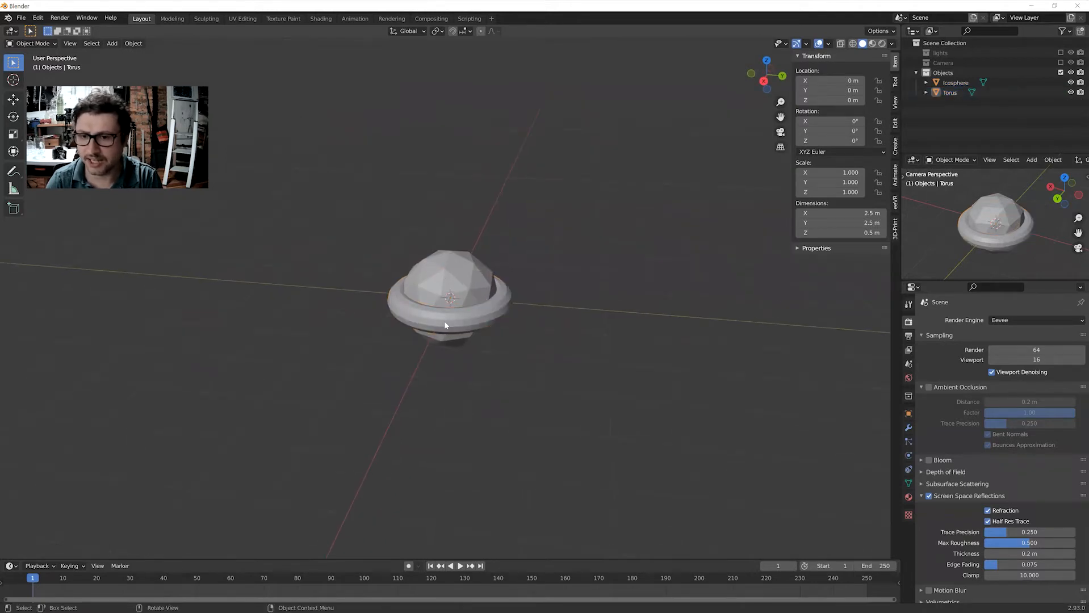
Move the torus about 1.1 m along the Y axis so that it partly overlaps the icosphere.
{"action": "scroll", "coordinate": [500, 335], "scroll_direction": "up", "scroll_amount": 1}
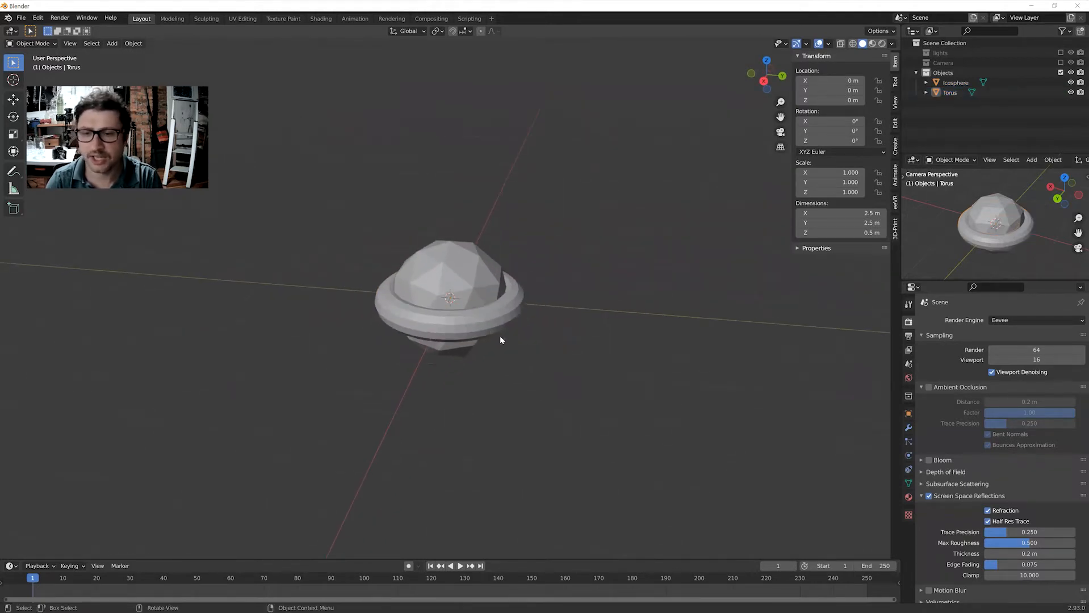
{"action": "left_click", "coordinate": [466, 335]}
{"action": "key", "text": "g"}
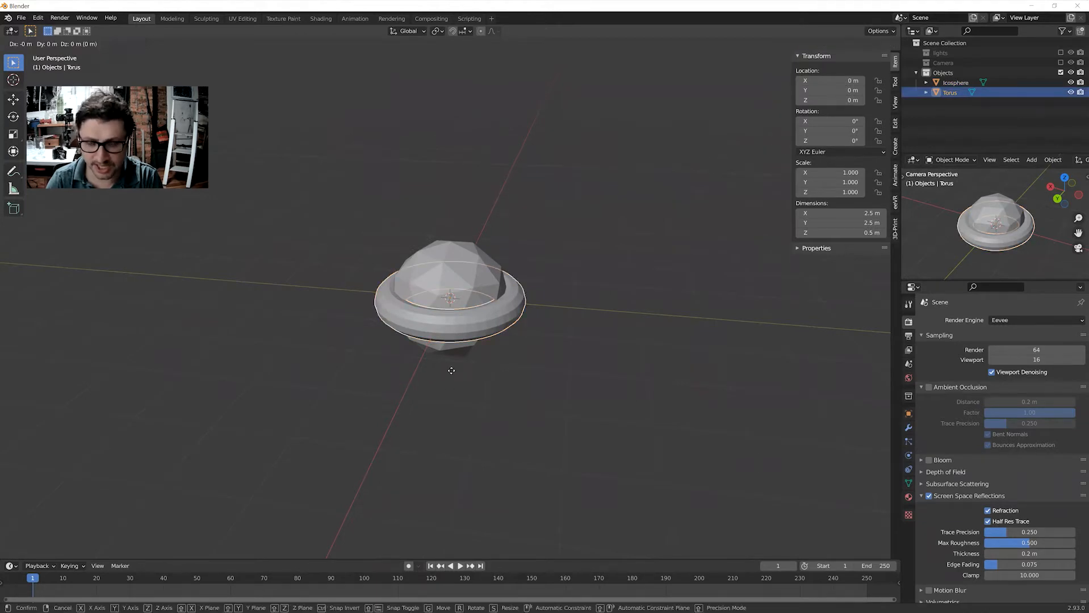
{"action": "key", "text": "y"}
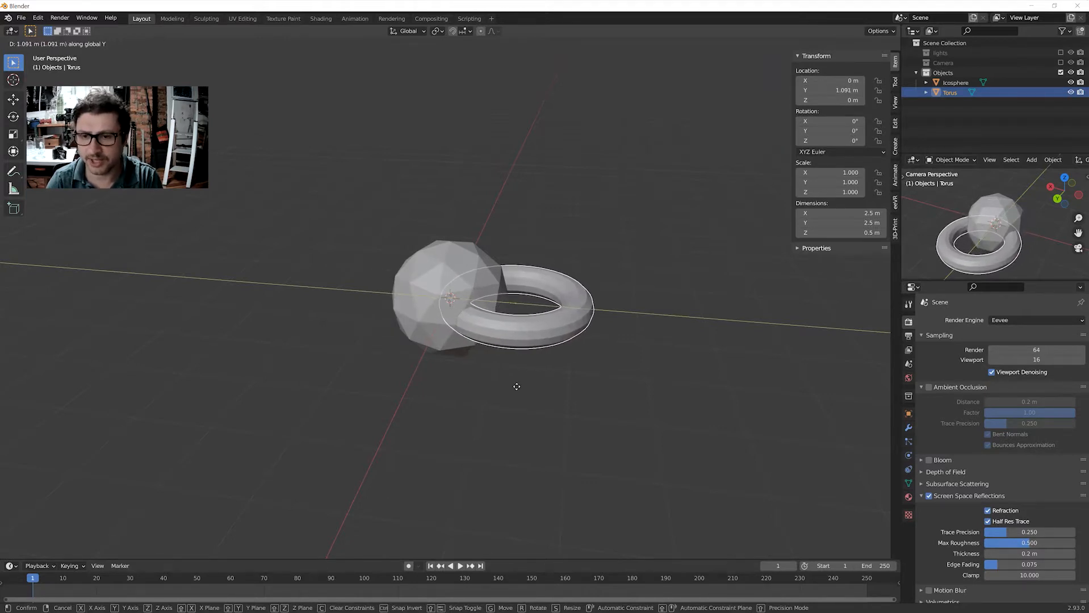
{"action": "left_click", "coordinate": [511, 385]}
{"action": "middle_click_drag", "start_coordinate": [485, 388], "coordinate": [556, 438]}
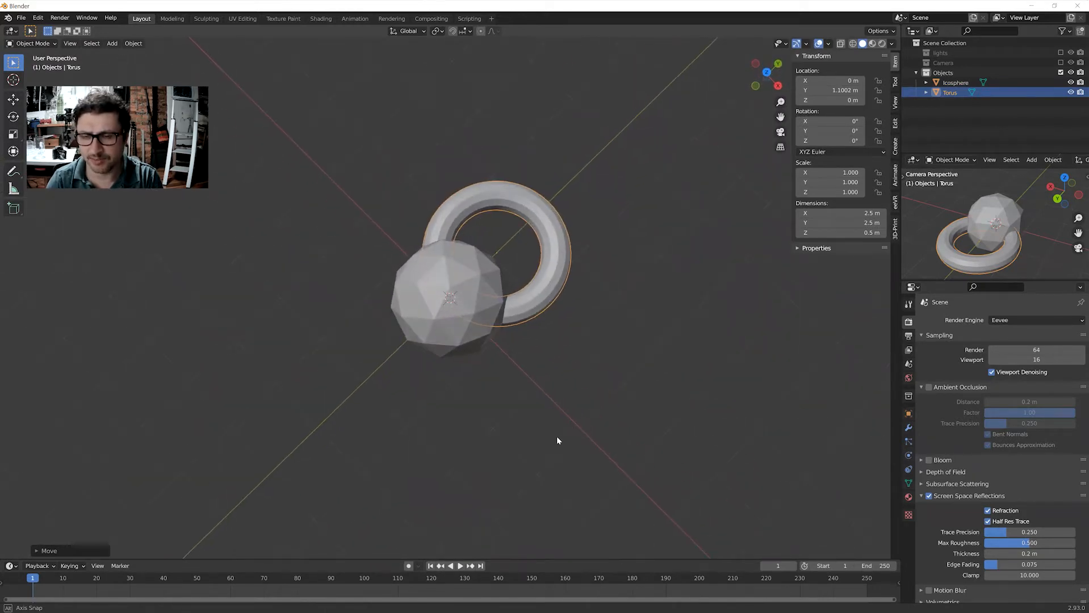
{"action": "left_click", "coordinate": [496, 399]}
Add a Boolean modifier to the icosphere.
{"action": "middle_click_drag", "start_coordinate": [497, 400], "coordinate": [409, 343]}
{"action": "left_click", "coordinate": [441, 332]}
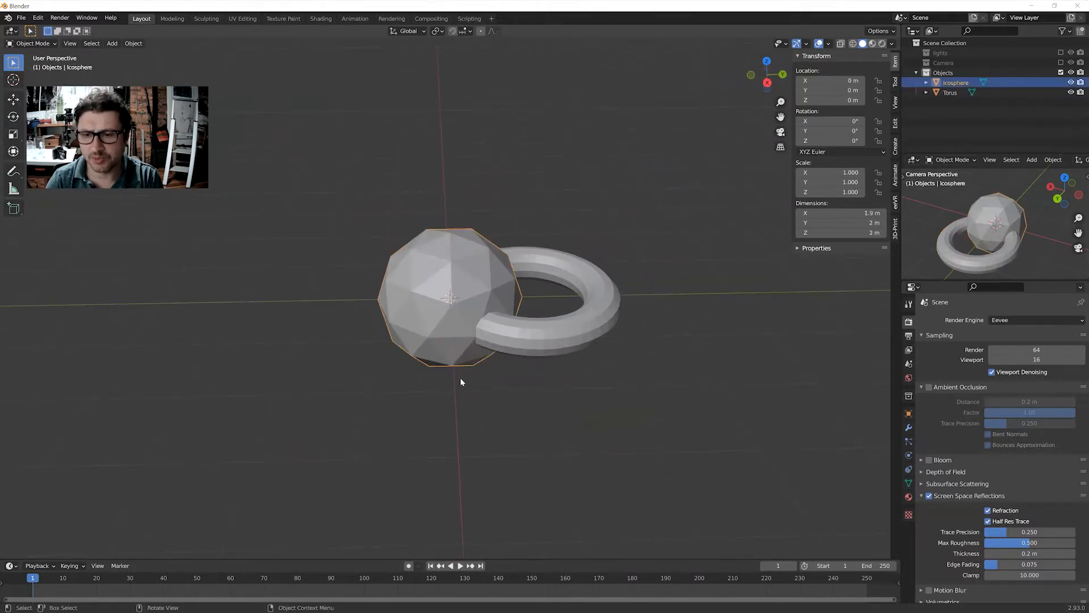
{"action": "middle_click_drag", "start_coordinate": [461, 378], "coordinate": [474, 350]}
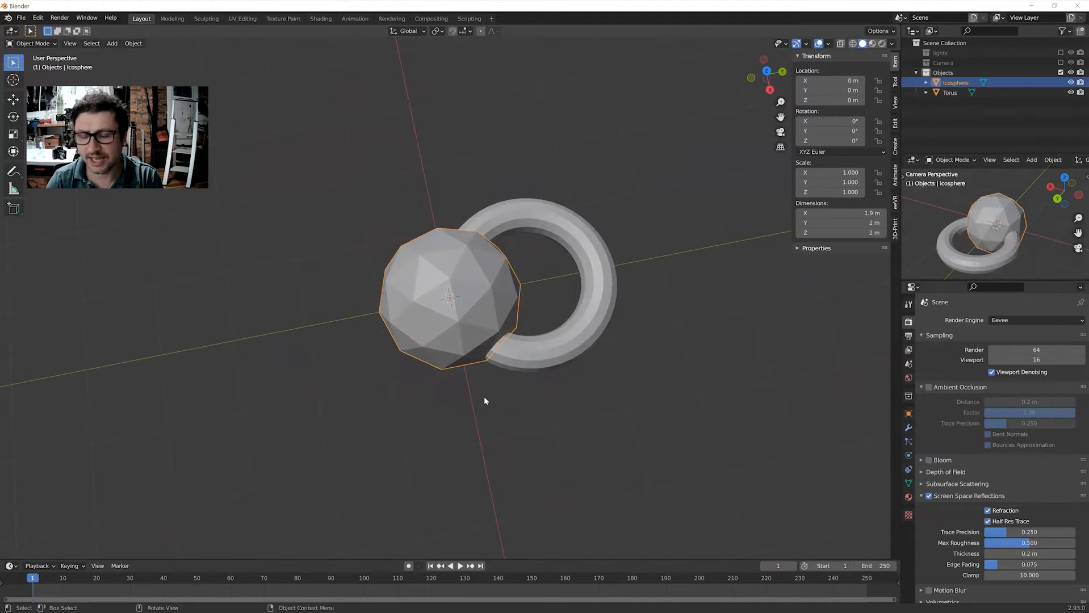
{"action": "middle_click_drag", "start_coordinate": [485, 399], "coordinate": [457, 399]}
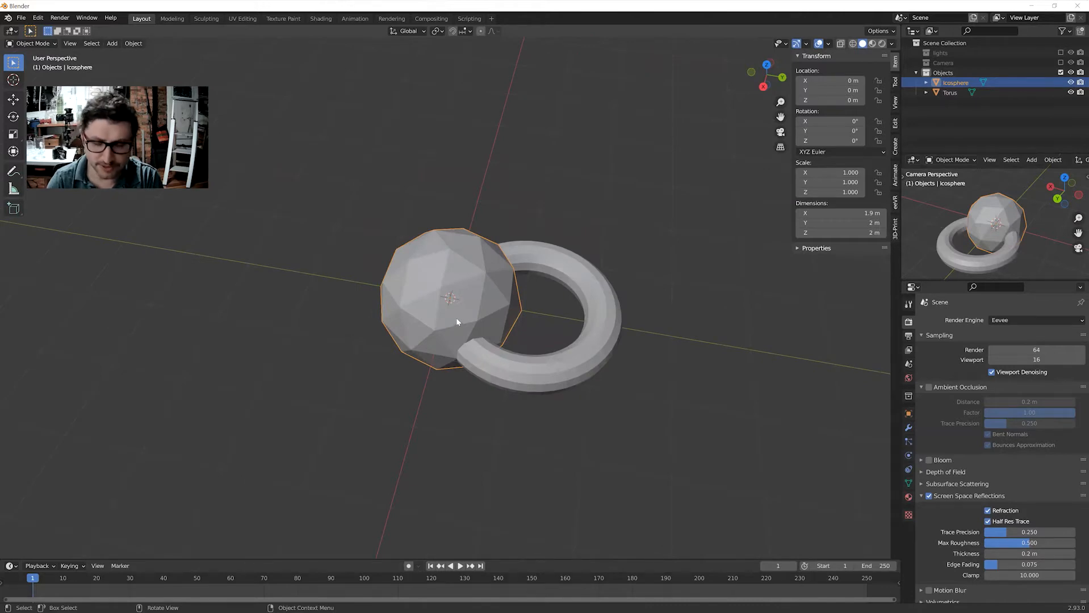
{"action": "left_click", "coordinate": [909, 428]}
{"action": "left_click", "coordinate": [998, 320]}
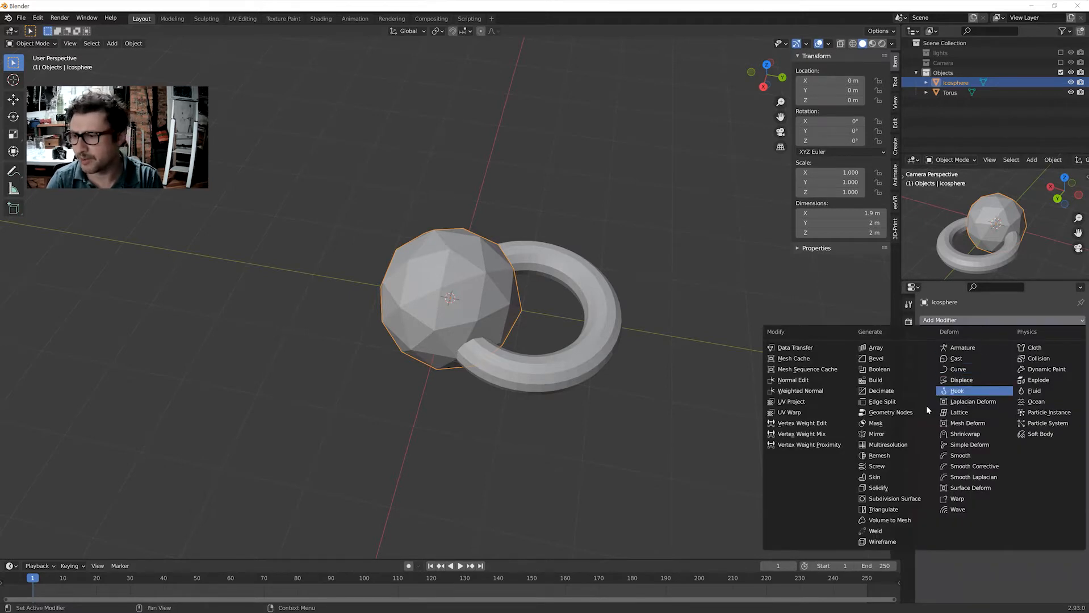
{"action": "left_click", "coordinate": [885, 370]}
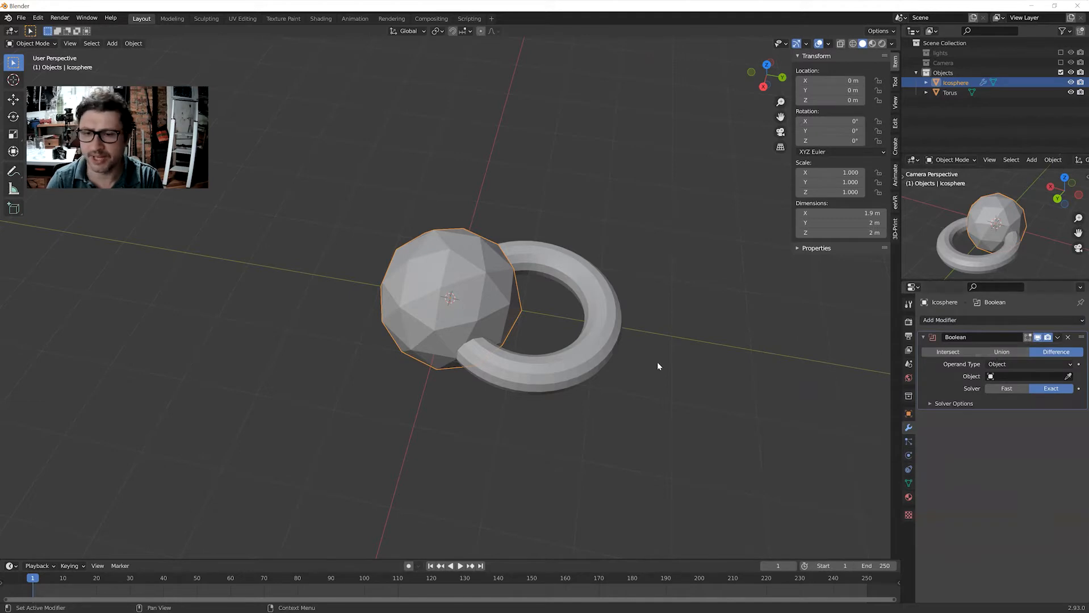
Set the icosphere's Boolean modifier to Union with the torus as its operand object.
{"action": "left_click", "coordinate": [1001, 353]}
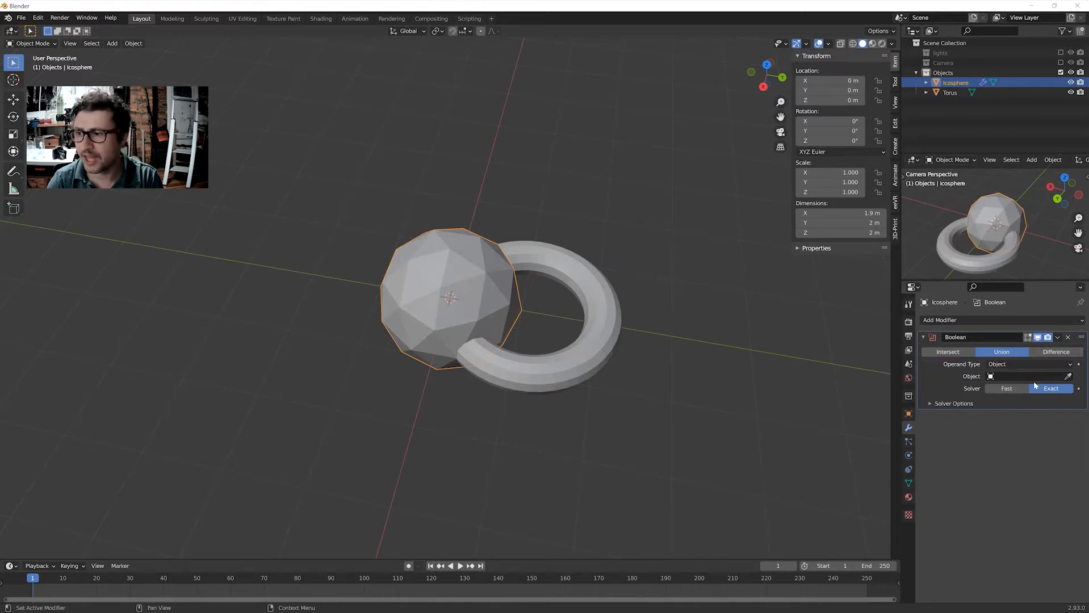
{"action": "left_click", "coordinate": [1068, 378]}
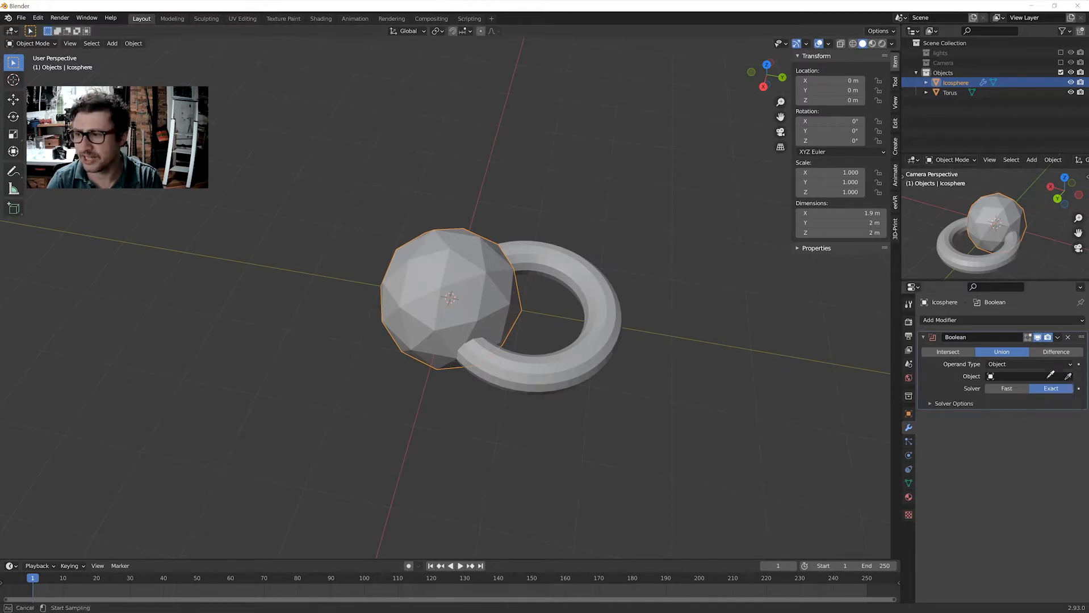
{"action": "left_click", "coordinate": [573, 262]}
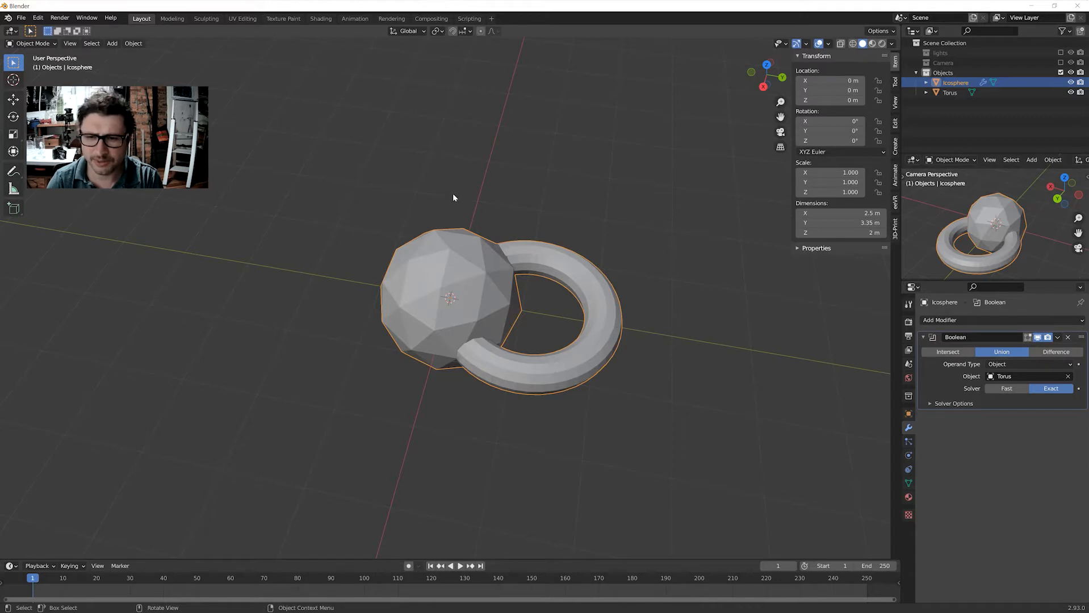
{"action": "middle_click_drag", "start_coordinate": [519, 165], "coordinate": [520, 201]}
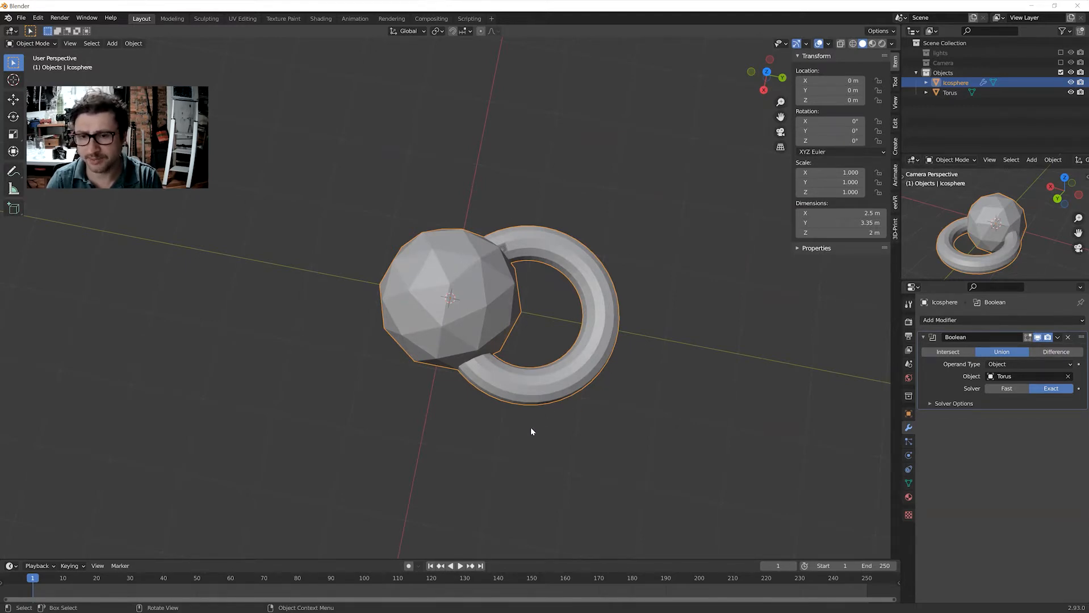
{"action": "middle_click_drag", "start_coordinate": [530, 427], "coordinate": [475, 329]}
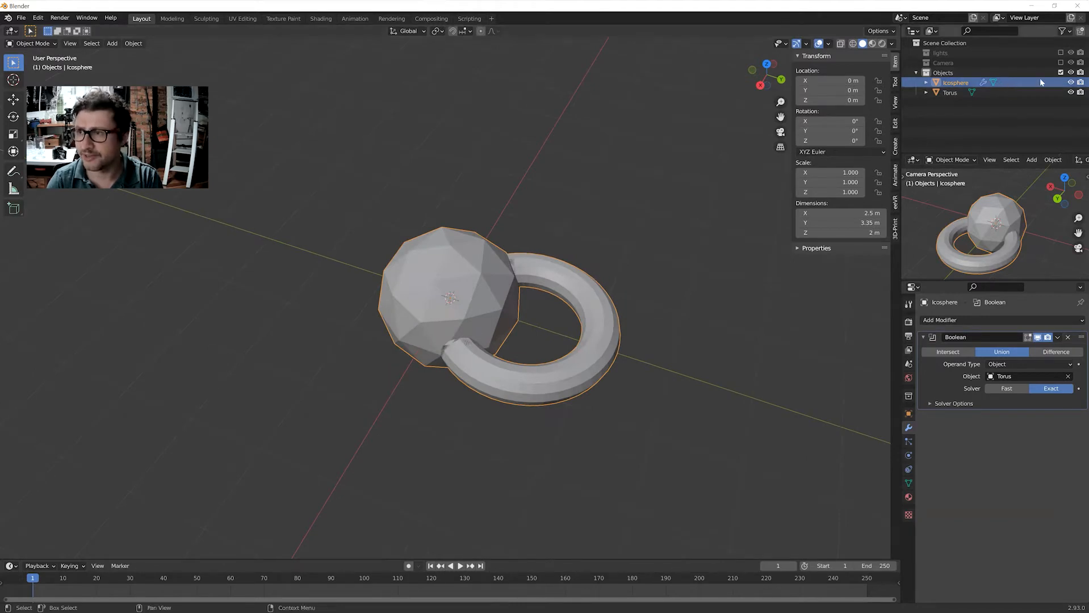
Hide the original torus in the viewport and deselect the icosphere to inspect the union.
{"action": "left_click", "coordinate": [1071, 92]}
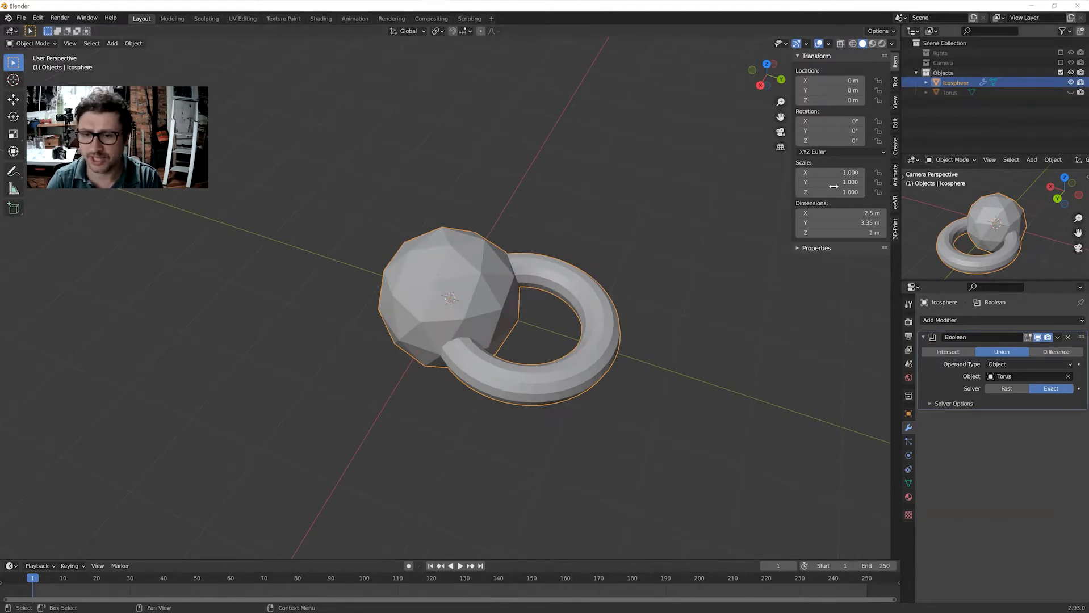
{"action": "middle_click_drag", "start_coordinate": [696, 203], "coordinate": [687, 236]}
{"action": "left_click", "coordinate": [689, 214]}
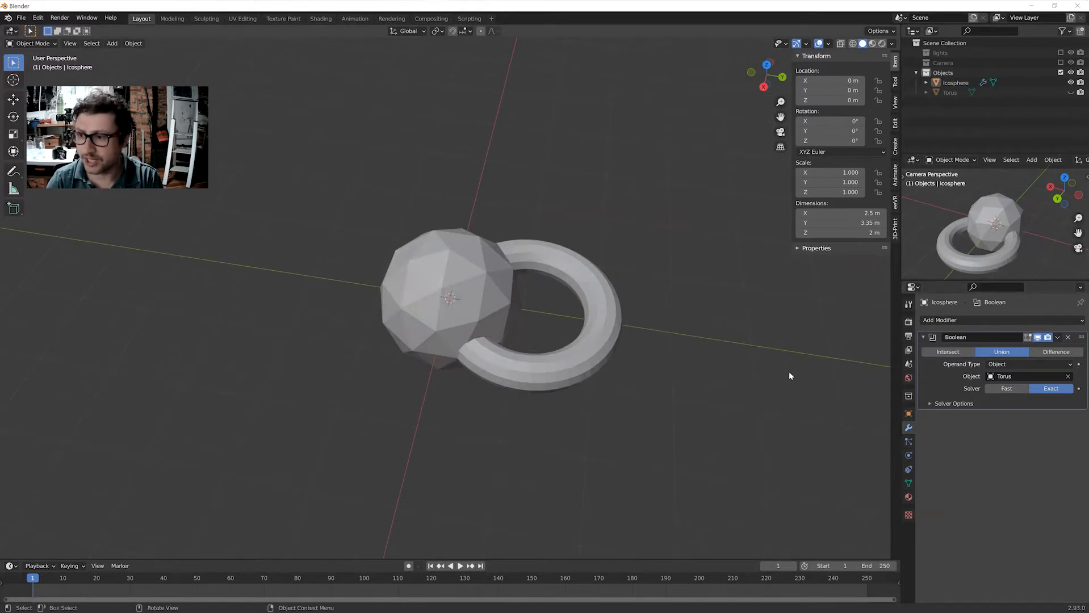
{"action": "middle_click_drag", "start_coordinate": [788, 368], "coordinate": [796, 353]}
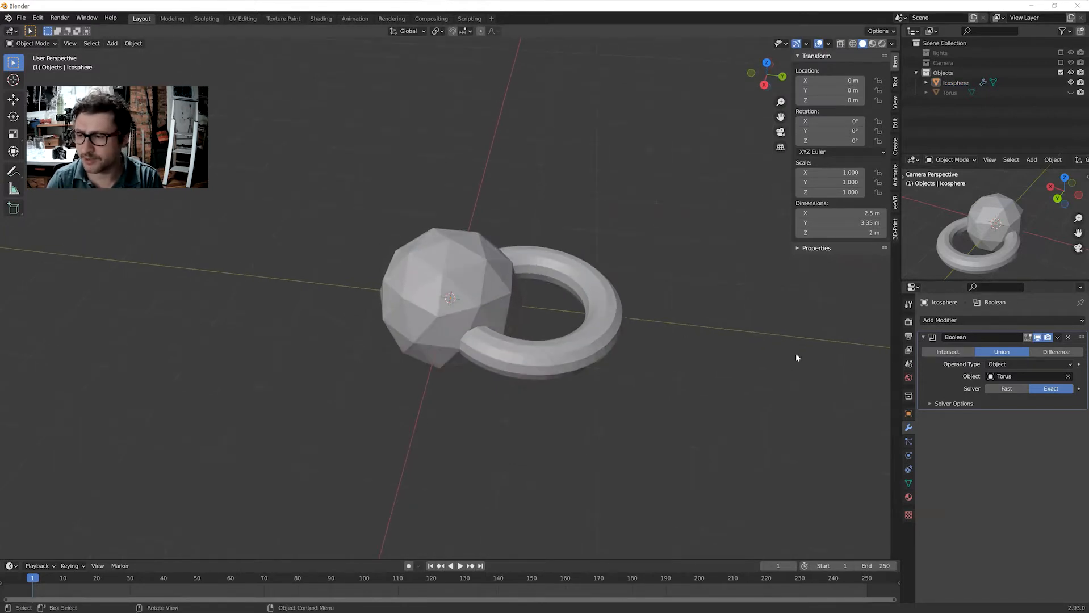
Try the Difference and Intersect operations on the icosphere's Boolean modifier and inspect the resulting shapes.
{"action": "left_click", "coordinate": [1056, 352]}
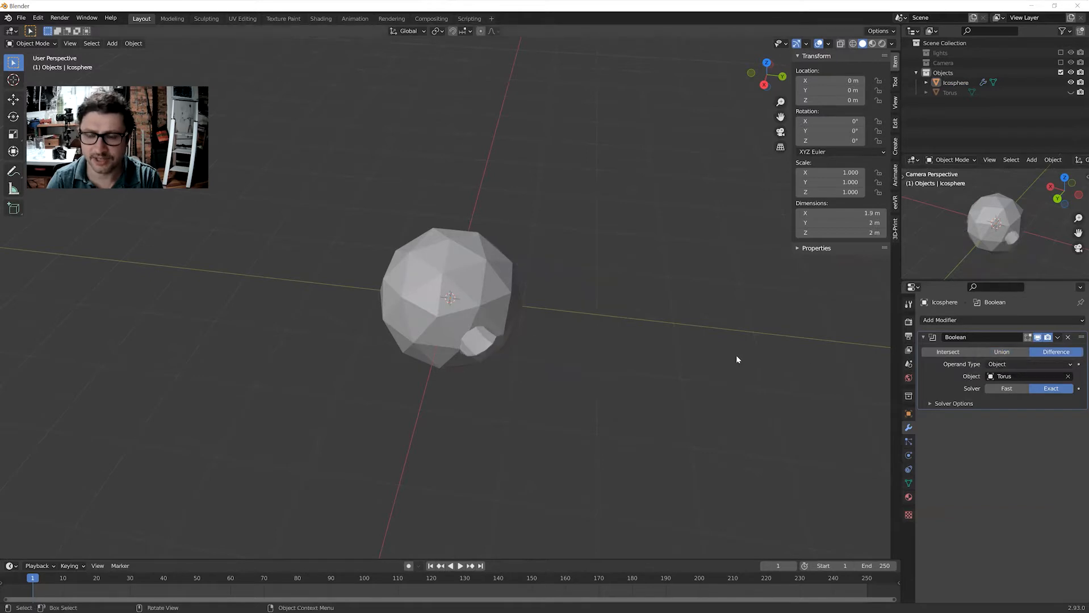
{"action": "middle_click_drag", "start_coordinate": [725, 392], "coordinate": [570, 368]}
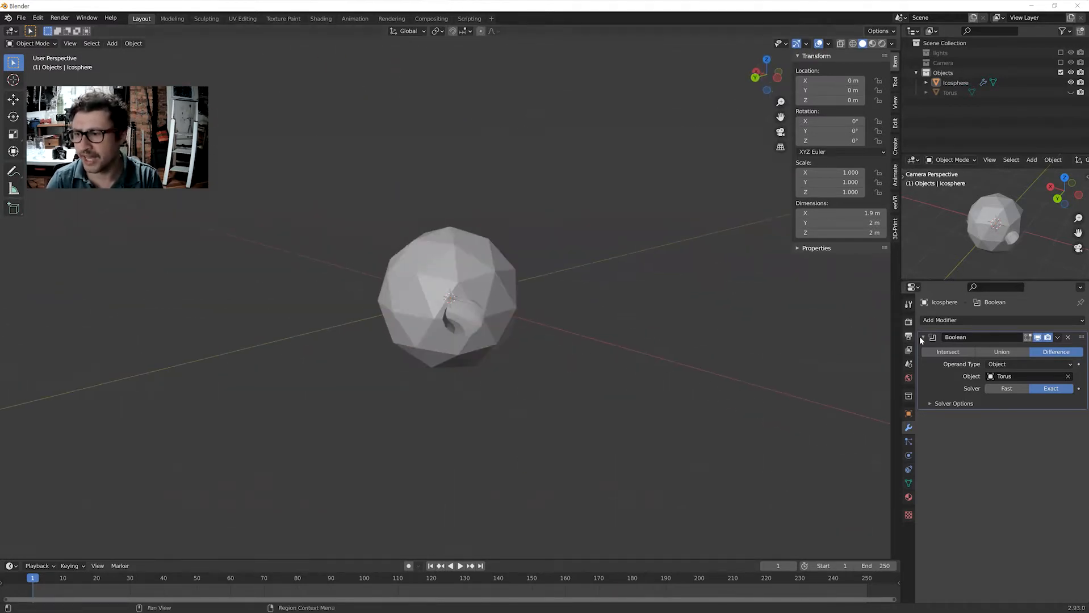
{"action": "left_click", "coordinate": [948, 352]}
{"action": "middle_click_drag", "start_coordinate": [633, 339], "coordinate": [747, 400]}
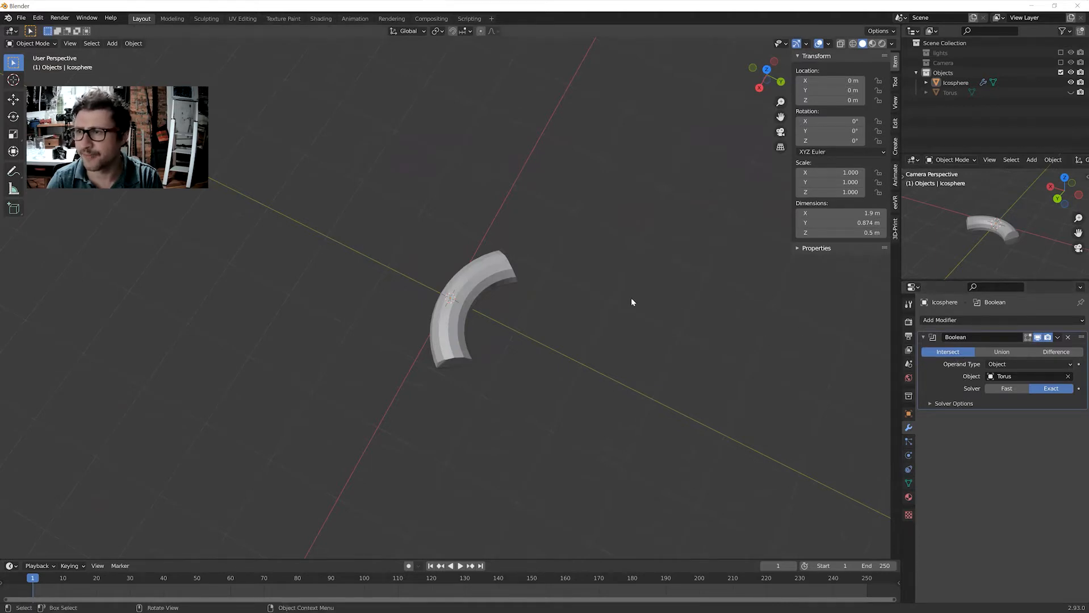
{"action": "middle_click_drag", "start_coordinate": [632, 301], "coordinate": [673, 281]}
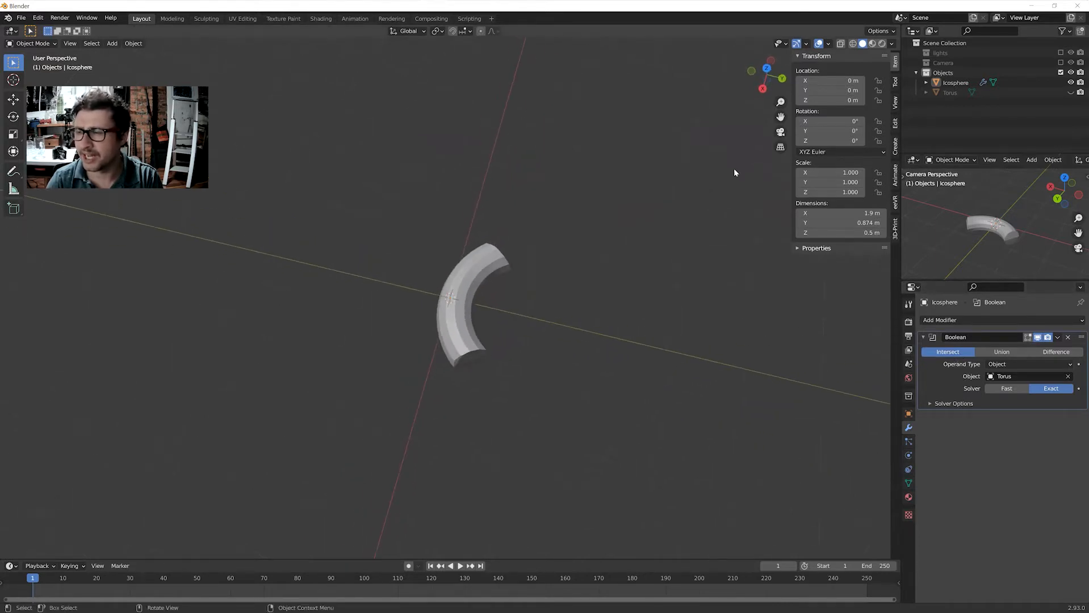
Try moving the icosphere freely relative to the hidden torus with the Intersect operation active.
{"action": "left_click", "coordinate": [939, 91]}
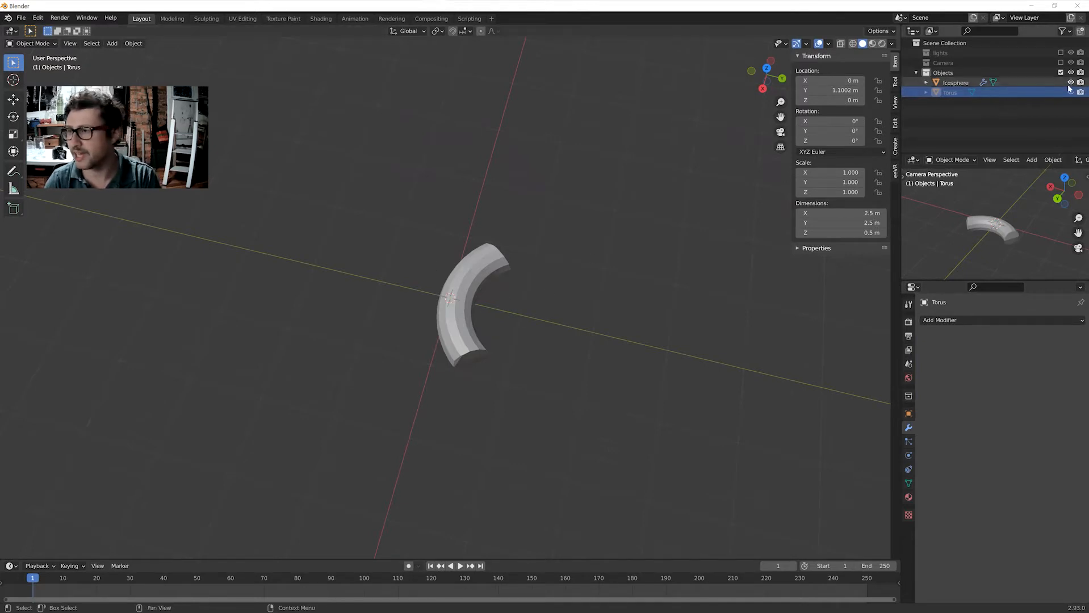
{"action": "left_click", "coordinate": [1034, 82]}
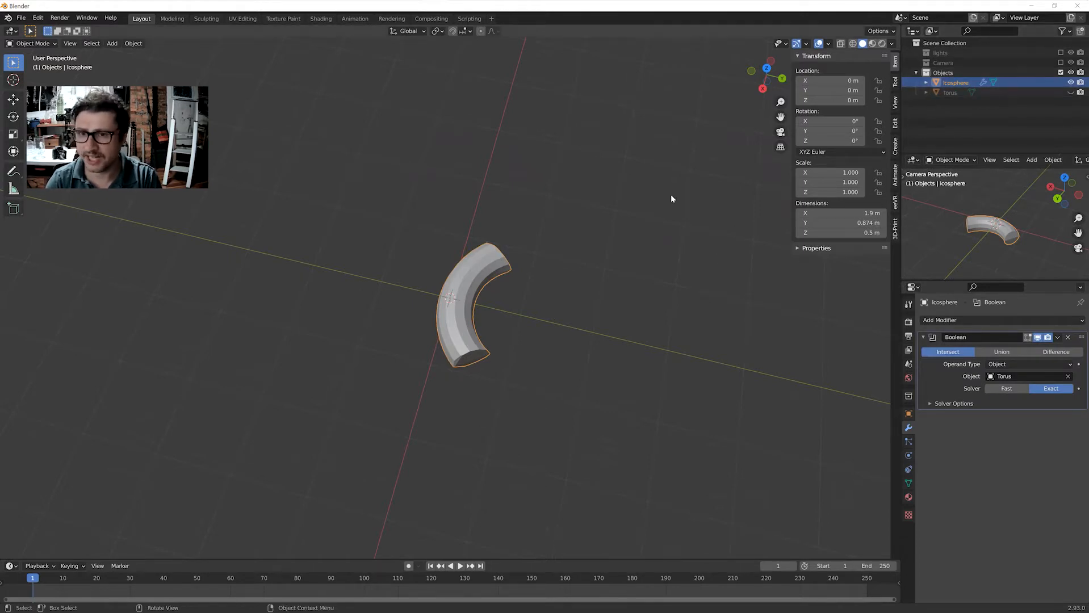
{"action": "key", "text": "g"}
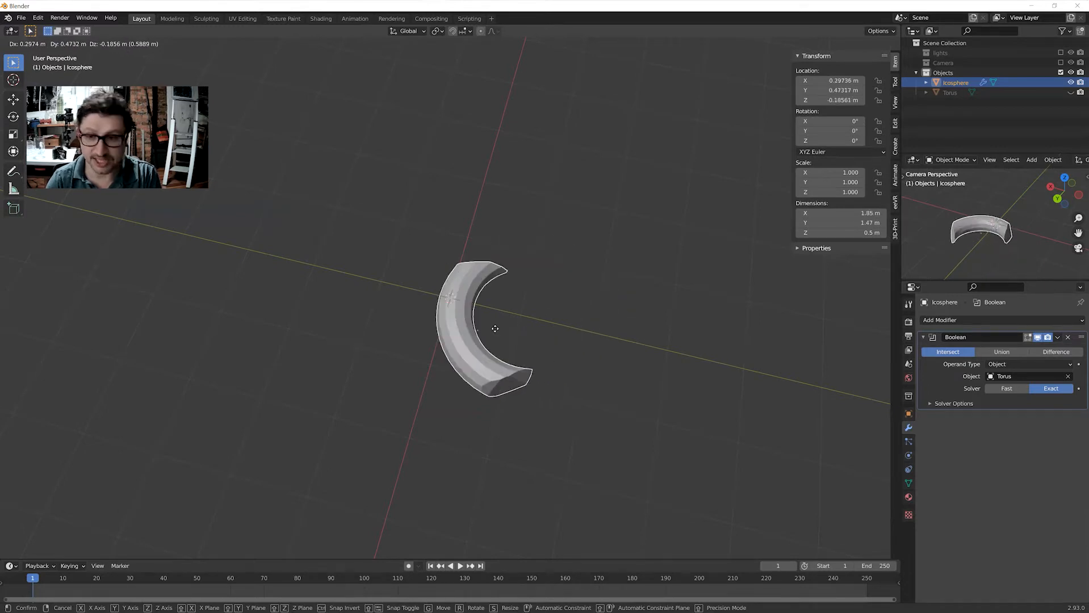
{"action": "key", "text": "Escape"}
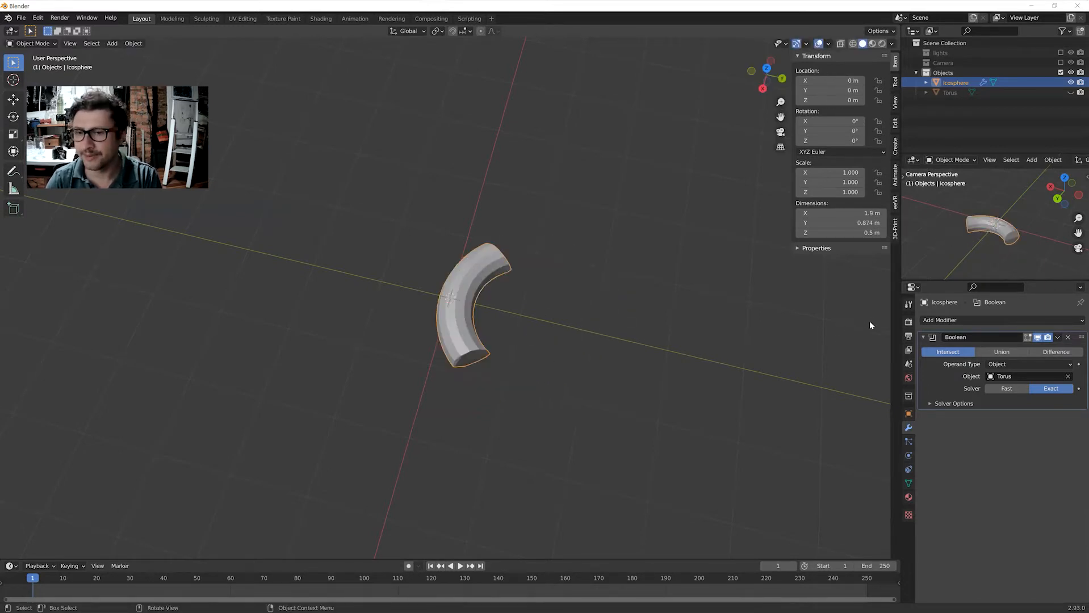
Set the icosphere's Boolean modifier to Difference and inspect the cut from several angles.
{"action": "left_click", "coordinate": [1052, 352]}
{"action": "middle_click_drag", "start_coordinate": [739, 369], "coordinate": [682, 339]}
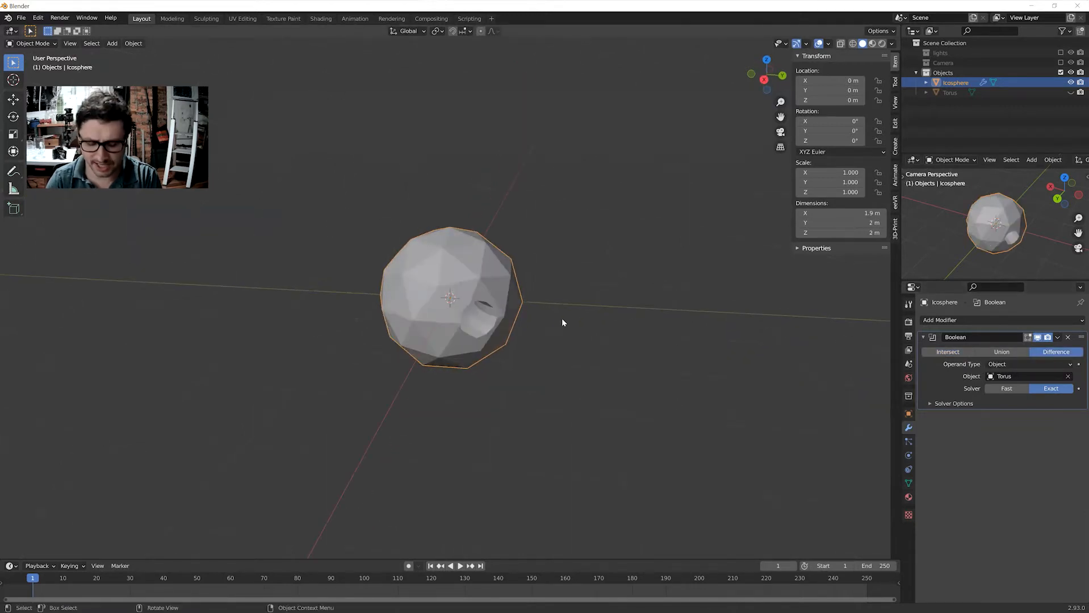
{"action": "middle_click_drag", "start_coordinate": [545, 307], "coordinate": [463, 315]}
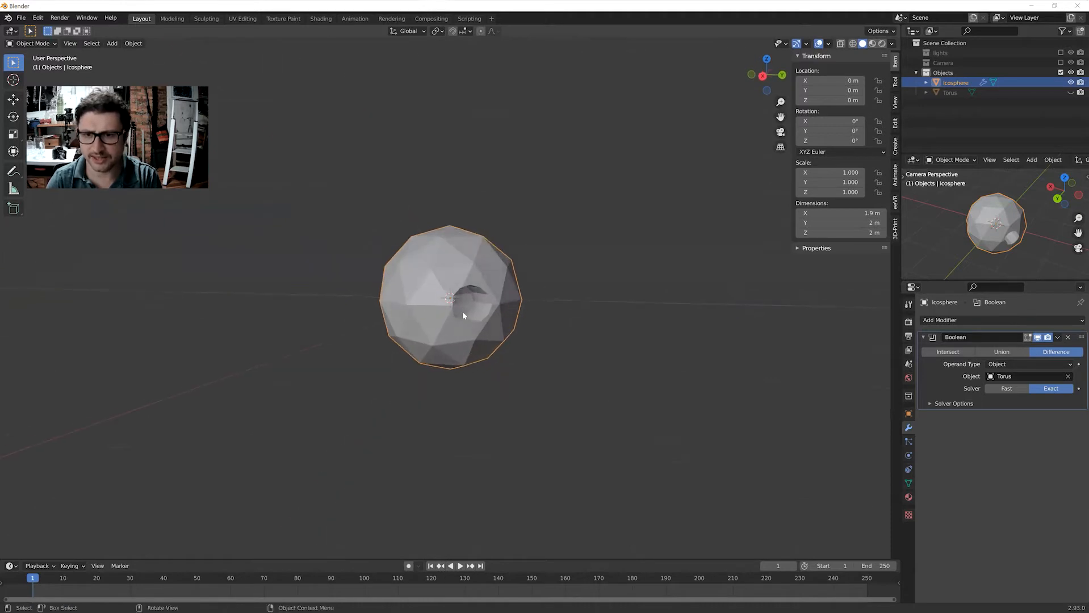
{"action": "middle_click_drag", "start_coordinate": [587, 308], "coordinate": [405, 343]}
Move the icosphere freely to about X 0.02 m, Y 0.41 m, Z -0.15 m to shift the torus-shaped cut.
{"action": "key", "text": "g"}
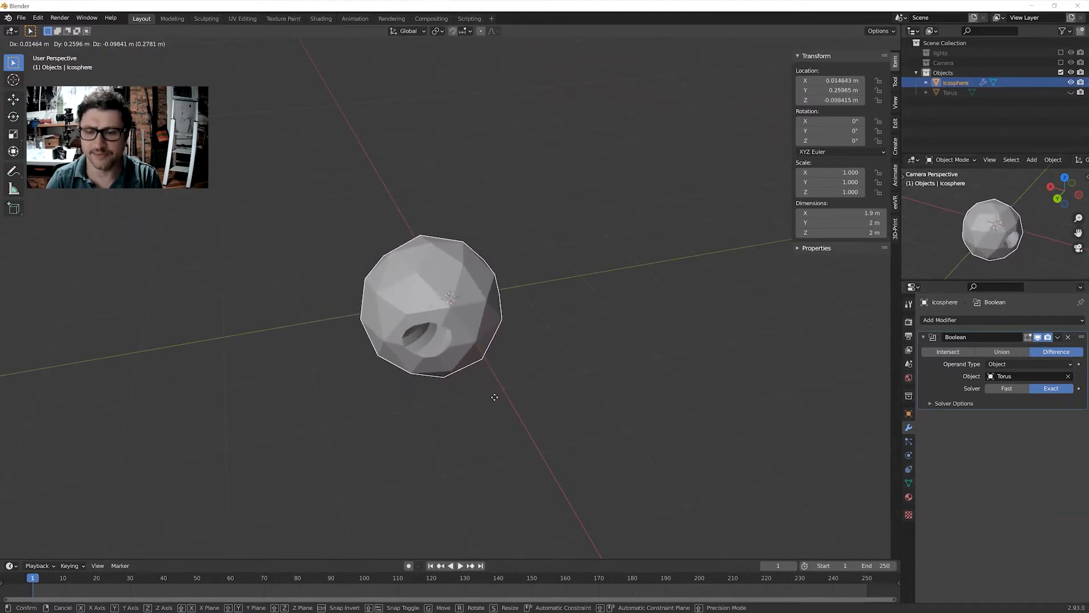
{"action": "left_click", "coordinate": [483, 420]}
{"action": "middle_click_drag", "start_coordinate": [483, 420], "coordinate": [496, 391]}
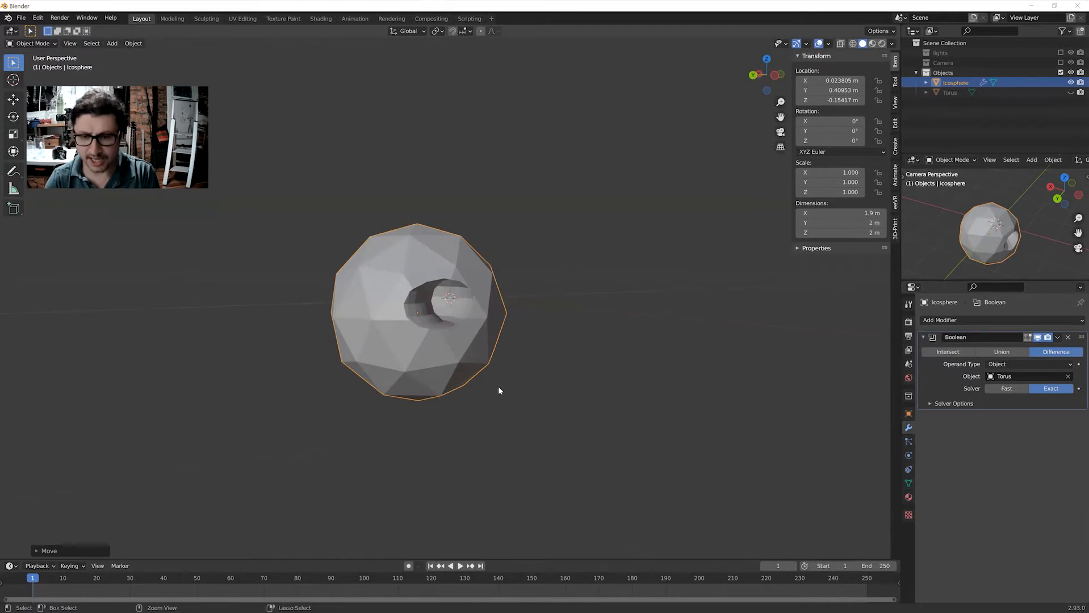
Reset the icosphere's location to the world origin and show the hidden torus again.
{"action": "key", "text": "alt+g"}
{"action": "middle_click_drag", "start_coordinate": [473, 356], "coordinate": [622, 371]}
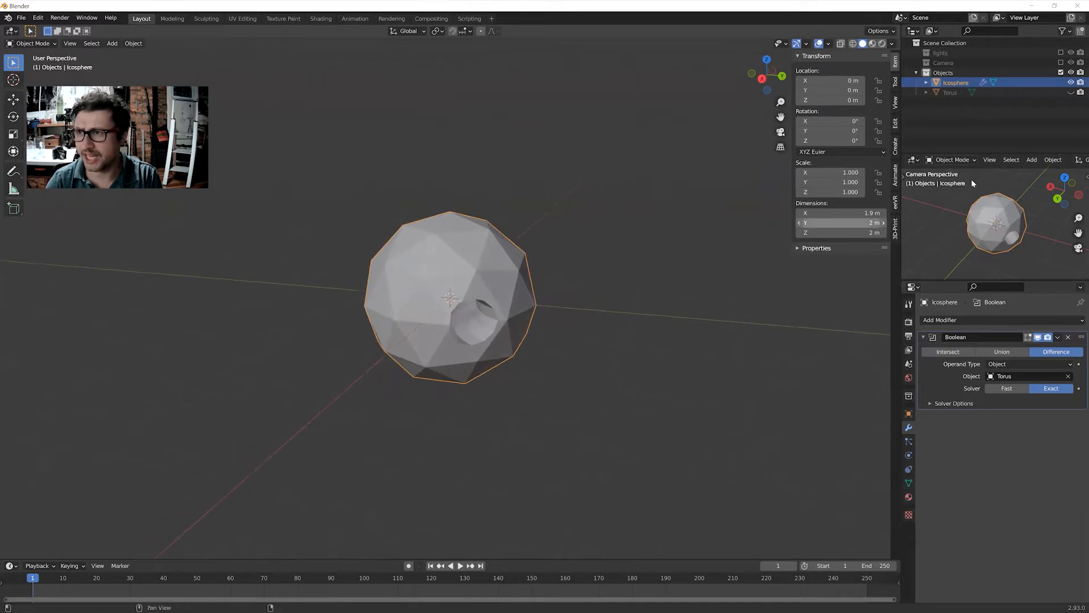
{"action": "mouse_move", "coordinate": [609, 255]}
{"action": "middle_mouse_down"}
{"action": "mouse_move", "coordinate": [612, 269]}
{"action": "mouse_move", "coordinate": [591, 265]}
{"action": "middle_mouse_up"}
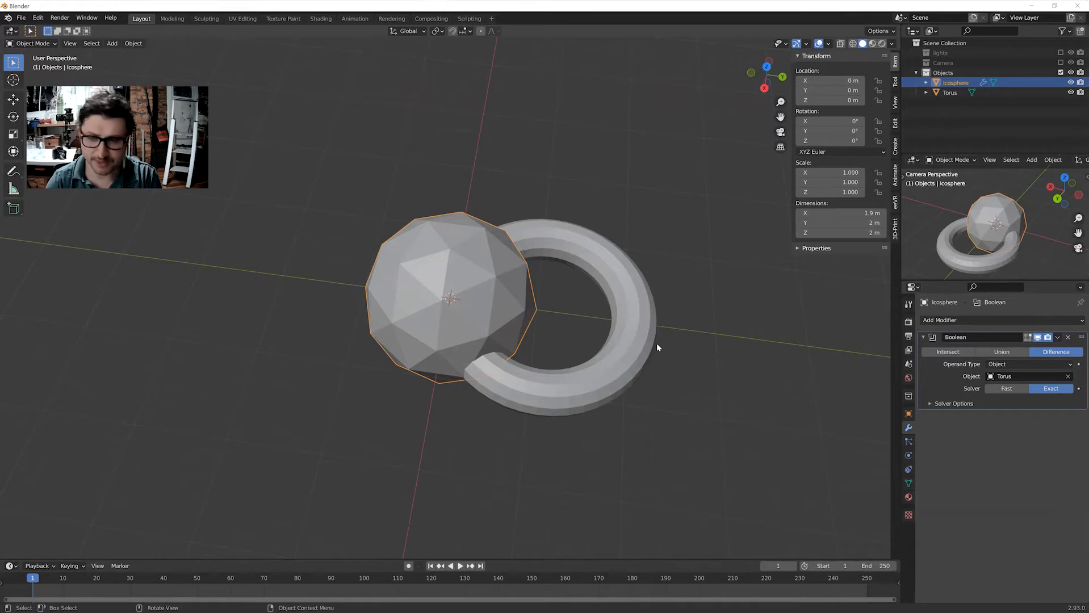
Inspect the icosphere's base mesh in Edit Mode and turn on X-ray display.
{"action": "key", "text": "Tab"}
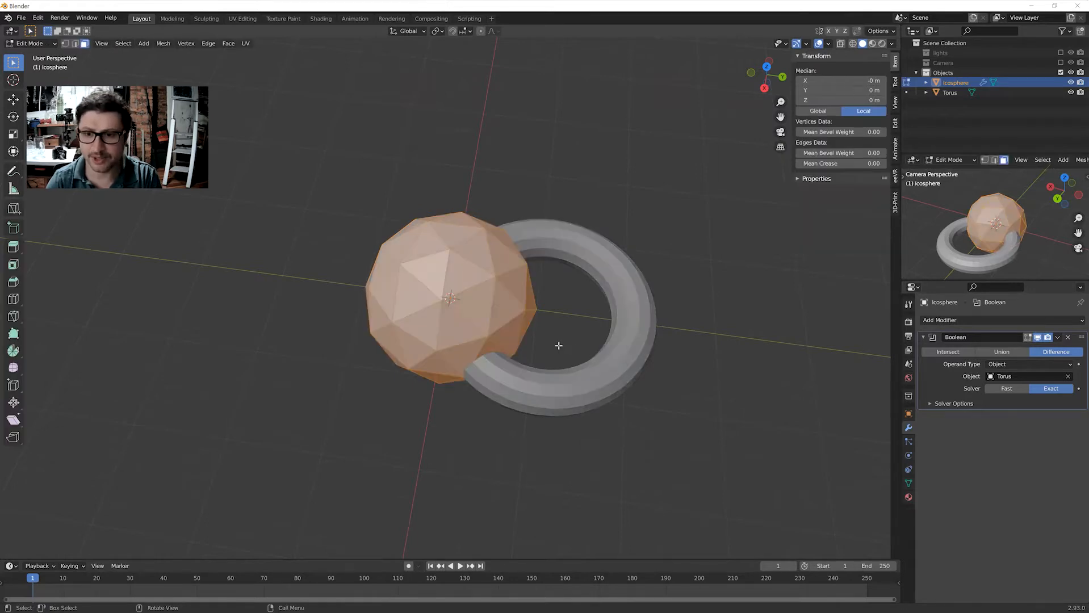
{"action": "middle_click_drag", "start_coordinate": [557, 345], "coordinate": [592, 370]}
{"action": "key", "text": "Tab"}
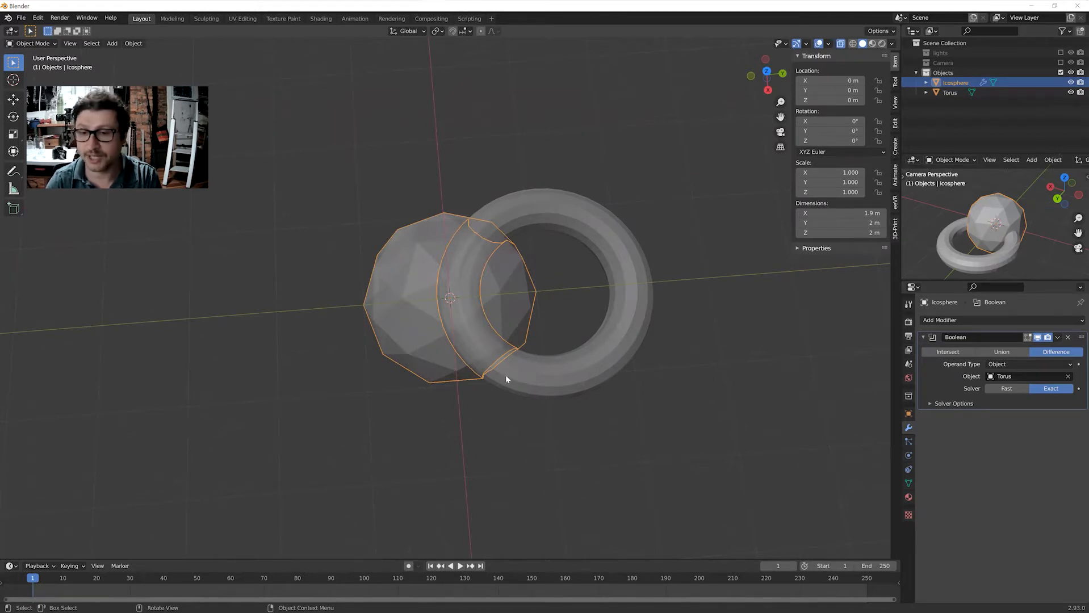
Apply the icosphere's Boolean modifier and inspect the resulting mesh in Edit Mode.
{"action": "left_click", "coordinate": [1057, 337]}
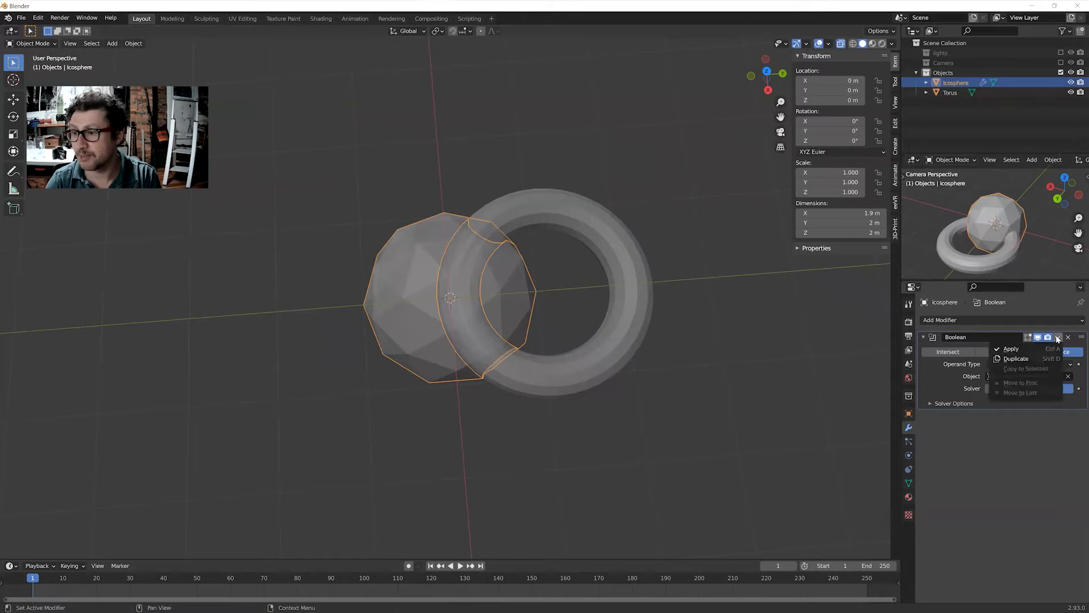
{"action": "left_click", "coordinate": [1017, 349]}
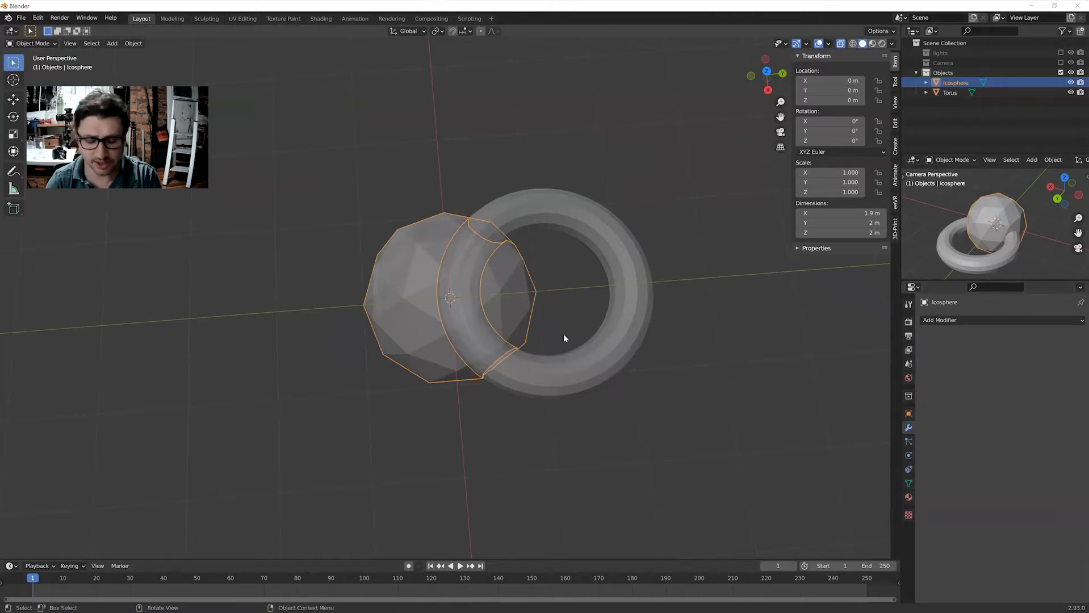
{"action": "key", "text": "Tab"}
{"action": "middle_click_drag", "start_coordinate": [564, 338], "coordinate": [511, 358]}
{"action": "key", "text": "Tab"}
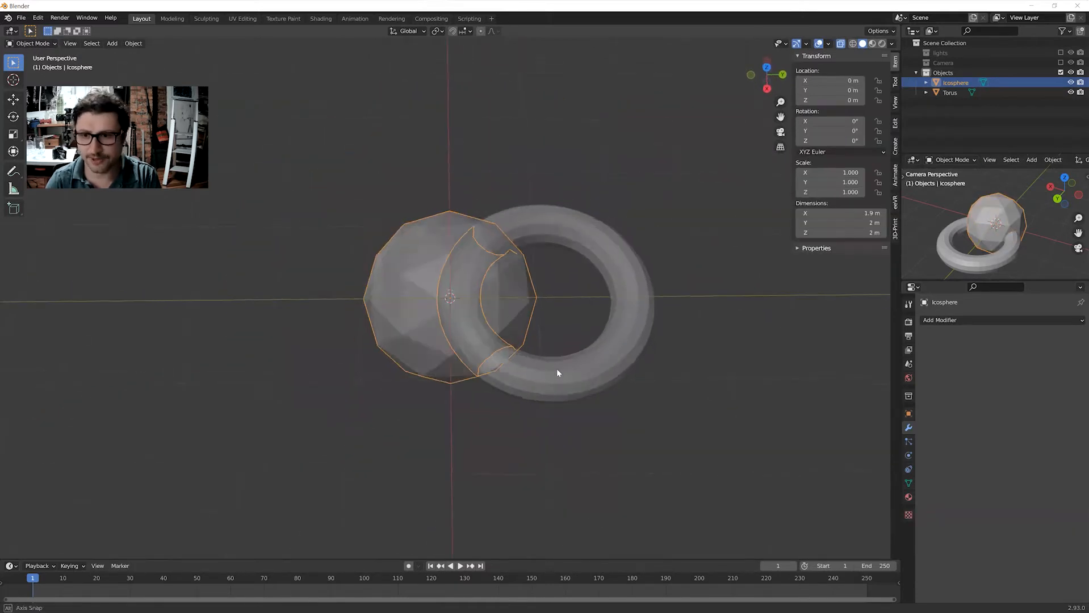
Shrink the torus's entire mesh along its normals to about 2.38 × 2.38 × 0.383 m overall.
{"action": "left_click", "coordinate": [551, 372]}
{"action": "mouse_move", "coordinate": [554, 436]}
{"action": "middle_mouse_down"}
{"action": "mouse_move", "coordinate": [532, 361]}
{"action": "mouse_move", "coordinate": [587, 438]}
{"action": "mouse_move", "coordinate": [536, 435]}
{"action": "middle_mouse_up"}
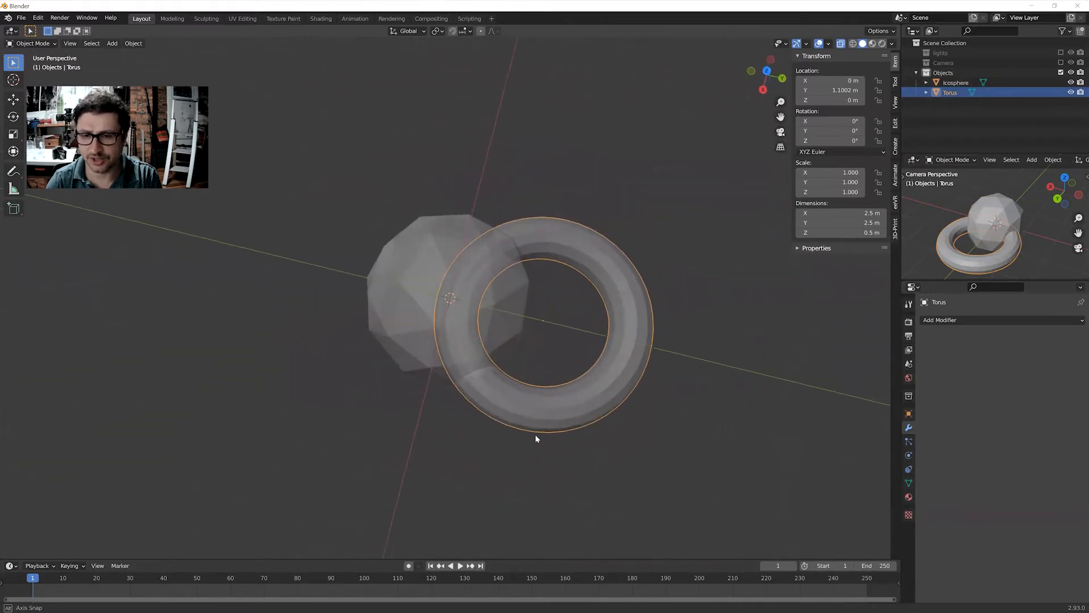
{"action": "middle_click_drag", "start_coordinate": [527, 364], "coordinate": [576, 316]}
{"action": "scroll", "coordinate": [551, 393], "scroll_direction": "up", "scroll_amount": 2}
{"action": "scroll", "coordinate": [491, 371], "scroll_direction": "down", "scroll_amount": 2}
{"action": "scroll", "coordinate": [538, 380], "scroll_direction": "up", "scroll_amount": 2}
{"action": "scroll", "coordinate": [629, 393], "scroll_direction": "down", "scroll_amount": 1}
{"action": "key", "text": "Tab"}
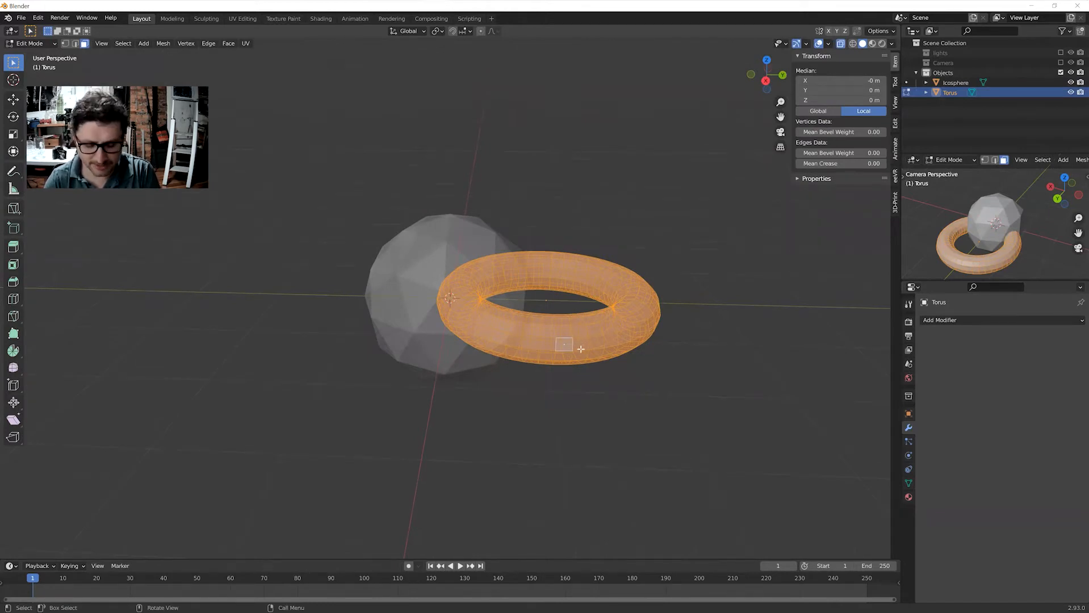
{"action": "key", "text": "alt+s"}
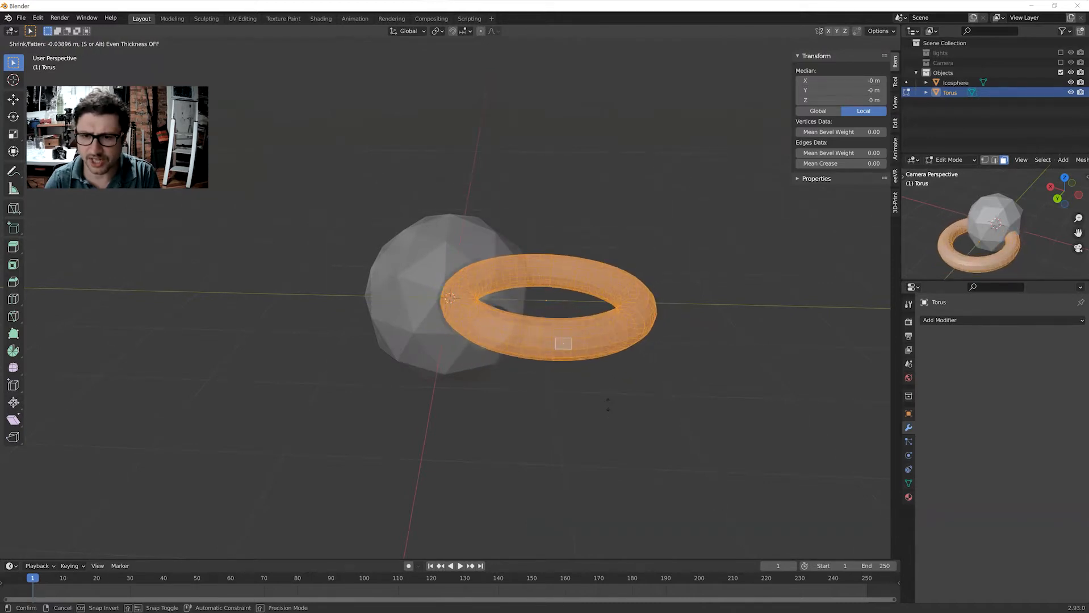
{"action": "left_click", "coordinate": [605, 403]}
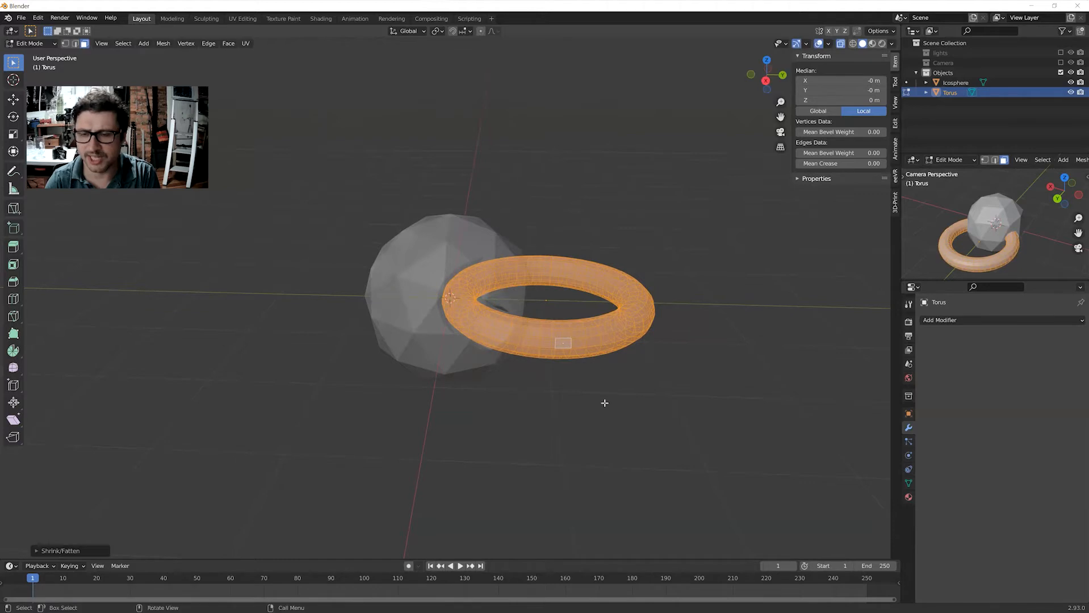
{"action": "key", "text": "Tab"}
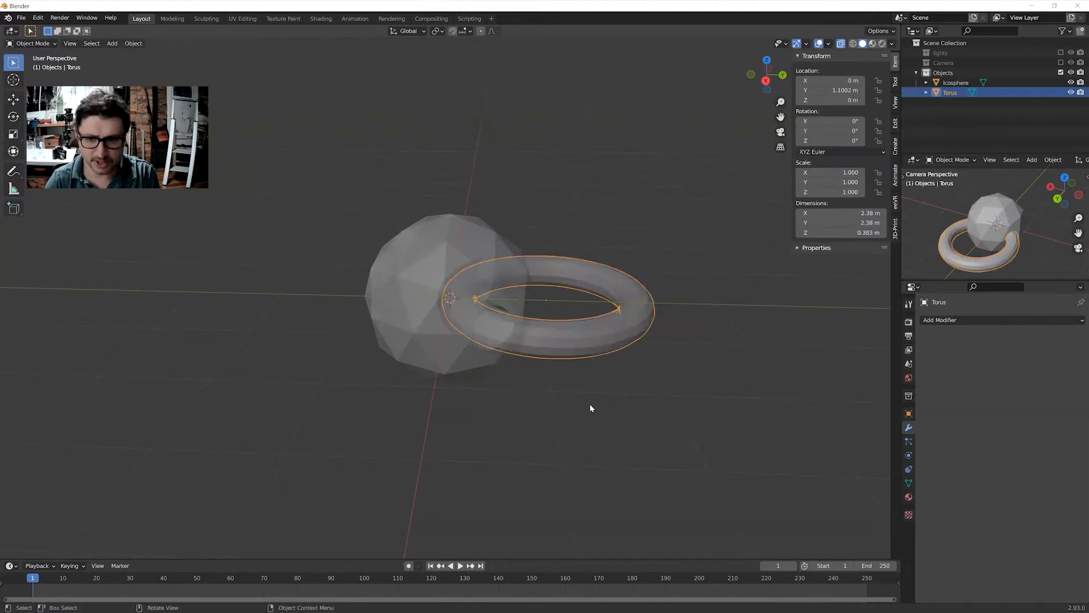
Turn off X-ray display, deselect everything and inspect the gap between the torus and the cut icosphere.
{"action": "key", "text": "alt+z"}
{"action": "left_click", "coordinate": [551, 393]}
{"action": "mouse_move", "coordinate": [566, 393]}
{"action": "middle_mouse_down"}
{"action": "mouse_move", "coordinate": [495, 332]}
{"action": "mouse_move", "coordinate": [401, 316]}
{"action": "mouse_move", "coordinate": [376, 373]}
{"action": "mouse_move", "coordinate": [394, 363]}
{"action": "middle_mouse_up"}
{"action": "middle_click_drag", "start_coordinate": [380, 439], "coordinate": [513, 394]}
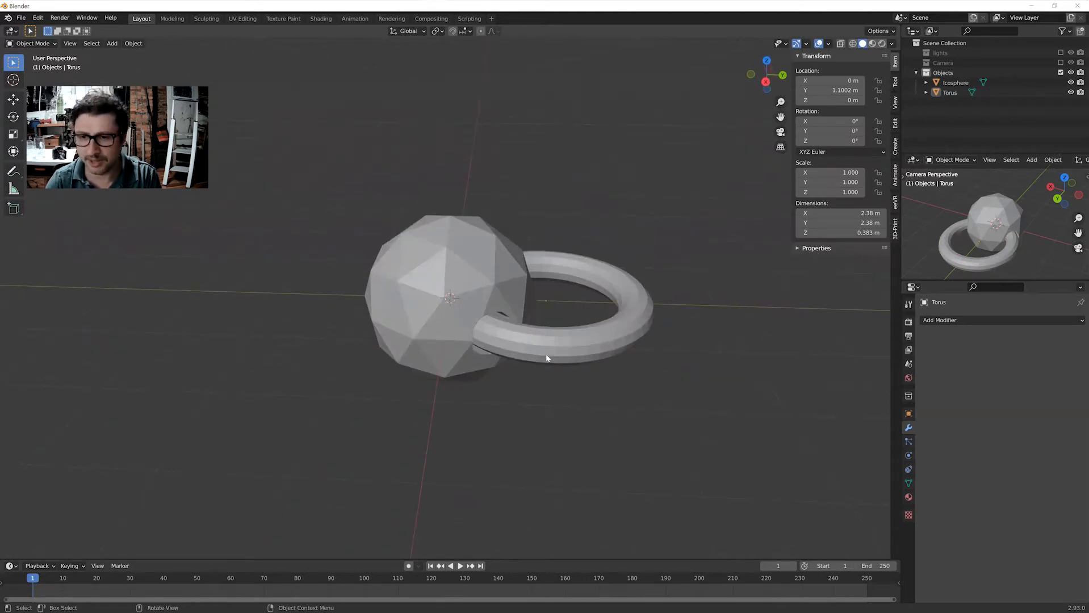
{"action": "middle_click_drag", "start_coordinate": [547, 357], "coordinate": [478, 348]}
{"action": "middle_click_drag", "start_coordinate": [551, 340], "coordinate": [574, 360]}
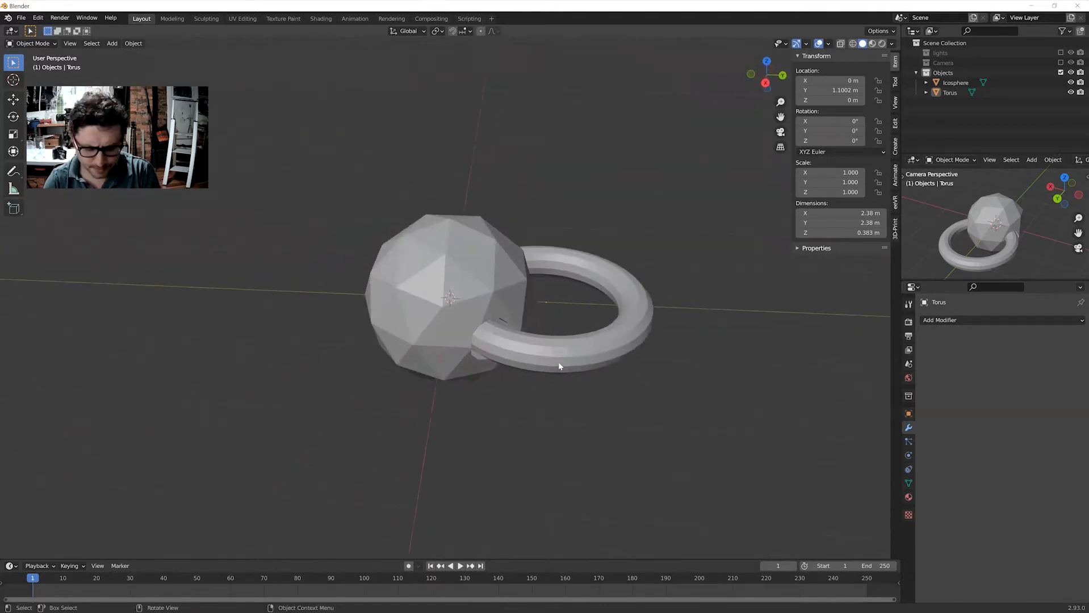
Undo the torus shrinking and the application of the icosphere's Boolean modifier.
{"action": "left_click", "coordinate": [551, 348]}
{"action": "key", "text": "Tab"}
{"action": "key", "text": "Tab"}
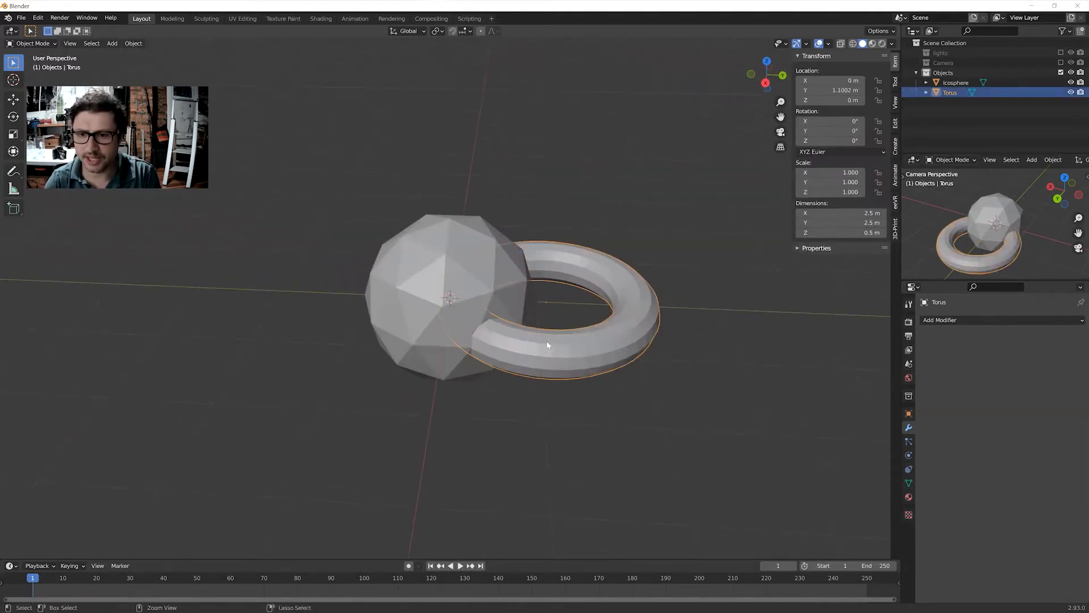
{"action": "key", "text": "ctrl+z"}
{"action": "key", "text": "ctrl+z"}
{"action": "key", "text": "ctrl+z"}
{"action": "key", "text": "ctrl+z"}
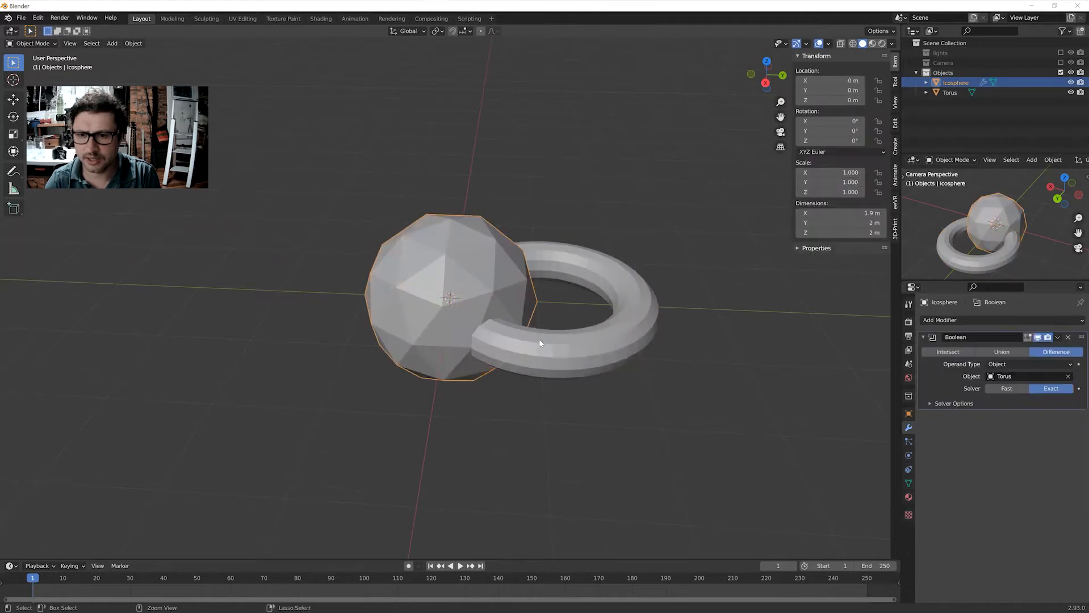
Deselect the icosphere's whole mesh in Edit Mode, remove its Boolean modifier and return to Object Mode.
{"action": "key", "text": "Tab"}
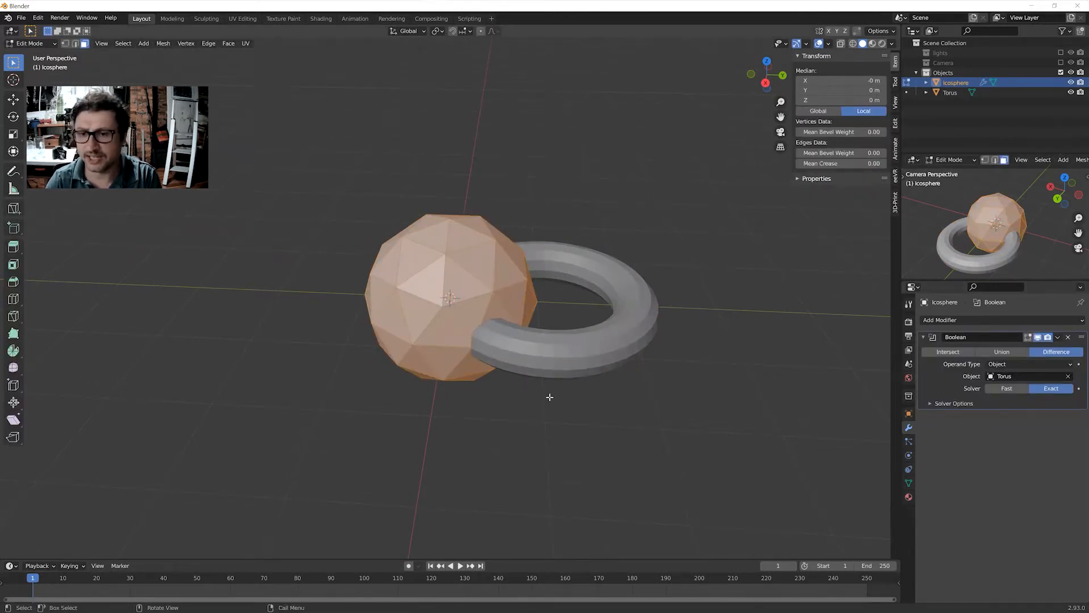
{"action": "key", "text": "alt+a"}
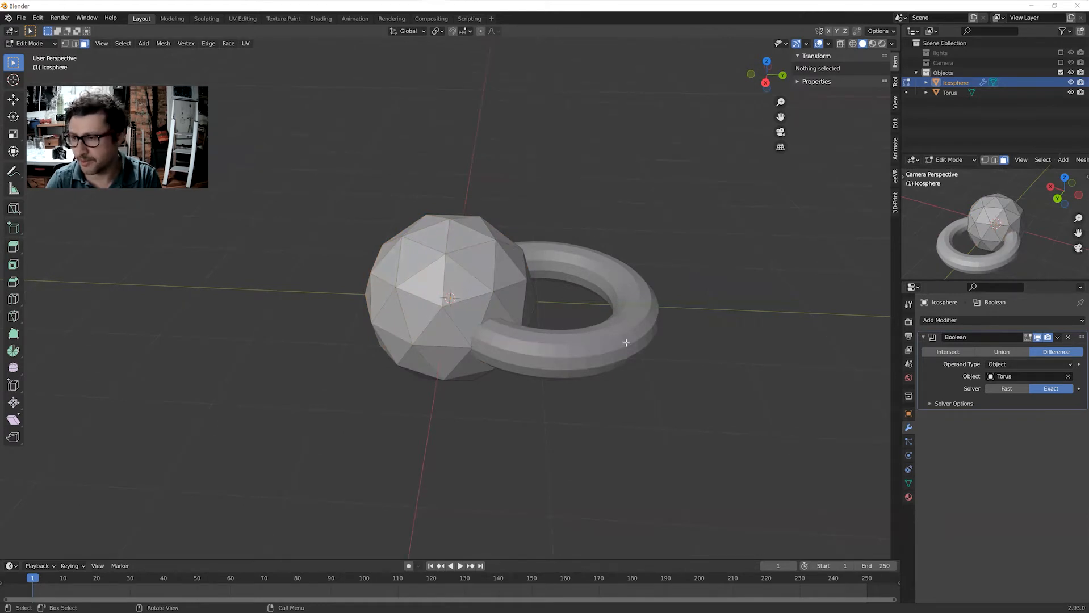
{"action": "left_click", "coordinate": [1069, 340]}
{"action": "middle_click_drag", "start_coordinate": [674, 336], "coordinate": [571, 318]}
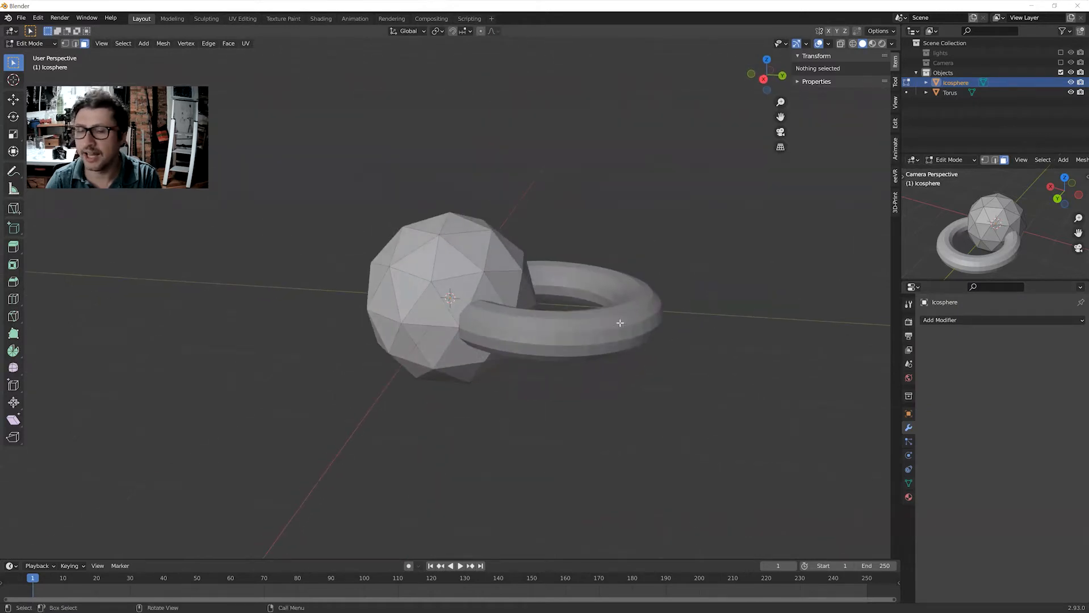
{"action": "key", "text": "Tab"}
Try moving the torus and the icosphere freely as separate objects.
{"action": "left_click", "coordinate": [579, 339]}
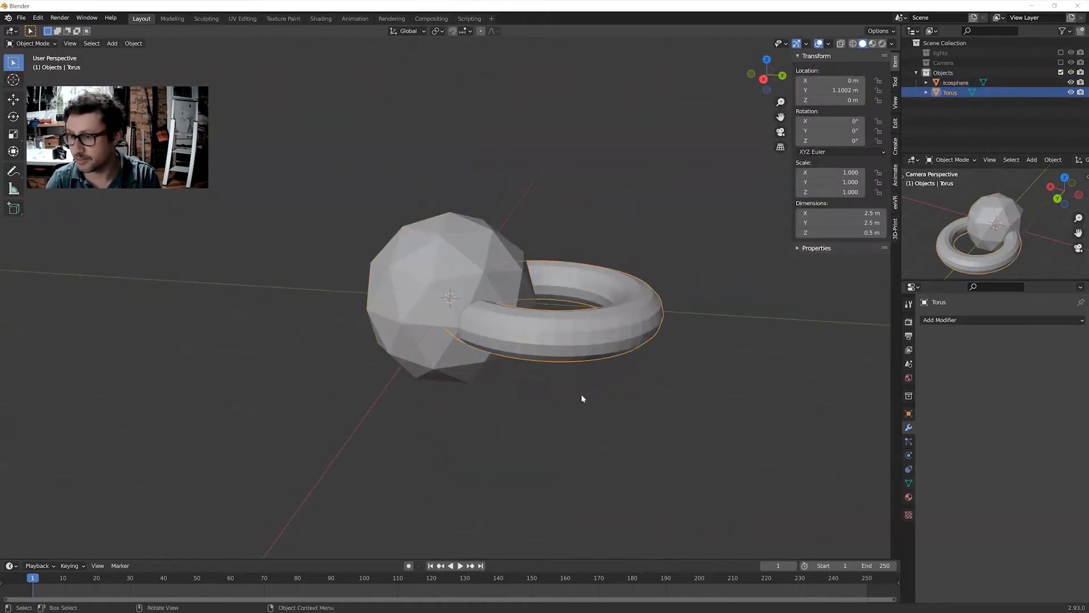
{"action": "key", "text": "g"}
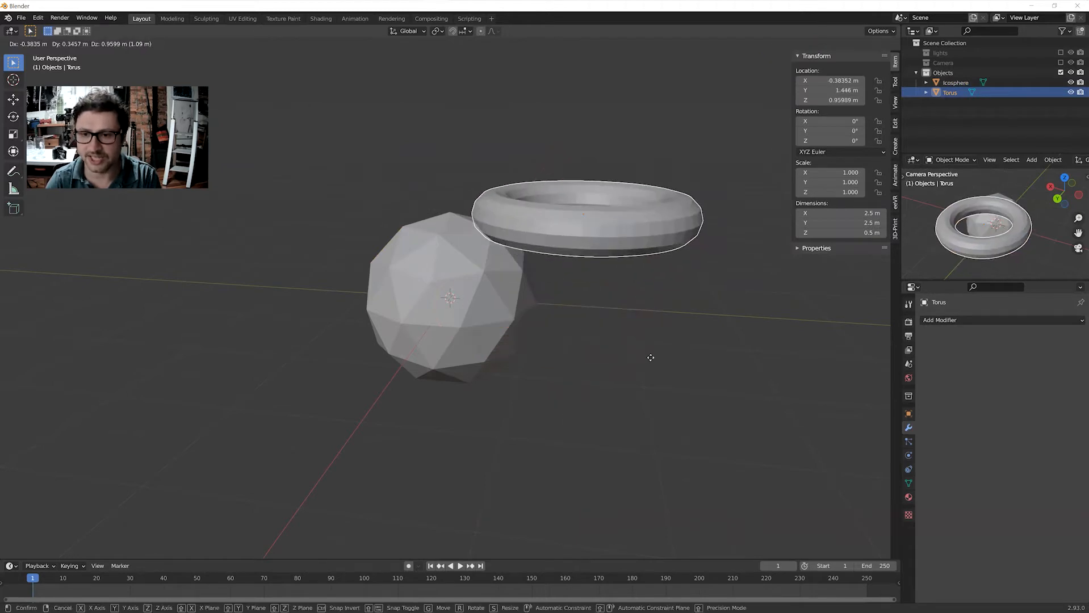
{"action": "right_click", "coordinate": [559, 401]}
{"action": "left_click", "coordinate": [463, 368]}
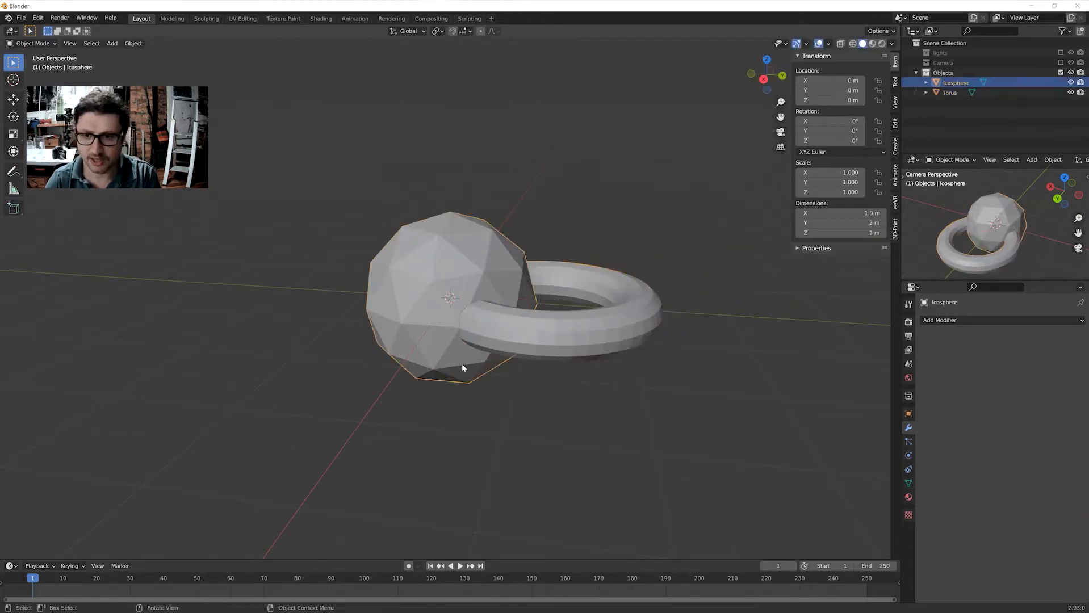
{"action": "key", "text": "g"}
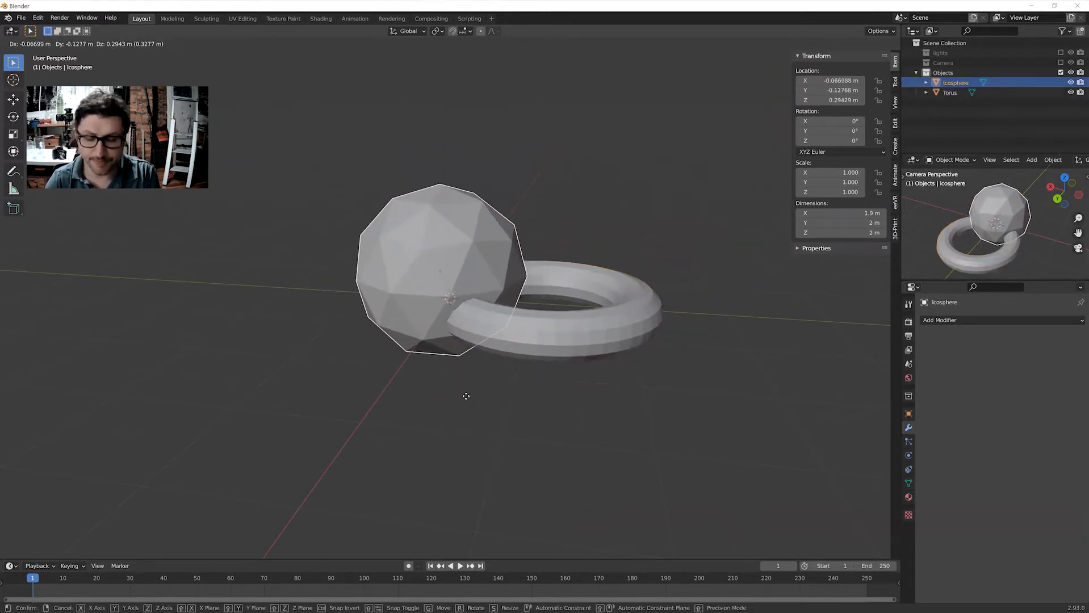
{"action": "right_click", "coordinate": [468, 397]}
{"action": "middle_click_drag", "start_coordinate": [494, 437], "coordinate": [534, 391]}
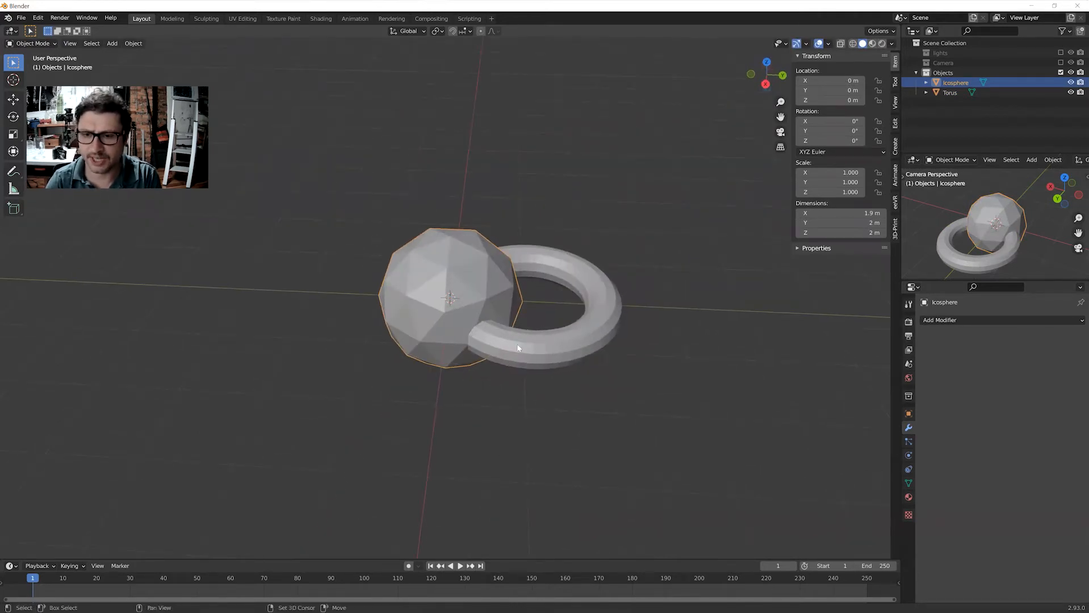
Add a Difference Boolean modifier to the icosphere with the torus as its operand object, and clear the selection.
{"action": "left_click", "coordinate": [956, 319]}
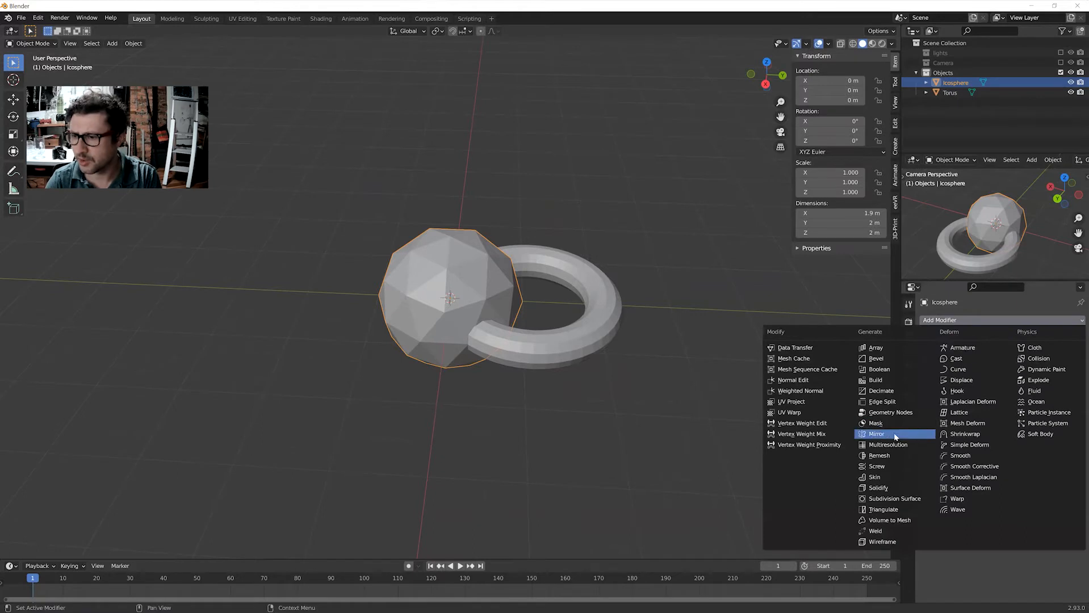
{"action": "left_click", "coordinate": [881, 370]}
{"action": "left_click", "coordinate": [1069, 377]}
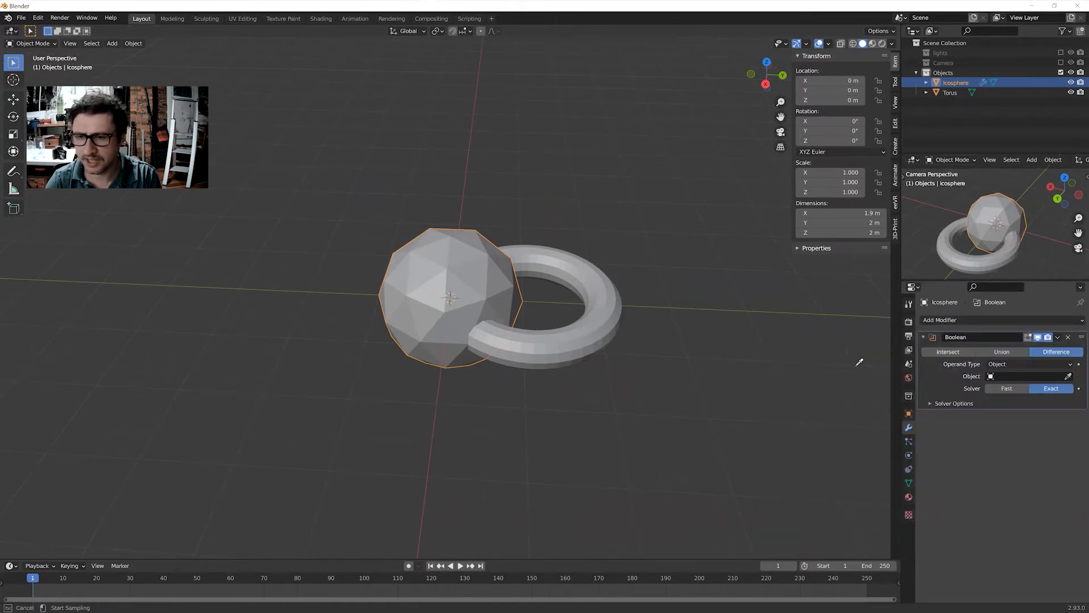
{"action": "left_click", "coordinate": [602, 311]}
{"action": "middle_click_drag", "start_coordinate": [651, 419], "coordinate": [614, 396]}
{"action": "left_click", "coordinate": [583, 382]}
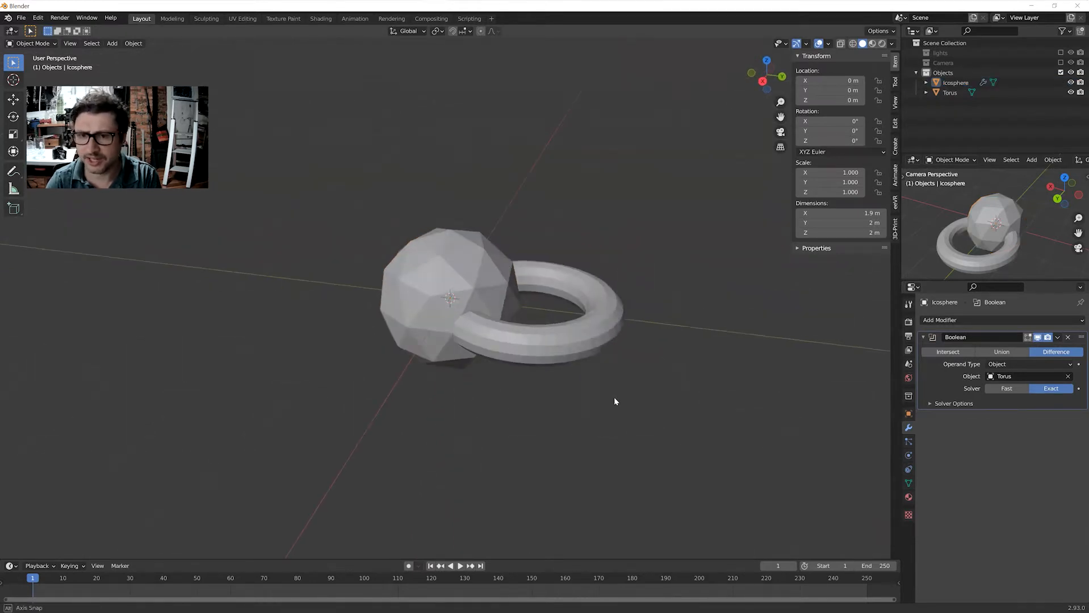
Hide the torus in the viewport and inspect the cut it makes in the icosphere.
{"action": "left_click", "coordinate": [563, 333]}
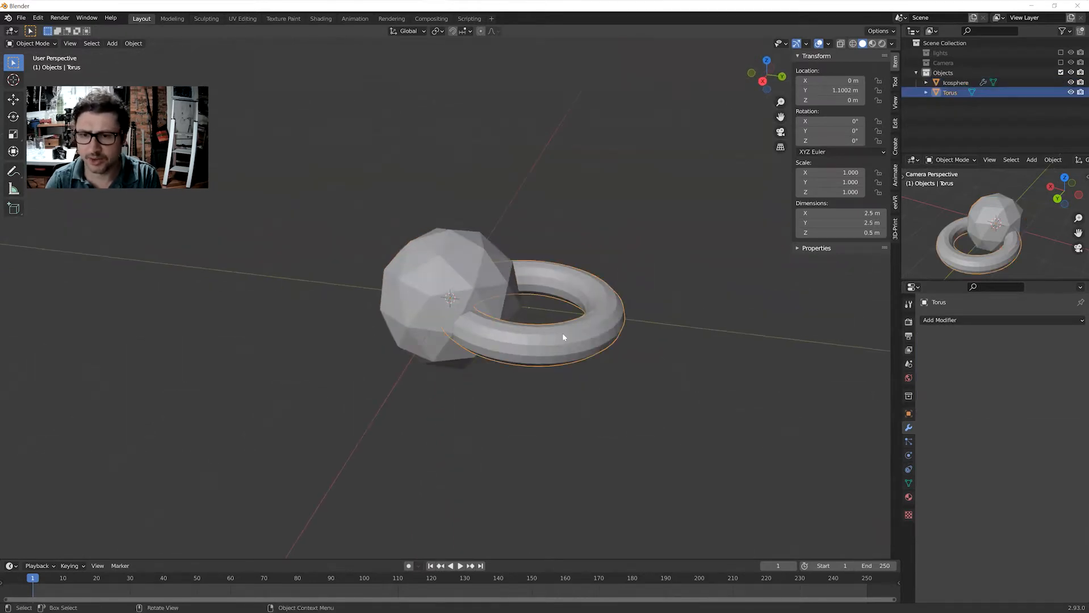
{"action": "left_click", "coordinate": [1070, 92]}
{"action": "mouse_move", "coordinate": [593, 338]}
{"action": "middle_mouse_down"}
{"action": "mouse_move", "coordinate": [613, 294]}
{"action": "mouse_move", "coordinate": [590, 294]}
{"action": "mouse_move", "coordinate": [613, 305]}
{"action": "mouse_move", "coordinate": [592, 323]}
{"action": "middle_mouse_up"}
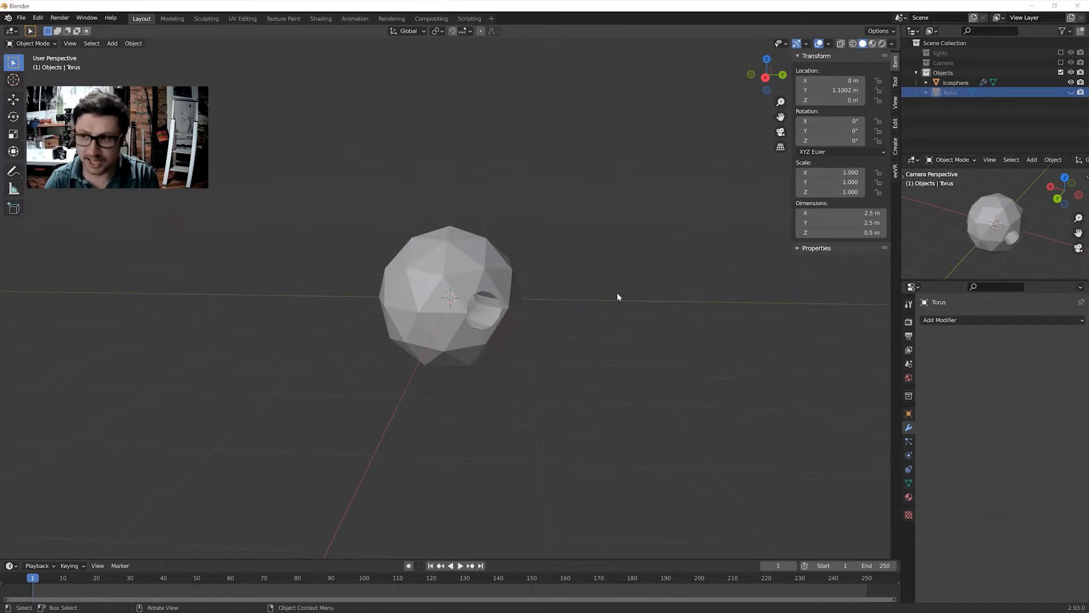
Unhide the torus, move it freely to about X 0 m, Y 0.43 m, Z 0.35 m and hide it again.
{"action": "key", "text": "alt+h"}
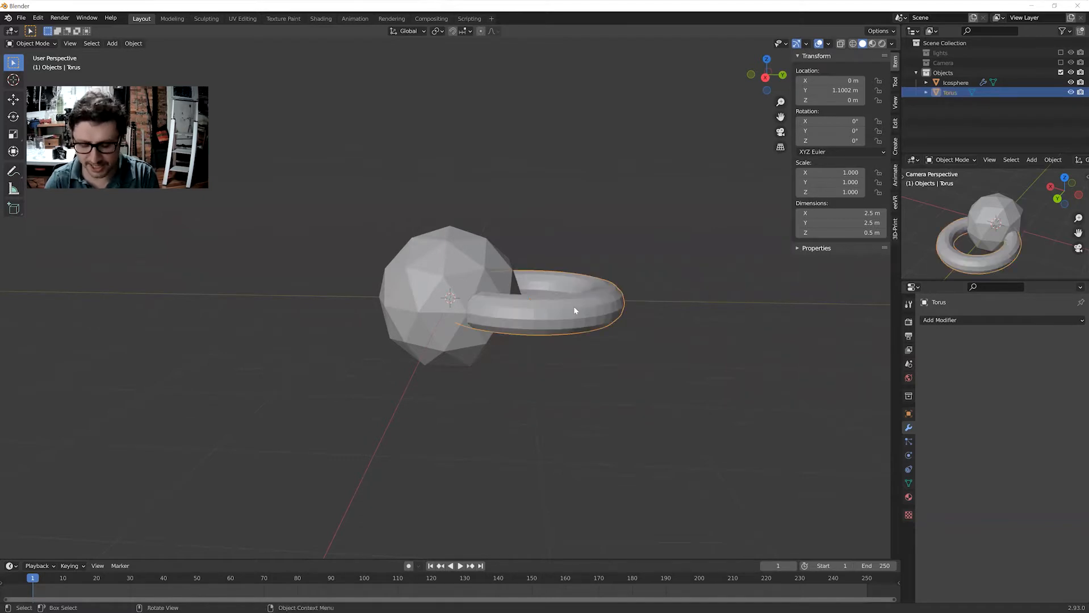
{"action": "left_click_drag", "start_coordinate": [574, 306], "coordinate": [525, 285]}
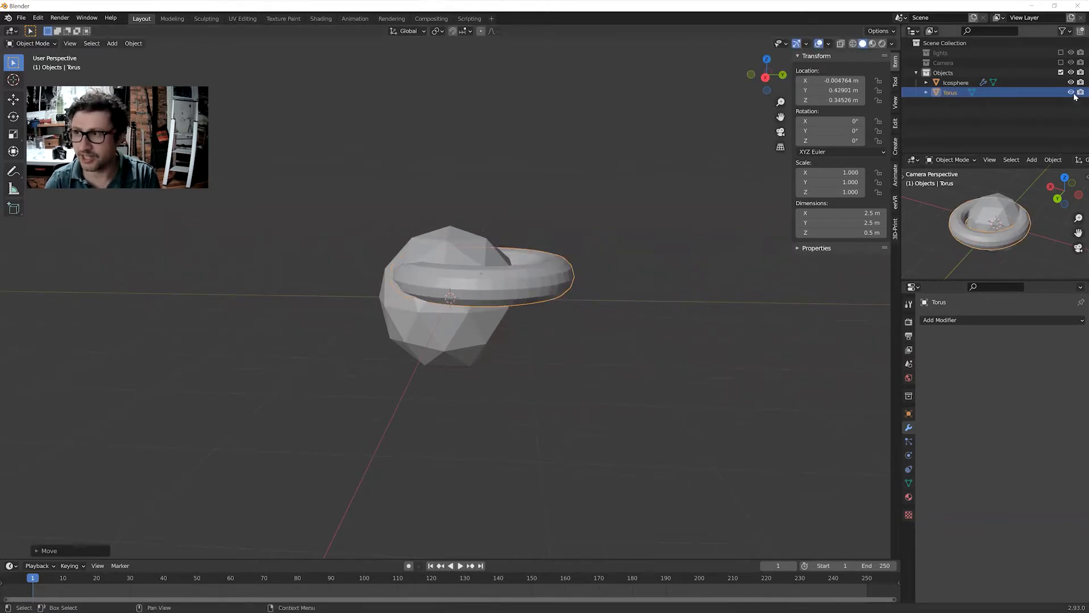
{"action": "left_click", "coordinate": [1071, 93]}
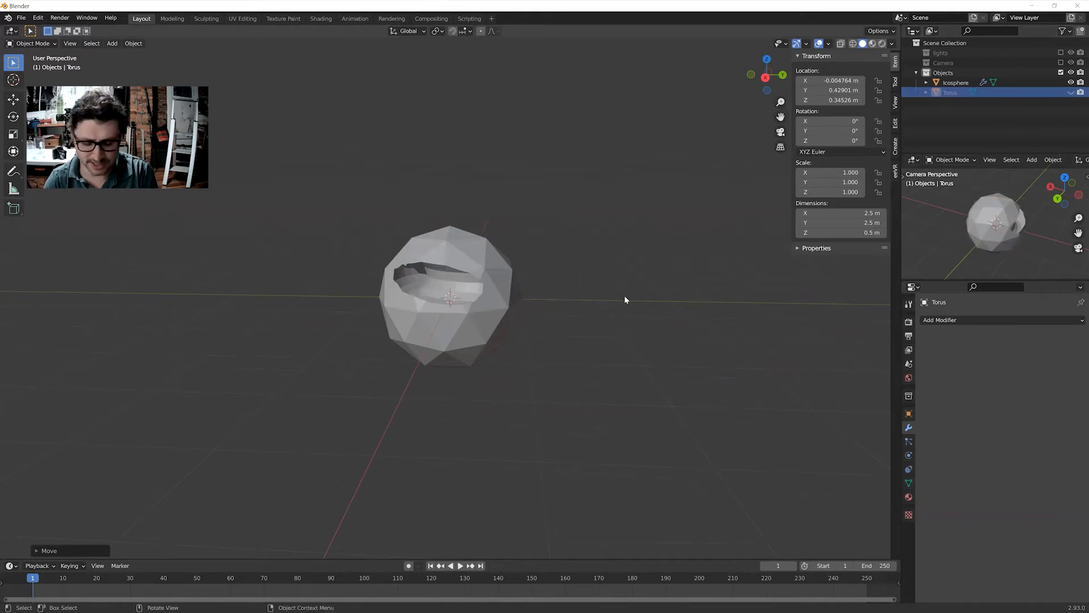
Undo the torus move and hiding, and the addition of the icosphere's Boolean modifier.
{"action": "key", "text": "ctrl+z"}
{"action": "key", "text": "ctrl+z"}
{"action": "key", "text": "ctrl+z"}
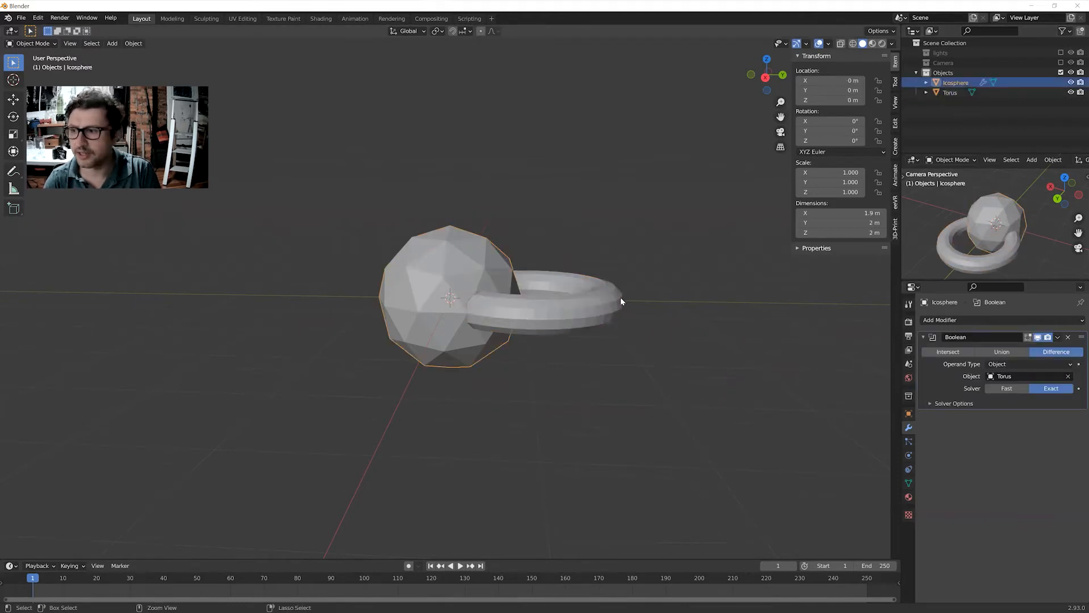
{"action": "key", "text": "ctrl+z"}
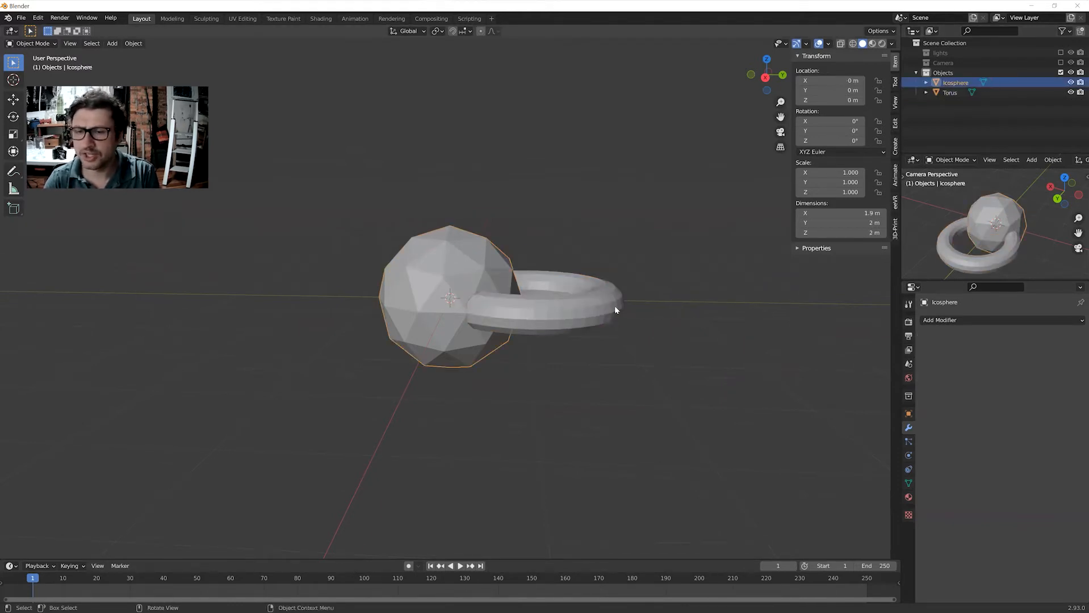
{"action": "middle_click_drag", "start_coordinate": [614, 306], "coordinate": [542, 388]}
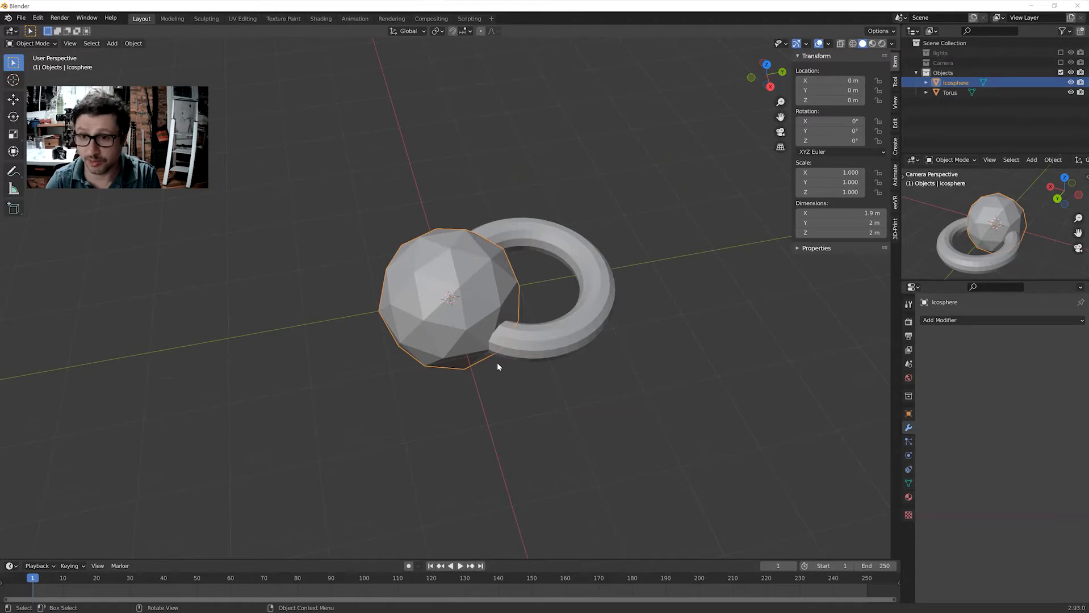
{"action": "middle_click_drag", "start_coordinate": [608, 397], "coordinate": [528, 395]}
{"action": "left_click", "coordinate": [528, 394]}
{"action": "left_click", "coordinate": [453, 399]}
{"action": "middle_click_drag", "start_coordinate": [427, 396], "coordinate": [447, 386]}
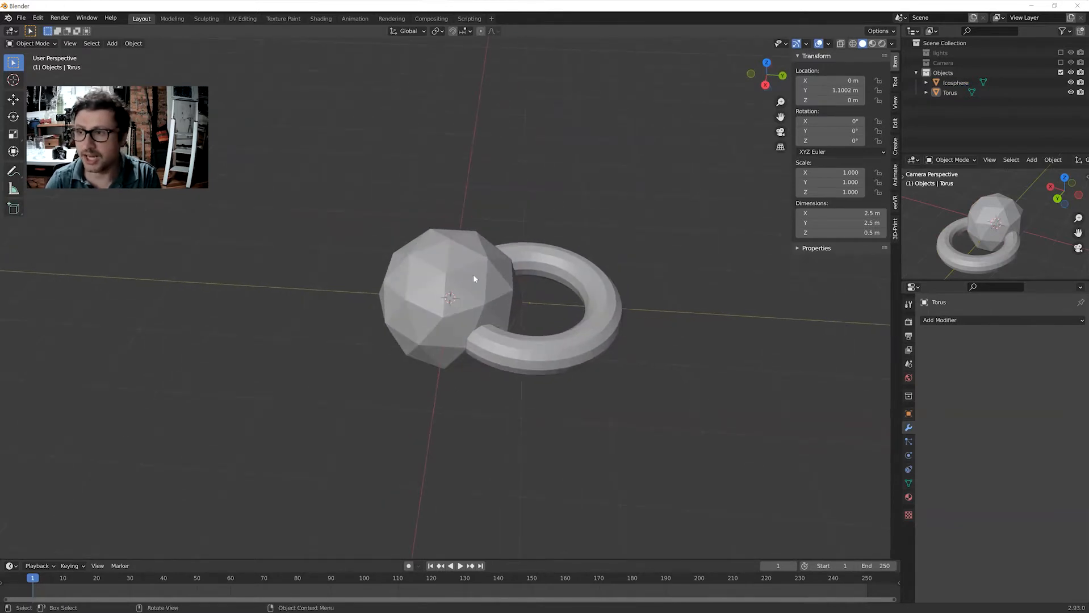
{"action": "middle_click_drag", "start_coordinate": [579, 204], "coordinate": [573, 237]}
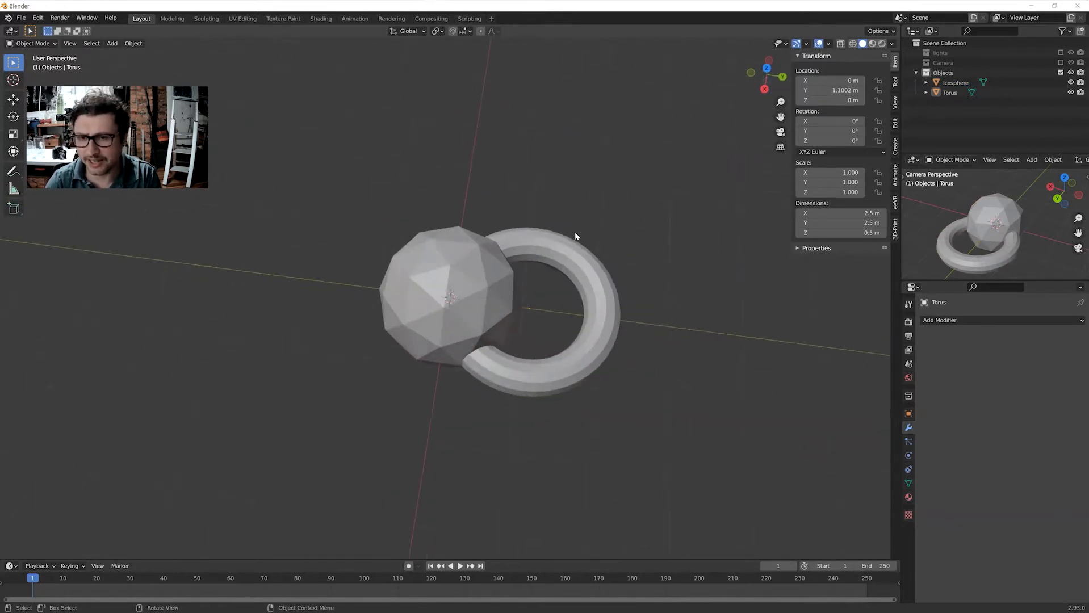
{"action": "middle_click_drag", "start_coordinate": [595, 409], "coordinate": [517, 344]}
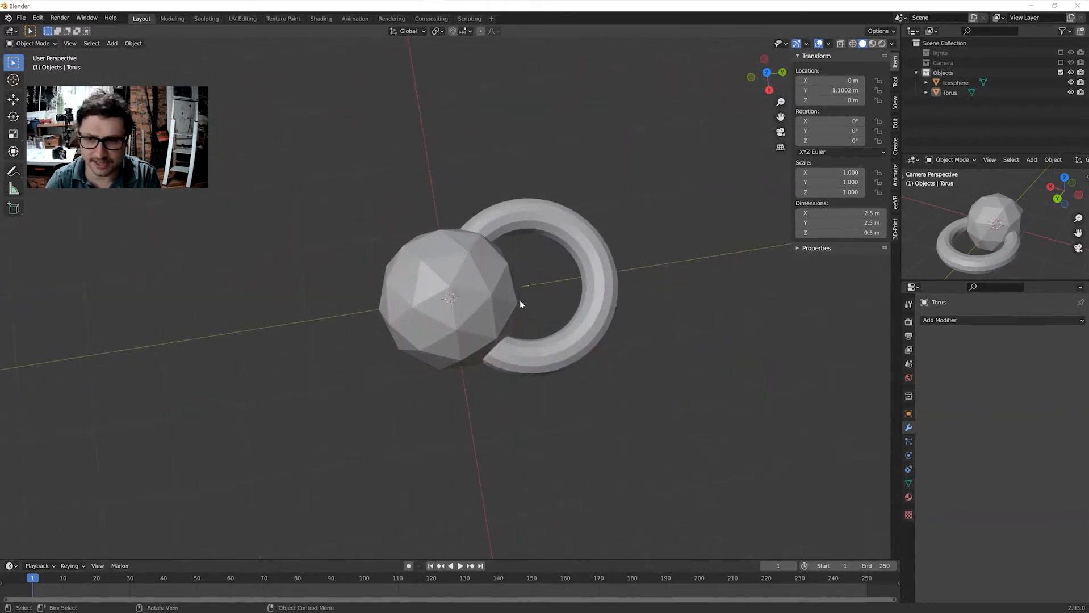
{"action": "left_click", "coordinate": [457, 299]}
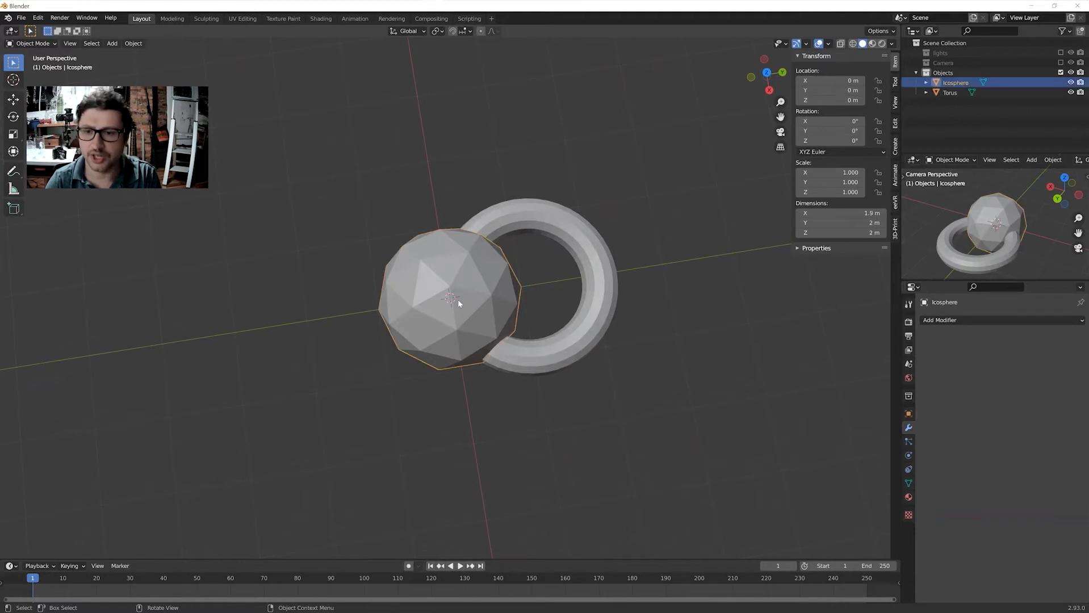
{"action": "left_click", "coordinate": [559, 227], "text": "shift"}
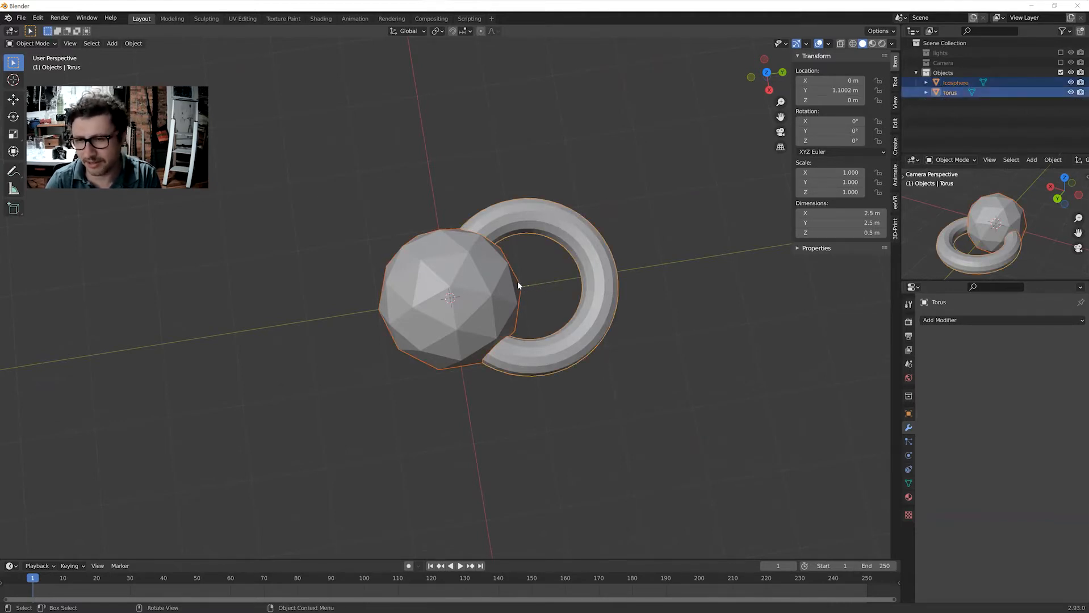
{"action": "left_click", "coordinate": [578, 385]}
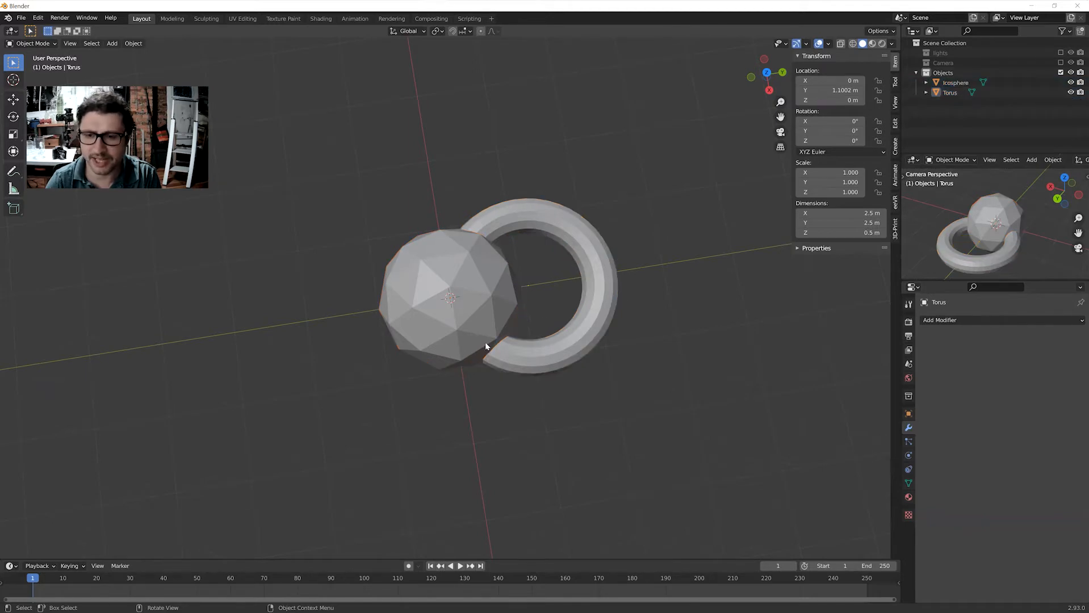
Select the torus and then the icosphere, and merge them with Bool Tool's Auto Boolean Union.
{"action": "left_click", "coordinate": [603, 262]}
{"action": "left_click", "coordinate": [481, 291], "text": "shift"}
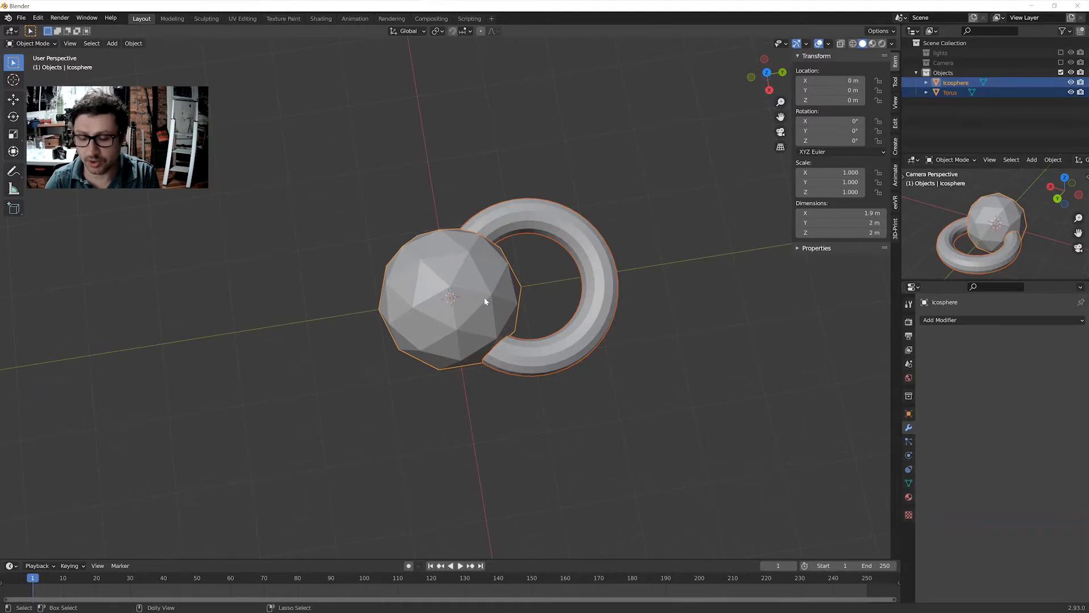
{"action": "key", "text": "ctrl+shift+b"}
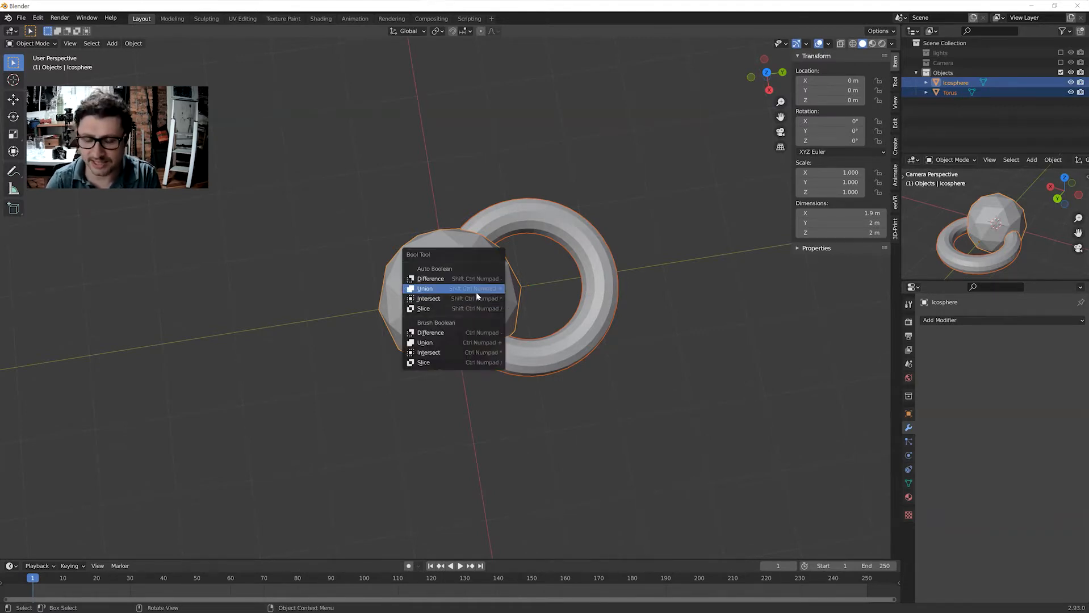
{"action": "left_click", "coordinate": [436, 290]}
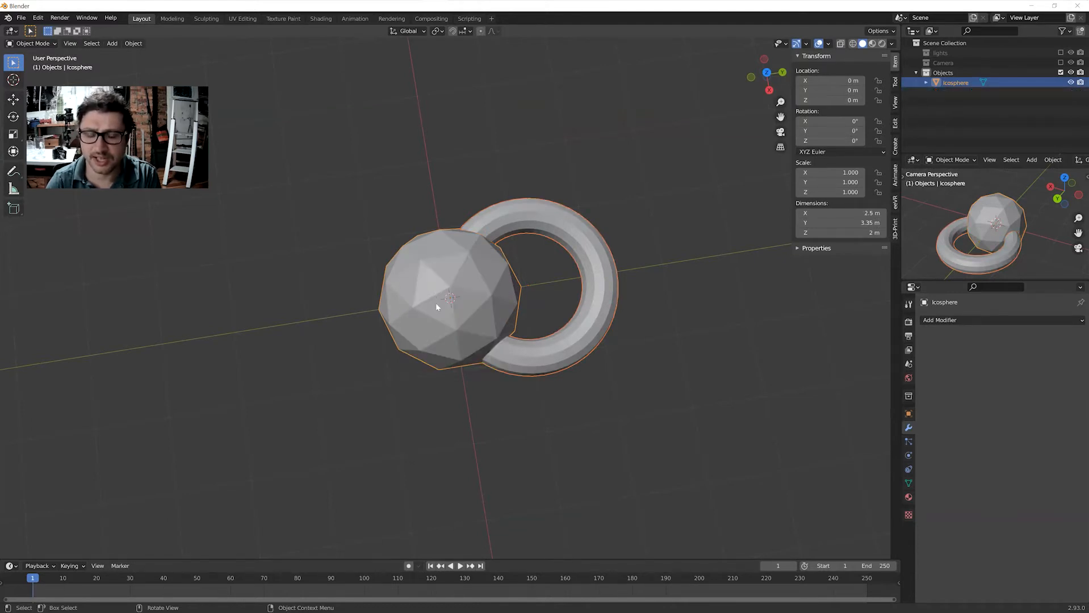
Inspect the merged icosphere and torus mesh in Edit Mode with nothing selected, toggling the X-ray display.
{"action": "key", "text": "Tab"}
{"action": "middle_click_drag", "start_coordinate": [460, 384], "coordinate": [432, 371]}
{"action": "key", "text": "alt+a"}
{"action": "key", "text": "alt+z"}
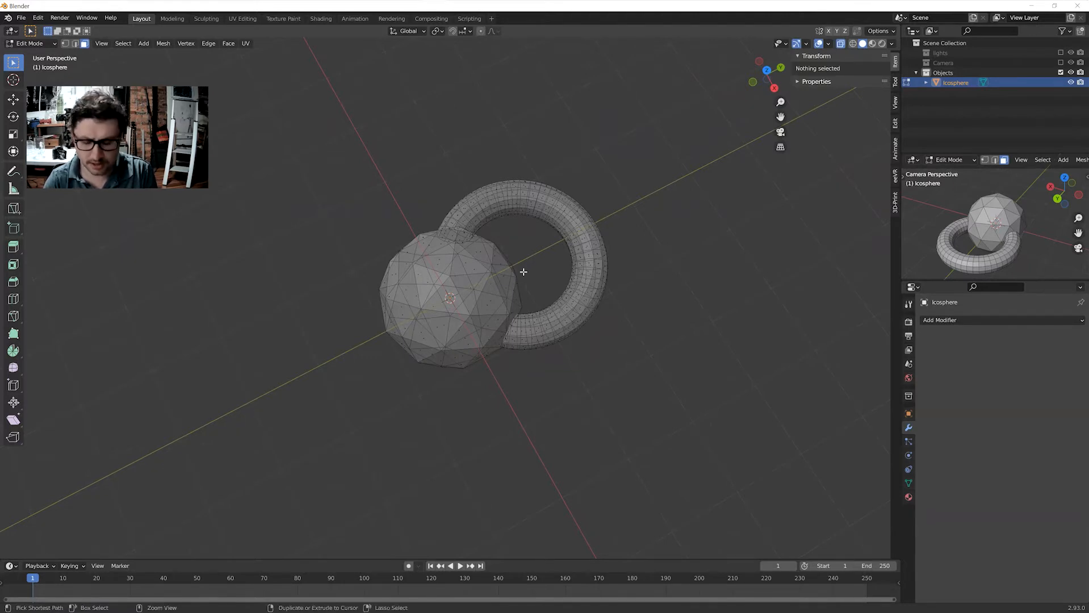
Undo the Edit Mode changes and the Auto Boolean Union, and clear the selection.
{"action": "key", "text": "ctrl+z"}
{"action": "key", "text": "ctrl+z"}
{"action": "key", "text": "ctrl+z"}
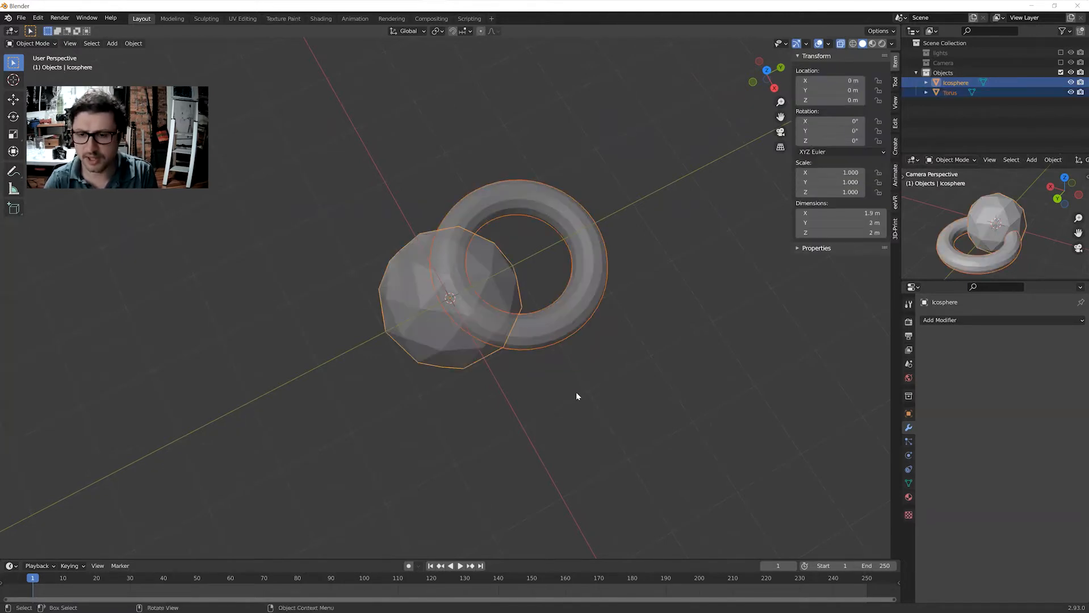
{"action": "left_click", "coordinate": [576, 391]}
{"action": "middle_click_drag", "start_coordinate": [566, 401], "coordinate": [451, 355]}
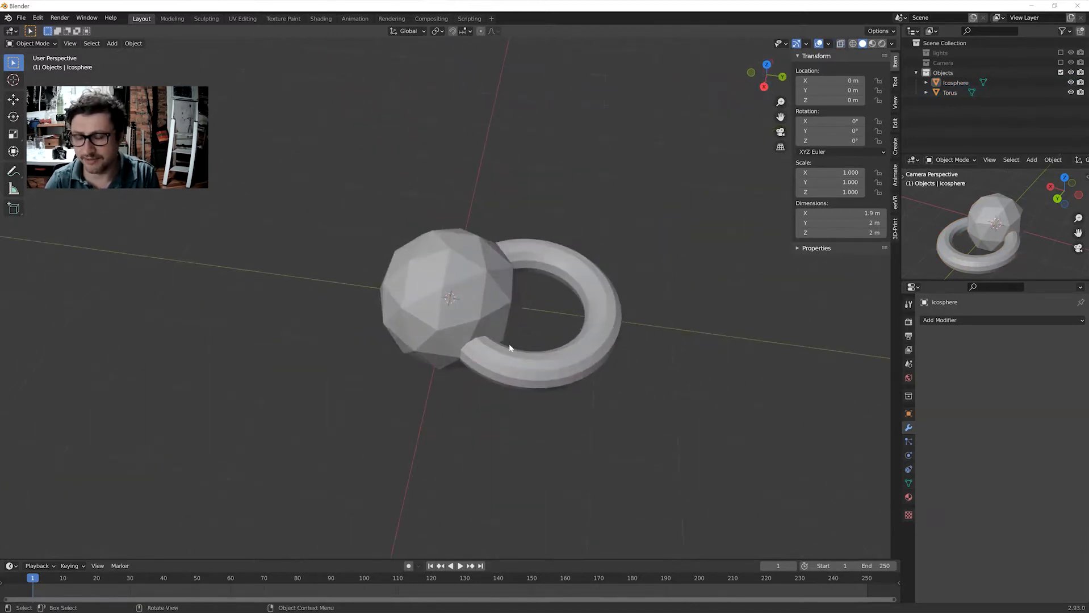
{"action": "left_click", "coordinate": [502, 354]}
{"action": "left_click", "coordinate": [464, 348]}
{"action": "middle_click_drag", "start_coordinate": [495, 418], "coordinate": [479, 385]}
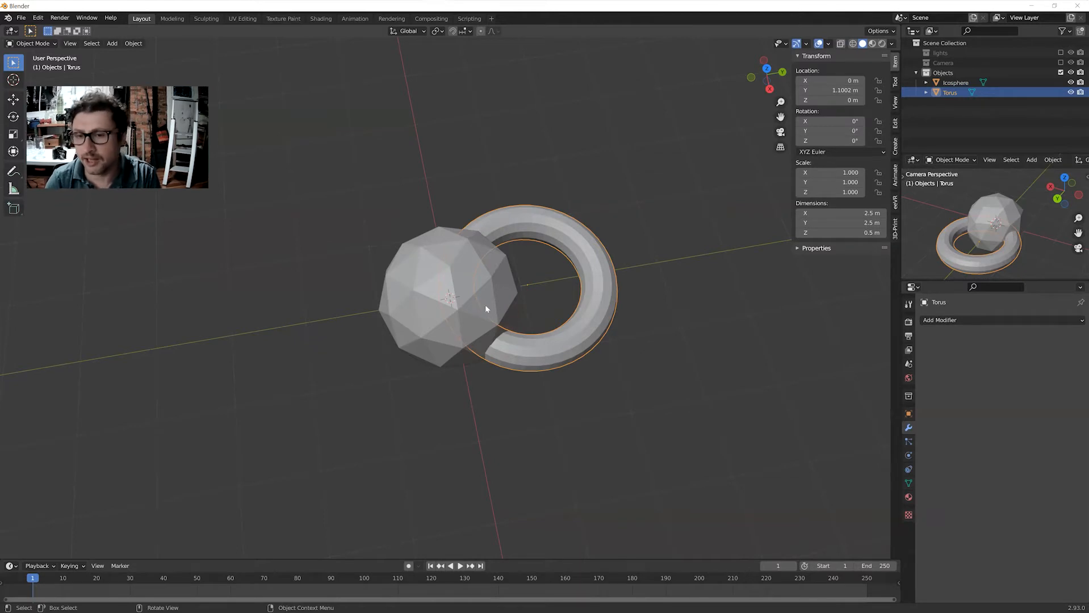
{"action": "middle_click_drag", "start_coordinate": [514, 397], "coordinate": [463, 385]}
{"action": "left_click", "coordinate": [466, 312], "text": "shift"}
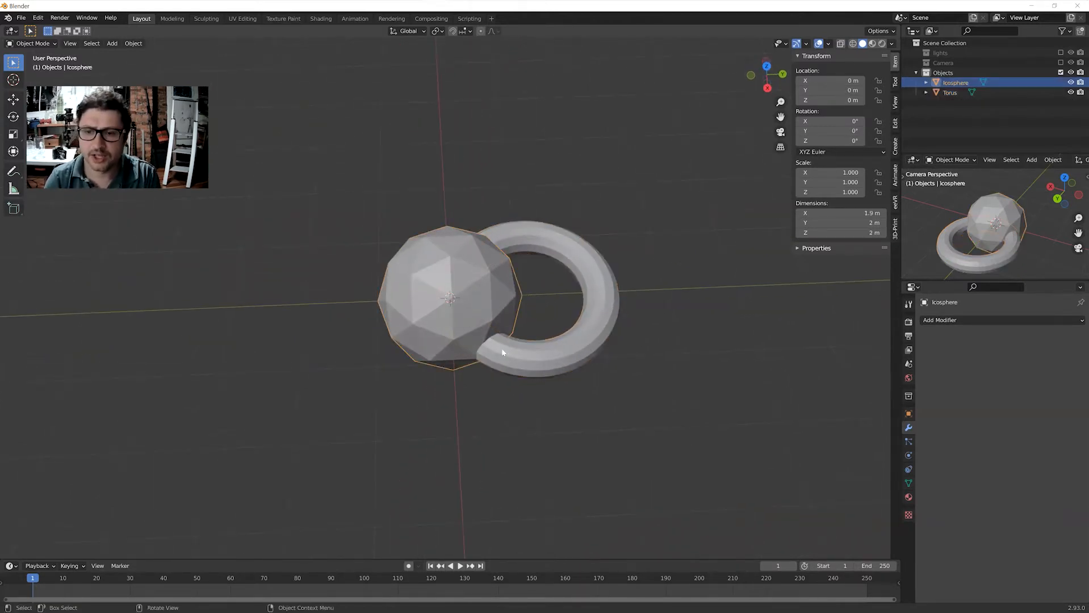
{"action": "left_click", "coordinate": [515, 358], "text": "shift"}
{"action": "key", "text": "alt+a"}
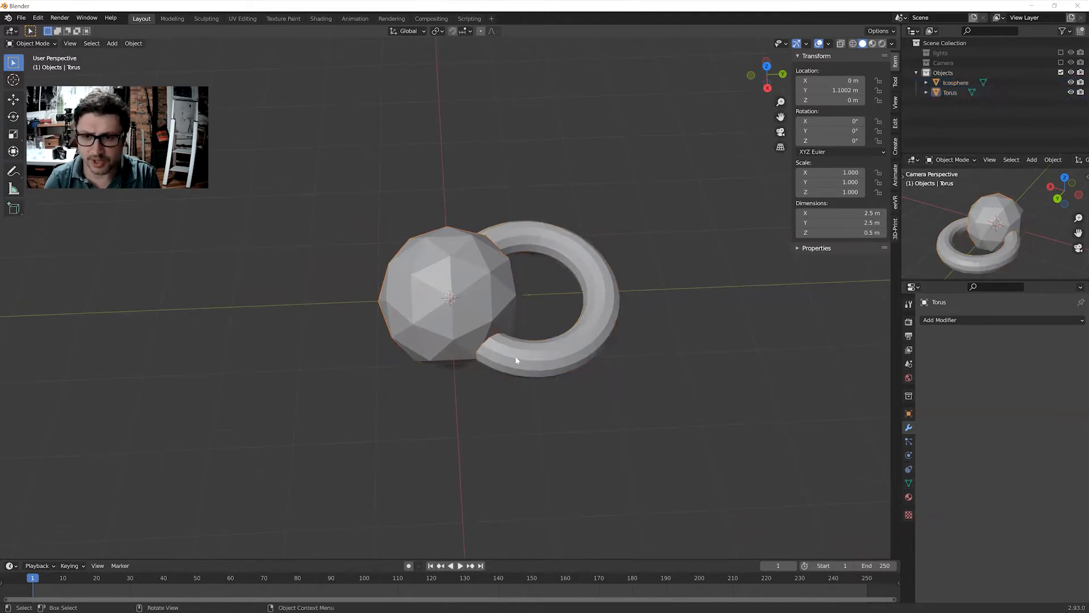
Subtract the torus from the icosphere with Bool Tool's Auto Boolean Difference and inspect the resulting cut.
{"action": "left_click", "coordinate": [515, 357]}
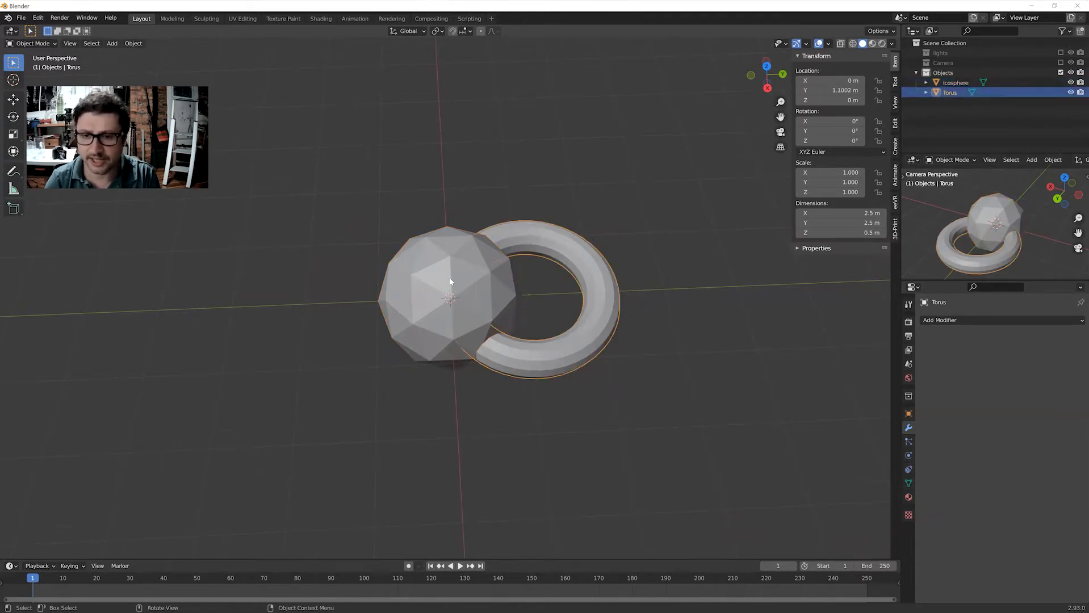
{"action": "left_click", "coordinate": [461, 309], "text": "shift"}
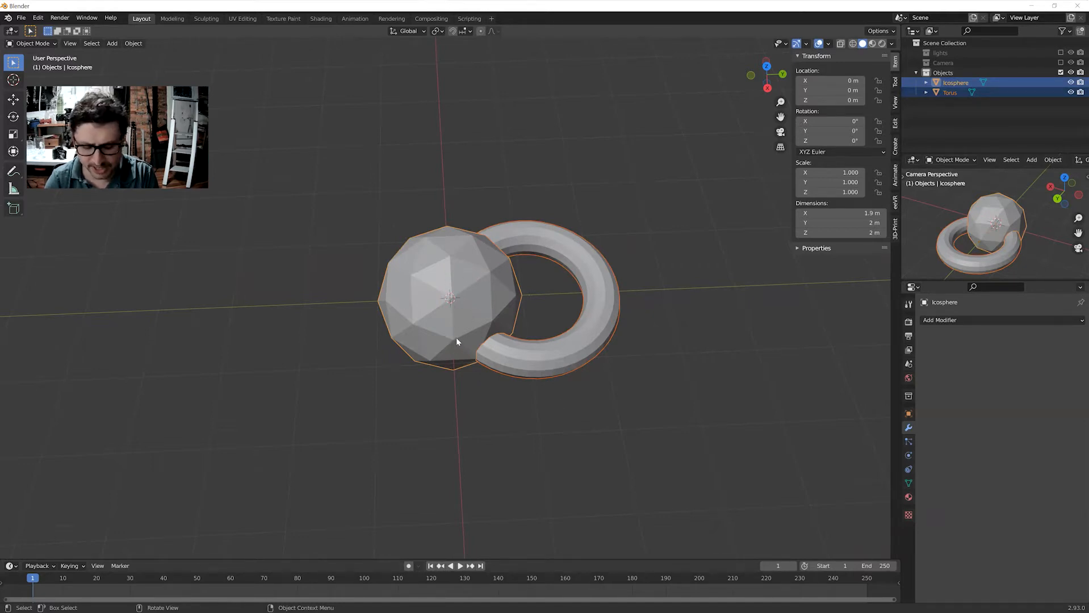
{"action": "key", "text": "ctrl+shift+b"}
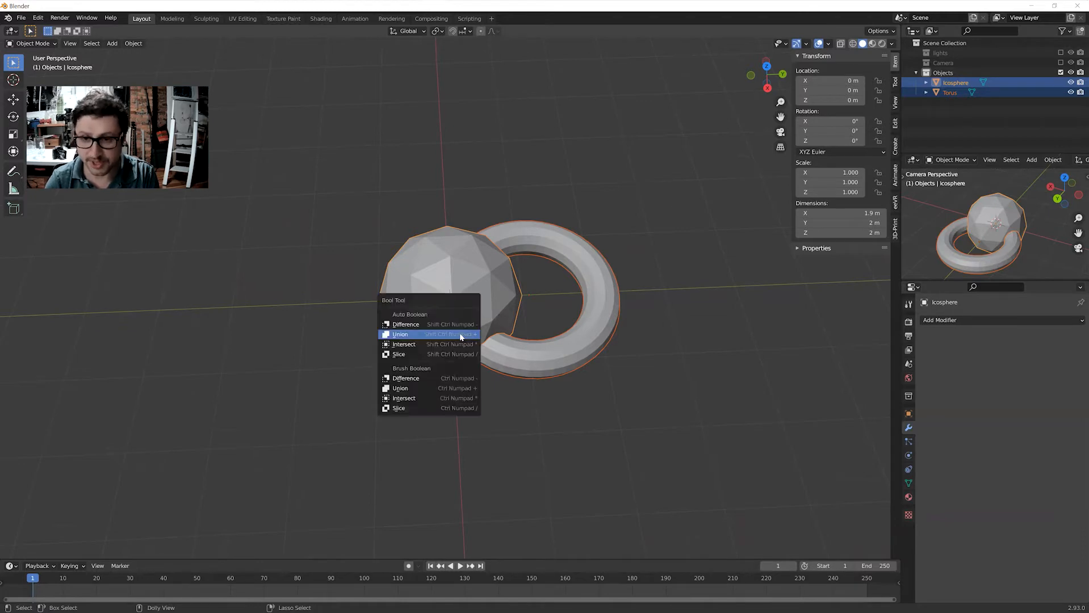
{"action": "left_click", "coordinate": [427, 327]}
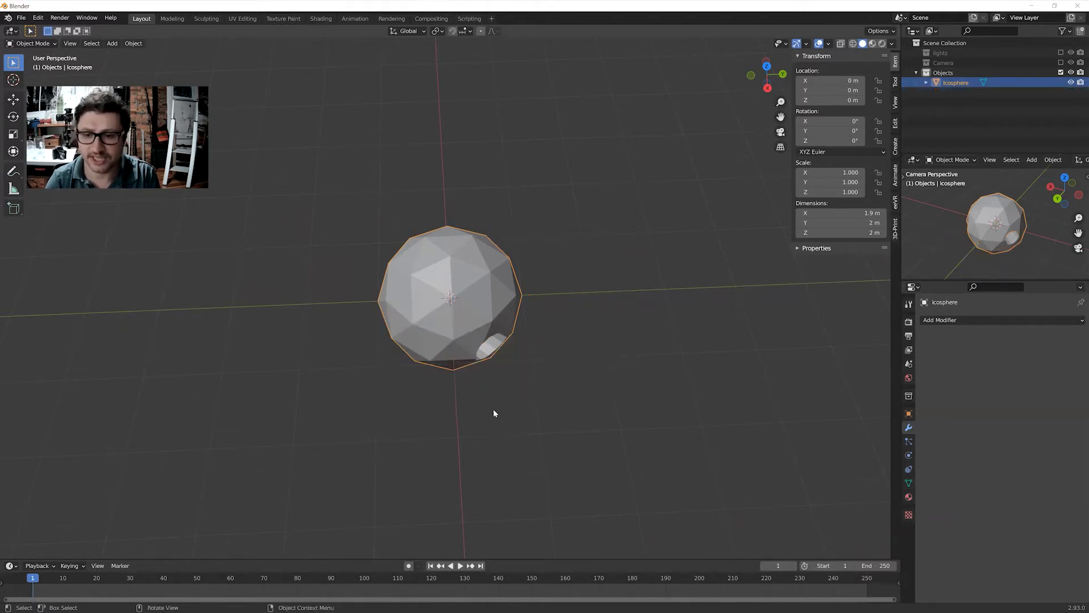
{"action": "middle_click_drag", "start_coordinate": [493, 409], "coordinate": [472, 359]}
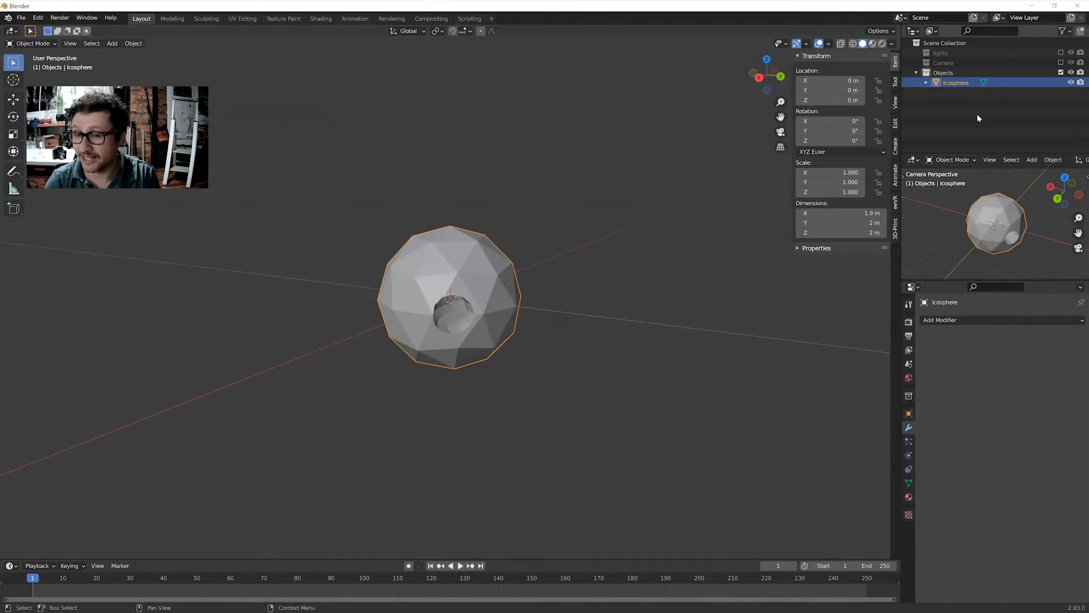
Undo the Auto Boolean Difference and deselect both objects.
{"action": "key", "text": "ctrl+z"}
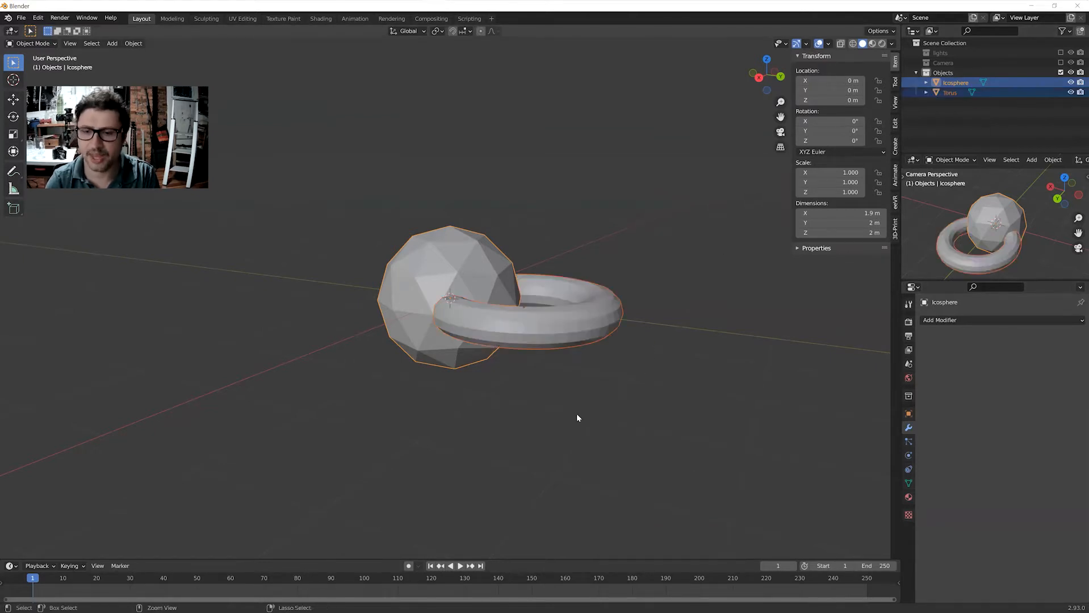
{"action": "middle_click_drag", "start_coordinate": [525, 415], "coordinate": [568, 449]}
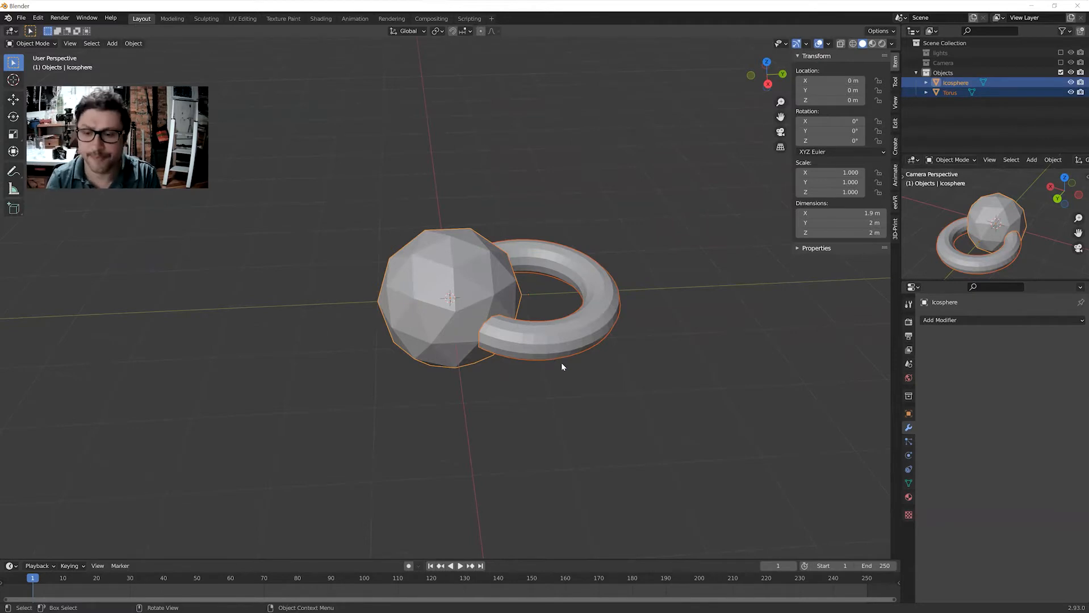
{"action": "left_click", "coordinate": [565, 400]}
{"action": "middle_click_drag", "start_coordinate": [565, 400], "coordinate": [562, 338]}
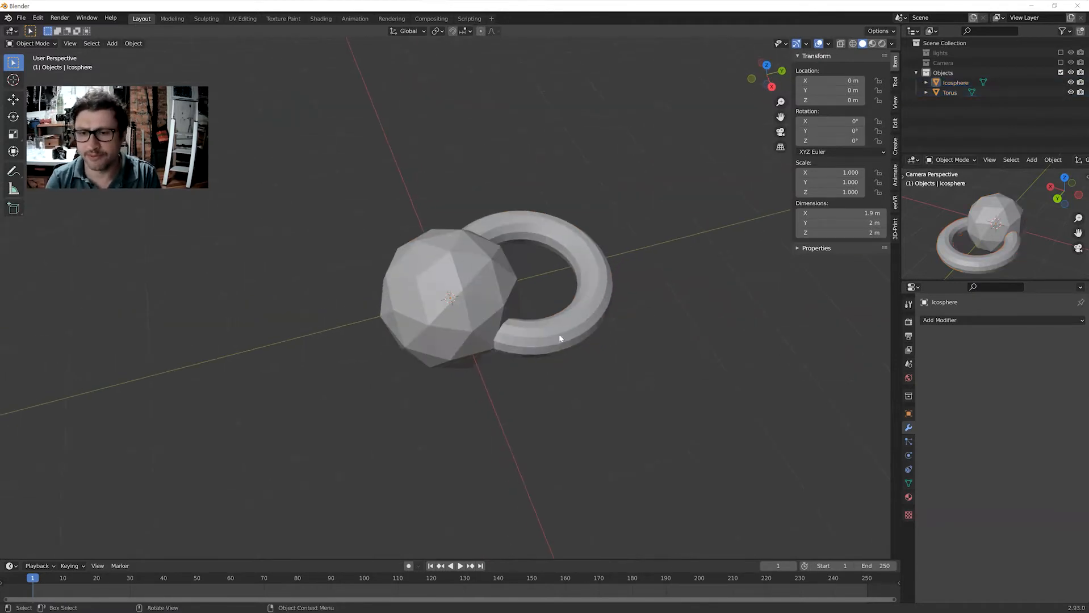
Cut the icosphere non-destructively with the torus using Bool Tool's Brush Boolean Difference, and inspect the result.
{"action": "left_click", "coordinate": [557, 336]}
{"action": "left_click", "coordinate": [457, 355], "text": "shift"}
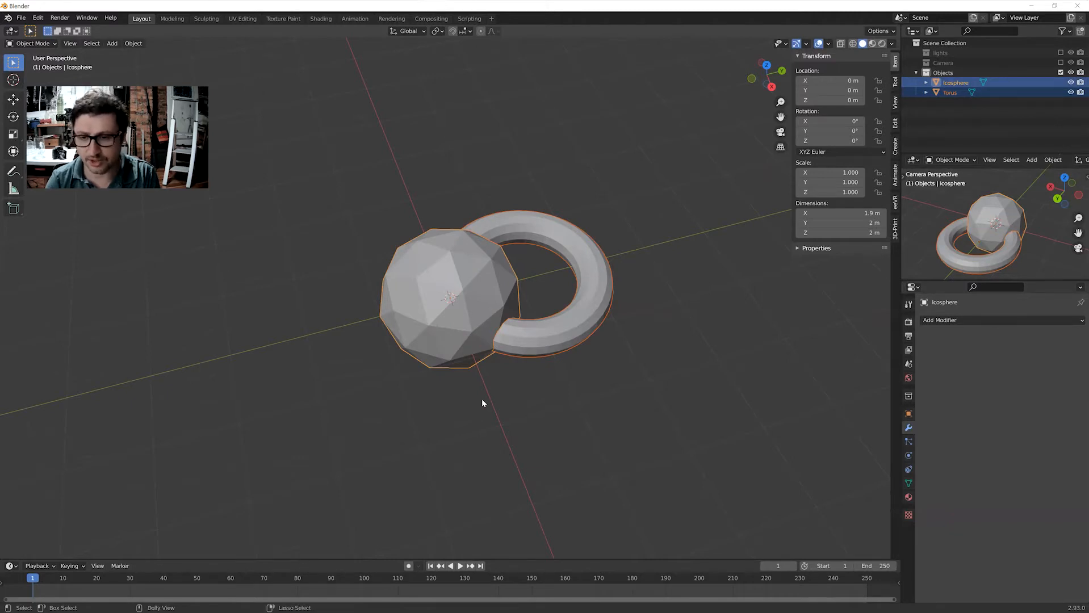
{"action": "key", "text": "ctrl+shift+b"}
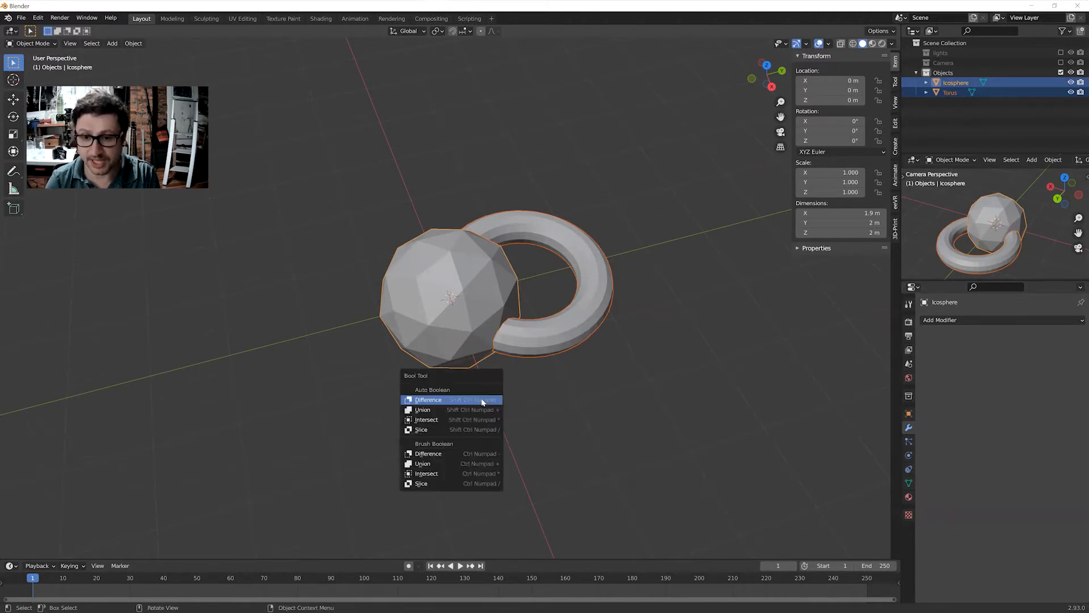
{"action": "left_click", "coordinate": [427, 454]}
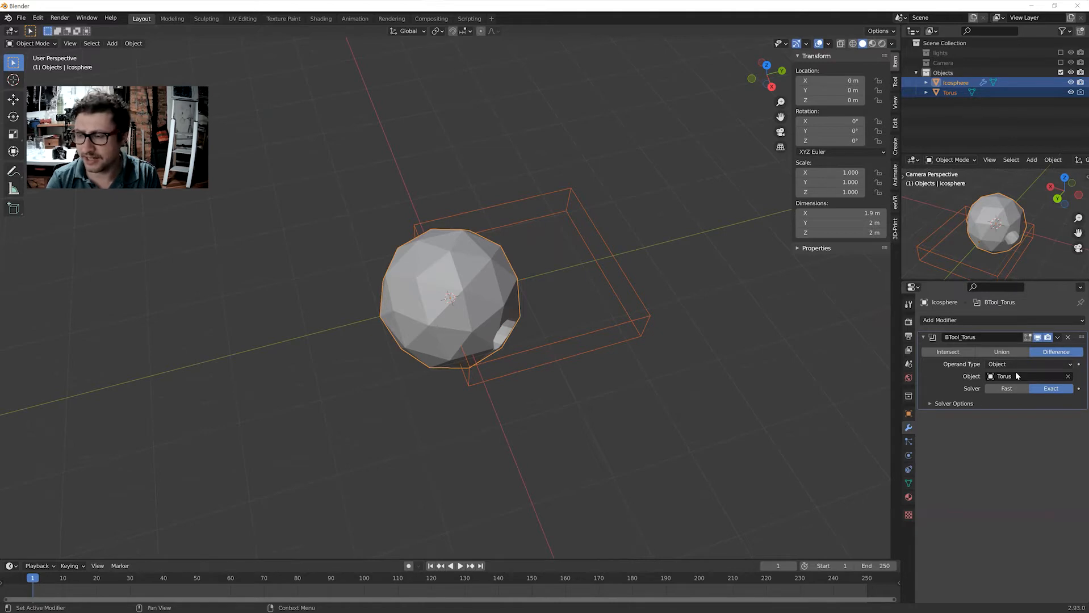
{"action": "middle_click_drag", "start_coordinate": [597, 470], "coordinate": [631, 442]}
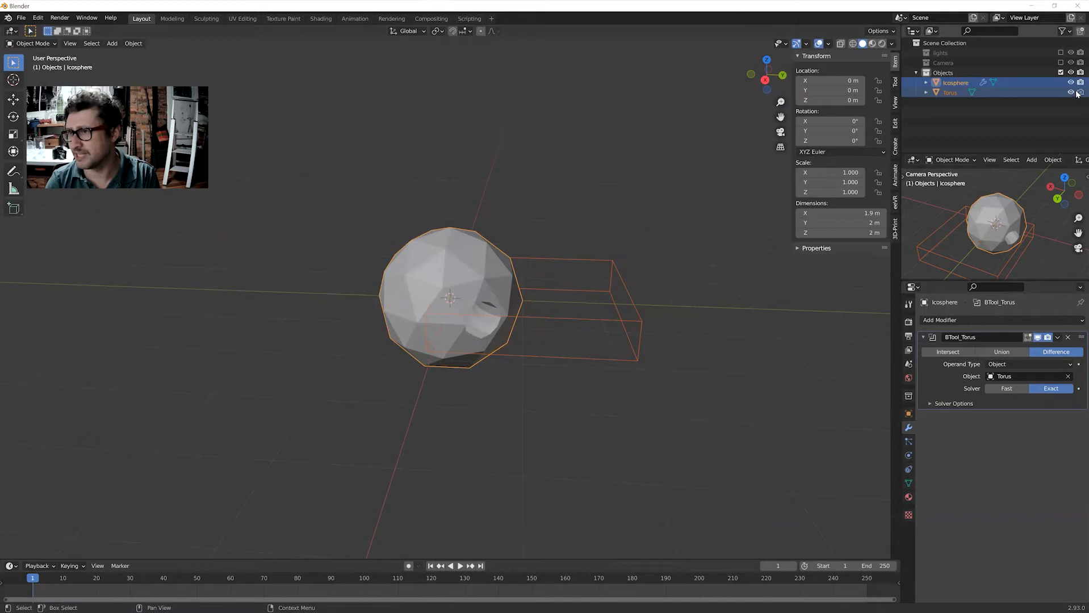
{"action": "left_click", "coordinate": [1067, 31]}
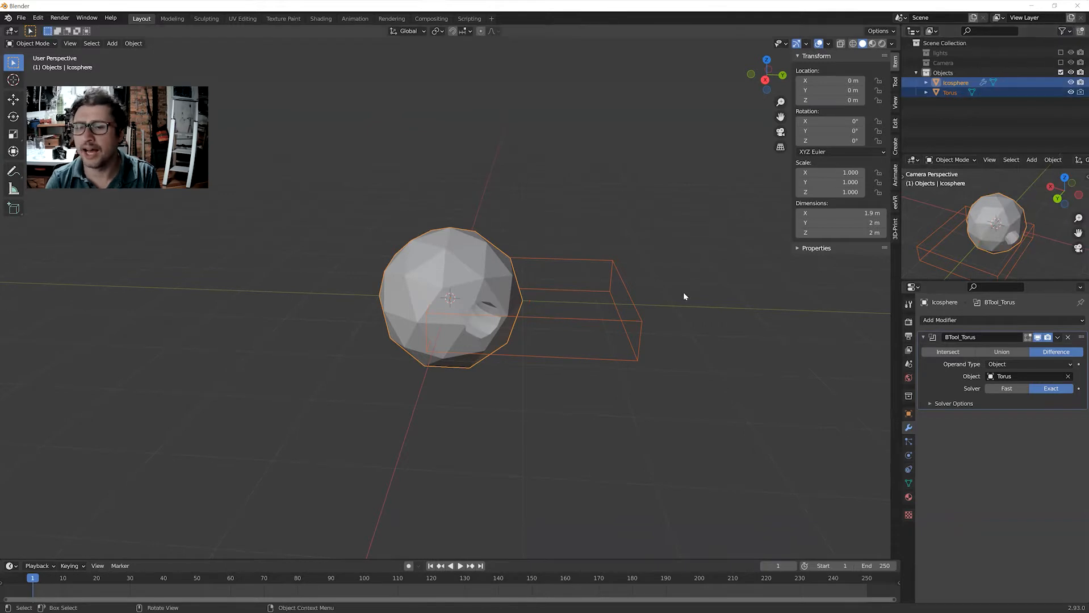
Move the torus brush freely to about X 0.11 m, Y 0.50 m, Z -0.08 m, clear the selection and inspect the cut.
{"action": "left_click", "coordinate": [629, 308]}
{"action": "middle_click_drag", "start_coordinate": [624, 355], "coordinate": [633, 303]}
{"action": "left_click", "coordinate": [632, 303]}
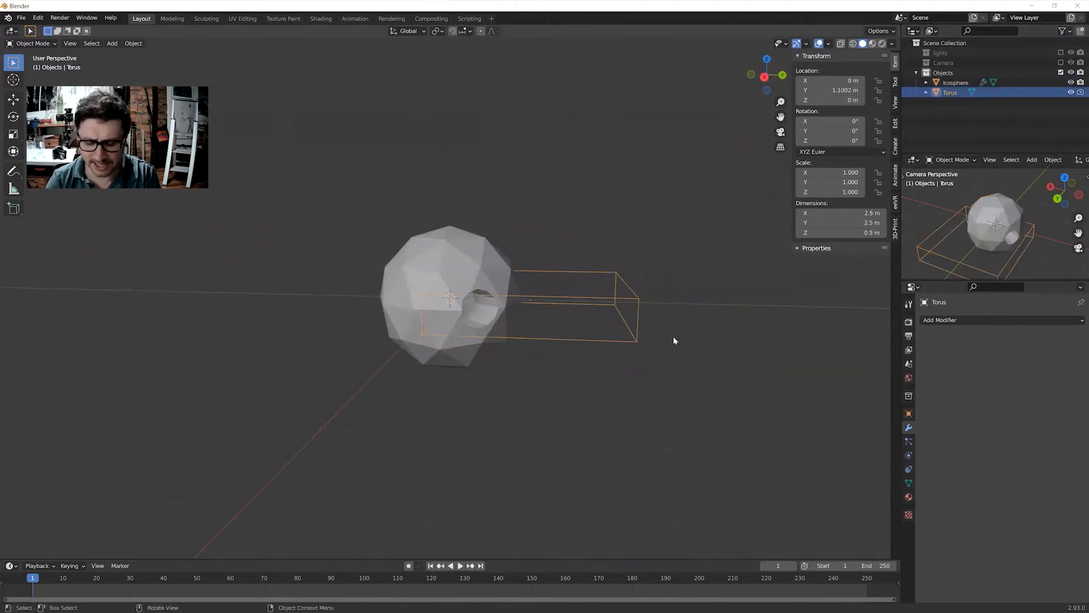
{"action": "key", "text": "g"}
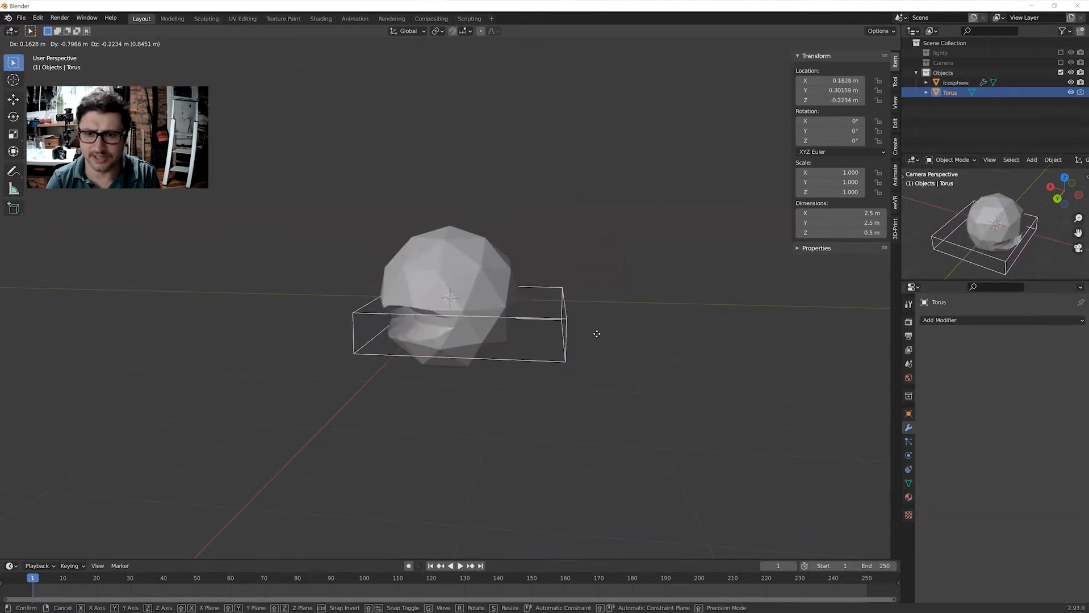
{"action": "left_click", "coordinate": [589, 385]}
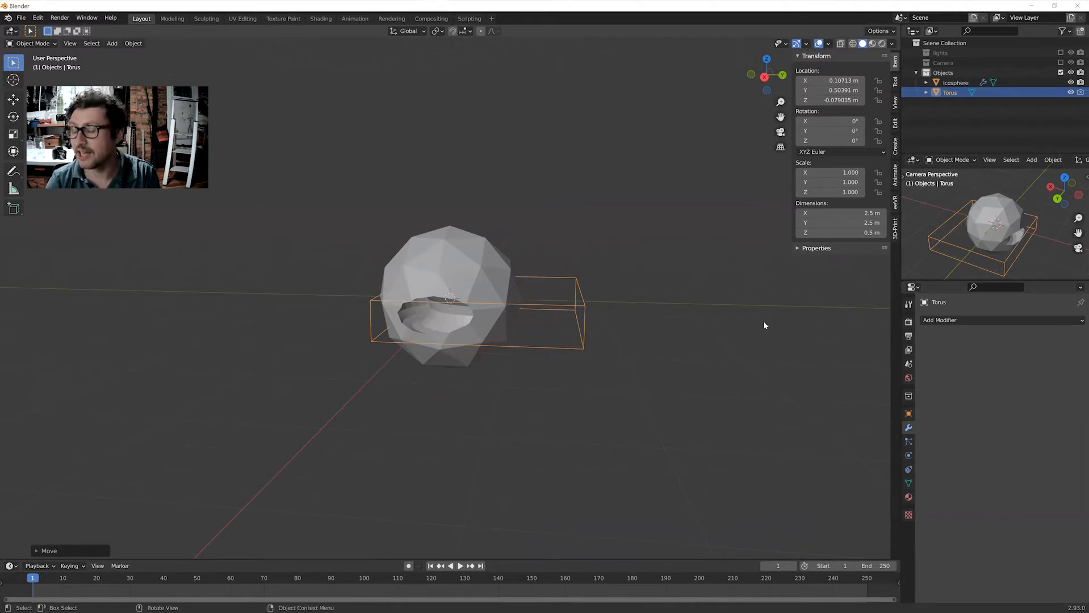
{"action": "left_click", "coordinate": [595, 334]}
{"action": "middle_click_drag", "start_coordinate": [634, 361], "coordinate": [601, 376]}
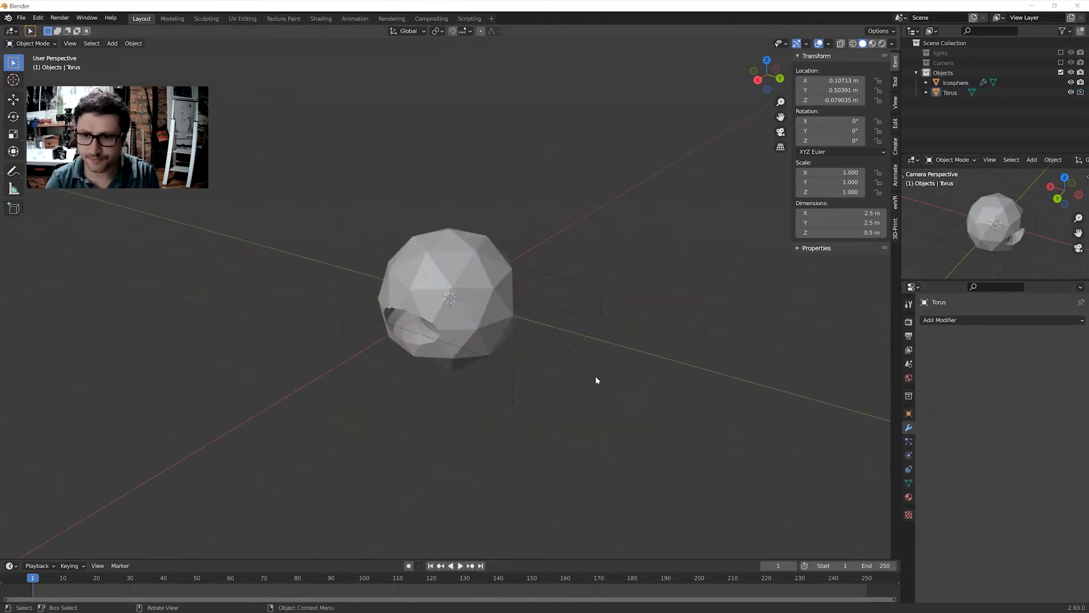
Delete both the icosphere and the torus from the scene.
{"action": "key", "text": "a"}
{"action": "key", "text": "x"}
{"action": "left_click", "coordinate": [554, 380]}
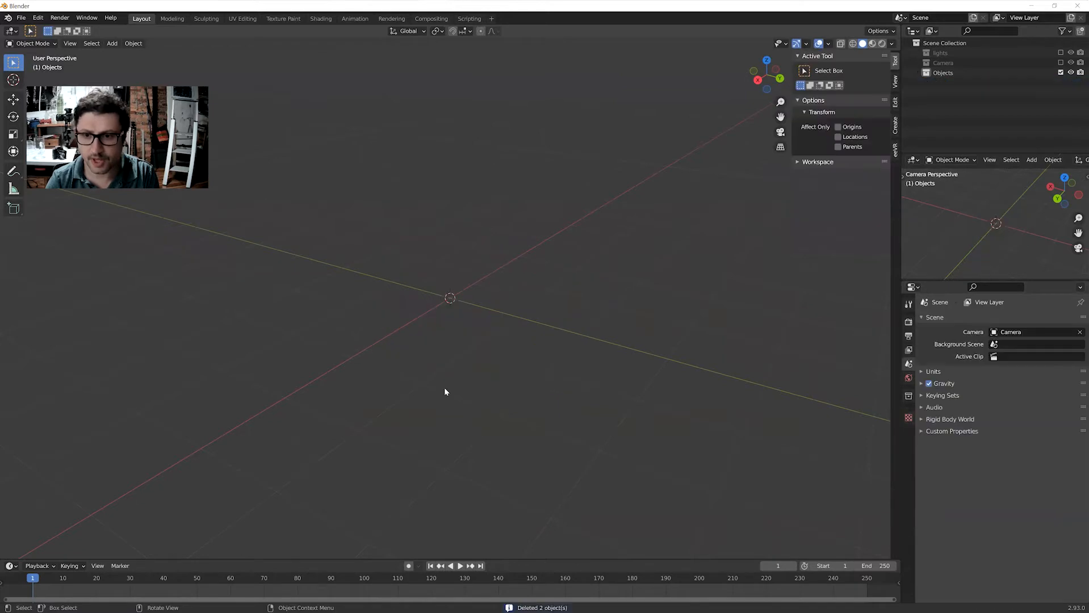
Add a cylinder mesh at the scene origin.
{"action": "middle_click_drag", "start_coordinate": [473, 395], "coordinate": [466, 389]}
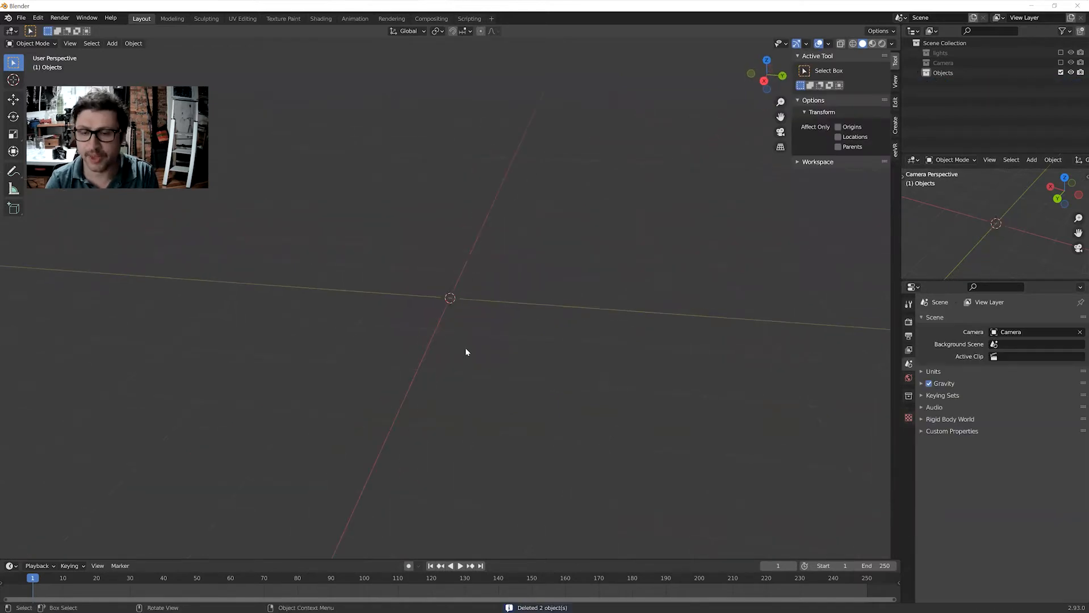
{"action": "key", "text": "shift+a"}
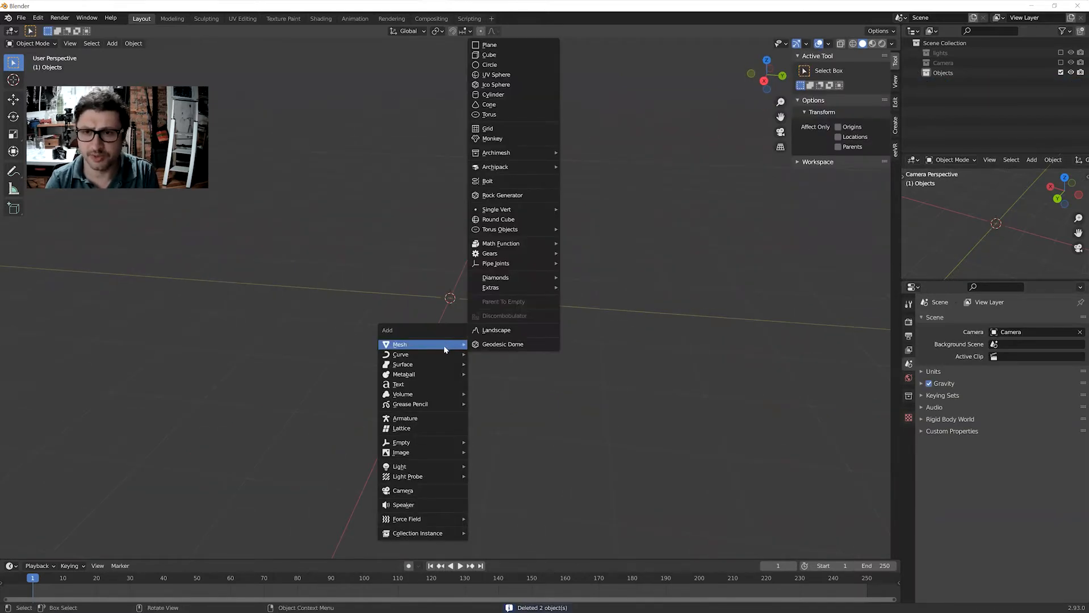
{"action": "key", "text": "Escape"}
{"action": "key", "text": "shift+a"}
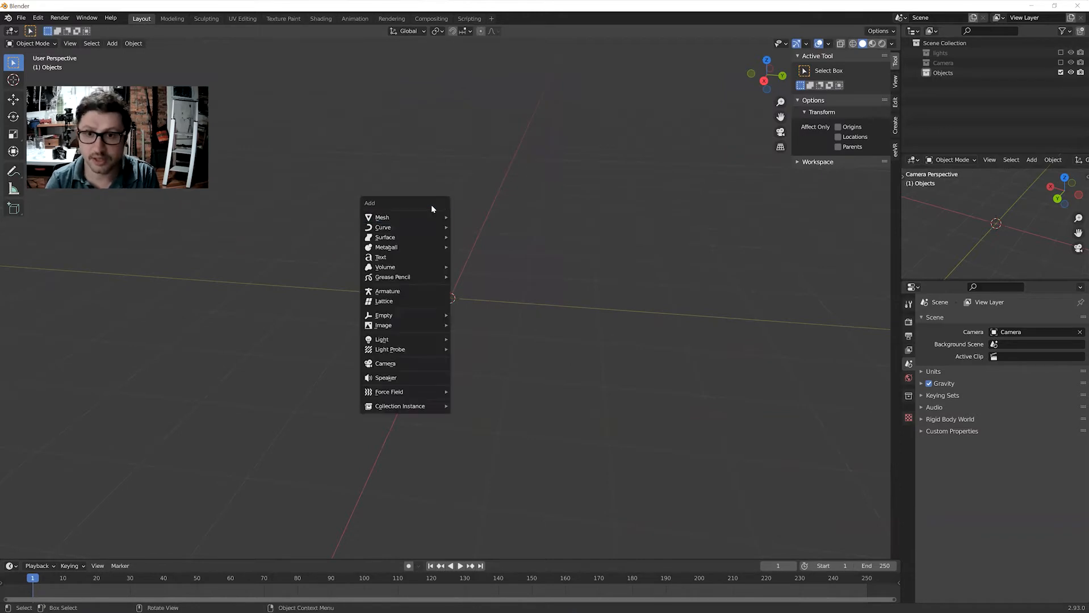
{"action": "mouse_move", "coordinate": [409, 217]}
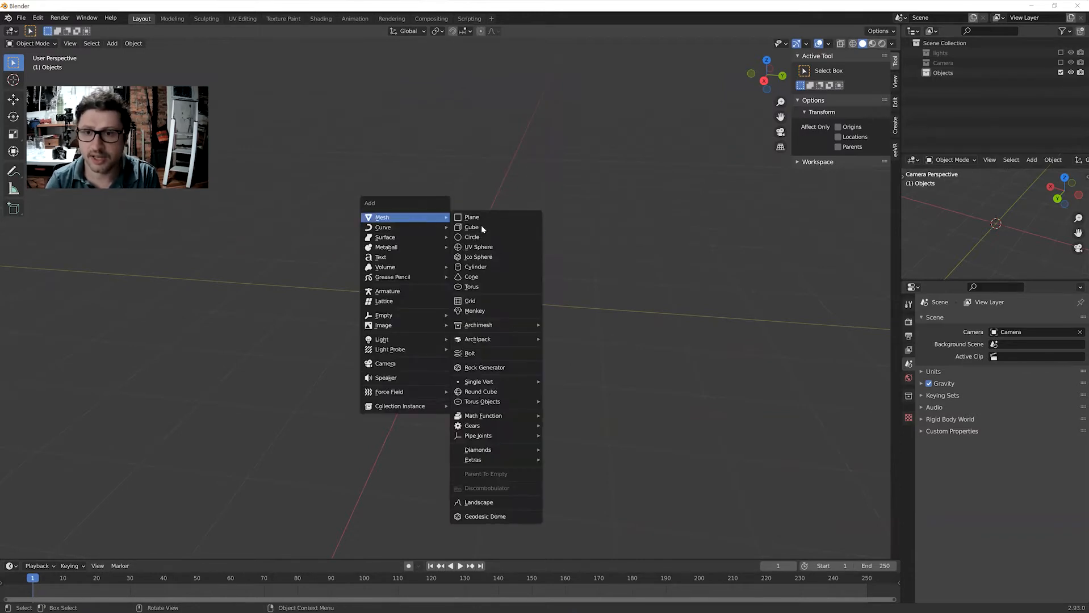
{"action": "left_click", "coordinate": [487, 265]}
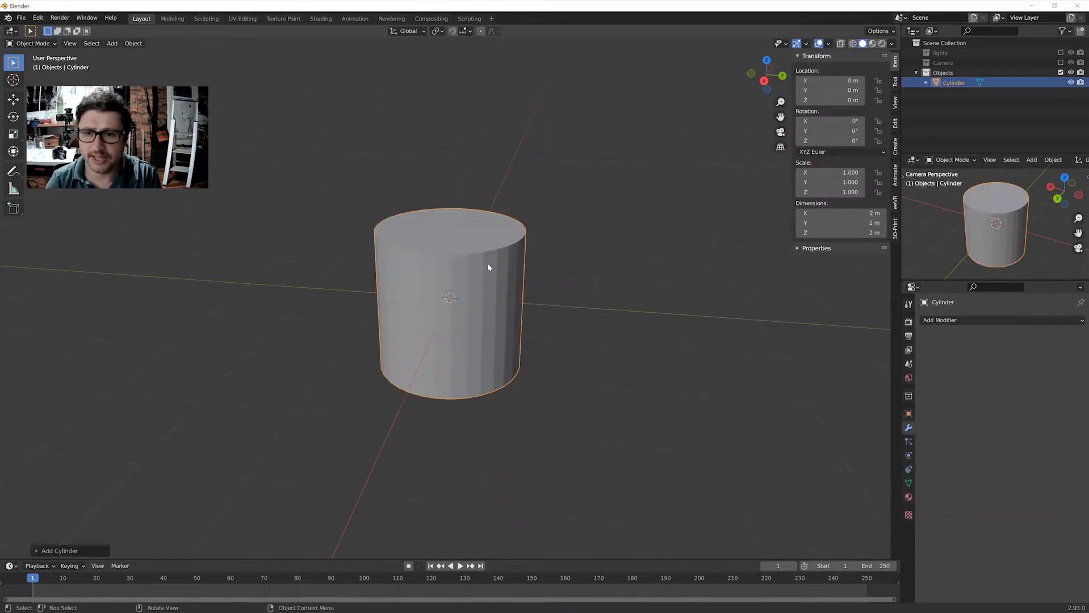
Set the new cylinder's vertex count to 6 to make a hexagonal prism, and clear the selection.
{"action": "left_click", "coordinate": [37, 551]}
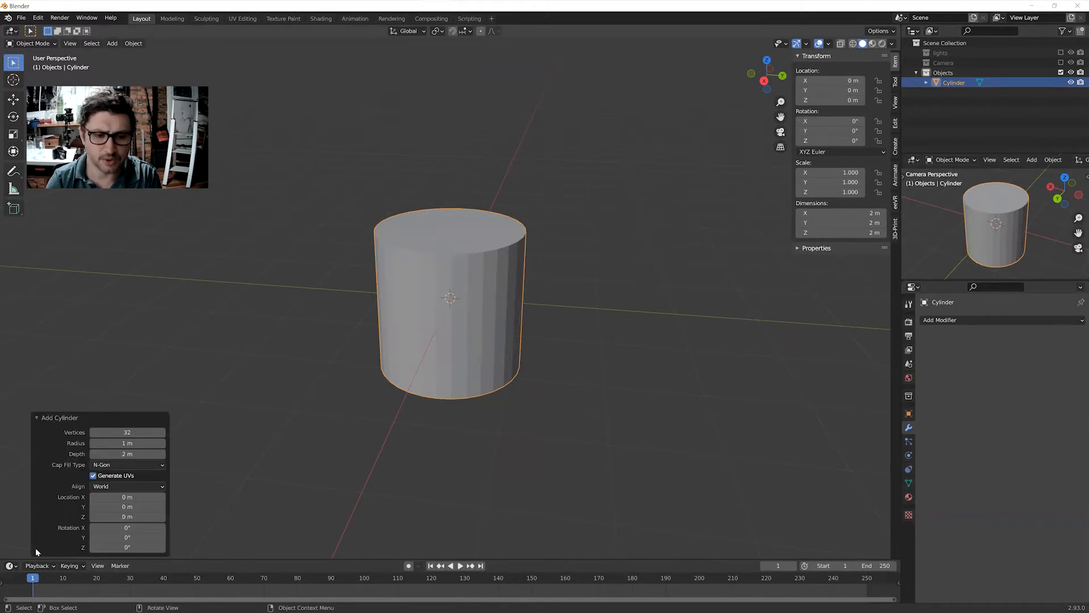
{"action": "left_click", "coordinate": [126, 432]}
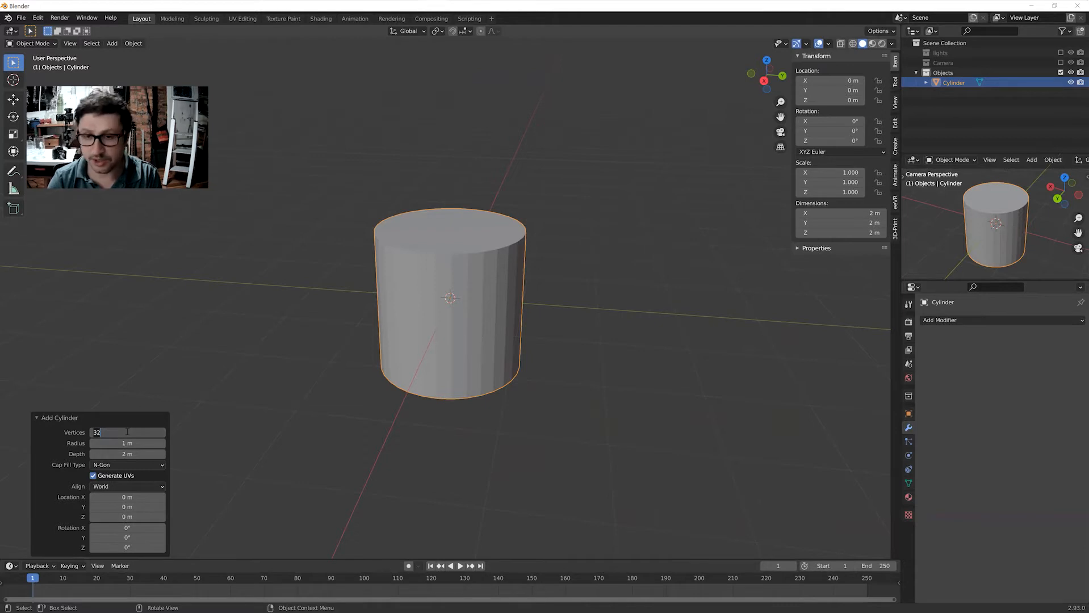
{"action": "type", "text": "6"}
{"action": "key", "text": "Return"}
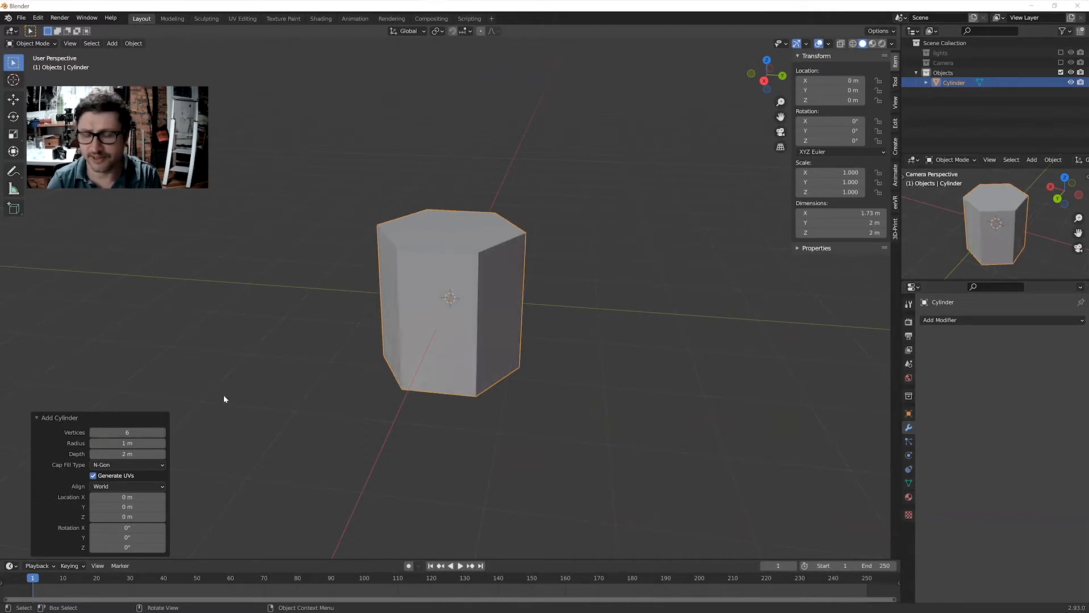
{"action": "middle_click_drag", "start_coordinate": [431, 419], "coordinate": [401, 400]}
{"action": "left_click", "coordinate": [355, 403]}
{"action": "scroll", "coordinate": [384, 388], "scroll_direction": "up", "scroll_amount": 3}
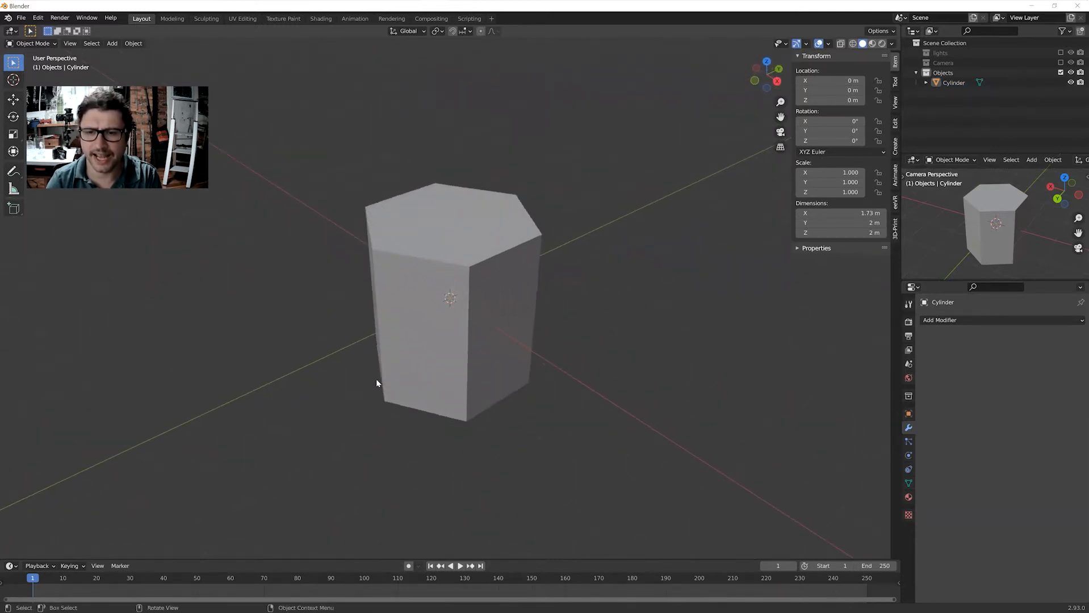
{"action": "scroll", "coordinate": [334, 378], "scroll_direction": "down", "scroll_amount": 2}
{"action": "middle_click_drag", "start_coordinate": [316, 379], "coordinate": [325, 332]}
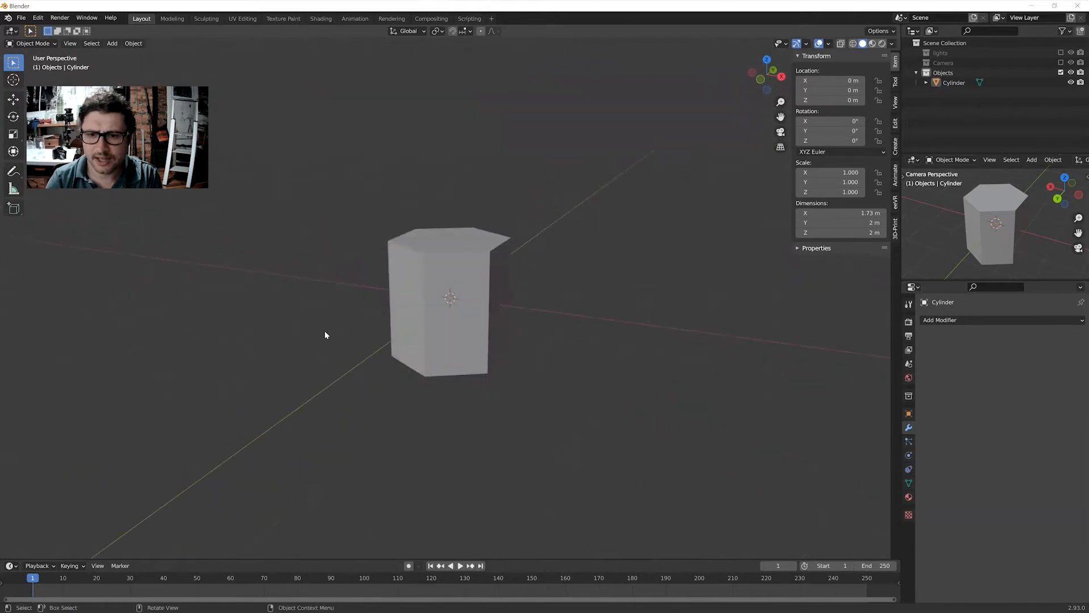
Select the hexagonal prism and stretch it along the Z axis by a factor of about 7.35.
{"action": "left_click", "coordinate": [421, 290]}
{"action": "scroll", "coordinate": [415, 320], "scroll_direction": "down", "scroll_amount": 4}
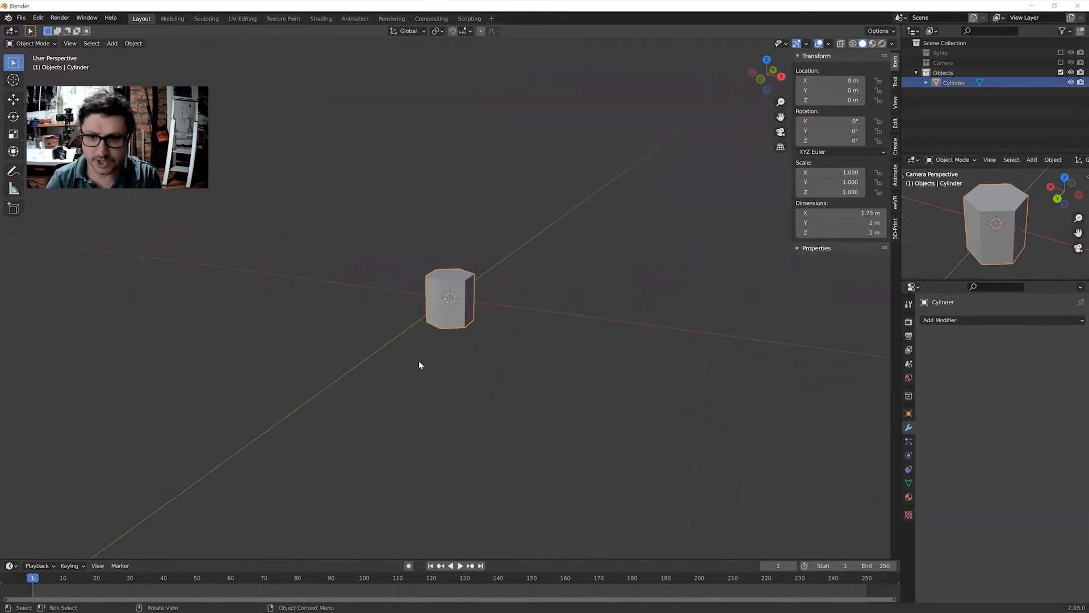
{"action": "key", "text": "s"}
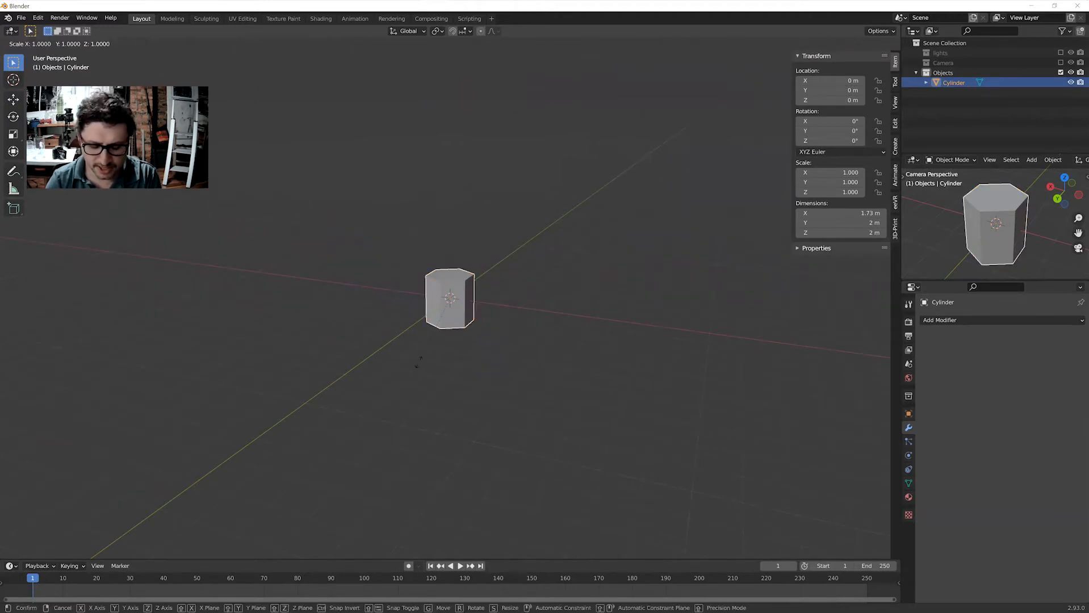
{"action": "key", "text": "z"}
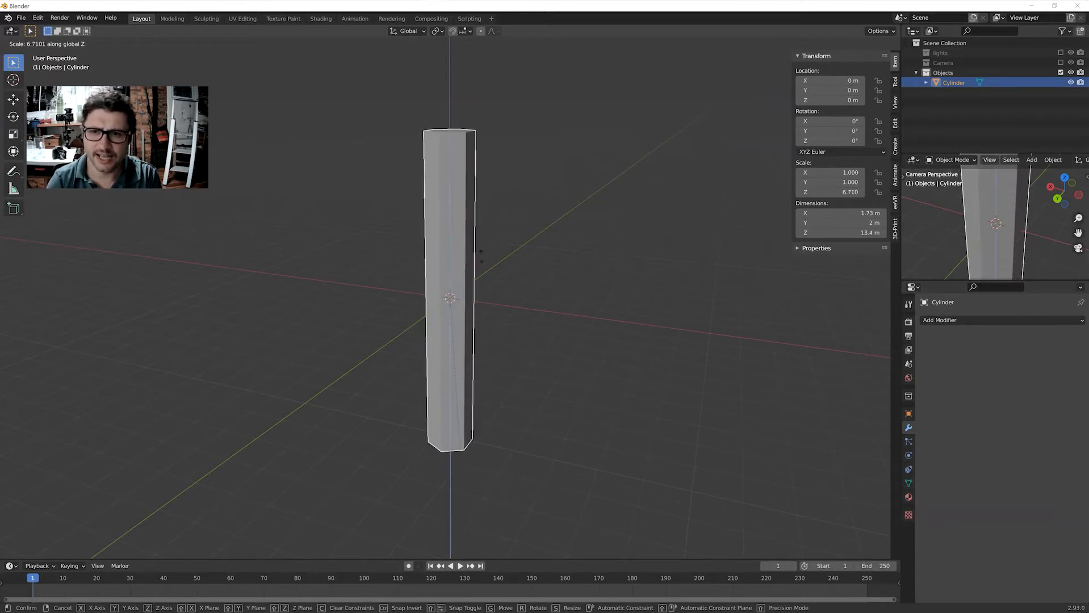
{"action": "left_click", "coordinate": [492, 305]}
{"action": "middle_click_drag", "start_coordinate": [526, 305], "coordinate": [481, 299]}
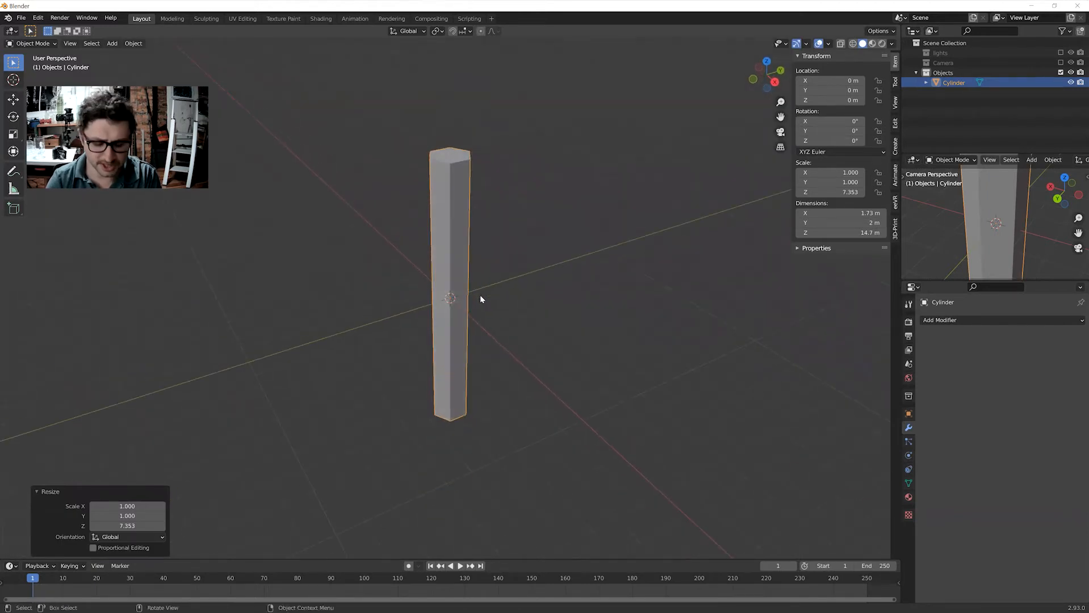
Make the hexagonal prism thinner by scaling it to about 0.586 in X and Y while excluding the Z axis.
{"action": "key", "text": "s"}
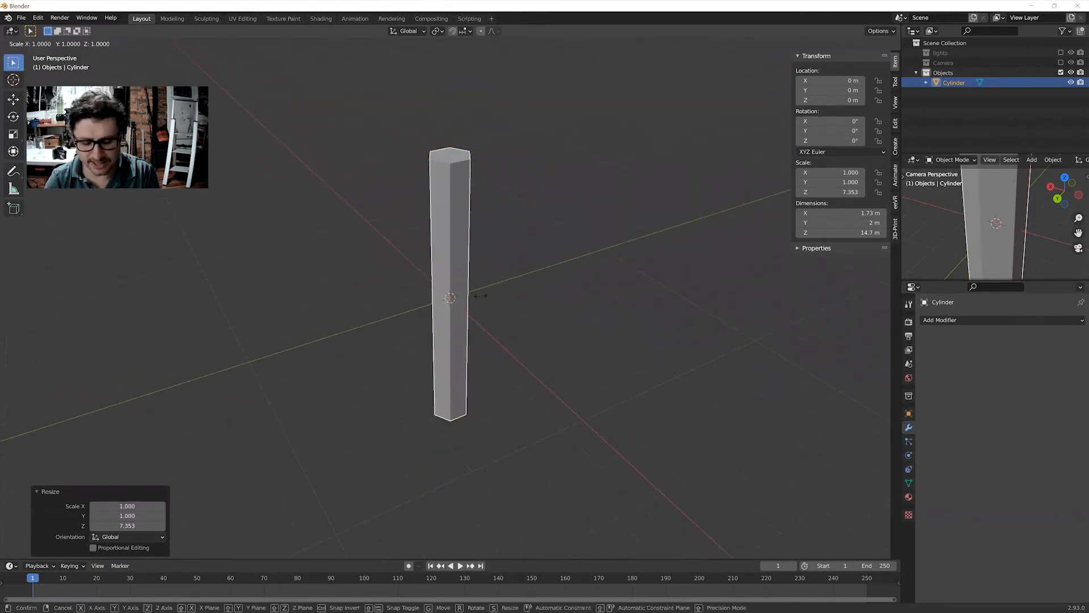
{"action": "key", "text": "shift+z"}
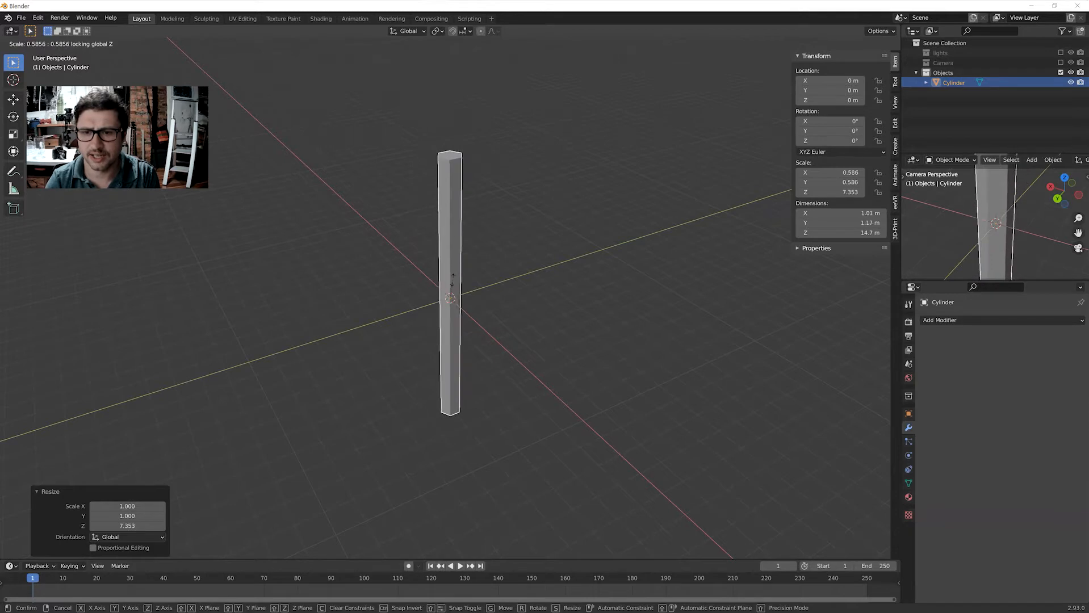
{"action": "left_click", "coordinate": [452, 279]}
{"action": "mouse_move", "coordinate": [492, 265]}
{"action": "middle_mouse_down"}
{"action": "mouse_move", "coordinate": [501, 219]}
{"action": "mouse_move", "coordinate": [484, 283]}
{"action": "mouse_move", "coordinate": [471, 253]}
{"action": "mouse_move", "coordinate": [498, 277]}
{"action": "mouse_move", "coordinate": [497, 260]}
{"action": "middle_mouse_up"}
{"action": "scroll", "coordinate": [471, 248], "scroll_direction": "up", "scroll_amount": 3}
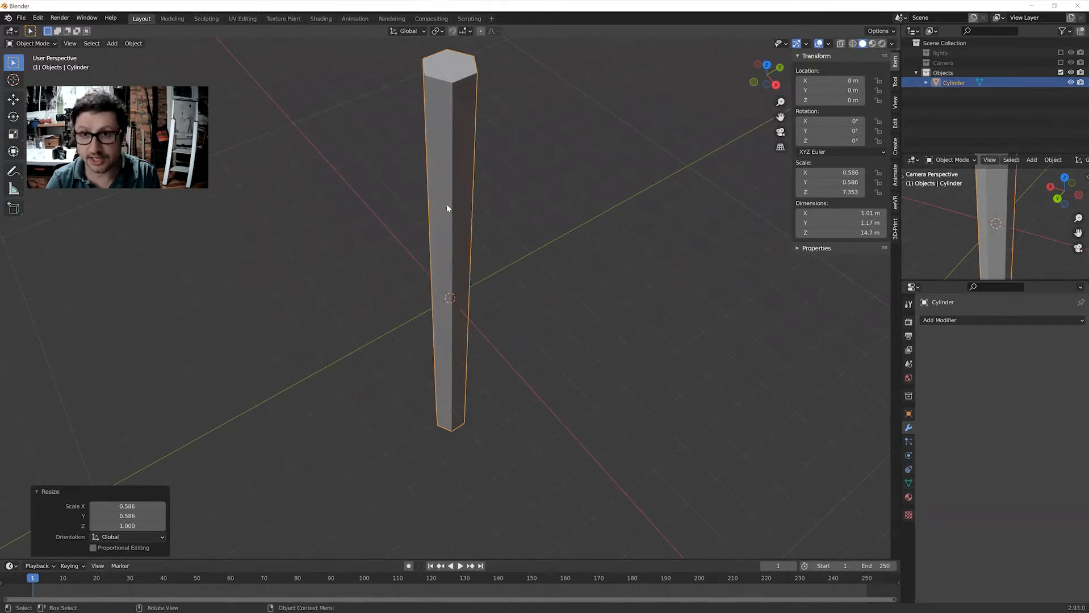
Apply all transforms to the hexagonal prism.
{"action": "key", "text": "ctrl+a"}
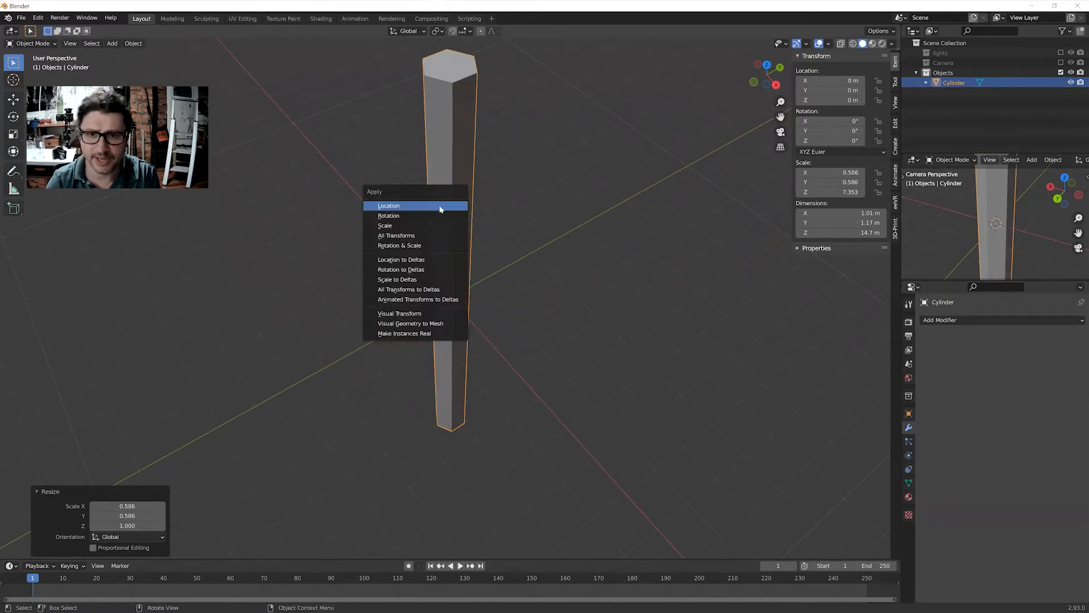
{"action": "left_click", "coordinate": [407, 235]}
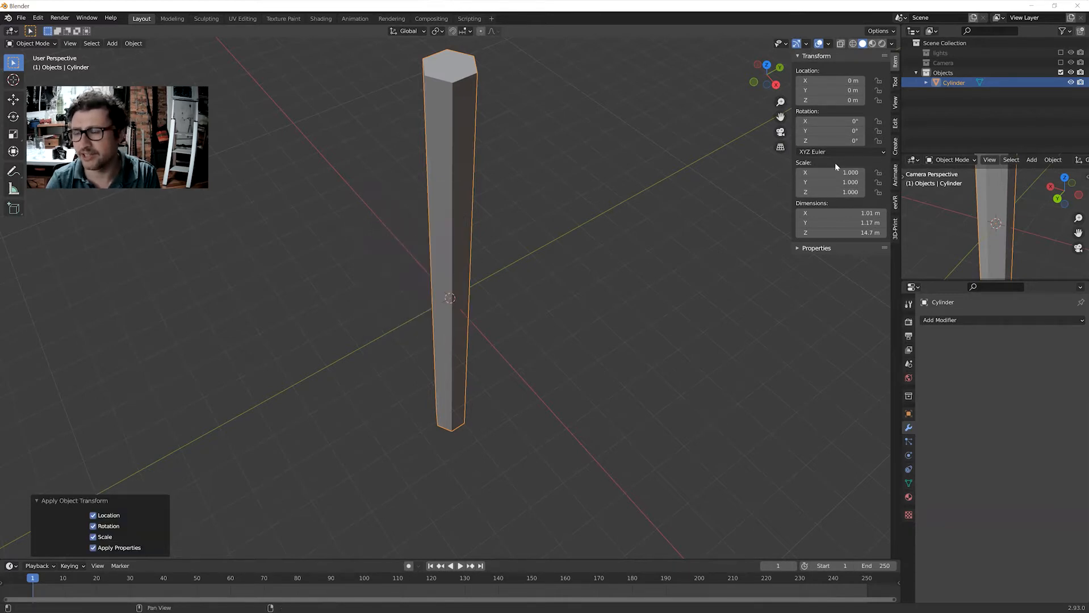
{"action": "middle_click_drag", "start_coordinate": [637, 251], "coordinate": [601, 195]}
{"action": "scroll", "coordinate": [506, 196], "scroll_direction": "down", "scroll_amount": 3}
{"action": "middle_click_drag", "start_coordinate": [507, 197], "coordinate": [562, 217]}
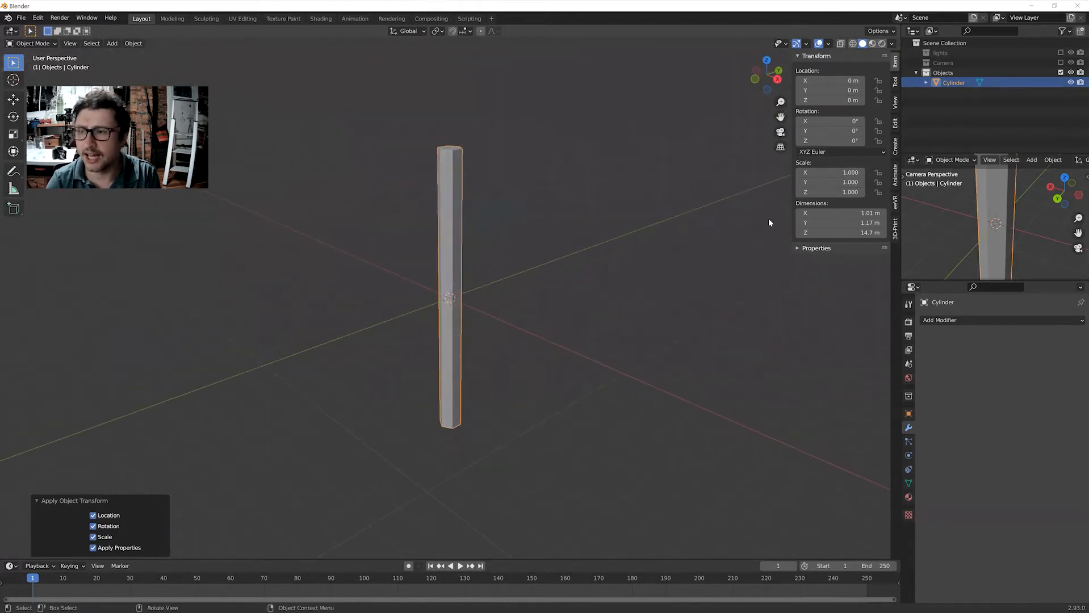
Duplicate the hexagonal prism in place, leaving the copy exactly on top of the original.
{"action": "middle_click_drag", "start_coordinate": [494, 239], "coordinate": [483, 220]}
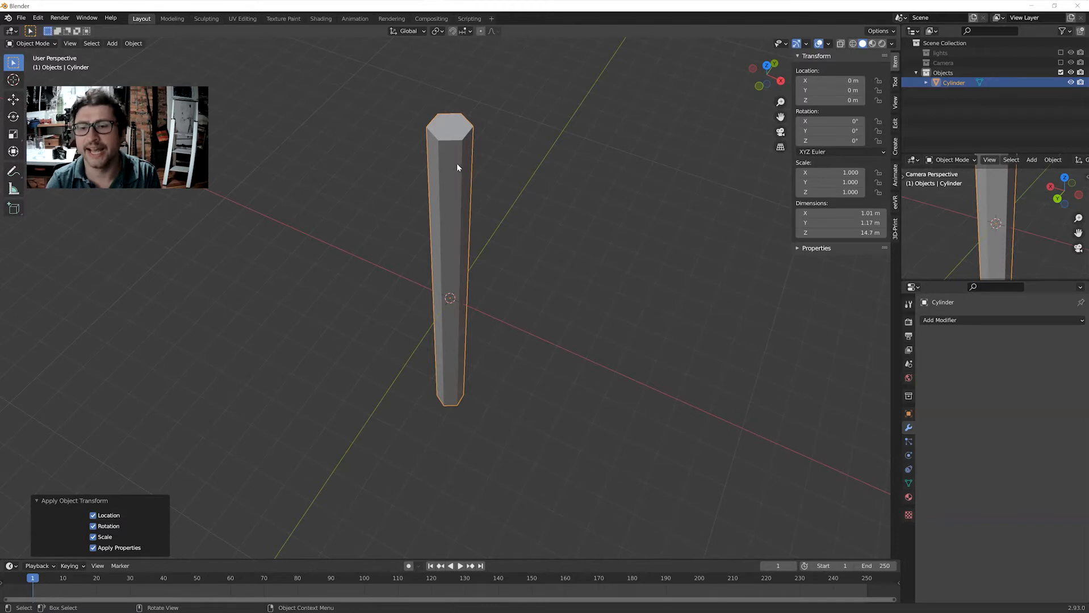
{"action": "middle_click_drag", "start_coordinate": [496, 166], "coordinate": [463, 200]}
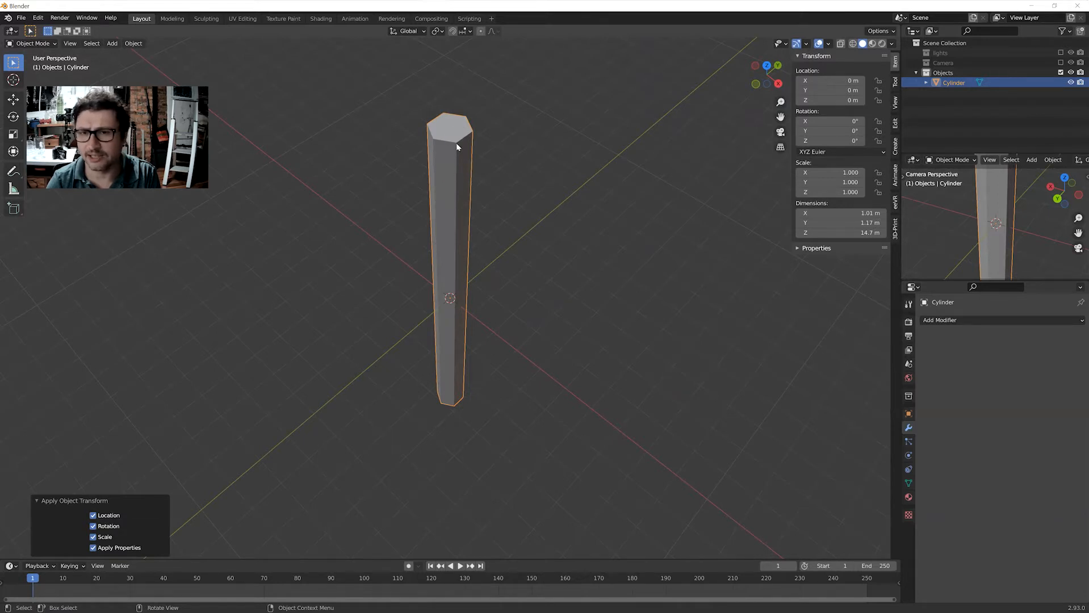
{"action": "mouse_move", "coordinate": [465, 200]}
{"action": "middle_mouse_down"}
{"action": "mouse_move", "coordinate": [472, 206]}
{"action": "mouse_move", "coordinate": [467, 184]}
{"action": "mouse_move", "coordinate": [466, 198]}
{"action": "middle_mouse_up"}
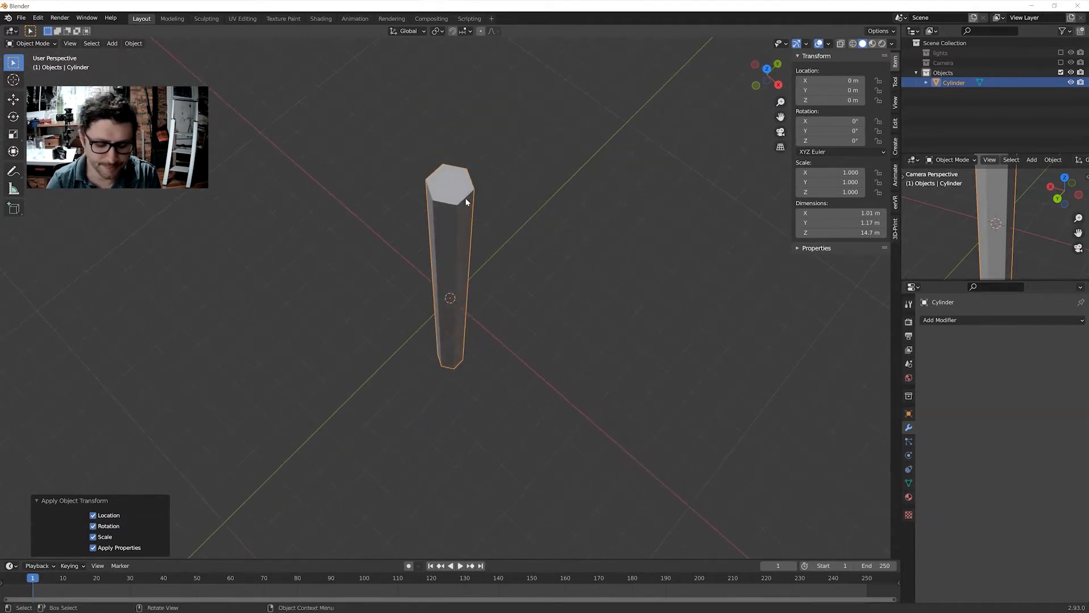
{"action": "key", "text": "shift+d"}
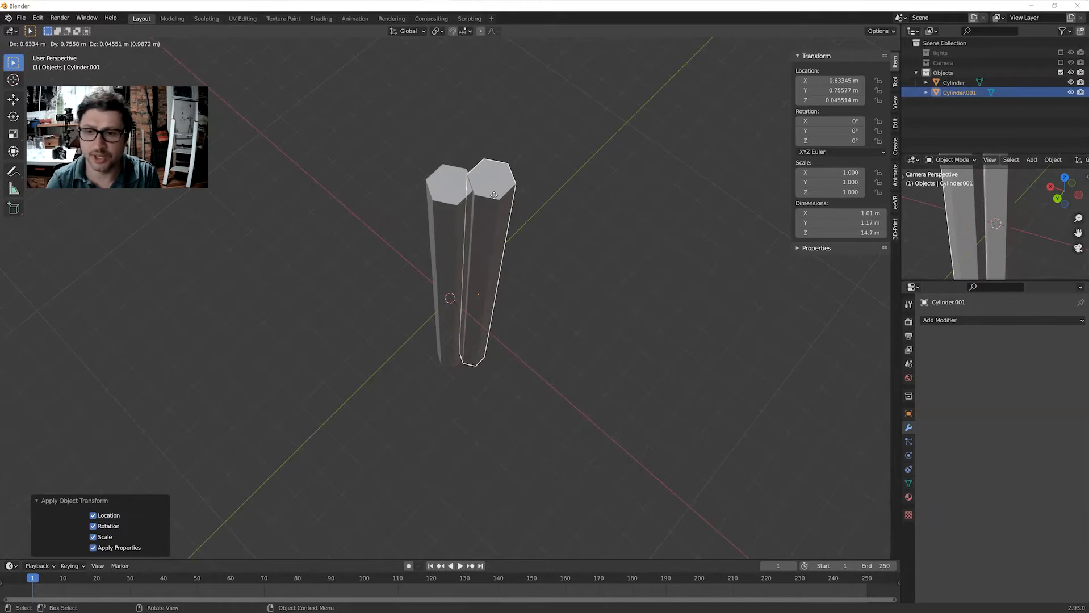
{"action": "right_click", "coordinate": [494, 194]}
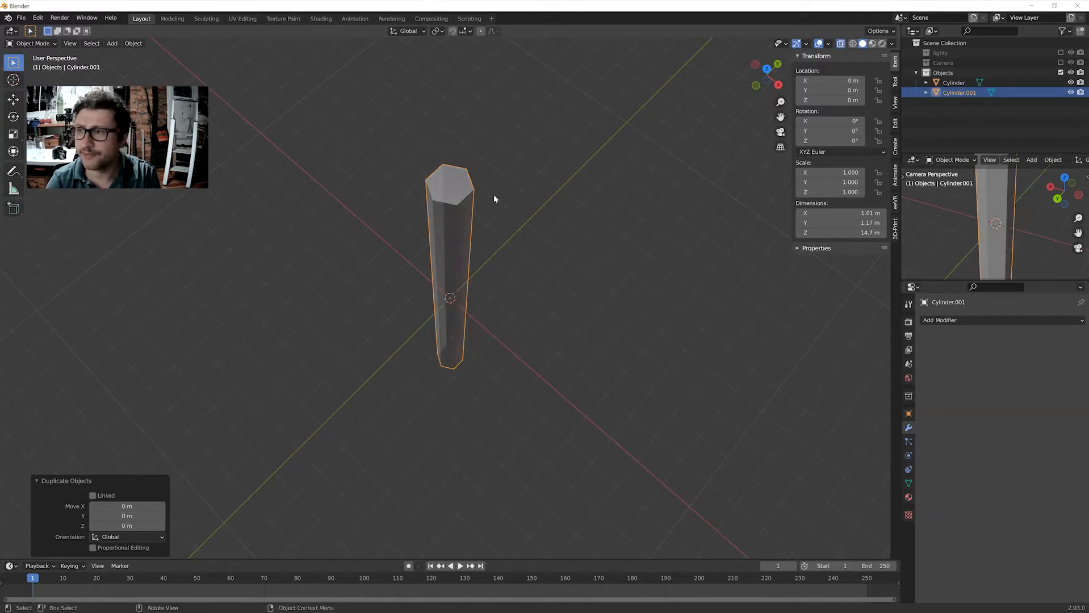
Rename the original cylinder as paint and its duplicate as wood.
{"action": "left_click", "coordinate": [952, 84]}
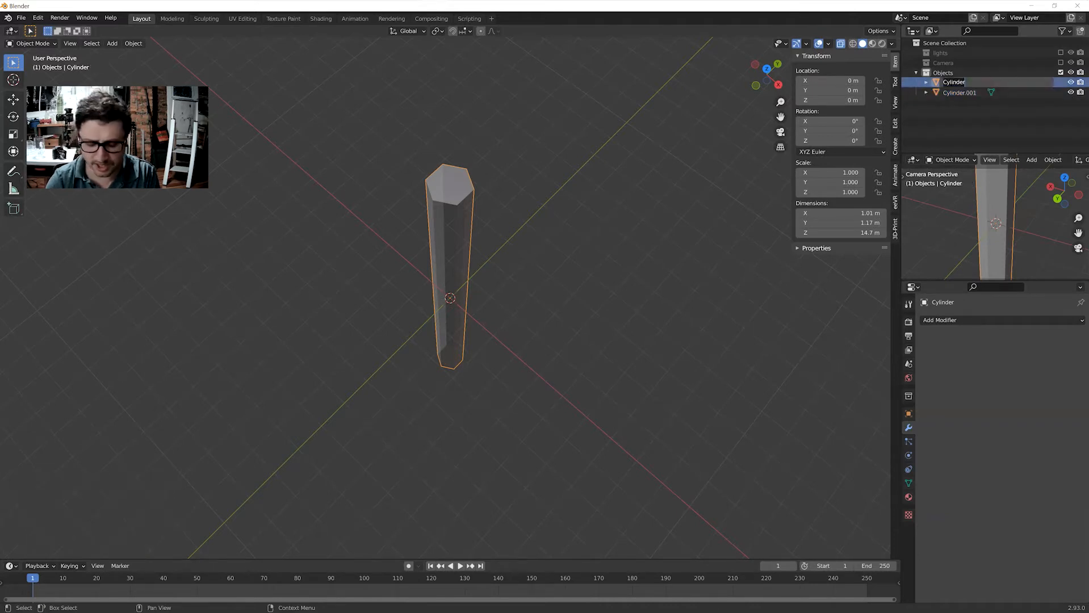
{"action": "type", "text": "paint"}
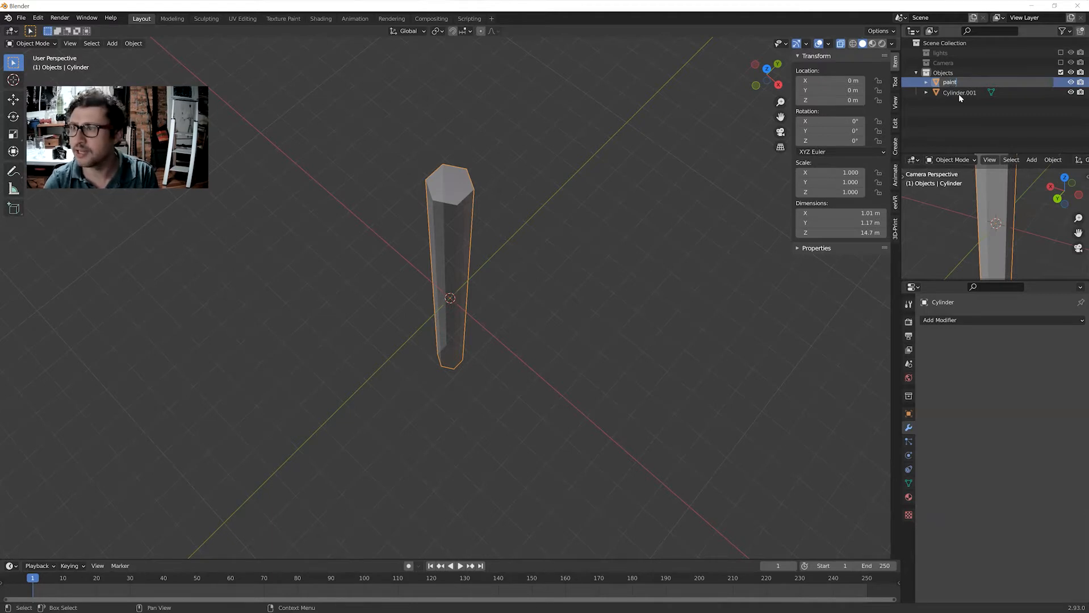
{"action": "key", "text": "Return"}
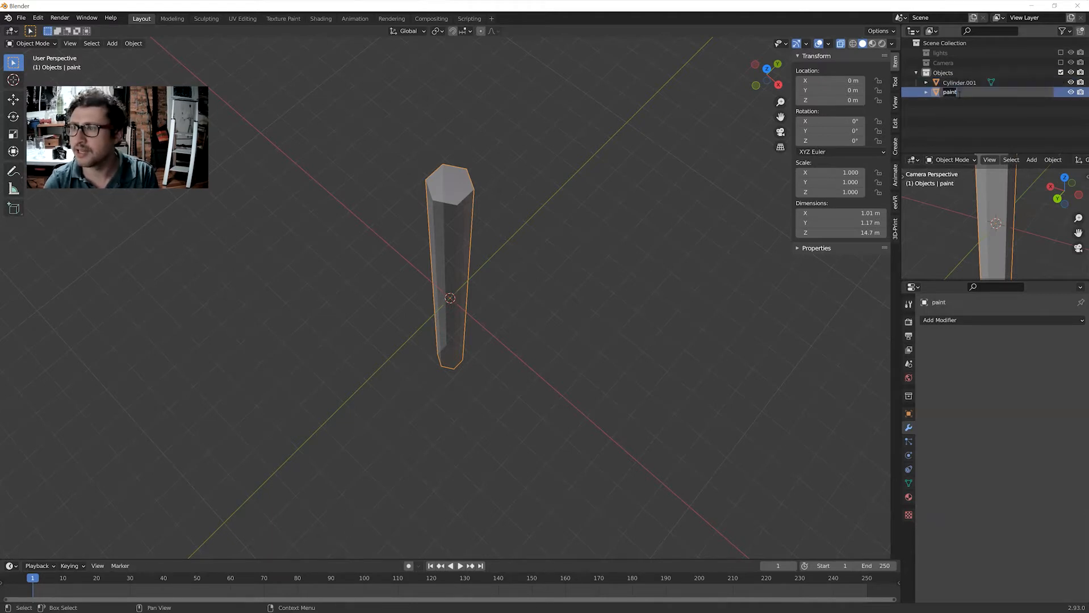
{"action": "double_click", "coordinate": [974, 83]}
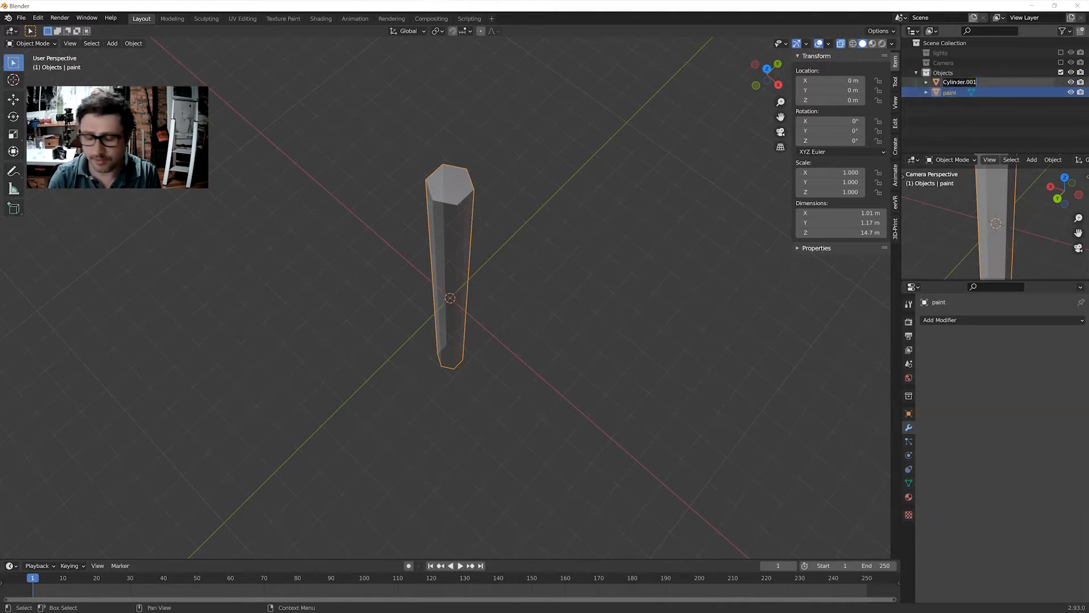
{"action": "type", "text": "wood"}
{"action": "key", "text": "Return"}
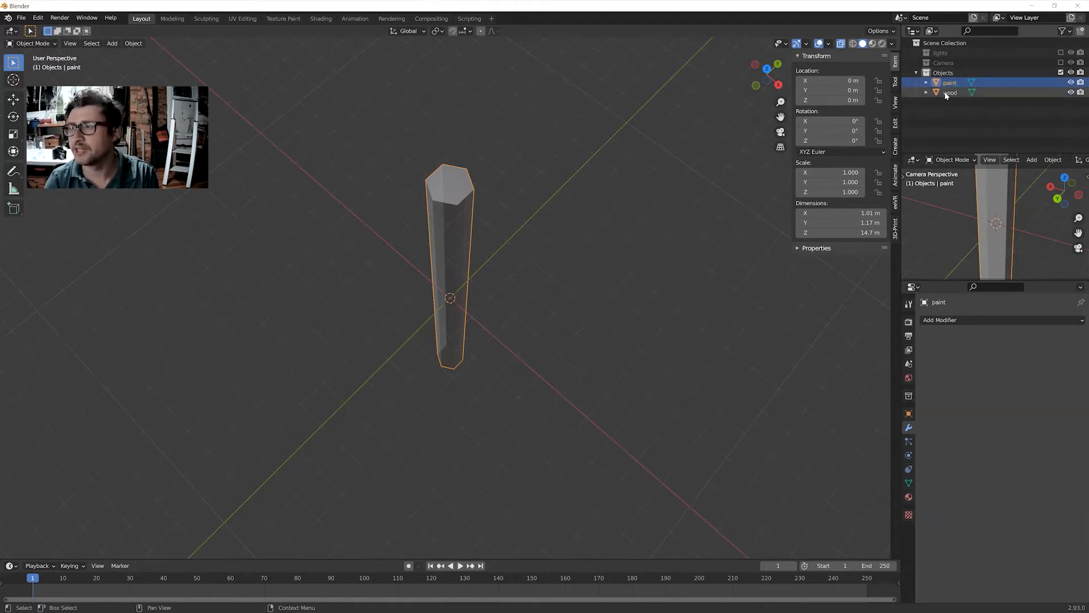
Scale the wood object to about 0.913 in X and Y, excluding Z, so it sits inside the paint object.
{"action": "left_click", "coordinate": [947, 92]}
{"action": "middle_click_drag", "start_coordinate": [472, 202], "coordinate": [507, 233]}
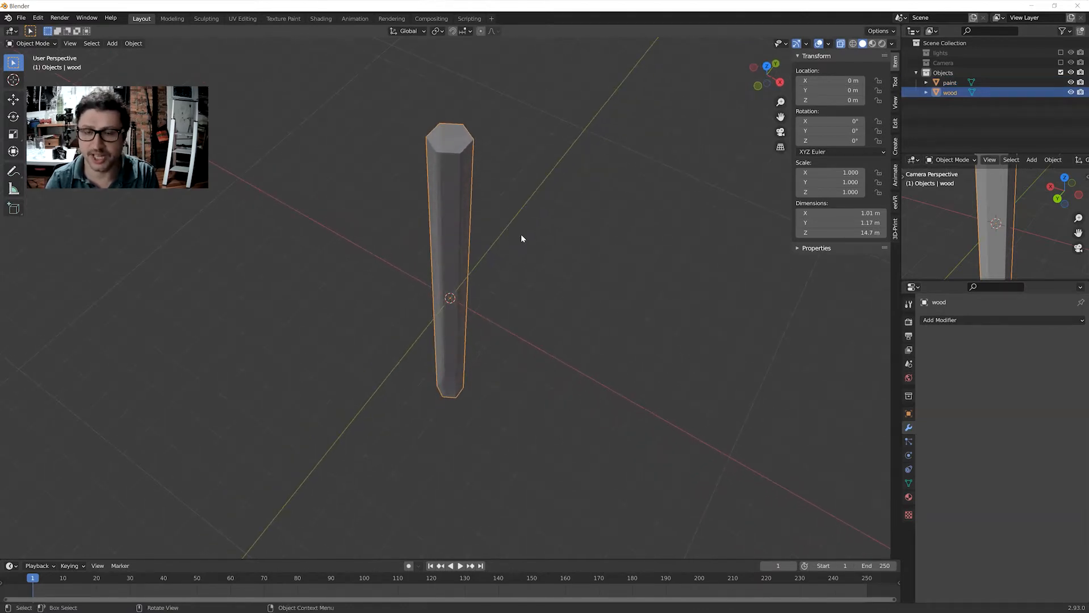
{"action": "key", "text": "s"}
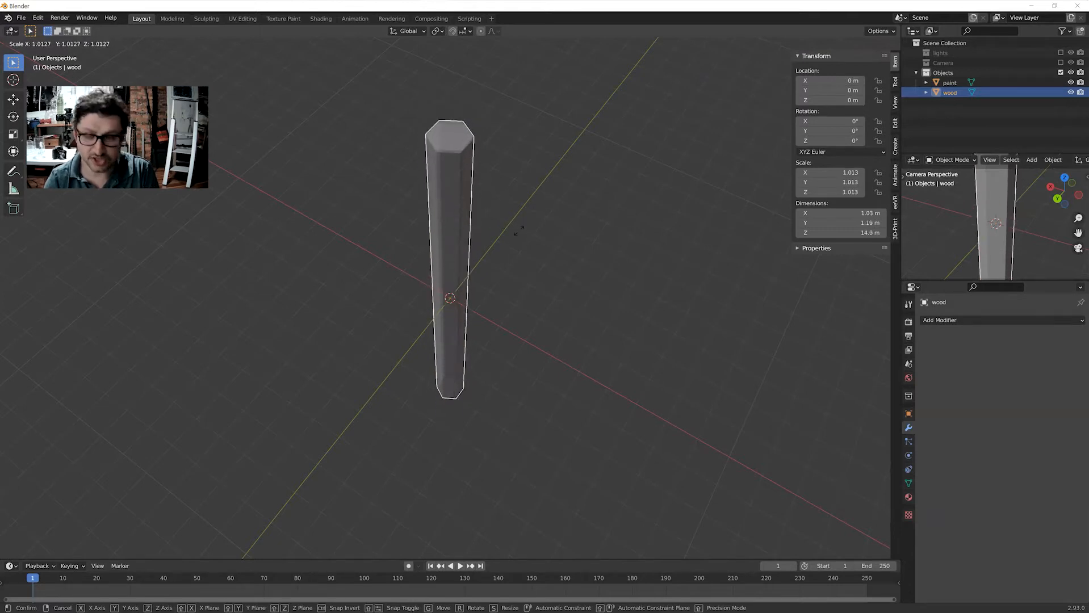
{"action": "key", "text": "shift+z"}
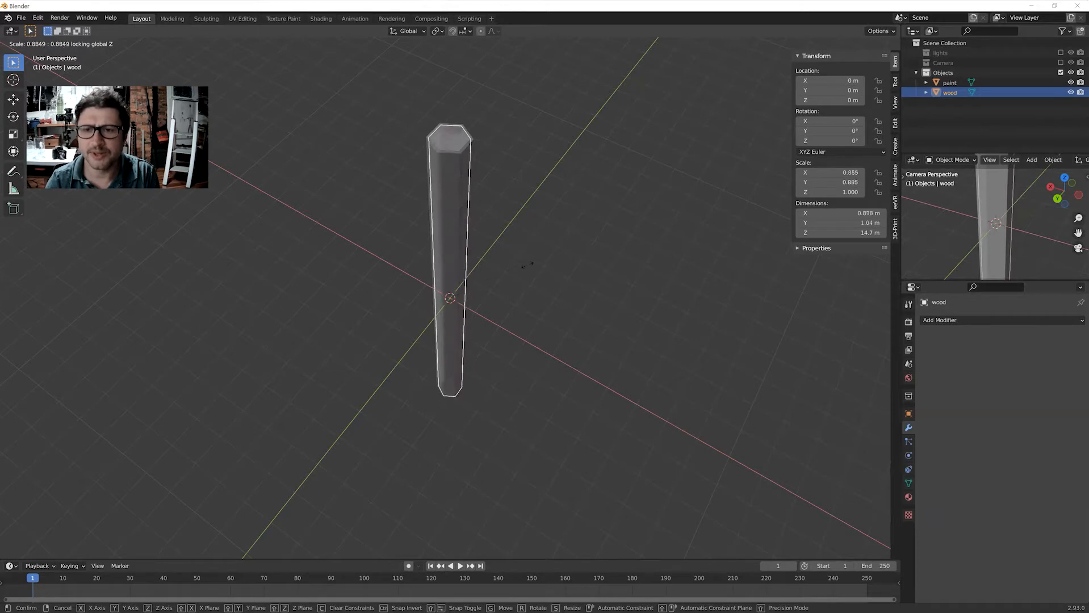
{"action": "left_click", "coordinate": [531, 271]}
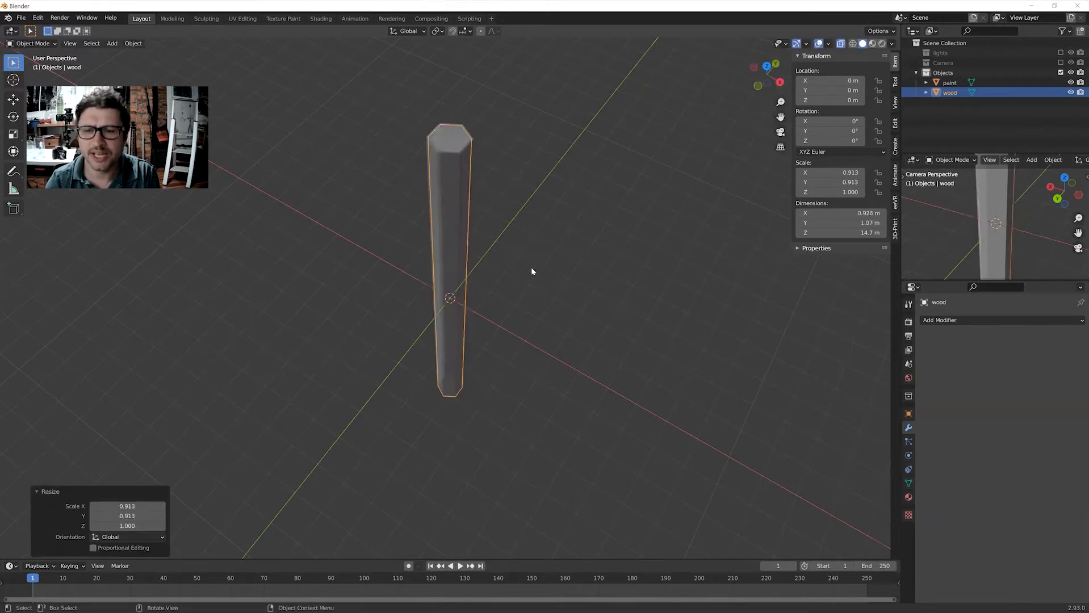
{"action": "scroll", "coordinate": [492, 193], "scroll_direction": "down", "scroll_amount": 2}
{"action": "scroll", "coordinate": [492, 192], "scroll_direction": "up", "scroll_amount": 5}
{"action": "scroll", "coordinate": [492, 193], "scroll_direction": "down", "scroll_amount": 1}
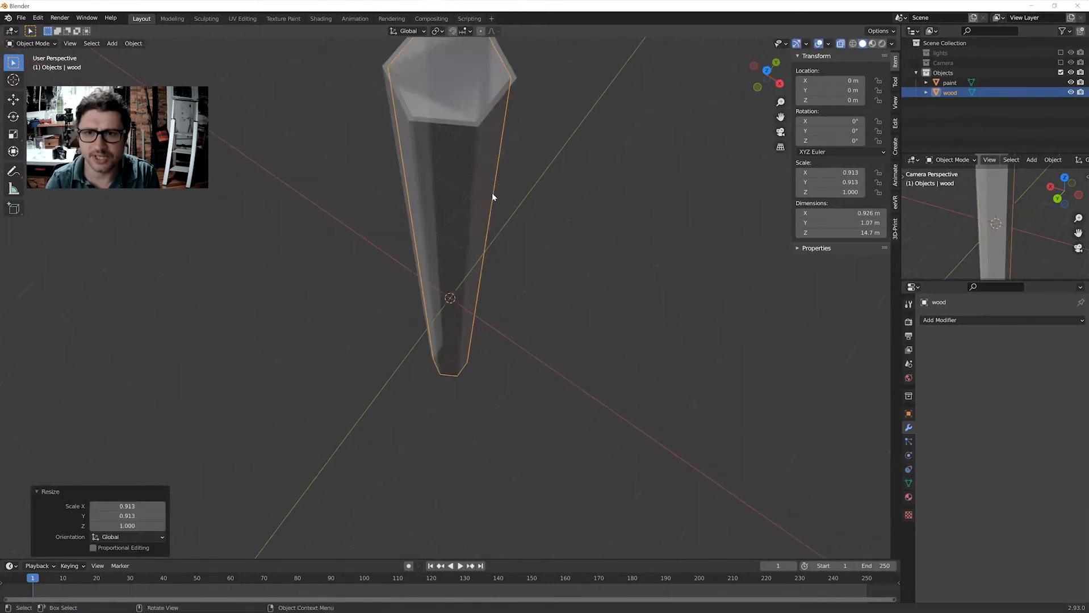
Add a Difference Boolean modifier to the paint object, using wood as the cutting object.
{"action": "middle_click_drag", "start_coordinate": [496, 184], "coordinate": [496, 245]}
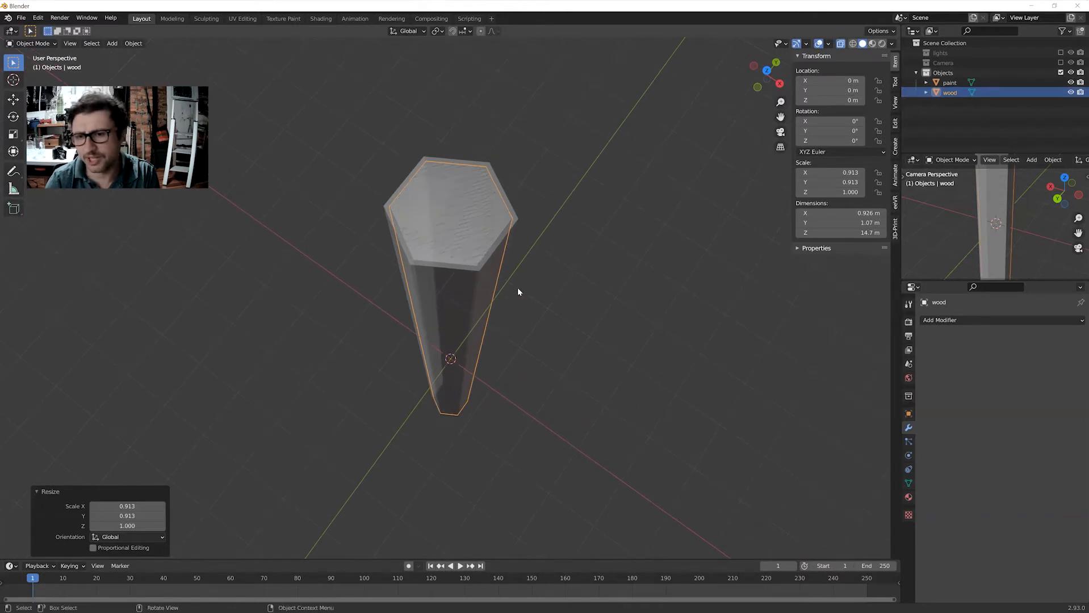
{"action": "middle_click_drag", "start_coordinate": [514, 291], "coordinate": [435, 253]}
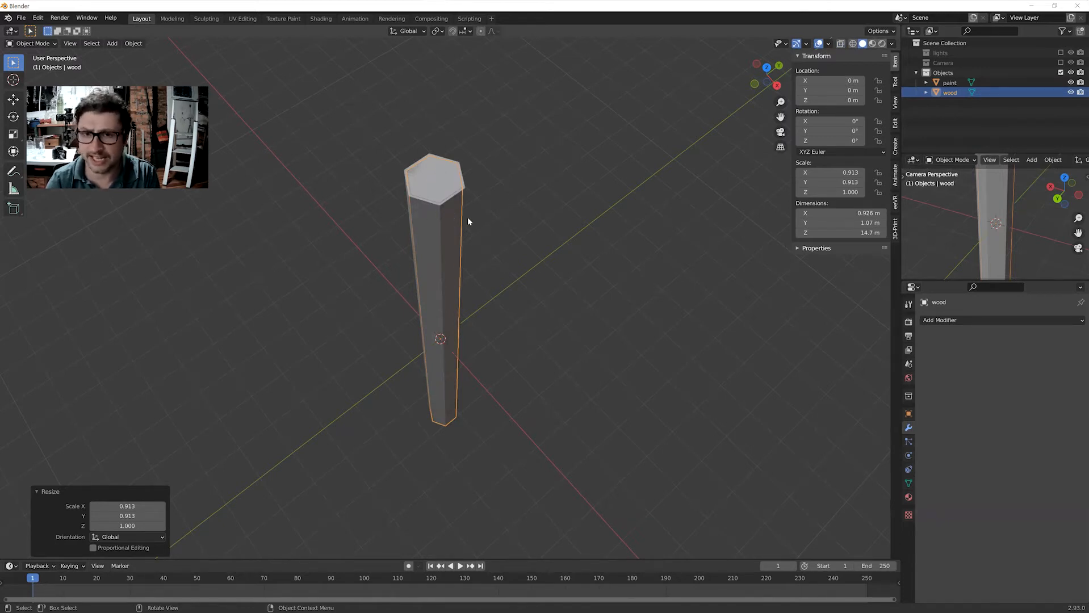
{"action": "key", "text": "alt+a"}
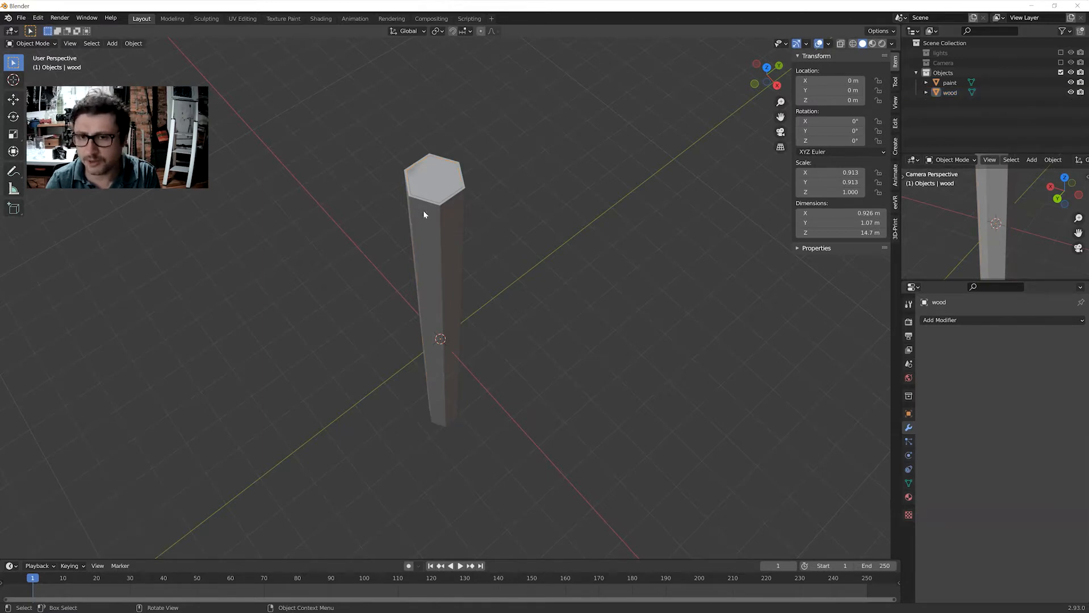
{"action": "middle_click_drag", "start_coordinate": [506, 248], "coordinate": [491, 254]}
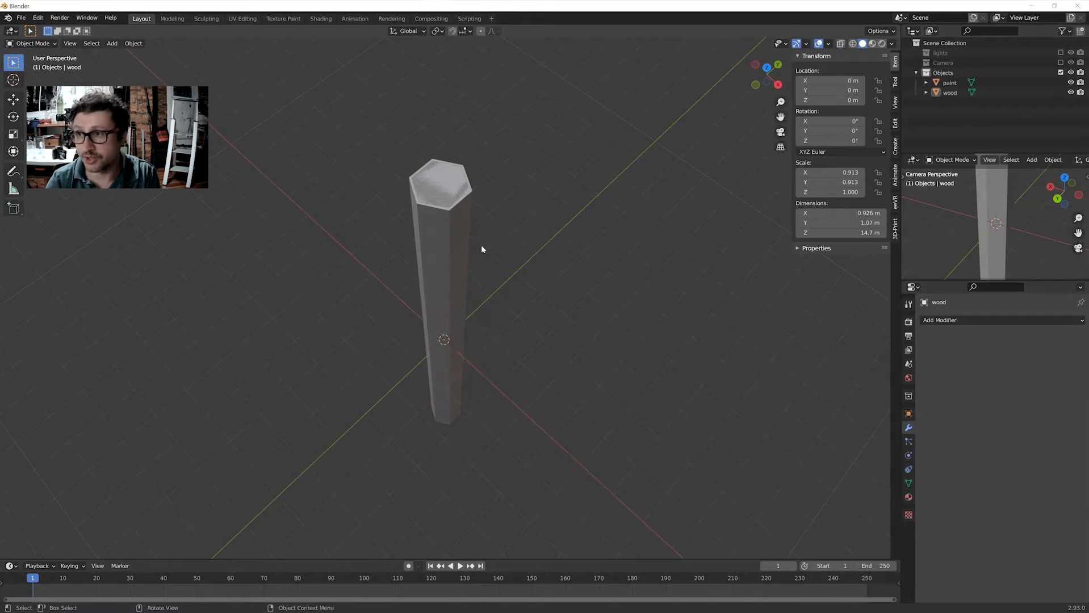
{"action": "left_click", "coordinate": [457, 259]}
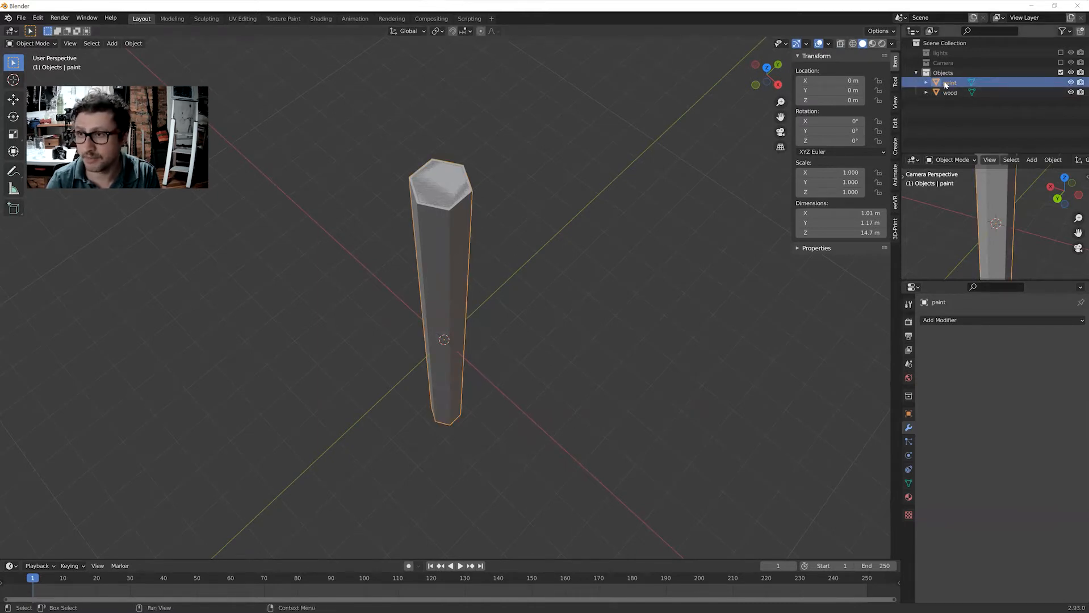
{"action": "left_click", "coordinate": [951, 322]}
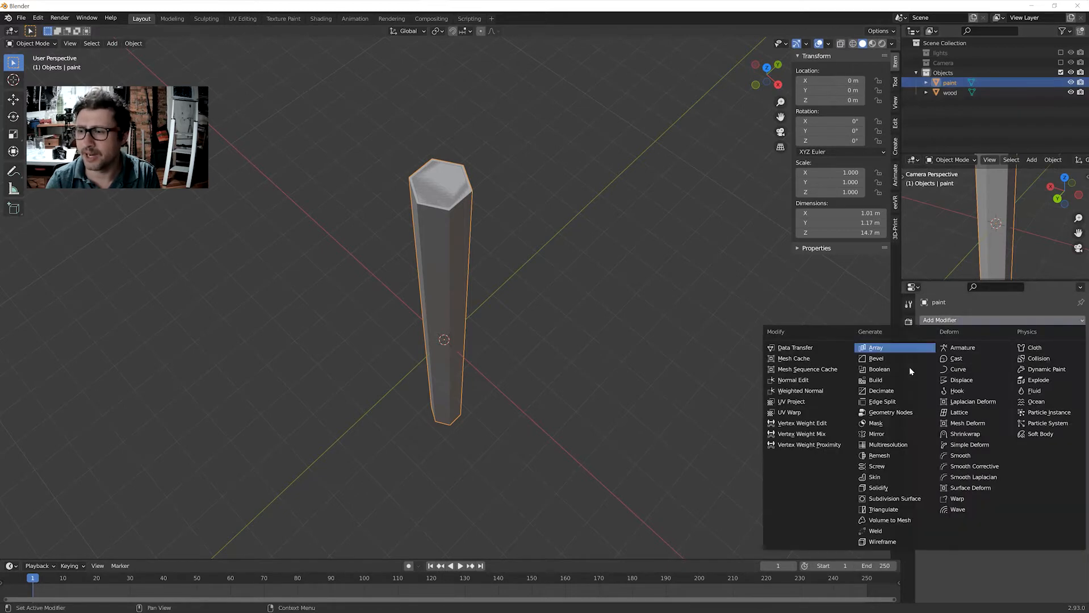
{"action": "left_click", "coordinate": [880, 369]}
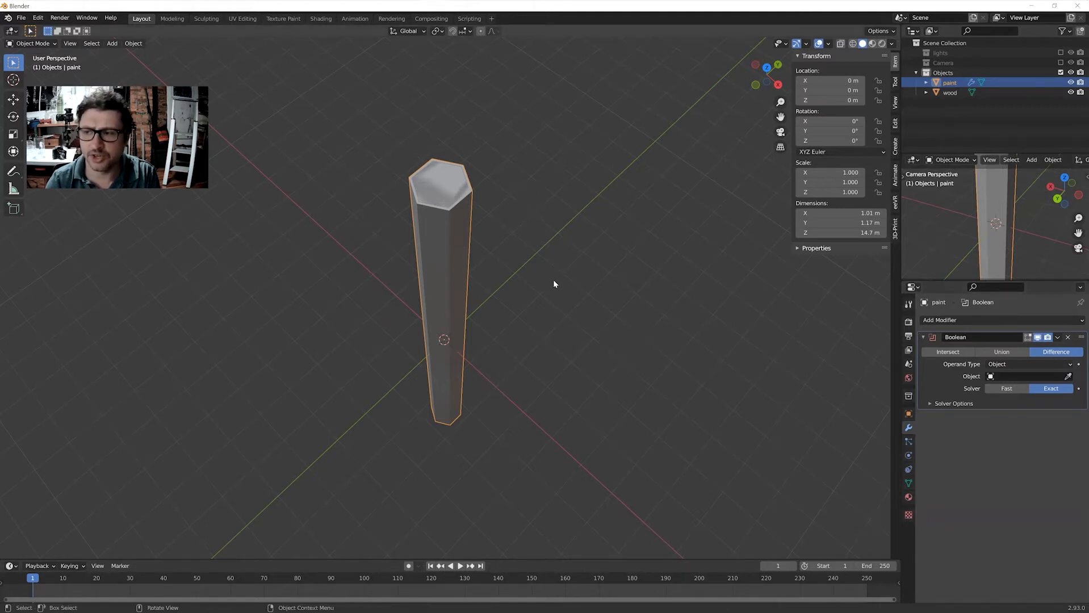
{"action": "middle_click_drag", "start_coordinate": [540, 222], "coordinate": [427, 193]}
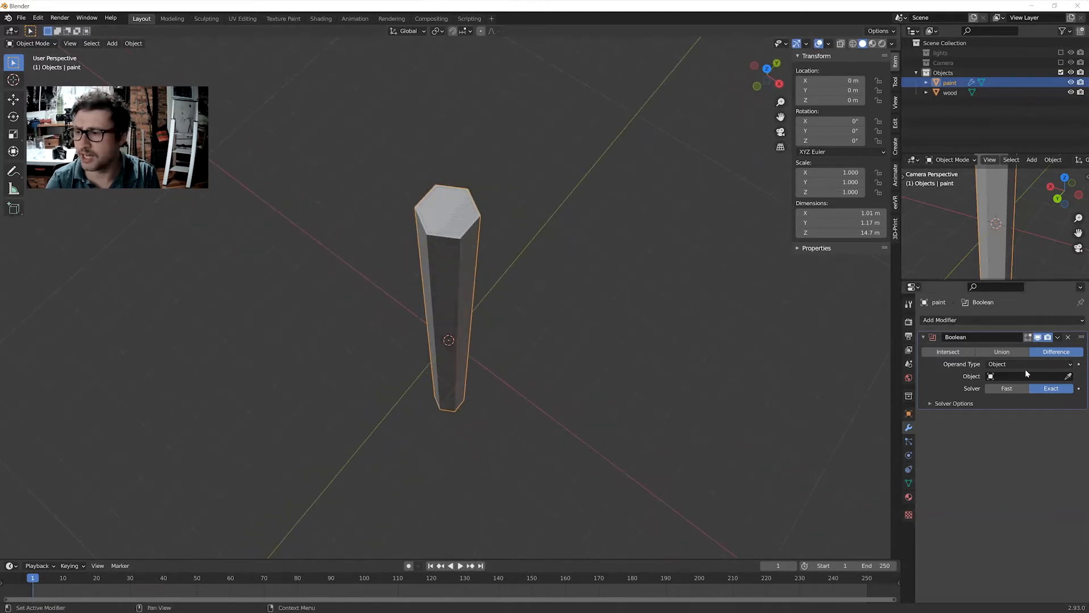
{"action": "left_click", "coordinate": [1069, 377]}
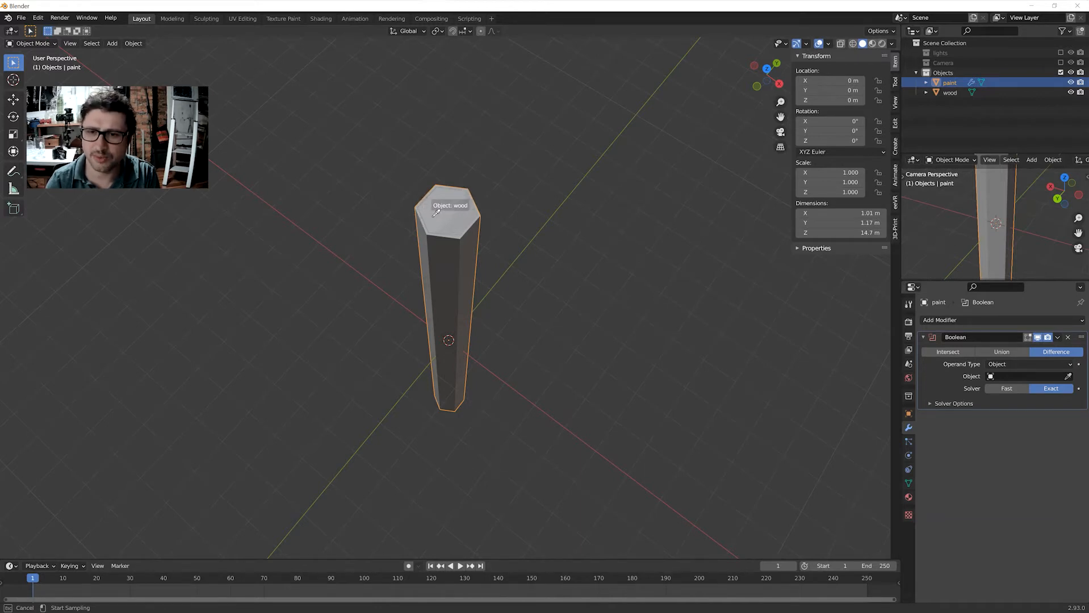
{"action": "left_click", "coordinate": [957, 91]}
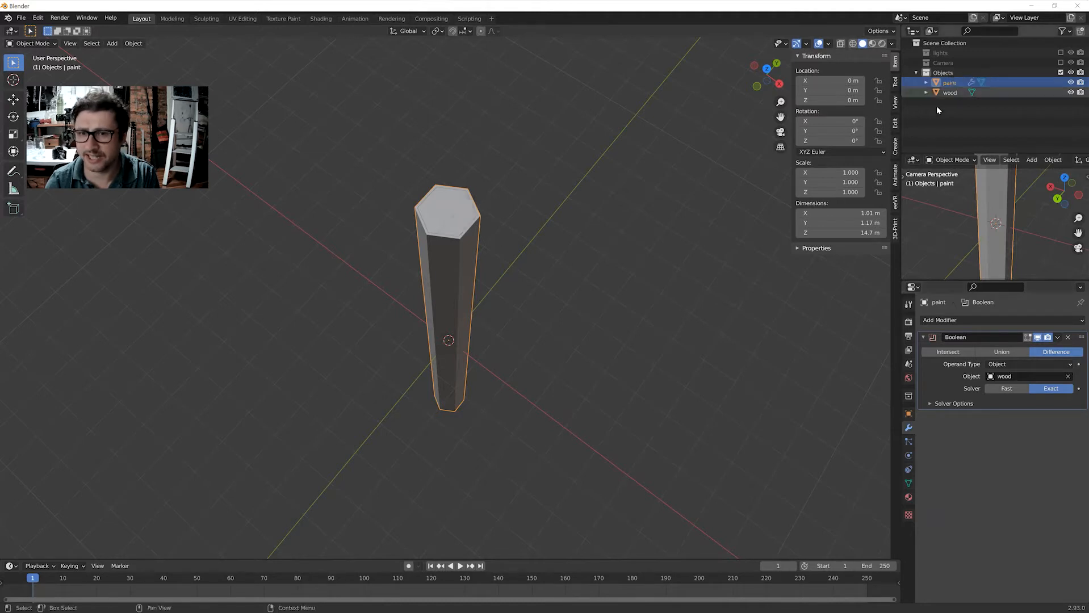
{"action": "left_click", "coordinate": [547, 236]}
Hide the wood object to inspect the inside of the paint shell, and show it again.
{"action": "mouse_move", "coordinate": [547, 235]}
{"action": "middle_mouse_down"}
{"action": "mouse_move", "coordinate": [576, 286]}
{"action": "mouse_move", "coordinate": [517, 264]}
{"action": "middle_mouse_up"}
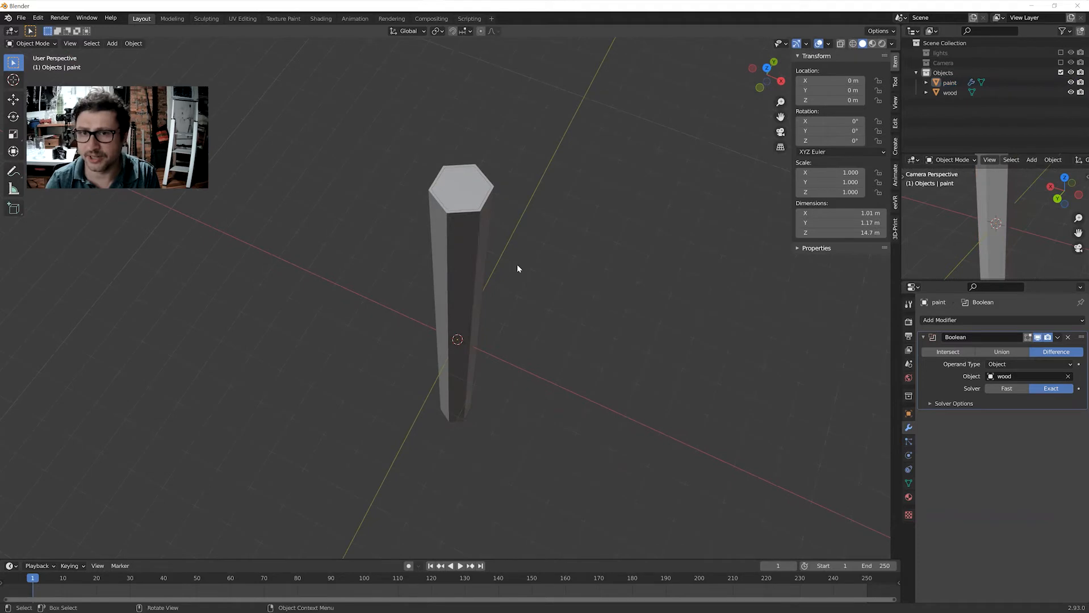
{"action": "left_click", "coordinate": [1072, 93]}
{"action": "mouse_move", "coordinate": [731, 163]}
{"action": "middle_mouse_down"}
{"action": "mouse_move", "coordinate": [706, 194]}
{"action": "mouse_move", "coordinate": [700, 72]}
{"action": "mouse_move", "coordinate": [676, 165]}
{"action": "middle_mouse_up"}
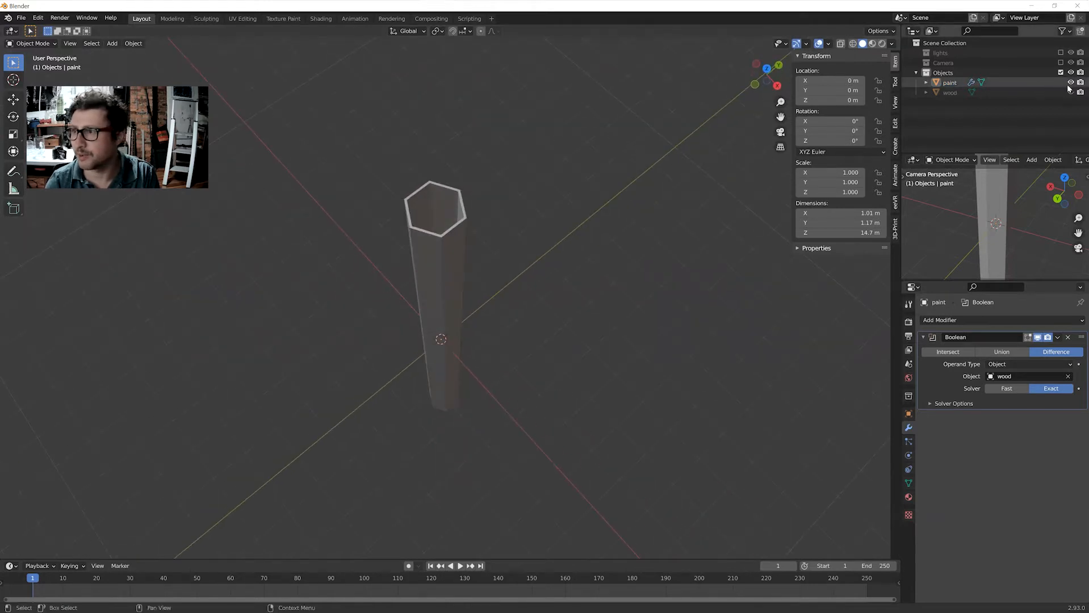
{"action": "left_click", "coordinate": [1071, 92]}
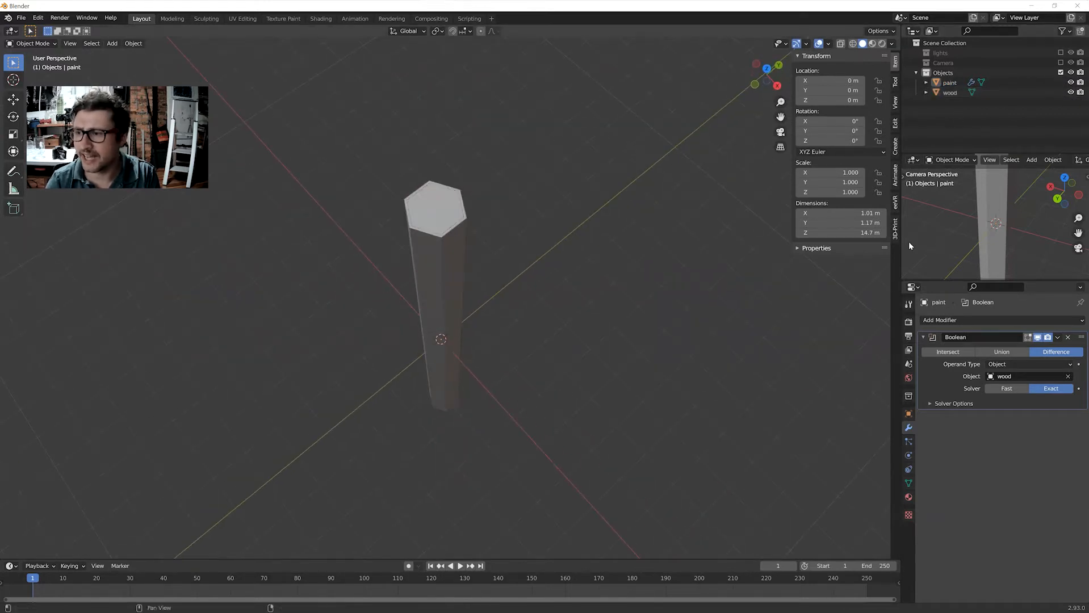
Apply the Boolean modifier on the paint object and deselect everything.
{"action": "middle_click_drag", "start_coordinate": [586, 319], "coordinate": [603, 308]}
{"action": "scroll", "coordinate": [446, 166], "scroll_direction": "up", "scroll_amount": 1}
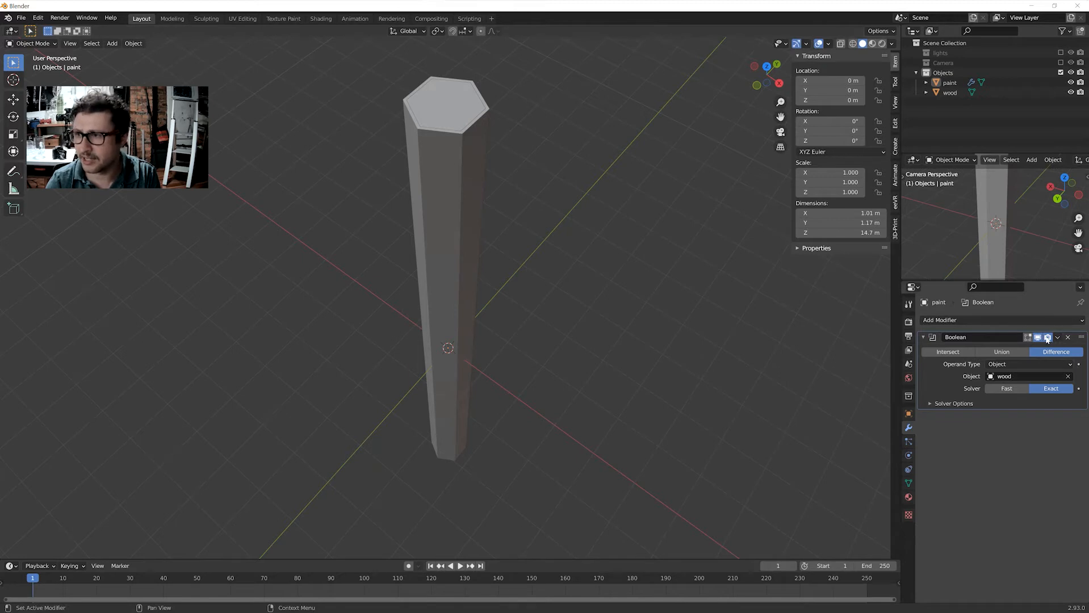
{"action": "left_click", "coordinate": [472, 194]}
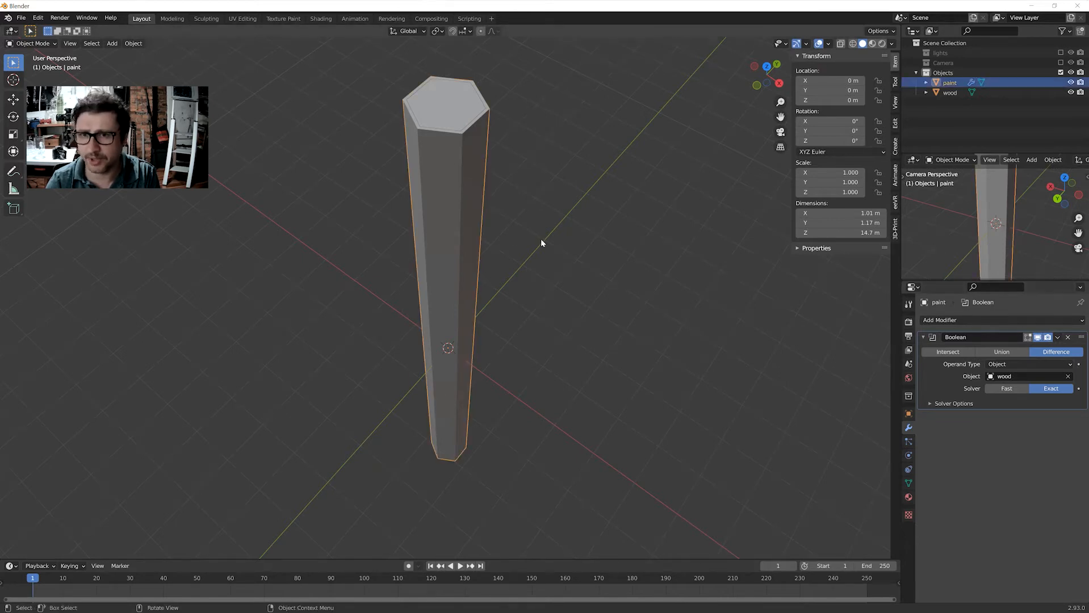
{"action": "left_click", "coordinate": [1058, 338]}
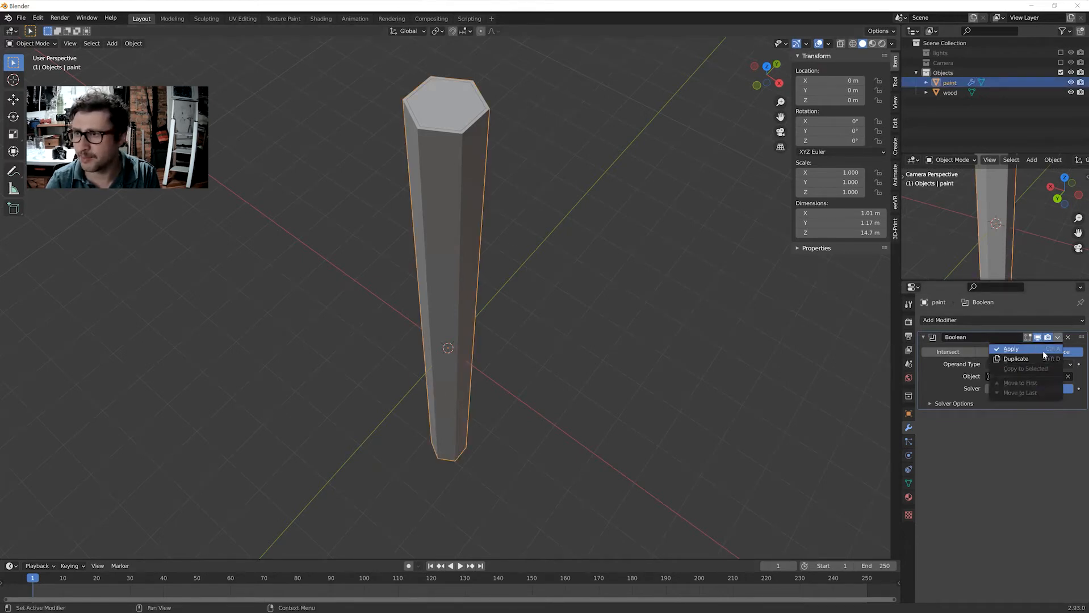
{"action": "left_click", "coordinate": [1043, 351]}
{"action": "middle_click_drag", "start_coordinate": [639, 256], "coordinate": [616, 213]}
{"action": "key", "text": "alt+a"}
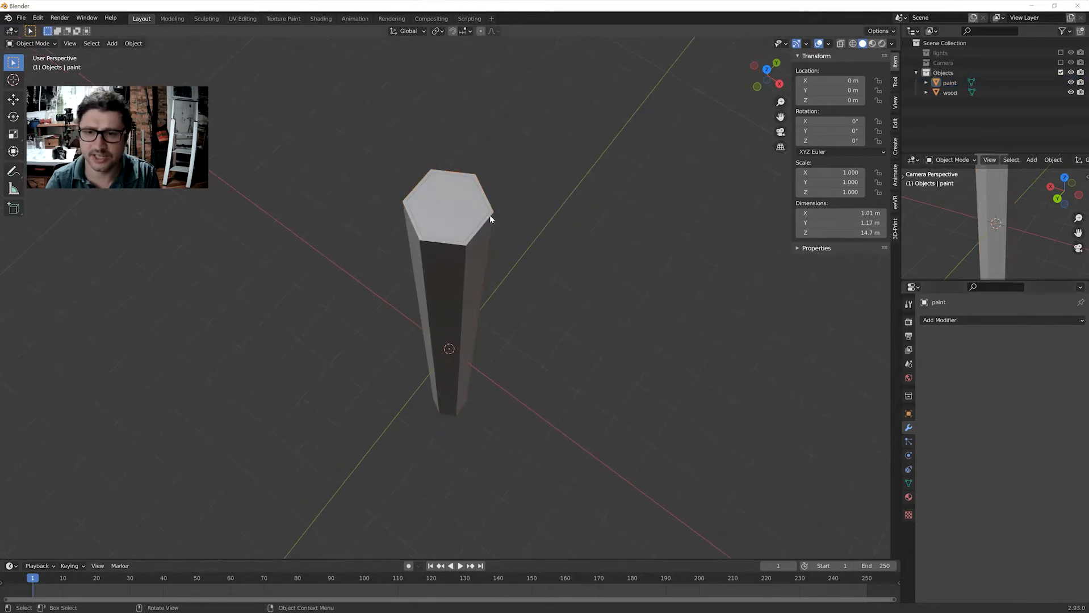
Move the wood object out of the paint shell to inspect the hollow, and clear its location back to the origin.
{"action": "left_click", "coordinate": [445, 199]}
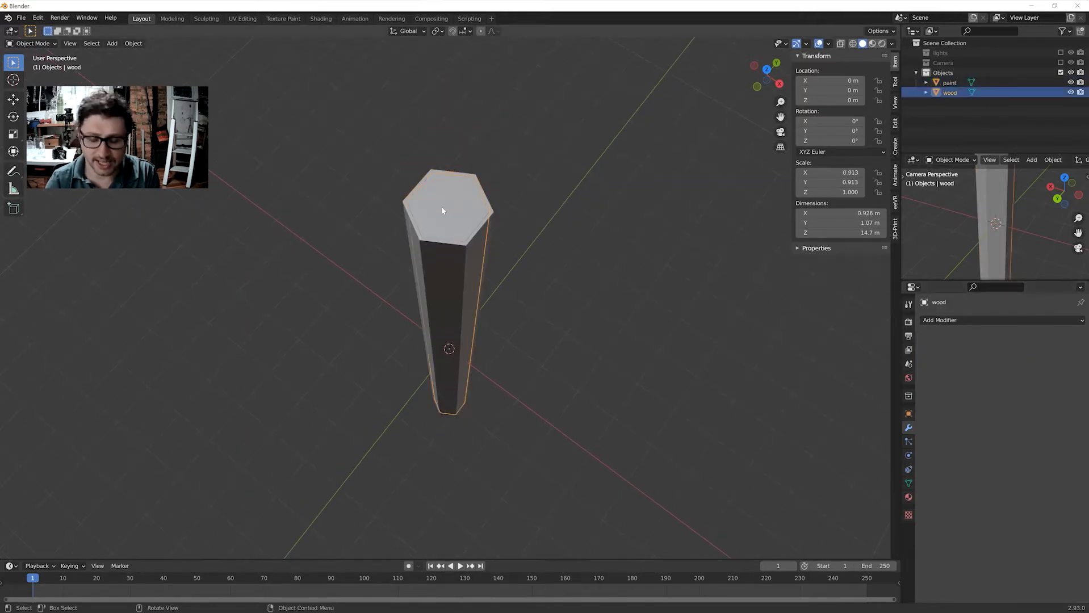
{"action": "key", "text": "g"}
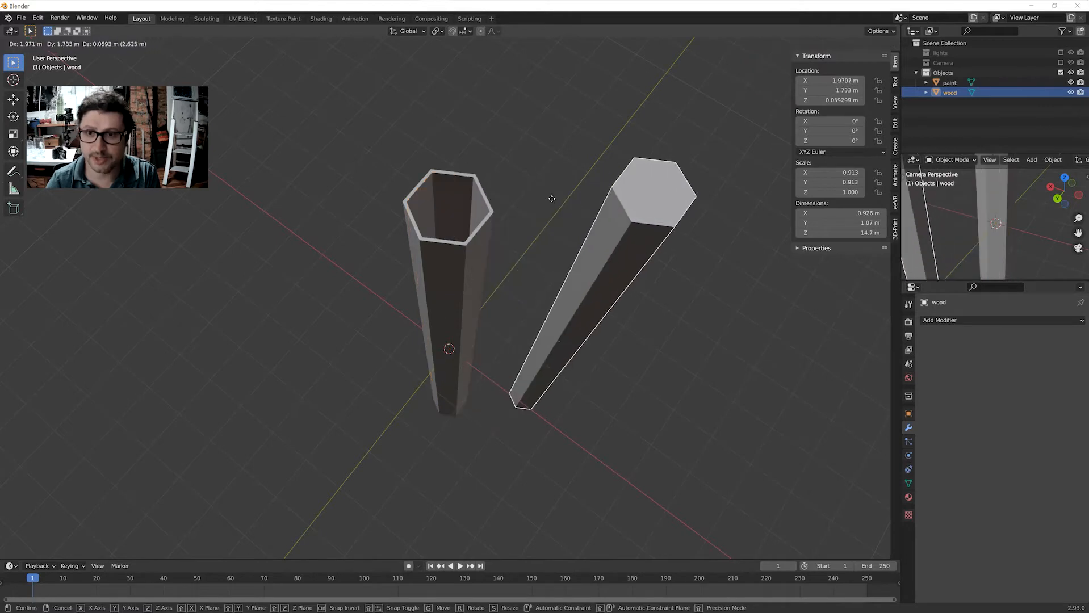
{"action": "left_click", "coordinate": [492, 184]}
{"action": "middle_click_drag", "start_coordinate": [491, 184], "coordinate": [496, 198]}
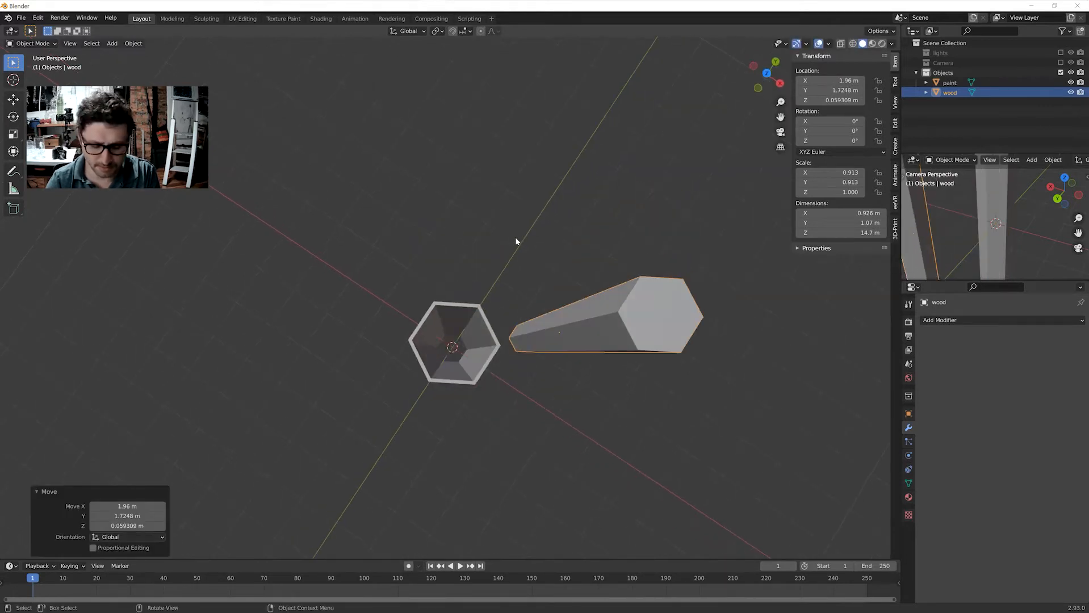
{"action": "key", "text": "alt+g"}
{"action": "middle_click_drag", "start_coordinate": [543, 286], "coordinate": [527, 260]}
{"action": "scroll", "coordinate": [548, 244], "scroll_direction": "down", "scroll_amount": 3}
{"action": "left_click", "coordinate": [534, 263]}
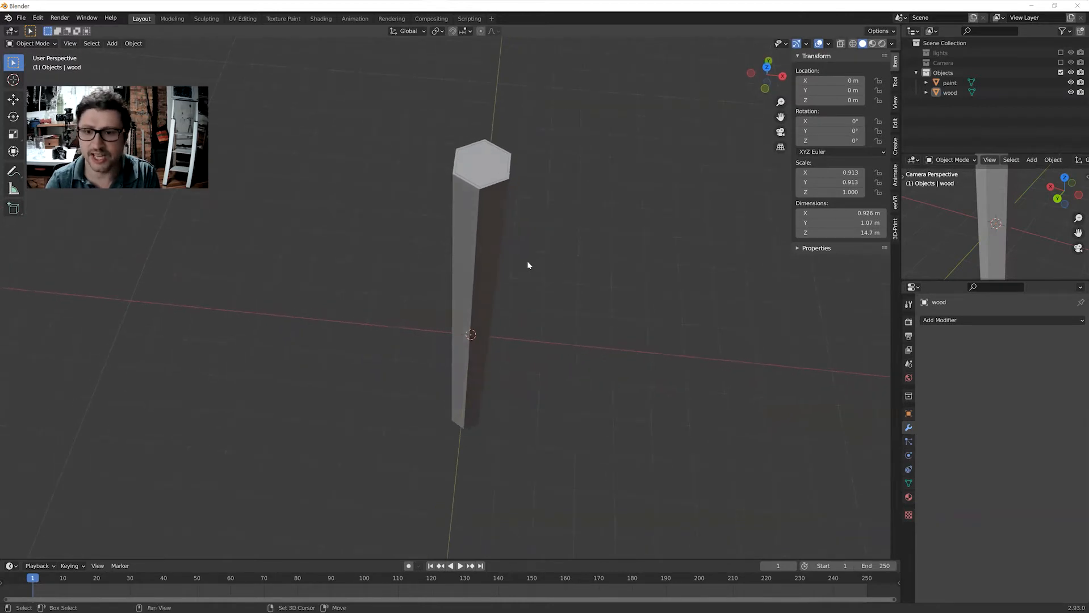
Add a new mesh cylinder at the origin with 32 vertices, 1 m radius and 2 m depth.
{"action": "key", "text": "shift+a"}
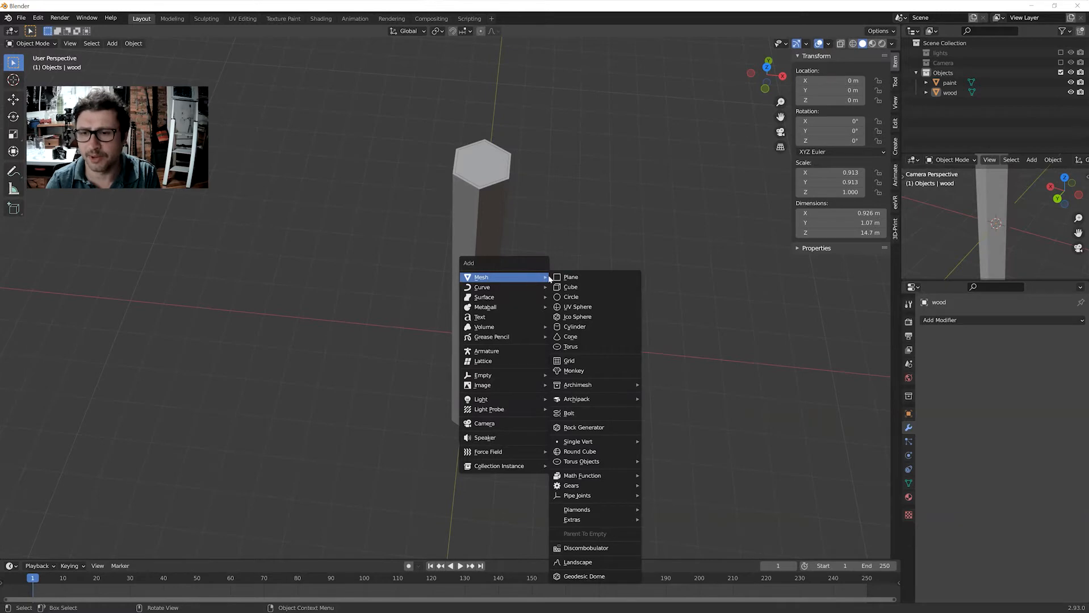
{"action": "left_click", "coordinate": [574, 327]}
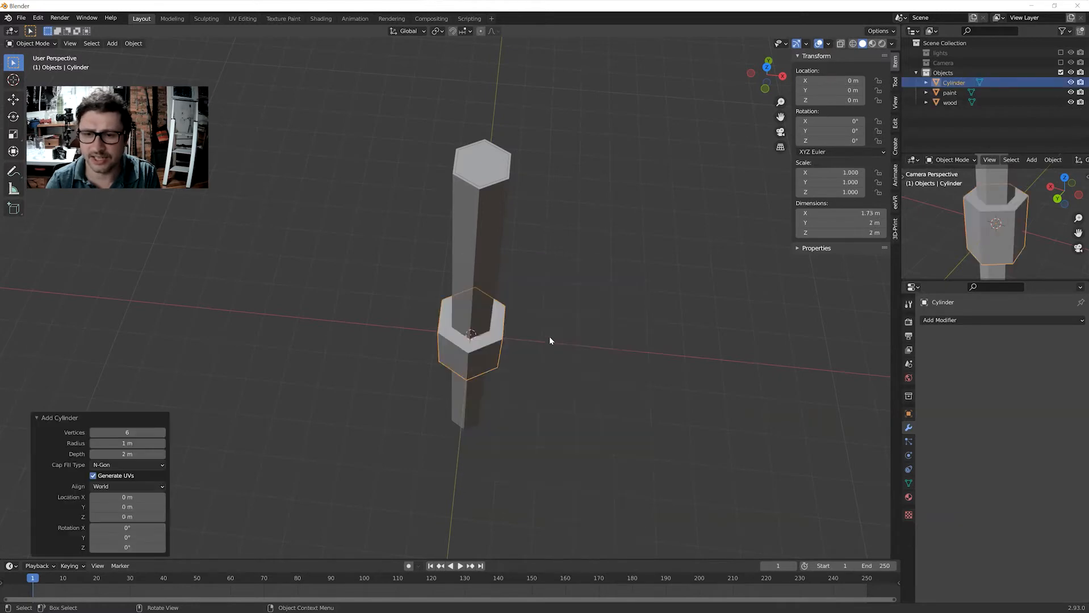
{"action": "left_click", "coordinate": [124, 433]}
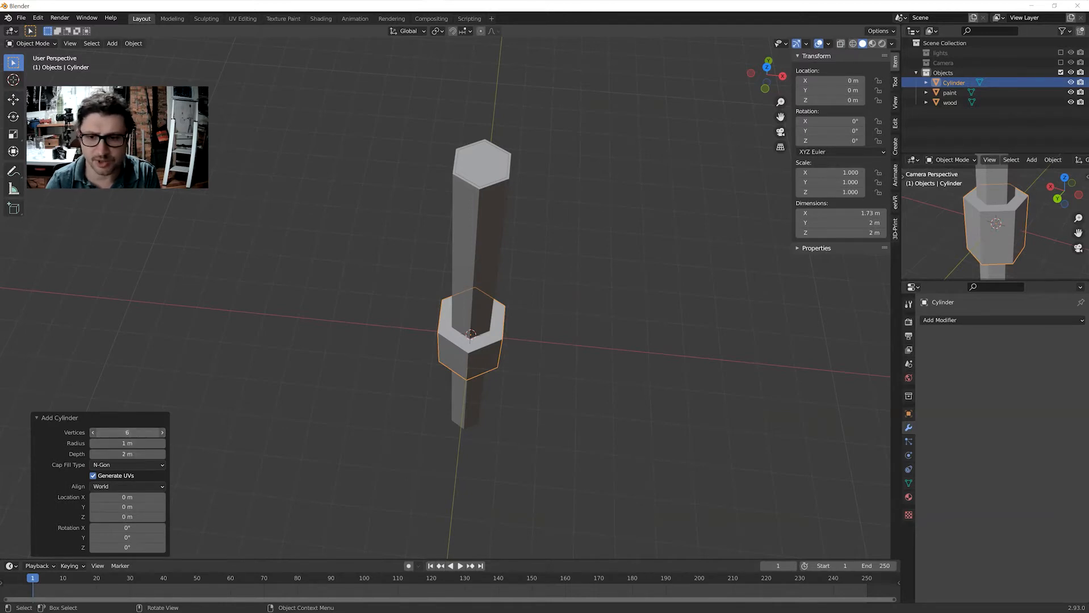
{"action": "type", "text": "44"}
{"action": "key", "text": "Return"}
{"action": "mouse_move", "coordinate": [134, 434]}
{"action": "left_mouse_down"}
{"action": "mouse_move", "coordinate": [126, 440]}
{"action": "mouse_move", "coordinate": [131, 432]}
{"action": "left_mouse_up"}
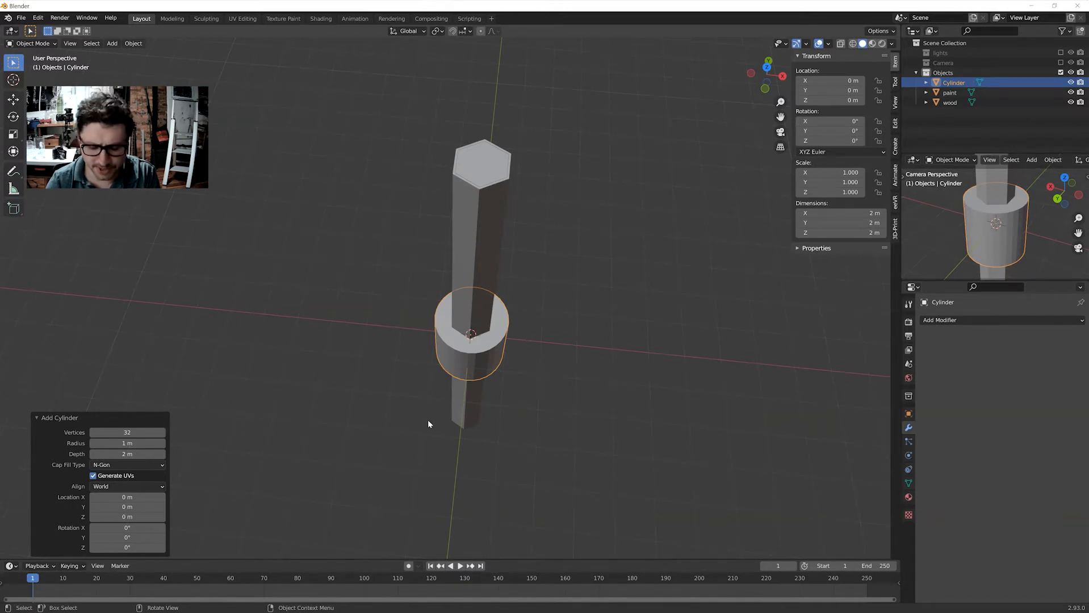
Scale the new cylinder uniformly to about 0.158 so it fits inside the pencil body.
{"action": "middle_click_drag", "start_coordinate": [502, 464], "coordinate": [522, 432]}
{"action": "left_click", "coordinate": [517, 433]}
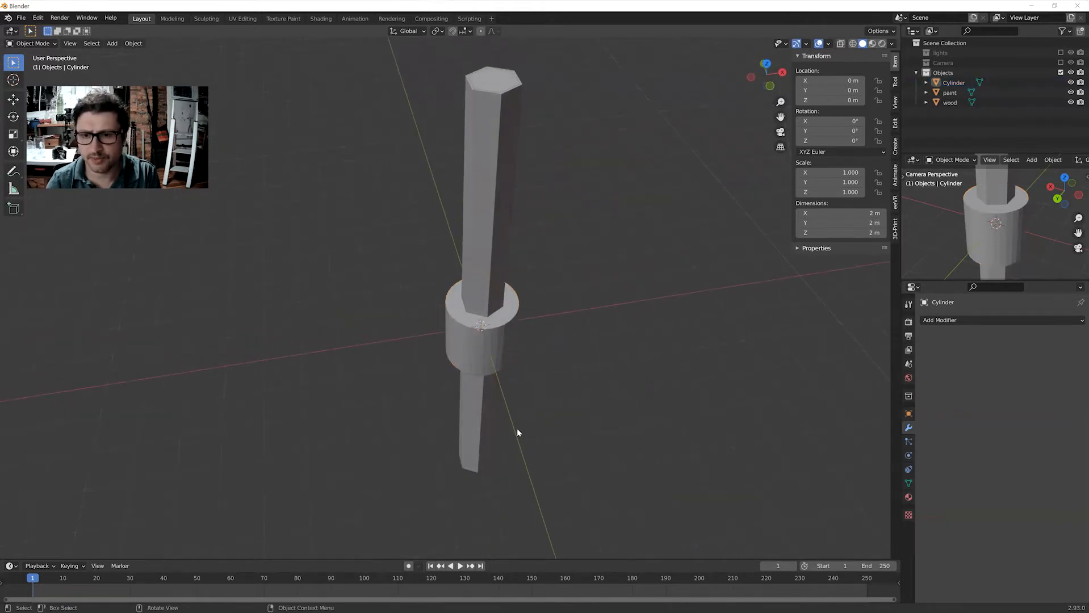
{"action": "left_click", "coordinate": [500, 328]}
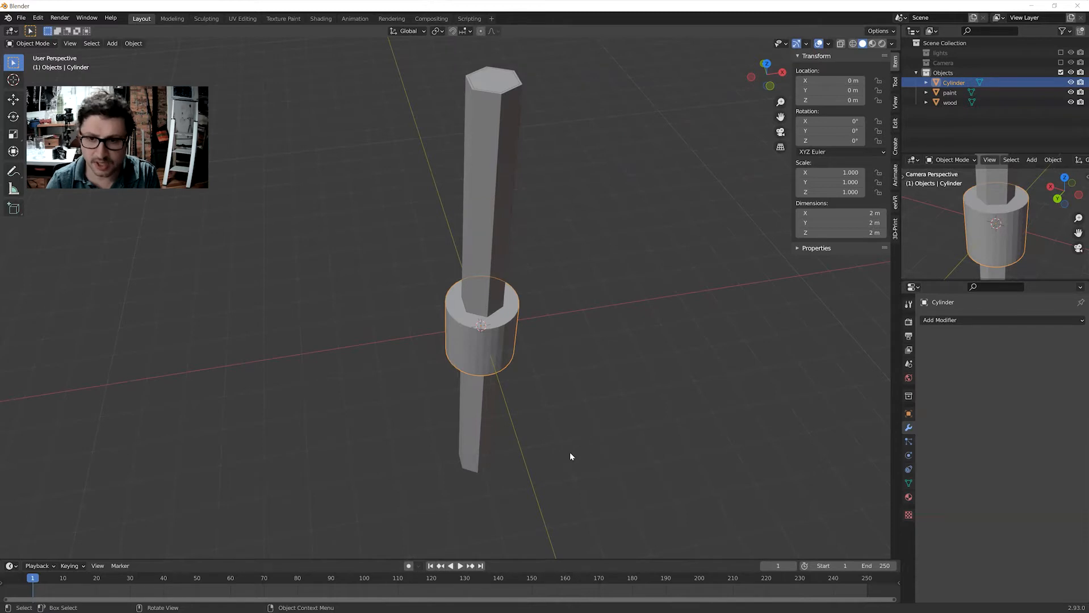
{"action": "middle_click_drag", "start_coordinate": [570, 456], "coordinate": [569, 433]}
{"action": "scroll", "coordinate": [554, 418], "scroll_direction": "down", "scroll_amount": 6}
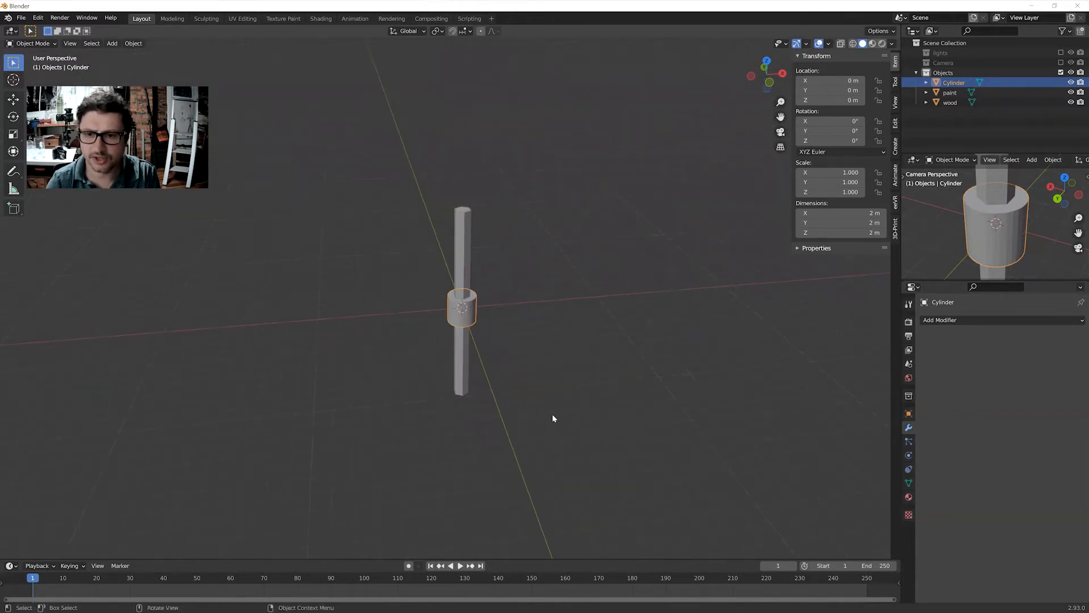
{"action": "scroll", "coordinate": [548, 410], "scroll_direction": "up", "scroll_amount": 1}
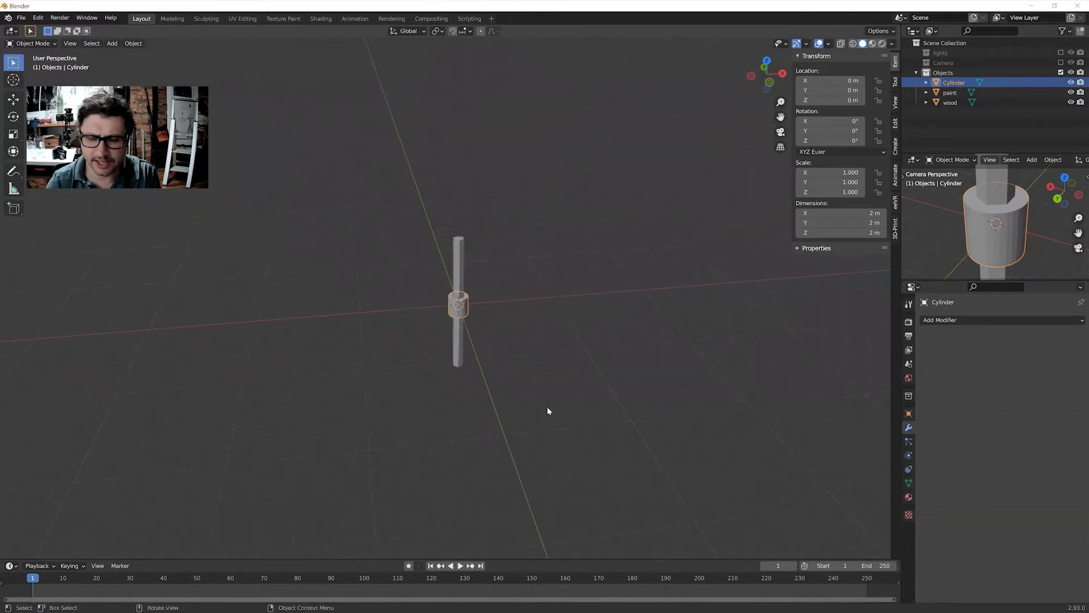
{"action": "key", "text": "s"}
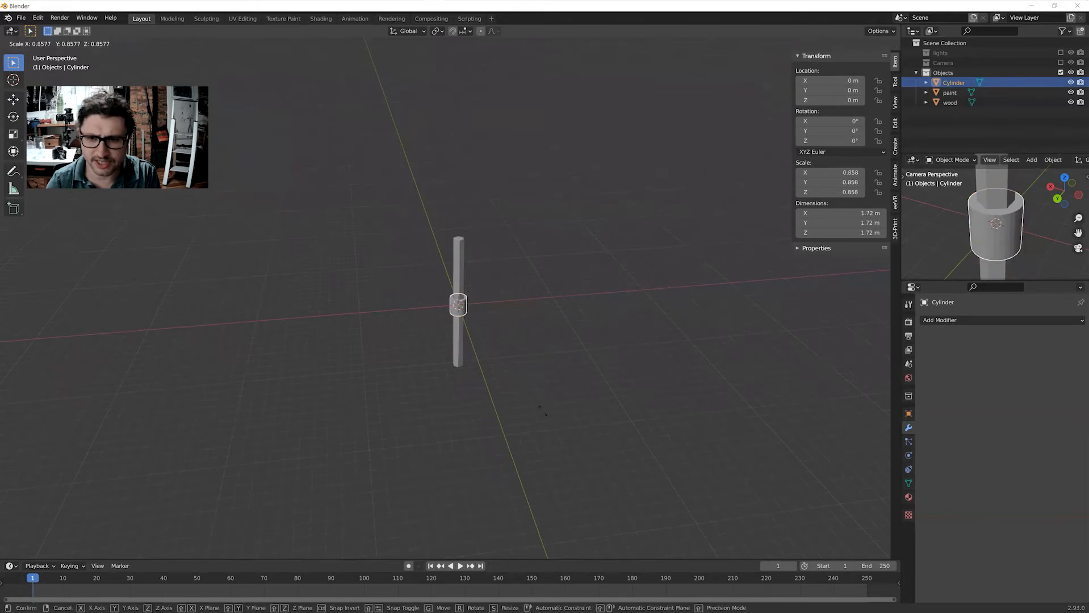
{"action": "left_click", "coordinate": [467, 330]}
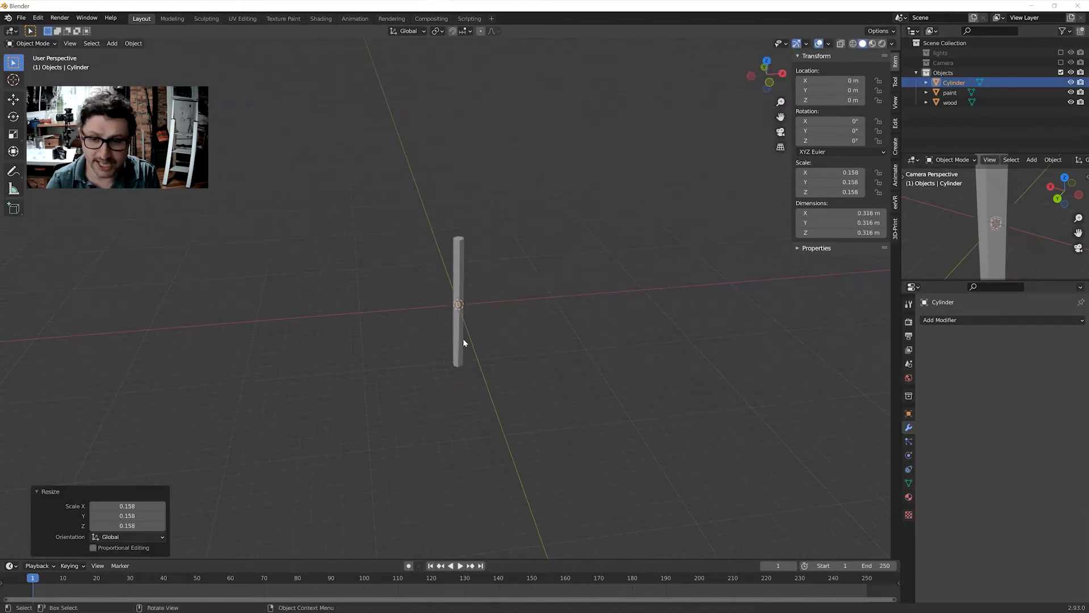
{"action": "key", "text": "s"}
{"action": "key", "text": "z"}
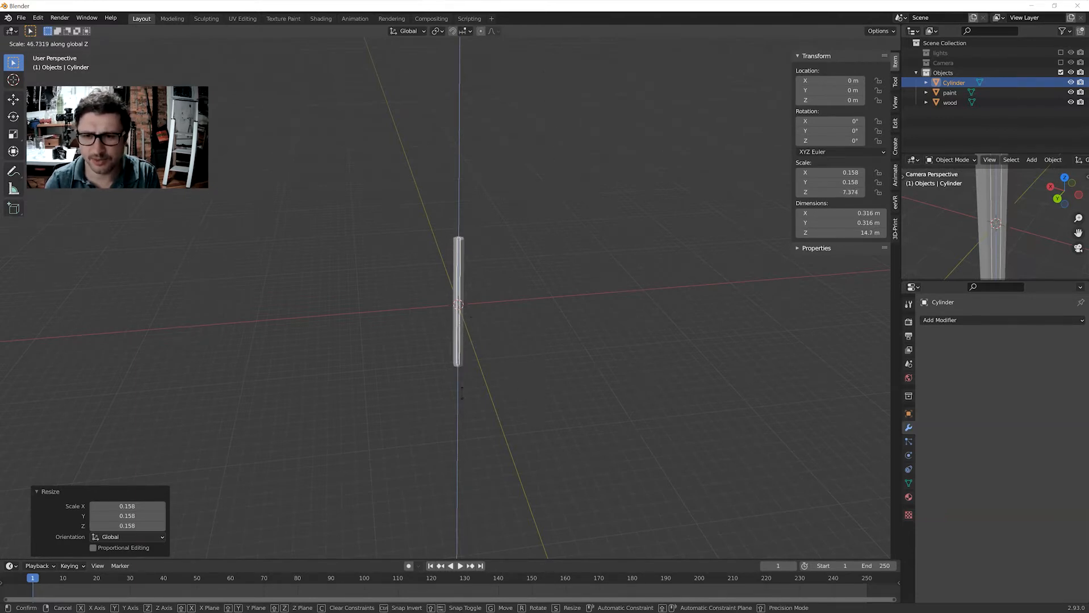
{"action": "right_click", "coordinate": [475, 393]}
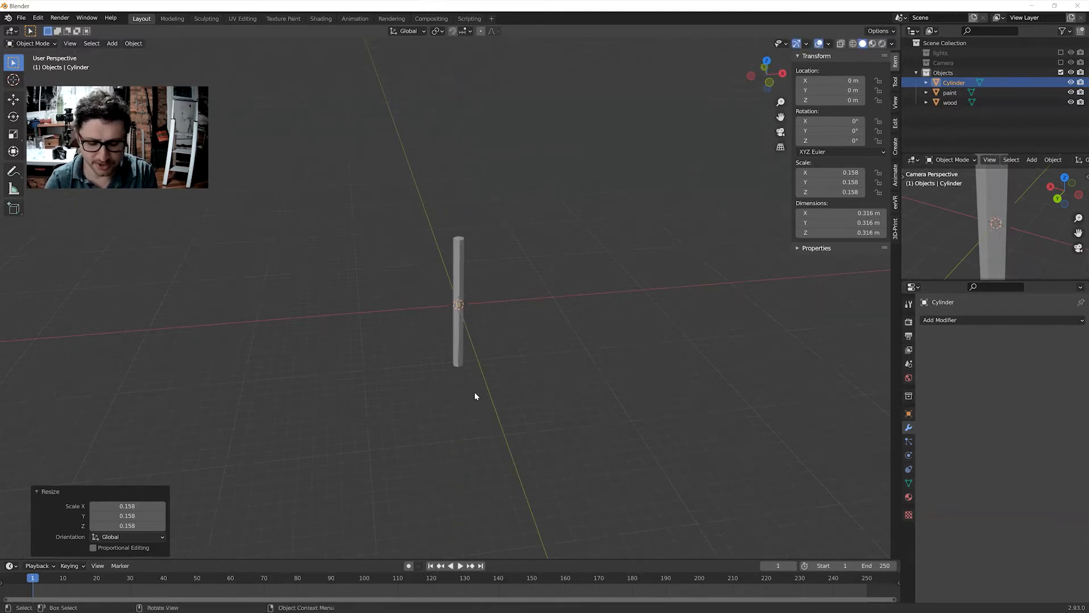
Stretch the thin cylinder along the Z axis by a factor of 60.
{"action": "key", "text": "s"}
{"action": "key", "text": "z"}
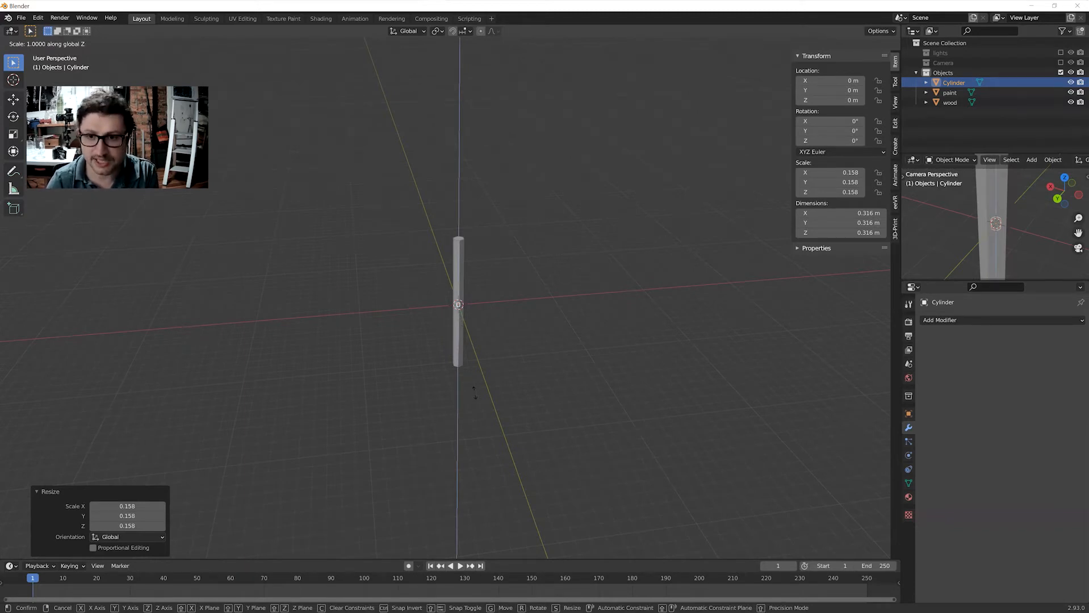
{"action": "type", "text": "60"}
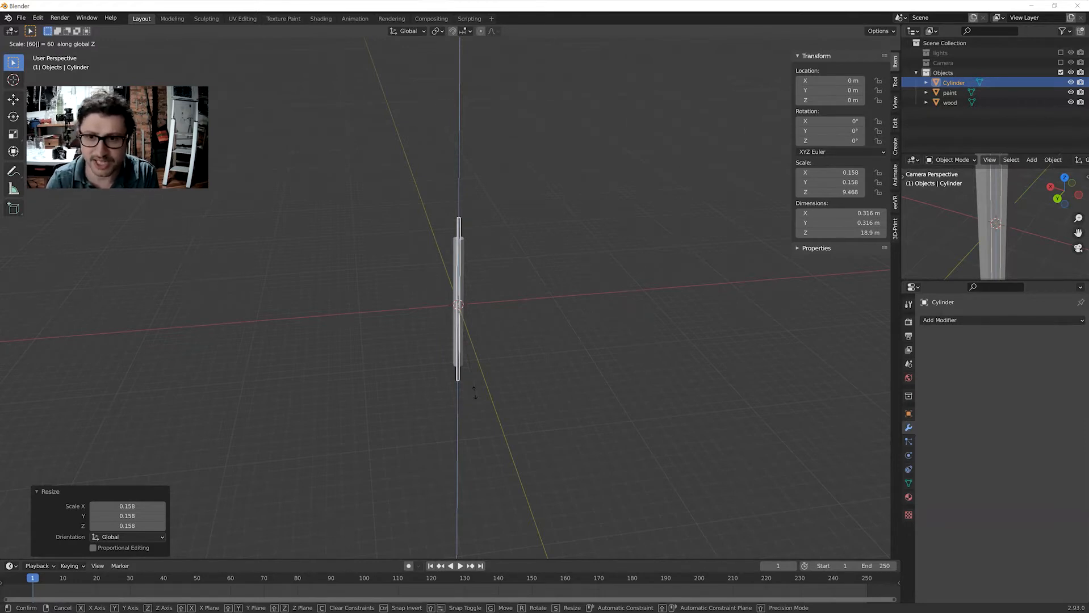
{"action": "key", "text": "Return"}
Scale the long cylinder uniformly by about 0.807 so it protrudes only slightly from the pencil body.
{"action": "mouse_move", "coordinate": [507, 393]}
{"action": "middle_mouse_down"}
{"action": "mouse_move", "coordinate": [518, 411]}
{"action": "mouse_move", "coordinate": [506, 407]}
{"action": "middle_mouse_up"}
{"action": "mouse_move", "coordinate": [539, 340]}
{"action": "middle_mouse_down"}
{"action": "mouse_move", "coordinate": [544, 333]}
{"action": "mouse_move", "coordinate": [544, 345]}
{"action": "middle_mouse_up"}
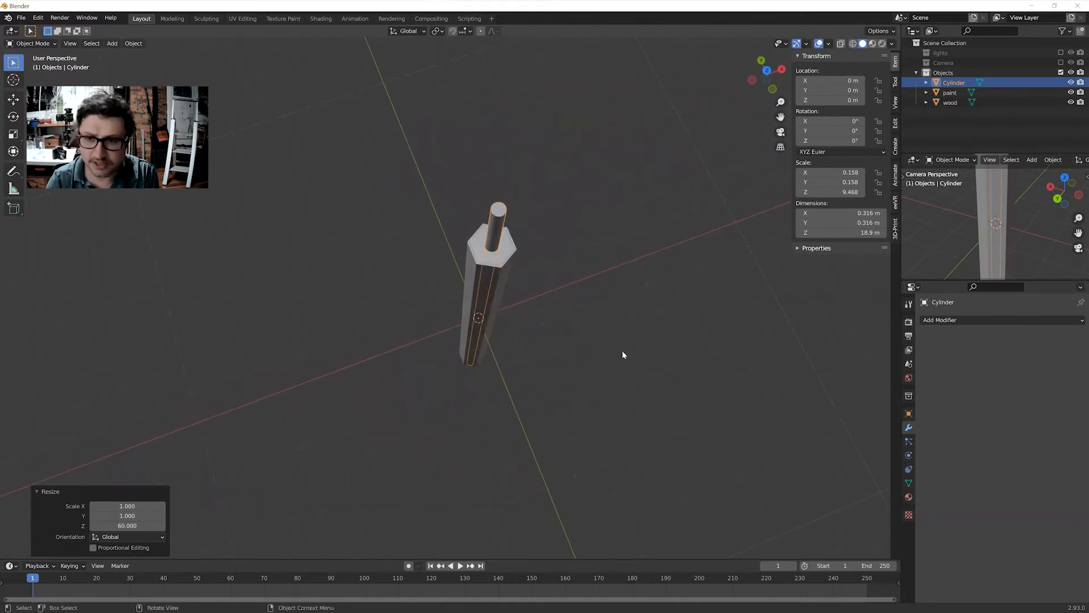
{"action": "key", "text": "s"}
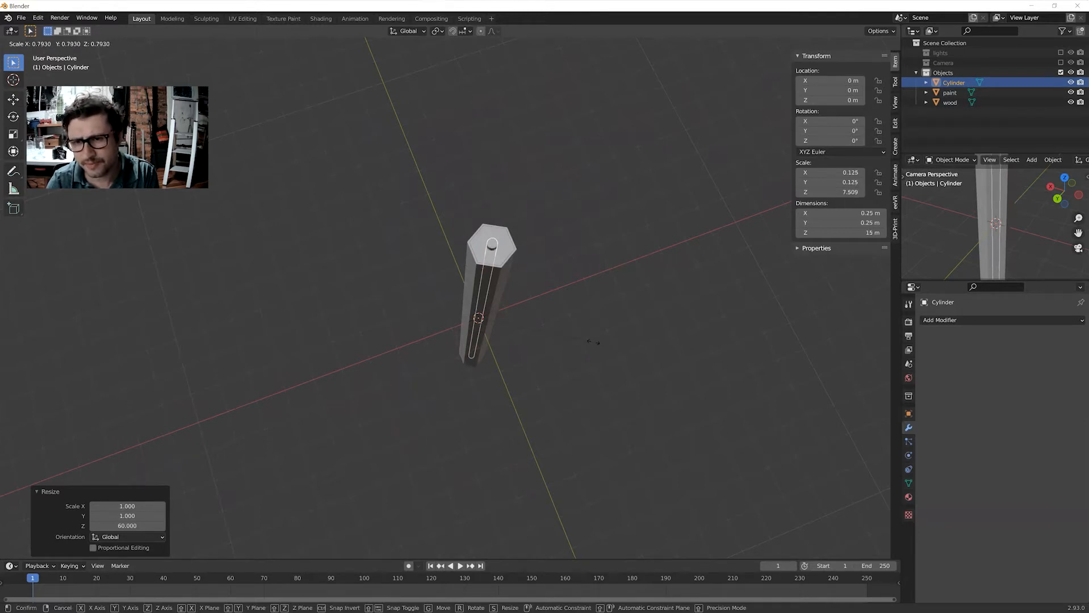
{"action": "left_click", "coordinate": [554, 373]}
{"action": "middle_click_drag", "start_coordinate": [554, 373], "coordinate": [512, 368]}
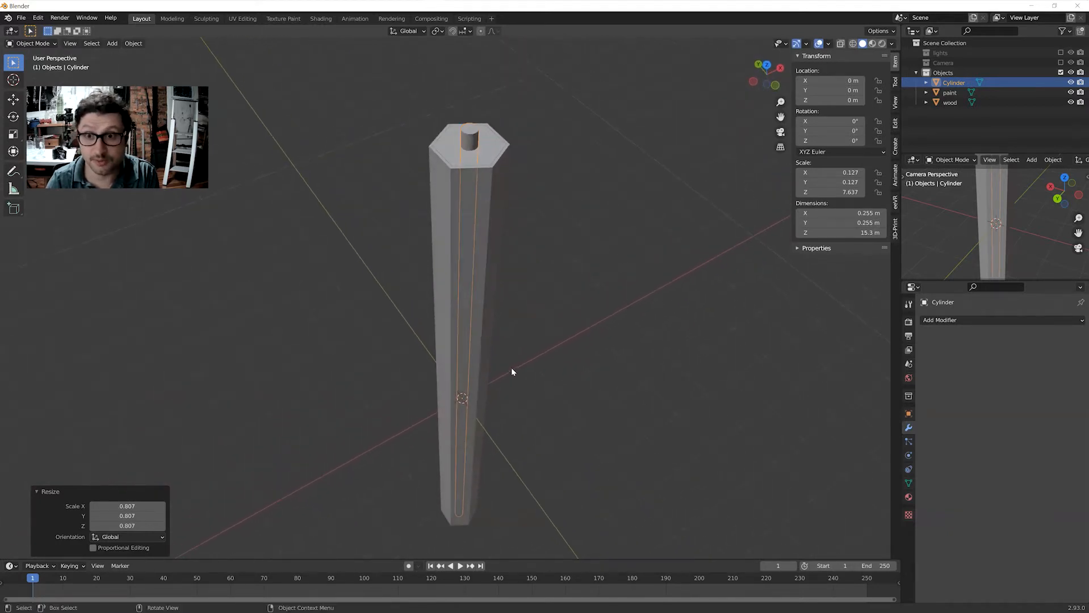
{"action": "middle_click_drag", "start_coordinate": [395, 362], "coordinate": [401, 373]}
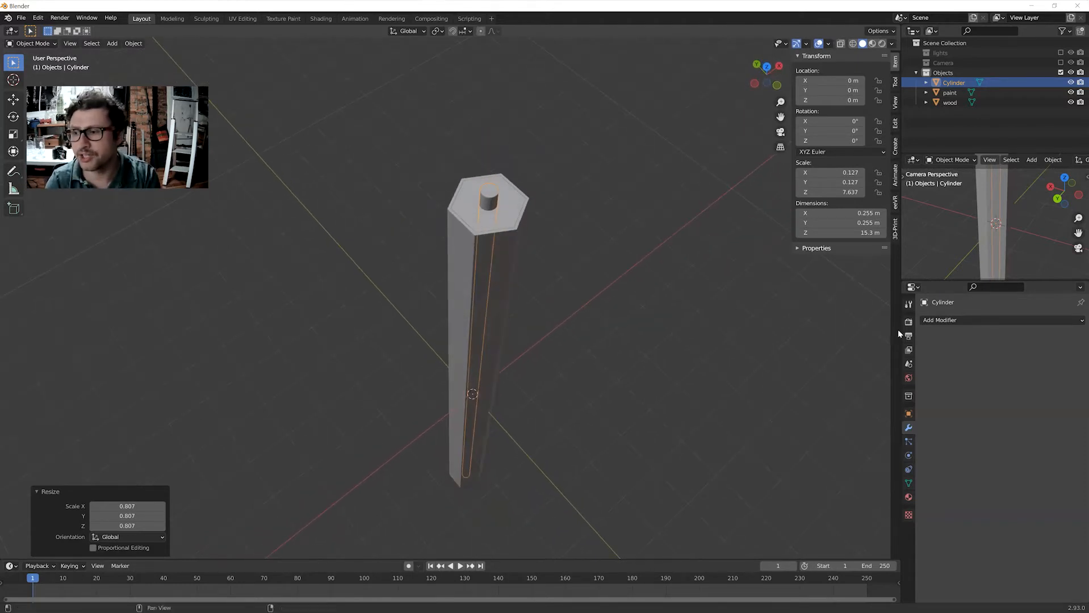
Rename the Cylinder object as lead.
{"action": "left_click", "coordinate": [948, 320]}
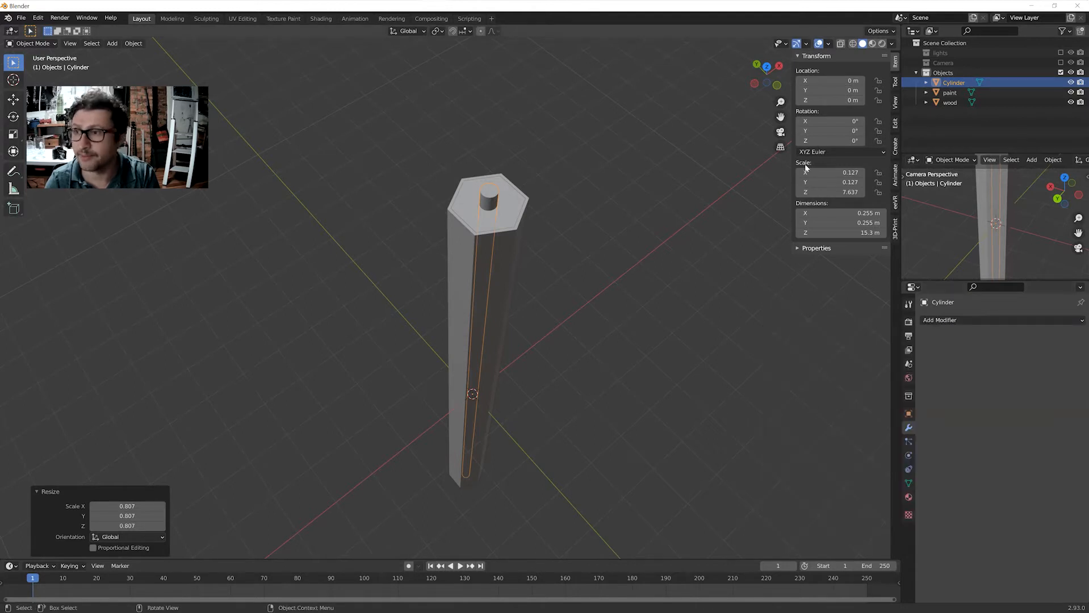
{"action": "double_click", "coordinate": [953, 83]}
{"action": "type", "text": "lead"}
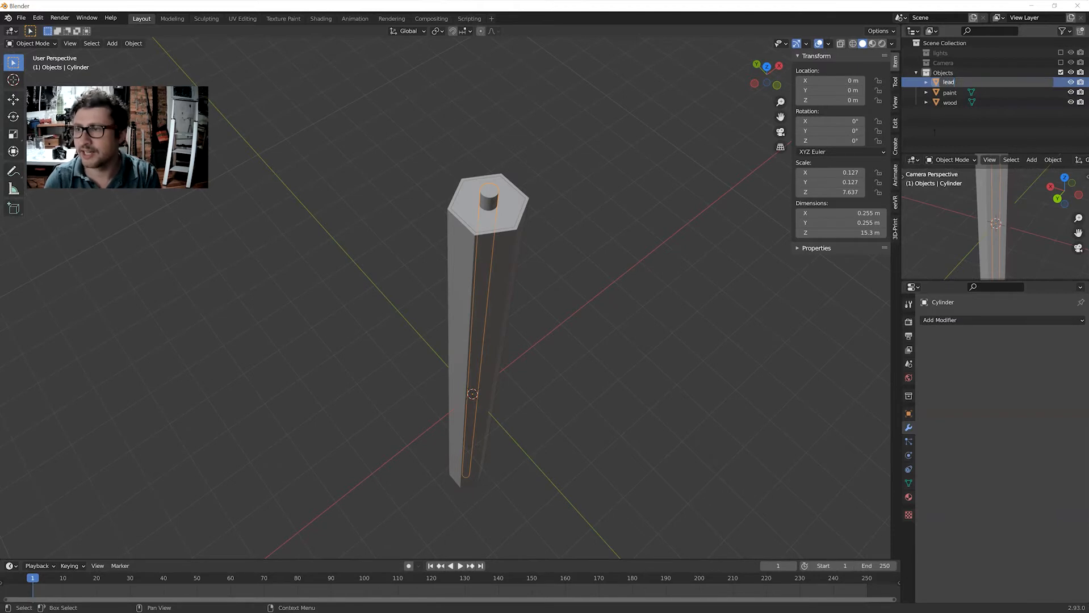
{"action": "key", "text": "Return"}
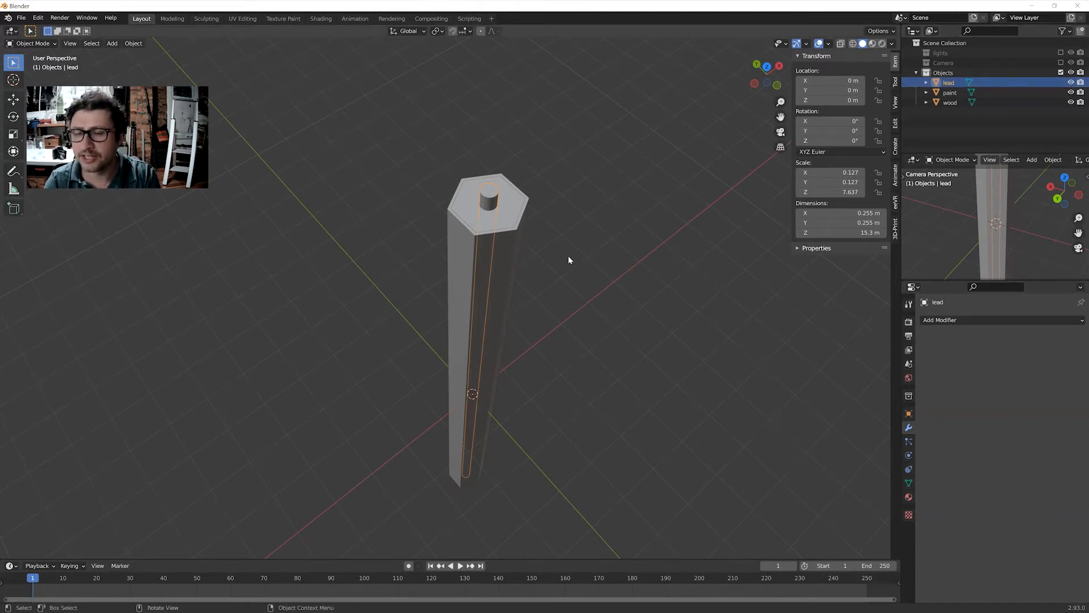
Add a Boolean modifier to the lead object, set to Intersect with wood as its operand object.
{"action": "left_click", "coordinate": [950, 321]}
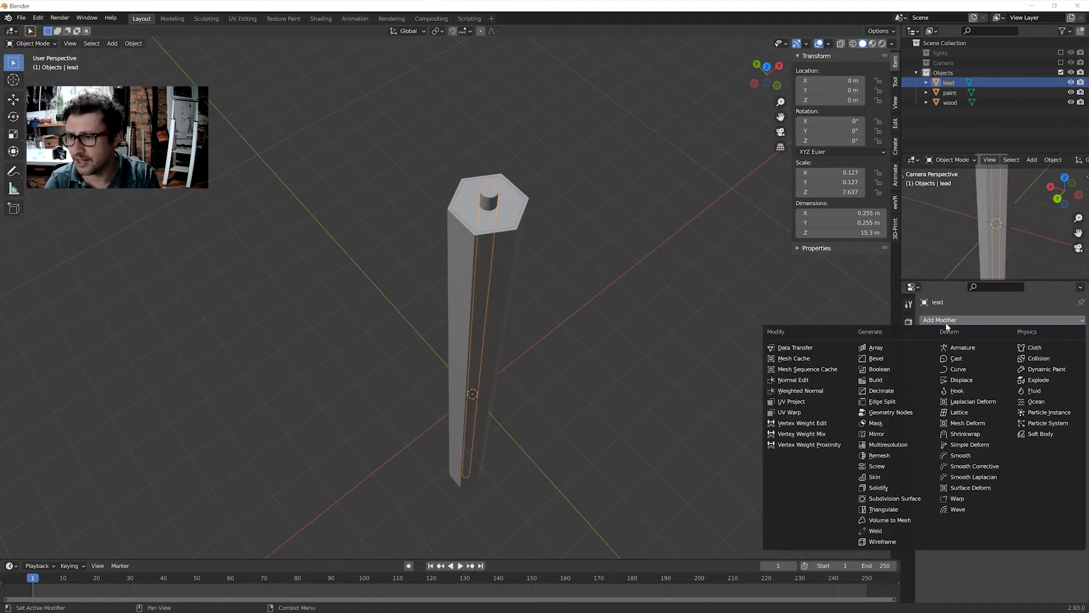
{"action": "left_click", "coordinate": [892, 370]}
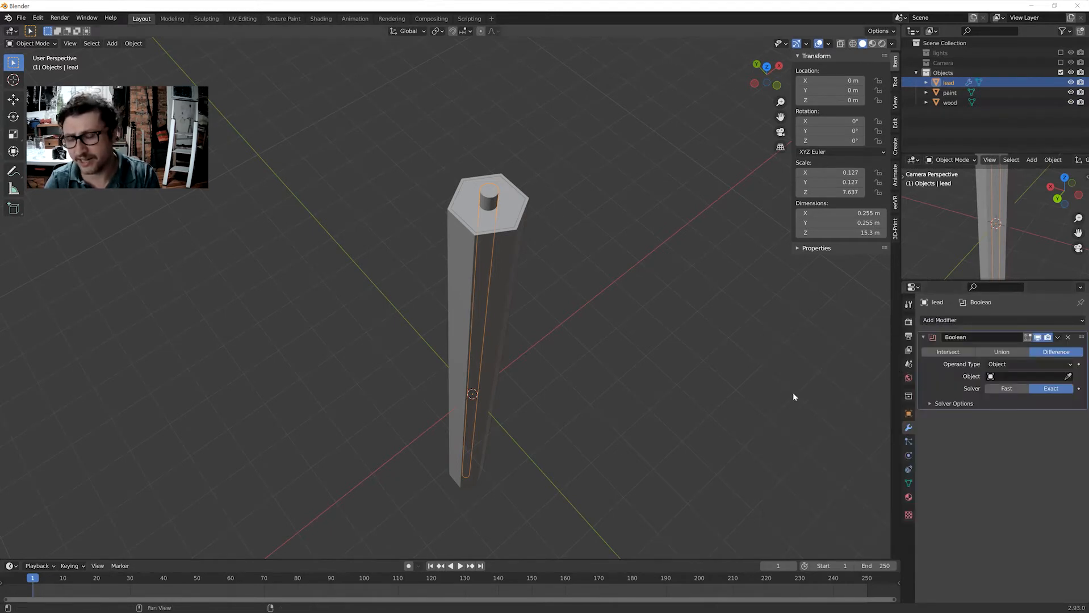
{"action": "middle_click_drag", "start_coordinate": [695, 400], "coordinate": [691, 369]}
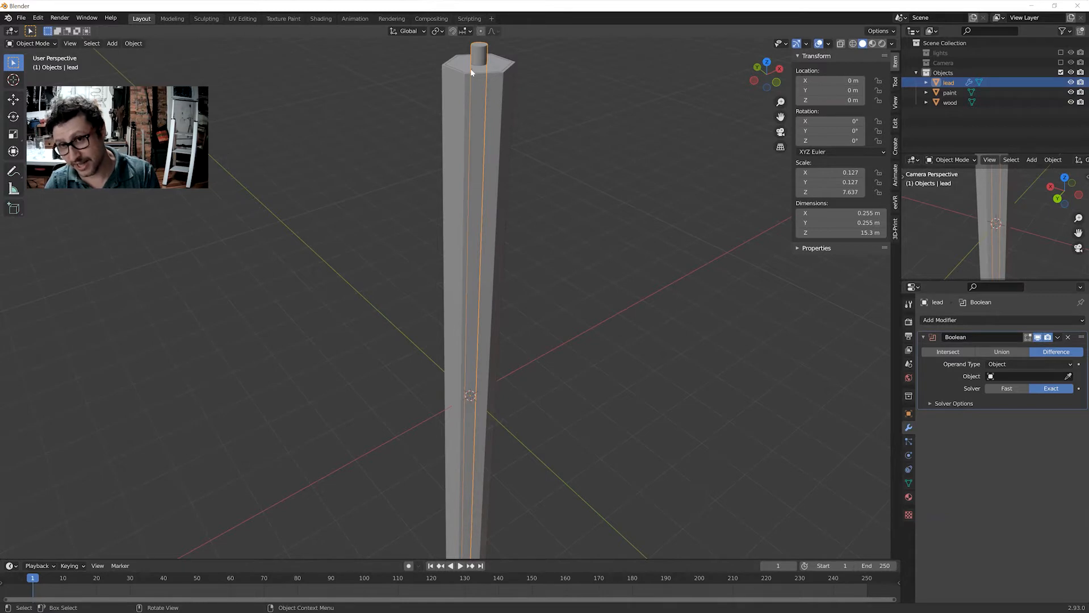
{"action": "left_click", "coordinate": [960, 352]}
{"action": "middle_click_drag", "start_coordinate": [734, 353], "coordinate": [737, 371]}
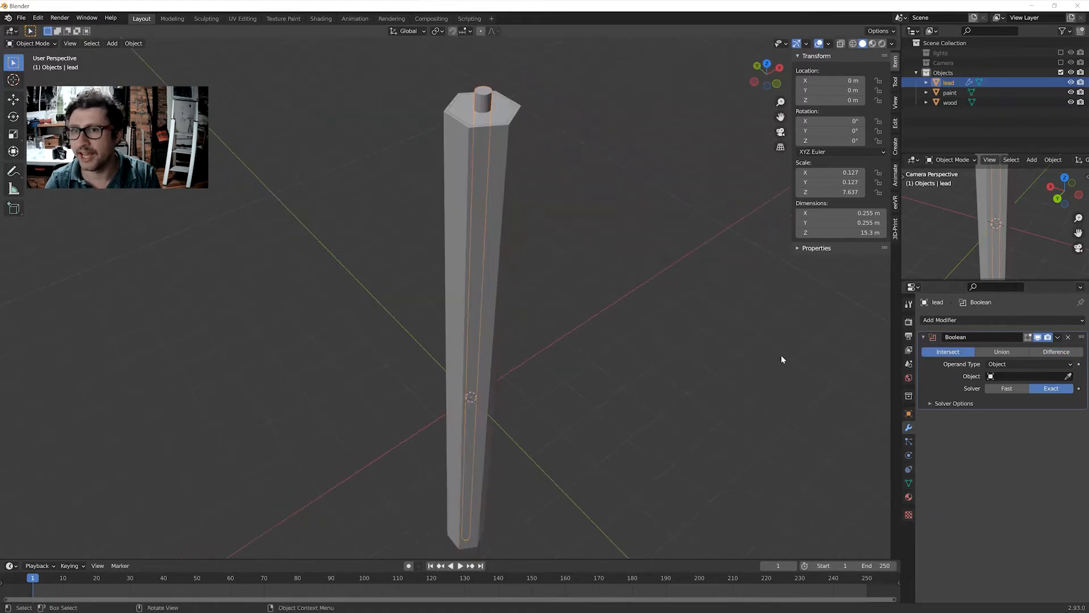
{"action": "left_click", "coordinate": [1068, 377]}
{"action": "left_click", "coordinate": [948, 102]}
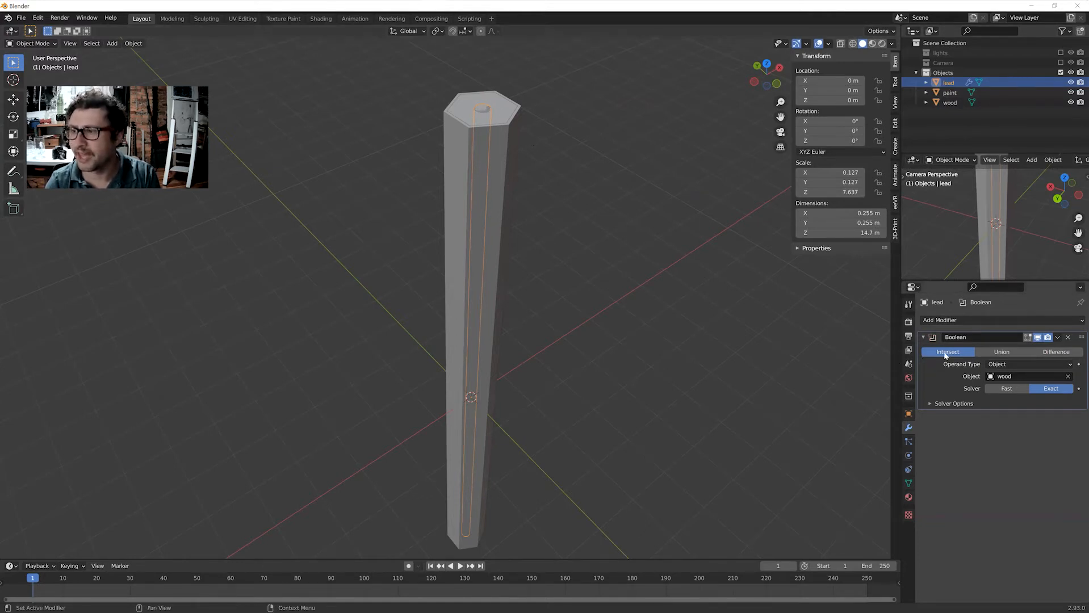
Apply the Boolean modifier on the lead object.
{"action": "middle_click_drag", "start_coordinate": [766, 278], "coordinate": [836, 295]}
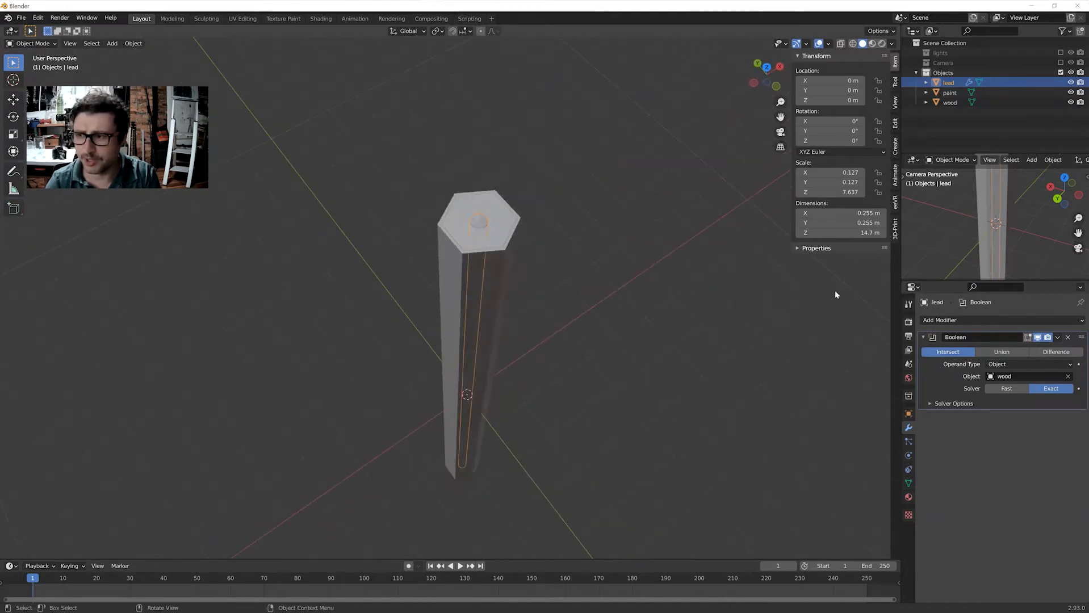
{"action": "left_click", "coordinate": [1058, 337]}
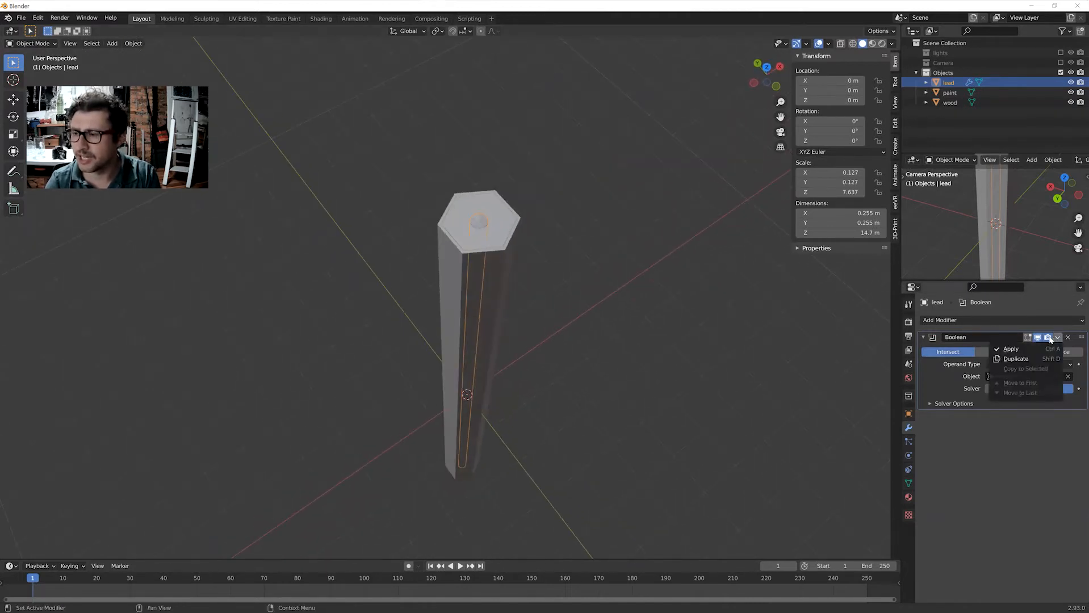
{"action": "left_click", "coordinate": [1021, 350]}
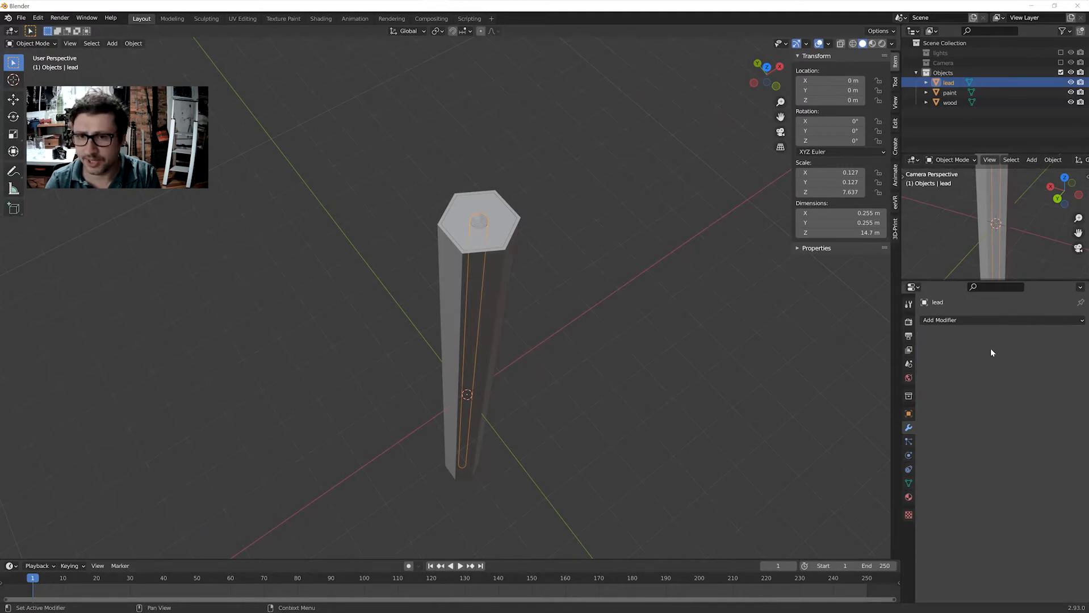
{"action": "middle_click_drag", "start_coordinate": [722, 356], "coordinate": [672, 331]}
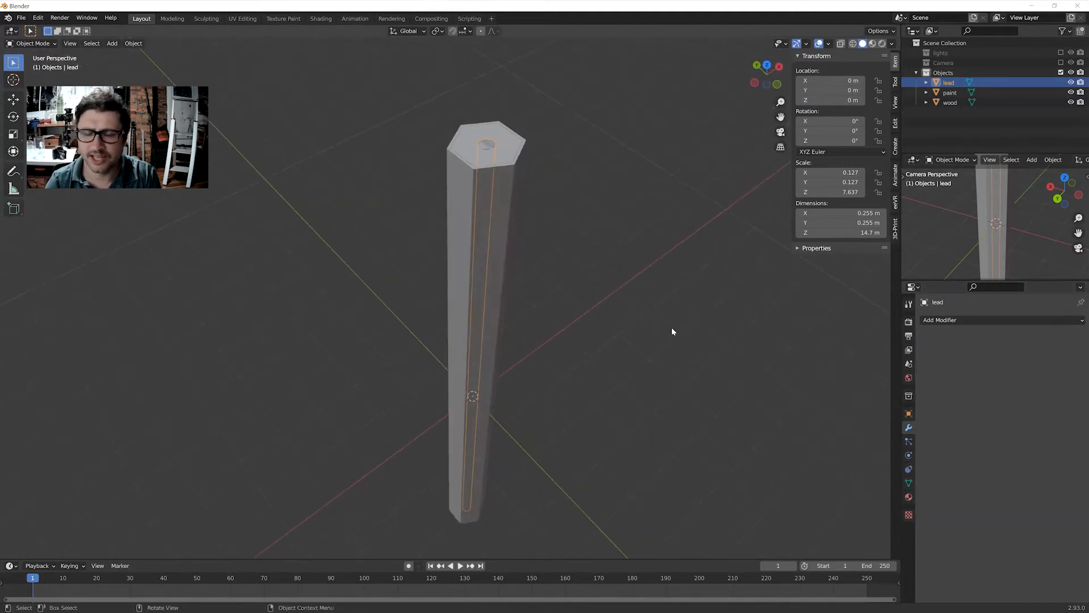
{"action": "middle_click_drag", "start_coordinate": [601, 211], "coordinate": [609, 220]}
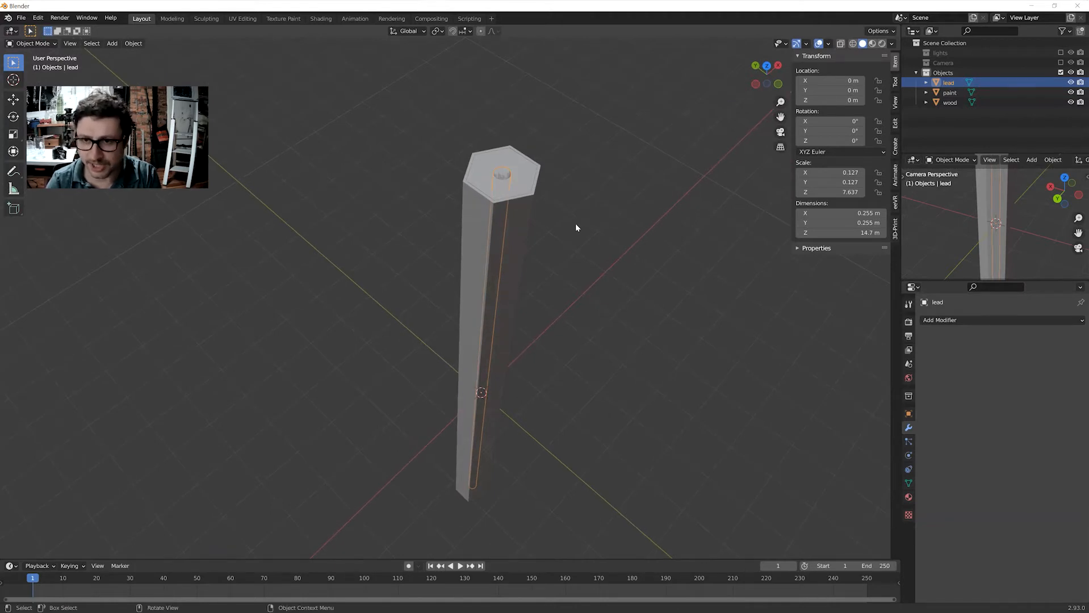
Select the wood object and add a Boolean Difference modifier that uses lead as its operand object.
{"action": "scroll", "coordinate": [576, 224], "scroll_direction": "up", "scroll_amount": 1}
{"action": "scroll", "coordinate": [576, 224], "scroll_direction": "down", "scroll_amount": 2}
{"action": "scroll", "coordinate": [576, 225], "scroll_direction": "up", "scroll_amount": 2}
{"action": "middle_click_drag", "start_coordinate": [578, 222], "coordinate": [557, 209]}
{"action": "left_click", "coordinate": [554, 162]}
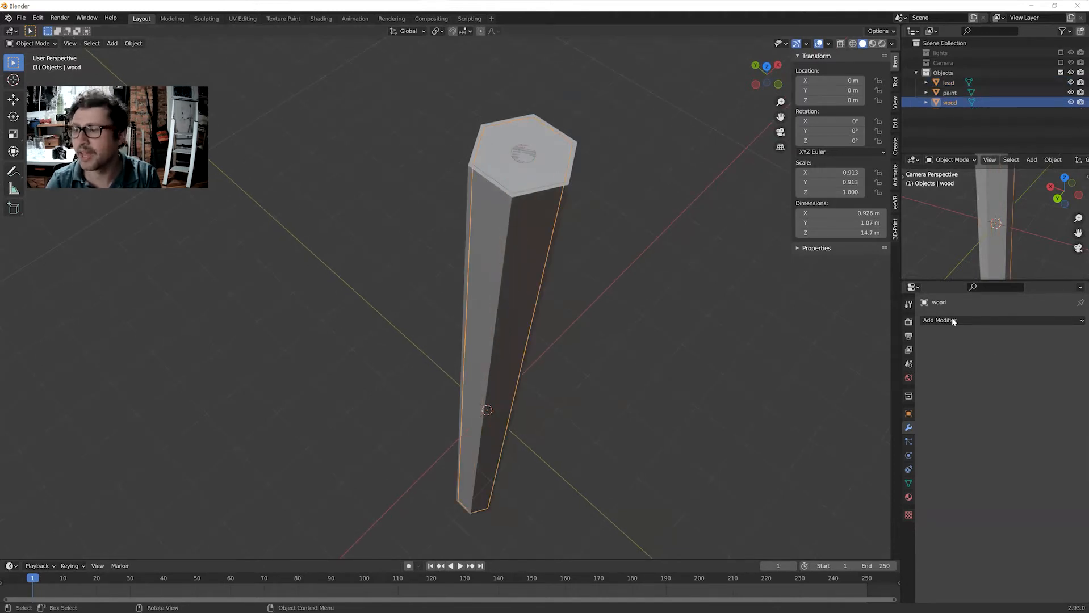
{"action": "left_click", "coordinate": [983, 320]}
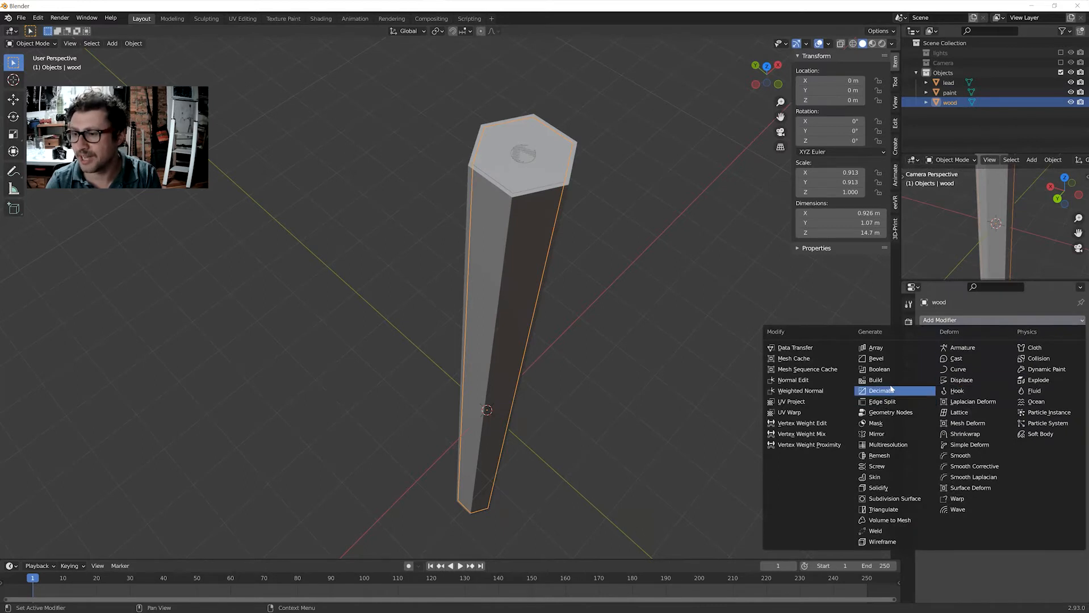
{"action": "left_click", "coordinate": [878, 369]}
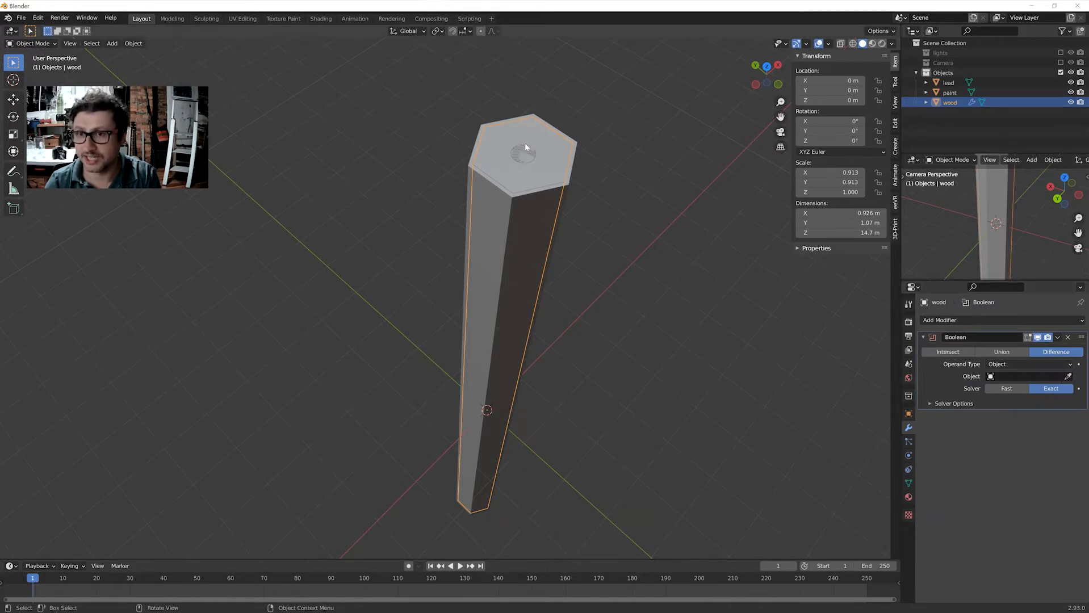
{"action": "left_click", "coordinate": [1067, 376]}
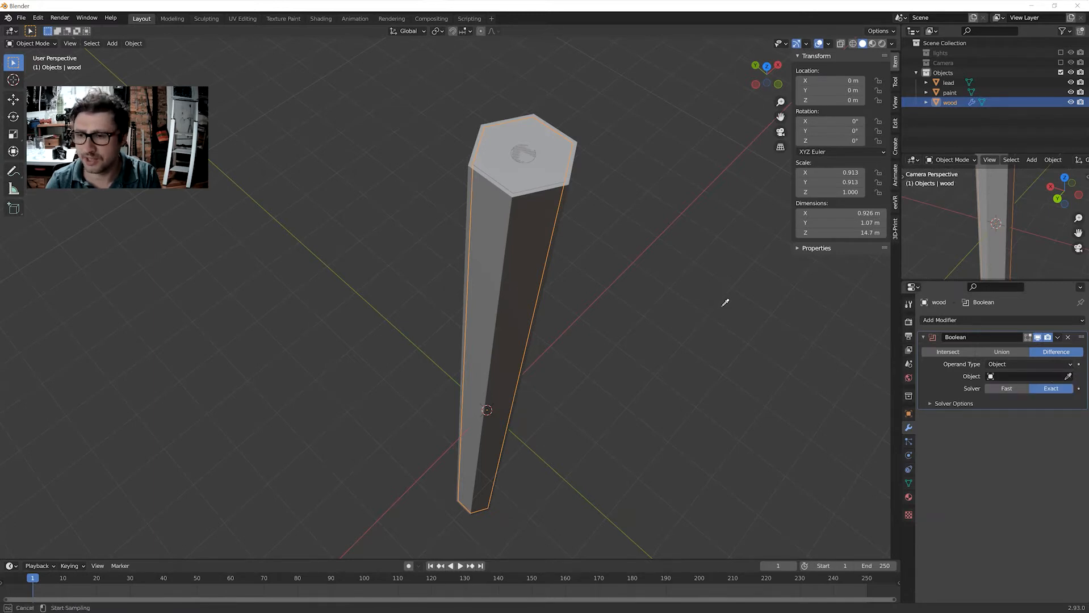
{"action": "left_click", "coordinate": [951, 82]}
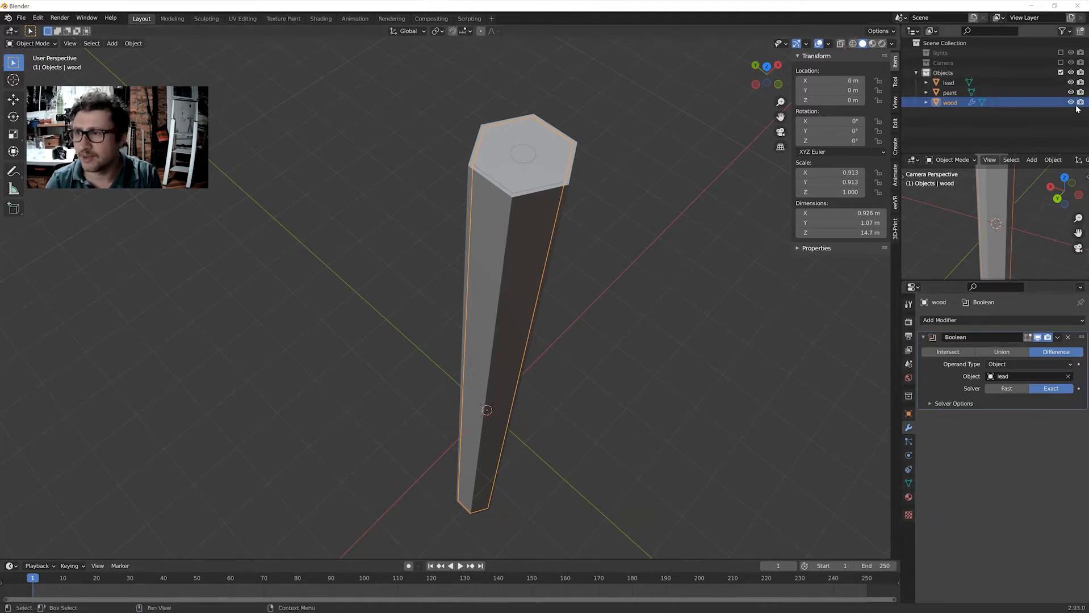
Toggle the lead object's visibility to check the centre hole cut in the wood.
{"action": "left_click", "coordinate": [1070, 83]}
{"action": "left_click", "coordinate": [1071, 83]}
{"action": "left_click", "coordinate": [1070, 83]}
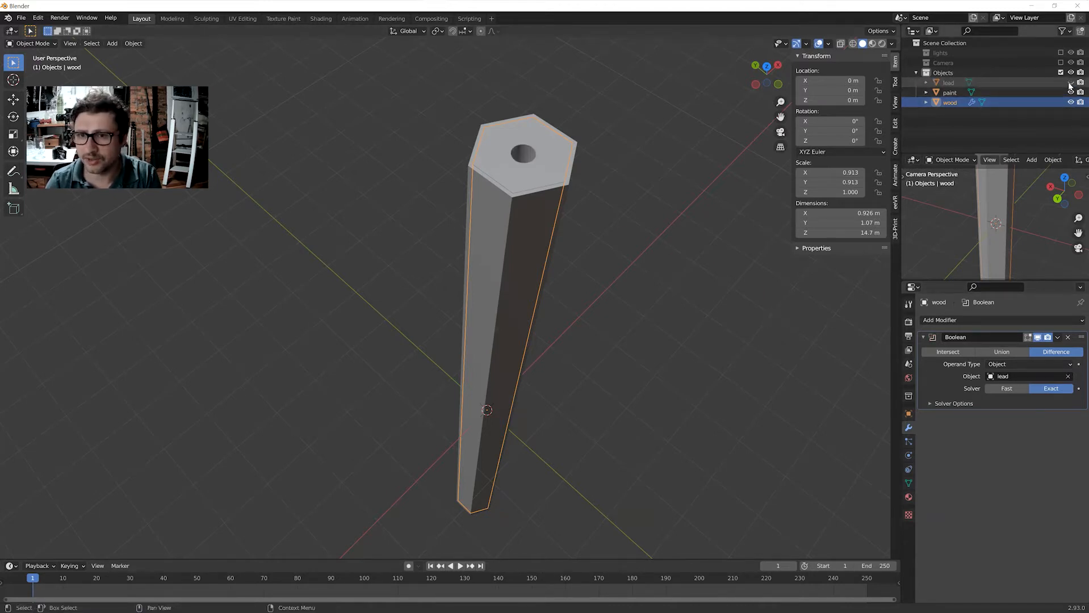
{"action": "left_click", "coordinate": [1071, 83]}
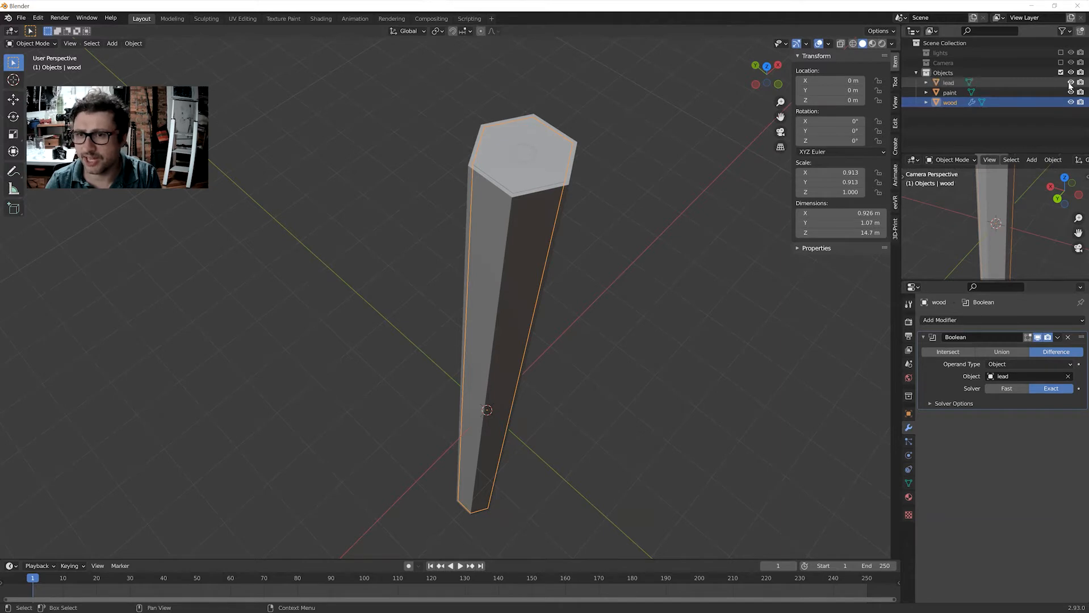
Apply the Boolean modifier on the wood object and deselect everything.
{"action": "left_click", "coordinate": [1058, 339]}
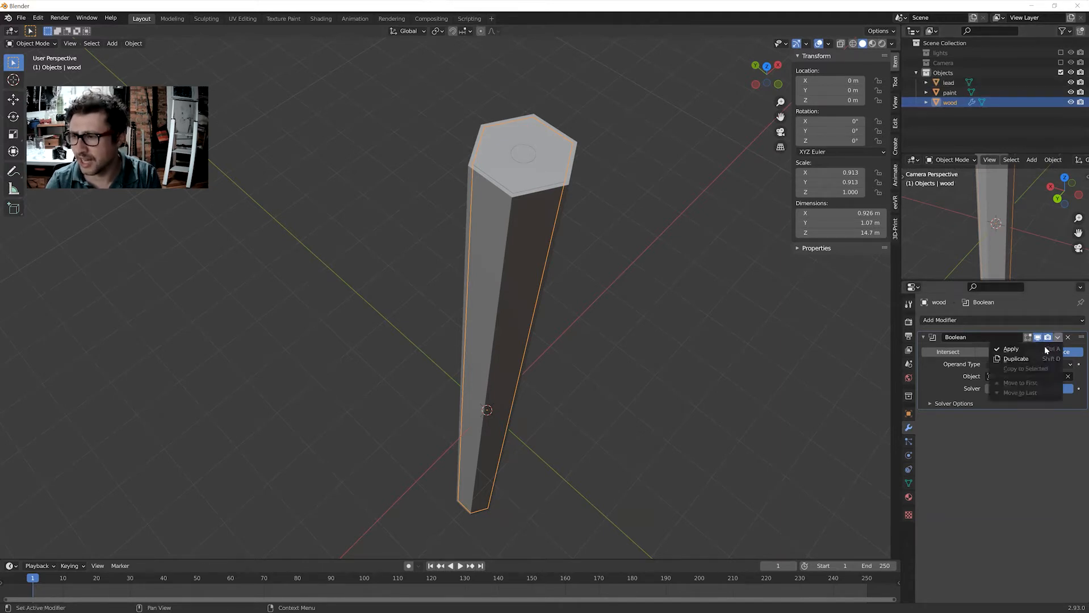
{"action": "left_click", "coordinate": [1012, 345]}
{"action": "left_click", "coordinate": [678, 306]}
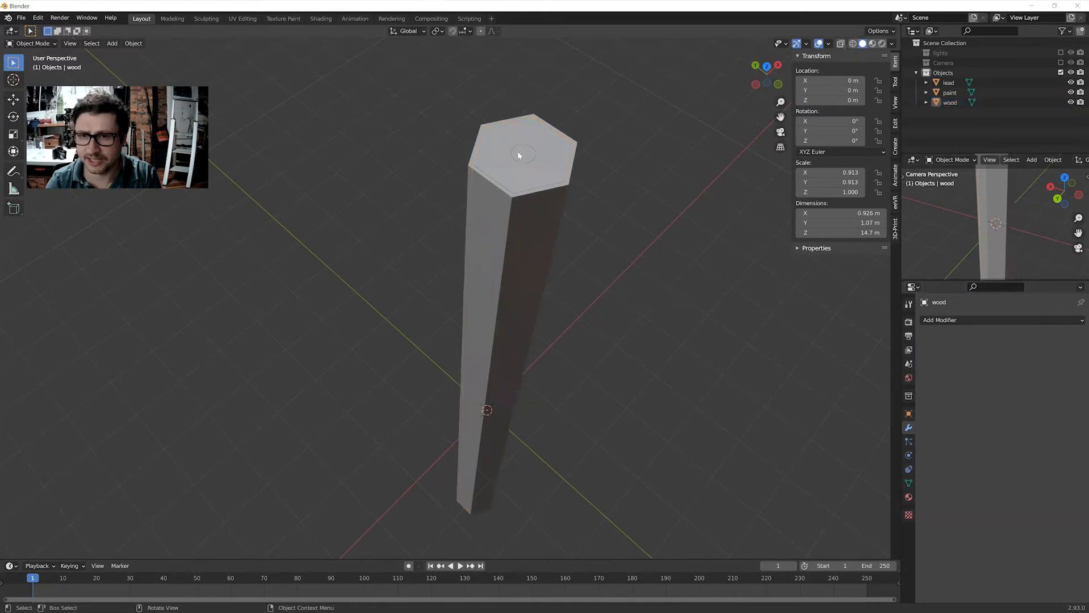
Move the lead and the wood out of the paint shell to inspect the three separate parts.
{"action": "left_click", "coordinate": [519, 153]}
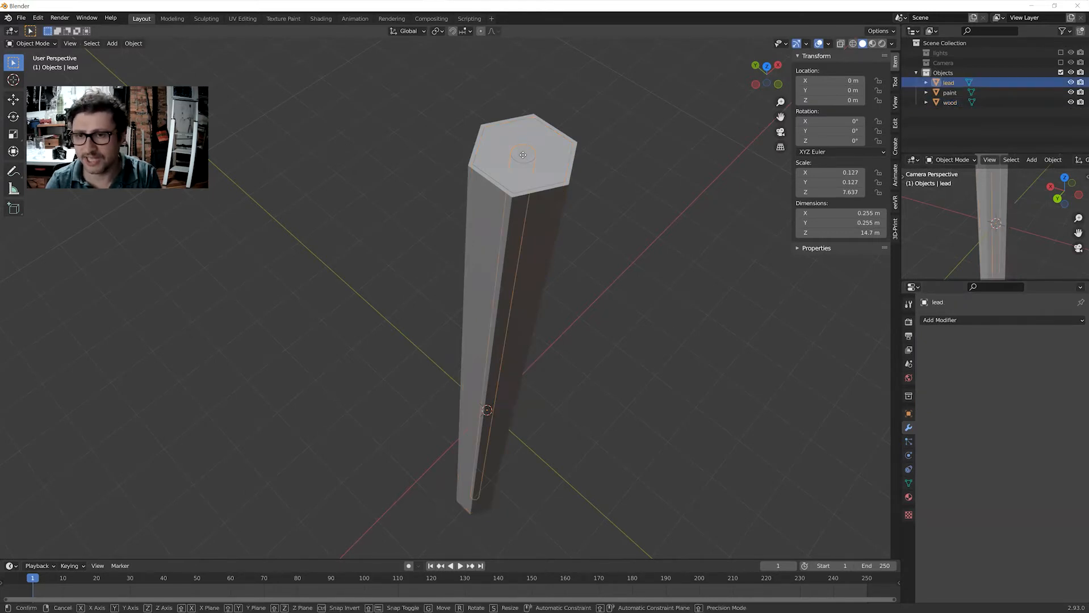
{"action": "left_click_drag", "start_coordinate": [523, 154], "coordinate": [685, 152]}
{"action": "left_click_drag", "start_coordinate": [547, 164], "coordinate": [692, 157]}
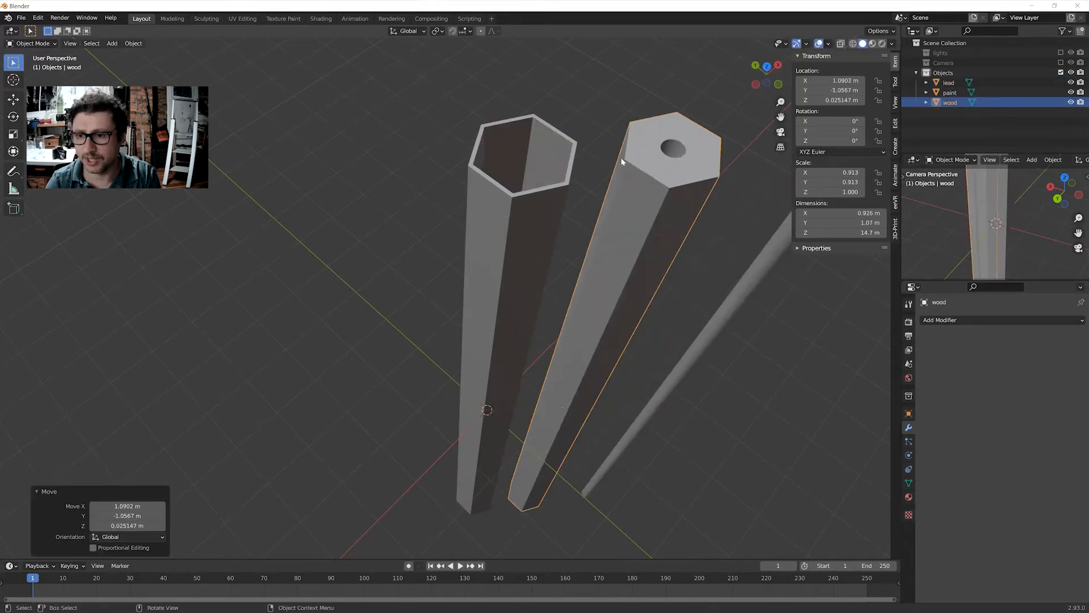
{"action": "mouse_move", "coordinate": [620, 157]}
{"action": "middle_mouse_down"}
{"action": "mouse_move", "coordinate": [661, 203]}
{"action": "mouse_move", "coordinate": [642, 211]}
{"action": "middle_mouse_up"}
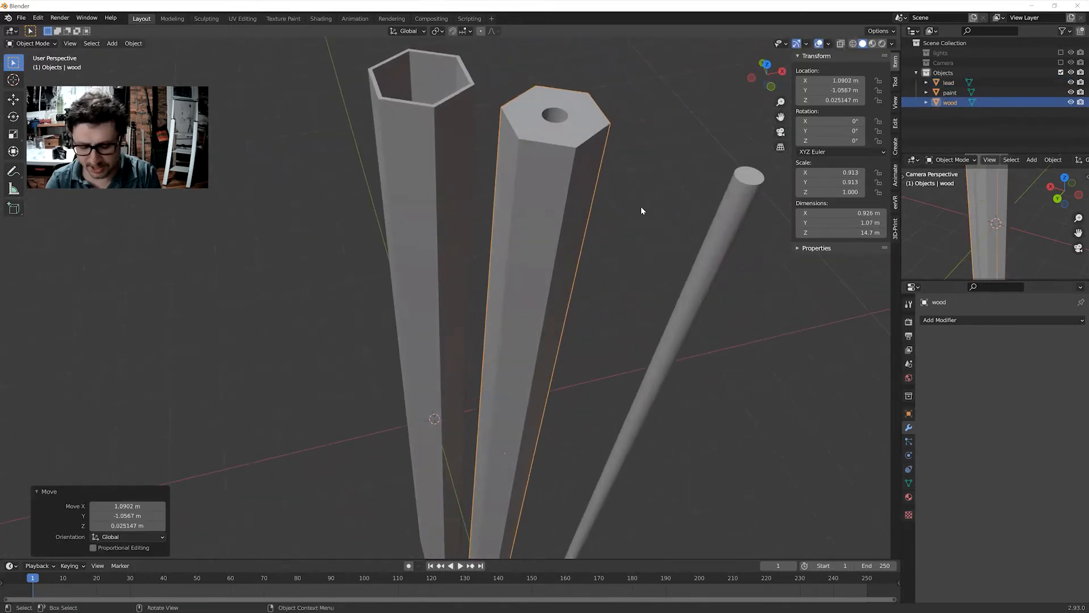
Undo the moves of the wood and the lead, and deselect everything.
{"action": "key", "text": "ctrl+z"}
{"action": "key", "text": "ctrl+z"}
{"action": "key", "text": "ctrl+z"}
{"action": "scroll", "coordinate": [617, 210], "scroll_direction": "down", "scroll_amount": 3}
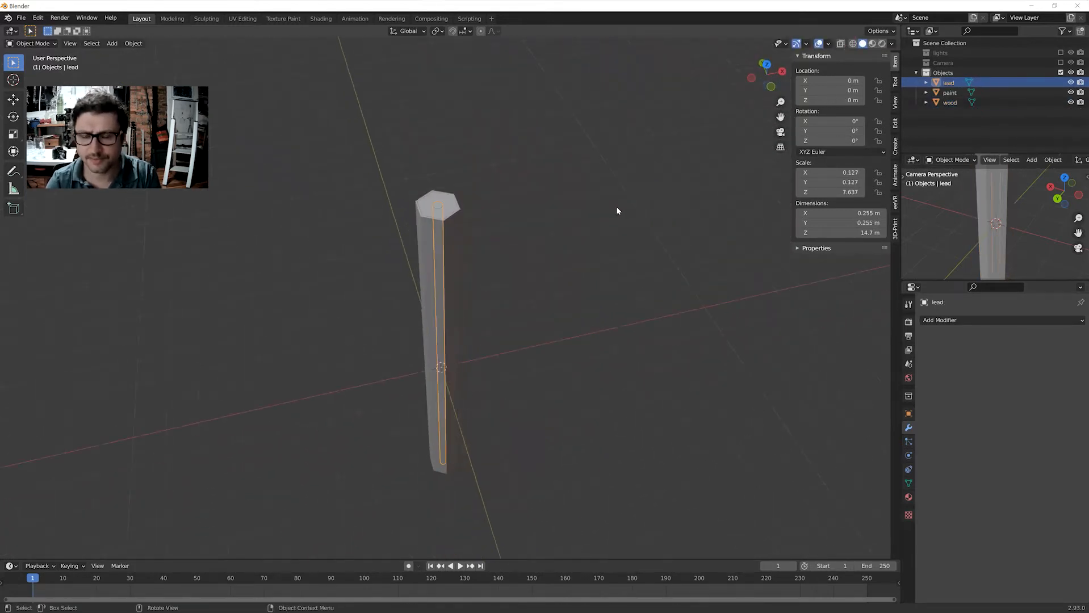
{"action": "scroll", "coordinate": [617, 211], "scroll_direction": "up", "scroll_amount": 3}
{"action": "left_click", "coordinate": [547, 225]}
Add a mesh cylinder with 6 vertices at the world origin.
{"action": "mouse_move", "coordinate": [546, 237]}
{"action": "middle_mouse_down"}
{"action": "mouse_move", "coordinate": [586, 243]}
{"action": "mouse_move", "coordinate": [568, 227]}
{"action": "mouse_move", "coordinate": [547, 243]}
{"action": "mouse_move", "coordinate": [549, 222]}
{"action": "mouse_move", "coordinate": [539, 226]}
{"action": "mouse_move", "coordinate": [588, 217]}
{"action": "mouse_move", "coordinate": [487, 202]}
{"action": "middle_mouse_up"}
{"action": "scroll", "coordinate": [562, 225], "scroll_direction": "down", "scroll_amount": 2}
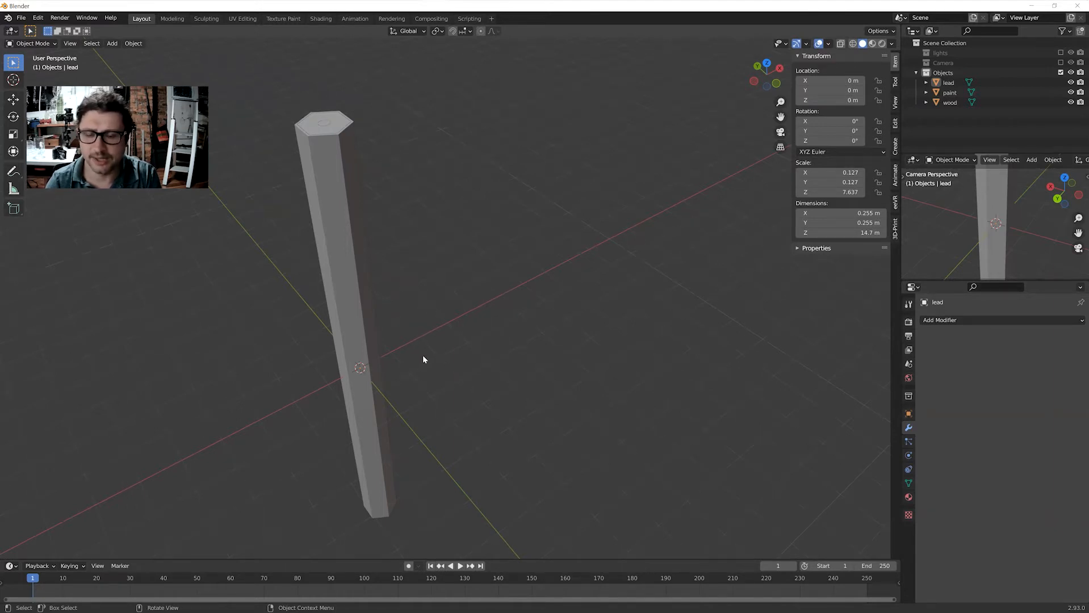
{"action": "scroll", "coordinate": [422, 357], "scroll_direction": "up", "scroll_amount": 1}
{"action": "scroll", "coordinate": [420, 357], "scroll_direction": "down", "scroll_amount": 2}
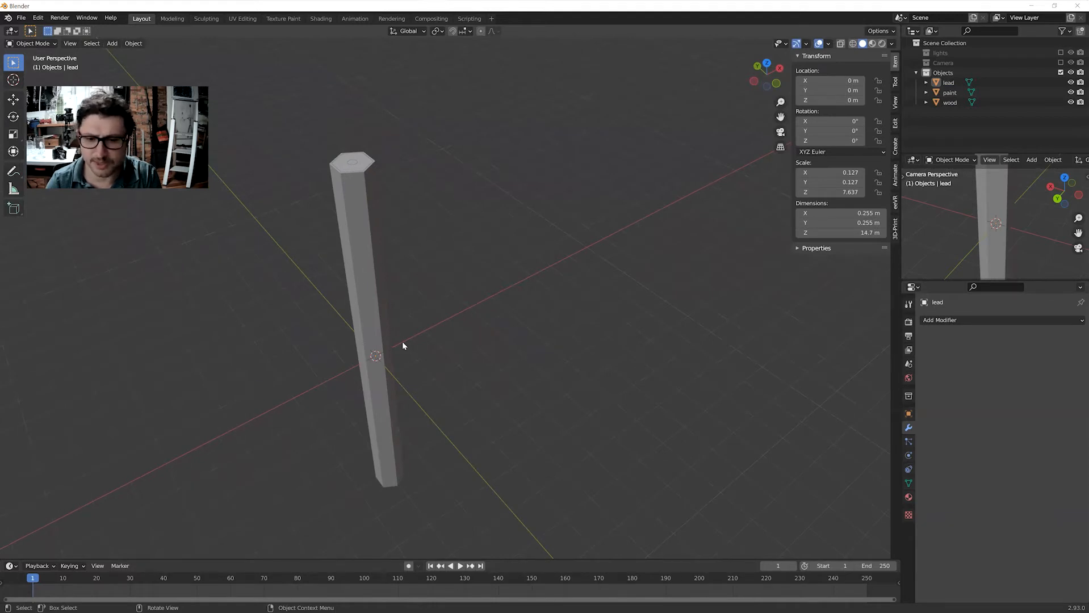
{"action": "key", "text": "shift+a"}
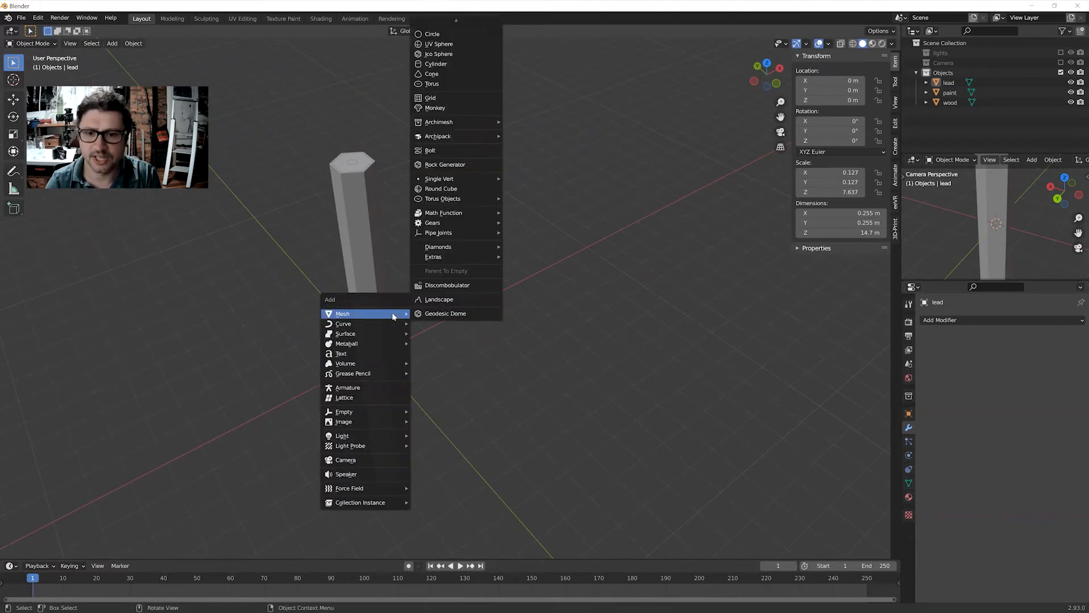
{"action": "mouse_move", "coordinate": [372, 316]}
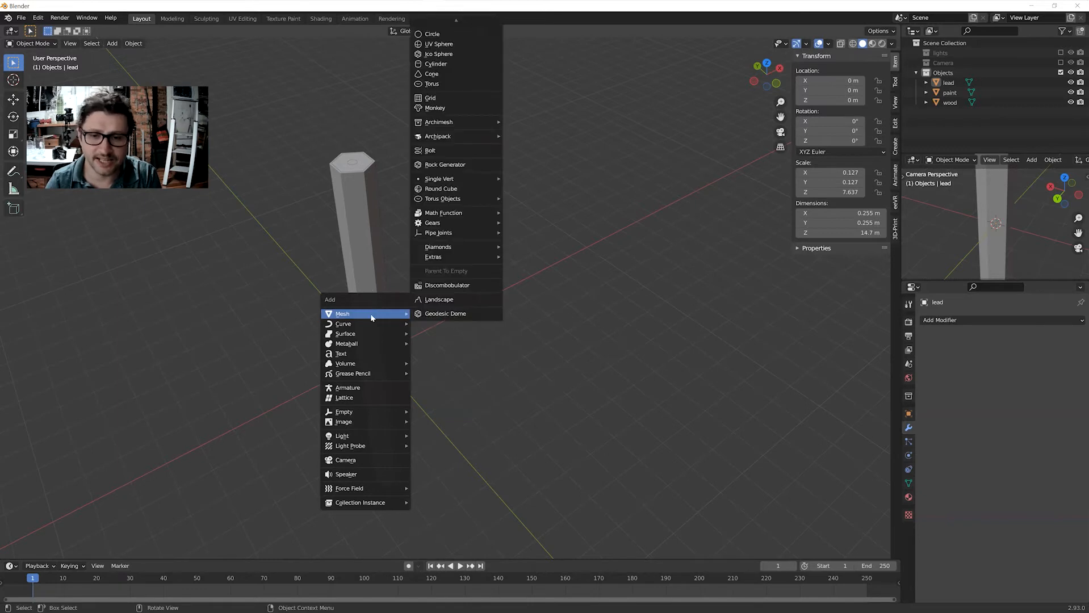
{"action": "left_click", "coordinate": [448, 63]}
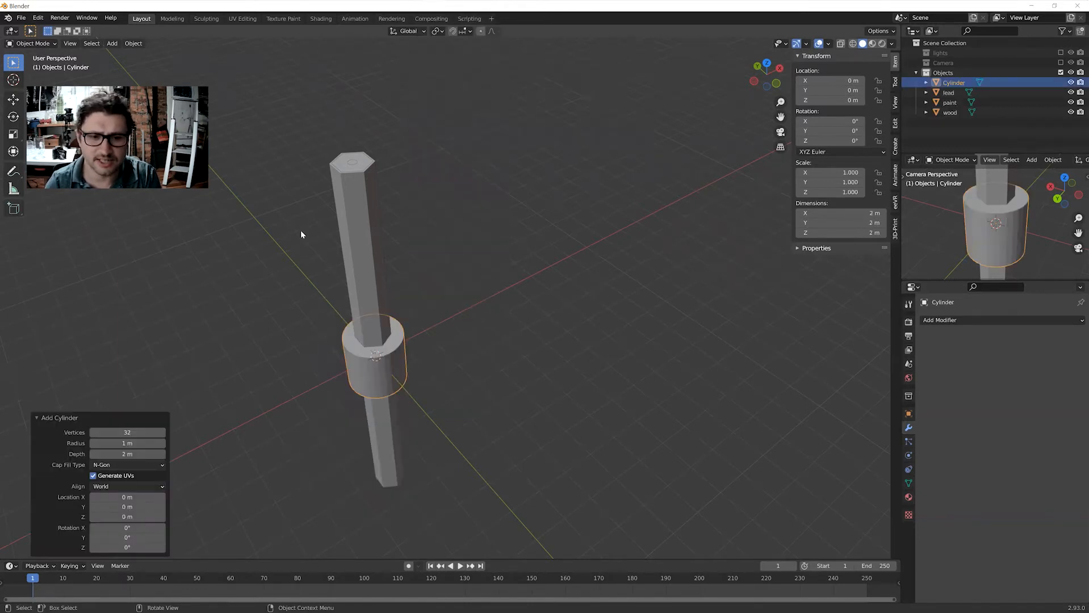
{"action": "left_click", "coordinate": [140, 432]}
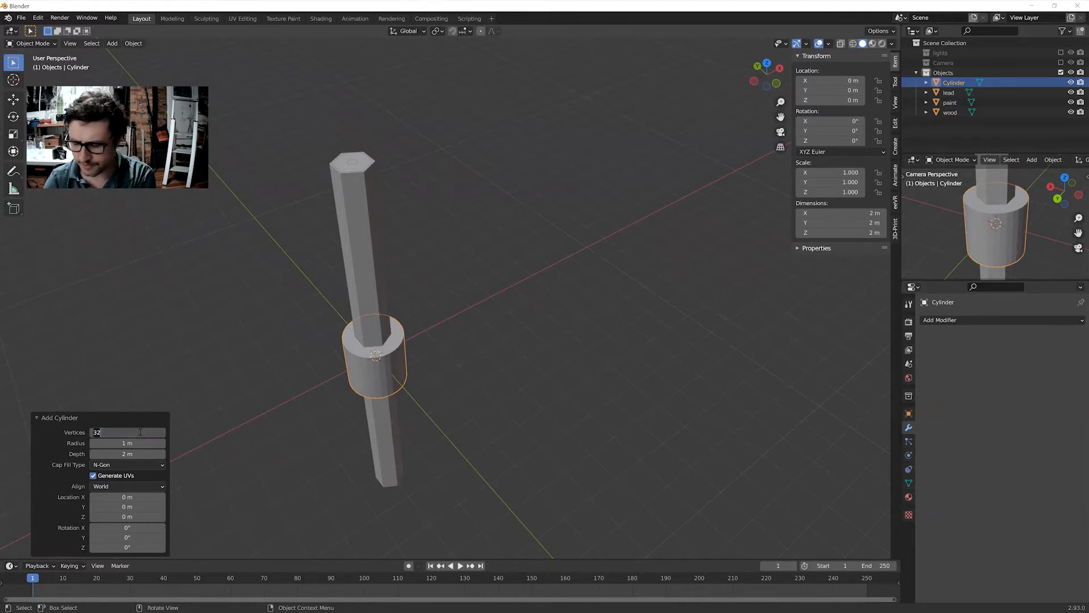
{"action": "type", "text": "6"}
{"action": "key", "text": "Return"}
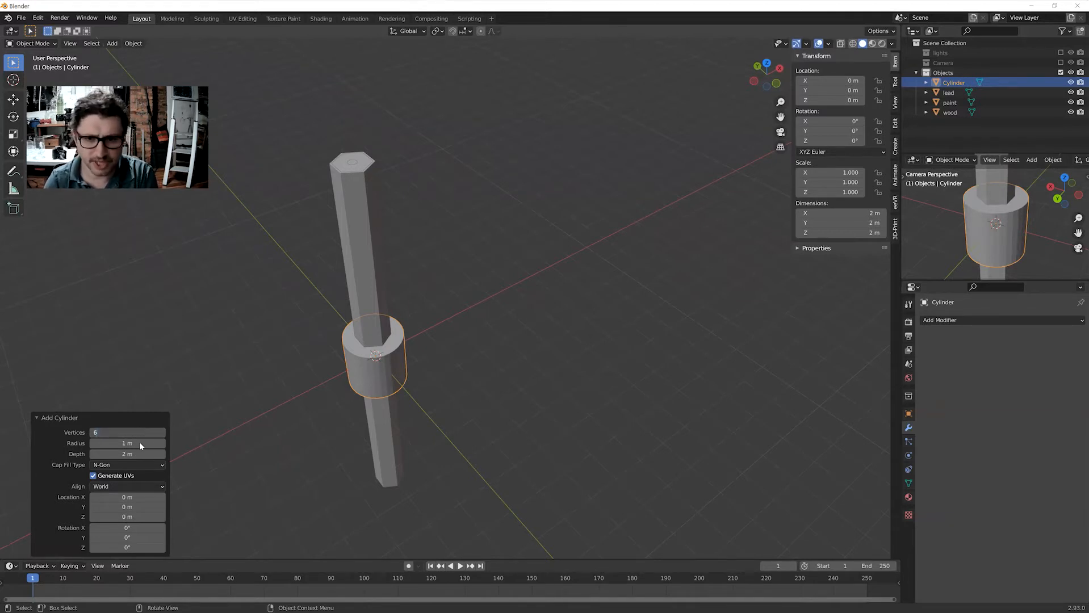
Move the short hexagonal cylinder clear of the pencil and place a duplicate beside it, about 1.9 m further along X.
{"action": "left_click", "coordinate": [365, 367]}
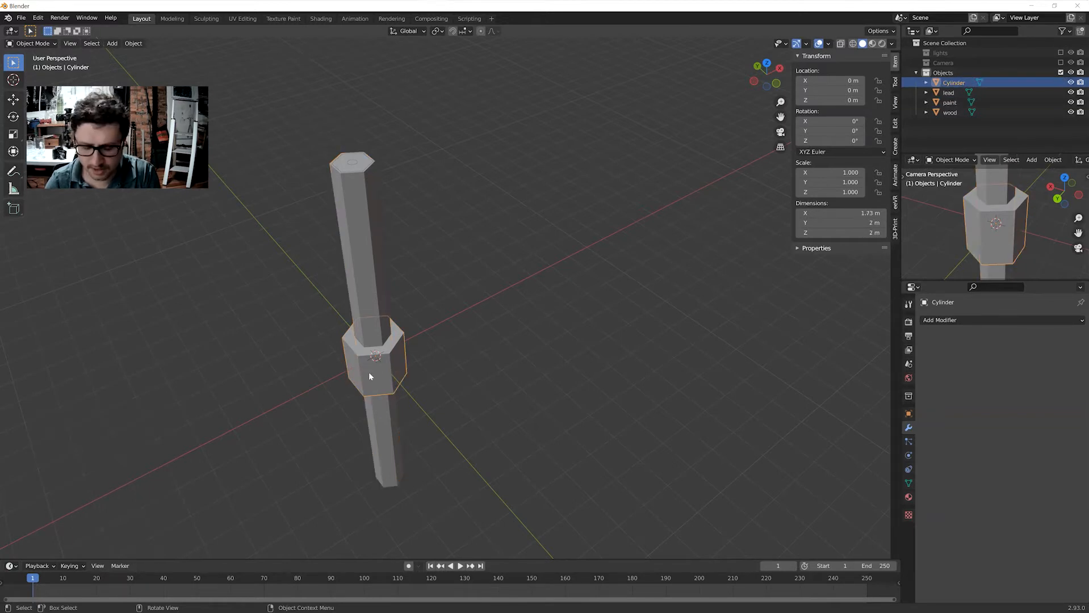
{"action": "key", "text": "g"}
{"action": "left_click", "coordinate": [469, 321]}
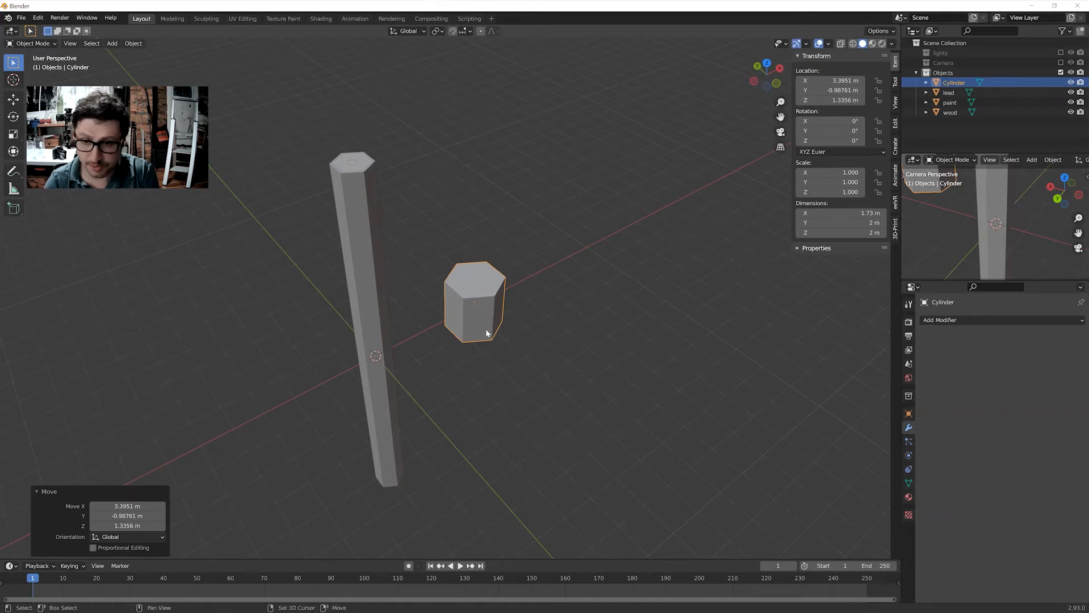
{"action": "key", "text": "shift+d"}
{"action": "left_click", "coordinate": [552, 330]}
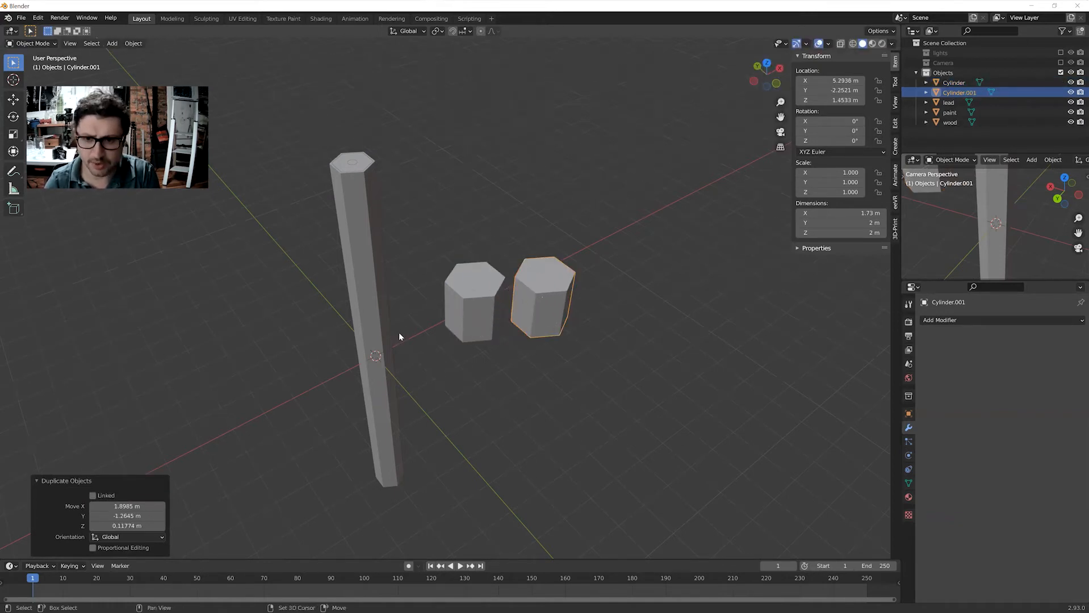
Add a UV sphere and move it next to the two hexagonal cylinders, to about X 7.2 m, Y -3.6 m, Z 1.6 m.
{"action": "key", "text": "shift+a"}
{"action": "mouse_move", "coordinate": [400, 335]}
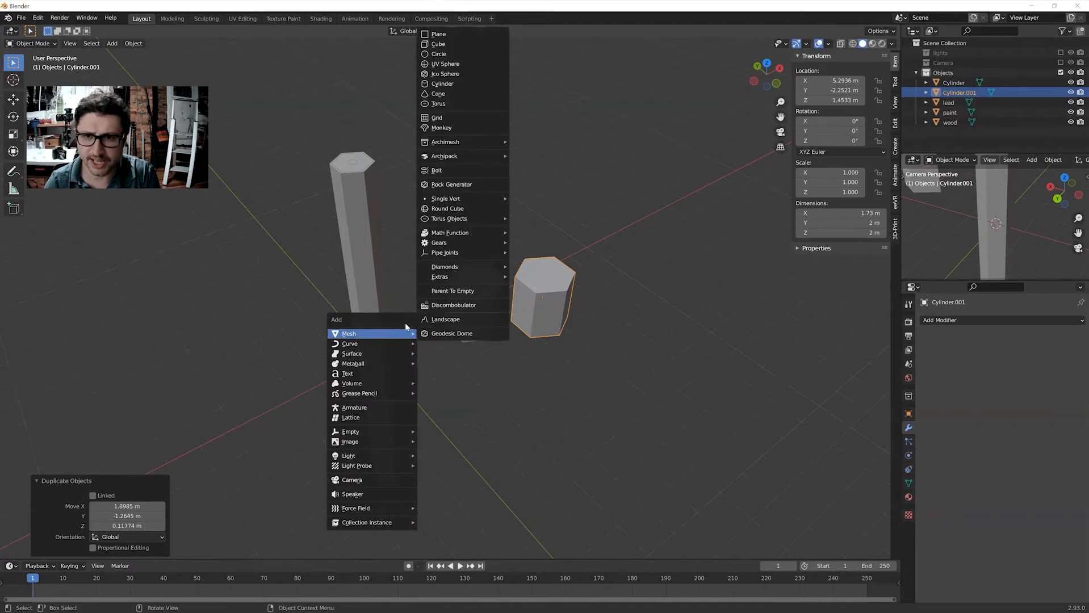
{"action": "left_click", "coordinate": [442, 64]}
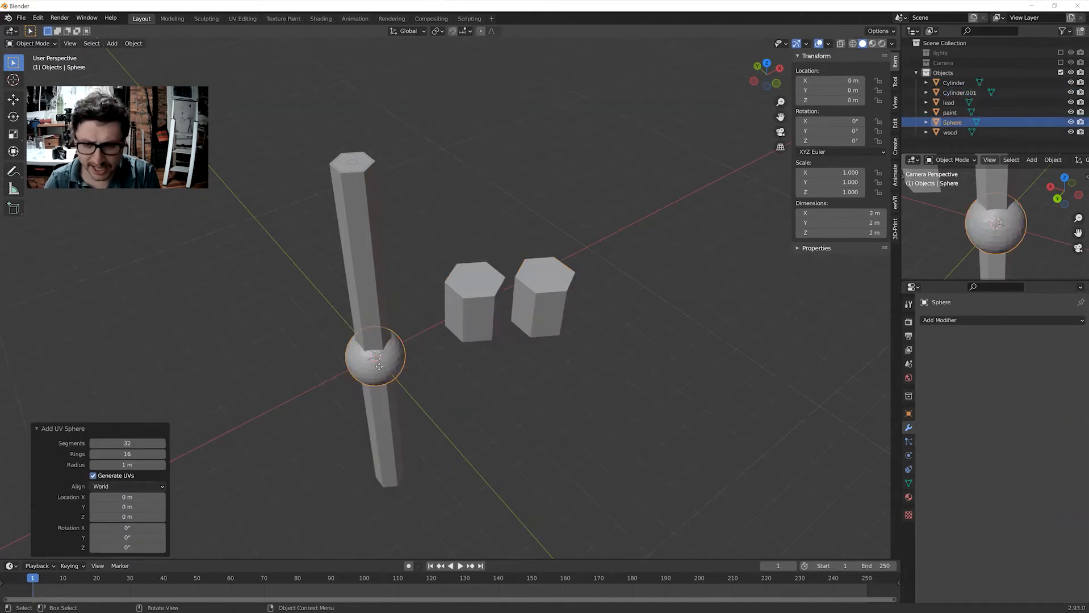
{"action": "key", "text": "g"}
{"action": "left_click", "coordinate": [616, 307]}
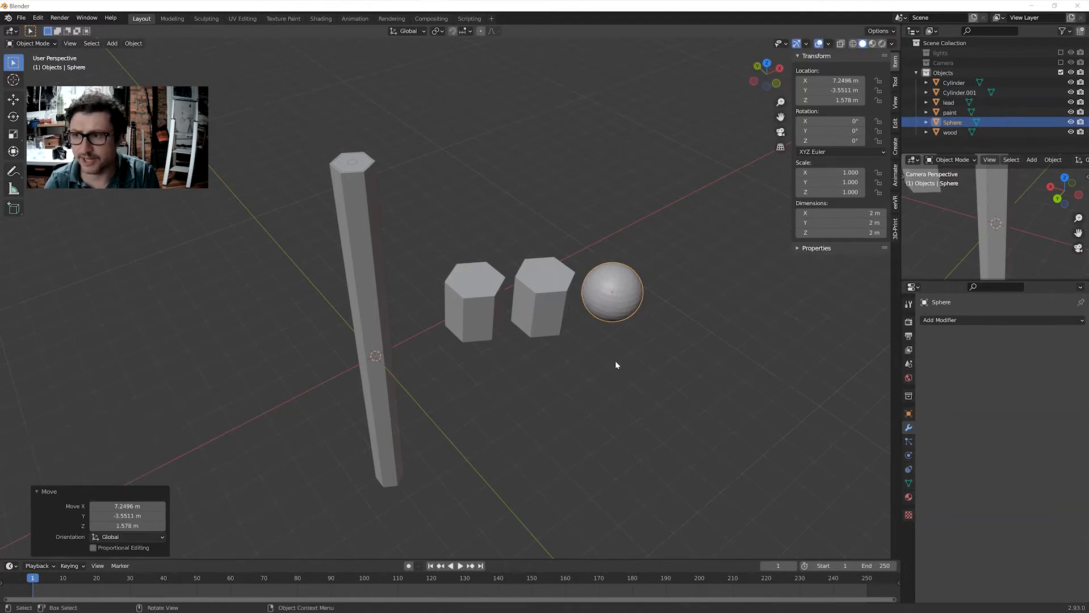
Apply smooth shading to the sphere beside the two hexagonal cylinders.
{"action": "middle_click_drag", "start_coordinate": [615, 360], "coordinate": [598, 328]}
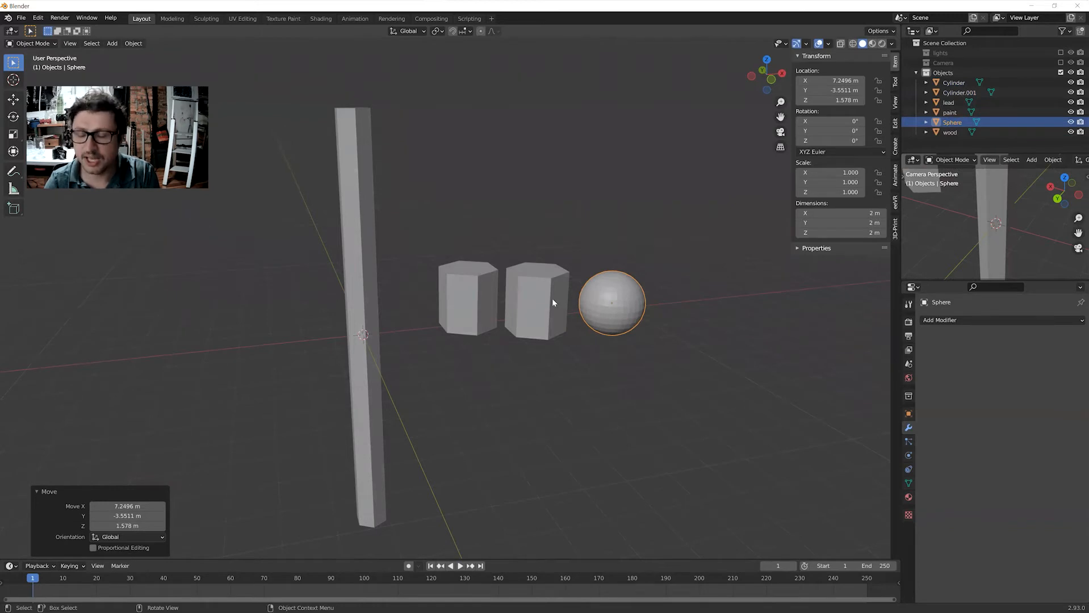
{"action": "middle_click_drag", "start_coordinate": [552, 297], "coordinate": [557, 321]}
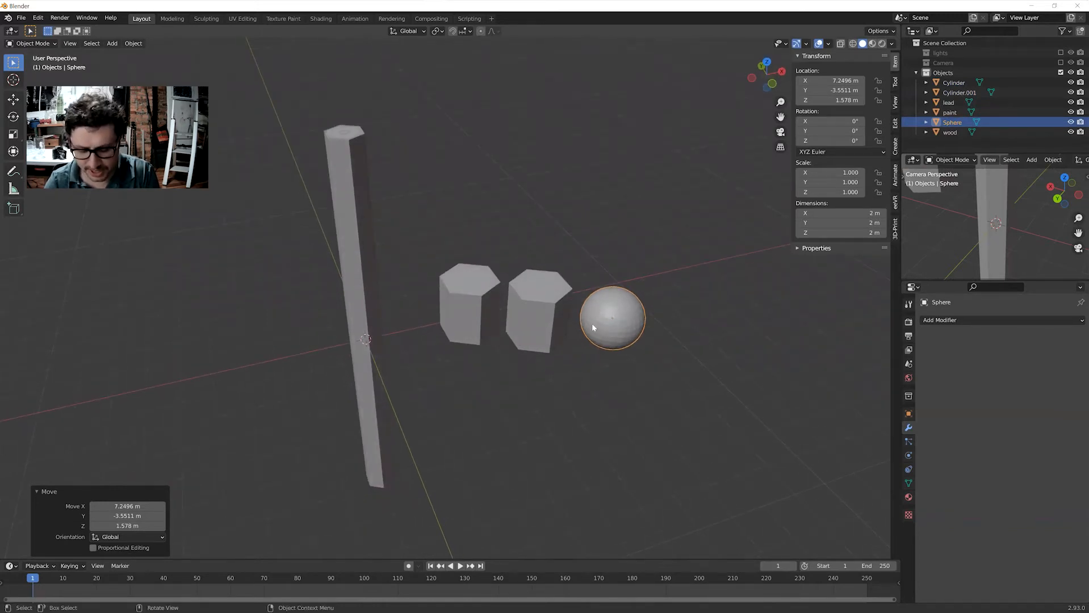
{"action": "right_click", "coordinate": [627, 318]}
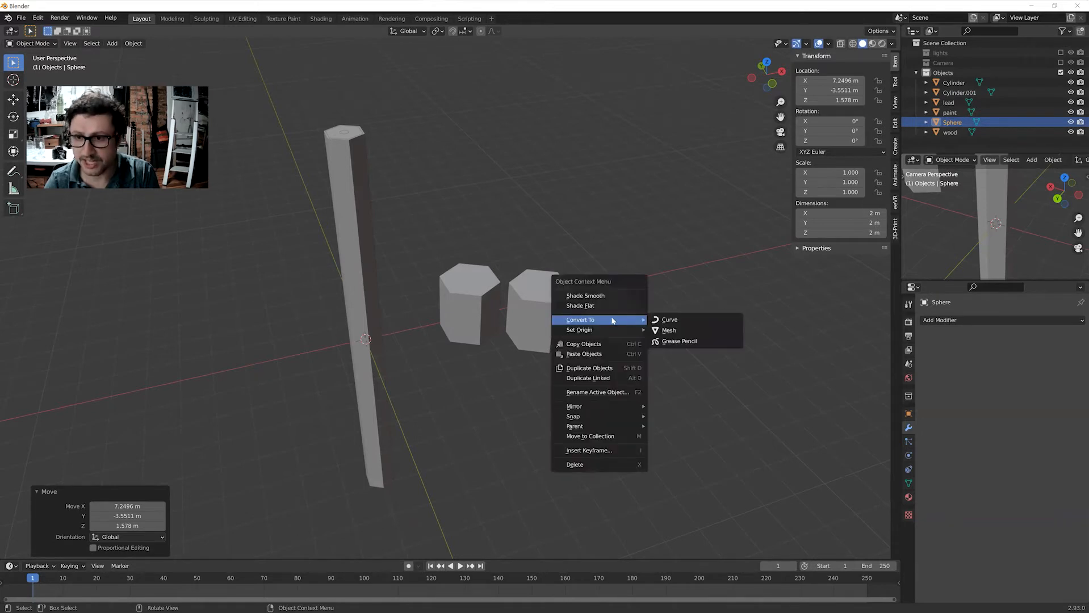
{"action": "left_click", "coordinate": [596, 294]}
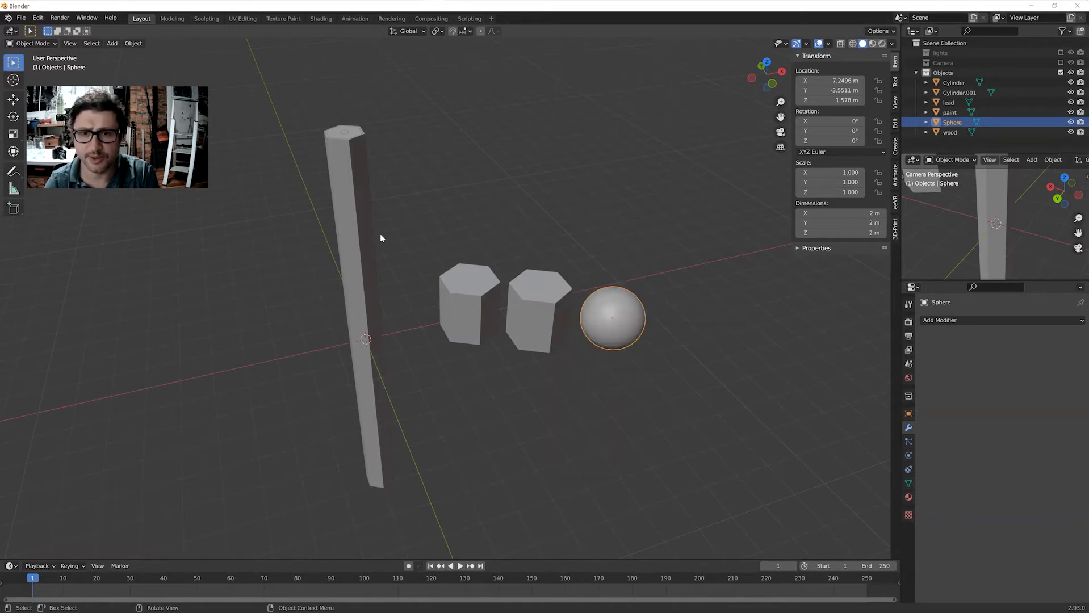
Apply smooth shading to the lead object in the centre of the pencil.
{"action": "left_click", "coordinate": [342, 130]}
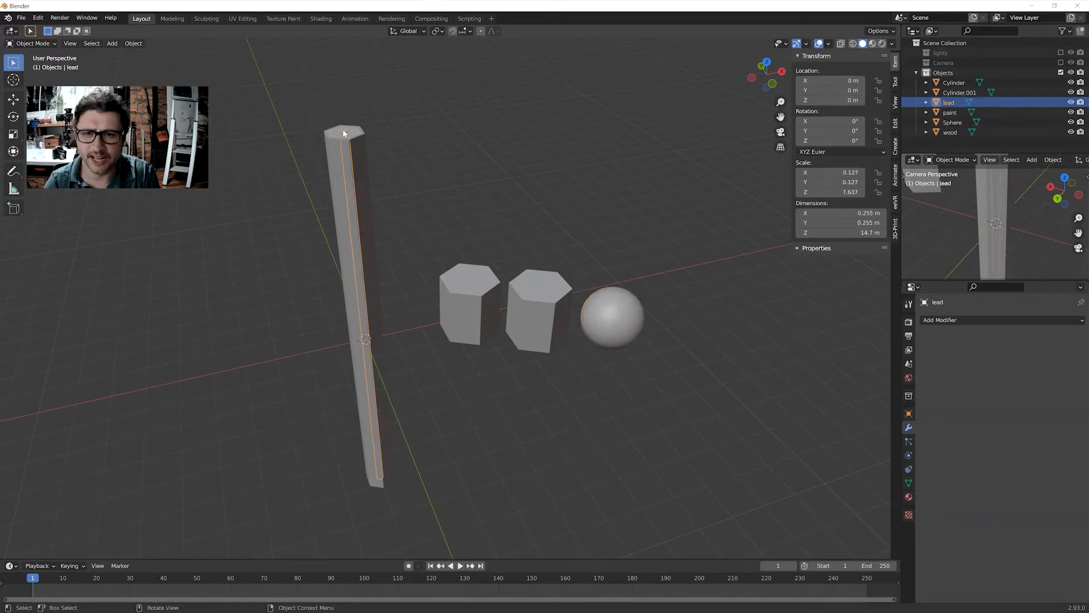
{"action": "right_click", "coordinate": [340, 133]}
{"action": "left_click", "coordinate": [342, 136]}
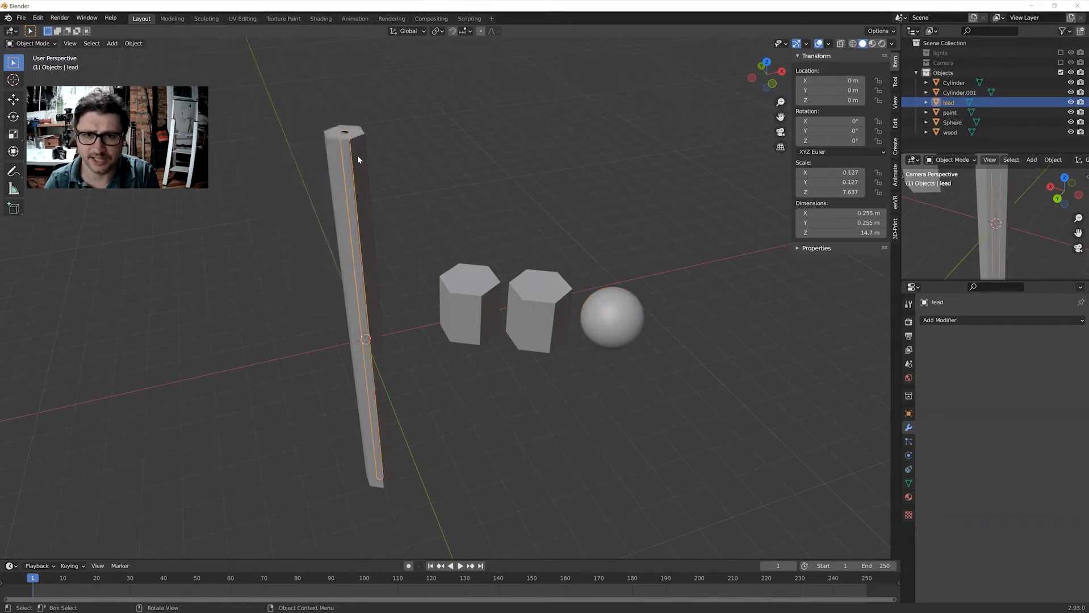
{"action": "middle_click_drag", "start_coordinate": [388, 160], "coordinate": [395, 206]}
{"action": "scroll", "coordinate": [395, 206], "scroll_direction": "up", "scroll_amount": 1}
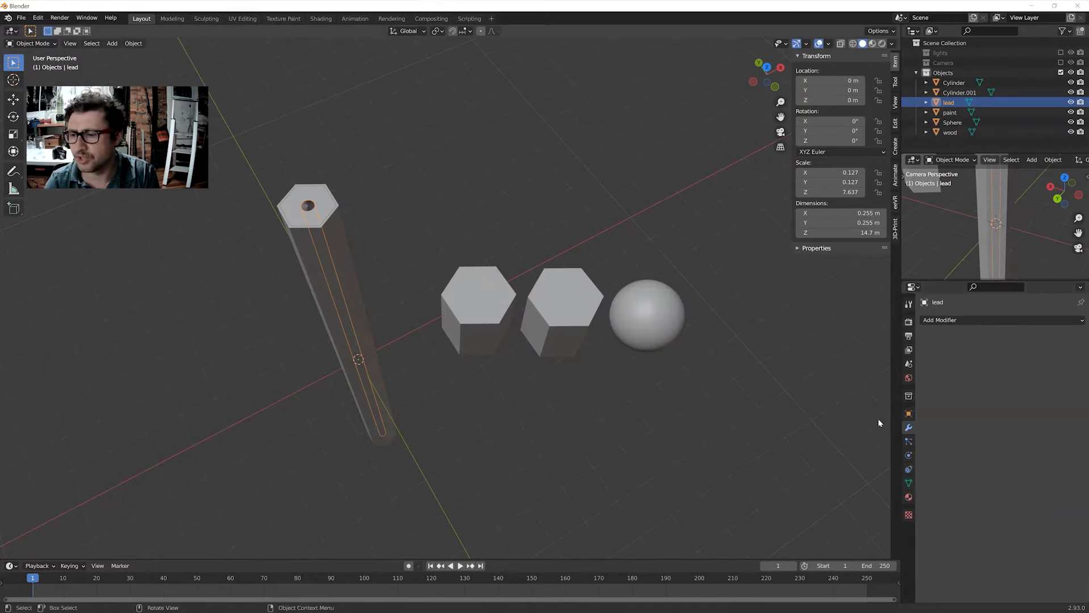
{"action": "left_click", "coordinate": [908, 483]}
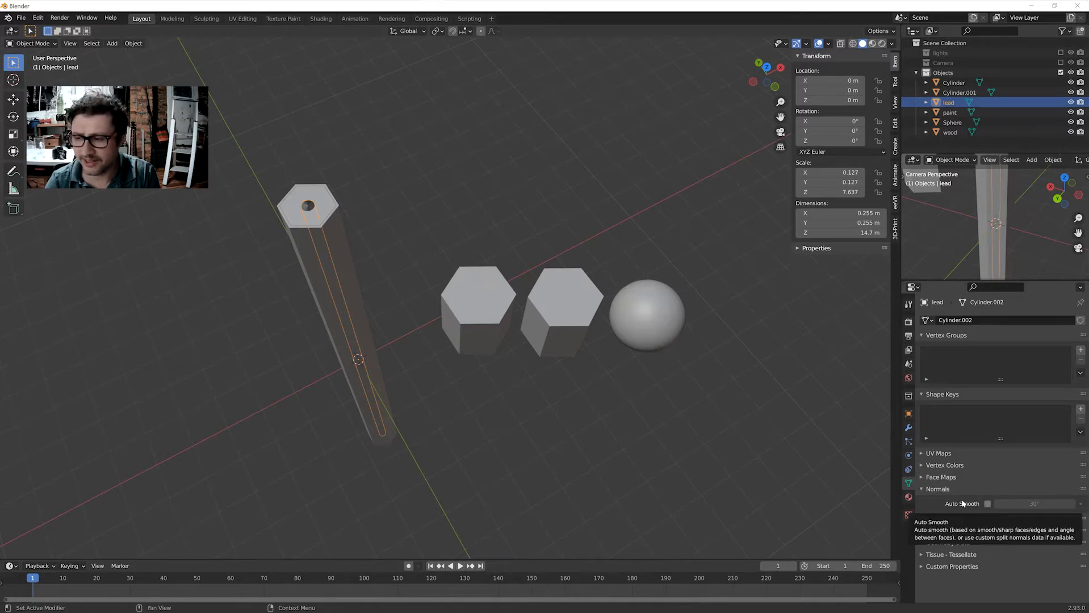
{"action": "right_click", "coordinate": [984, 503]}
{"action": "mouse_move", "coordinate": [979, 505]}
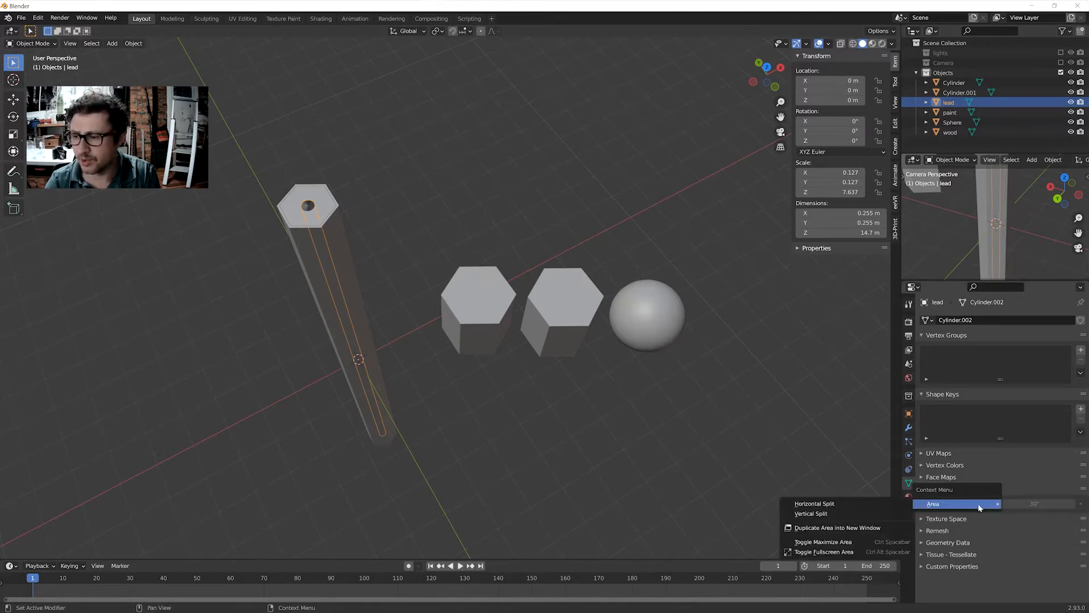
{"action": "left_click", "coordinate": [1002, 471]}
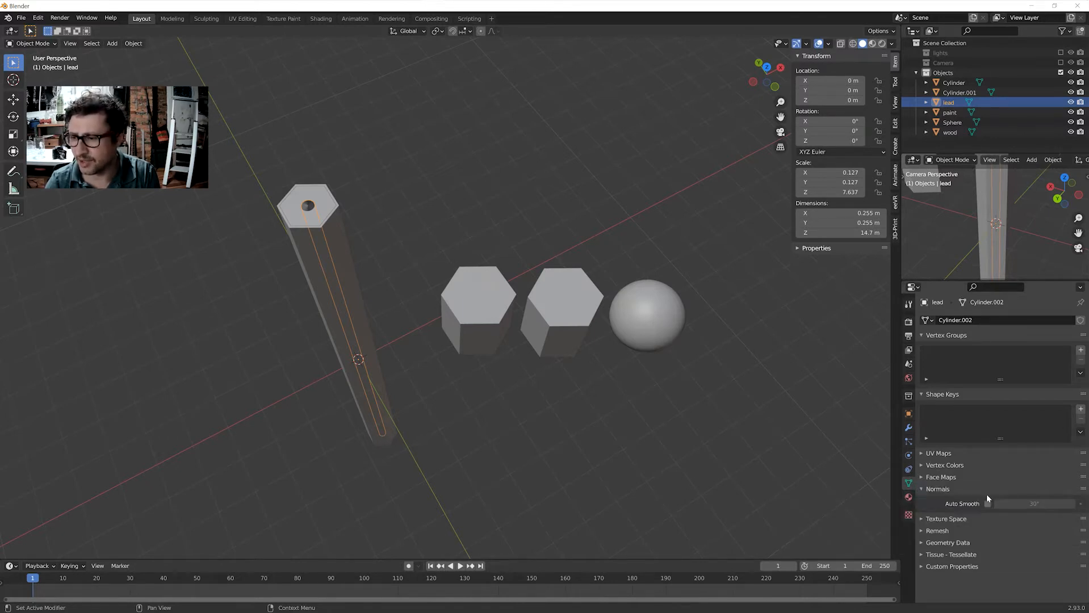
{"action": "right_click", "coordinate": [987, 503]}
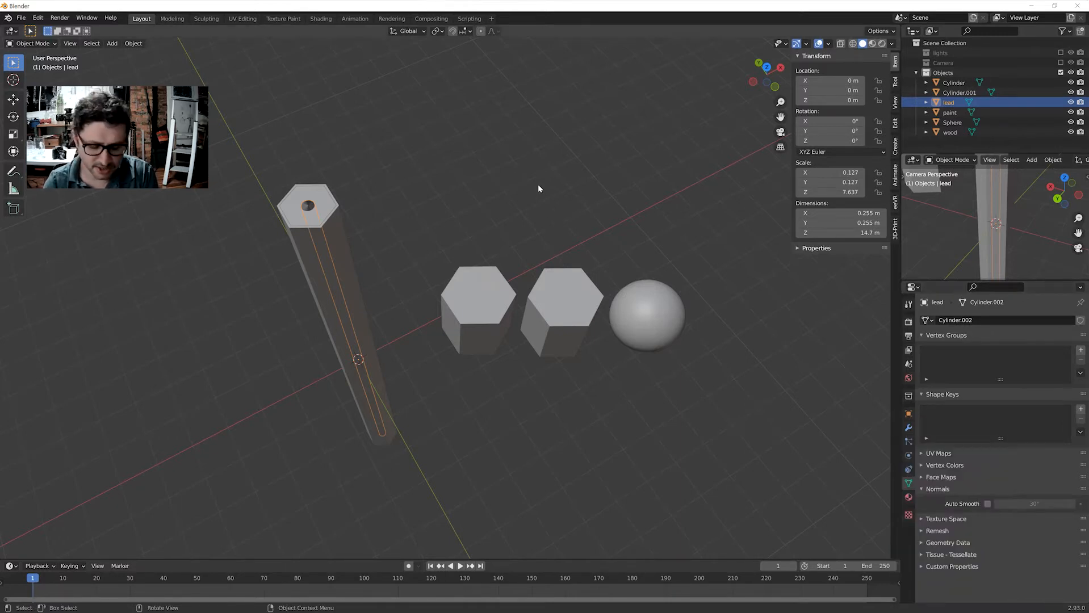
Enable Auto Smooth on the lead object, return to its modifier properties and deselect everything.
{"action": "key", "text": "q"}
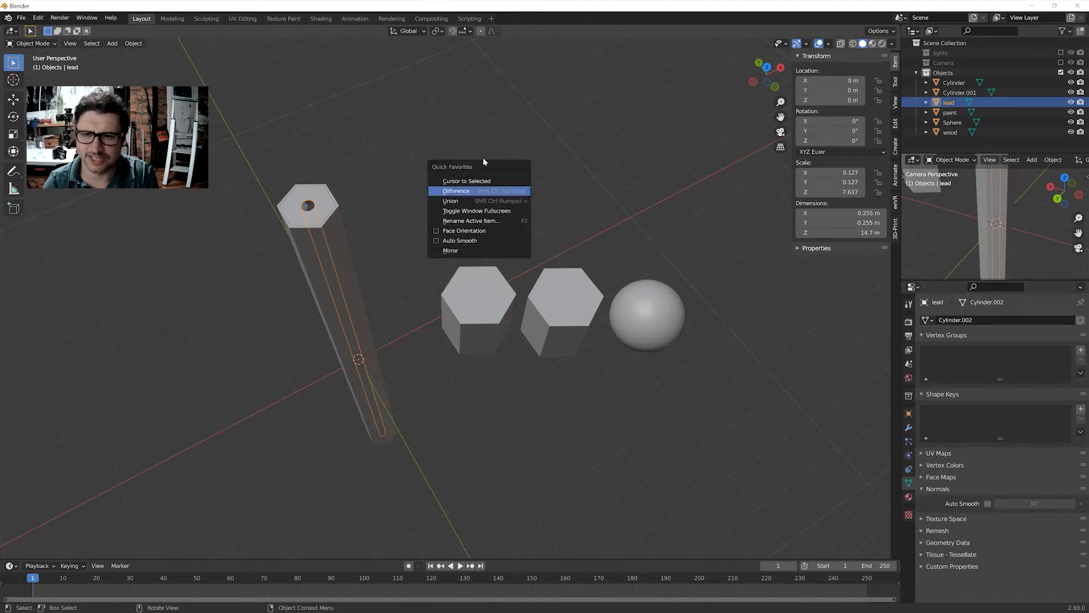
{"action": "left_click", "coordinate": [444, 241]}
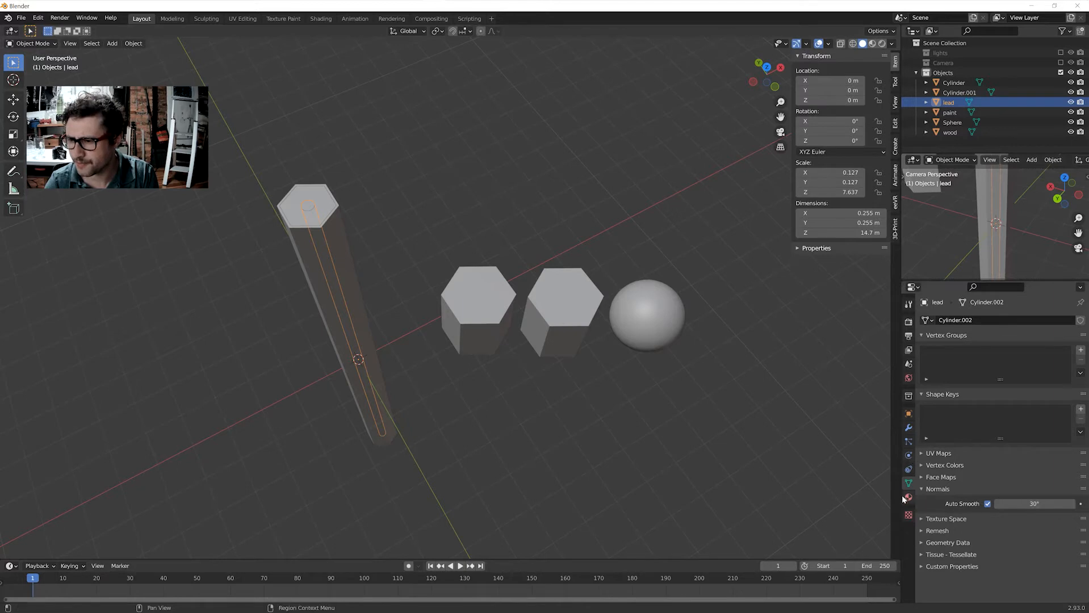
{"action": "left_click", "coordinate": [909, 428]}
{"action": "left_click", "coordinate": [757, 426]}
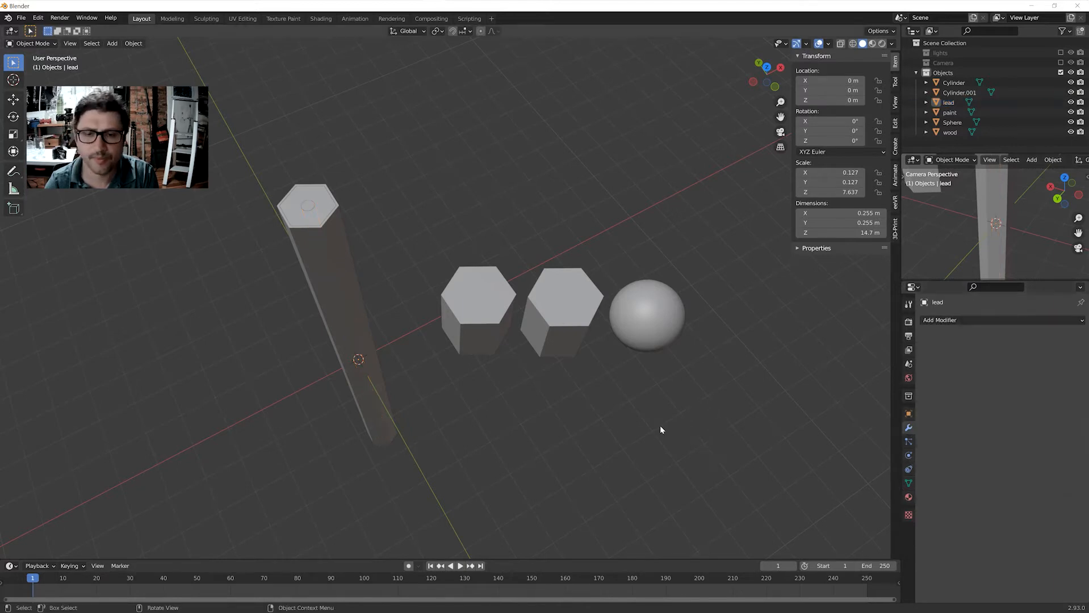
Create a new Principled BSDF material on the sphere and look through its surface settings.
{"action": "middle_click_drag", "start_coordinate": [572, 411], "coordinate": [556, 357]}
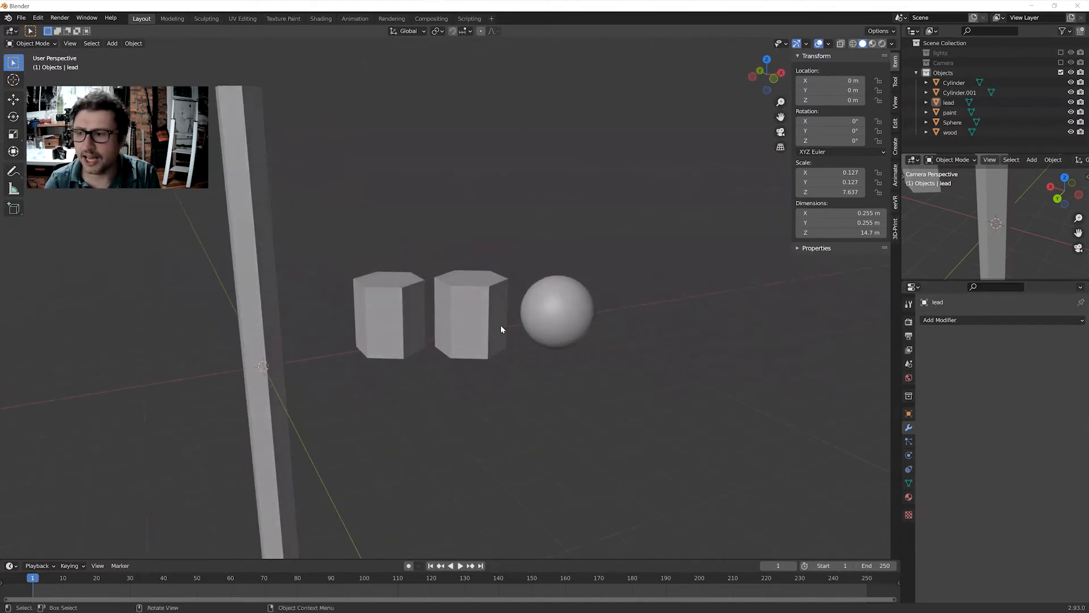
{"action": "left_click", "coordinate": [908, 498]}
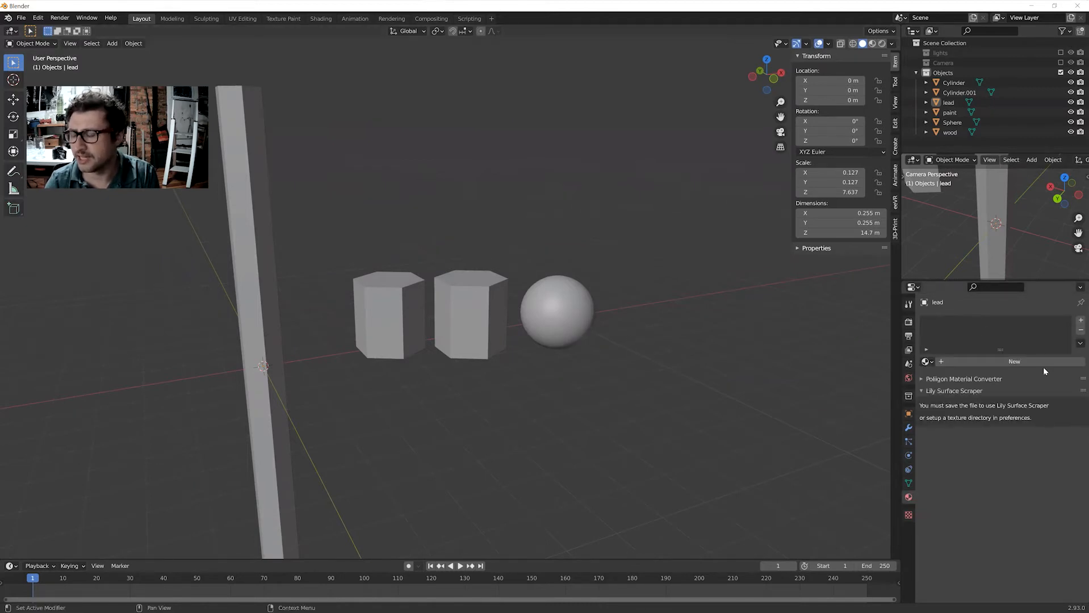
{"action": "left_click", "coordinate": [560, 312]}
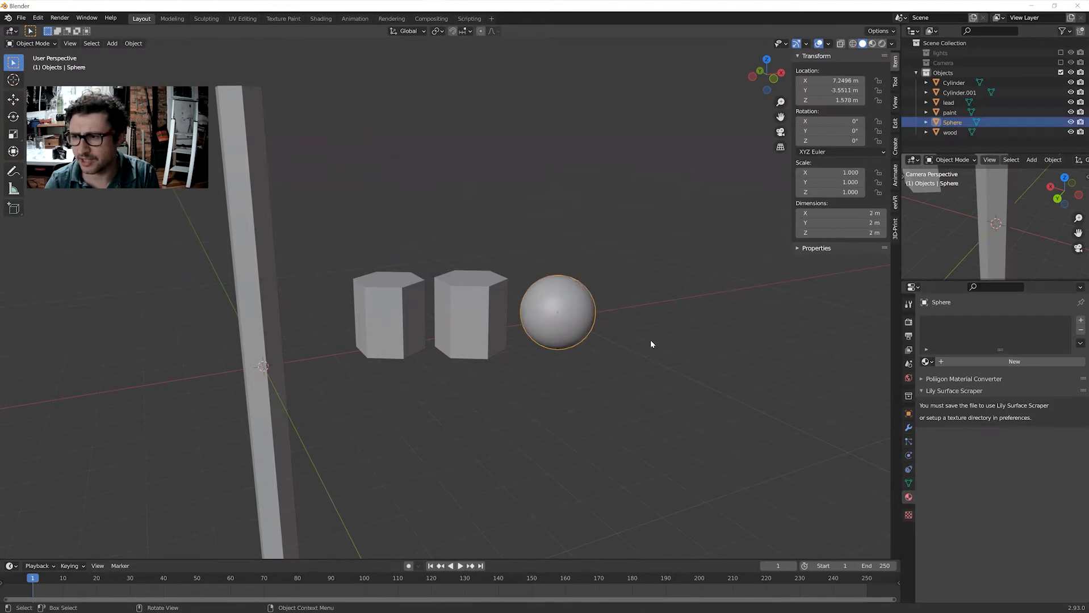
{"action": "left_click", "coordinate": [955, 362]}
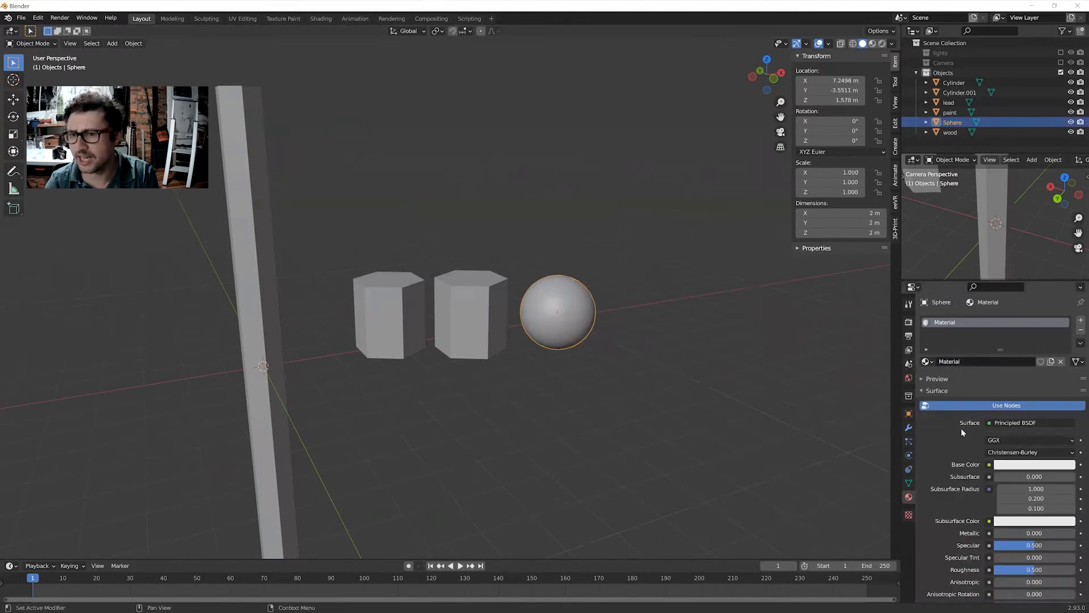
{"action": "scroll", "coordinate": [994, 455], "scroll_direction": "down", "scroll_amount": 3}
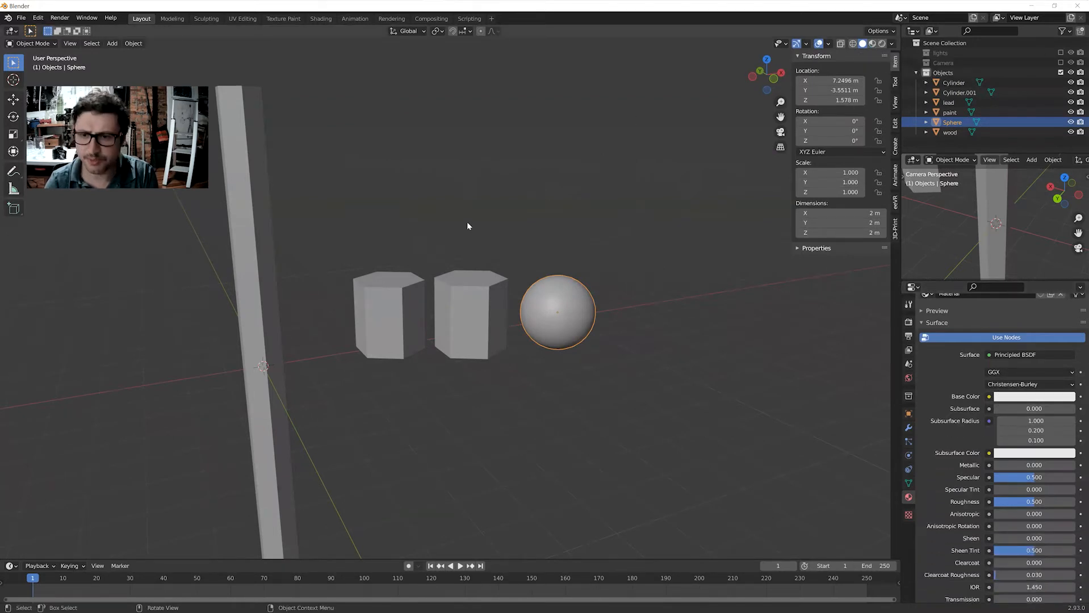
View the scene in wireframe shading, and switch the viewport to rendered shading.
{"action": "key", "text": "z"}
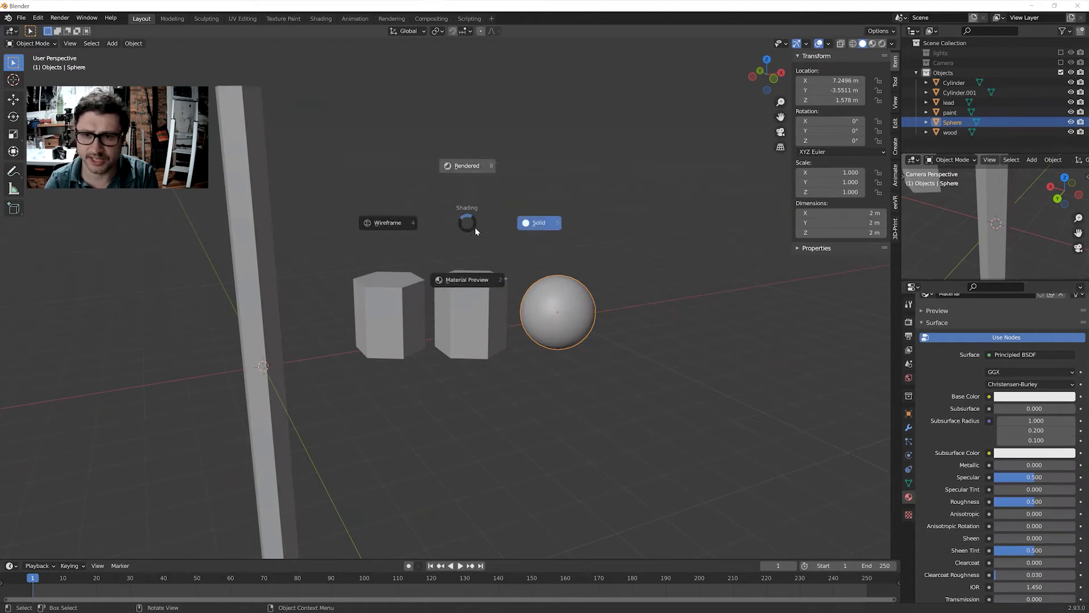
{"action": "left_click", "coordinate": [401, 223]}
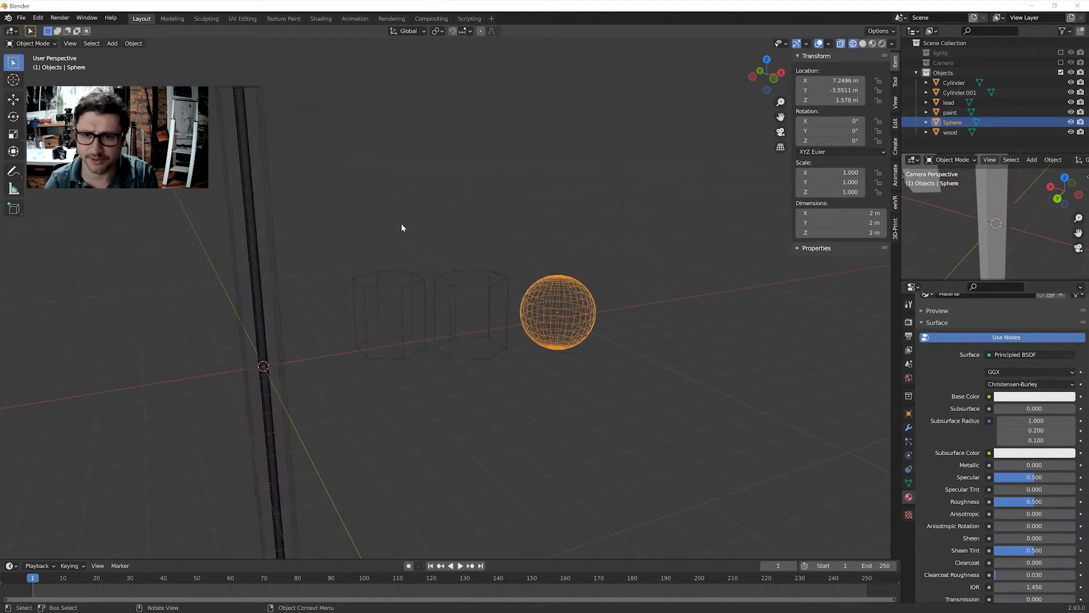
{"action": "key", "text": "z"}
{"action": "left_click", "coordinate": [410, 172]}
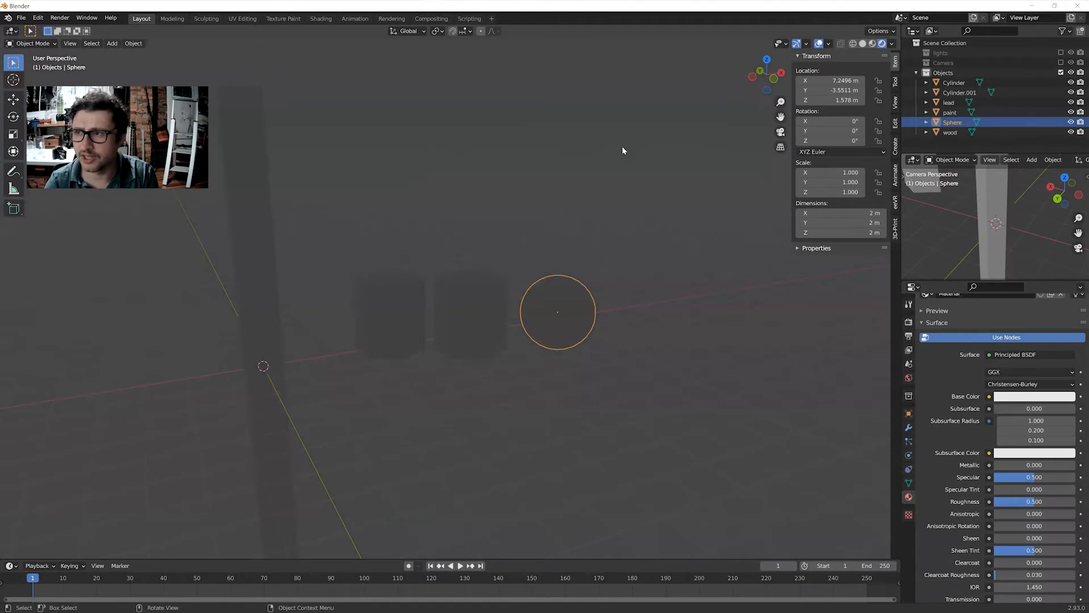
Enable the lights collection and exclude it again, and switch the viewport to Material Preview shading.
{"action": "left_click", "coordinate": [1060, 52]}
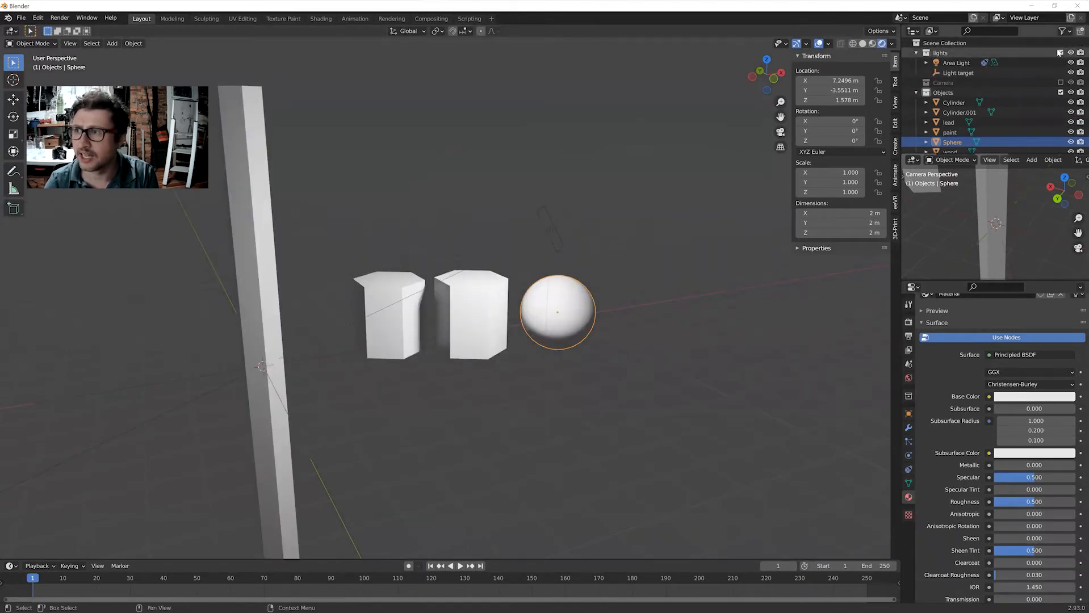
{"action": "left_click", "coordinate": [1060, 53]}
{"action": "key", "text": "z"}
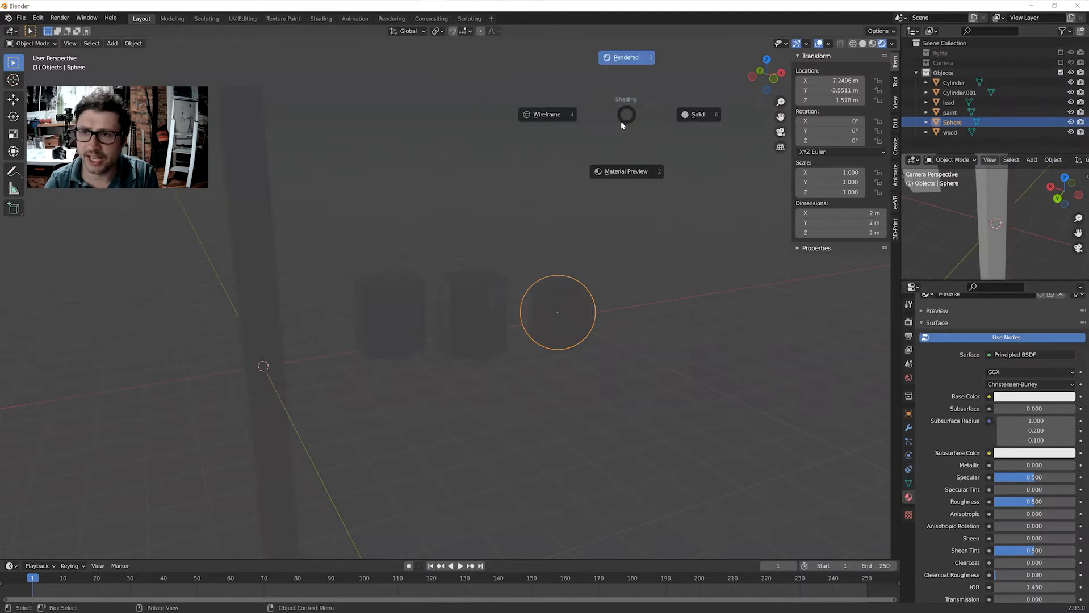
{"action": "left_click", "coordinate": [612, 180]}
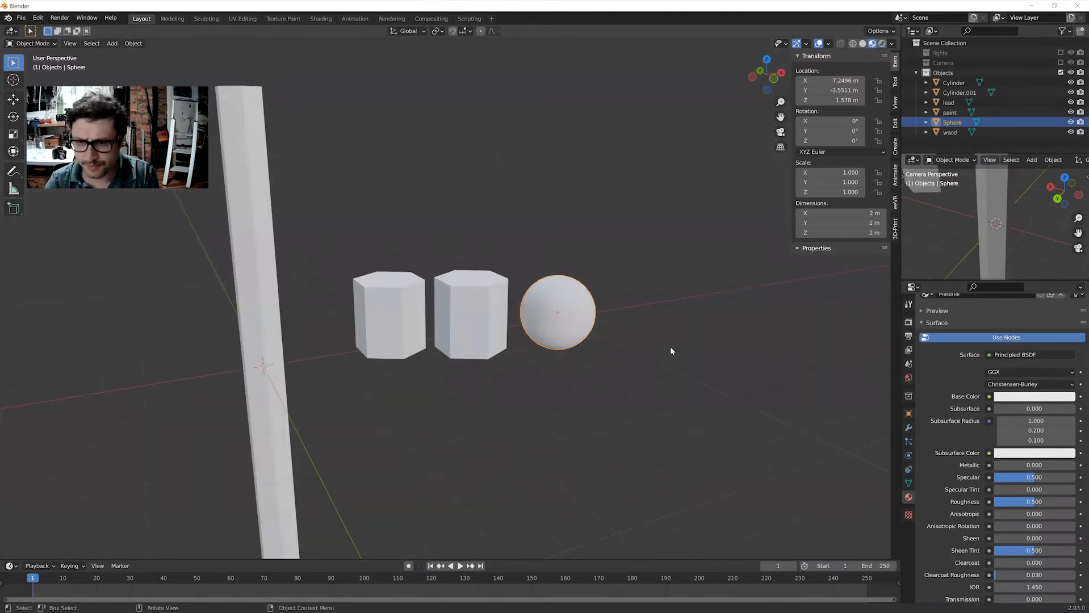
{"action": "middle_click_drag", "start_coordinate": [669, 347], "coordinate": [666, 345]}
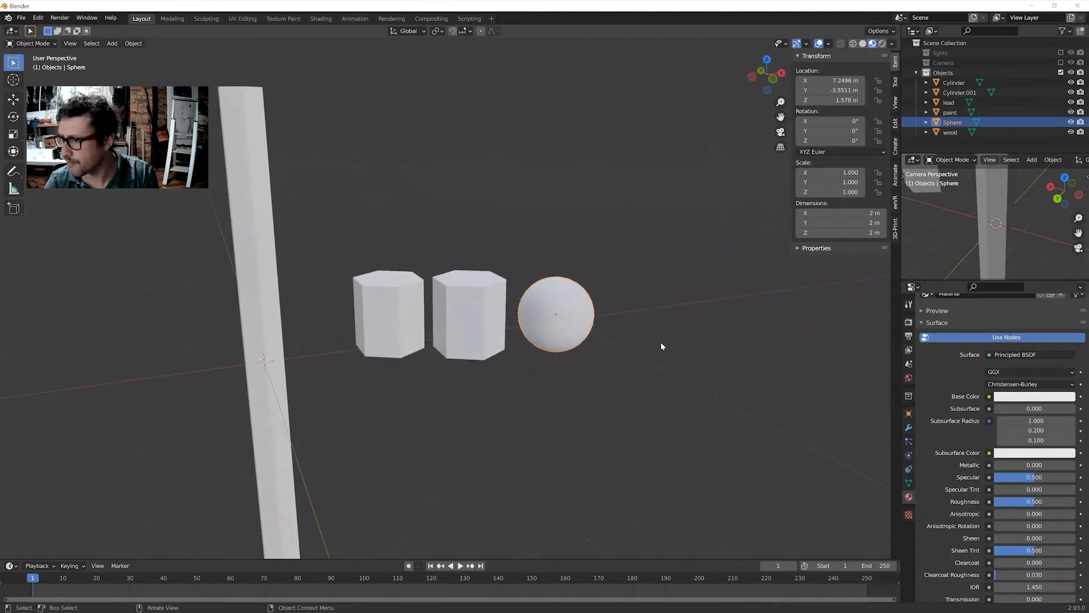
Give the sphere's material a pale yellow base color and set its Metallic value to 0.312.
{"action": "left_click", "coordinate": [1025, 397]}
{"action": "left_click", "coordinate": [1048, 295]}
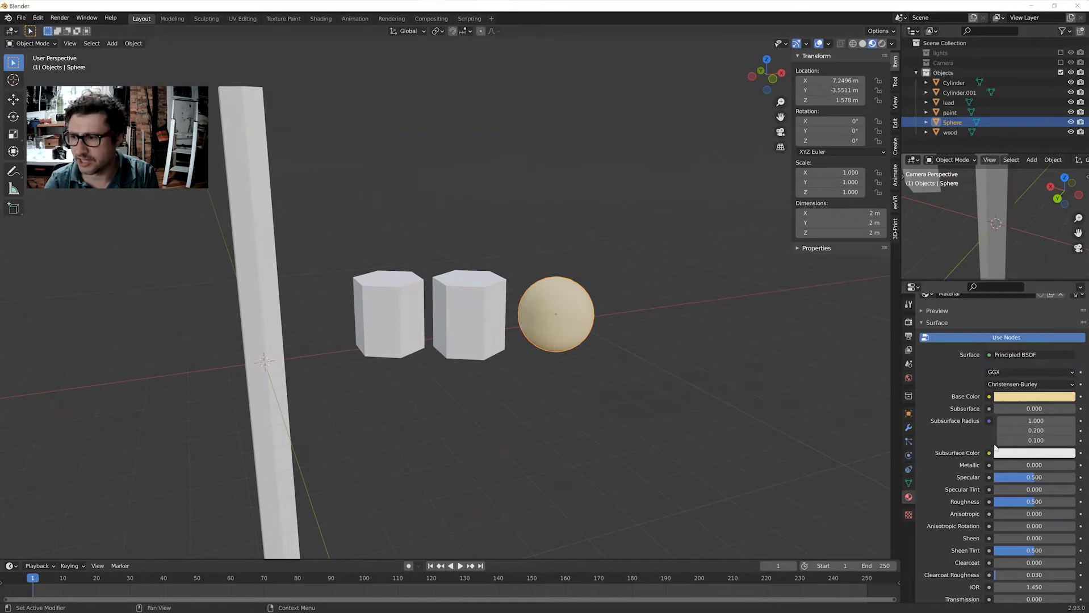
{"action": "mouse_move", "coordinate": [1006, 465]}
{"action": "left_mouse_down"}
{"action": "mouse_move", "coordinate": [1053, 465]}
{"action": "mouse_move", "coordinate": [1020, 466]}
{"action": "left_mouse_up"}
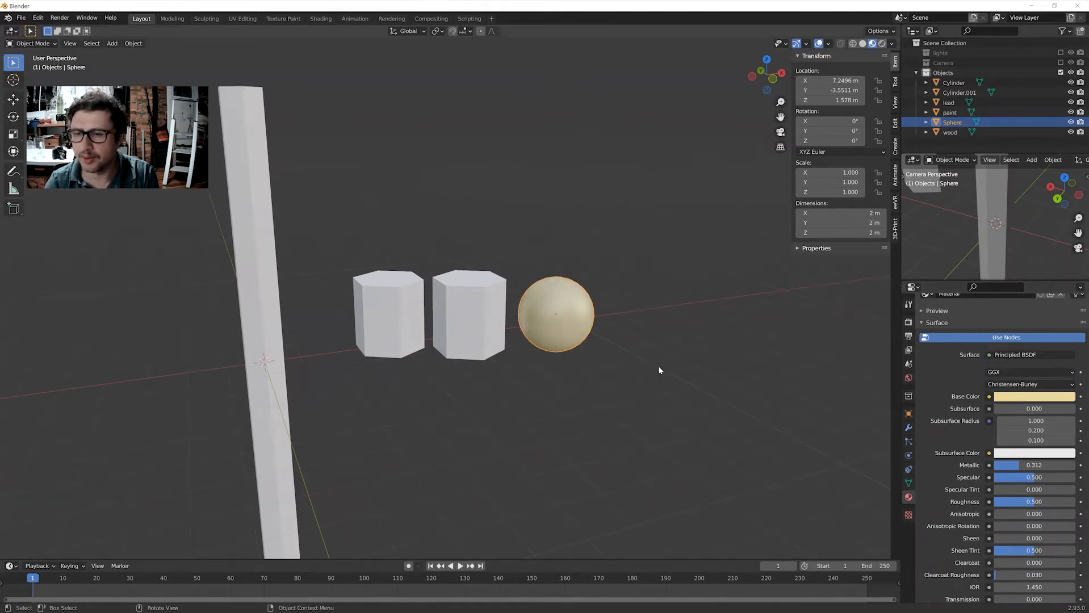
Remove the material slot from the sphere.
{"action": "scroll", "coordinate": [1029, 328], "scroll_direction": "up", "scroll_amount": 4}
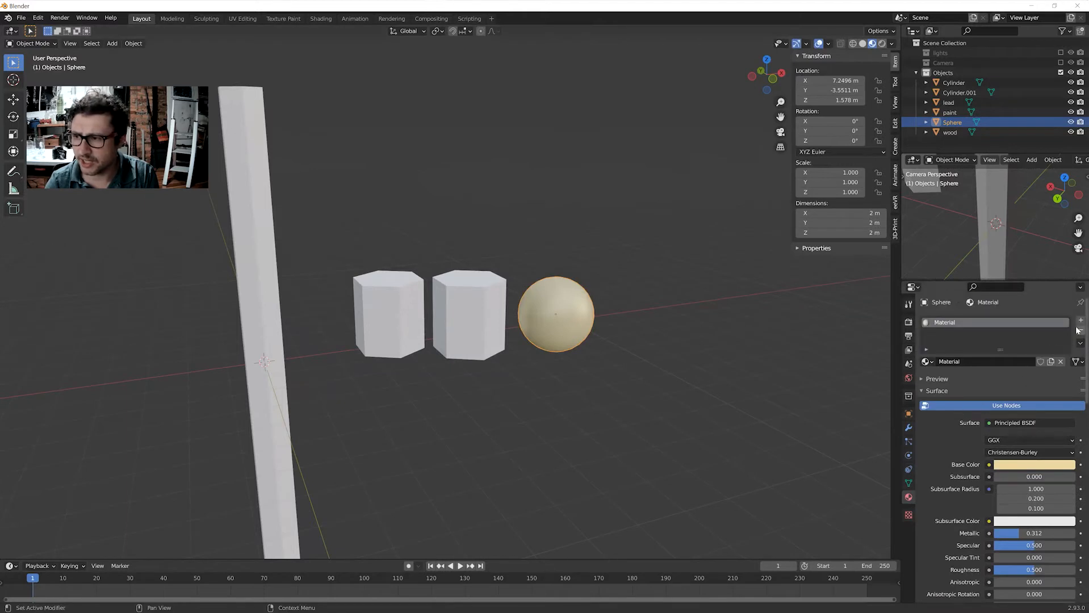
{"action": "left_click", "coordinate": [1080, 330]}
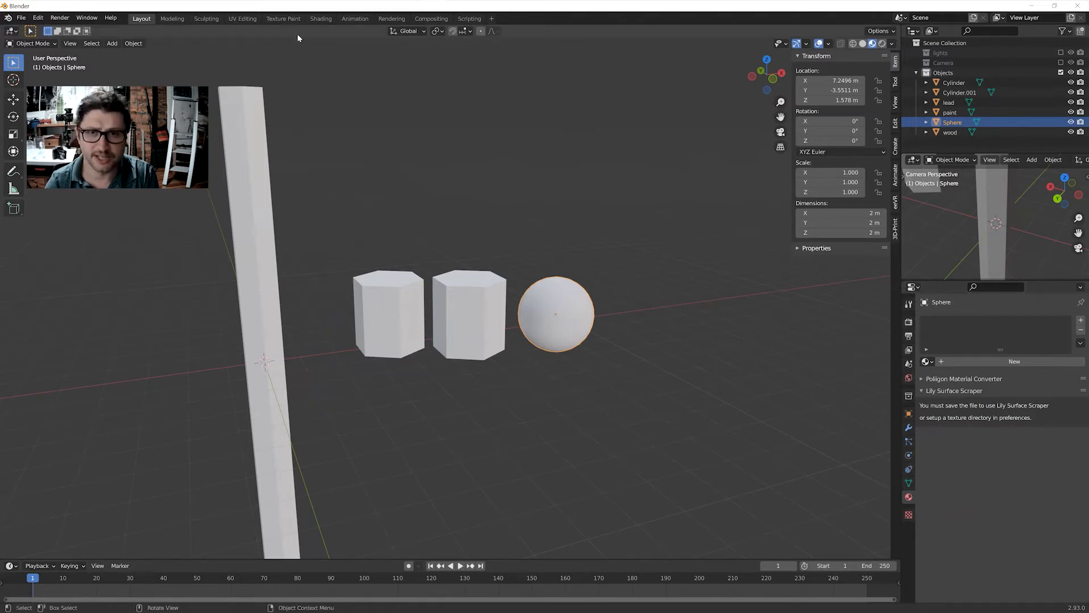
Switch to the Shading workspace and frame the two cylinders and the sphere in its viewport.
{"action": "left_click", "coordinate": [316, 19]}
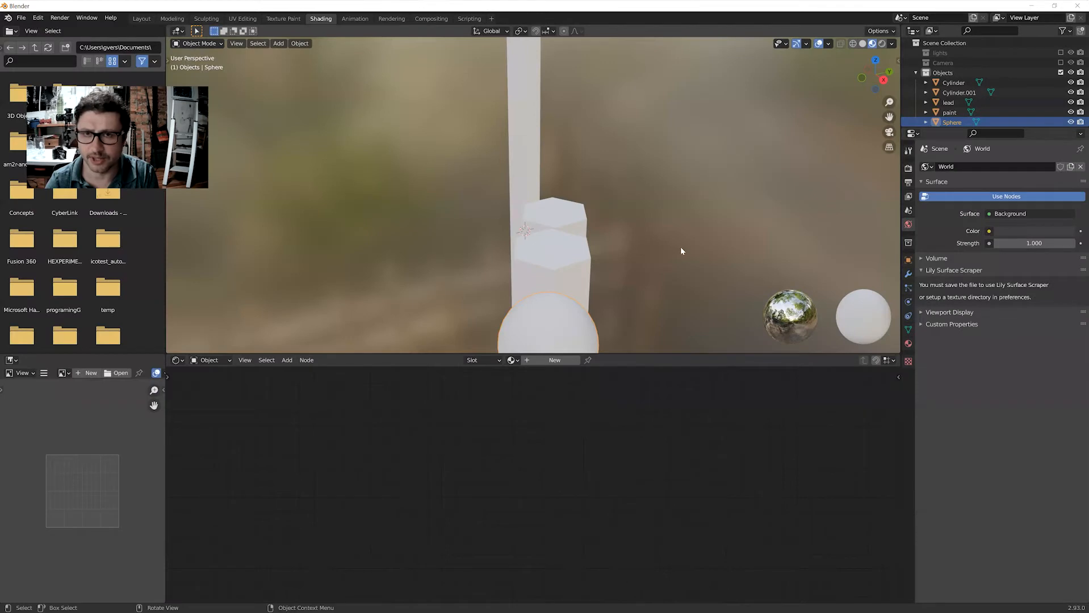
{"action": "middle_click_drag", "start_coordinate": [679, 247], "coordinate": [586, 235]}
{"action": "middle_click_drag", "start_coordinate": [430, 208], "coordinate": [323, 180]}
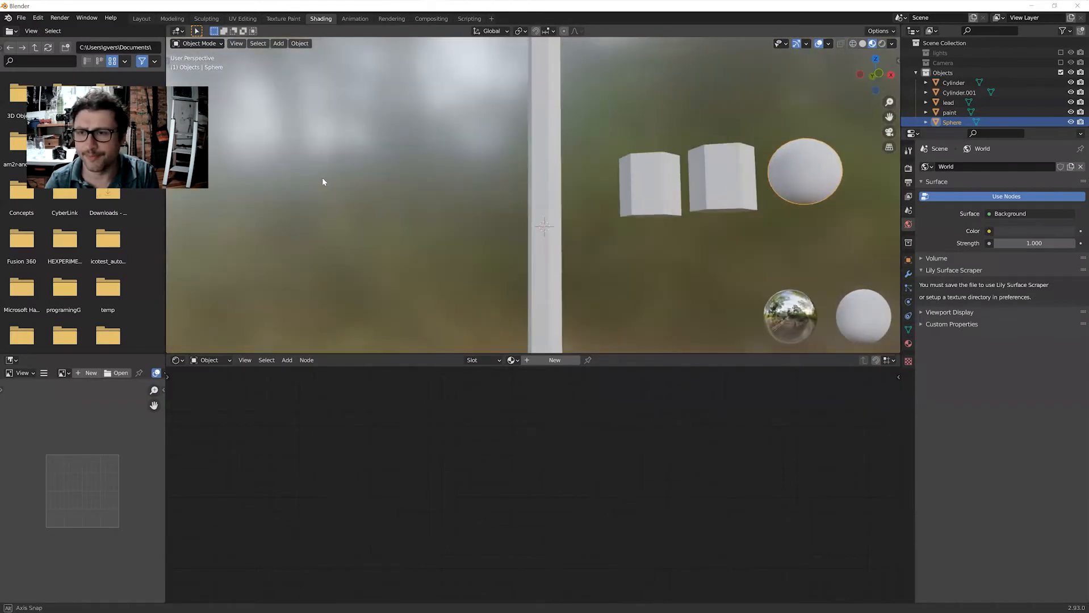
{"action": "middle_click_drag", "start_coordinate": [539, 198], "coordinate": [549, 213]}
{"action": "middle_click_drag", "start_coordinate": [647, 203], "coordinate": [493, 227], "text": "shift"}
{"action": "scroll", "coordinate": [496, 249], "scroll_direction": "up", "scroll_amount": 3}
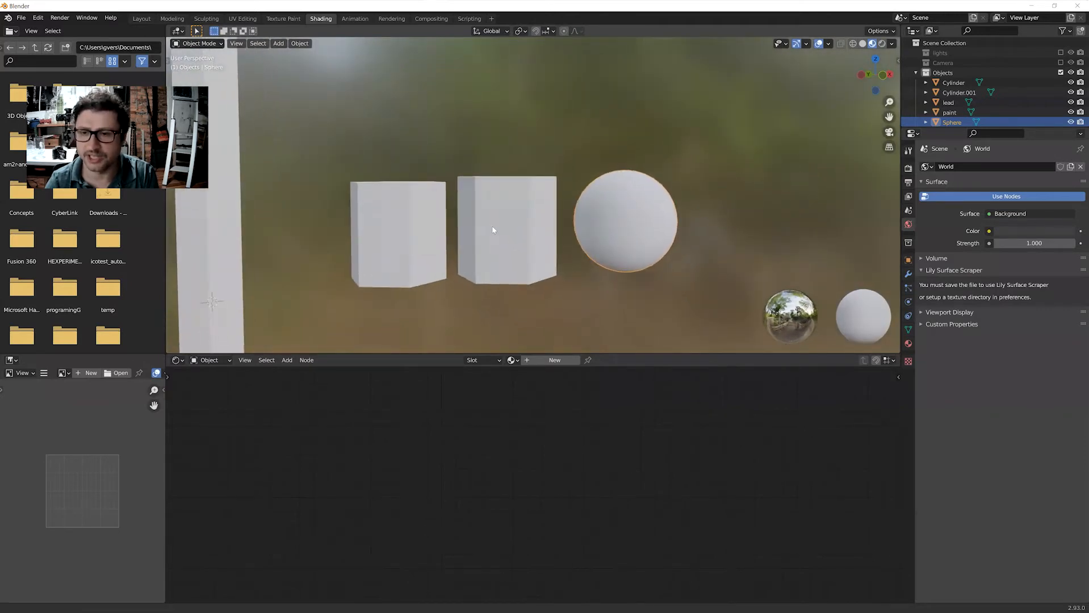
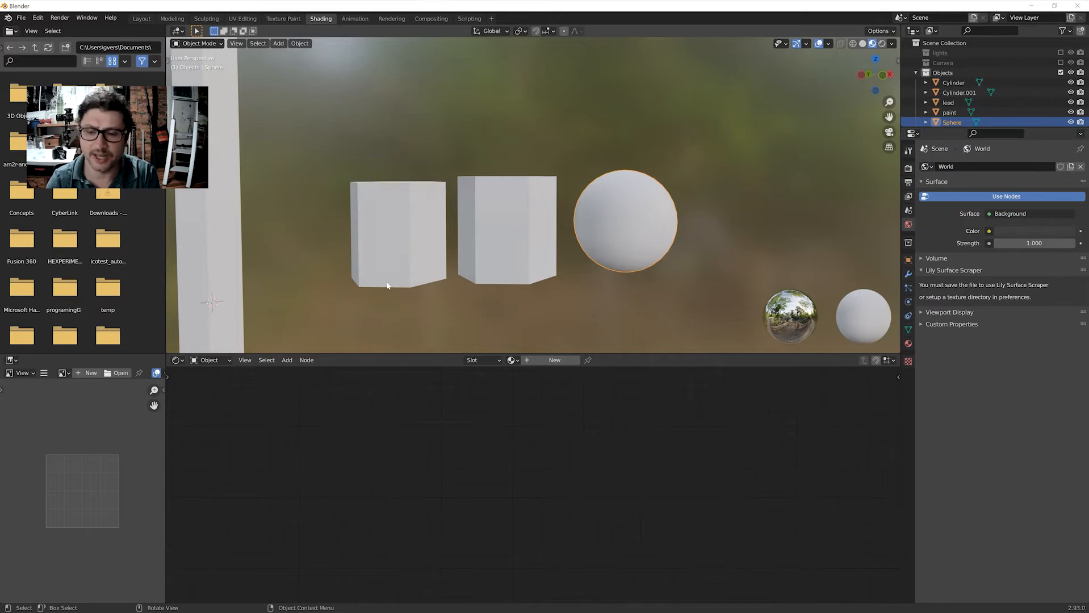
{"action": "middle_click_drag", "start_coordinate": [408, 289], "coordinate": [421, 297]}
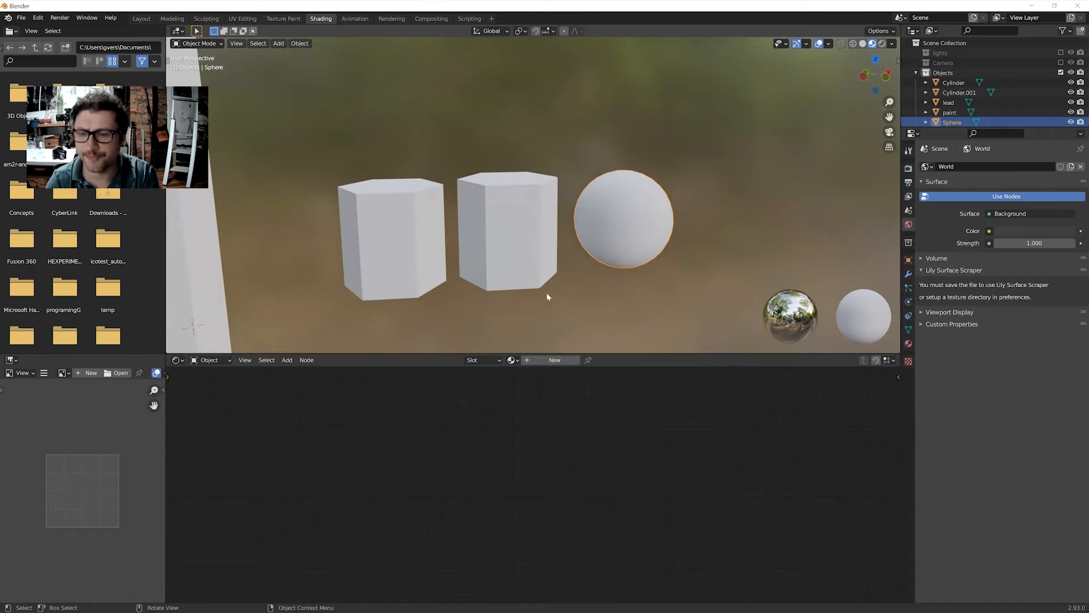
{"action": "middle_click_drag", "start_coordinate": [591, 293], "coordinate": [535, 294]}
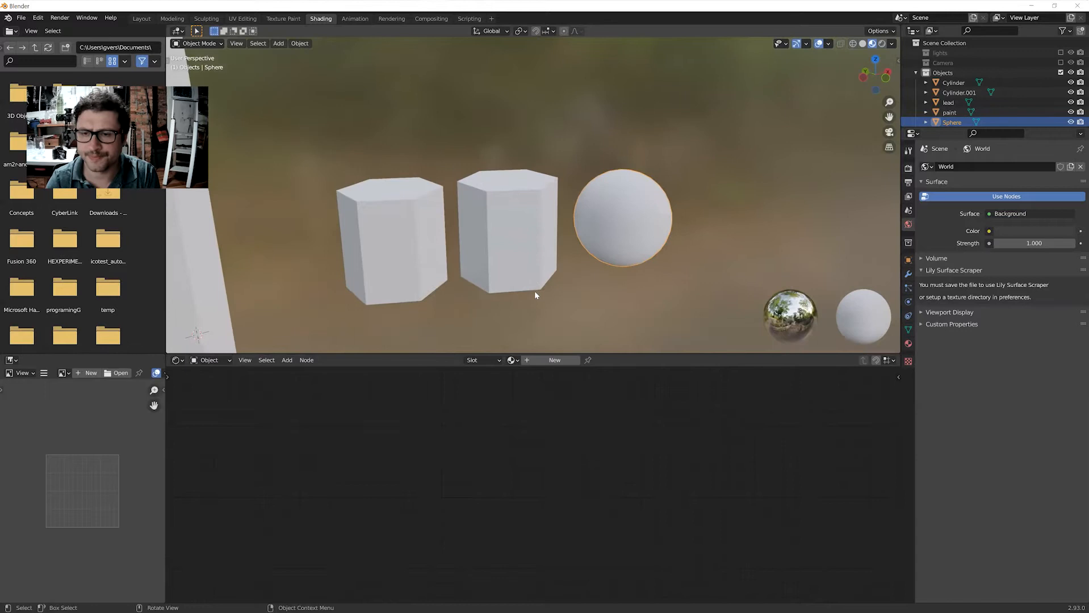
Select the cylinder nearest the pencil, show its material properties and create a new material with its full node setup in view.
{"action": "left_click", "coordinate": [417, 274]}
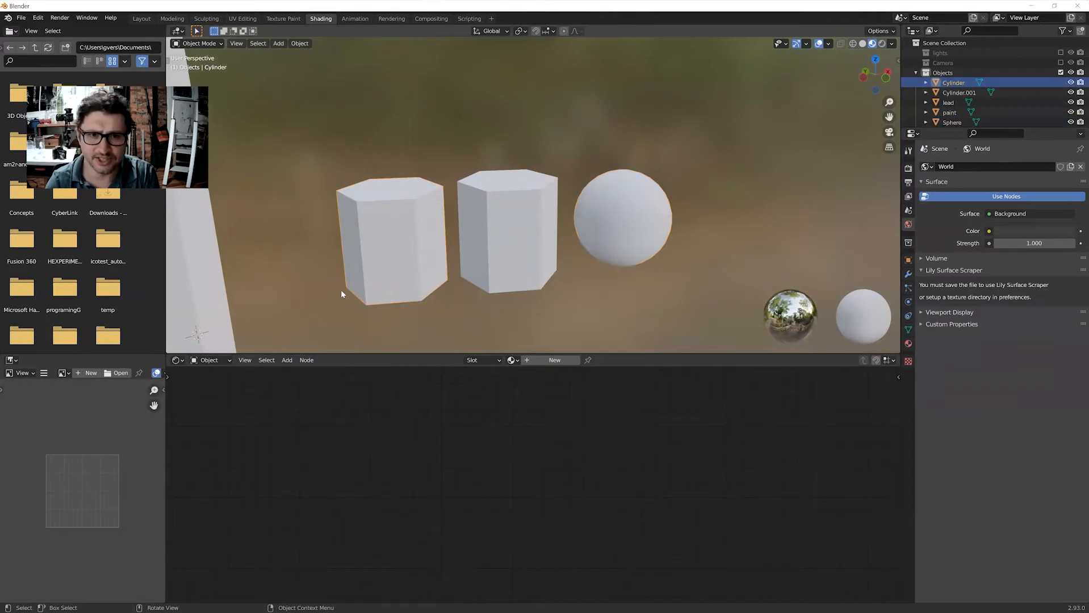
{"action": "middle_click_drag", "start_coordinate": [342, 293], "coordinate": [330, 275]}
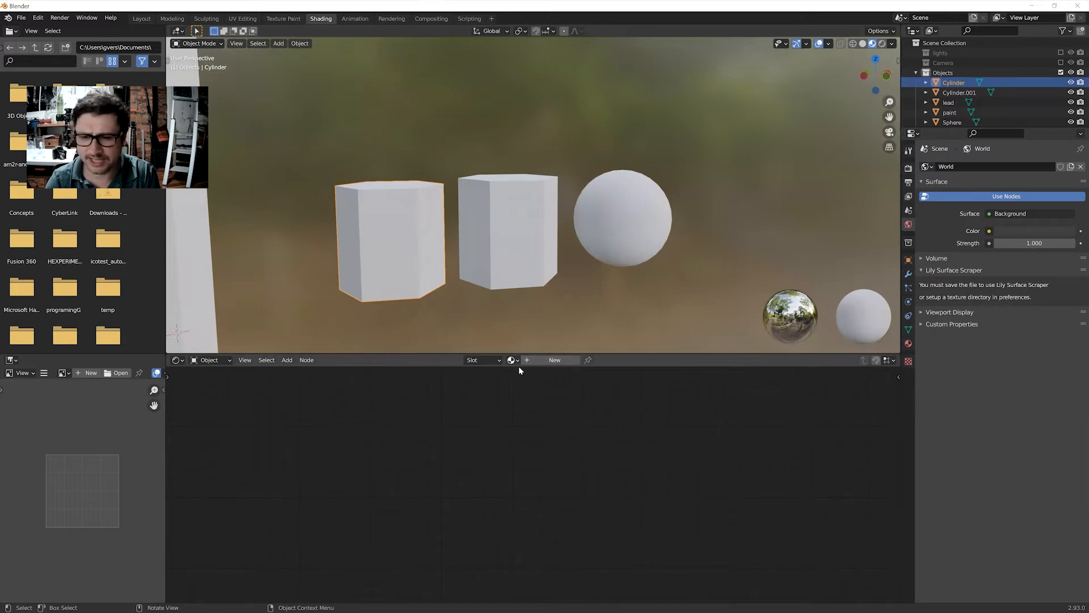
{"action": "left_click", "coordinate": [909, 343]}
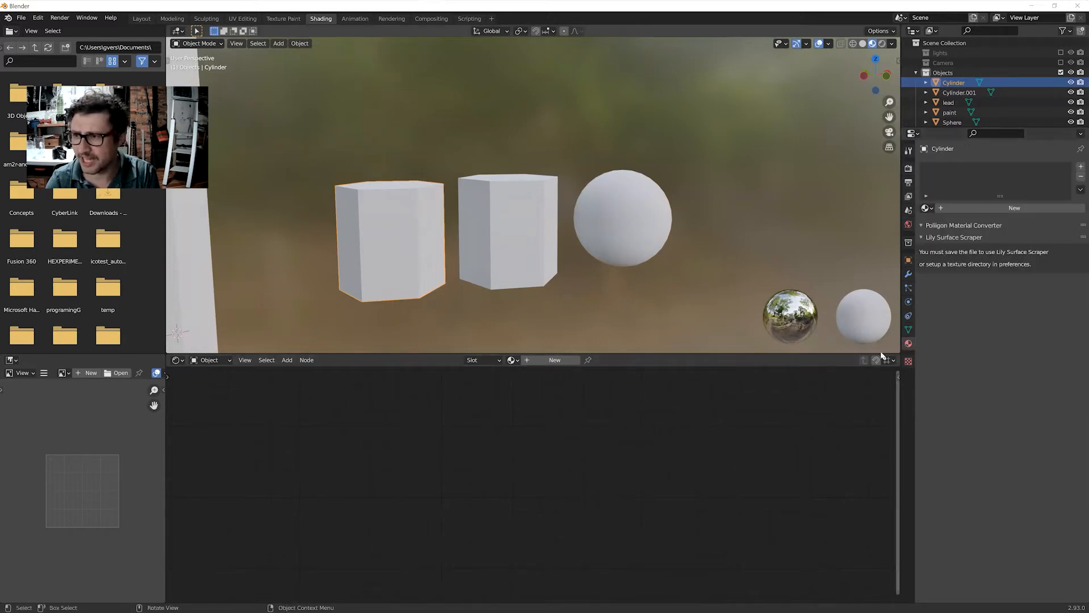
{"action": "left_click", "coordinate": [553, 361]}
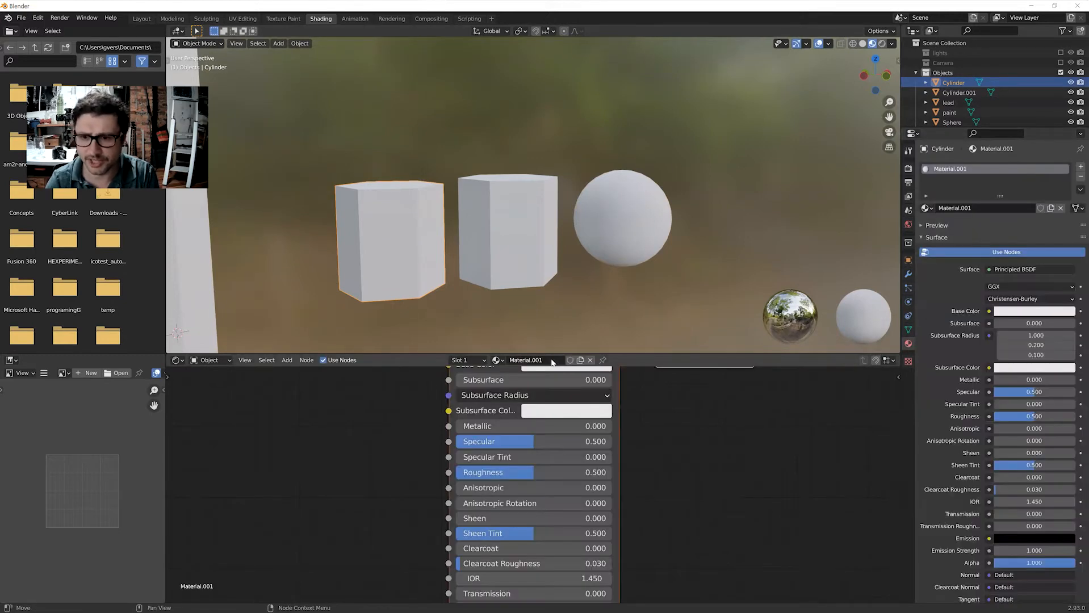
{"action": "scroll", "coordinate": [679, 418], "scroll_direction": "down", "scroll_amount": 3}
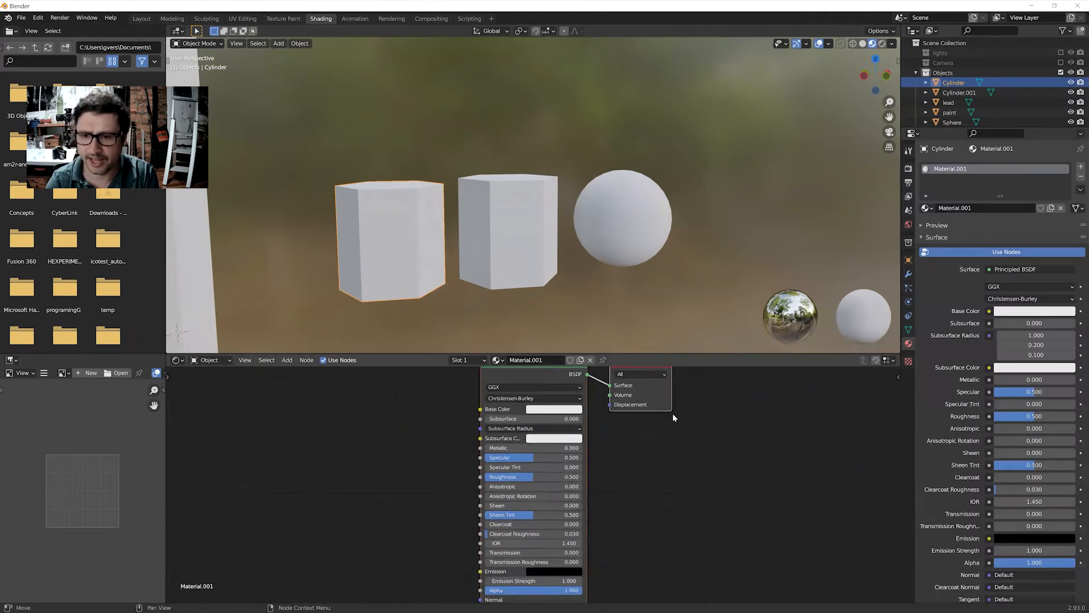
{"action": "scroll", "coordinate": [670, 410], "scroll_direction": "down", "scroll_amount": 2}
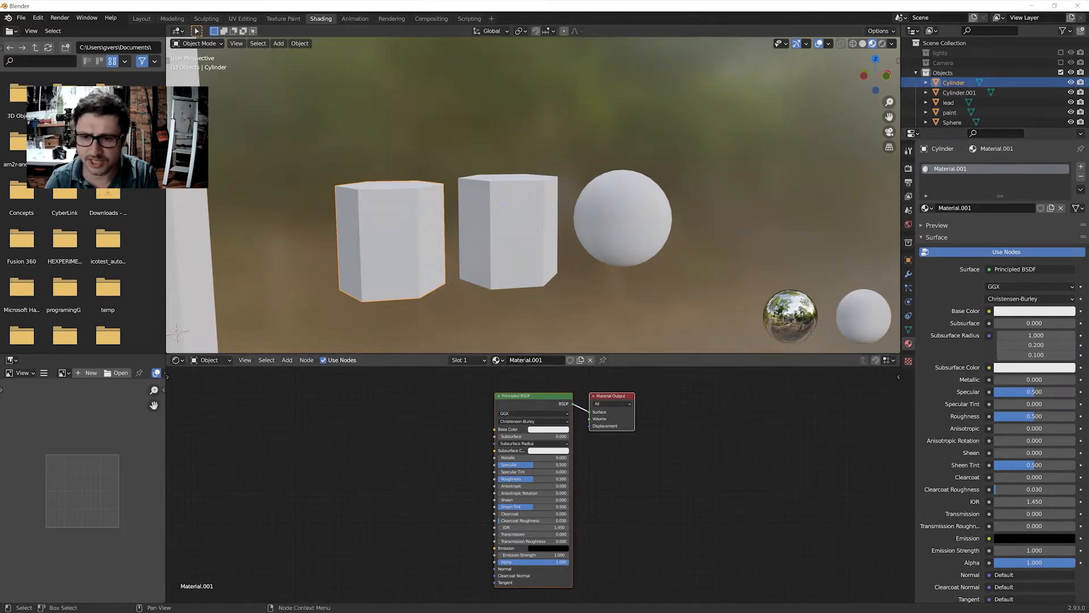
Rename the cylinder's new material as paint.
{"action": "left_click", "coordinate": [524, 361]}
{"action": "type", "text": "paint"}
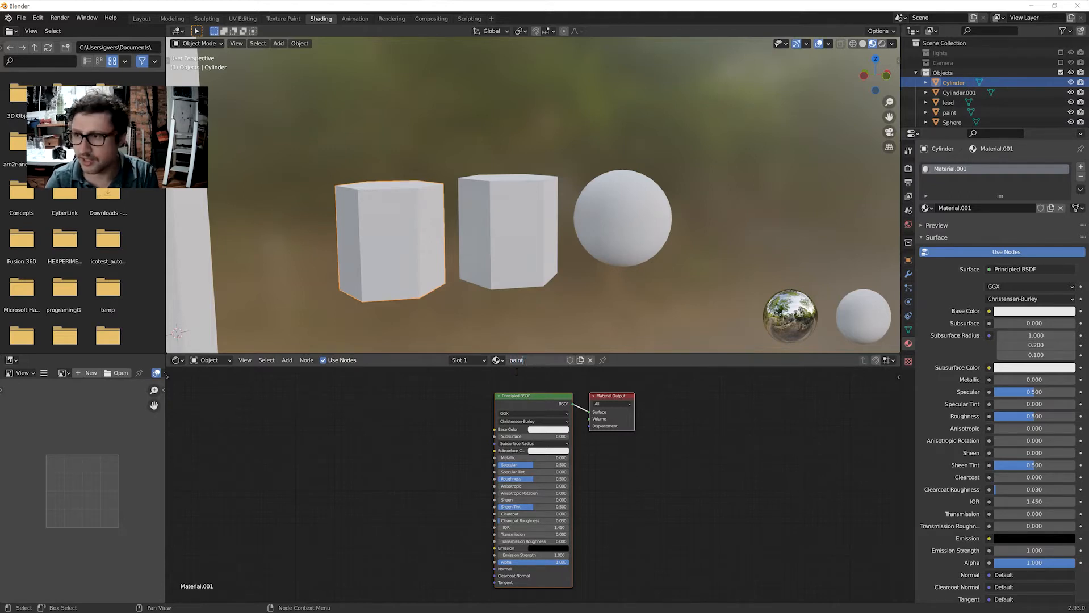
{"action": "key", "text": "Return"}
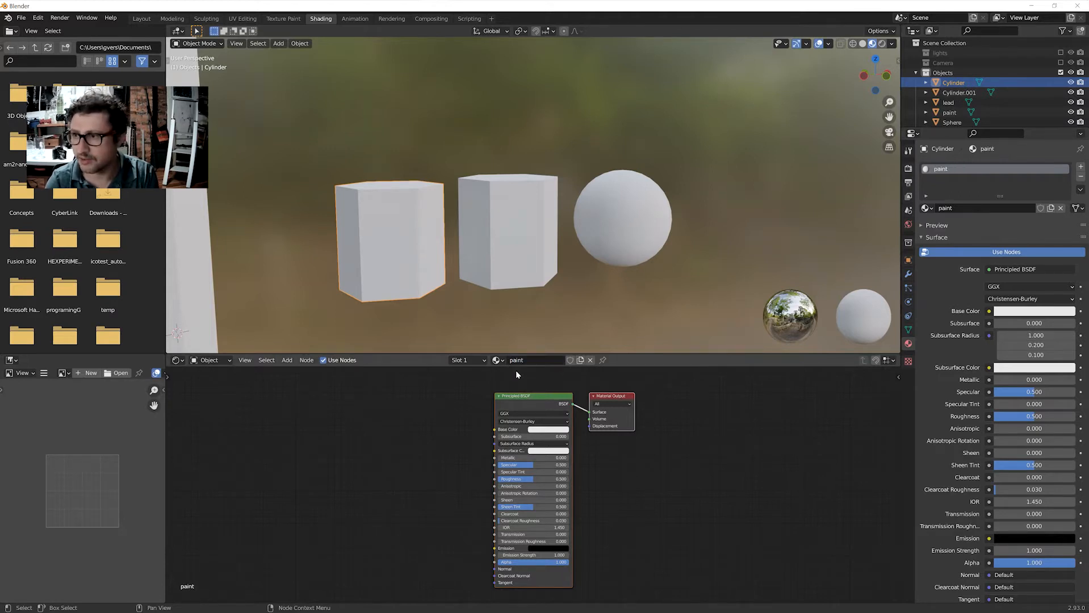
Set the base color of the paint material's Principled BSDF node to a saturated yellow-orange.
{"action": "scroll", "coordinate": [536, 410], "scroll_direction": "up", "scroll_amount": 2}
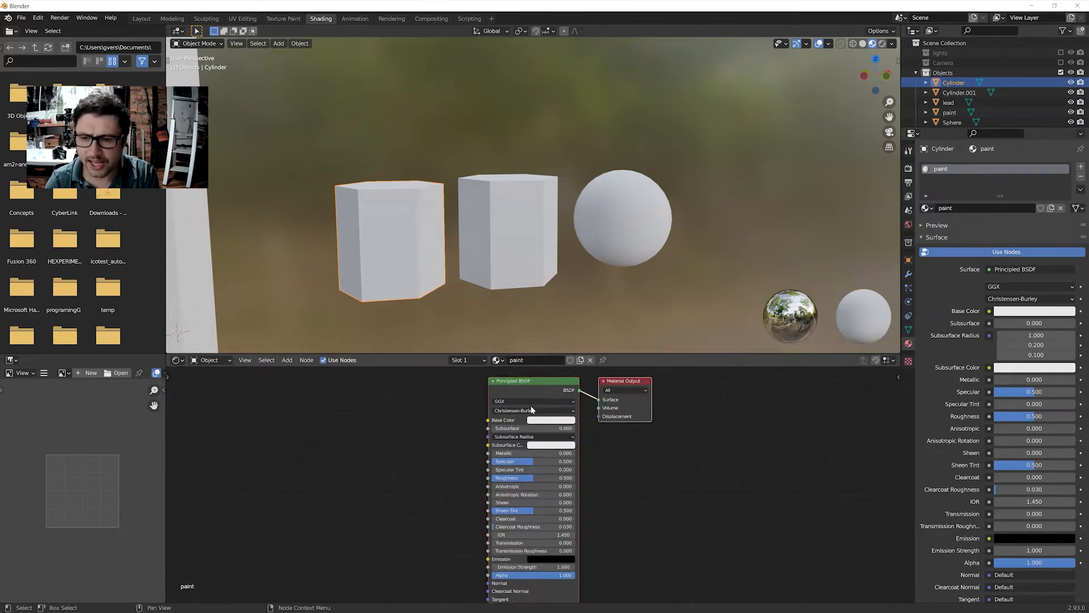
{"action": "scroll", "coordinate": [532, 410], "scroll_direction": "down", "scroll_amount": 1}
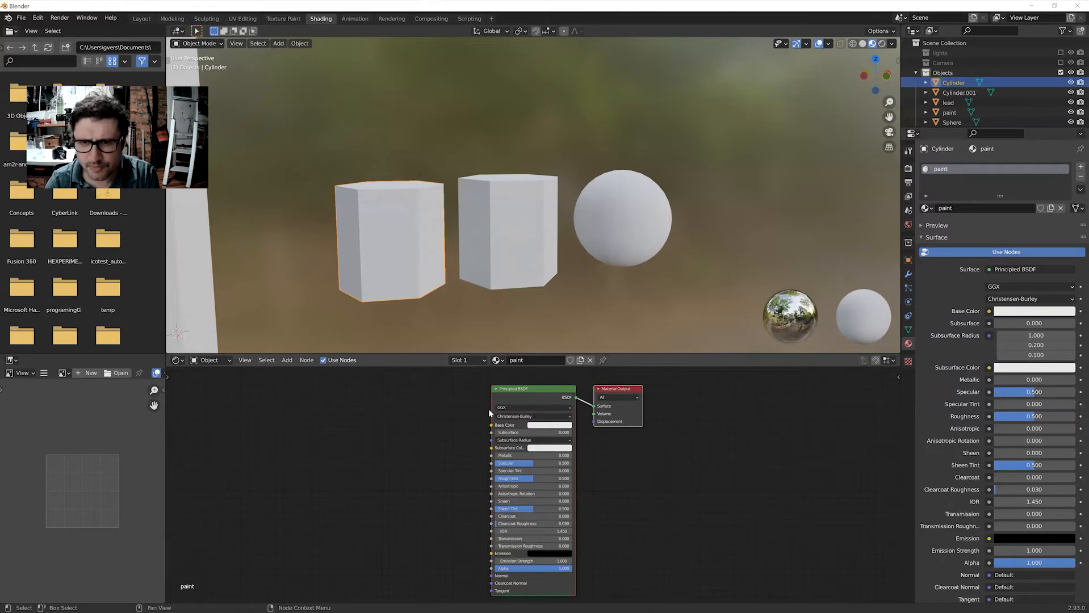
{"action": "left_click", "coordinate": [547, 426]}
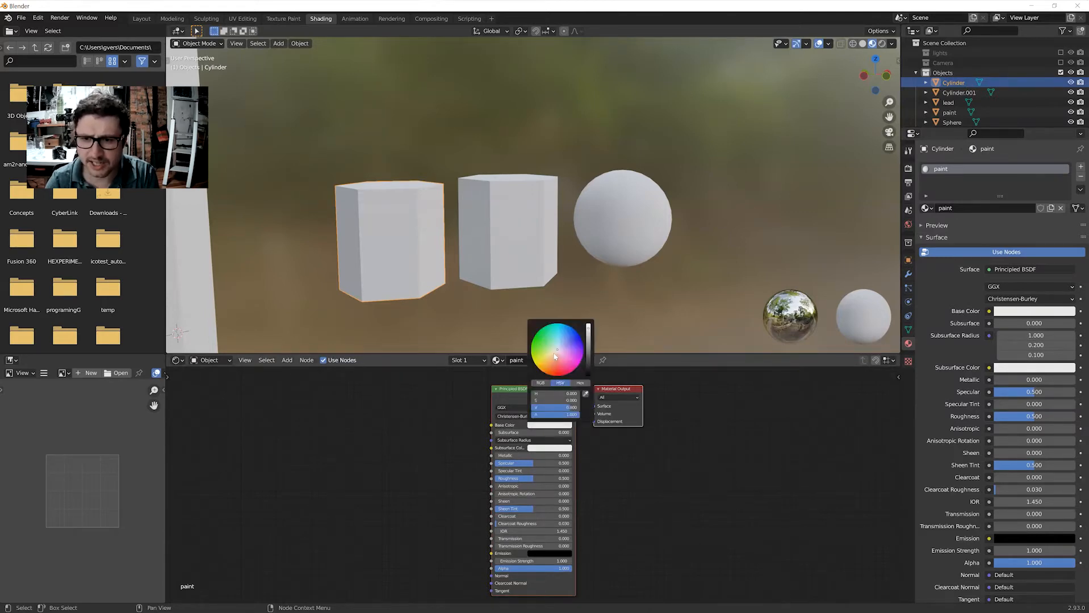
{"action": "mouse_move", "coordinate": [555, 356]}
{"action": "left_mouse_down"}
{"action": "mouse_move", "coordinate": [536, 361]}
{"action": "mouse_move", "coordinate": [543, 368]}
{"action": "left_mouse_up"}
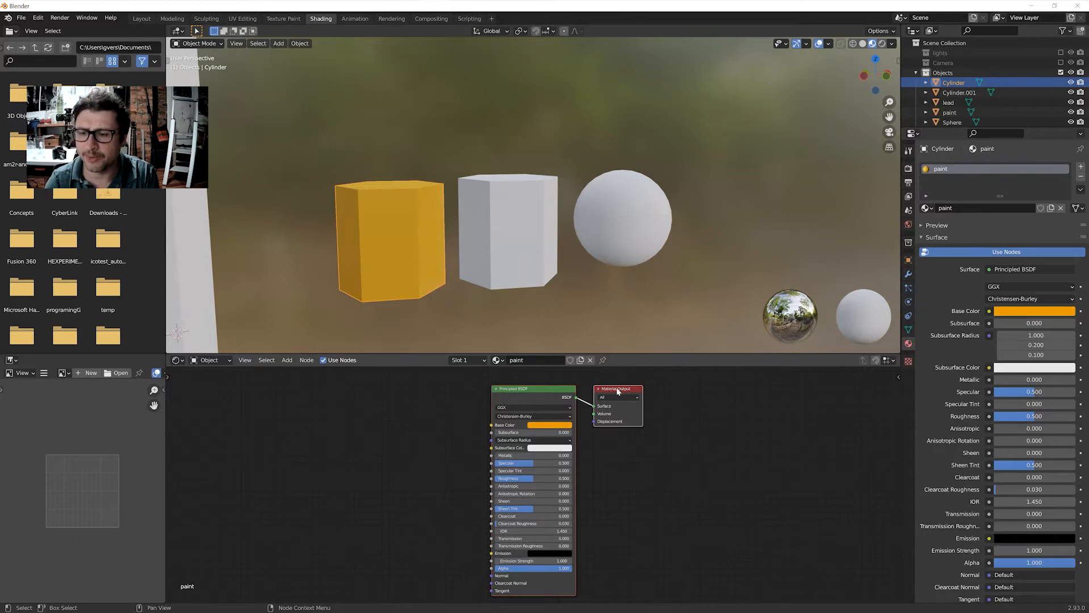
Move the Material Output node farther away from the Principled BSDF node to lengthen the link between them.
{"action": "mouse_move", "coordinate": [618, 392]}
{"action": "left_mouse_down"}
{"action": "mouse_move", "coordinate": [661, 390]}
{"action": "mouse_move", "coordinate": [628, 388]}
{"action": "left_mouse_up"}
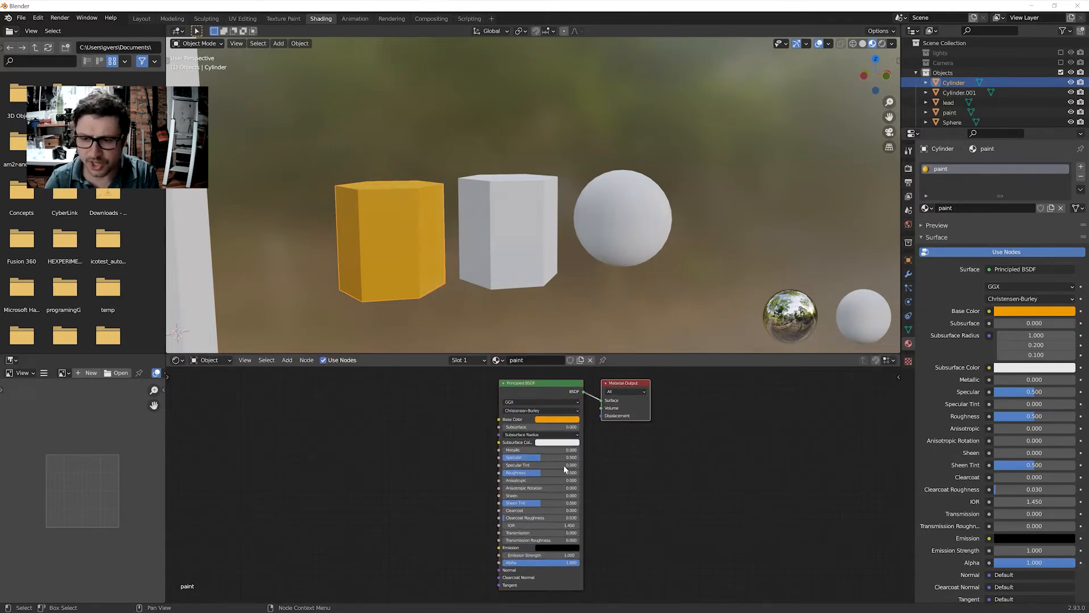
{"action": "middle_click_drag", "start_coordinate": [466, 294], "coordinate": [539, 290]}
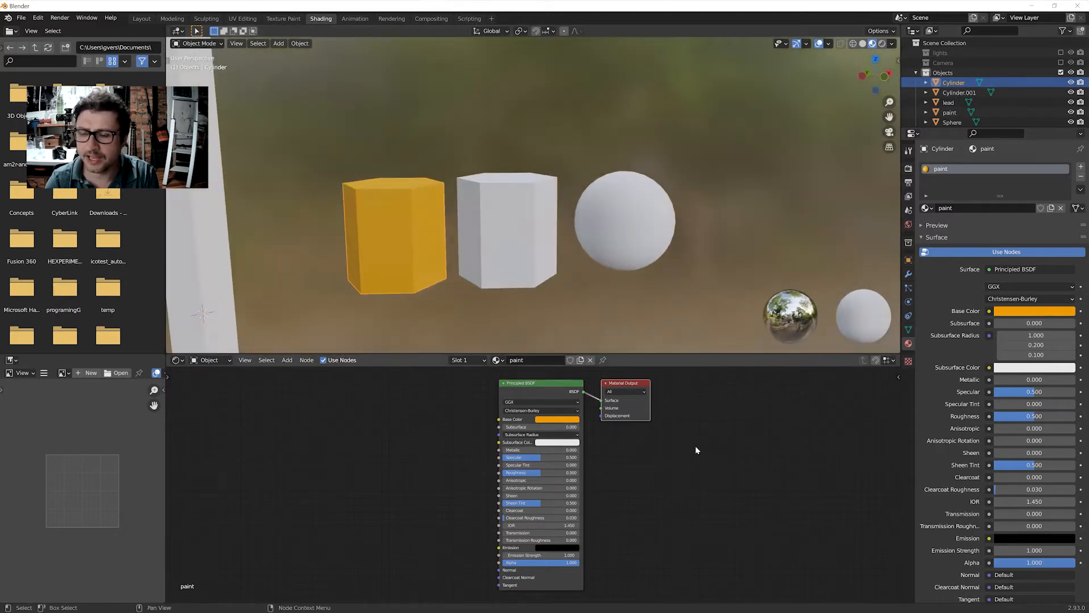
{"action": "middle_click_drag", "start_coordinate": [695, 446], "coordinate": [579, 392]}
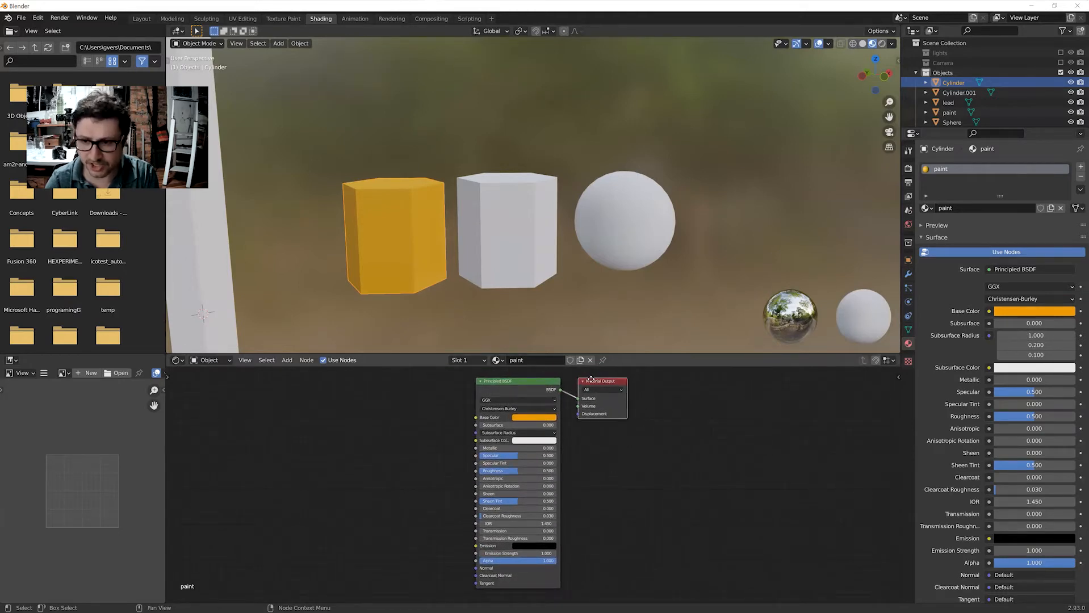
{"action": "left_click_drag", "start_coordinate": [592, 380], "coordinate": [638, 392]}
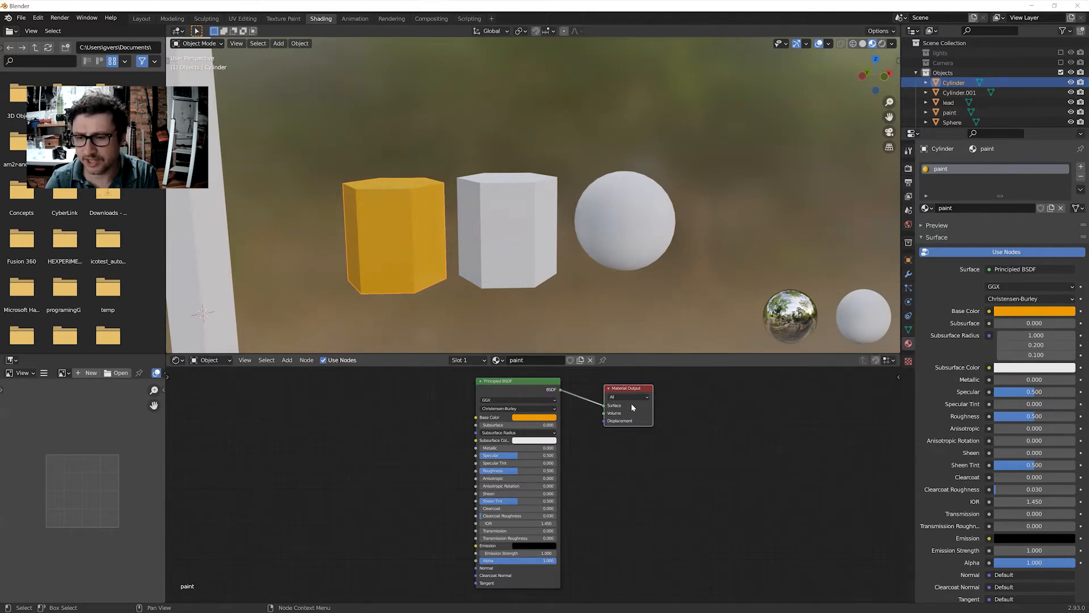
{"action": "left_click_drag", "start_coordinate": [630, 390], "coordinate": [663, 383]}
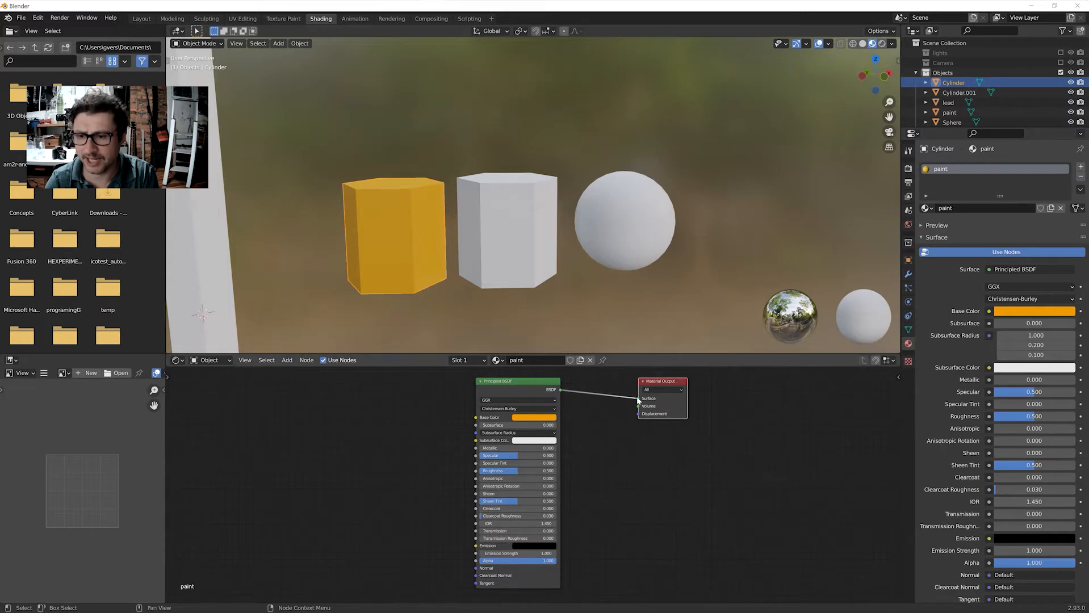
Disconnect the Principled BSDF from the Material Output's Surface input, inspect the cylinder, and reconnect BSDF to Surface.
{"action": "left_click_drag", "start_coordinate": [637, 397], "coordinate": [599, 389]}
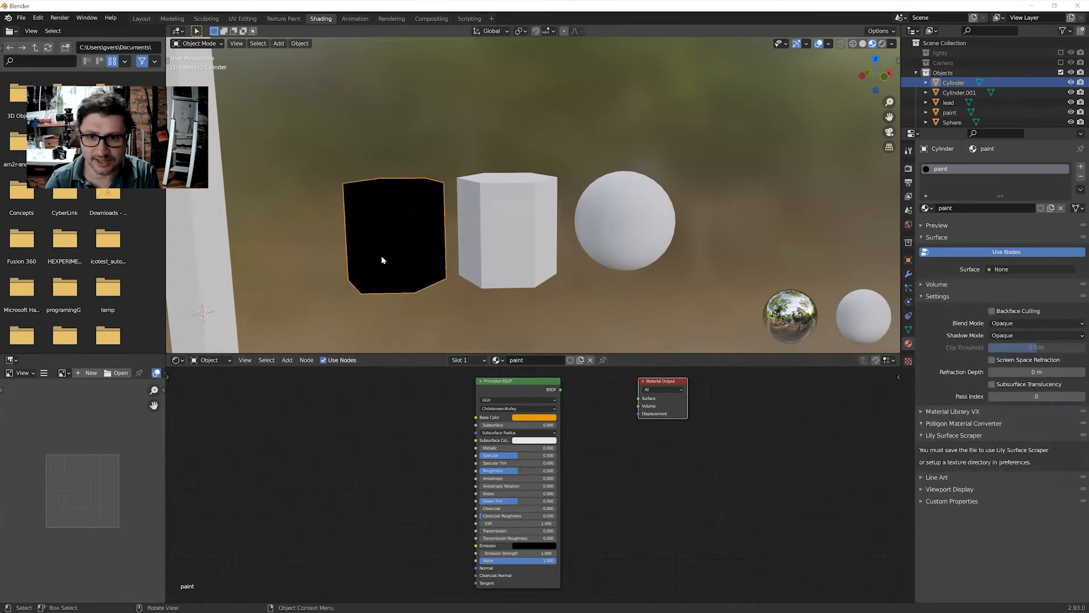
{"action": "middle_click_drag", "start_coordinate": [382, 261], "coordinate": [513, 283]}
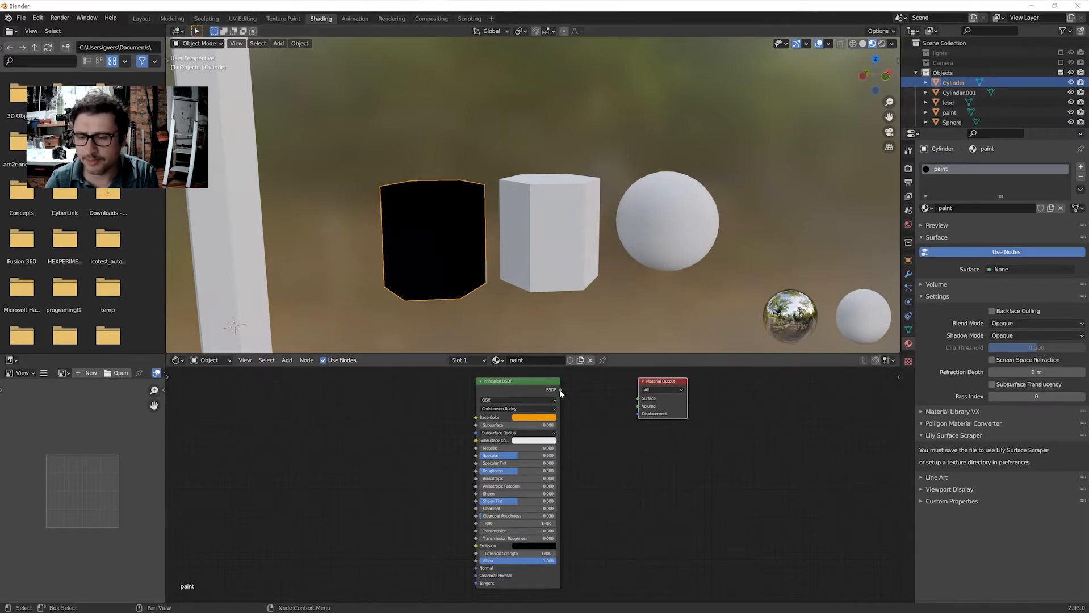
{"action": "left_click_drag", "start_coordinate": [560, 389], "coordinate": [638, 399]}
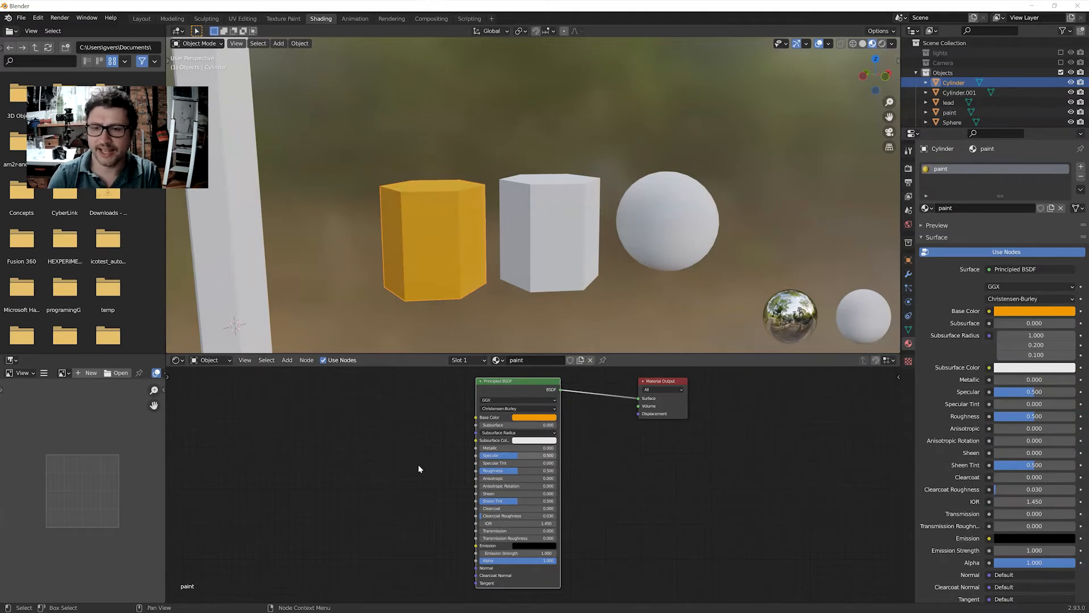
Add a Glass BSDF node to the paint material and connect its BSDF output to the Material Output's Surface input.
{"action": "key", "text": "shift+a"}
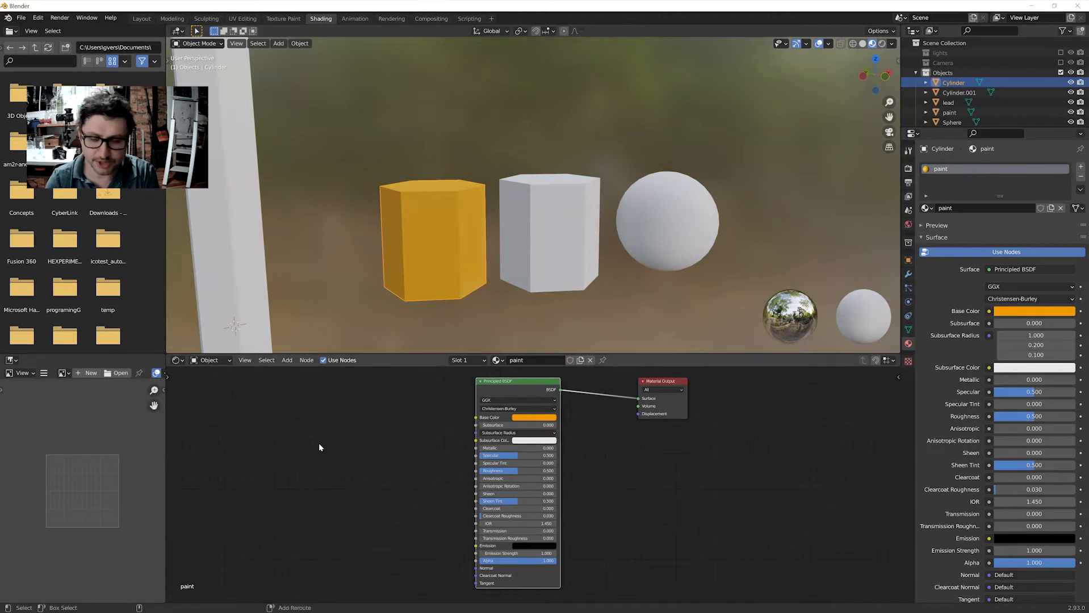
{"action": "key", "text": "shift+a"}
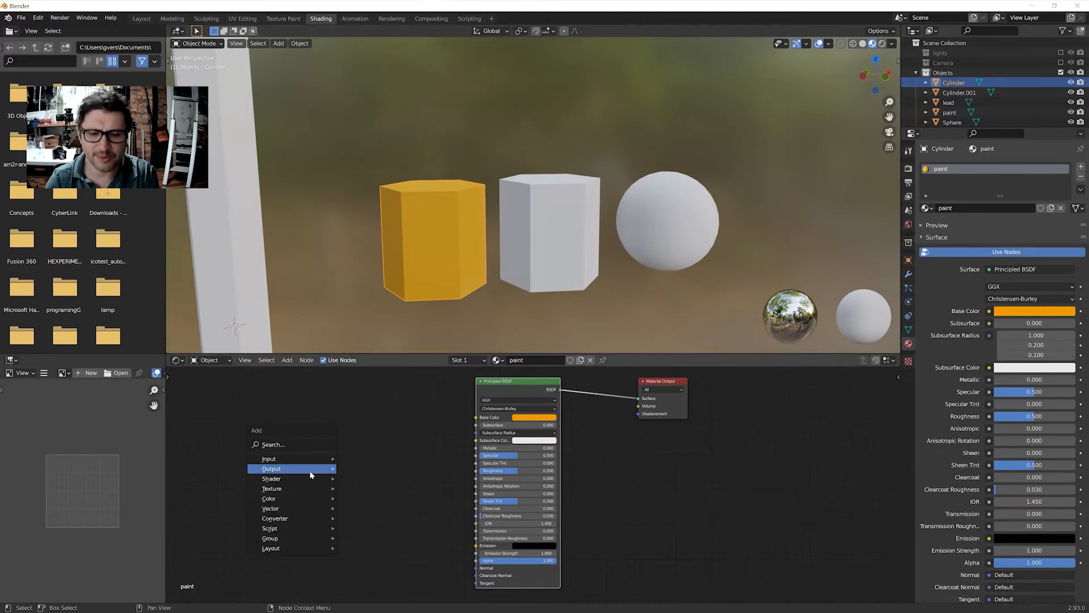
{"action": "mouse_move", "coordinate": [318, 511]}
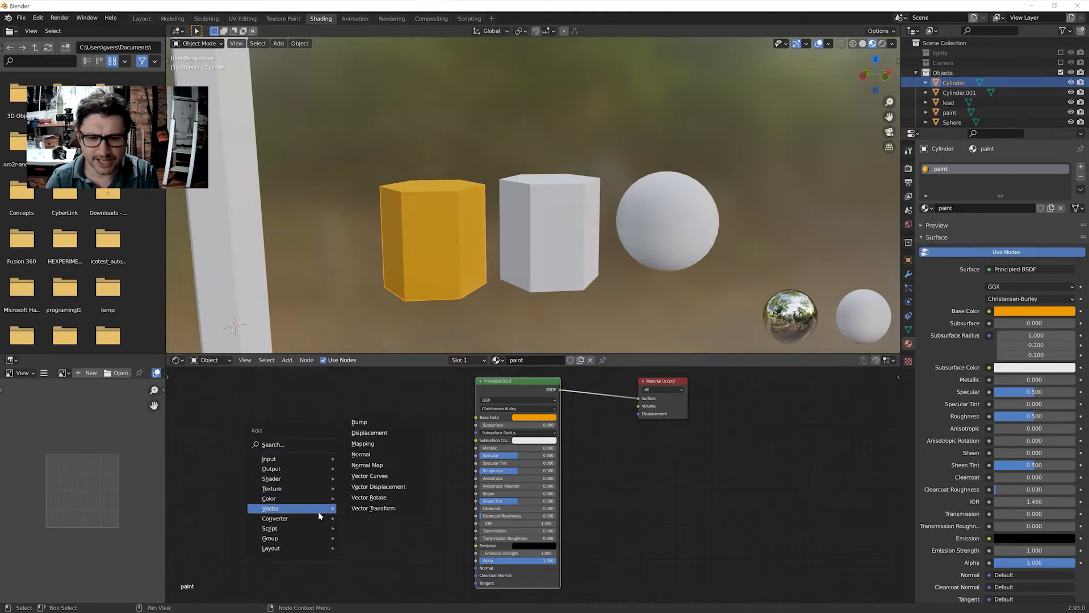
{"action": "left_click", "coordinate": [290, 446]}
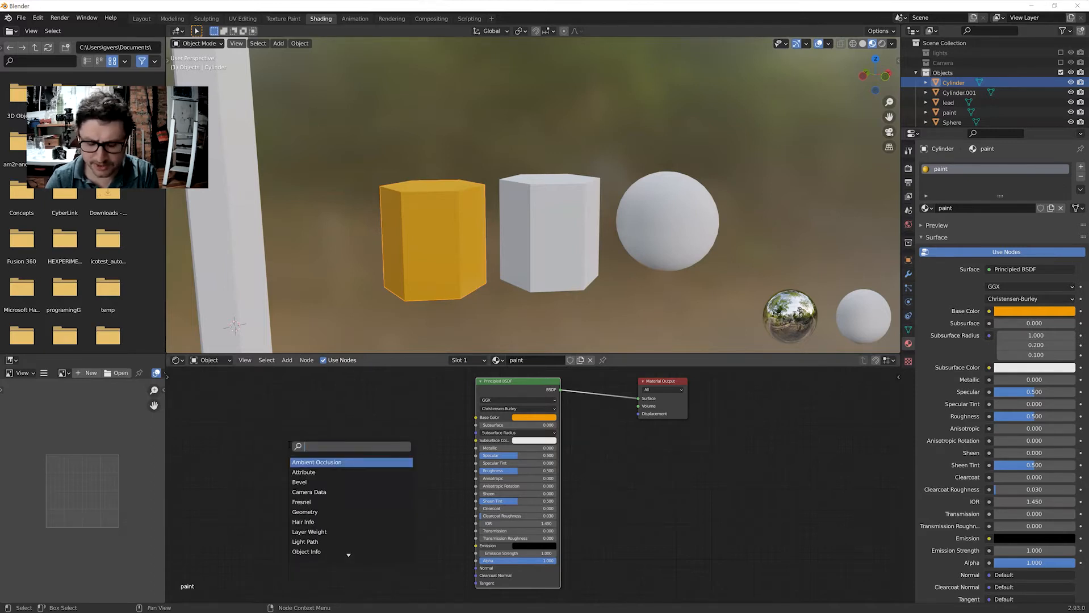
{"action": "type", "text": "gl"}
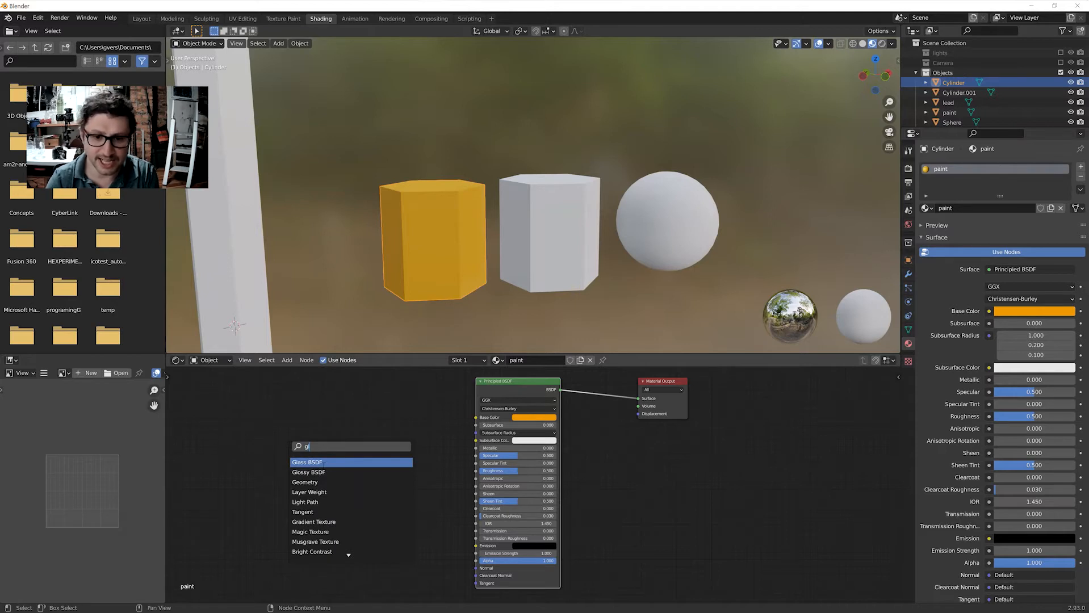
{"action": "left_click", "coordinate": [325, 463]}
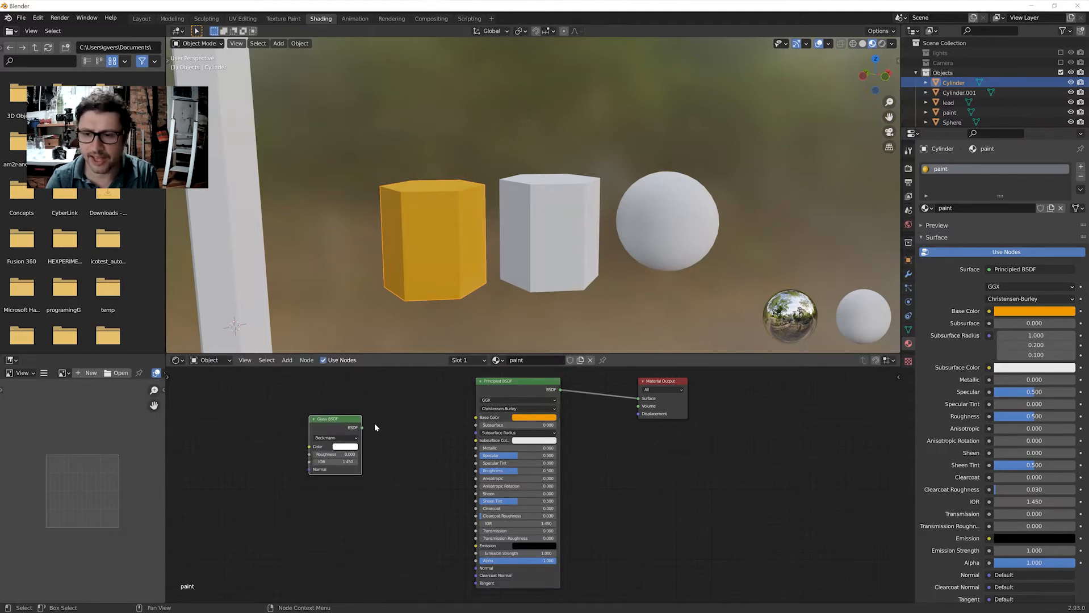
{"action": "left_click_drag", "start_coordinate": [361, 428], "coordinate": [639, 397]}
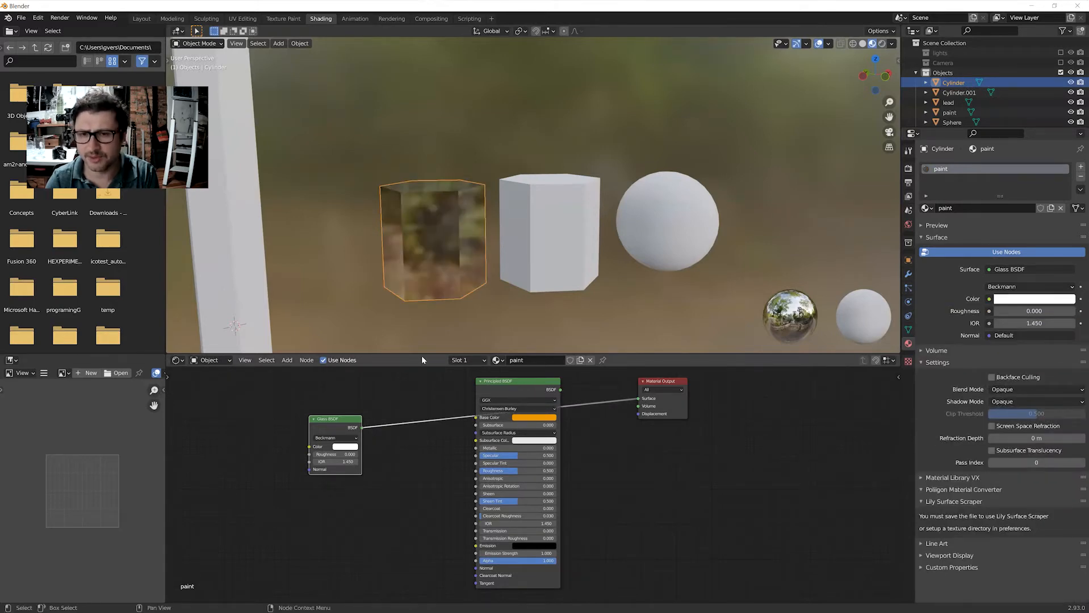
{"action": "mouse_move", "coordinate": [482, 274]}
{"action": "middle_mouse_down"}
{"action": "mouse_move", "coordinate": [481, 298]}
{"action": "mouse_move", "coordinate": [438, 280]}
{"action": "mouse_move", "coordinate": [477, 290]}
{"action": "mouse_move", "coordinate": [471, 274]}
{"action": "mouse_move", "coordinate": [490, 276]}
{"action": "middle_mouse_up"}
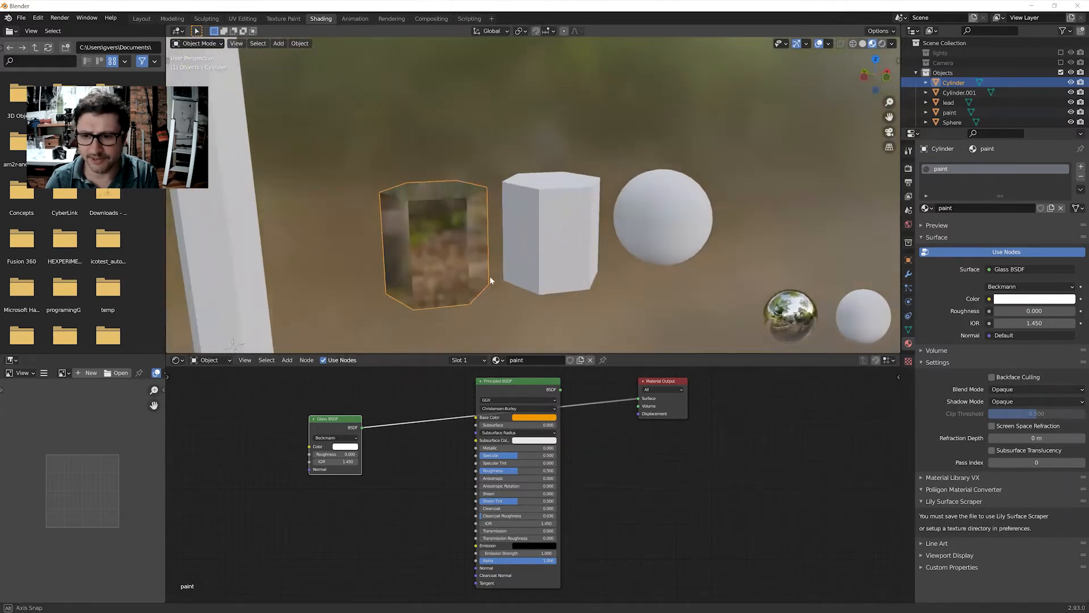
Reconnect the Principled BSDF to the Material Output's Surface input and delete the Glass BSDF node.
{"action": "mouse_move", "coordinate": [638, 397]}
{"action": "left_mouse_down"}
{"action": "mouse_move", "coordinate": [507, 405]}
{"action": "mouse_move", "coordinate": [638, 398]}
{"action": "left_mouse_up"}
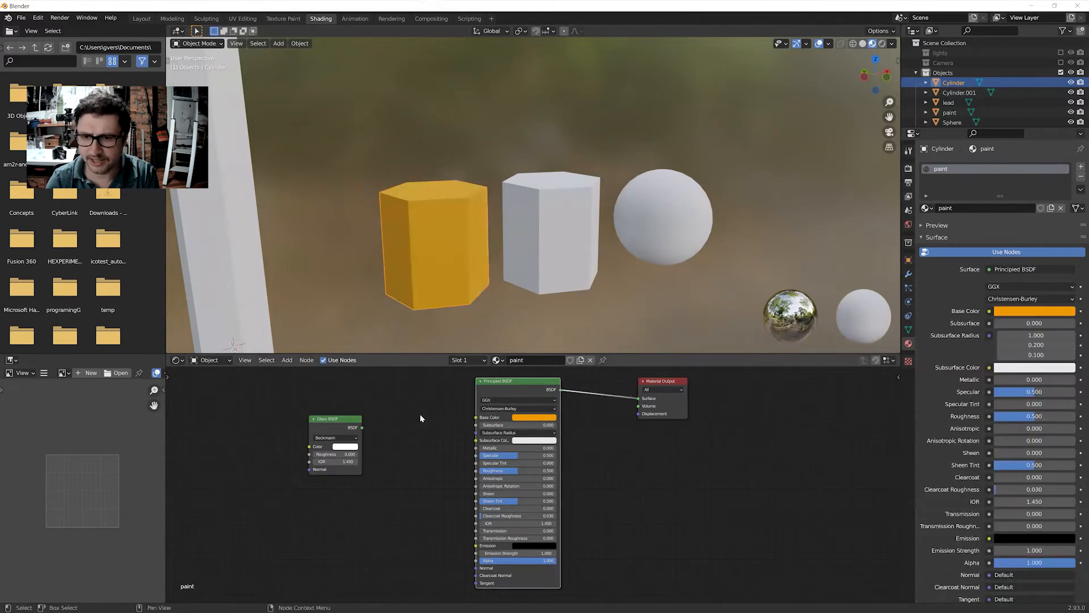
{"action": "left_click", "coordinate": [329, 421]}
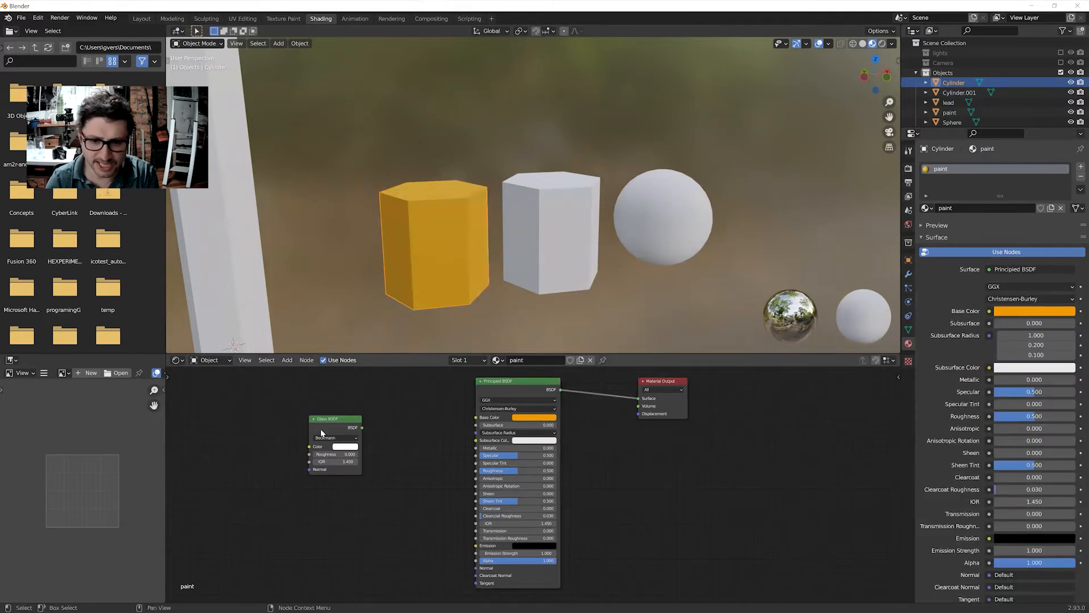
{"action": "left_click", "coordinate": [320, 425]}
{"action": "key", "text": "x"}
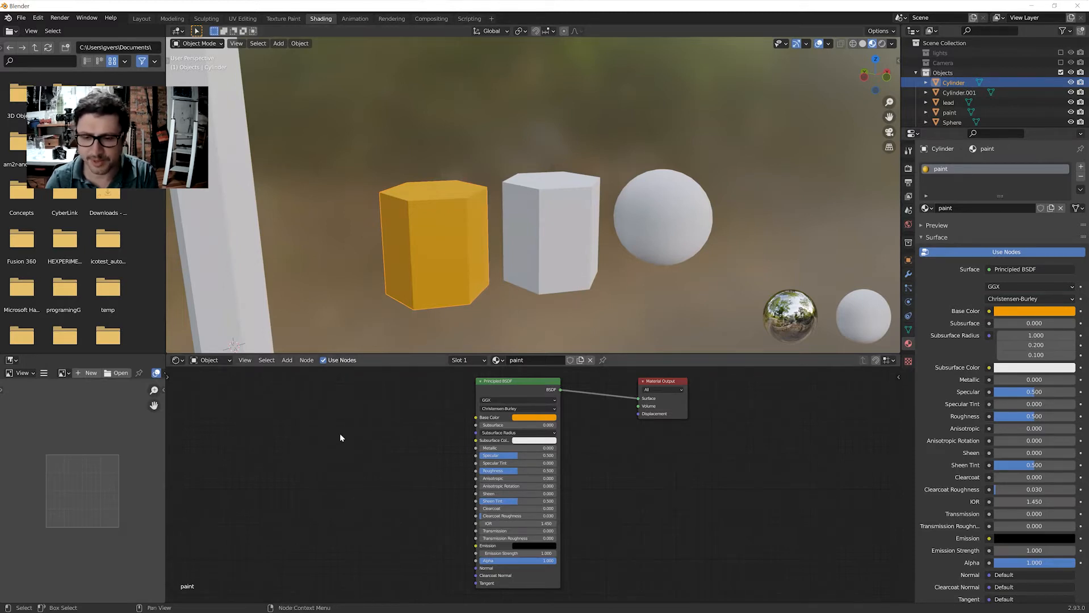
Lower the paint material's roughness to 0, inspect the cylinder's reflections, and raise the roughness to 0.496.
{"action": "middle_click_drag", "start_coordinate": [510, 304], "coordinate": [502, 327]}
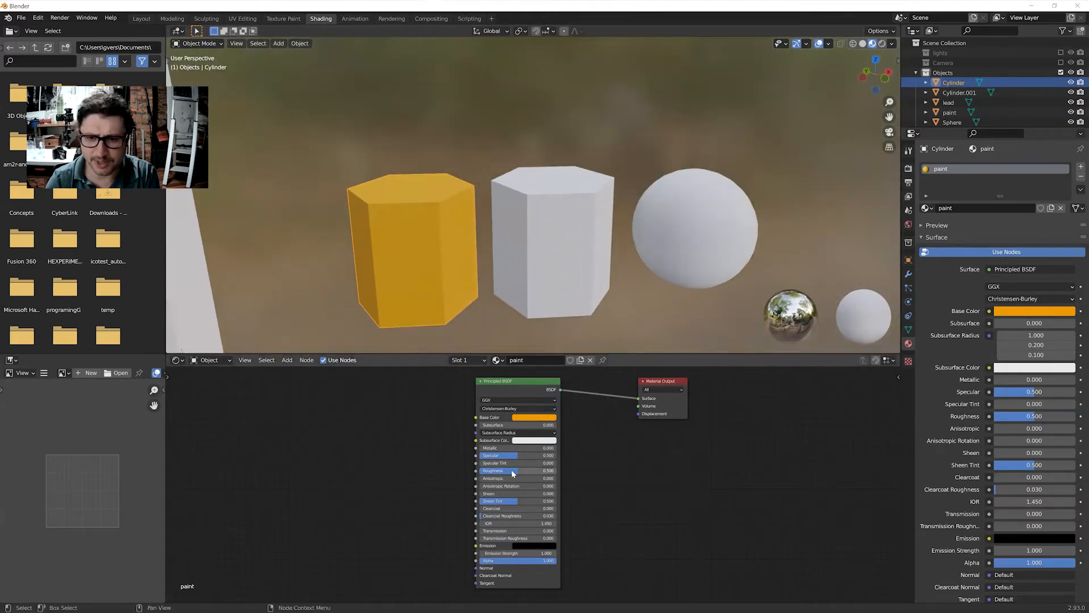
{"action": "left_click_drag", "start_coordinate": [514, 474], "coordinate": [505, 474]}
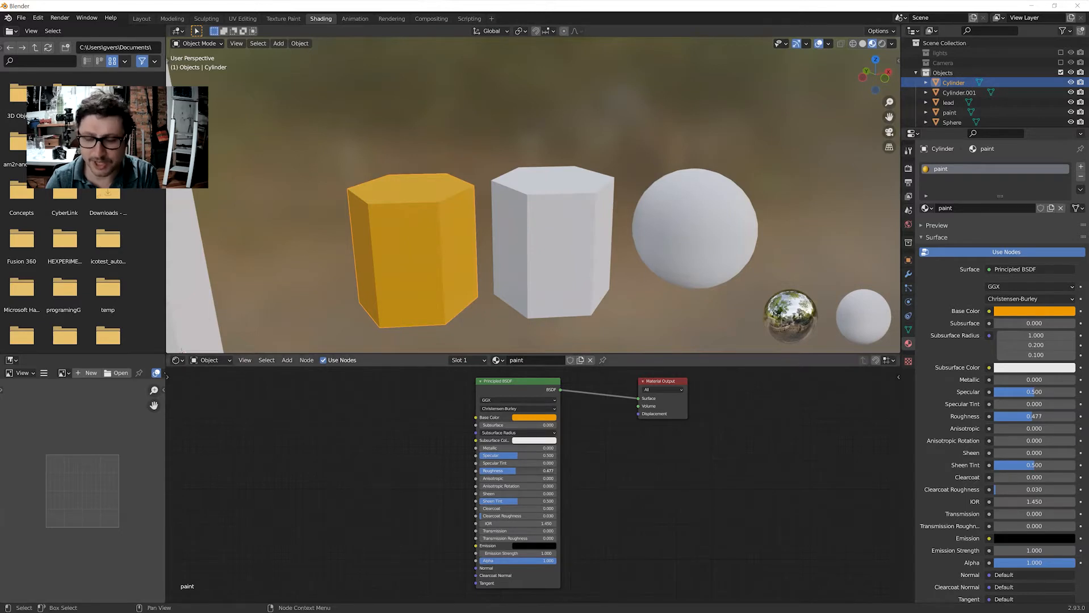
{"action": "left_click_drag", "start_coordinate": [504, 475], "coordinate": [472, 461]}
{"action": "mouse_move", "coordinate": [409, 300]}
{"action": "middle_mouse_down"}
{"action": "mouse_move", "coordinate": [466, 290]}
{"action": "mouse_move", "coordinate": [482, 308]}
{"action": "mouse_move", "coordinate": [431, 316]}
{"action": "mouse_move", "coordinate": [448, 325]}
{"action": "mouse_move", "coordinate": [428, 287]}
{"action": "mouse_move", "coordinate": [386, 279]}
{"action": "mouse_move", "coordinate": [437, 261]}
{"action": "mouse_move", "coordinate": [438, 284]}
{"action": "mouse_move", "coordinate": [426, 288]}
{"action": "mouse_move", "coordinate": [442, 285]}
{"action": "mouse_move", "coordinate": [420, 297]}
{"action": "middle_mouse_up"}
{"action": "mouse_move", "coordinate": [441, 275]}
{"action": "middle_mouse_down"}
{"action": "mouse_move", "coordinate": [453, 278]}
{"action": "mouse_move", "coordinate": [443, 293]}
{"action": "mouse_move", "coordinate": [425, 262]}
{"action": "mouse_move", "coordinate": [456, 268]}
{"action": "mouse_move", "coordinate": [443, 260]}
{"action": "mouse_move", "coordinate": [425, 277]}
{"action": "mouse_move", "coordinate": [451, 264]}
{"action": "mouse_move", "coordinate": [436, 277]}
{"action": "middle_mouse_up"}
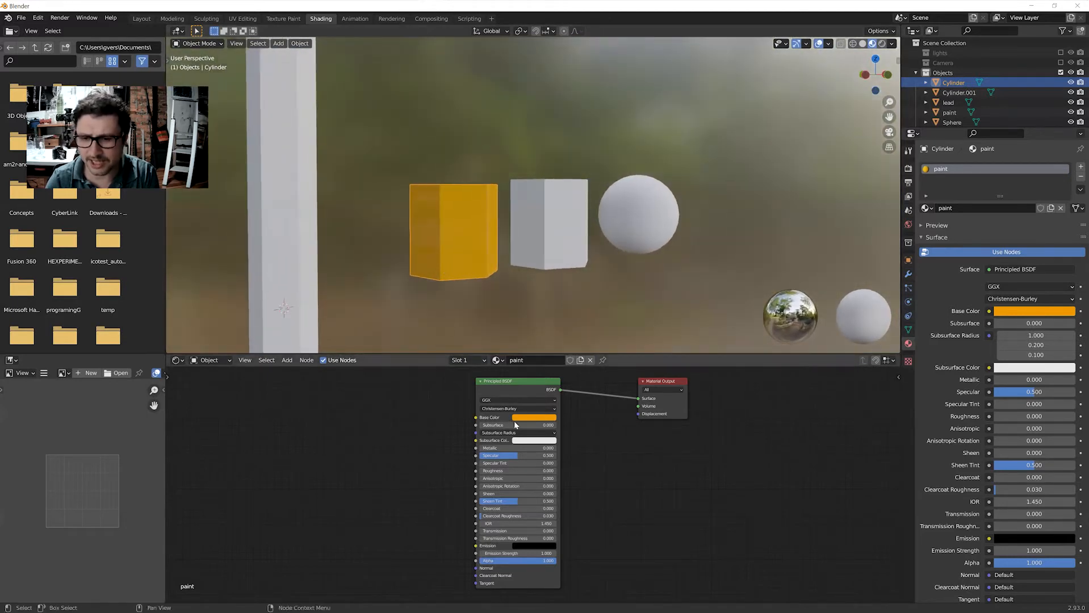
{"action": "scroll", "coordinate": [460, 318], "scroll_direction": "up", "scroll_amount": 4}
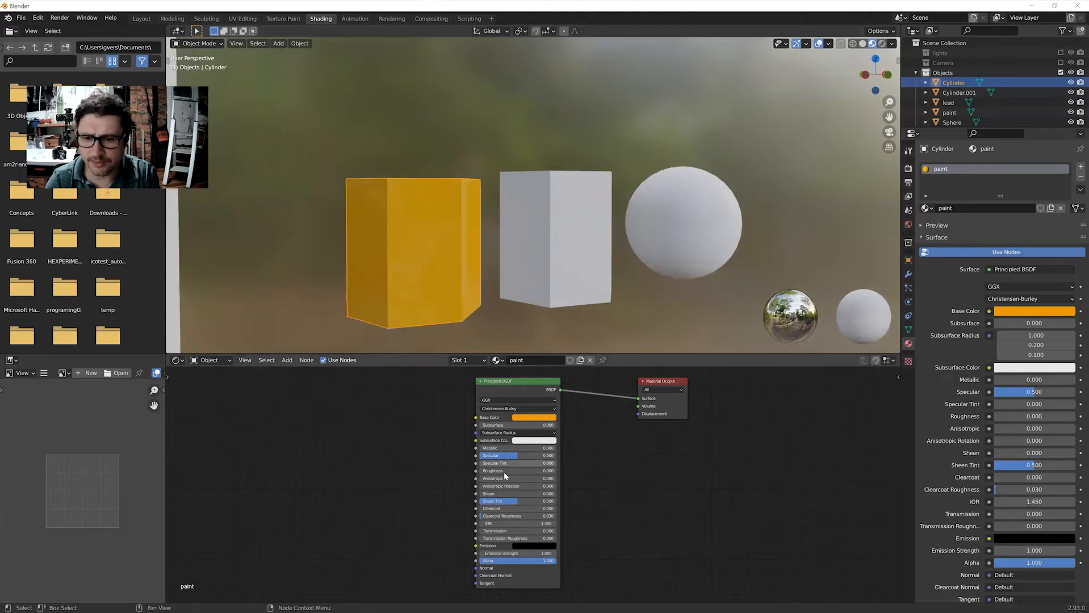
{"action": "left_click_drag", "start_coordinate": [490, 473], "coordinate": [517, 471]}
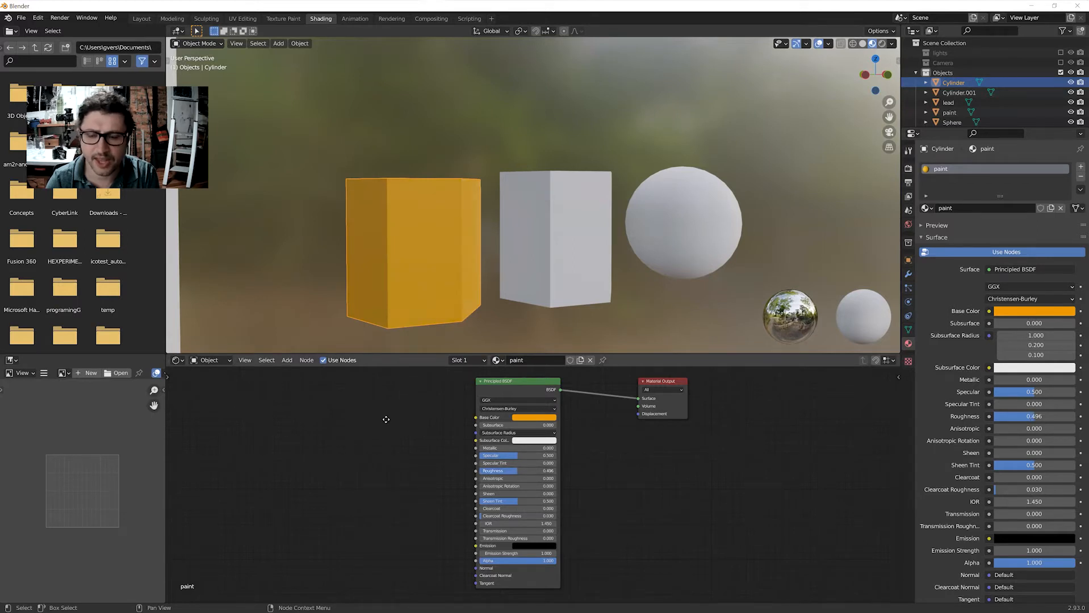
Add a Voronoi Texture node in the empty area before the Principled BSDF node.
{"action": "middle_click_drag", "start_coordinate": [387, 420], "coordinate": [390, 418]}
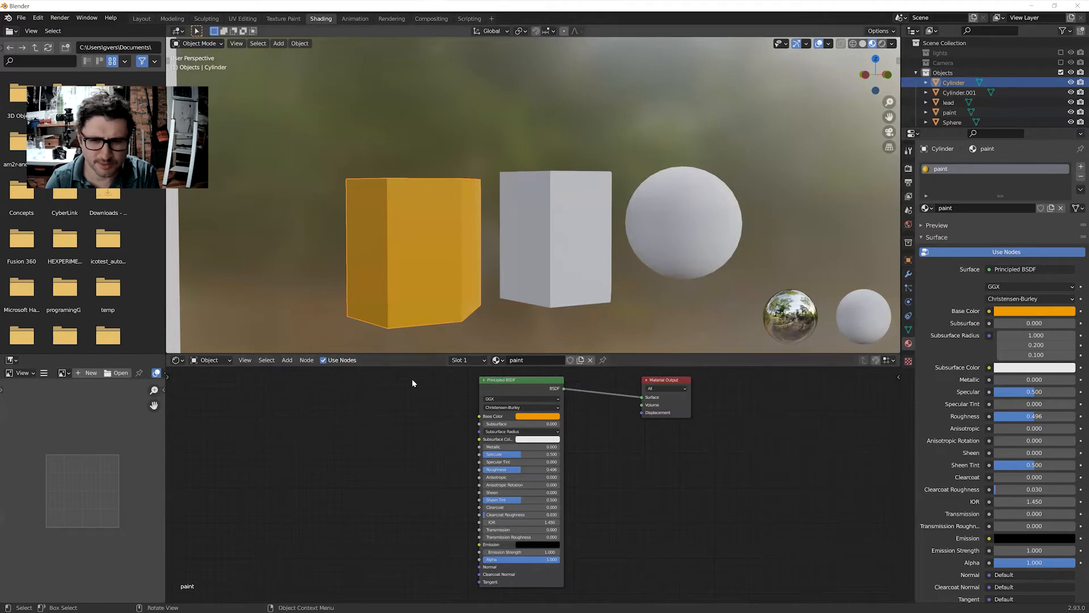
{"action": "key", "text": "shift+a"}
{"action": "left_click", "coordinate": [345, 418]}
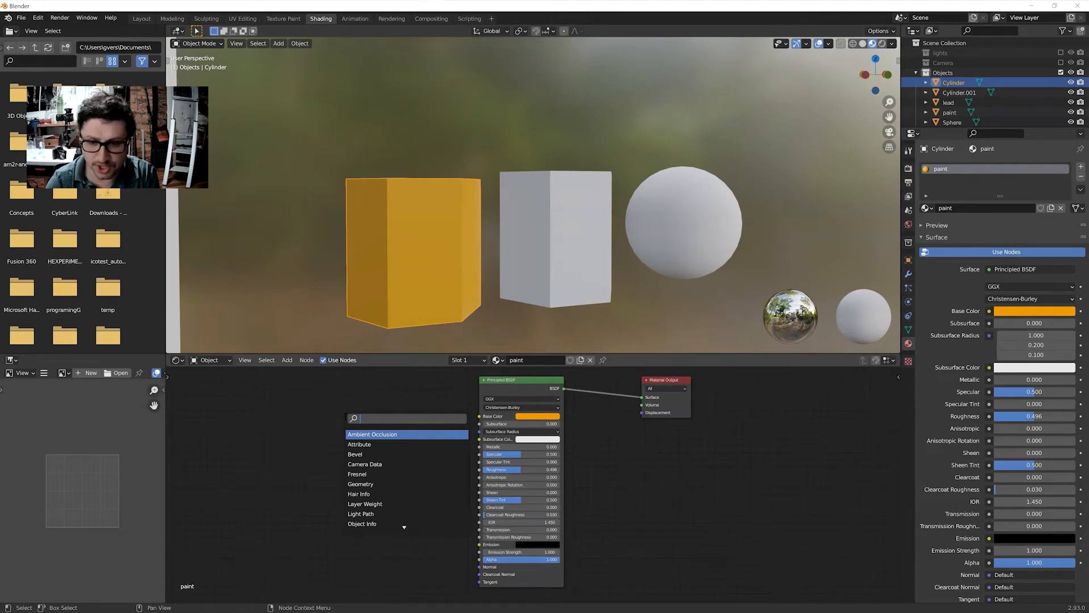
{"action": "type", "text": "vo"}
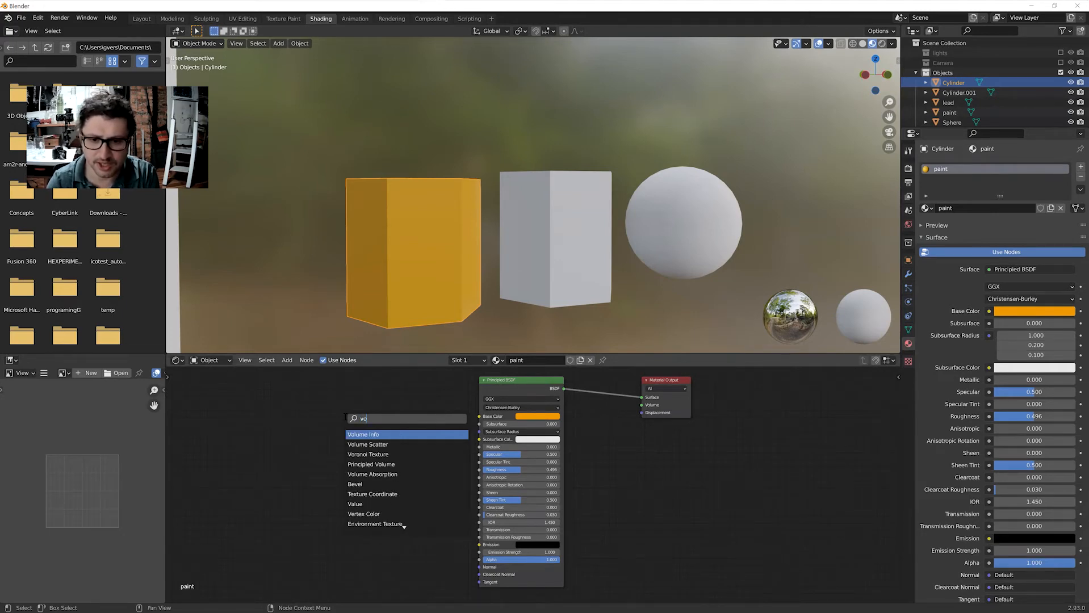
{"action": "key", "text": "Down"}
{"action": "key", "text": "Down"}
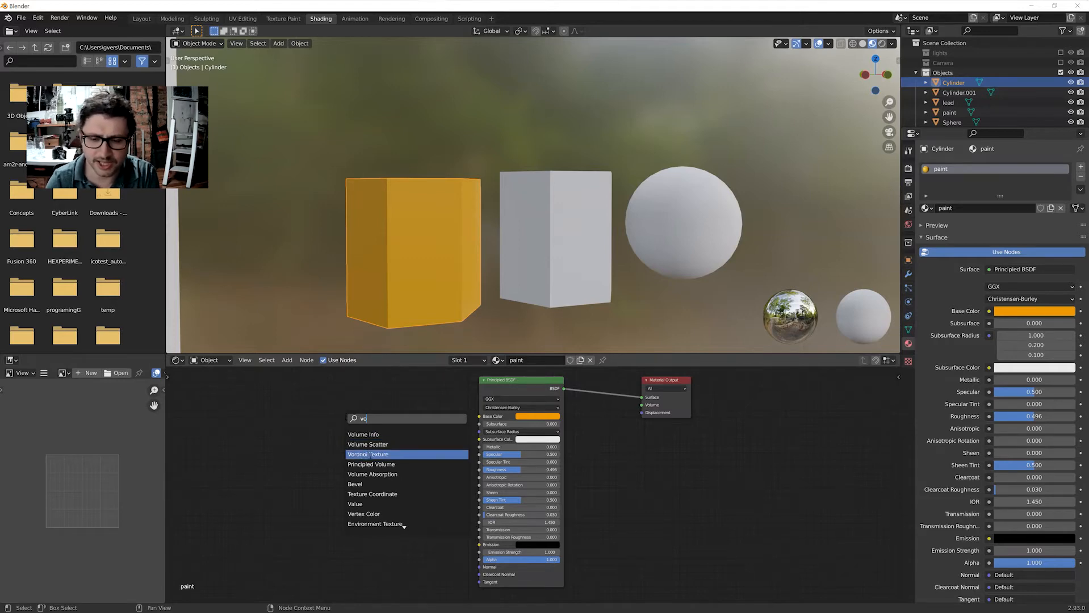
{"action": "key", "text": "Return"}
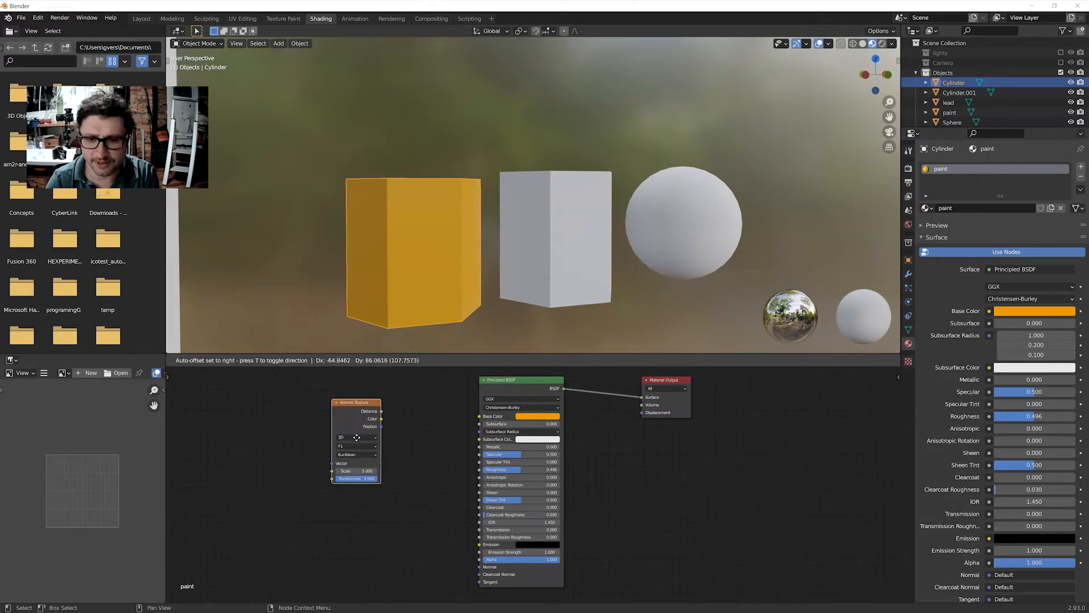
{"action": "left_click", "coordinate": [388, 437]}
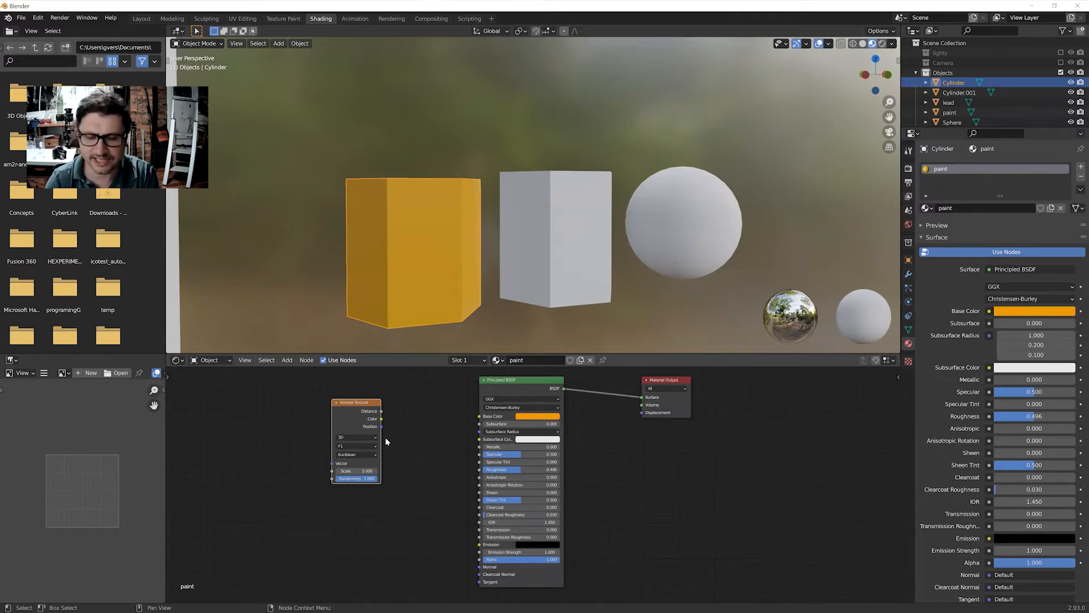
Feed the Voronoi Texture's Color directly into the Material Output's Surface, inspect the cylinder, and reconnect the Principled BSDF to Surface.
{"action": "left_click_drag", "start_coordinate": [381, 418], "coordinate": [643, 399]}
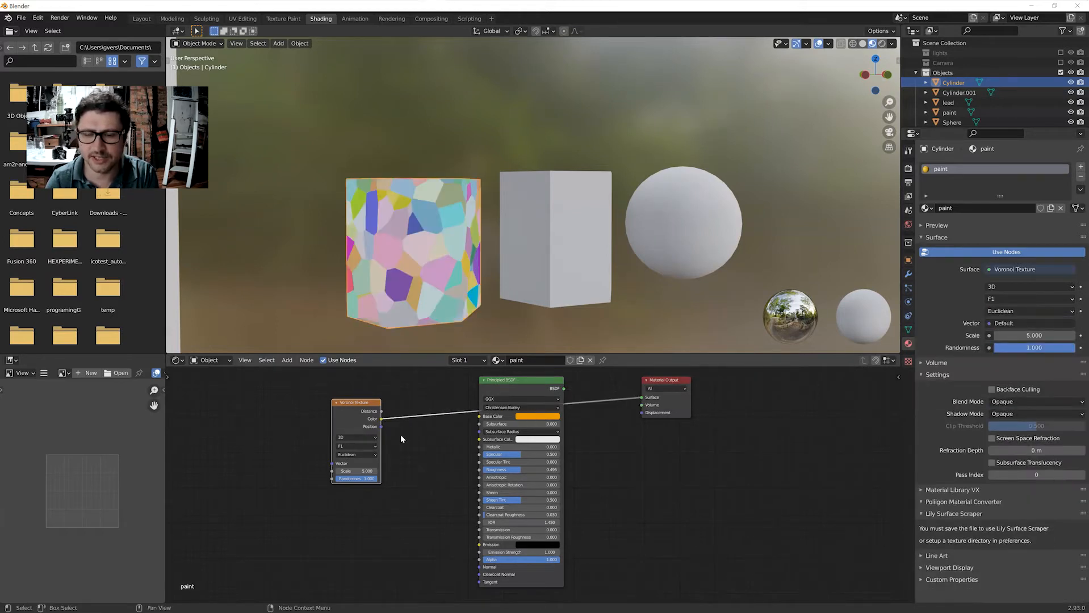
{"action": "mouse_move", "coordinate": [498, 278]}
{"action": "middle_mouse_down"}
{"action": "mouse_move", "coordinate": [480, 315]}
{"action": "mouse_move", "coordinate": [479, 258]}
{"action": "mouse_move", "coordinate": [486, 280]}
{"action": "mouse_move", "coordinate": [493, 248]}
{"action": "mouse_move", "coordinate": [479, 341]}
{"action": "mouse_move", "coordinate": [520, 276]}
{"action": "mouse_move", "coordinate": [473, 314]}
{"action": "mouse_move", "coordinate": [503, 288]}
{"action": "mouse_move", "coordinate": [488, 281]}
{"action": "middle_mouse_up"}
{"action": "middle_click_drag", "start_coordinate": [488, 280], "coordinate": [433, 335]}
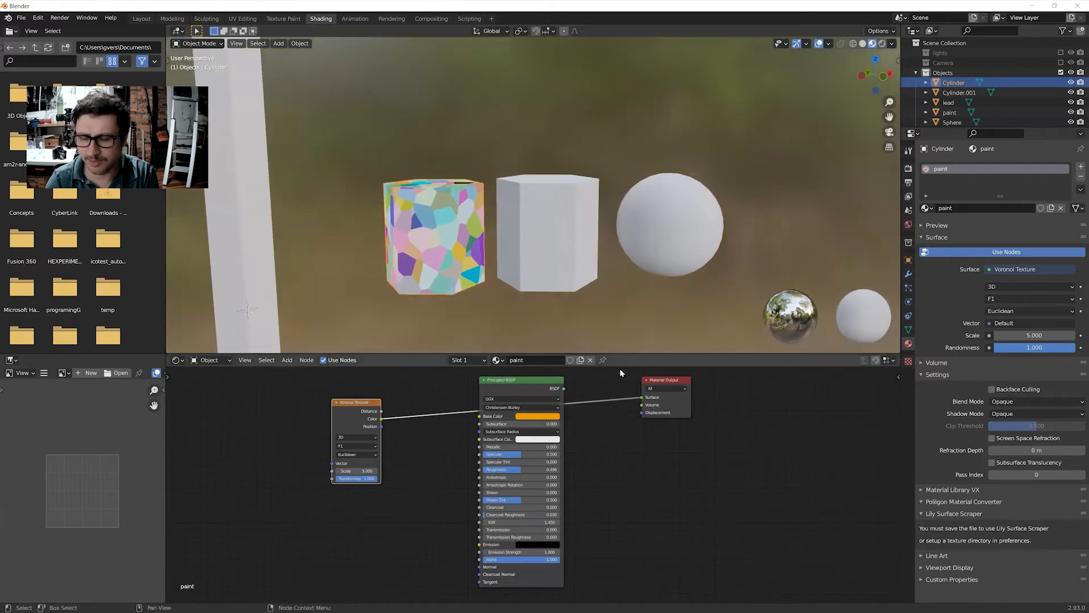
{"action": "mouse_move", "coordinate": [498, 303]}
{"action": "middle_mouse_down"}
{"action": "mouse_move", "coordinate": [559, 320]}
{"action": "mouse_move", "coordinate": [670, 313]}
{"action": "mouse_move", "coordinate": [519, 313]}
{"action": "mouse_move", "coordinate": [501, 264]}
{"action": "mouse_move", "coordinate": [483, 250]}
{"action": "mouse_move", "coordinate": [515, 309]}
{"action": "middle_mouse_up"}
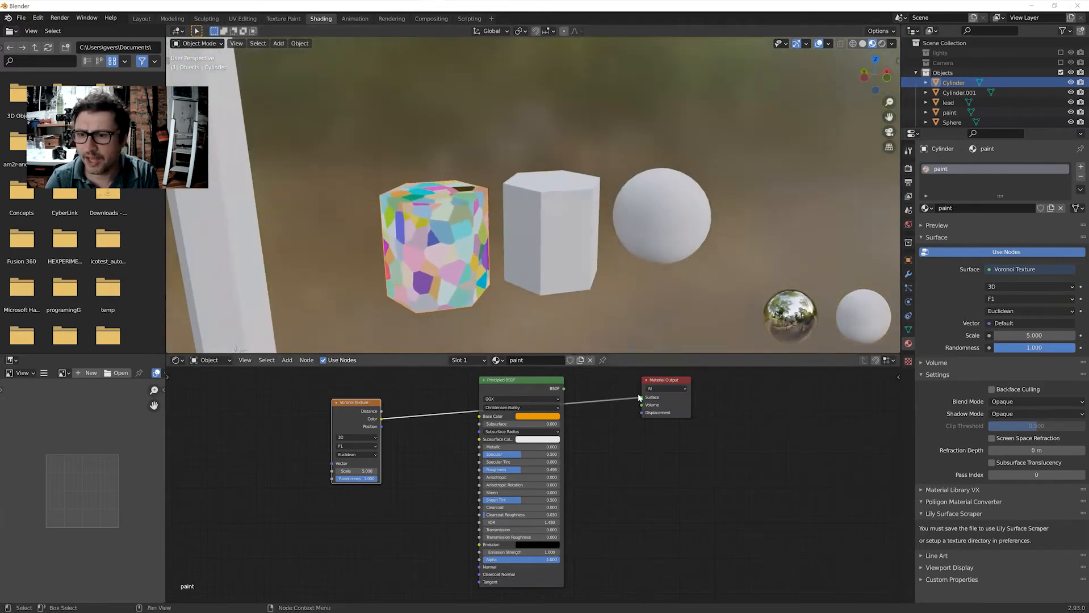
{"action": "left_click_drag", "start_coordinate": [643, 399], "coordinate": [437, 412]}
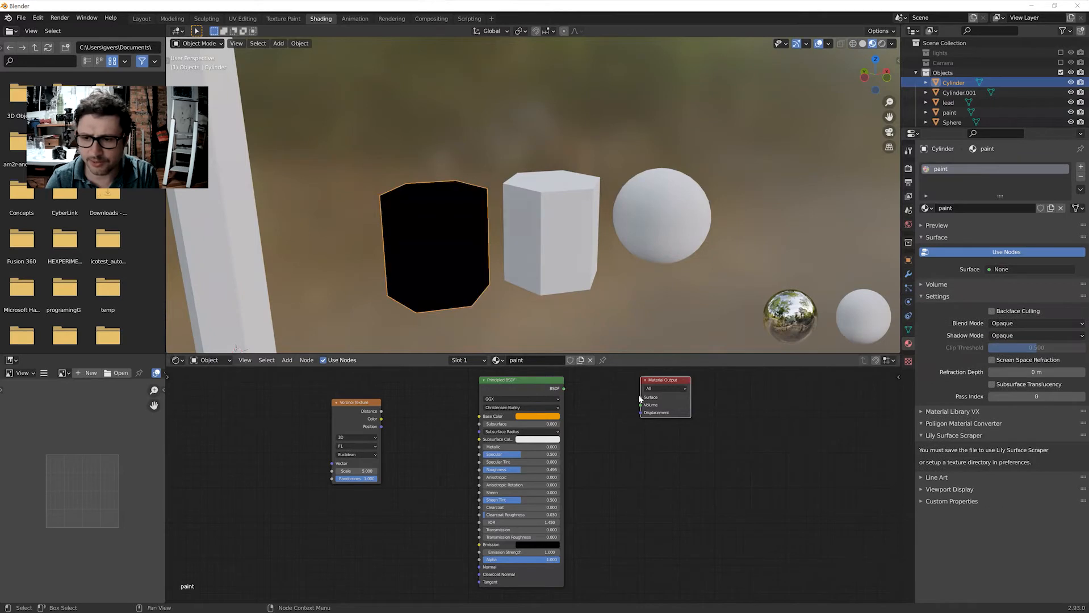
{"action": "left_click_drag", "start_coordinate": [638, 395], "coordinate": [563, 389]}
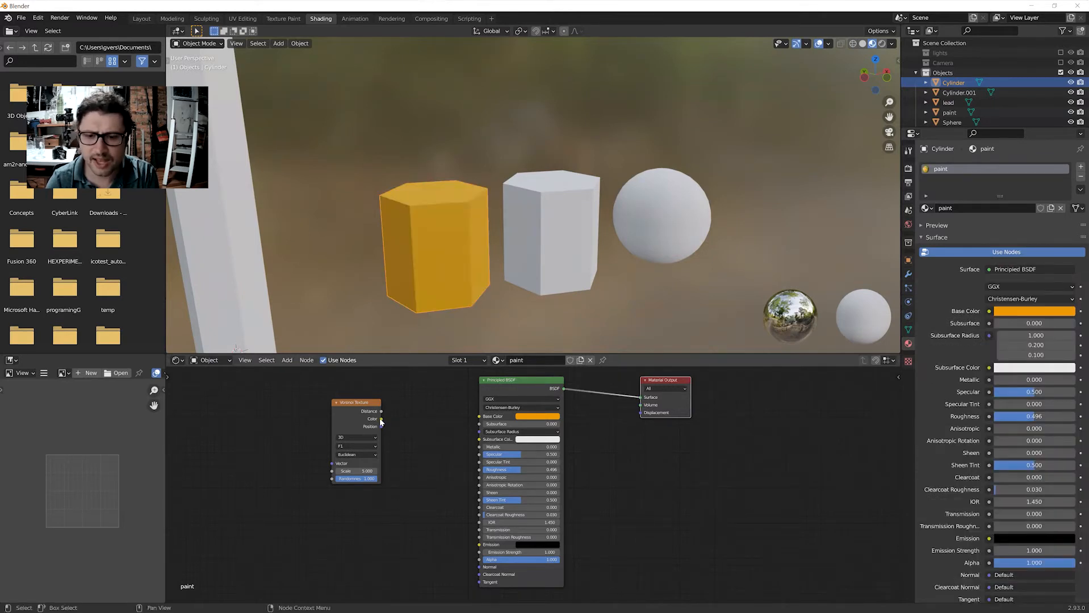
Connect the Voronoi Texture's Color output to the Principled BSDF's Base Color input and view the patterned cylinder.
{"action": "left_click_drag", "start_coordinate": [381, 421], "coordinate": [480, 418]}
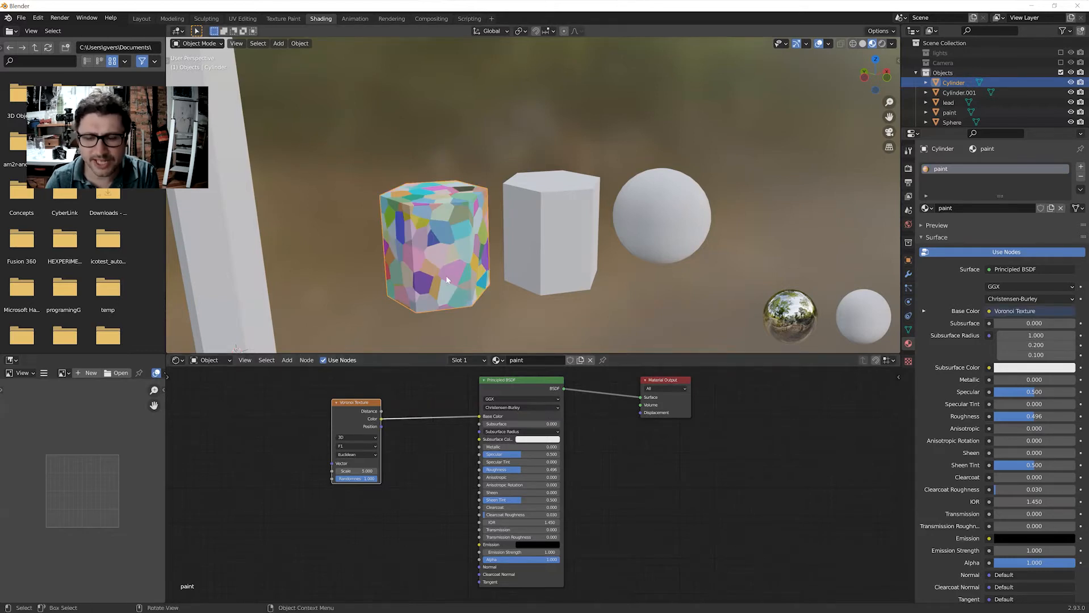
{"action": "middle_click_drag", "start_coordinate": [449, 318], "coordinate": [450, 285]}
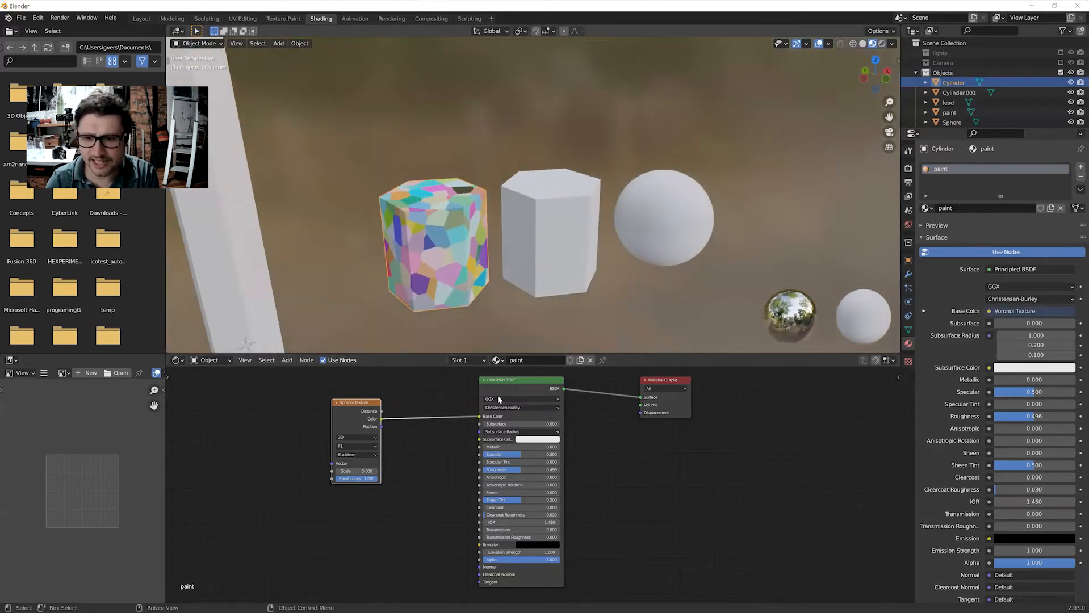
Lower the Principled BSDF's roughness to 0, inspect the textured cylinder's reflections, and set the roughness to 0.400.
{"action": "left_click_drag", "start_coordinate": [521, 470], "coordinate": [483, 470]}
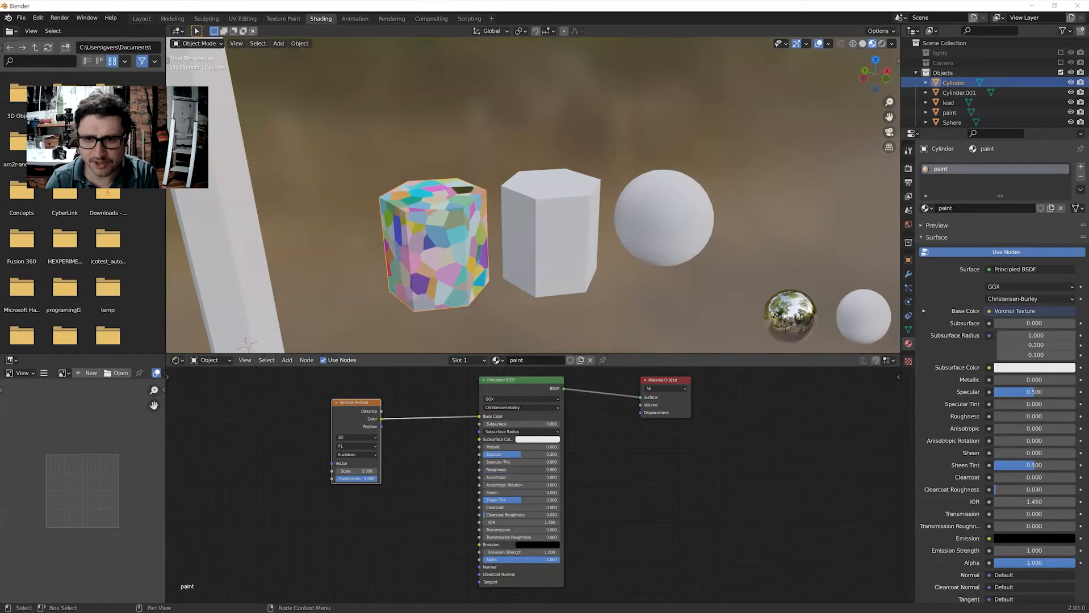
{"action": "middle_click_drag", "start_coordinate": [433, 284], "coordinate": [514, 267]}
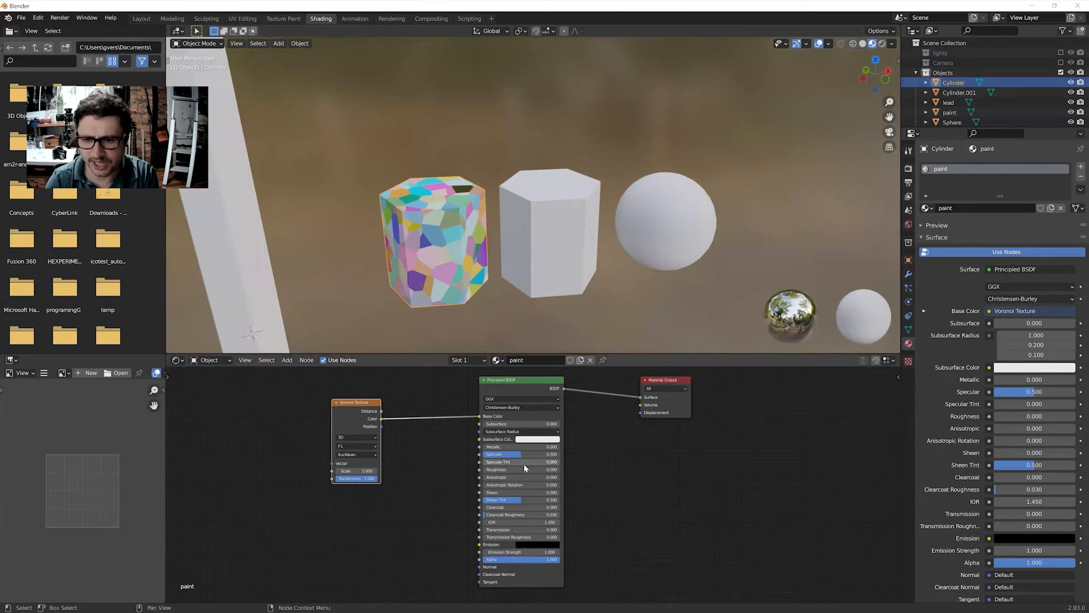
{"action": "scroll", "coordinate": [445, 310], "scroll_direction": "up", "scroll_amount": 2}
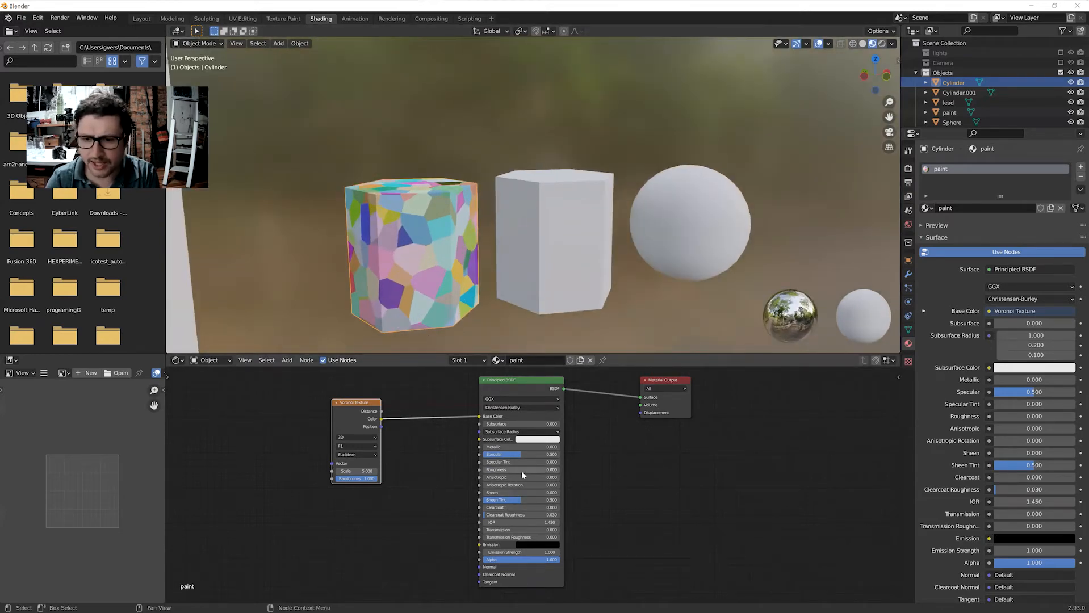
{"action": "left_click_drag", "start_coordinate": [502, 471], "coordinate": [533, 470]}
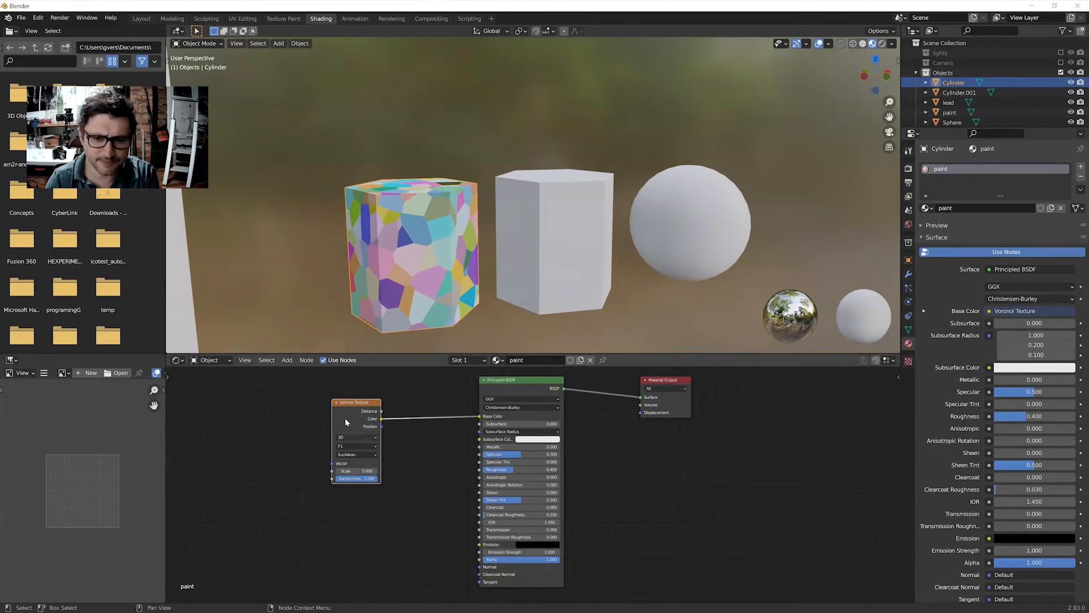
Try the Manhattan and Chebychev distance metrics on the Voronoi Texture node and set the metric to Minkowski.
{"action": "left_click", "coordinate": [358, 455]}
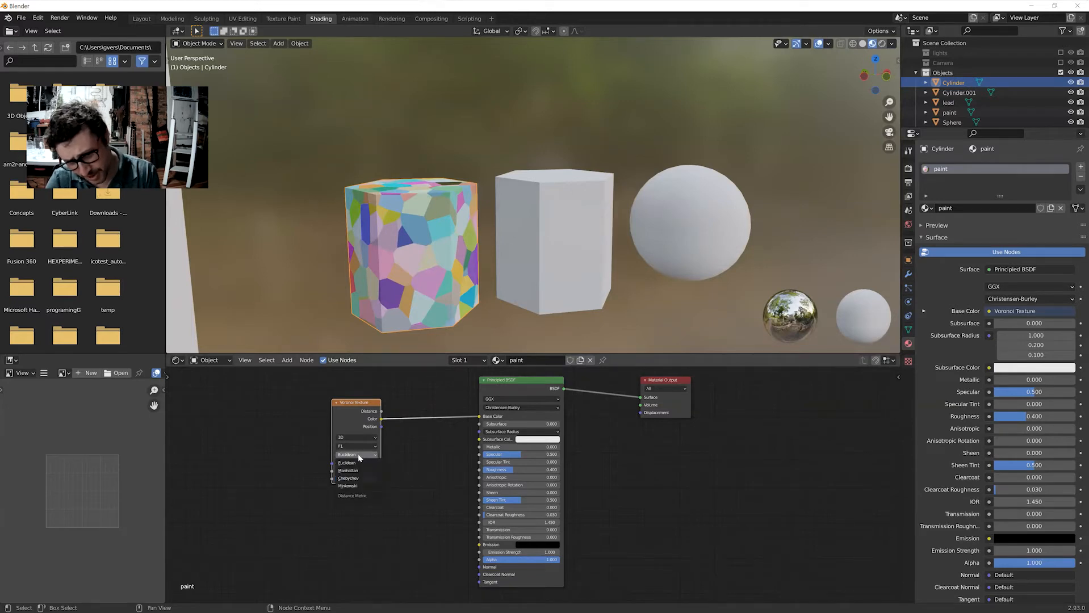
{"action": "left_click", "coordinate": [365, 472]}
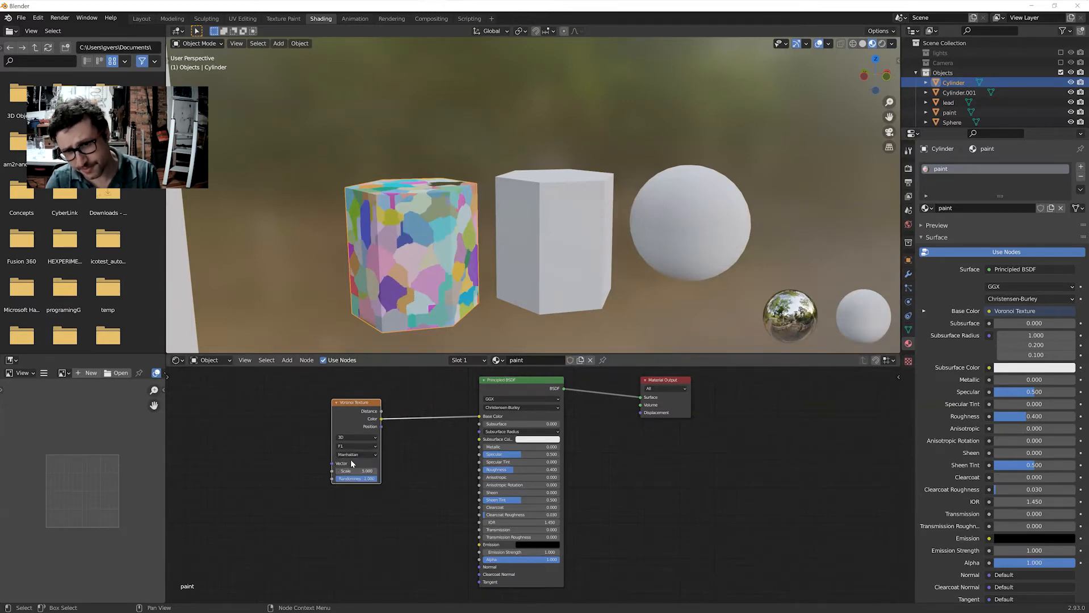
{"action": "left_click", "coordinate": [355, 455]}
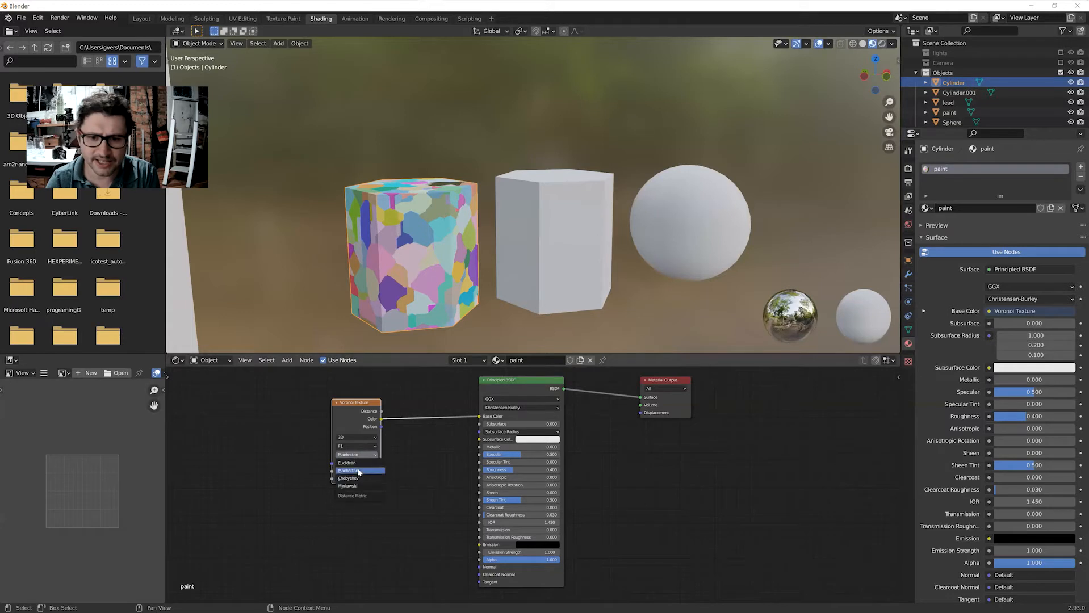
{"action": "left_click", "coordinate": [361, 479]}
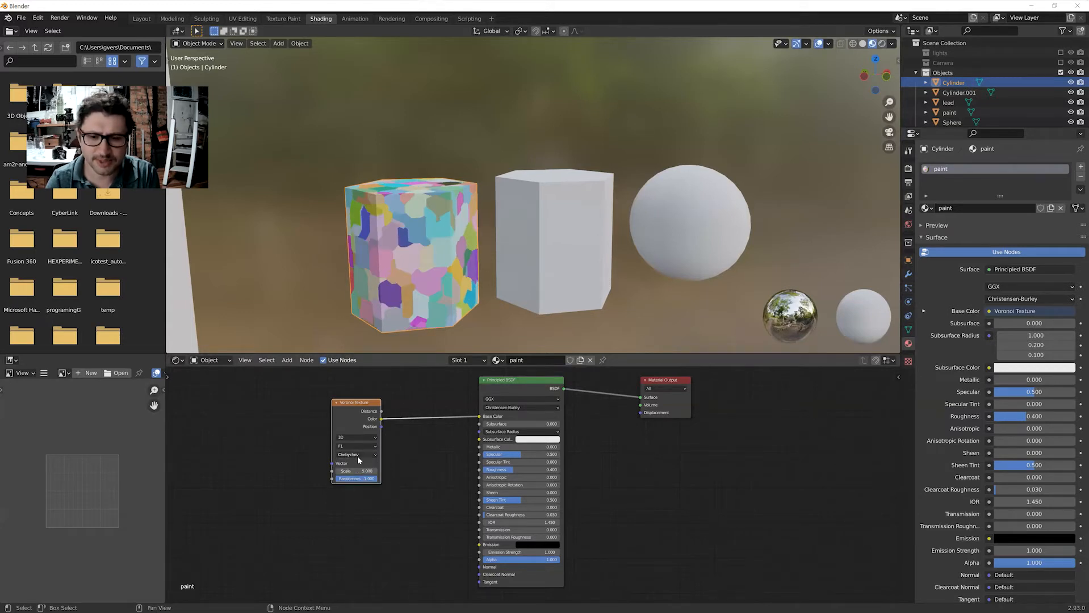
{"action": "left_click", "coordinate": [358, 457]}
{"action": "left_click", "coordinate": [361, 487]}
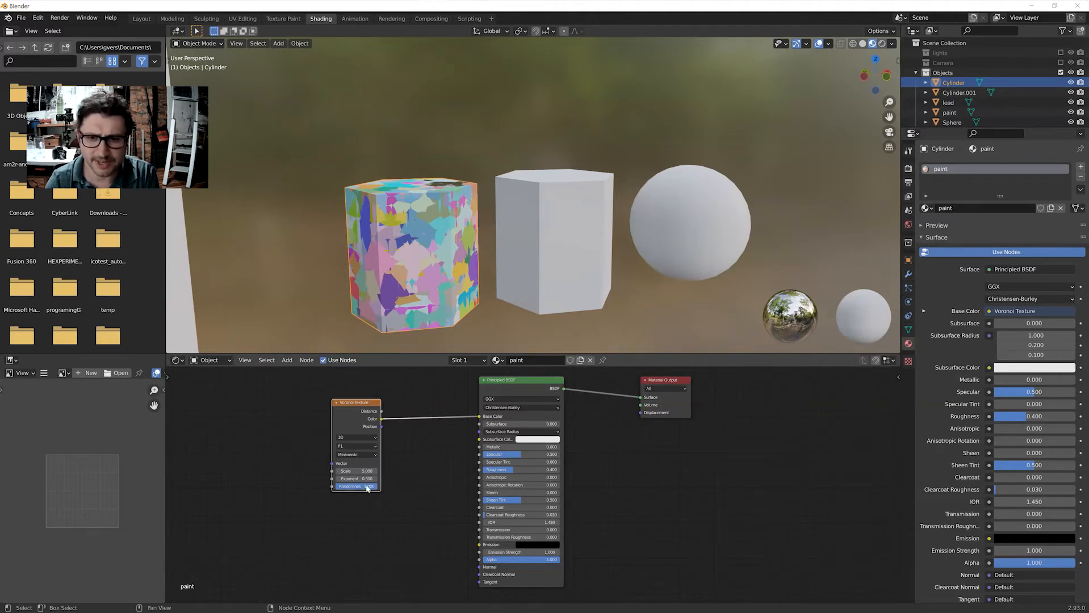
Reduce the Voronoi Texture's randomness to 0 and raise it partway again.
{"action": "left_click_drag", "start_coordinate": [369, 486], "coordinate": [335, 486]}
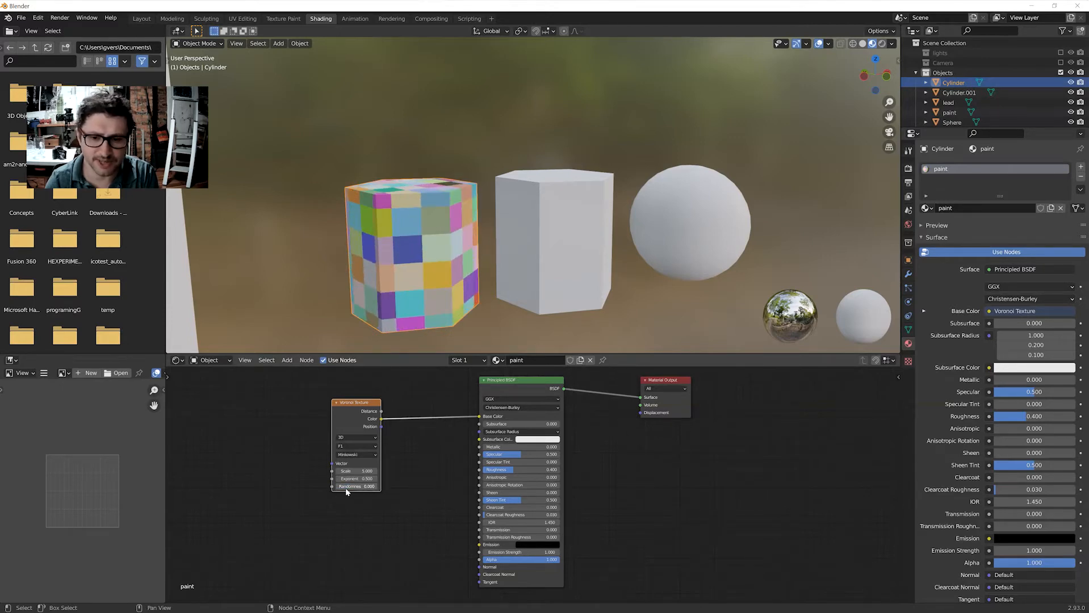
{"action": "left_click_drag", "start_coordinate": [336, 487], "coordinate": [369, 486]}
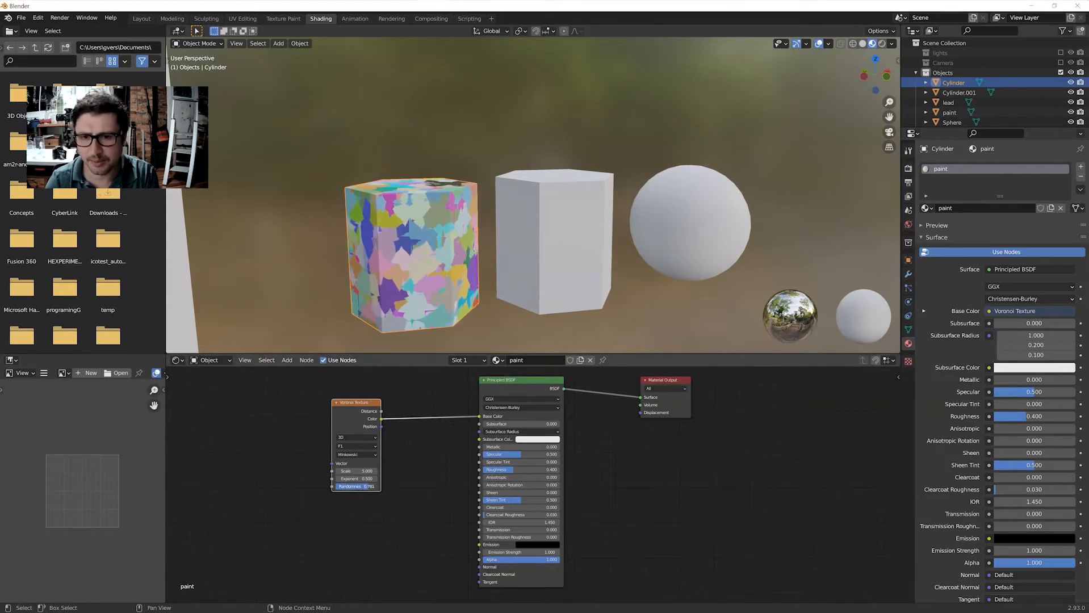
Set the Voronoi Texture's distance metric to Chebychev and move the node further away from the Principled BSDF.
{"action": "left_click", "coordinate": [356, 455]}
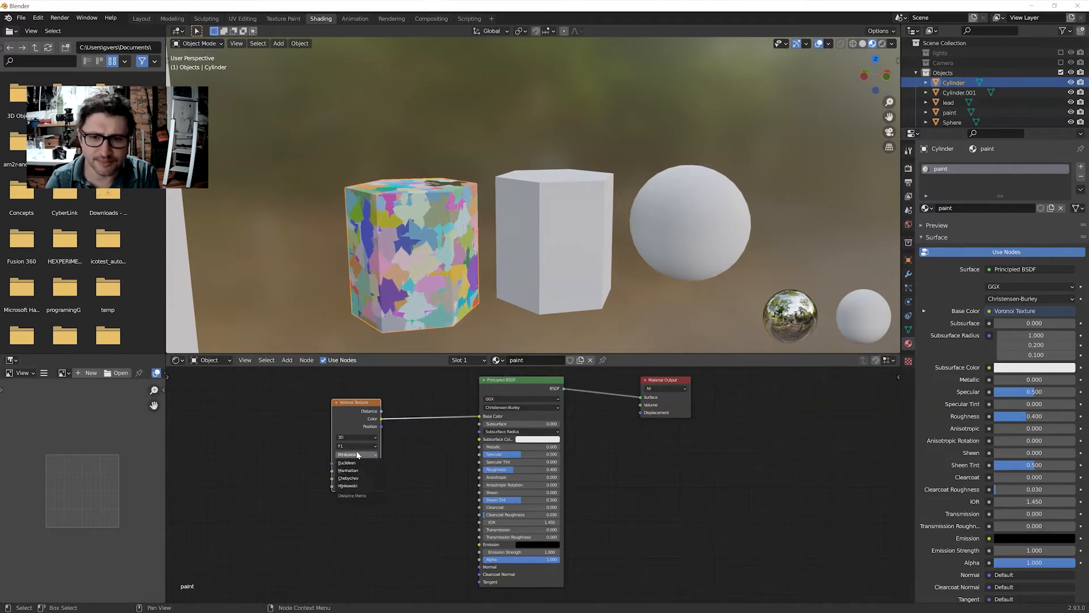
{"action": "left_click", "coordinate": [354, 482]}
{"action": "left_click_drag", "start_coordinate": [357, 405], "coordinate": [297, 396]}
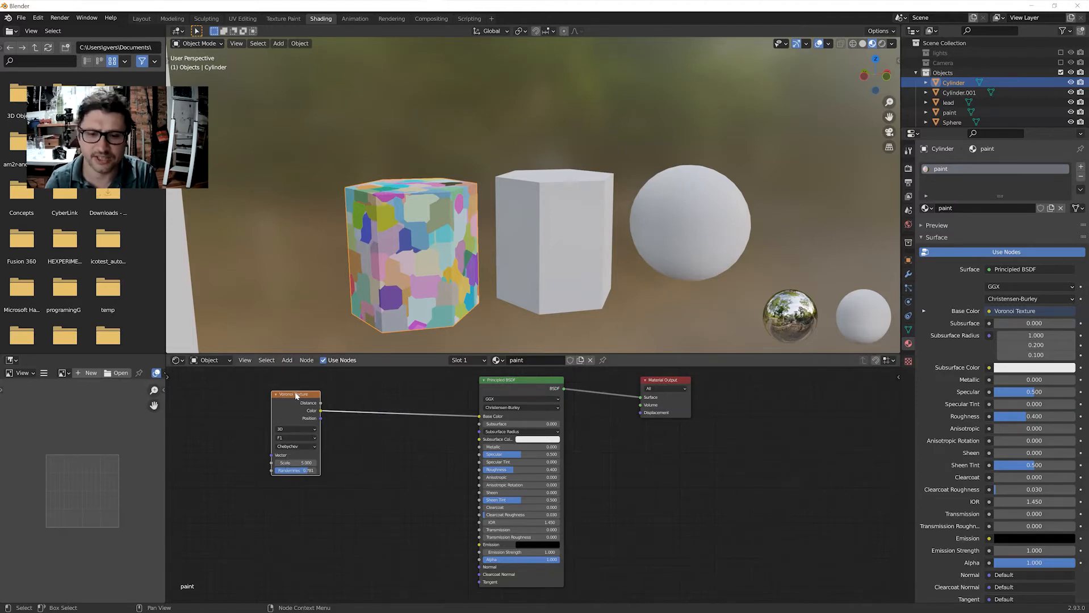
{"action": "left_click_drag", "start_coordinate": [289, 402], "coordinate": [314, 409]}
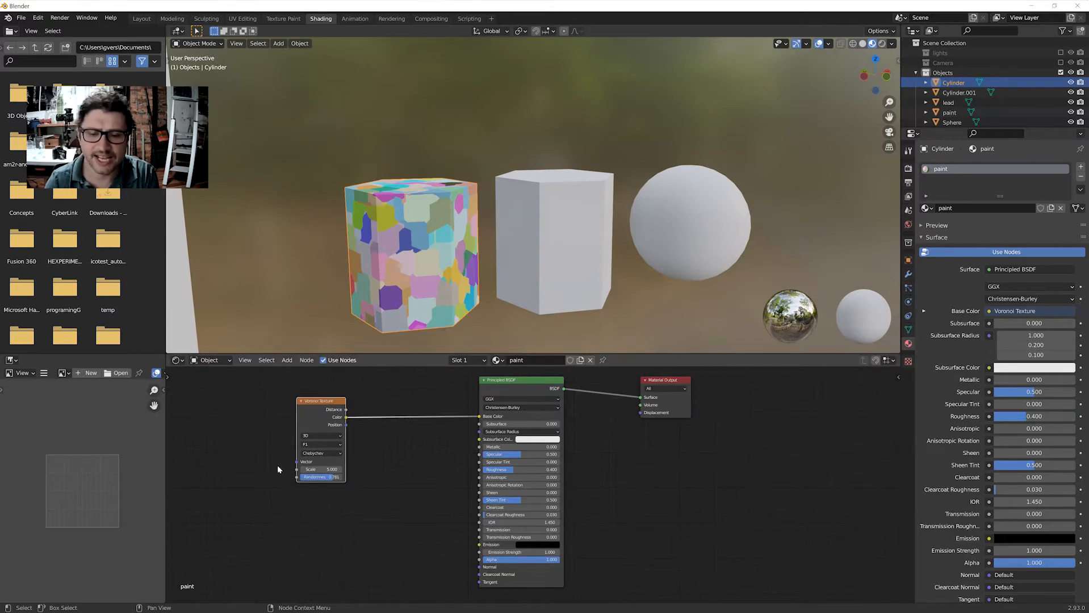
Try the F2 and Smooth F1 feature outputs on the Voronoi Texture node.
{"action": "left_click", "coordinate": [321, 445]}
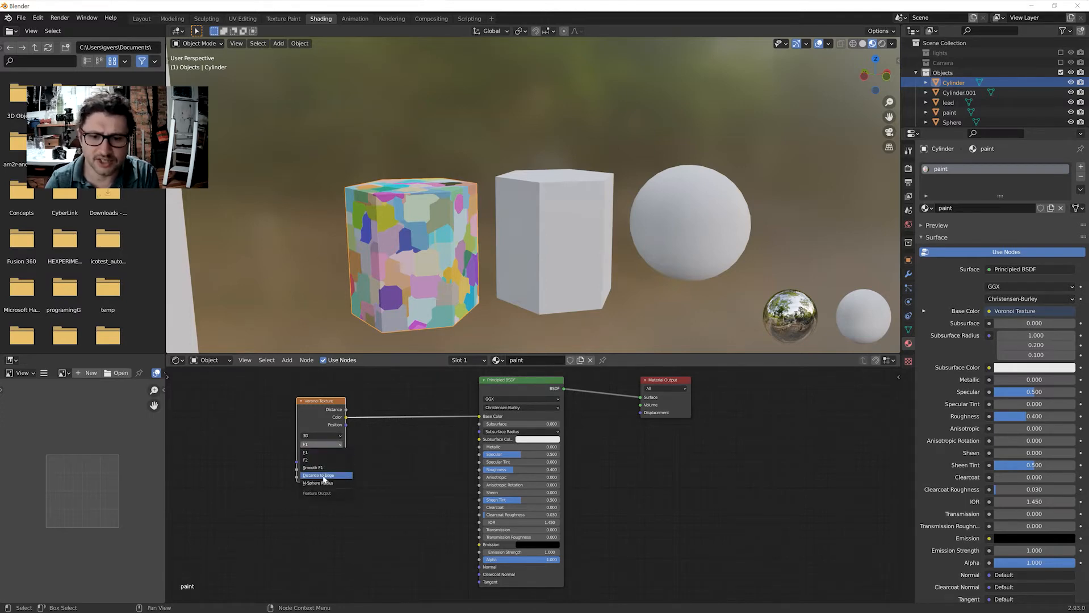
{"action": "left_click", "coordinate": [314, 461]}
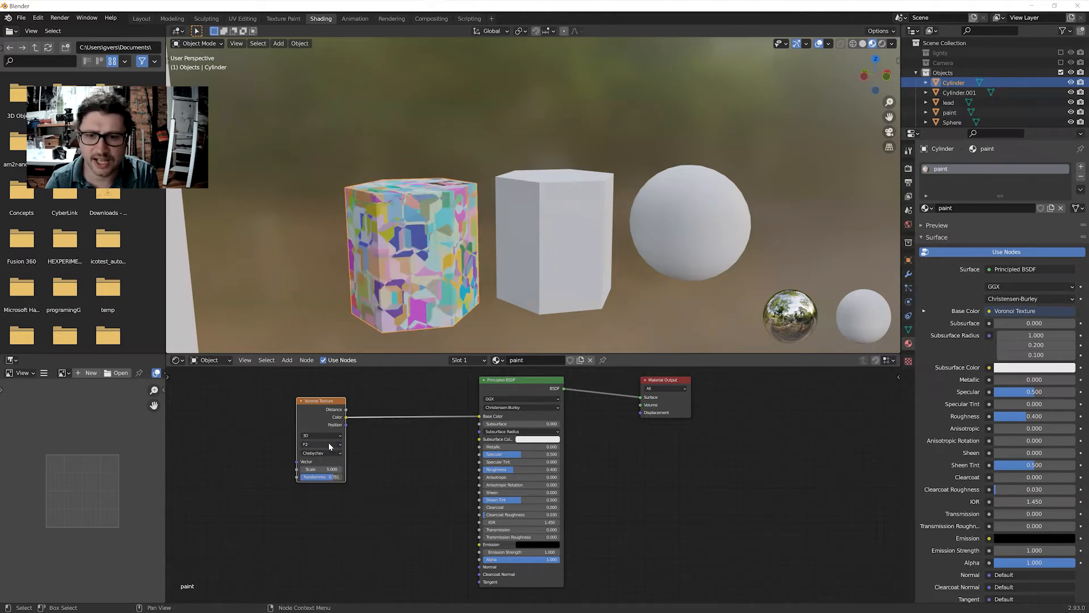
{"action": "left_click", "coordinate": [319, 448]}
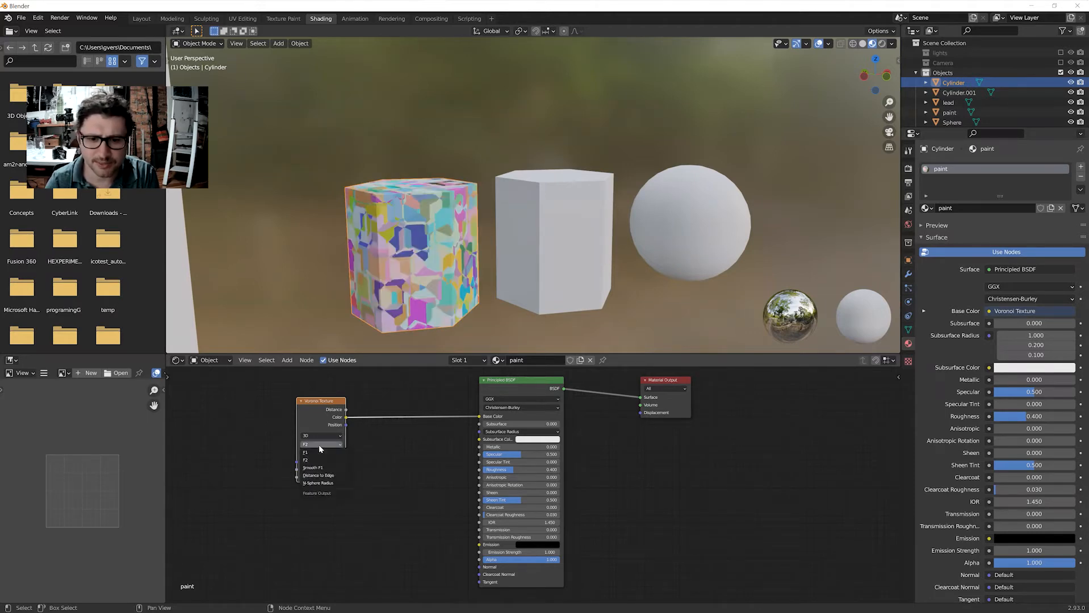
{"action": "left_click", "coordinate": [328, 469]}
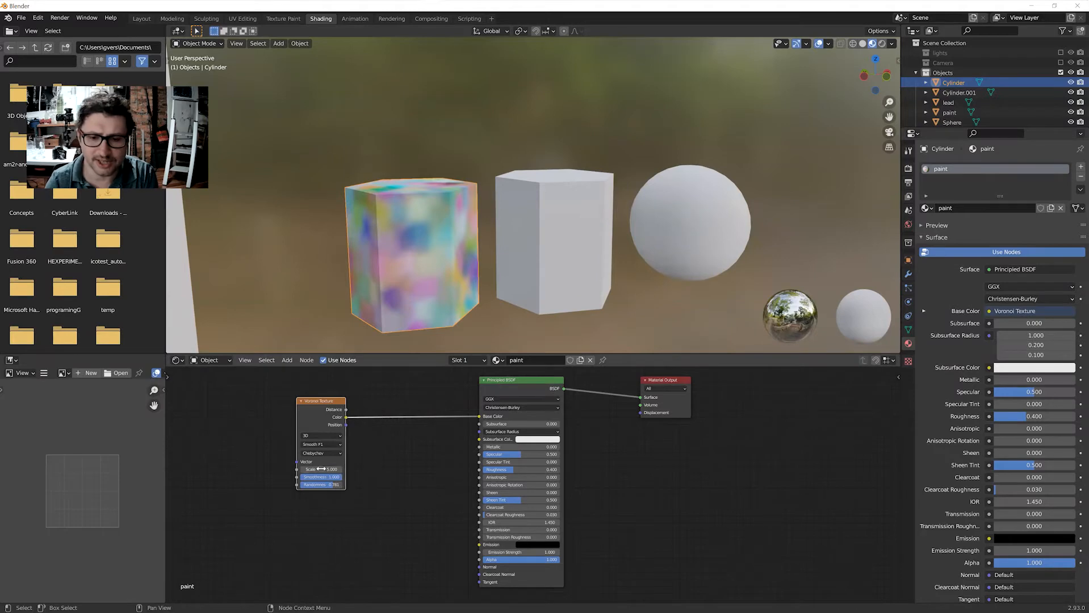
Reduce the Voronoi Texture's scale to about 4.1 and set its feature output to F1.
{"action": "mouse_move", "coordinate": [321, 468]}
{"action": "left_mouse_down"}
{"action": "mouse_move", "coordinate": [361, 468]}
{"action": "mouse_move", "coordinate": [314, 468]}
{"action": "left_mouse_up"}
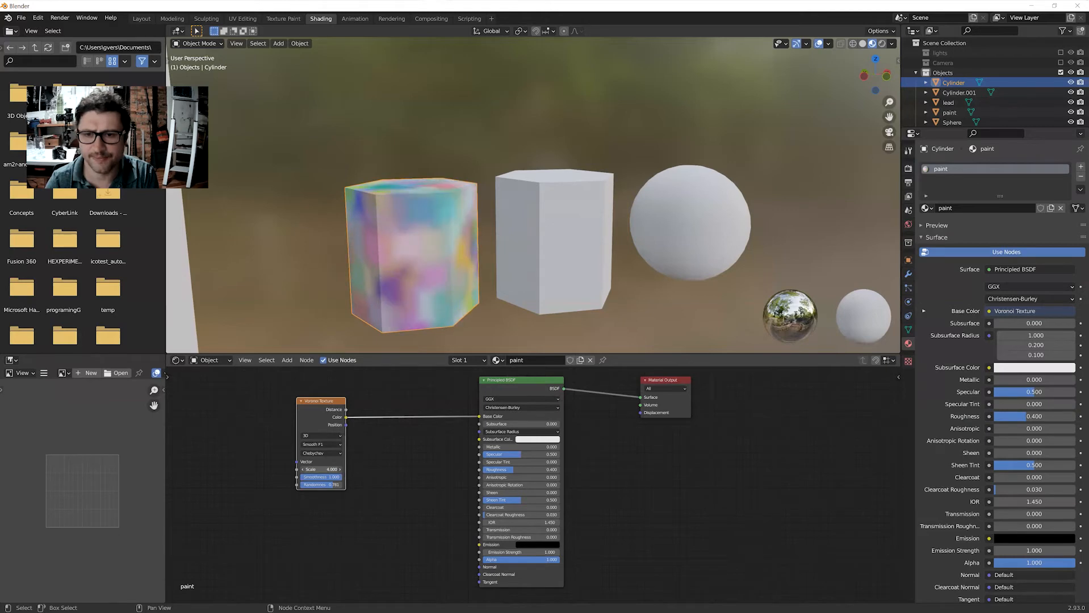
{"action": "left_click_drag", "start_coordinate": [340, 414], "coordinate": [313, 419]}
{"action": "left_click", "coordinate": [301, 449]}
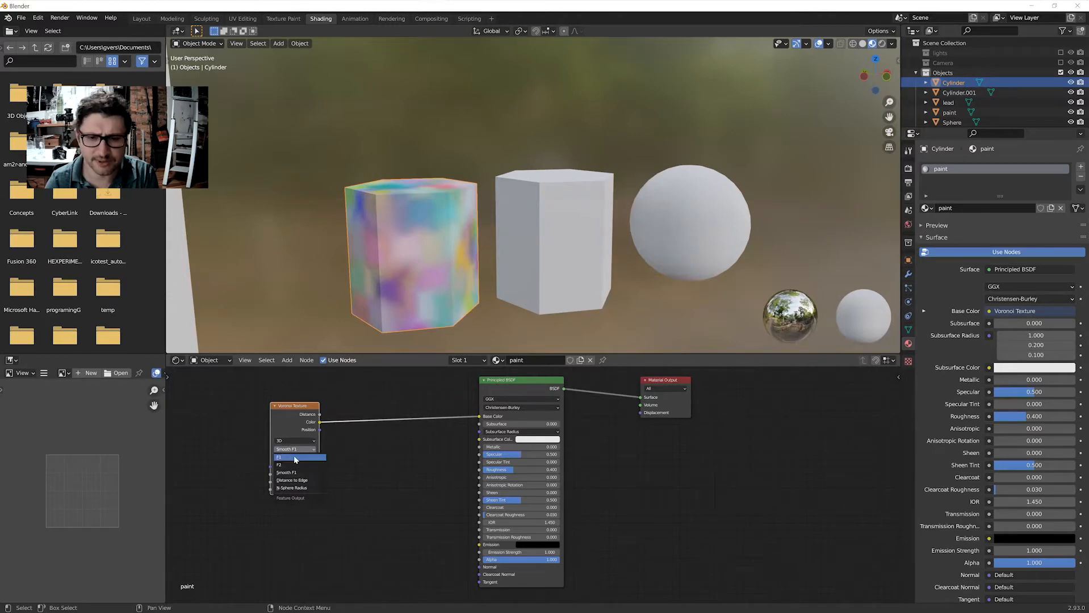
{"action": "left_click", "coordinate": [295, 458]}
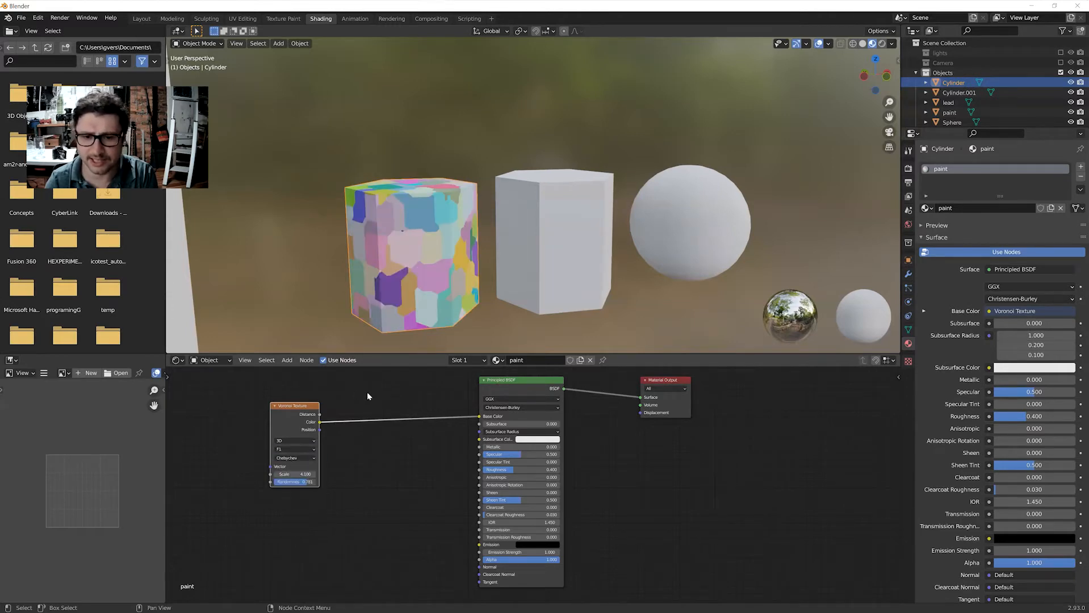
Add a ColorRamp node onto the link between the Voronoi Texture's Color output and the Principled BSDF's Base Color.
{"action": "middle_click_drag", "start_coordinate": [433, 283], "coordinate": [434, 283]}
{"action": "middle_click_drag", "start_coordinate": [414, 297], "coordinate": [422, 291]}
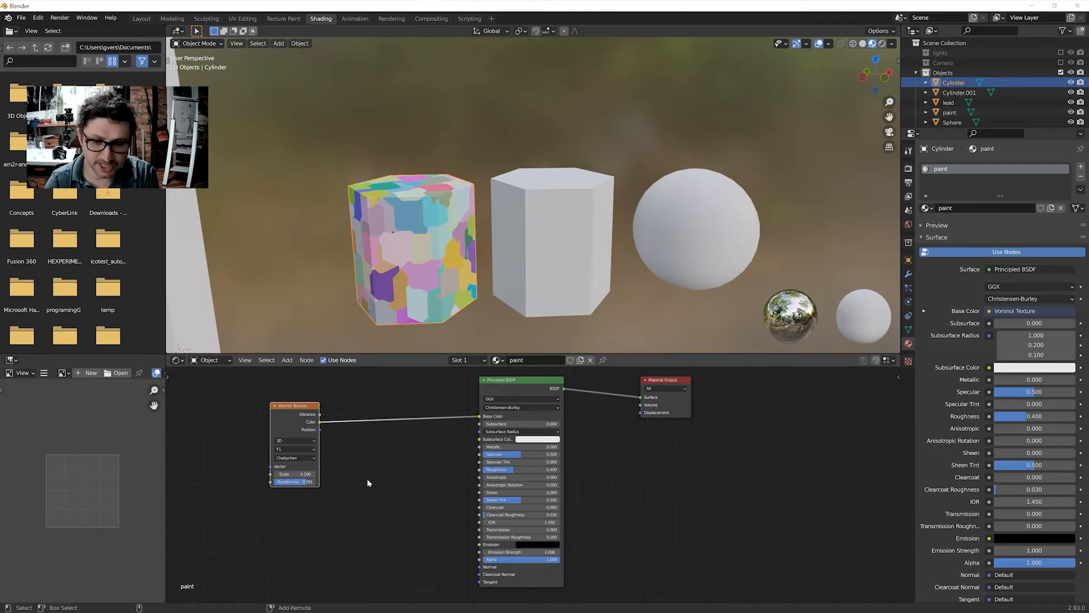
{"action": "key", "text": "shift+a"}
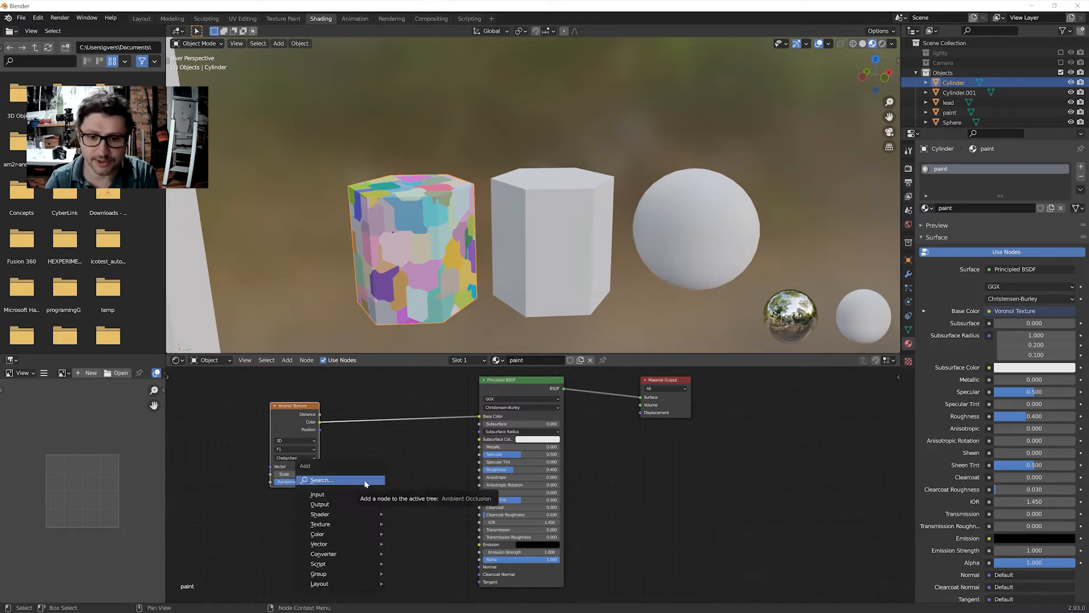
{"action": "left_click", "coordinate": [365, 481]}
{"action": "type", "text": "col"}
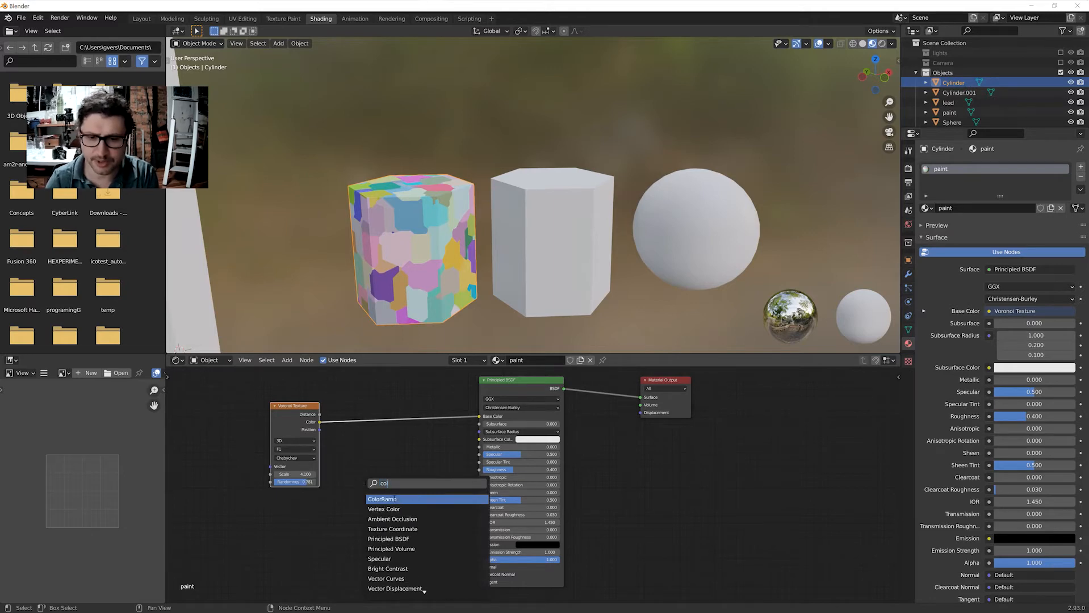
{"action": "left_click", "coordinate": [396, 499]}
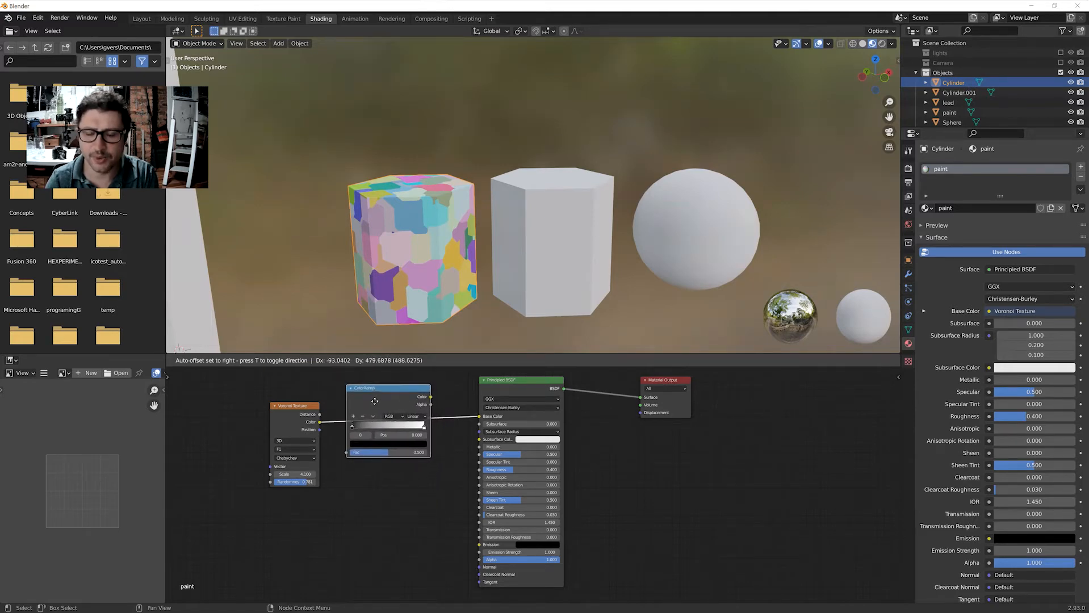
{"action": "left_click", "coordinate": [374, 401]}
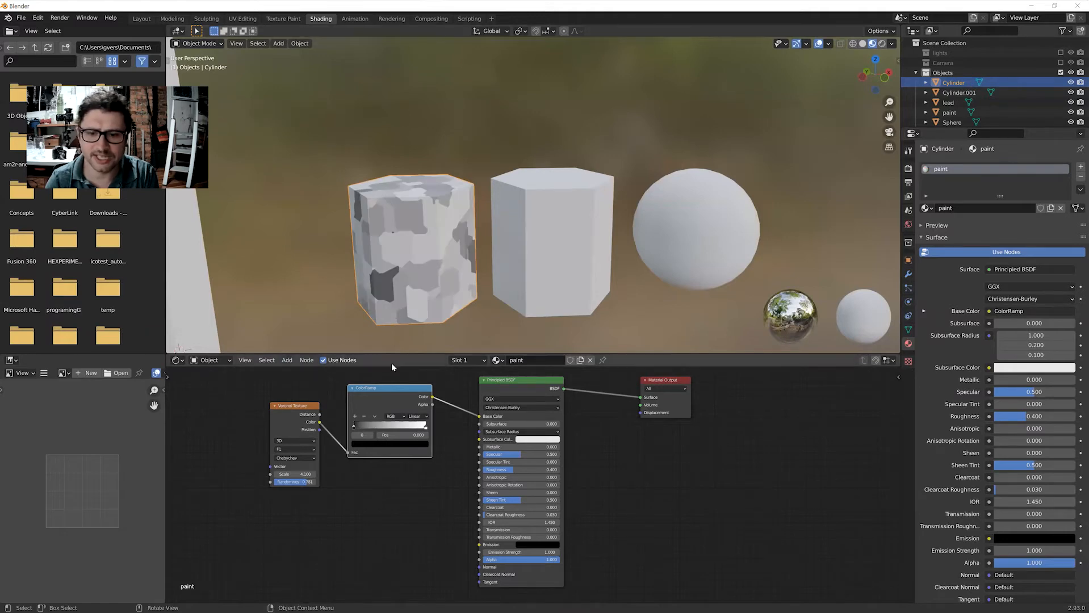
Recolour the ColorRamp's black stop to a dark, fully saturated red.
{"action": "mouse_move", "coordinate": [419, 309]}
{"action": "middle_mouse_down"}
{"action": "mouse_move", "coordinate": [382, 313]}
{"action": "mouse_move", "coordinate": [415, 286]}
{"action": "mouse_move", "coordinate": [401, 299]}
{"action": "mouse_move", "coordinate": [430, 304]}
{"action": "mouse_move", "coordinate": [423, 313]}
{"action": "middle_mouse_up"}
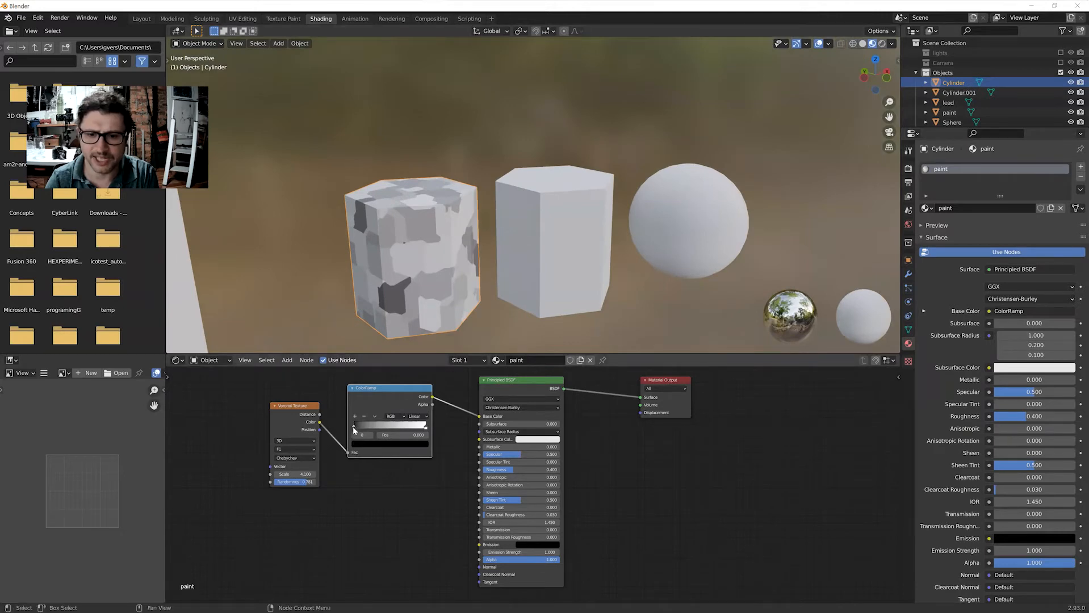
{"action": "mouse_move", "coordinate": [352, 426]}
{"action": "left_mouse_down"}
{"action": "mouse_move", "coordinate": [381, 428]}
{"action": "mouse_move", "coordinate": [347, 433]}
{"action": "left_mouse_up"}
{"action": "mouse_move", "coordinate": [424, 428]}
{"action": "left_mouse_down"}
{"action": "mouse_move", "coordinate": [363, 430]}
{"action": "mouse_move", "coordinate": [437, 425]}
{"action": "left_mouse_up"}
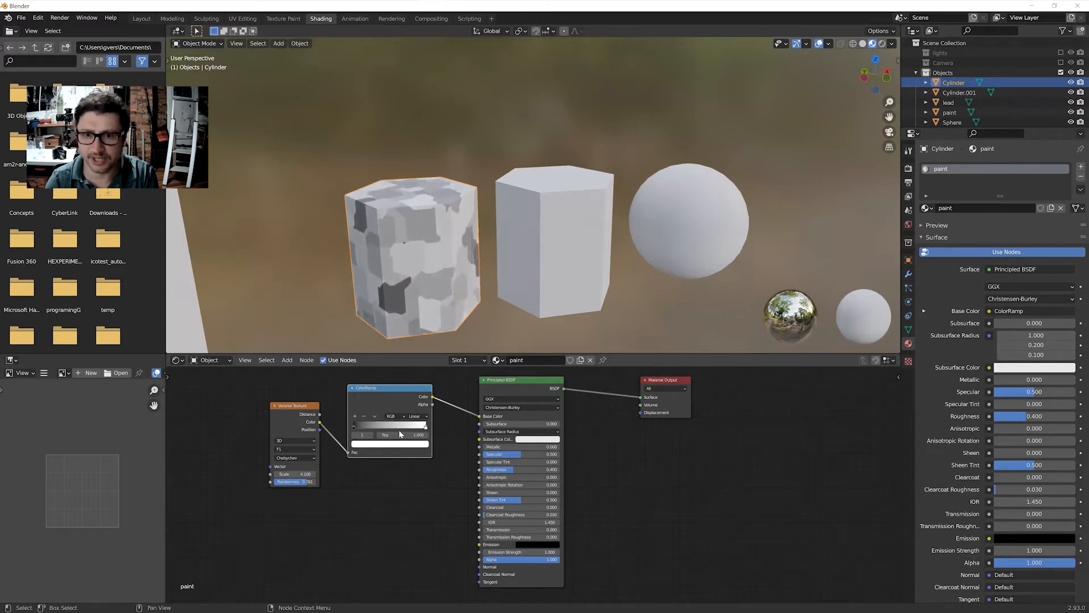
{"action": "left_click", "coordinate": [354, 427]}
{"action": "left_click", "coordinate": [373, 444]}
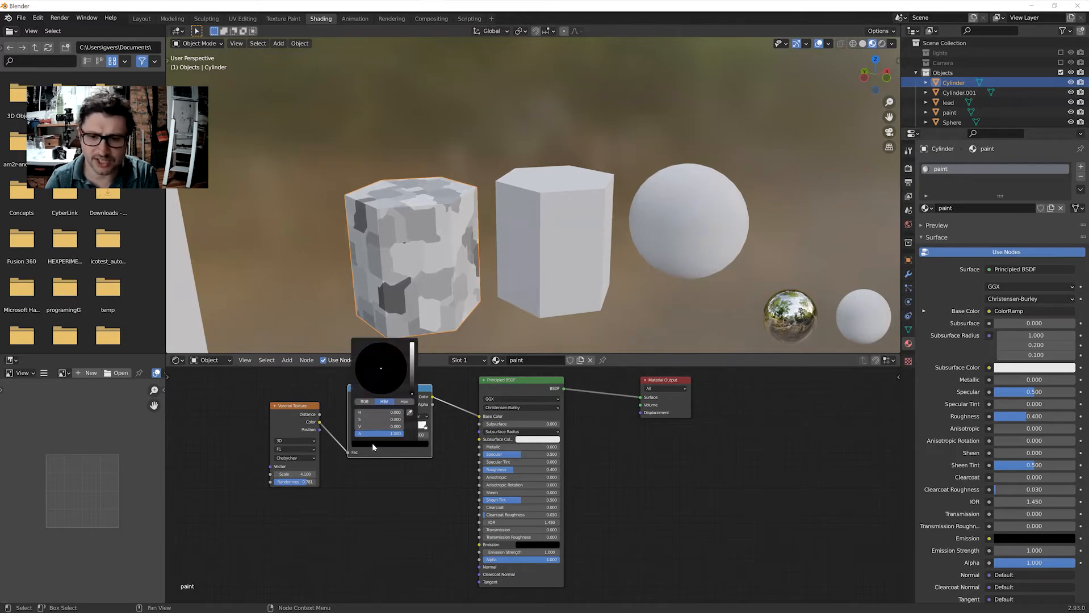
{"action": "left_click", "coordinate": [386, 387]}
{"action": "left_click_drag", "start_coordinate": [385, 386], "coordinate": [377, 396]}
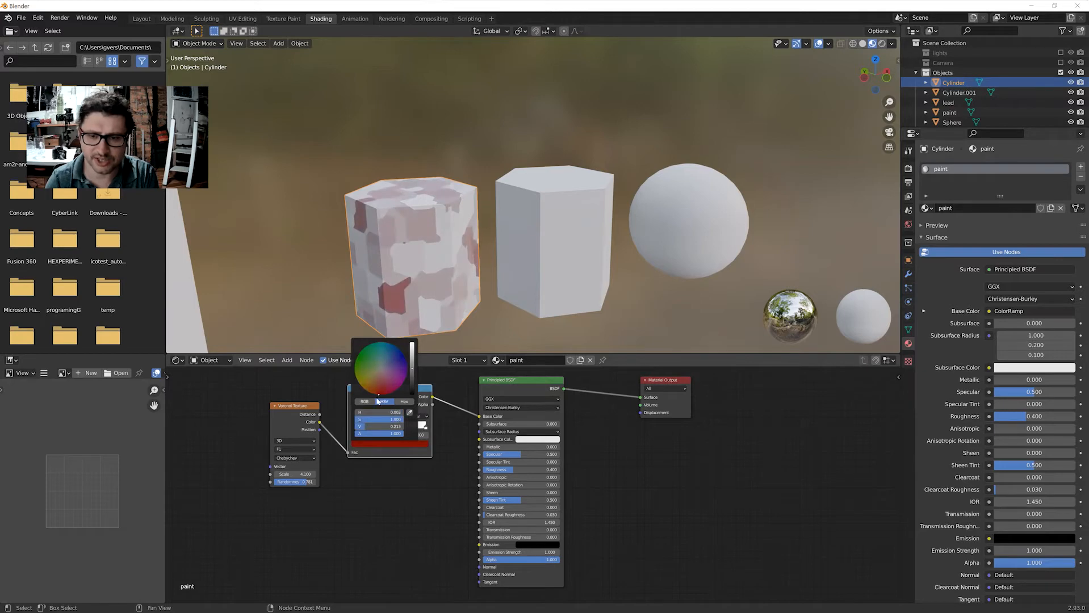
{"action": "left_click", "coordinate": [375, 473]}
Add a middle stop to the ColorRamp at position 0.5 and colour it dark green.
{"action": "left_click", "coordinate": [356, 417]}
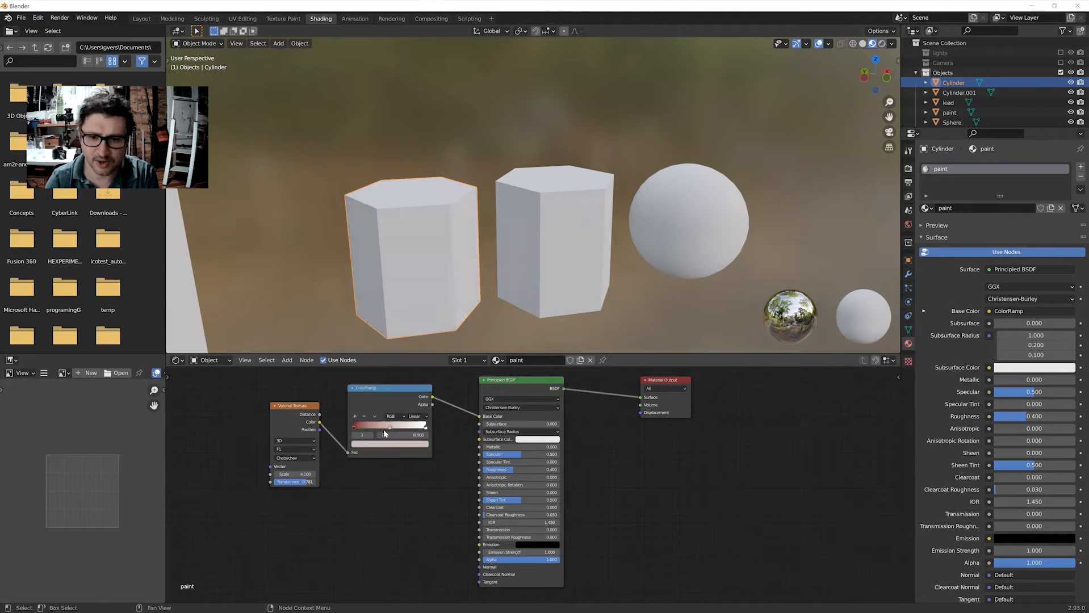
{"action": "left_click", "coordinate": [387, 445]}
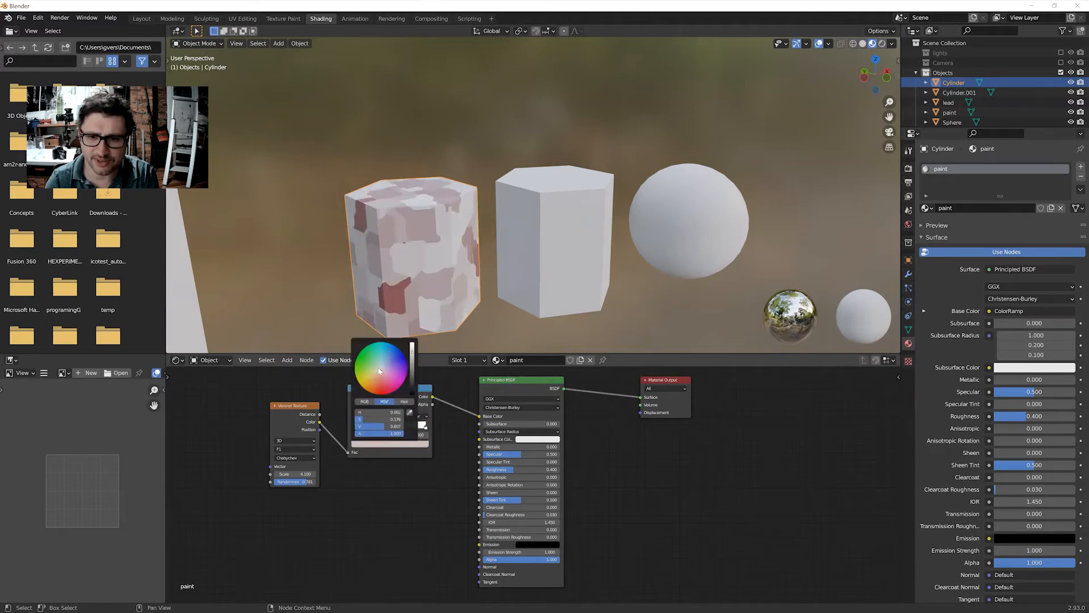
{"action": "left_click_drag", "start_coordinate": [380, 370], "coordinate": [358, 355]}
{"action": "left_click_drag", "start_coordinate": [415, 376], "coordinate": [414, 390]}
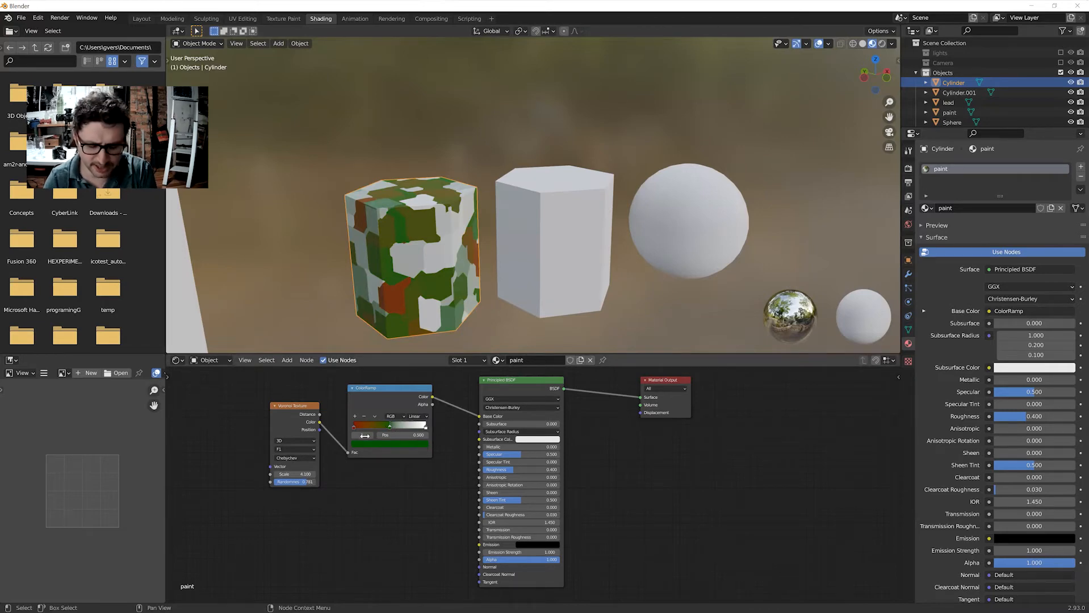
Undo the green colouring, the added middle stop and the red colouring on the ColorRamp.
{"action": "key", "text": "ctrl+z"}
{"action": "key", "text": "ctrl+z"}
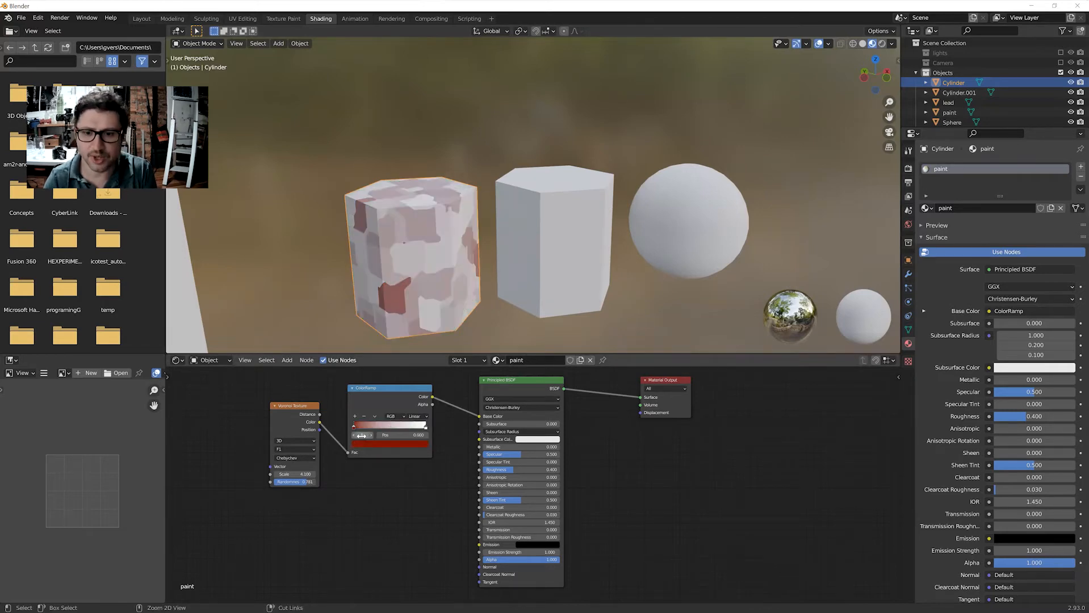
{"action": "key", "text": "ctrl+z"}
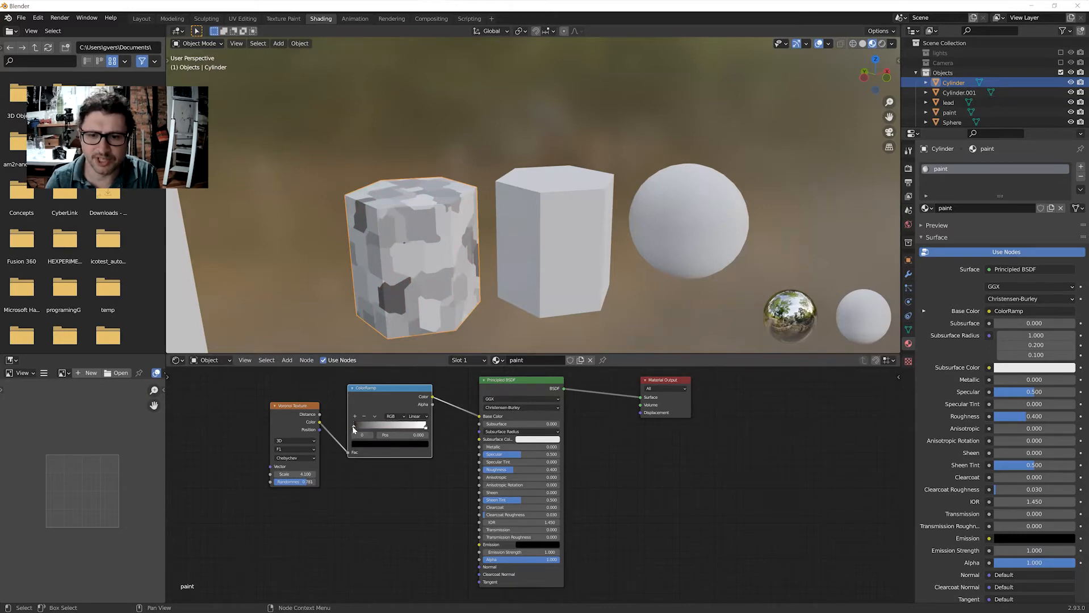
Move the ColorRamp's black stop to about 0.28 and cut the link from the ramp to Base Color.
{"action": "left_click_drag", "start_coordinate": [353, 427], "coordinate": [360, 426]}
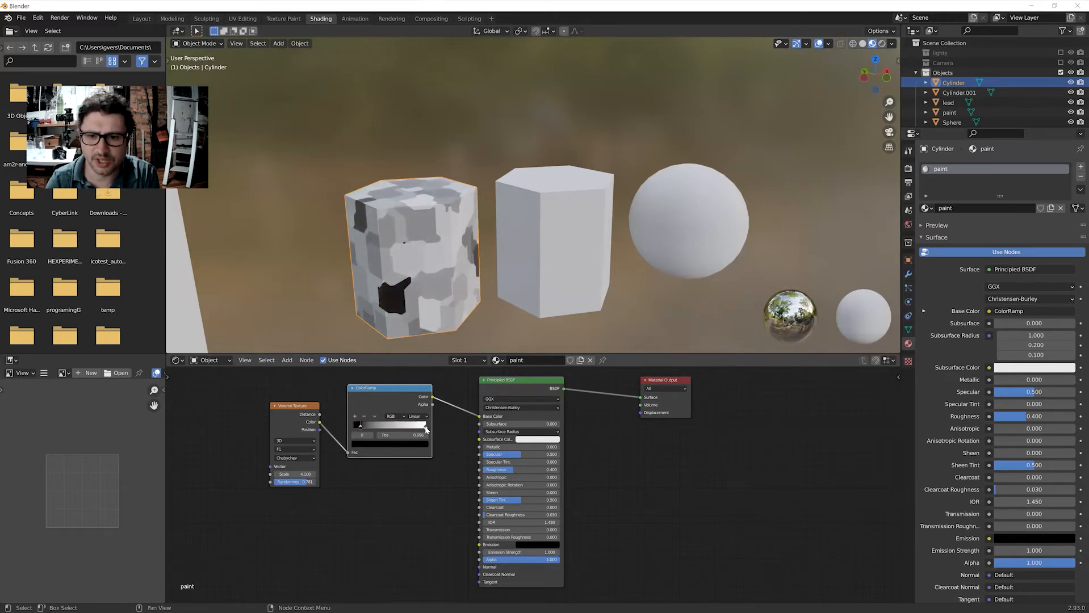
{"action": "left_click_drag", "start_coordinate": [427, 430], "coordinate": [426, 430]}
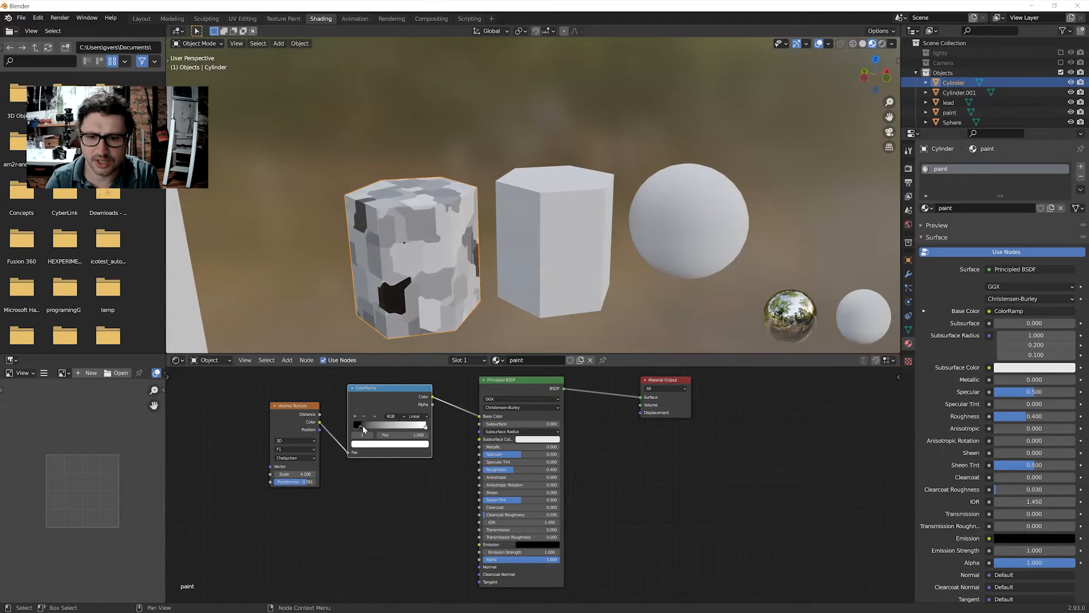
{"action": "mouse_move", "coordinate": [359, 426]}
{"action": "left_mouse_down"}
{"action": "mouse_move", "coordinate": [345, 430]}
{"action": "mouse_move", "coordinate": [368, 430]}
{"action": "left_mouse_up"}
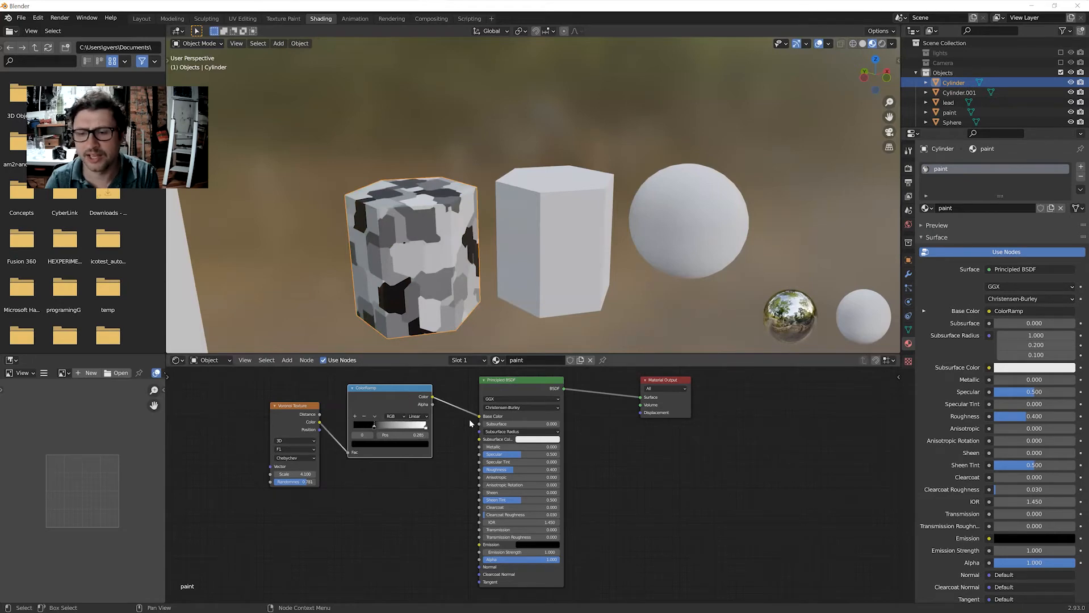
{"action": "right_click_drag", "start_coordinate": [461, 410], "coordinate": [459, 410], "text": "ctrl"}
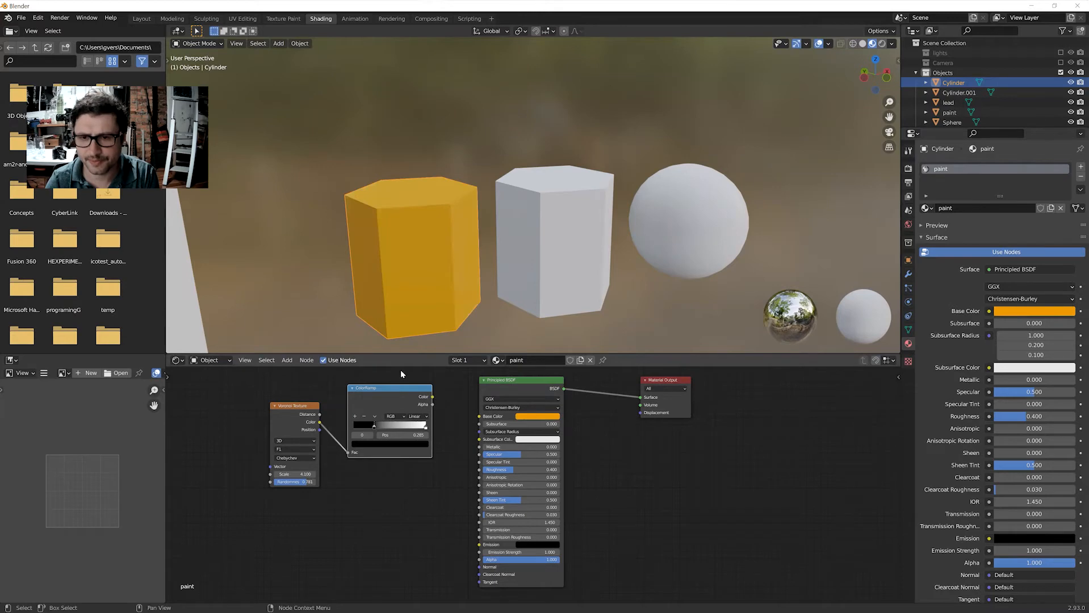
Try the Principled BSDF's roughness at 0 and at 1 to compare reflections on the orange hexagonal prism.
{"action": "mouse_move", "coordinate": [464, 300]}
{"action": "middle_mouse_down"}
{"action": "mouse_move", "coordinate": [457, 260]}
{"action": "mouse_move", "coordinate": [463, 308]}
{"action": "mouse_move", "coordinate": [477, 311]}
{"action": "middle_mouse_up"}
{"action": "scroll", "coordinate": [477, 311], "scroll_direction": "up", "scroll_amount": 1}
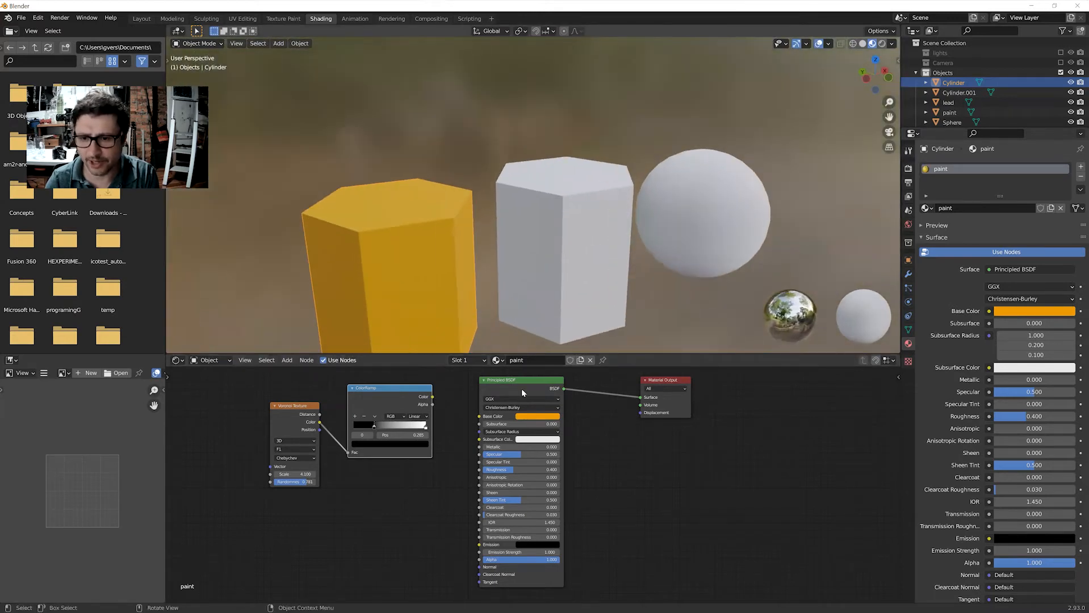
{"action": "scroll", "coordinate": [436, 307], "scroll_direction": "up", "scroll_amount": 3}
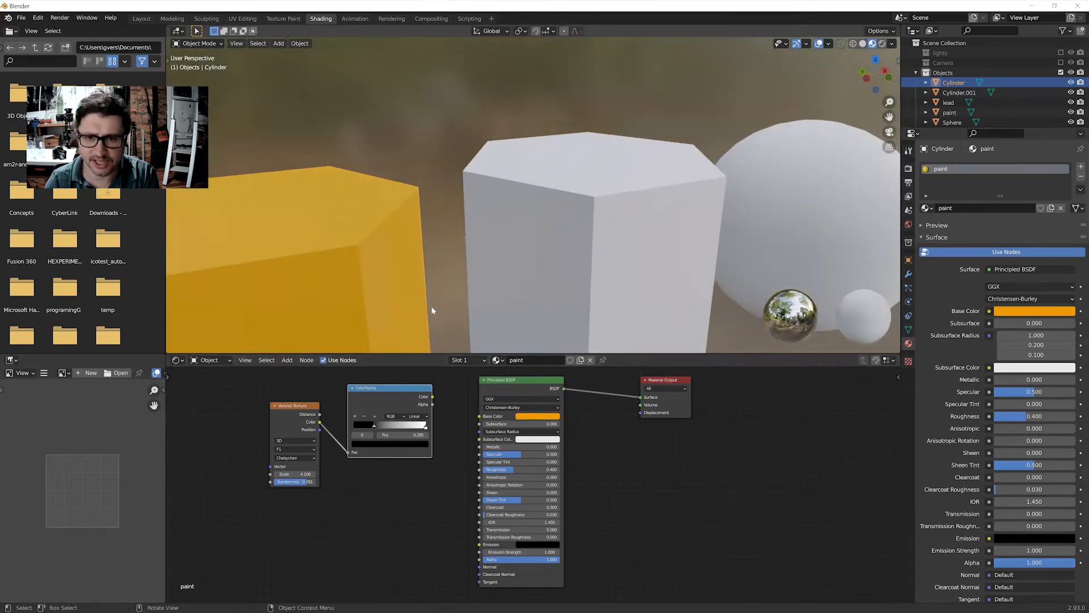
{"action": "scroll", "coordinate": [432, 311], "scroll_direction": "down", "scroll_amount": 2}
{"action": "middle_click_drag", "start_coordinate": [423, 304], "coordinate": [493, 240]}
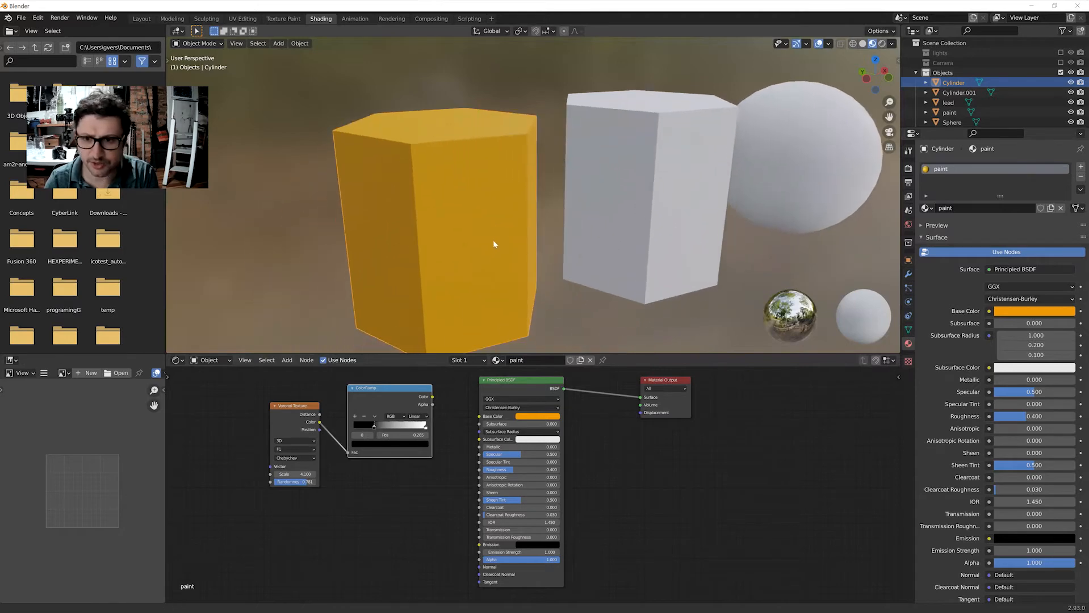
{"action": "left_click_drag", "start_coordinate": [493, 471], "coordinate": [463, 471]}
{"action": "middle_click_drag", "start_coordinate": [522, 290], "coordinate": [492, 318]}
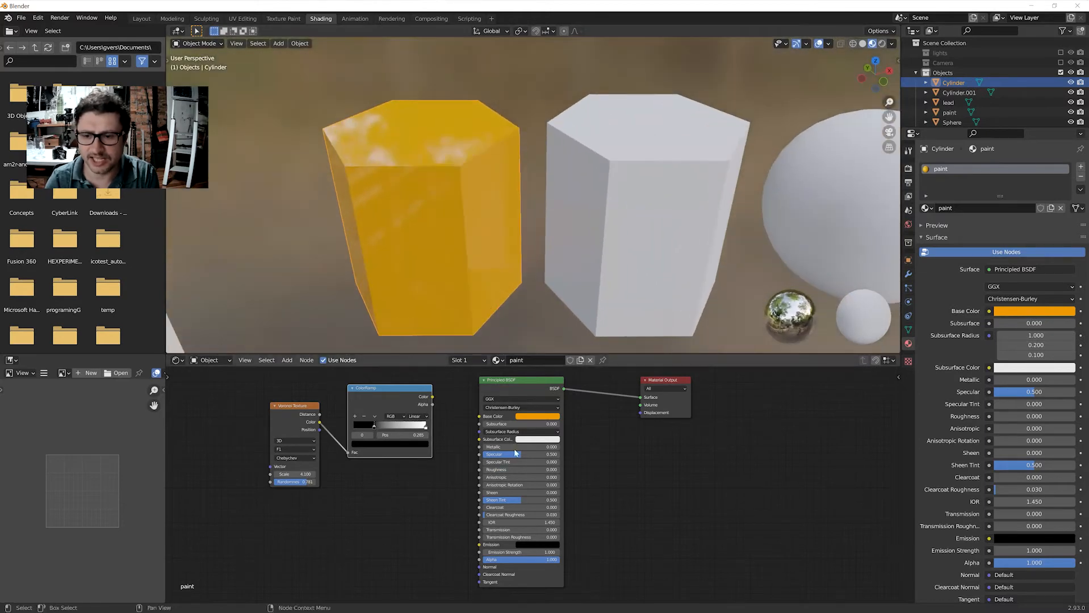
{"action": "left_click_drag", "start_coordinate": [494, 470], "coordinate": [560, 470]}
{"action": "middle_click_drag", "start_coordinate": [433, 277], "coordinate": [450, 263]}
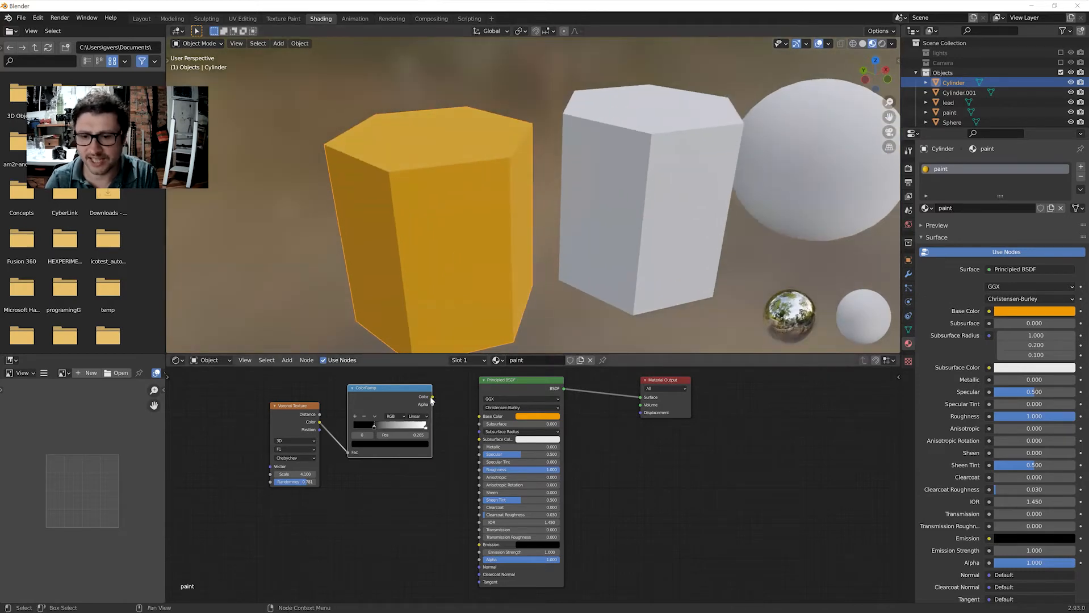
Connect the ColorRamp's Color output to the Principled BSDF's Roughness input and check the reflections on the prism.
{"action": "left_click_drag", "start_coordinate": [433, 398], "coordinate": [474, 474]}
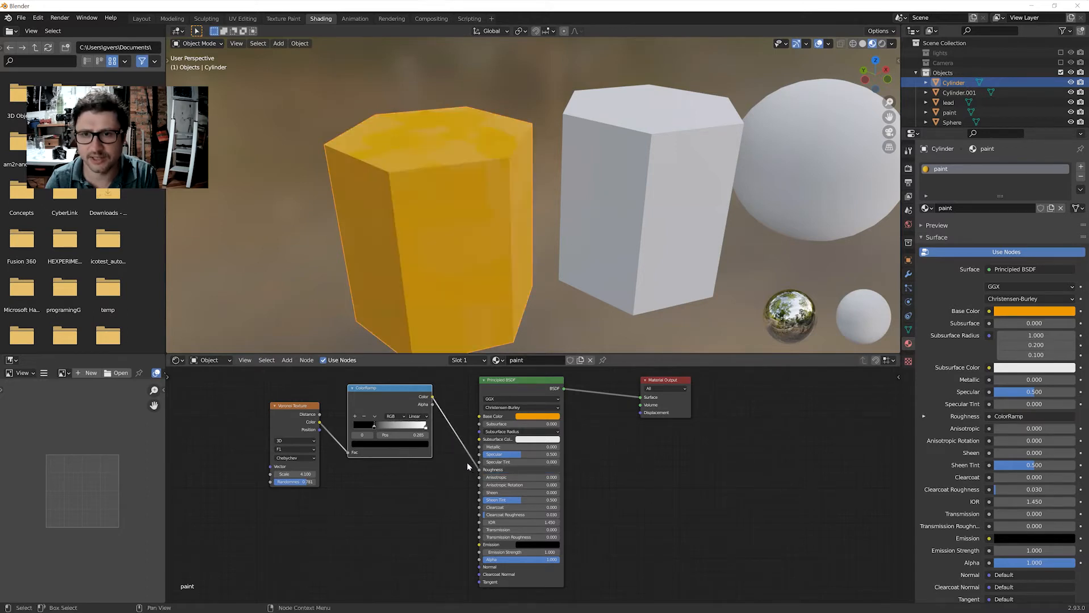
{"action": "middle_click_drag", "start_coordinate": [475, 257], "coordinate": [523, 264]}
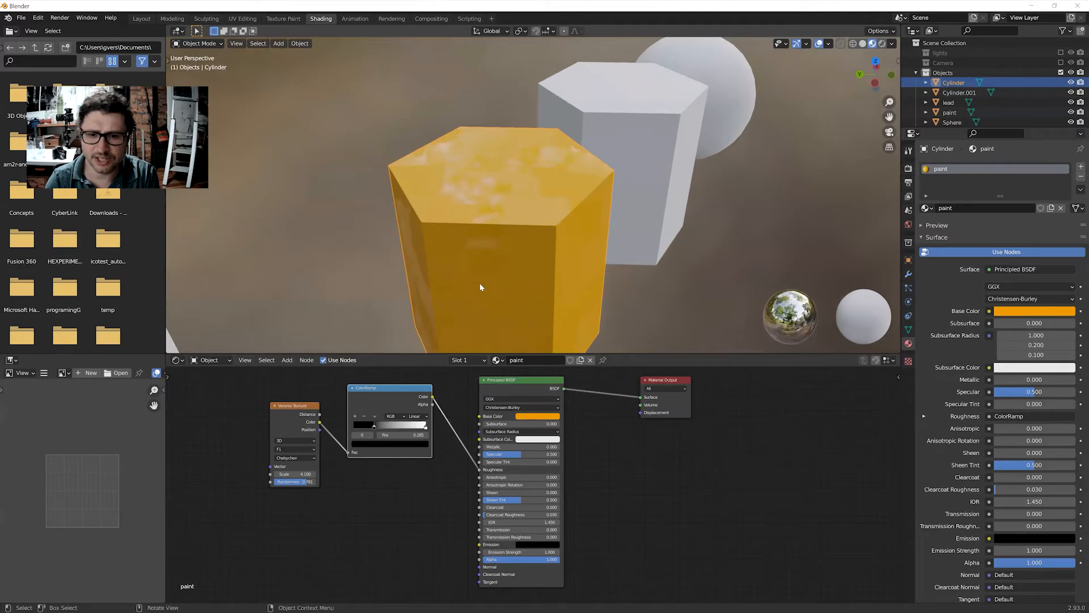
Switch the Voronoi Texture's feature output to Smooth F1, adjust its randomness and check the reflections on the orange prism.
{"action": "left_click", "coordinate": [304, 451]}
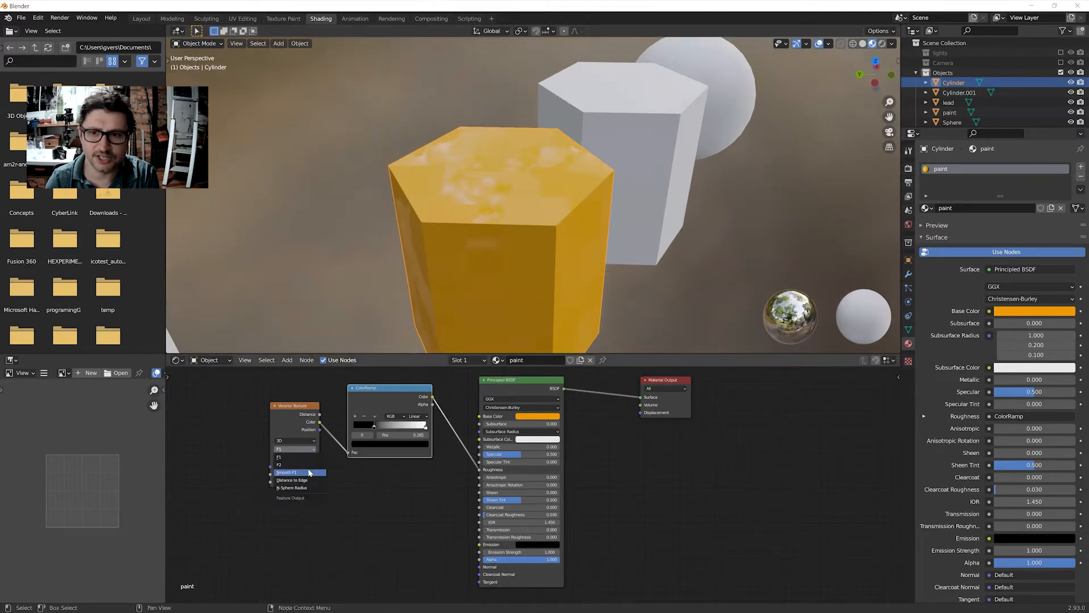
{"action": "left_click", "coordinate": [310, 473]}
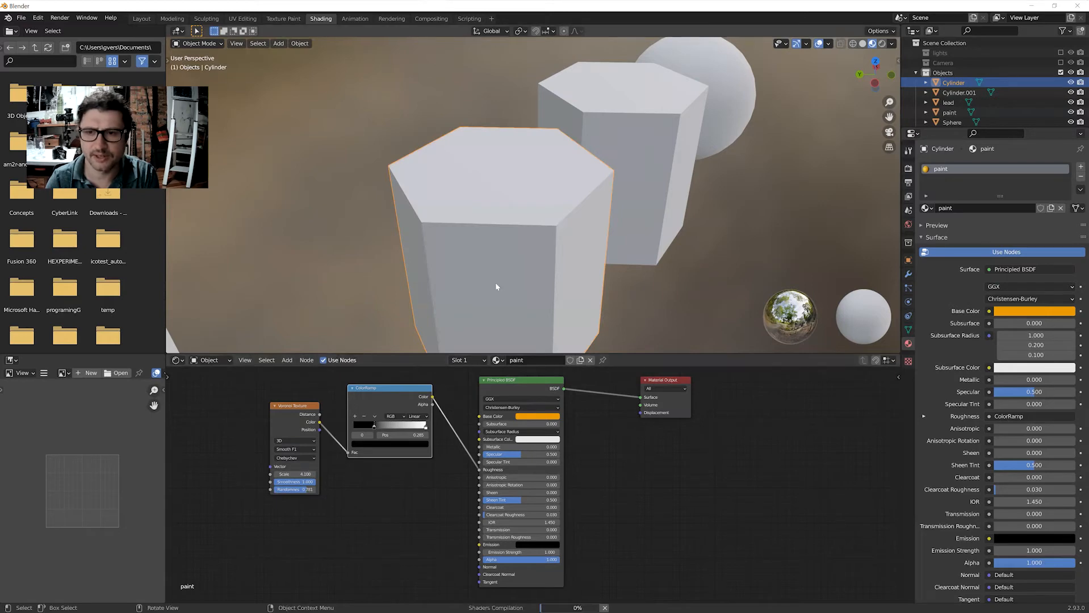
{"action": "middle_click_drag", "start_coordinate": [554, 244], "coordinate": [531, 246]}
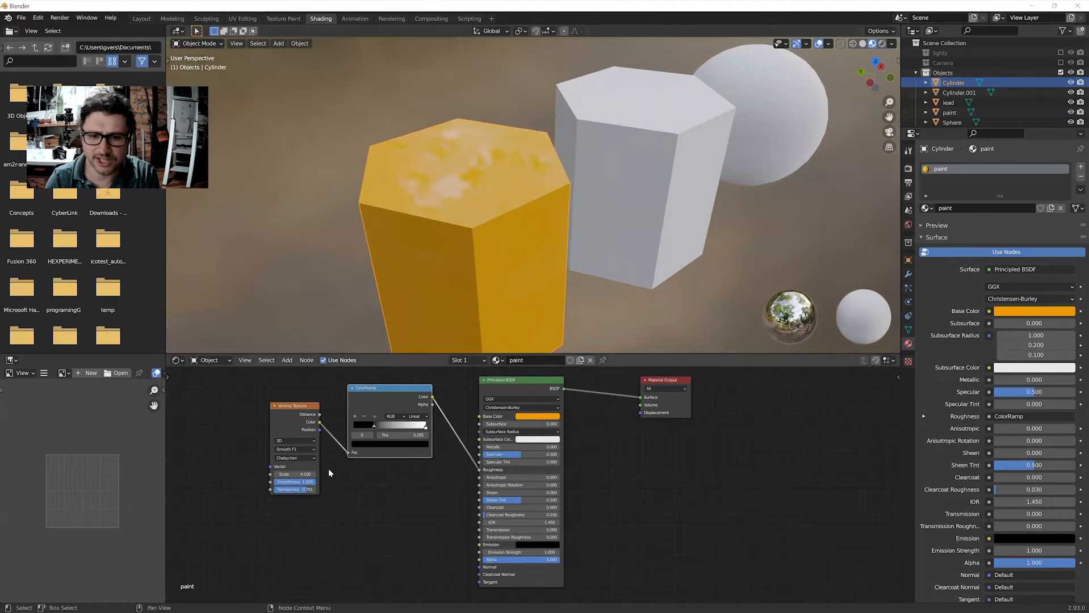
{"action": "left_click_drag", "start_coordinate": [307, 490], "coordinate": [280, 475]}
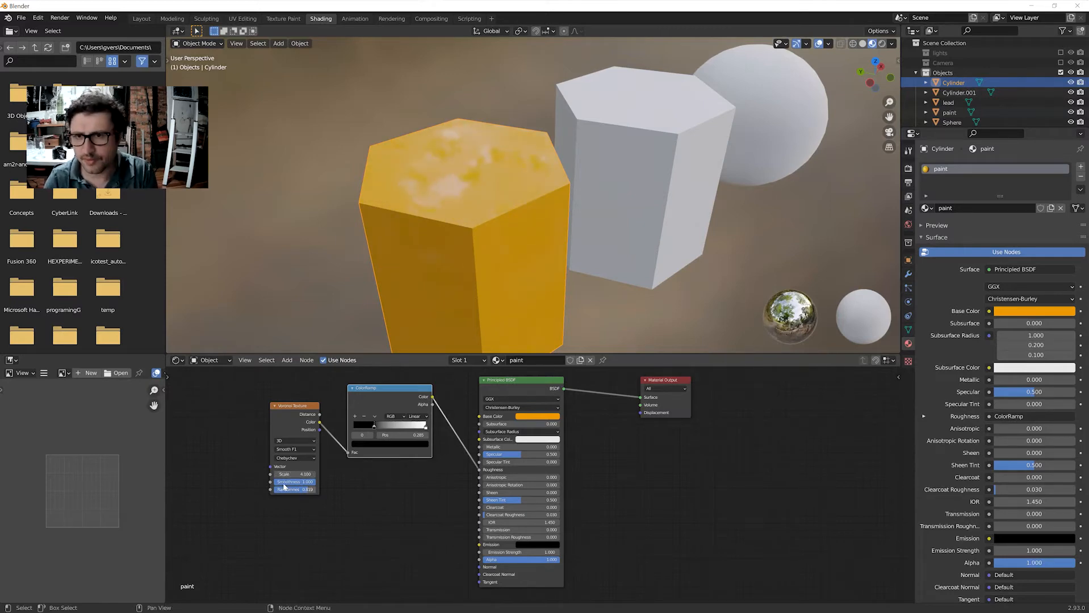
{"action": "middle_click_drag", "start_coordinate": [391, 301], "coordinate": [343, 280]}
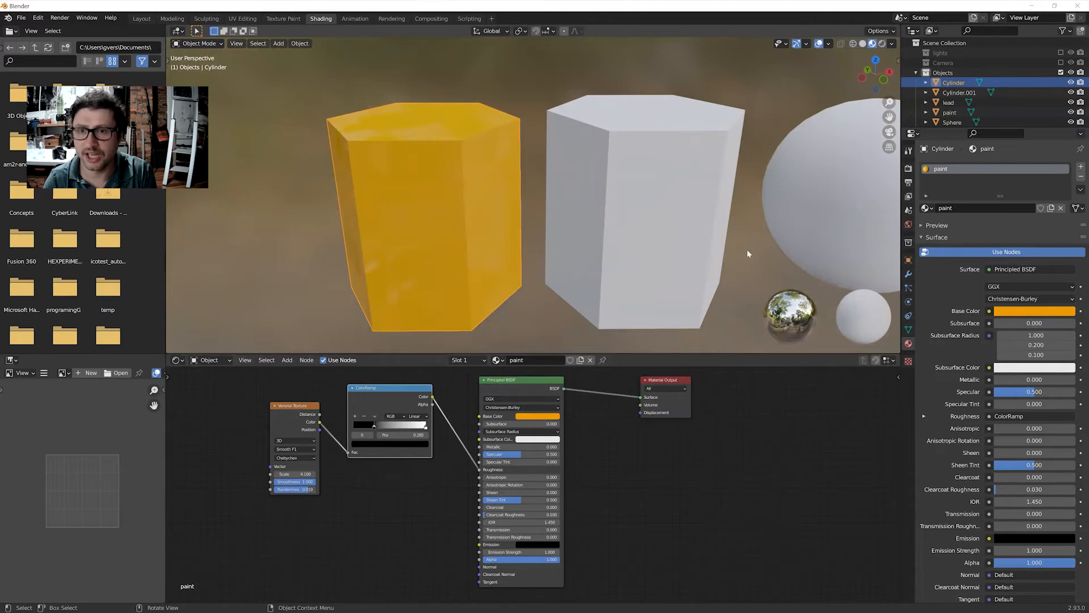
Give the white hexagonal prism beside the orange one a new material named wood.
{"action": "middle_click_drag", "start_coordinate": [748, 249], "coordinate": [625, 256]}
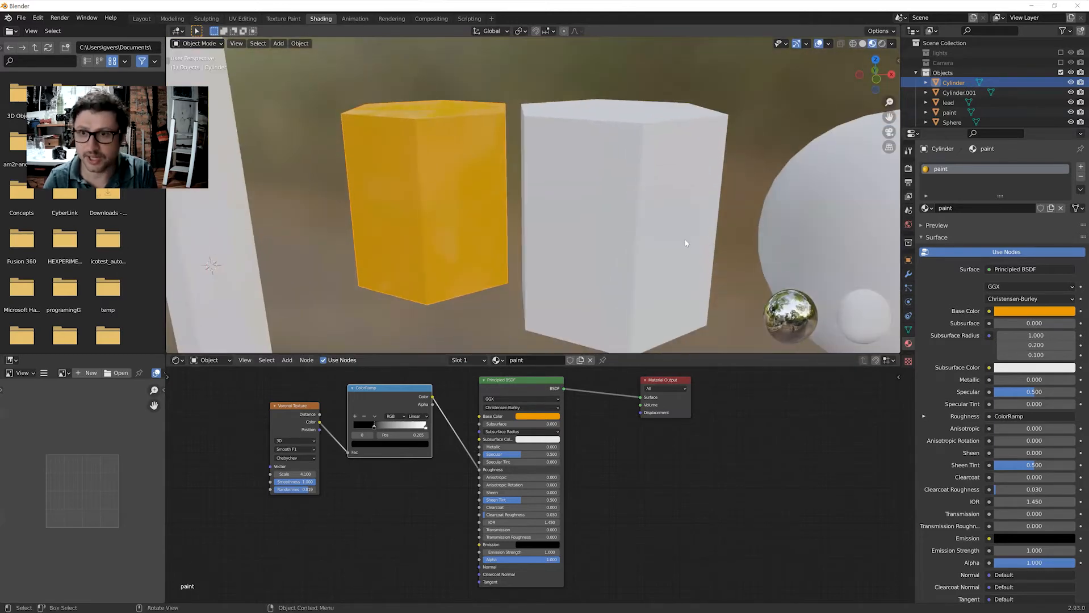
{"action": "left_click", "coordinate": [620, 257]}
{"action": "middle_click_drag", "start_coordinate": [559, 276], "coordinate": [534, 246]}
{"action": "scroll", "coordinate": [535, 246], "scroll_direction": "down", "scroll_amount": 3}
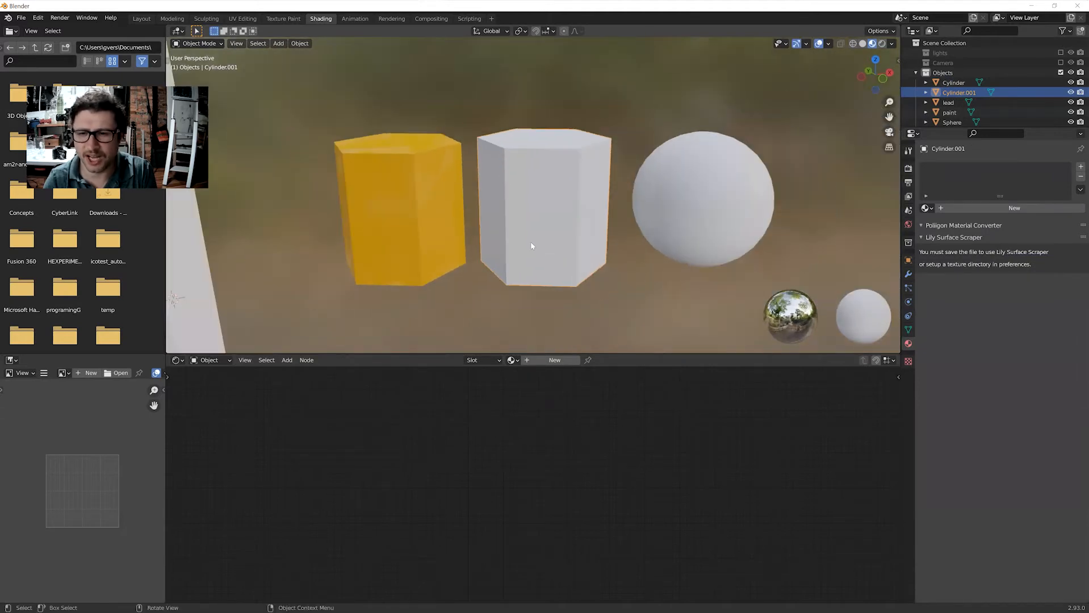
{"action": "middle_click_drag", "start_coordinate": [495, 268], "coordinate": [481, 281]}
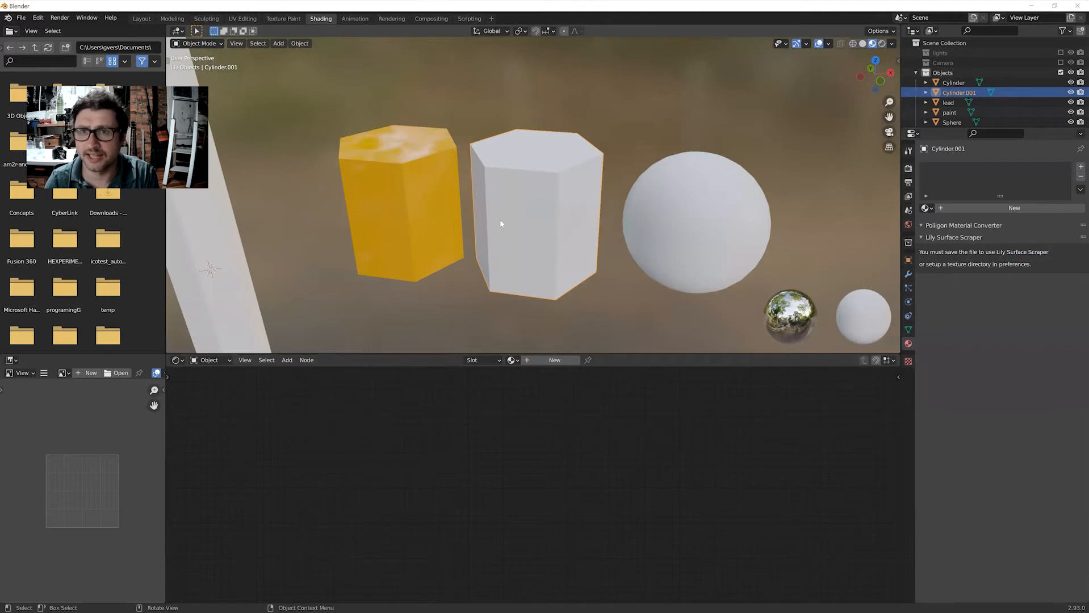
{"action": "left_click", "coordinate": [544, 361]}
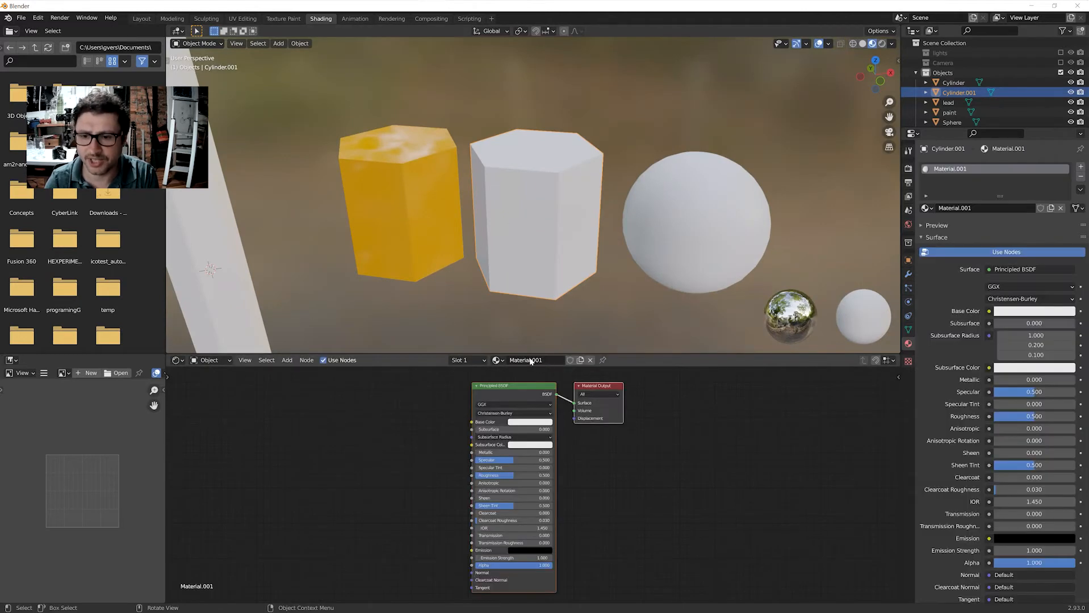
{"action": "type", "text": "wo"}
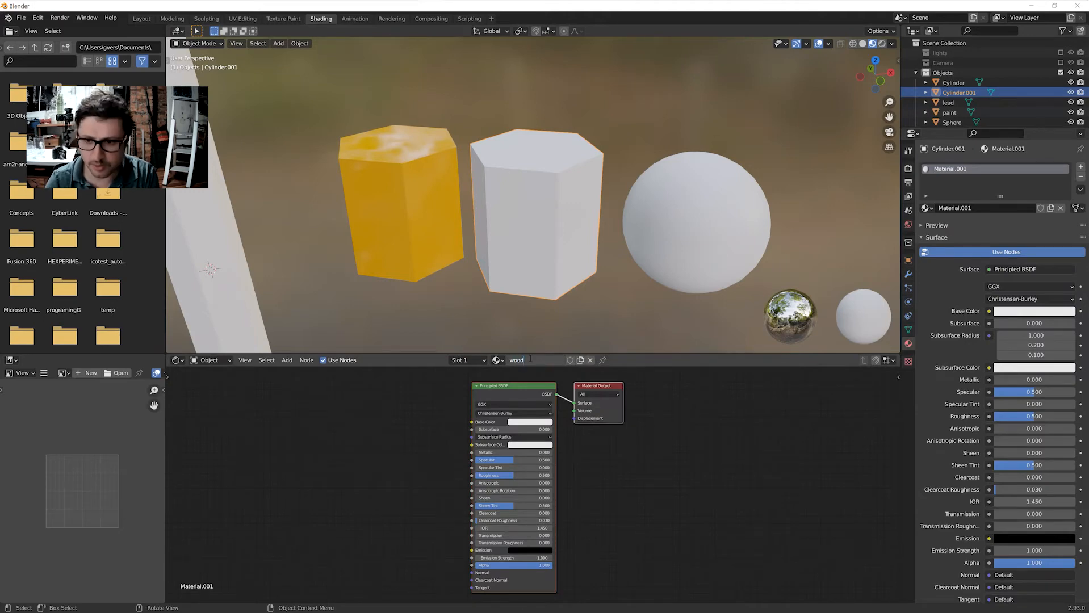
{"action": "type", "text": "od"}
{"action": "key", "text": "Return"}
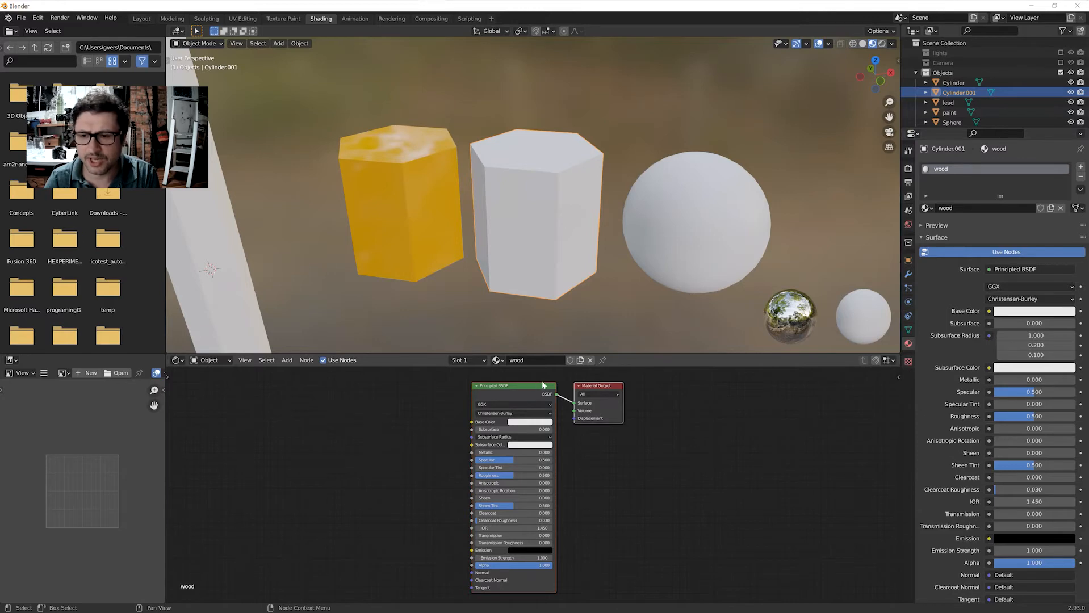
Add a Noise Texture node to the wood material and connect its Color output to the Principled BSDF's Base Color.
{"action": "left_click_drag", "start_coordinate": [594, 388], "coordinate": [614, 387]}
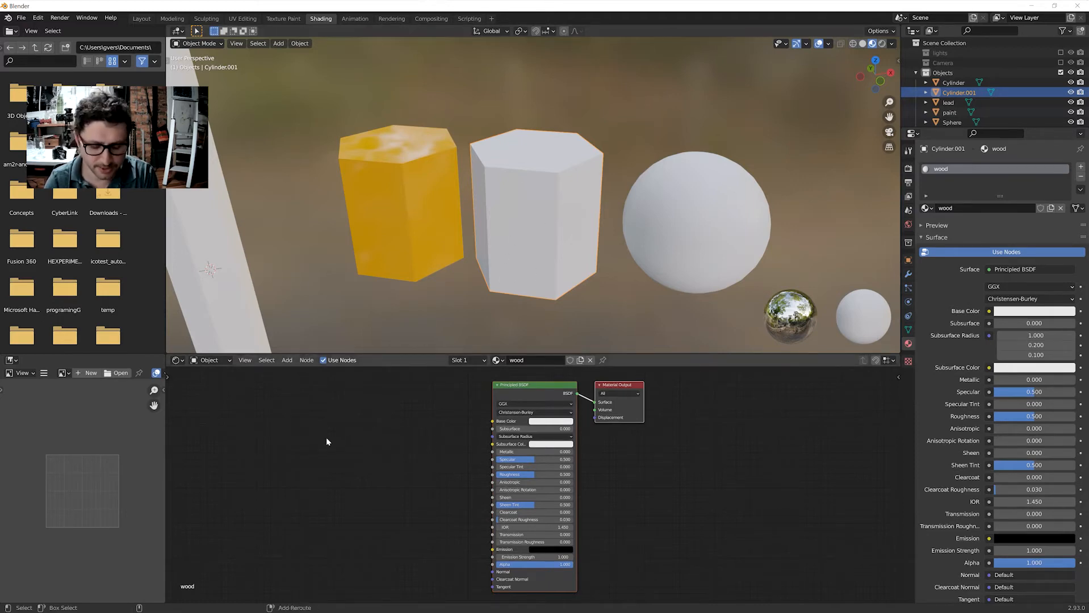
{"action": "key", "text": "shift+a"}
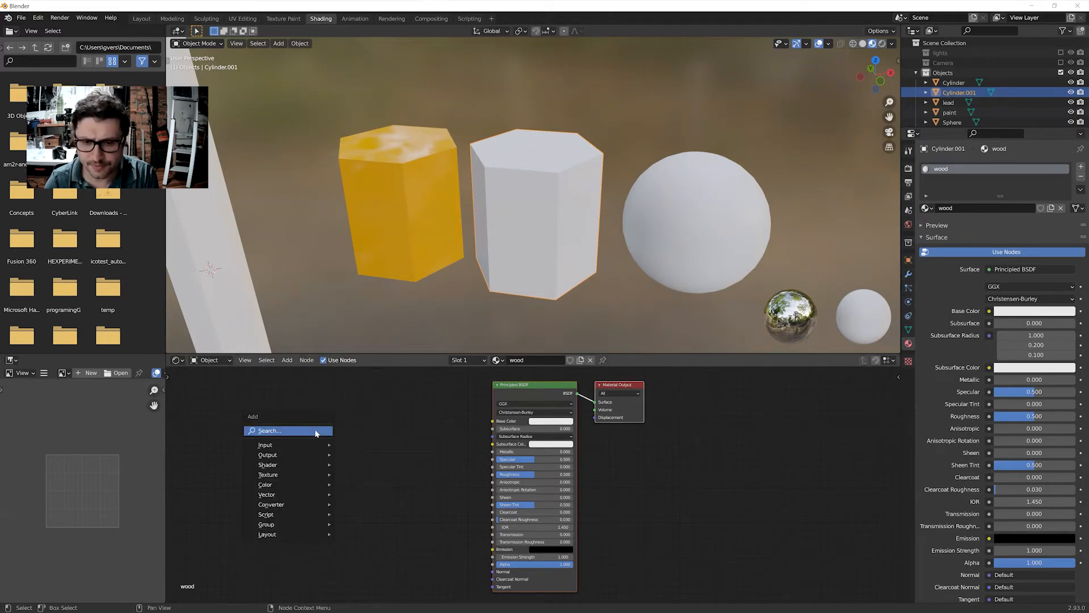
{"action": "left_click", "coordinate": [316, 432]}
{"action": "type", "text": "noise"}
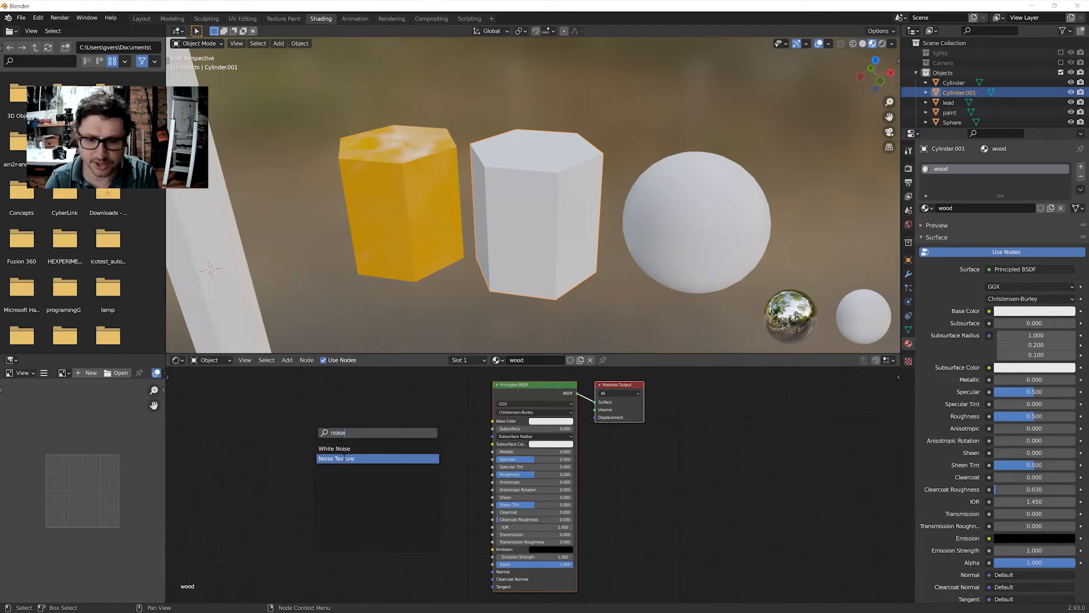
{"action": "left_click", "coordinate": [344, 459]}
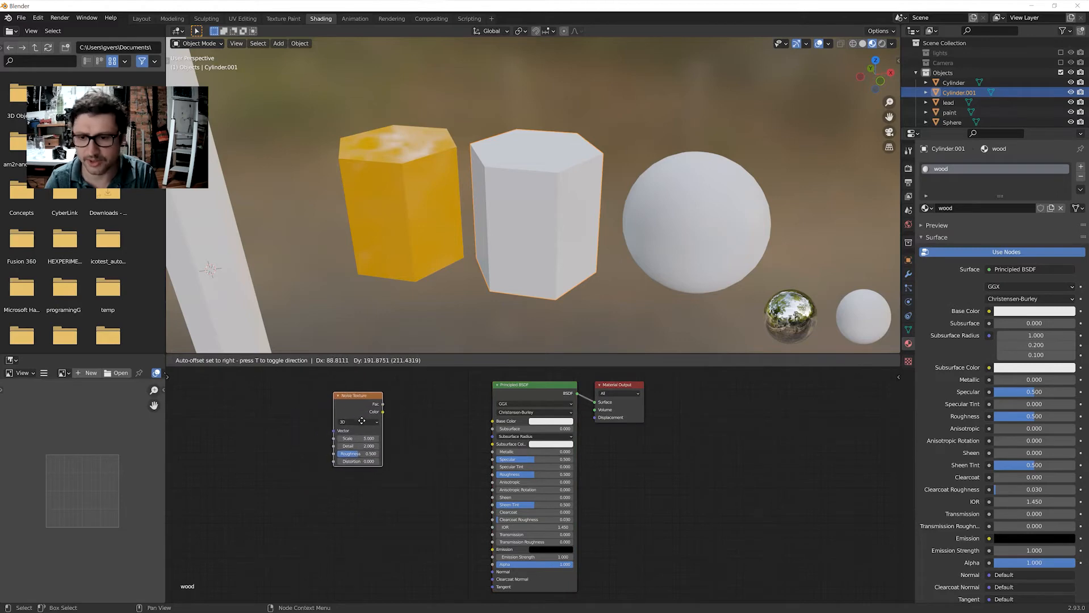
{"action": "left_click", "coordinate": [347, 422]}
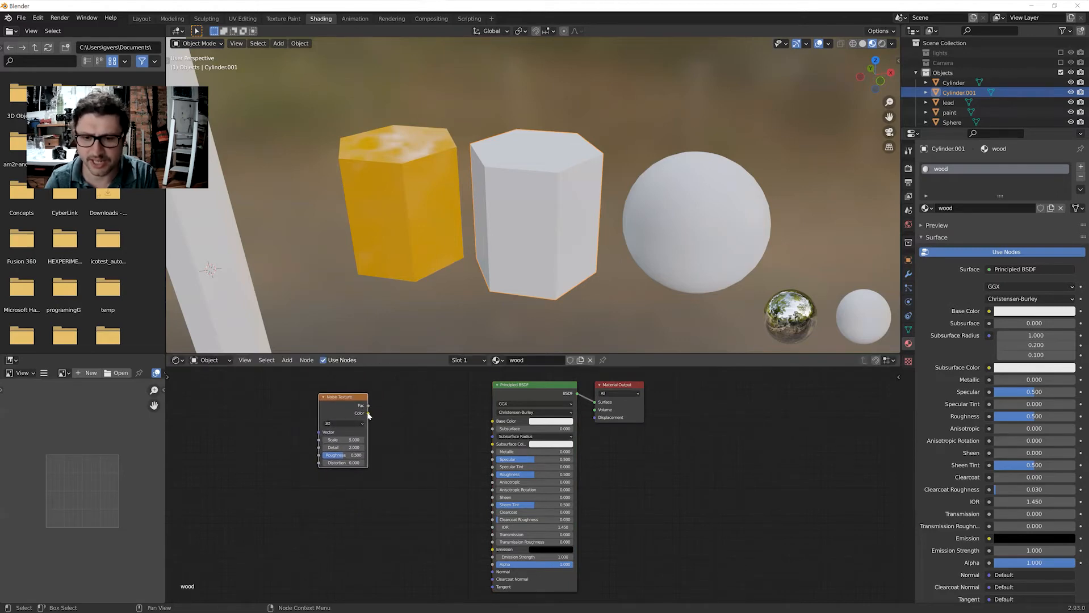
{"action": "left_click_drag", "start_coordinate": [370, 414], "coordinate": [493, 421]}
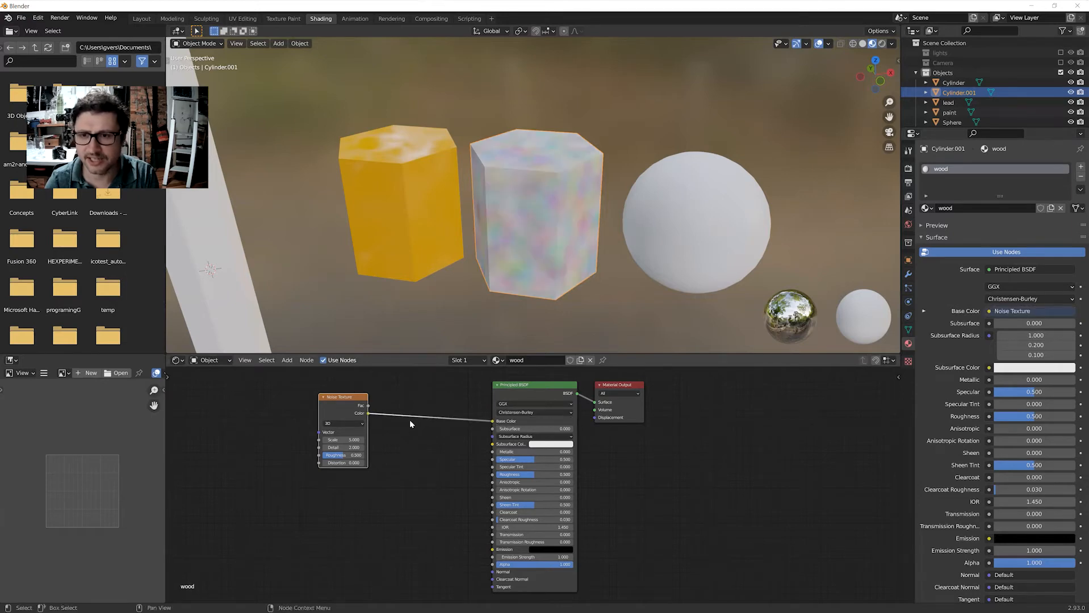
Try larger and smaller scales on the Noise Texture, settle on about 8.3 and undo the detail change.
{"action": "middle_click_drag", "start_coordinate": [544, 276], "coordinate": [582, 262]}
{"action": "middle_click_drag", "start_coordinate": [462, 304], "coordinate": [483, 308]}
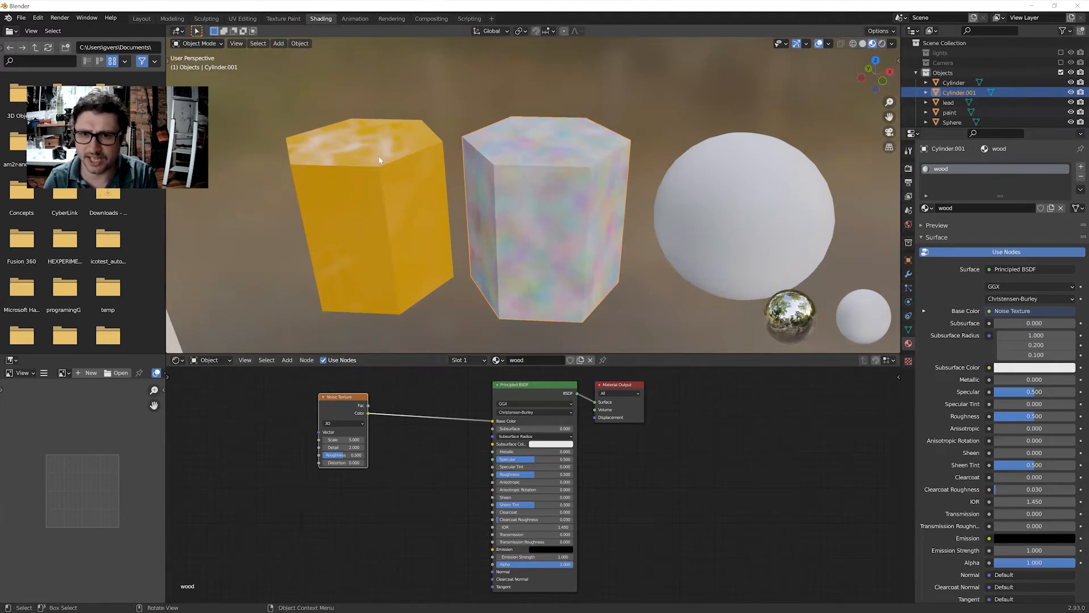
{"action": "mouse_move", "coordinate": [389, 250]}
{"action": "middle_mouse_down"}
{"action": "mouse_move", "coordinate": [406, 231]}
{"action": "mouse_move", "coordinate": [397, 226]}
{"action": "mouse_move", "coordinate": [407, 245]}
{"action": "middle_mouse_up"}
{"action": "middle_click_drag", "start_coordinate": [478, 246], "coordinate": [476, 244]}
{"action": "mouse_move", "coordinate": [433, 318]}
{"action": "middle_mouse_down"}
{"action": "mouse_move", "coordinate": [439, 309]}
{"action": "mouse_move", "coordinate": [439, 330]}
{"action": "mouse_move", "coordinate": [440, 321]}
{"action": "middle_mouse_up"}
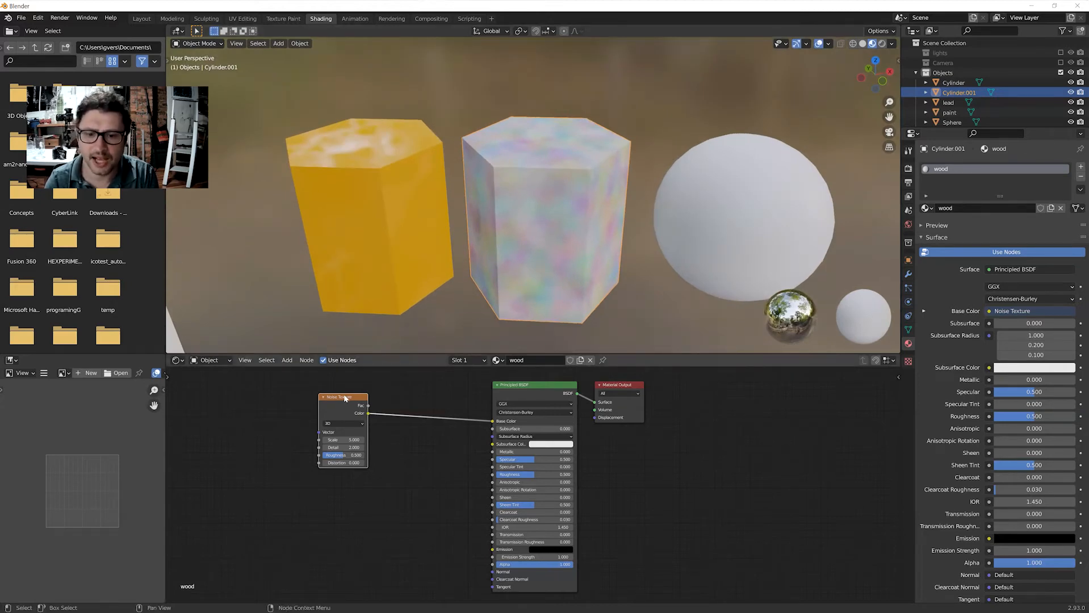
{"action": "left_click_drag", "start_coordinate": [346, 398], "coordinate": [335, 394]}
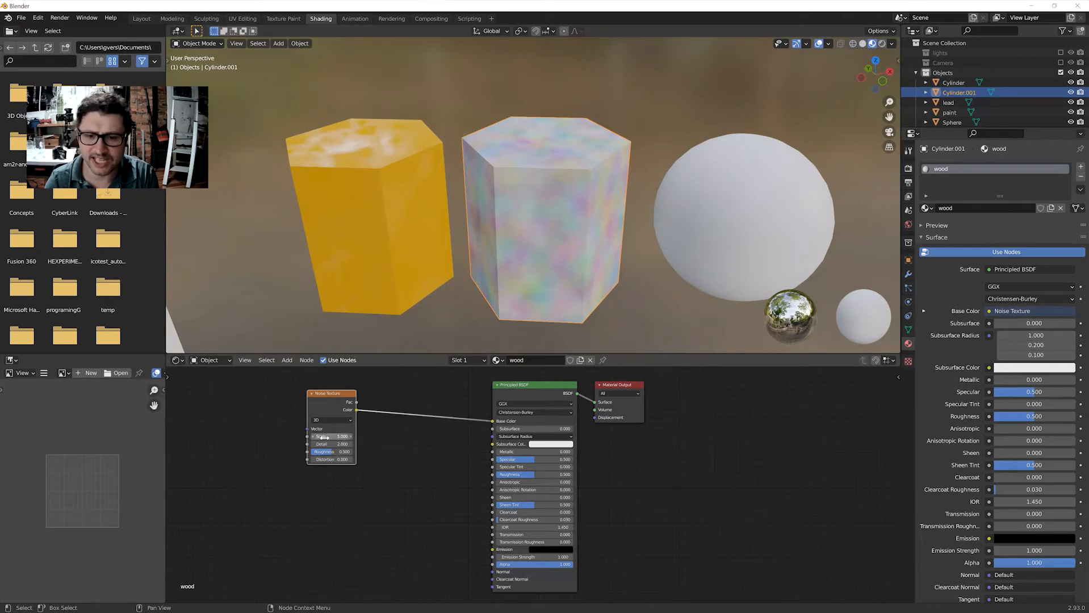
{"action": "left_click_drag", "start_coordinate": [327, 436], "coordinate": [419, 436]}
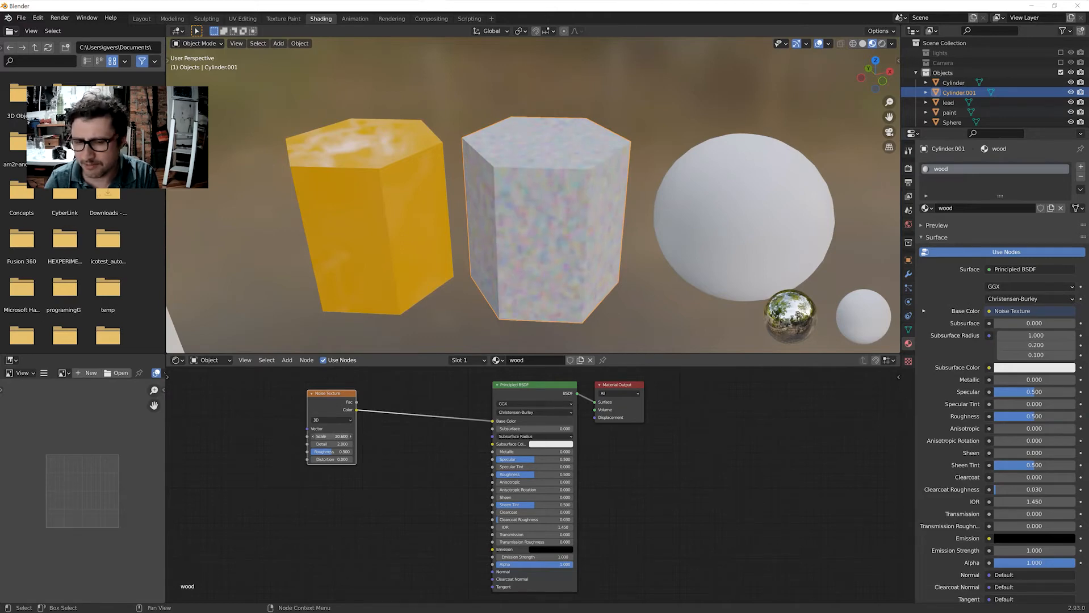
{"action": "left_click_drag", "start_coordinate": [418, 437], "coordinate": [318, 437]}
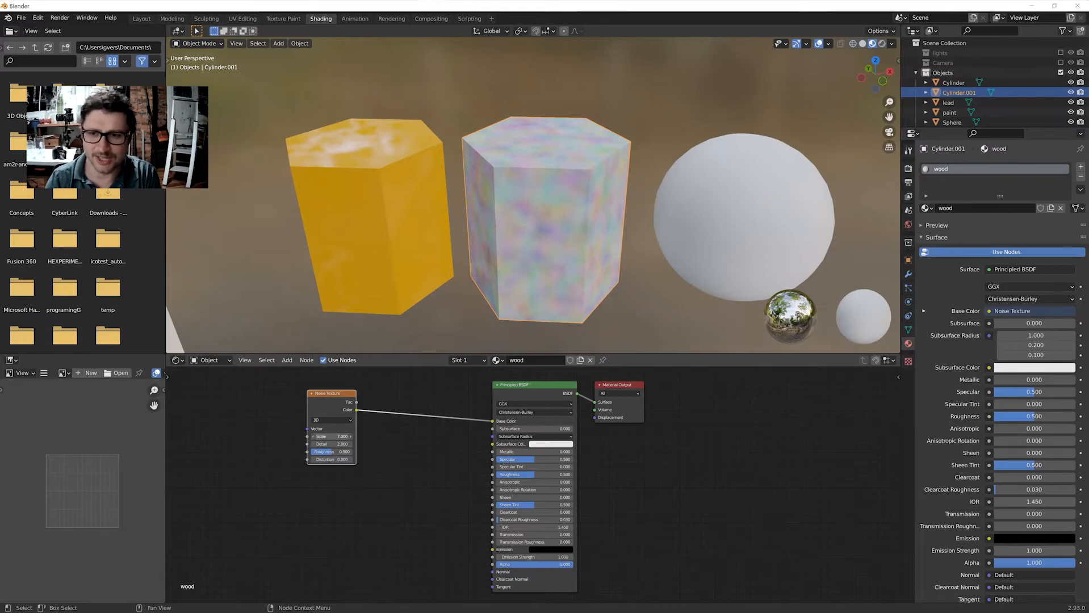
{"action": "left_click", "coordinate": [350, 437]}
{"action": "left_click_drag", "start_coordinate": [331, 437], "coordinate": [354, 444]}
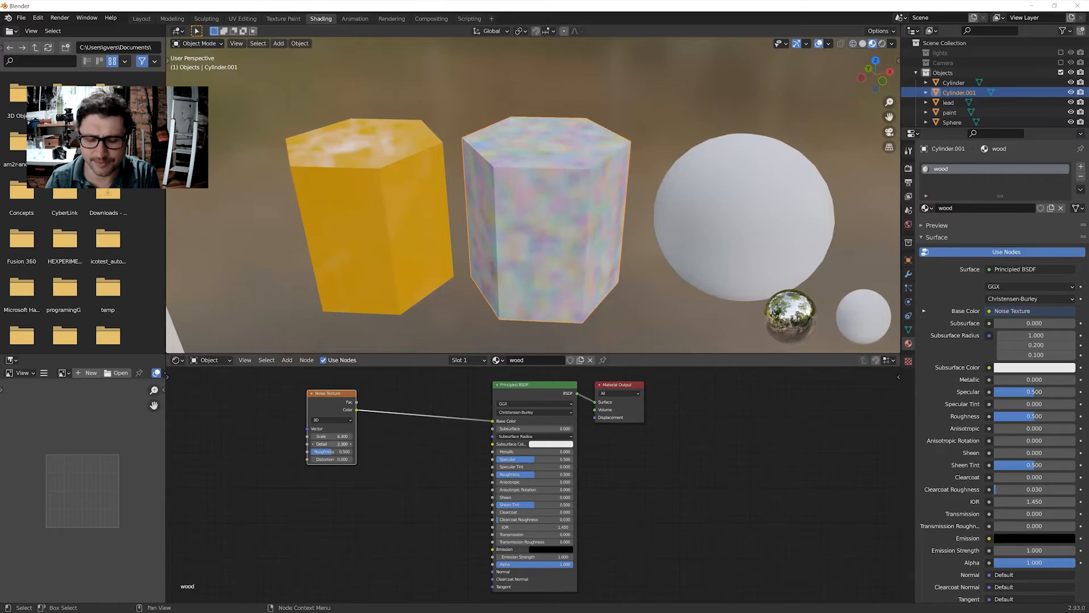
{"action": "key", "text": "ctrl+z"}
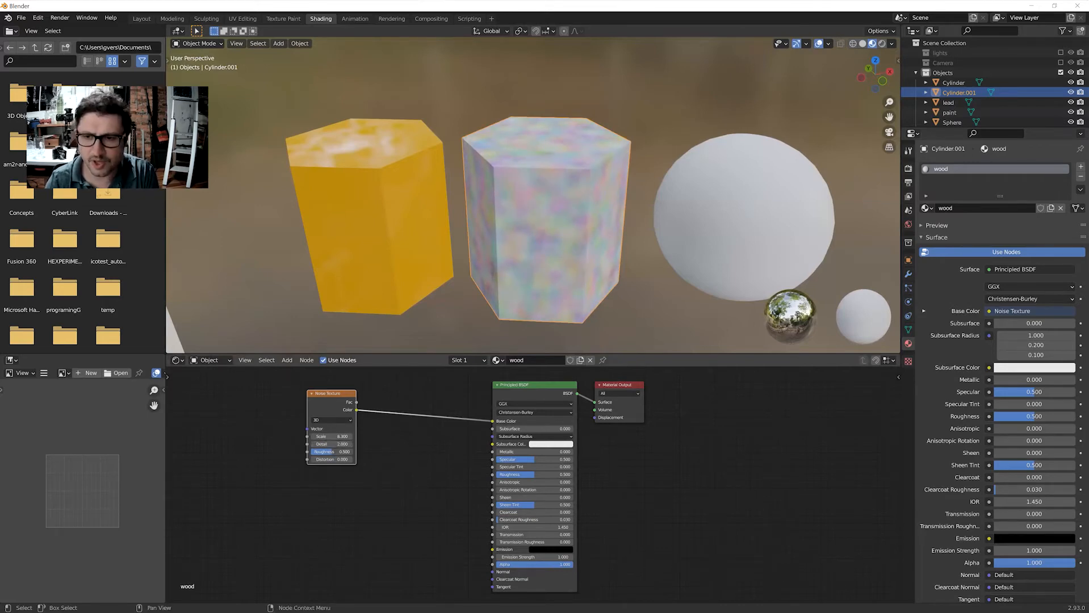
Try other roughness and distortion values on the Noise Texture and reset the distortion to its default.
{"action": "mouse_move", "coordinate": [331, 453]}
{"action": "left_mouse_down"}
{"action": "mouse_move", "coordinate": [364, 460]}
{"action": "mouse_move", "coordinate": [321, 460]}
{"action": "left_mouse_up"}
{"action": "key", "text": "ctrl+z"}
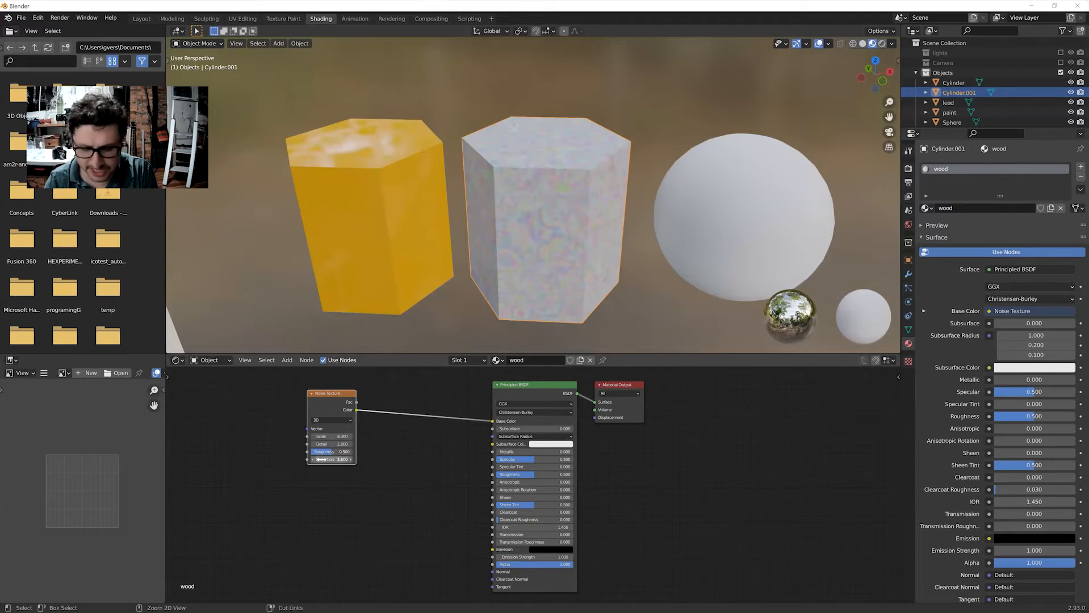
{"action": "key", "text": "BackSpace"}
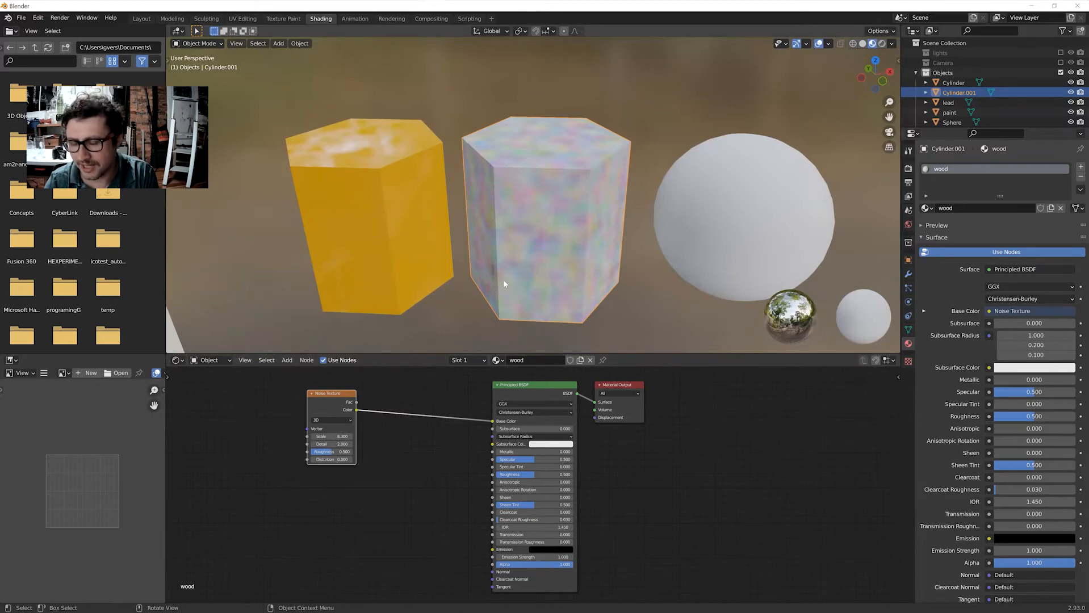
Insert a ColorRamp node between the Noise Texture and the Base Color input and space the nodes apart.
{"action": "key", "text": "shift+a"}
{"action": "left_click", "coordinate": [413, 445]}
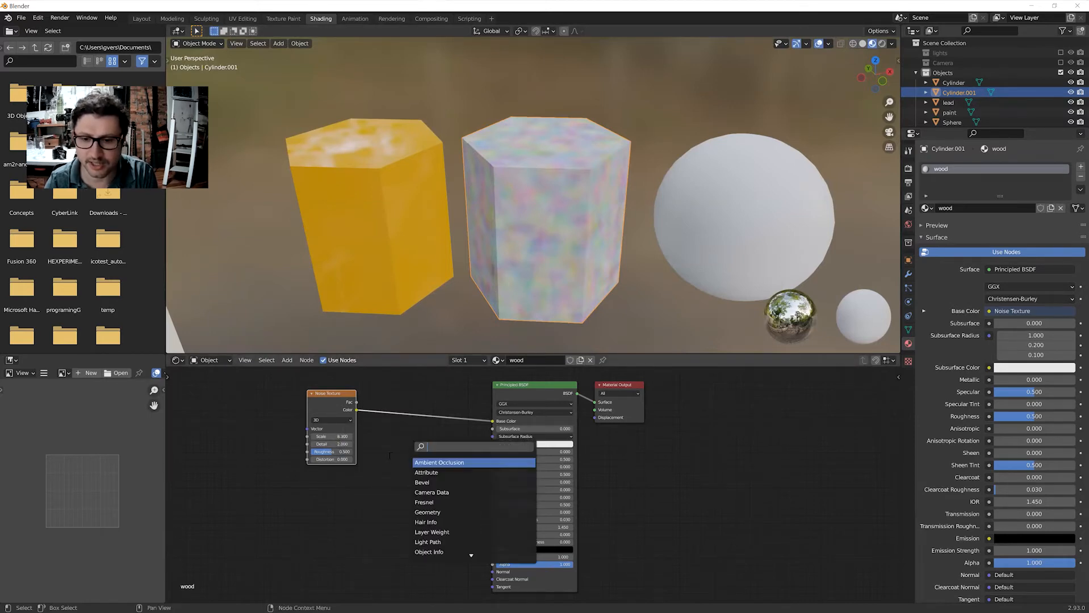
{"action": "type", "text": "col"}
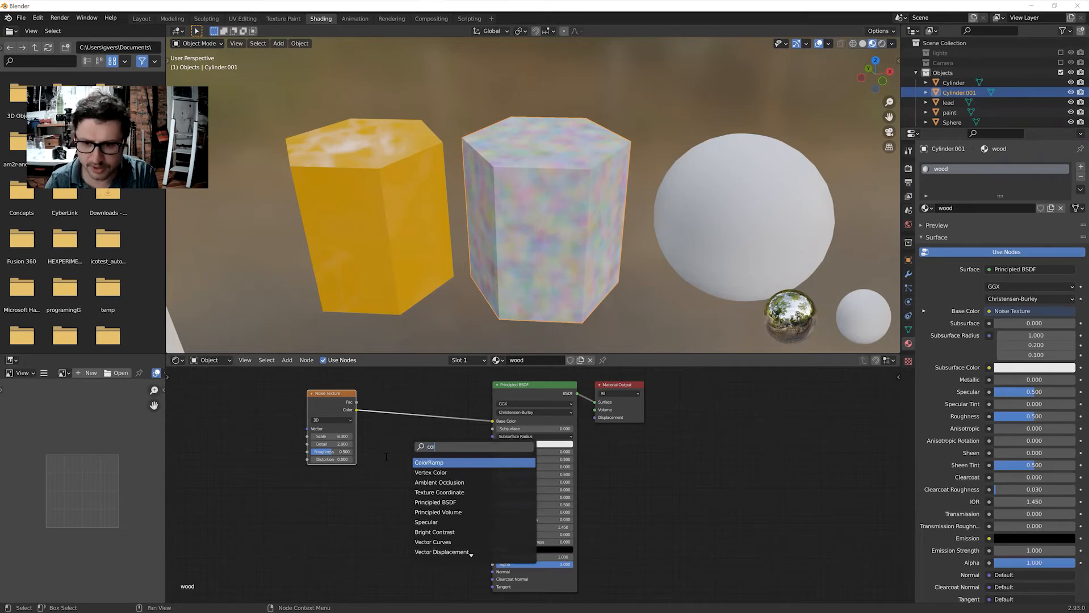
{"action": "left_click", "coordinate": [451, 464]}
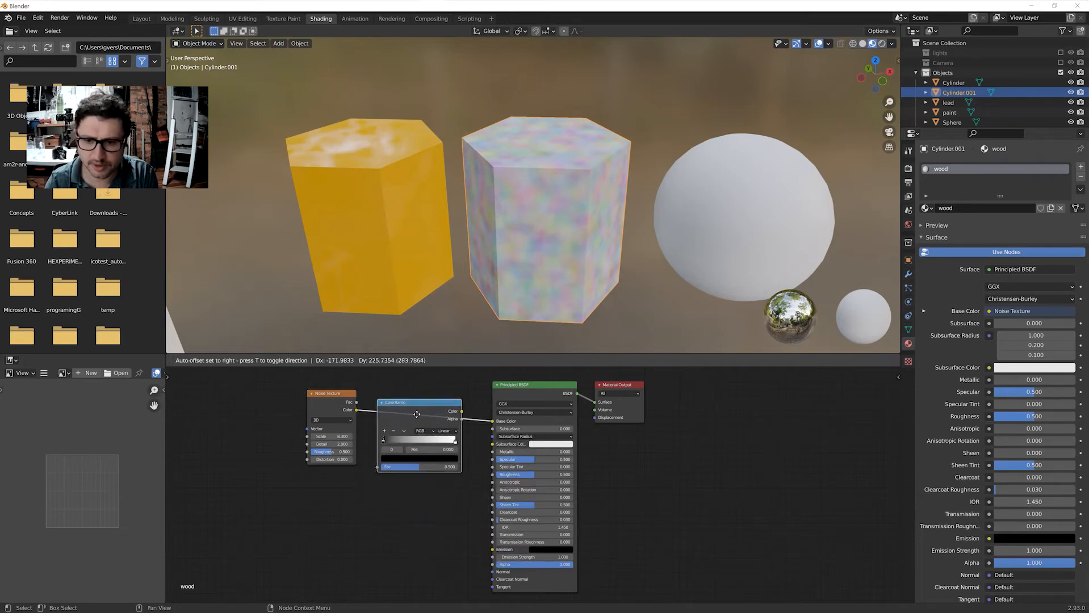
{"action": "left_click", "coordinate": [418, 413]}
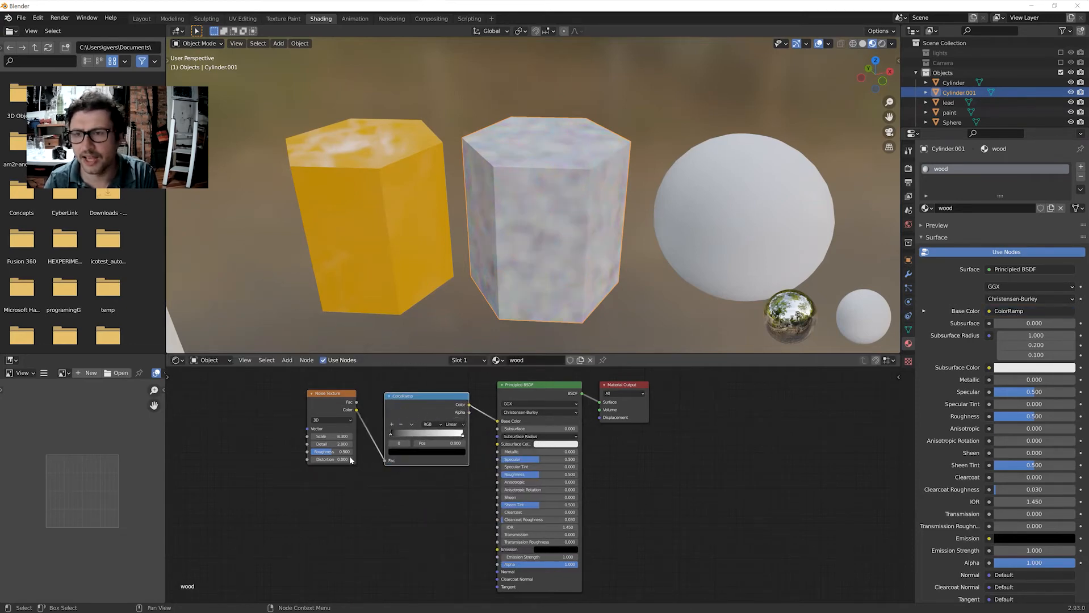
{"action": "mouse_move", "coordinate": [341, 393]}
{"action": "left_mouse_down"}
{"action": "mouse_move", "coordinate": [308, 400]}
{"action": "mouse_move", "coordinate": [323, 401]}
{"action": "left_mouse_up"}
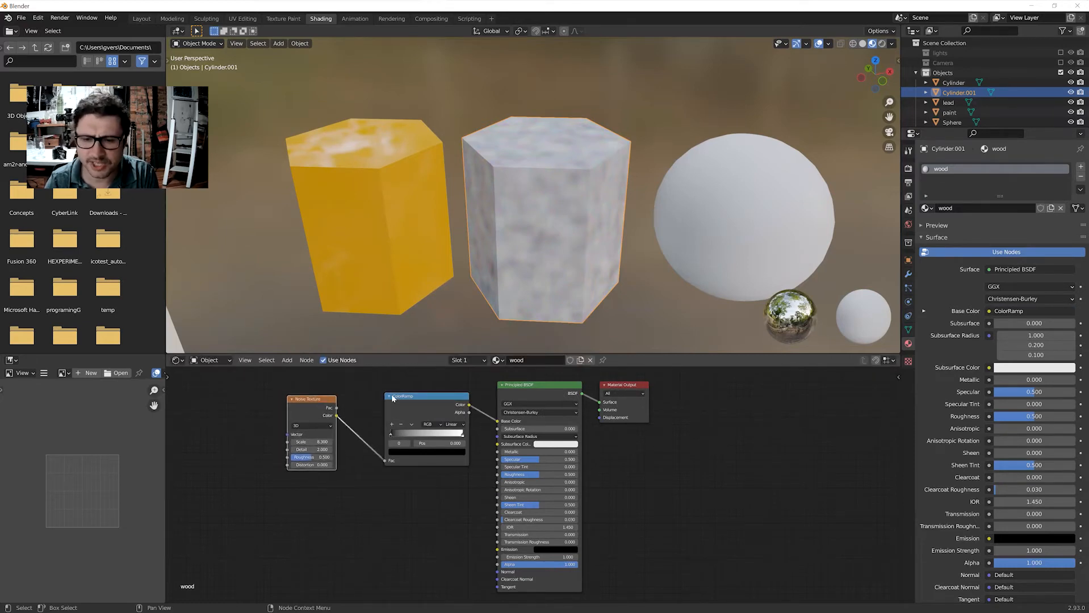
{"action": "left_click_drag", "start_coordinate": [397, 397], "coordinate": [386, 396]}
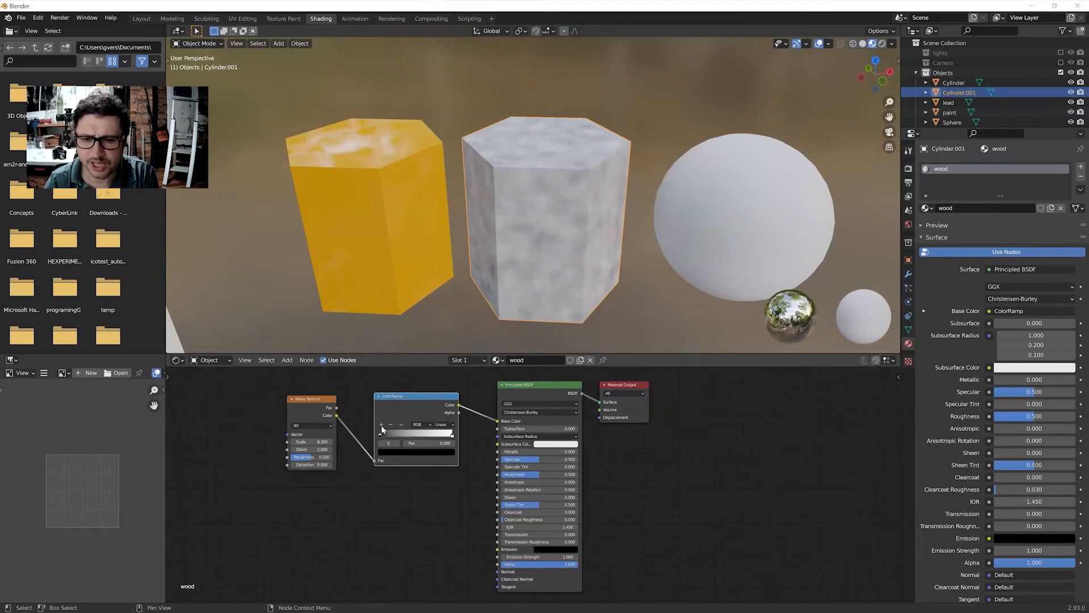
Add a middle stop to the ColorRamp at position 0.5 and colour it a warm orange-brown.
{"action": "left_click", "coordinate": [381, 426]}
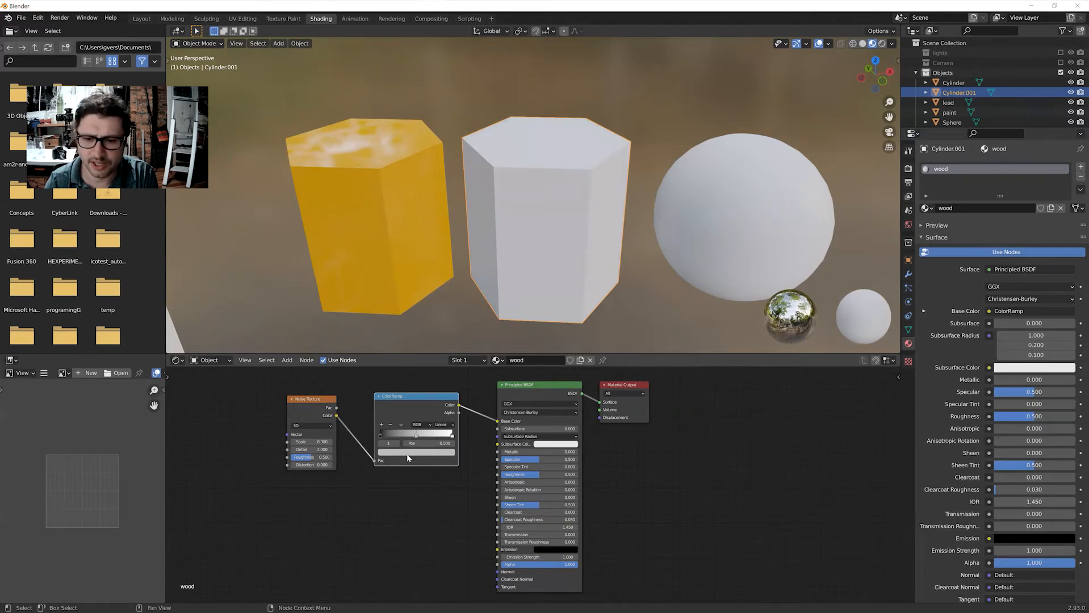
{"action": "left_click", "coordinate": [409, 454]}
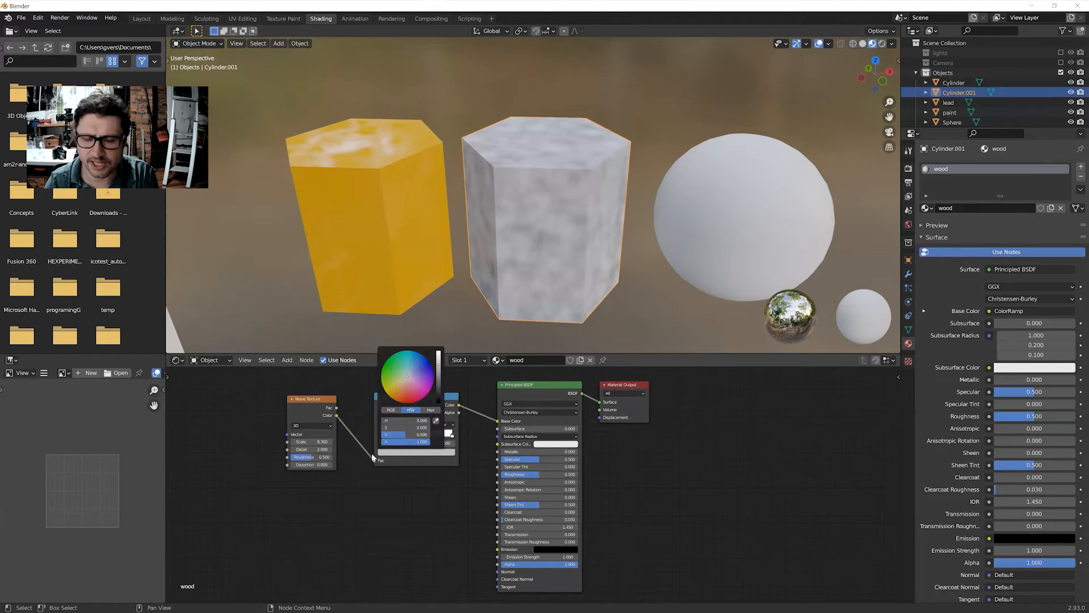
{"action": "left_click", "coordinate": [404, 455]}
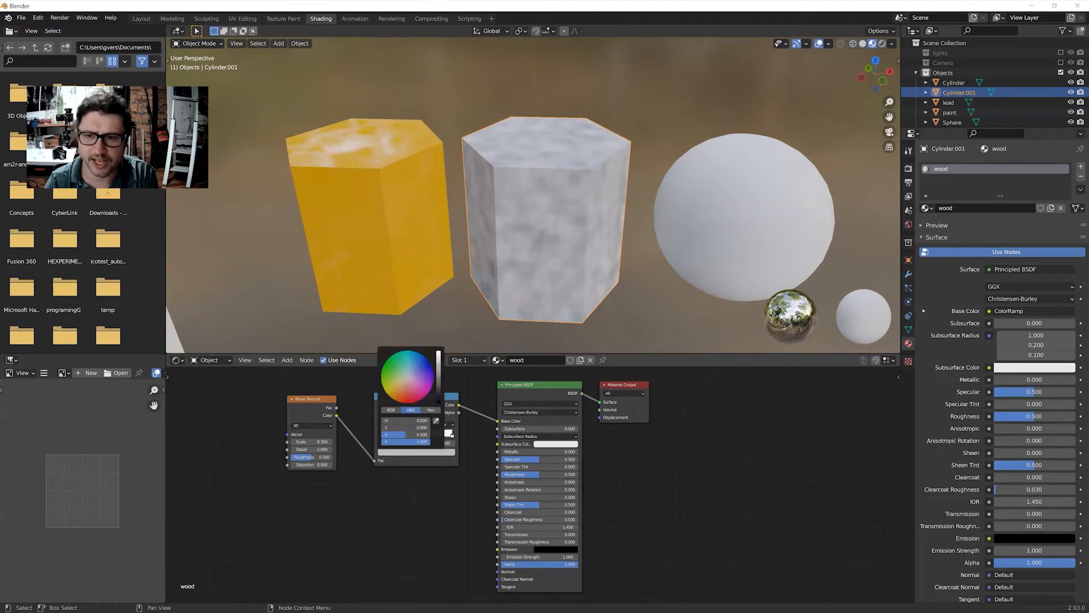
{"action": "left_click_drag", "start_coordinate": [408, 377], "coordinate": [398, 391]}
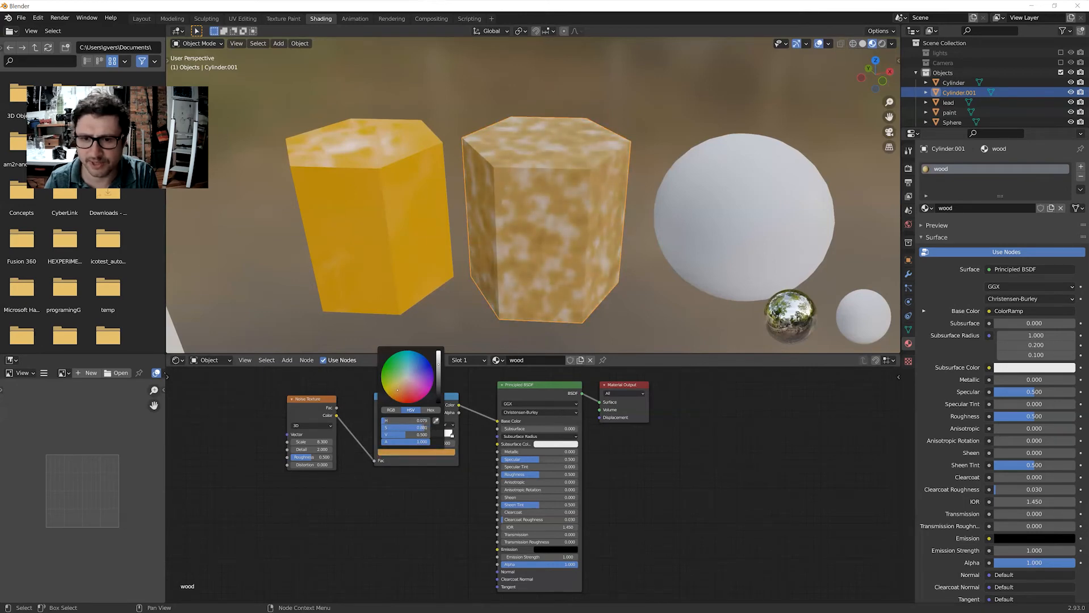
{"action": "left_click_drag", "start_coordinate": [394, 391], "coordinate": [398, 389]}
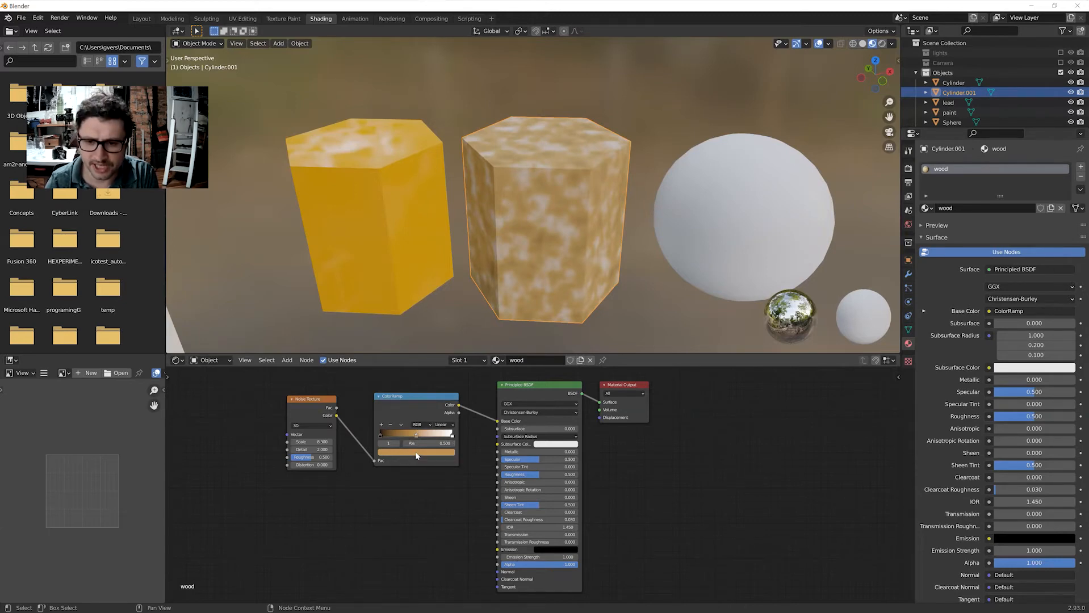
{"action": "left_click", "coordinate": [416, 453]}
{"action": "left_click", "coordinate": [398, 389]}
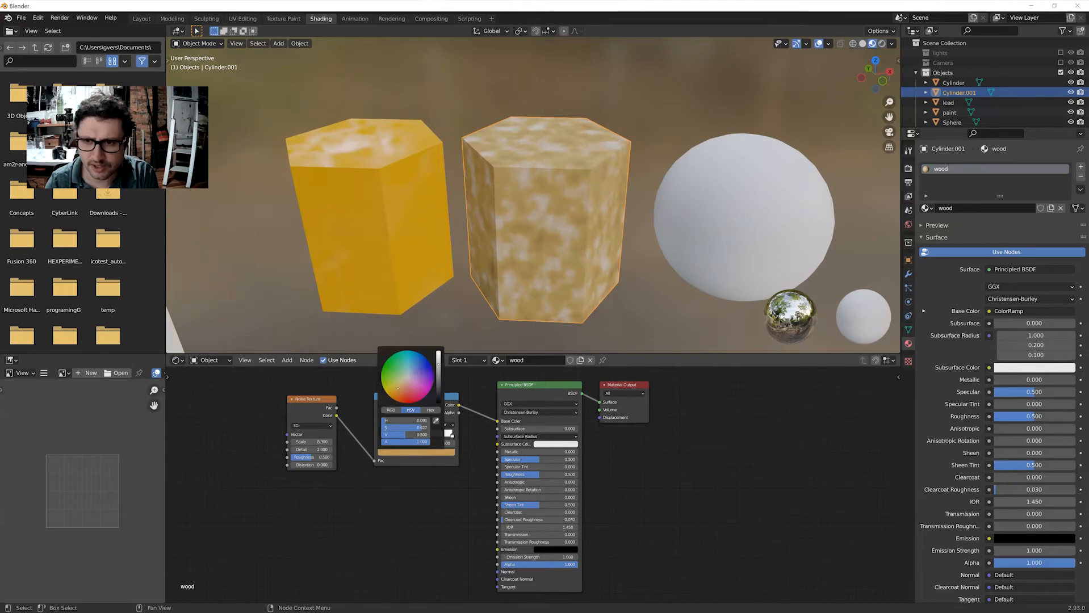
{"action": "left_click_drag", "start_coordinate": [398, 389], "coordinate": [400, 390]}
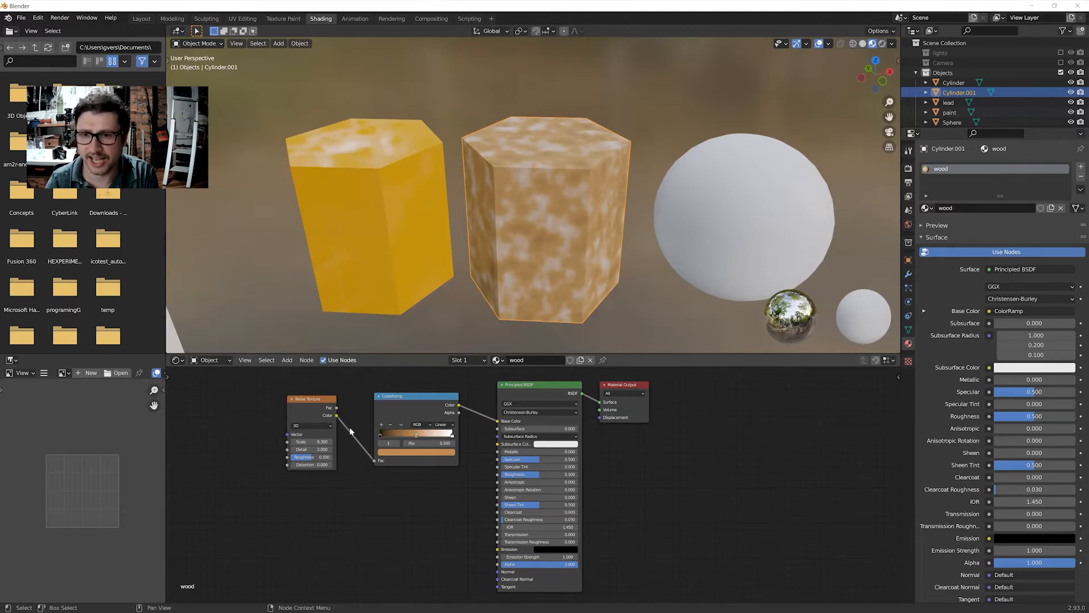
Sample the middle stop's orange-brown from the gradient as the colour of the ColorRamp's white end stop.
{"action": "left_click", "coordinate": [453, 436]}
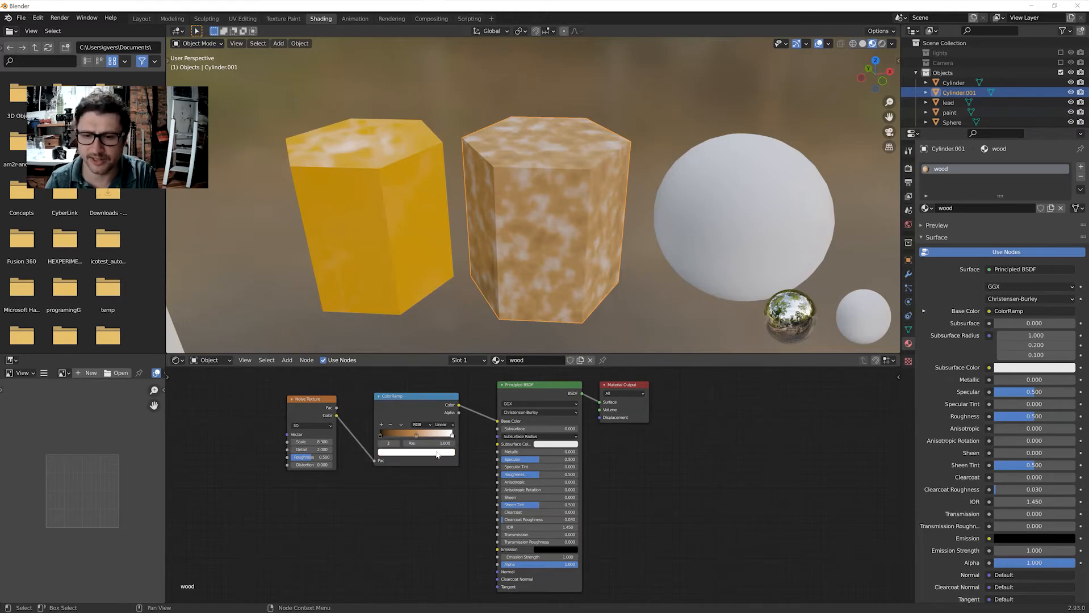
{"action": "left_click", "coordinate": [432, 453]}
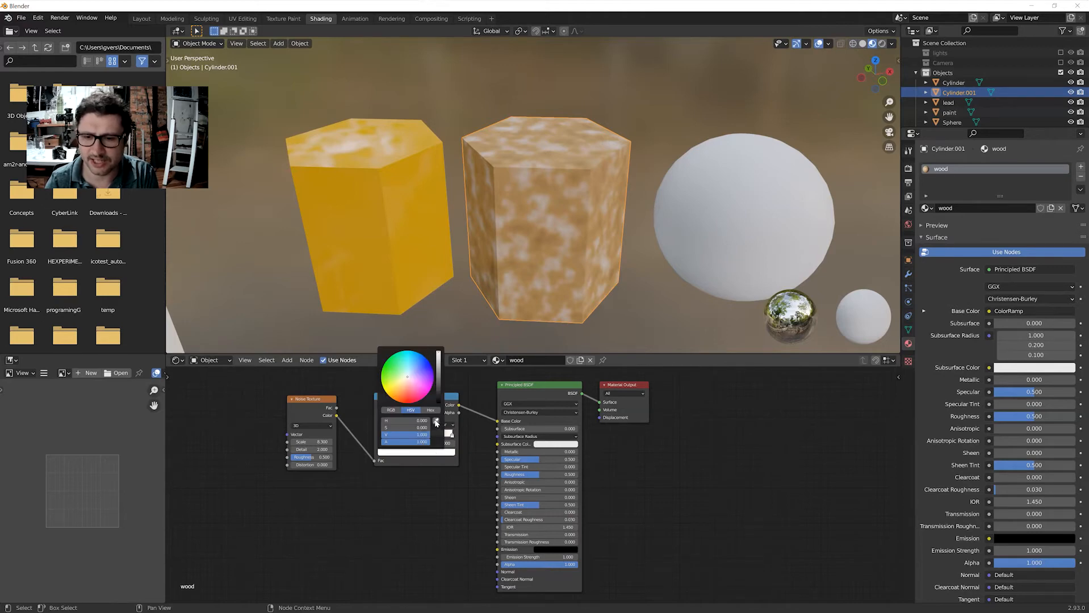
{"action": "left_click", "coordinate": [436, 422]}
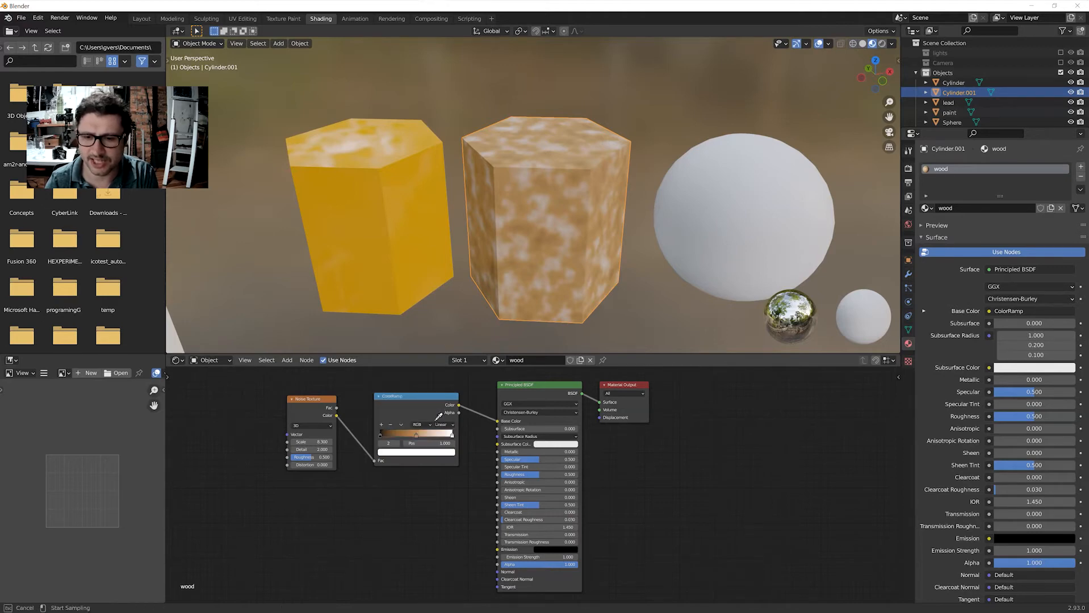
{"action": "left_click", "coordinate": [416, 434]}
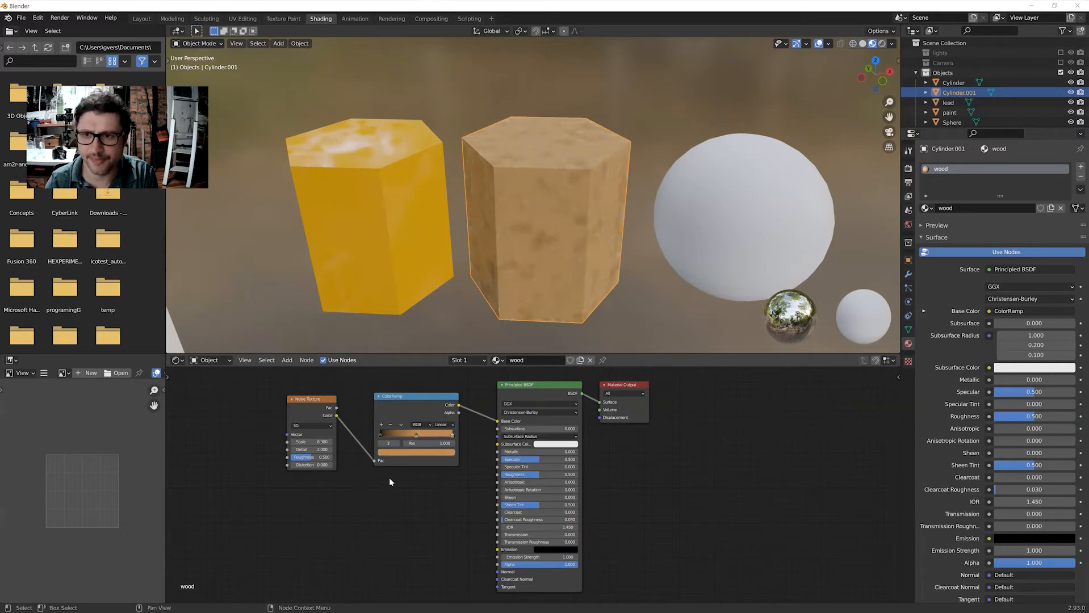
Replace the black colour of the ColorRamp's first stop with the orange-brown sampled from the middle of the gradient.
{"action": "left_click", "coordinate": [379, 435]}
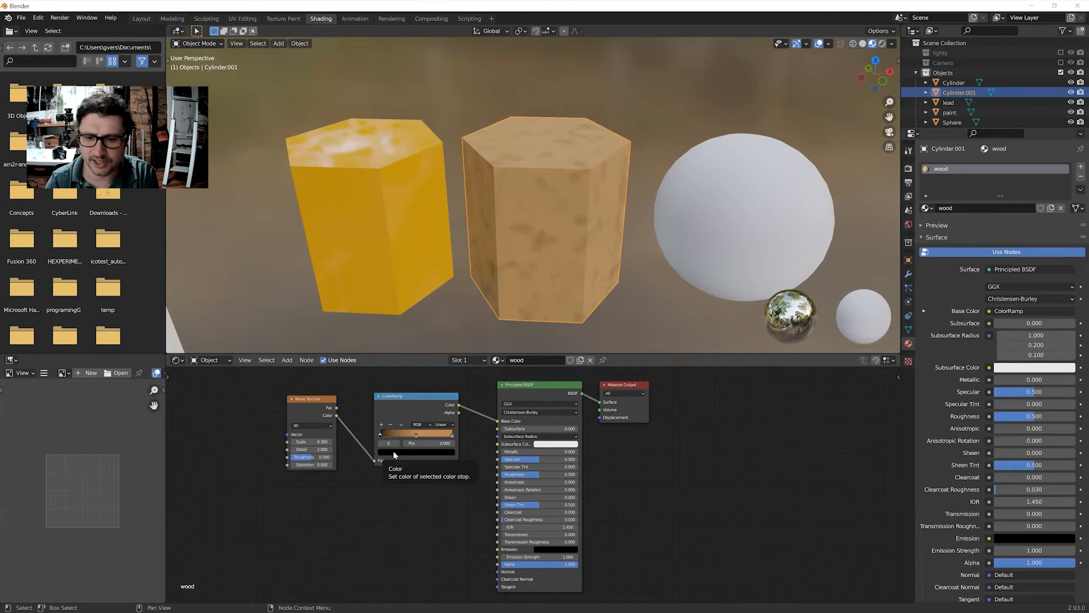
{"action": "left_click", "coordinate": [393, 451]}
{"action": "left_click", "coordinate": [437, 421]}
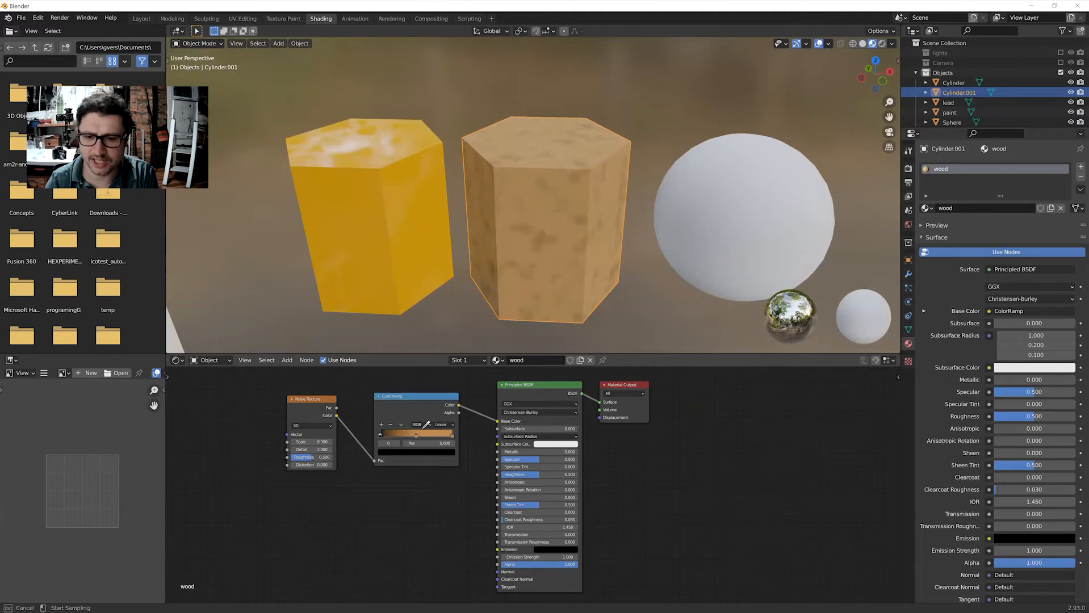
{"action": "left_click", "coordinate": [400, 436]}
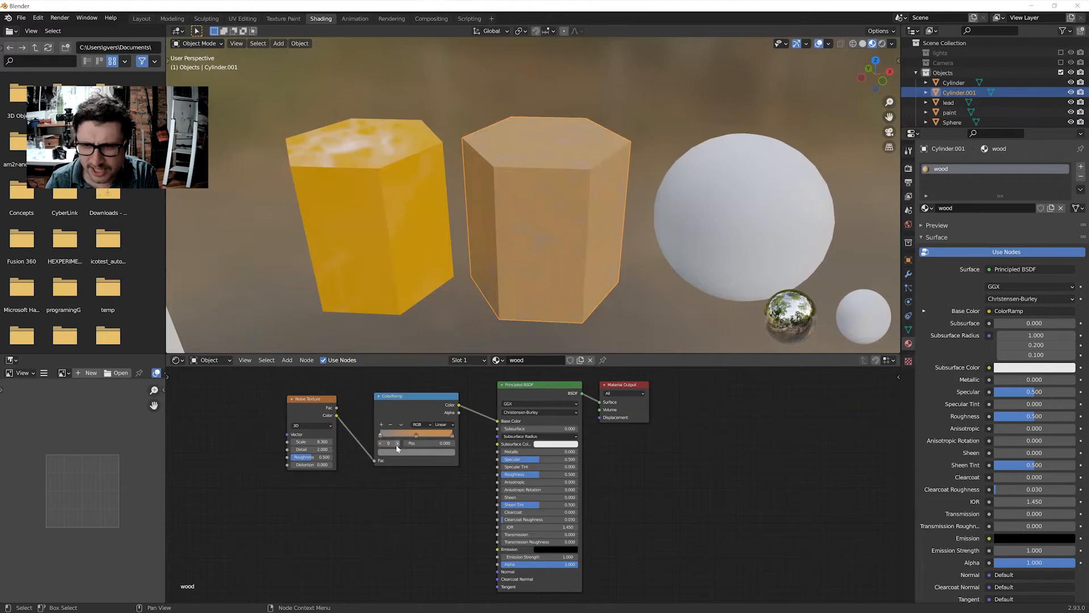
{"action": "left_click", "coordinate": [393, 457]}
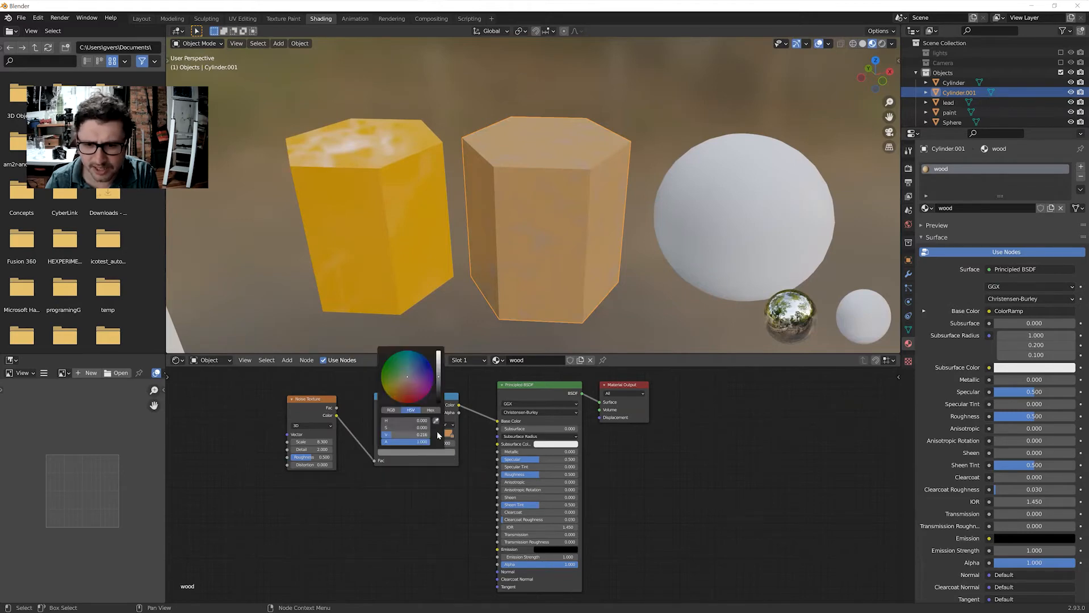
{"action": "left_click", "coordinate": [423, 423]}
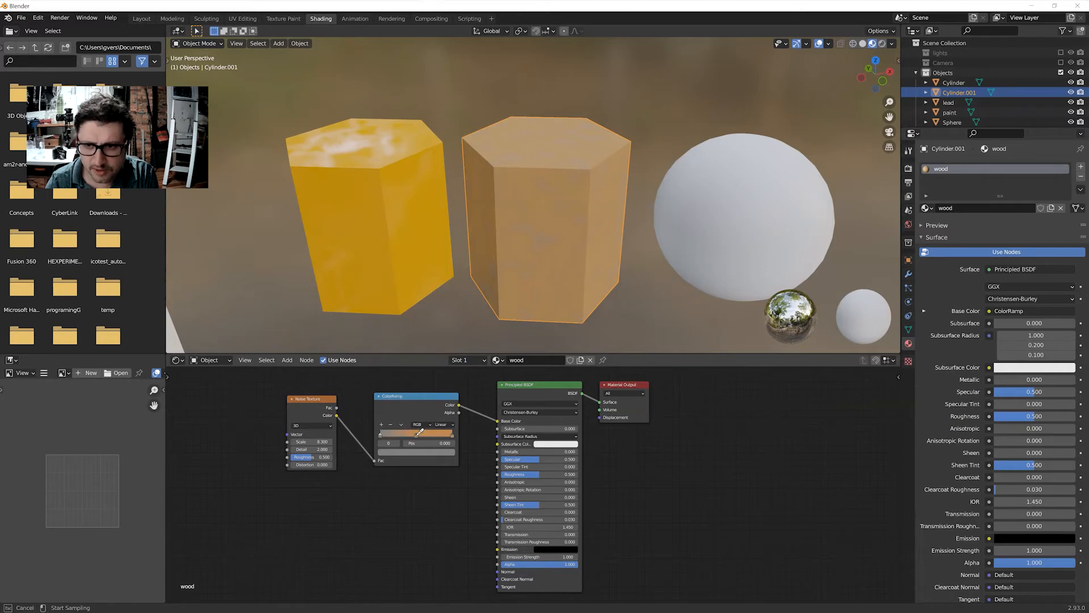
{"action": "left_click", "coordinate": [420, 433]}
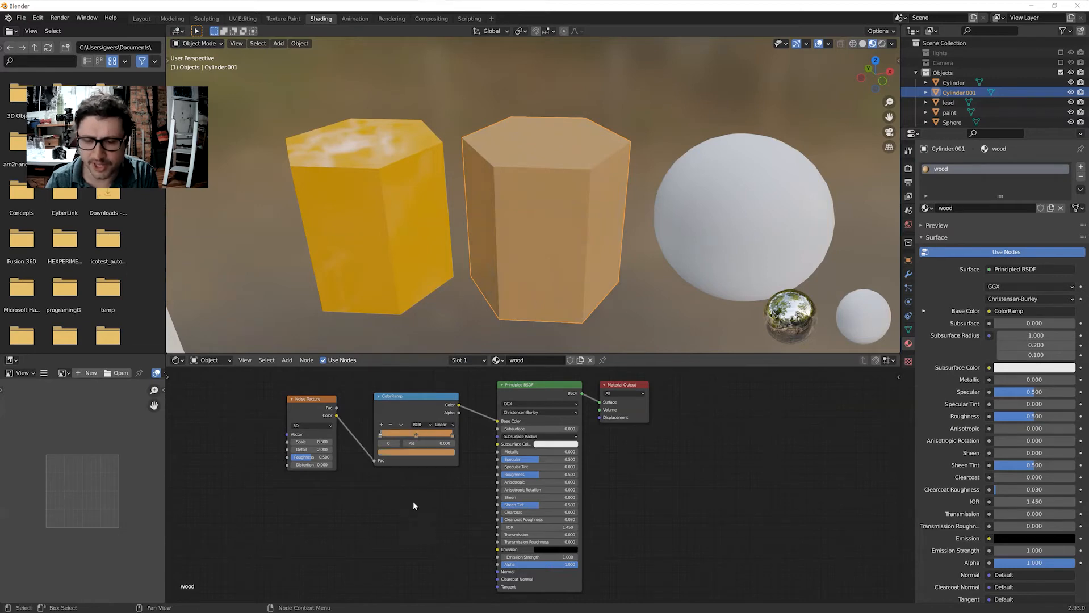
Darken the ColorRamp's first stop to a deep brown and brighten its last stop to a light orange.
{"action": "left_click", "coordinate": [400, 453]}
{"action": "left_click_drag", "start_coordinate": [440, 359], "coordinate": [438, 363]}
{"action": "left_click_drag", "start_coordinate": [439, 363], "coordinate": [438, 395]}
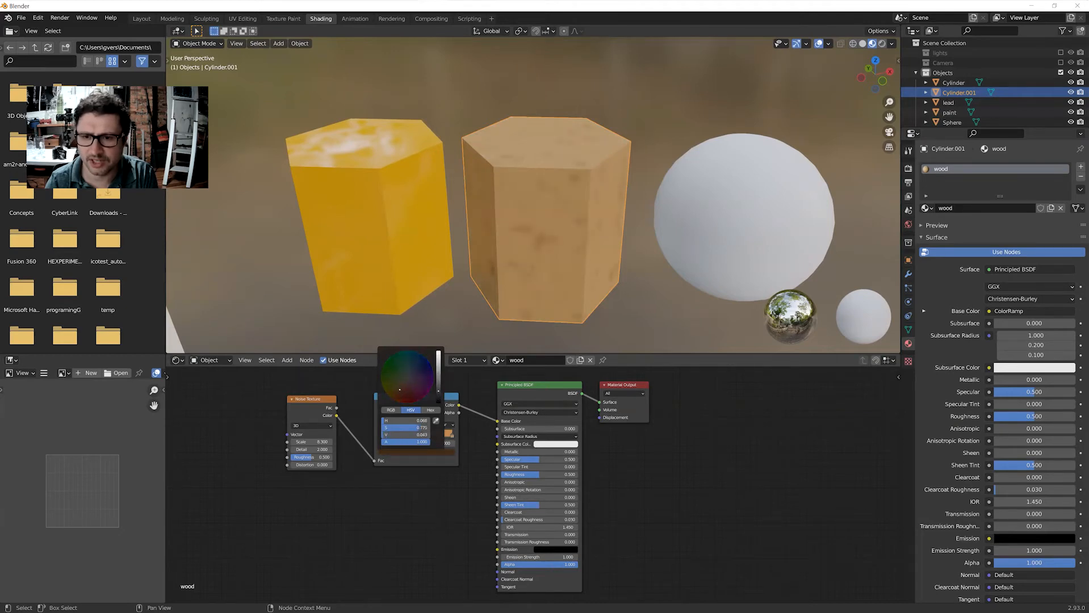
{"action": "left_click", "coordinate": [453, 435]}
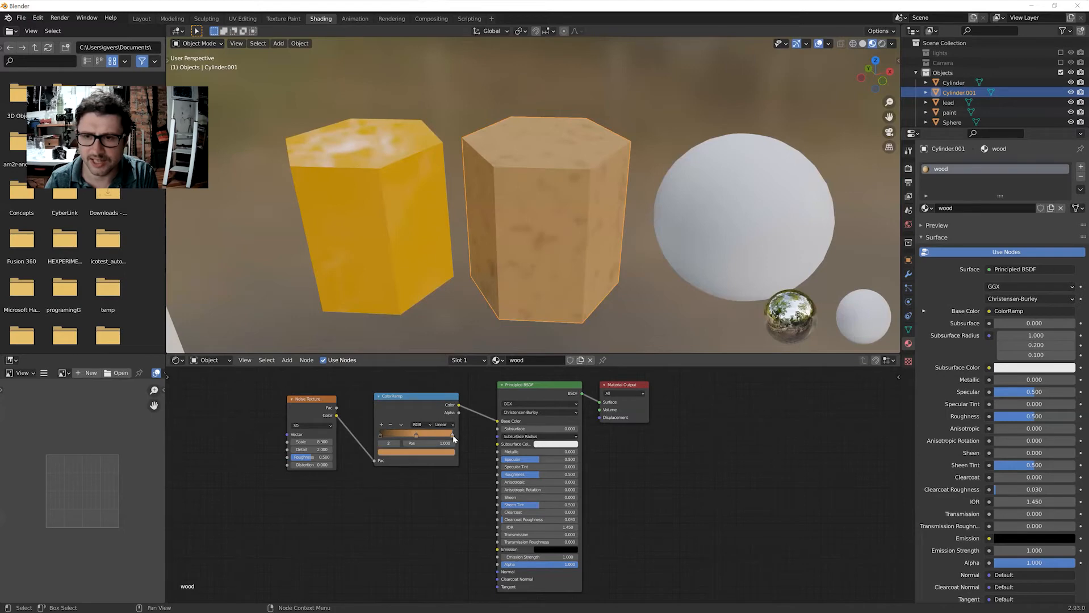
{"action": "left_click", "coordinate": [439, 453]}
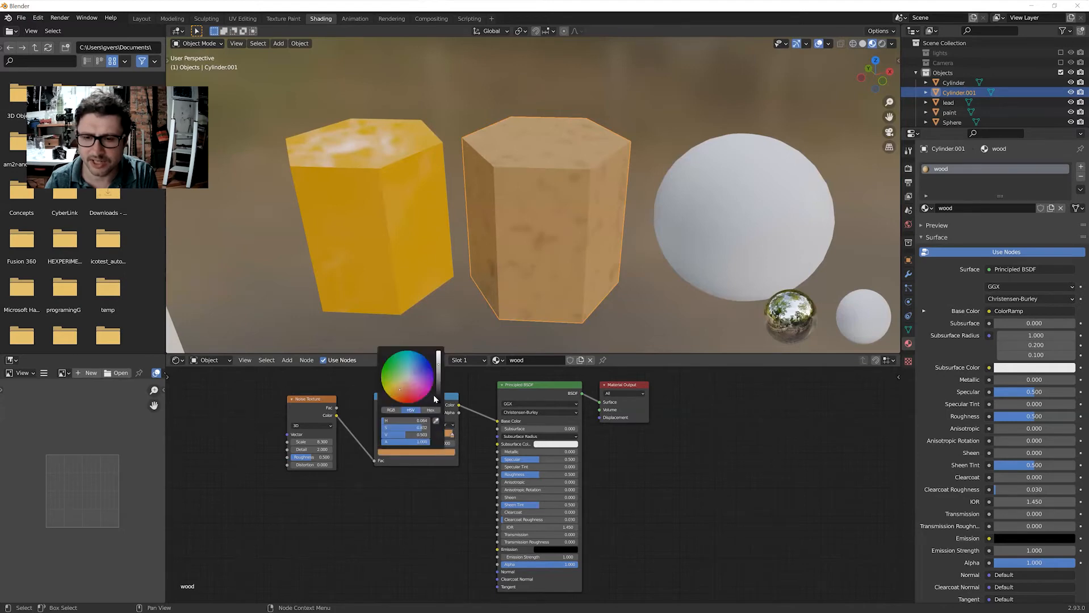
{"action": "left_click_drag", "start_coordinate": [439, 370], "coordinate": [439, 352]}
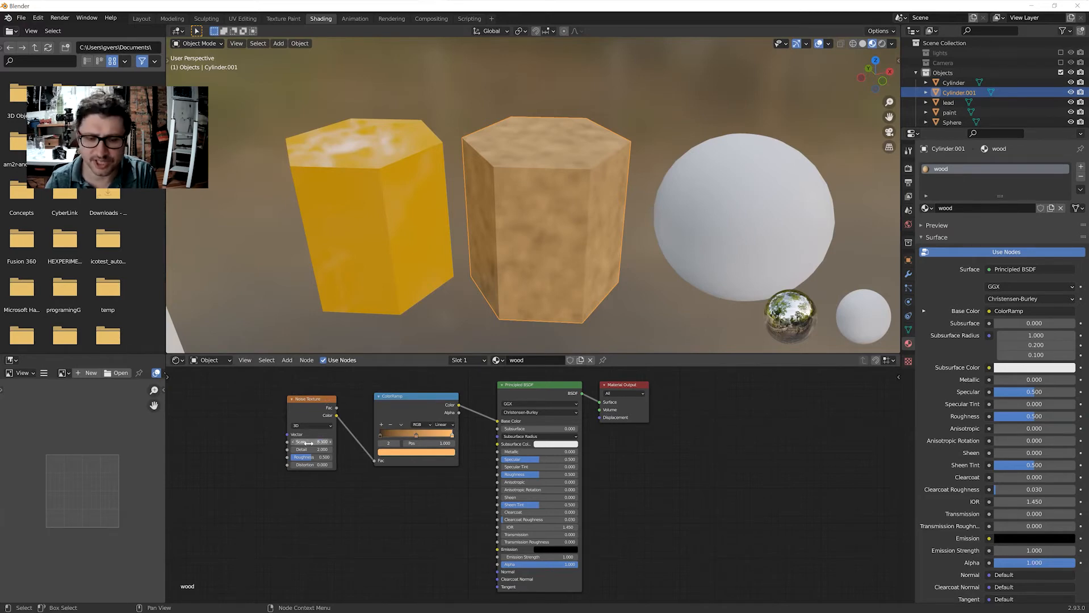
Adjust the Noise Texture to scale 5.4, detail 4.8 and roughness about 0.83, and check the pattern on the prism.
{"action": "left_click_drag", "start_coordinate": [311, 442], "coordinate": [334, 442]}
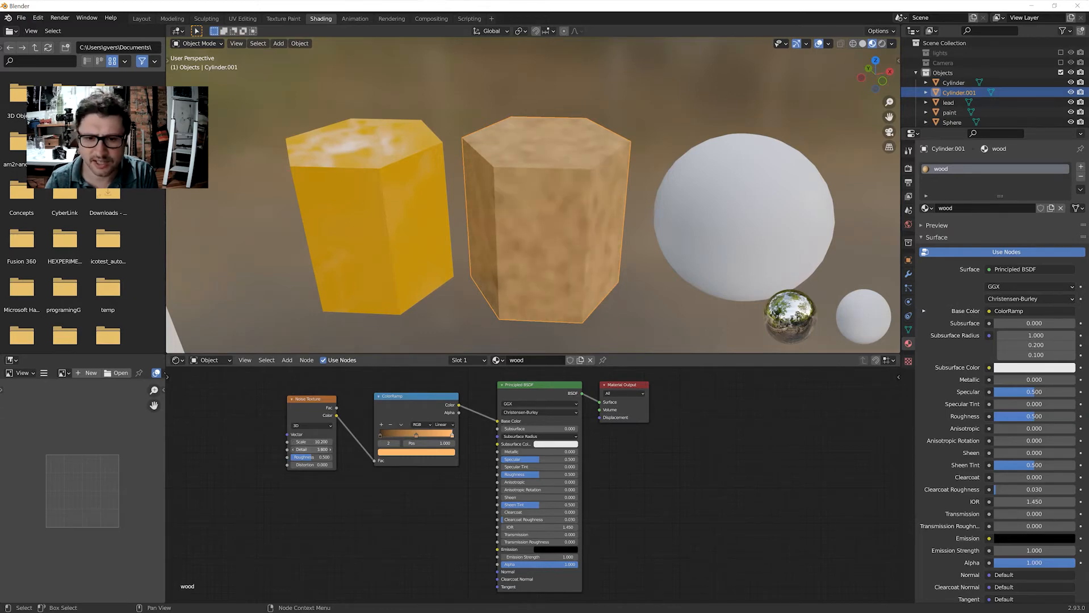
{"action": "left_click_drag", "start_coordinate": [311, 450], "coordinate": [327, 457]}
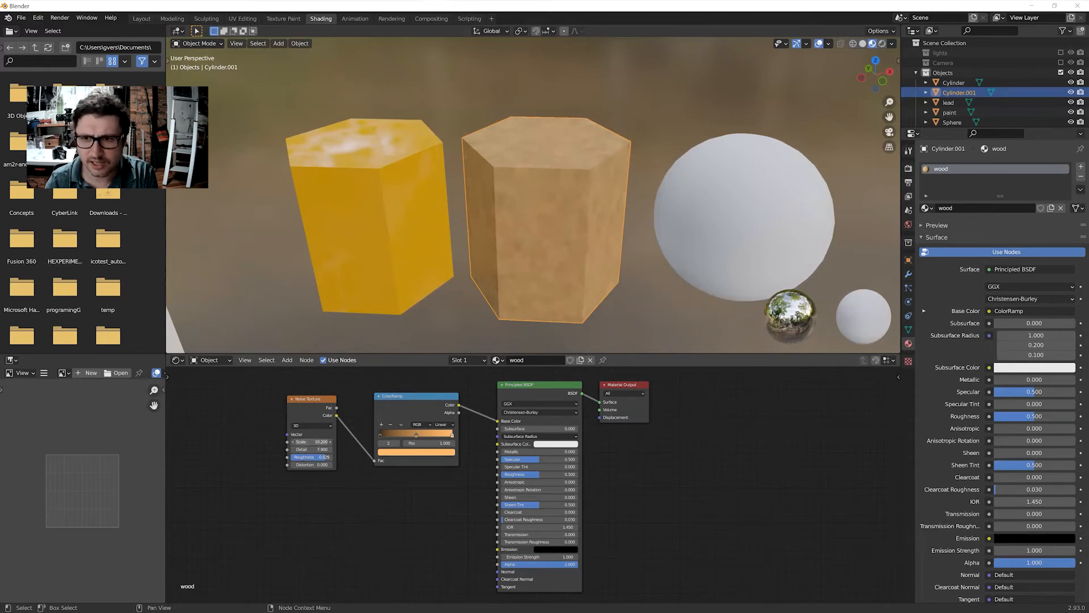
{"action": "left_click_drag", "start_coordinate": [312, 441], "coordinate": [306, 449]}
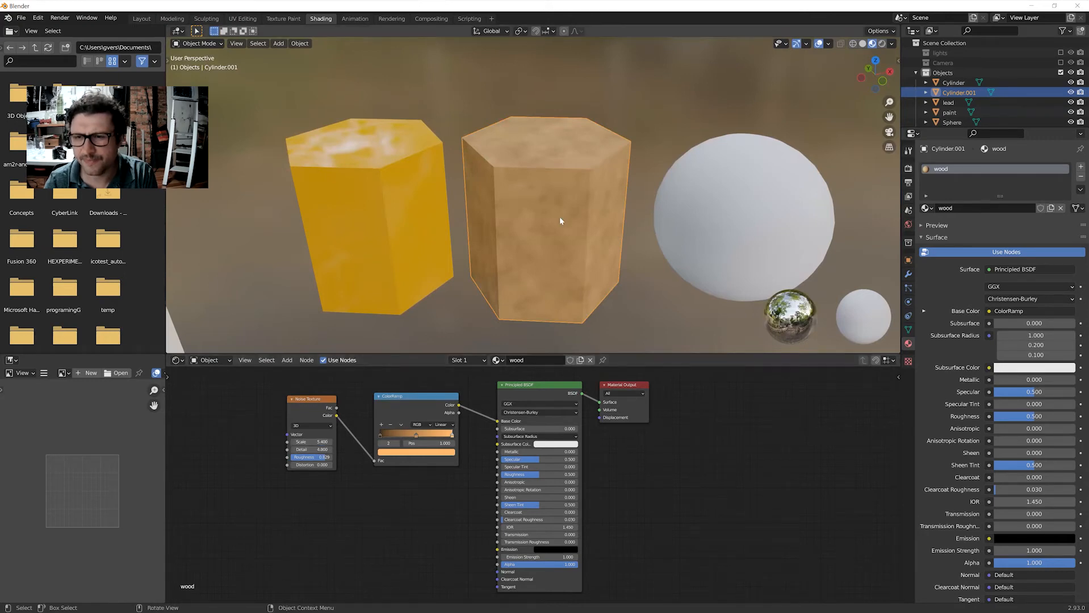
{"action": "mouse_move", "coordinate": [559, 216]}
{"action": "middle_mouse_down"}
{"action": "mouse_move", "coordinate": [545, 258]}
{"action": "mouse_move", "coordinate": [512, 235]}
{"action": "mouse_move", "coordinate": [538, 206]}
{"action": "mouse_move", "coordinate": [564, 218]}
{"action": "middle_mouse_up"}
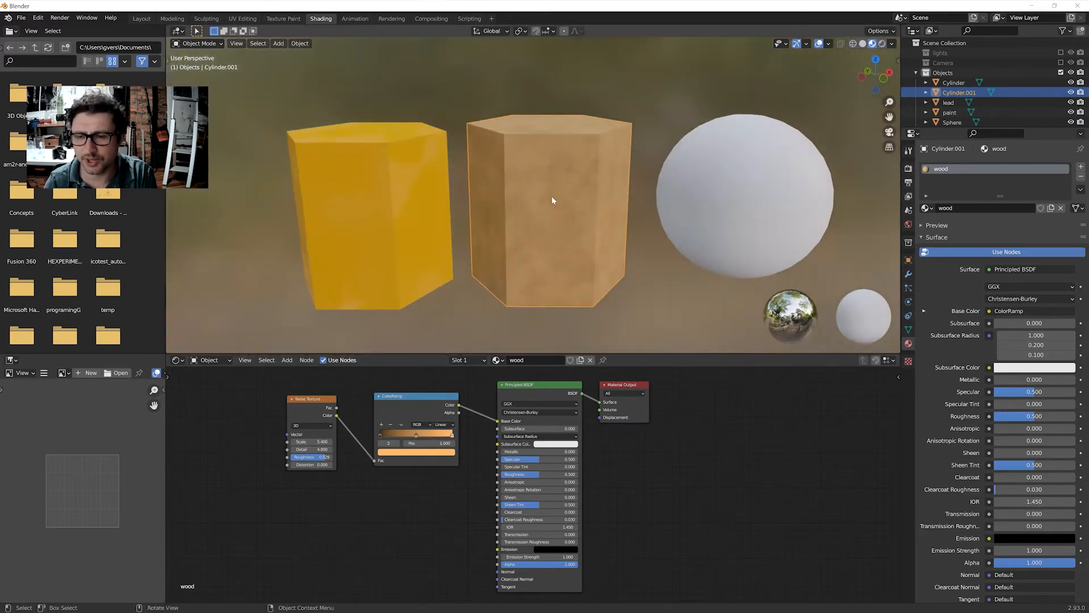
{"action": "middle_click_drag", "start_coordinate": [549, 180], "coordinate": [559, 200]}
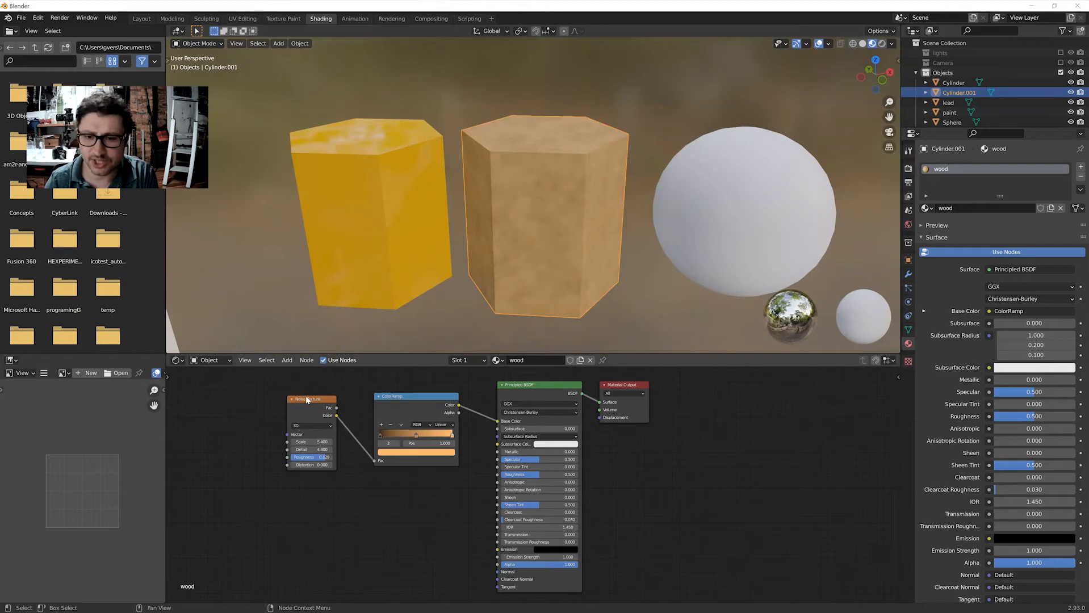
Add Texture Coordinate and Mapping nodes in front of the Noise Texture.
{"action": "left_click_drag", "start_coordinate": [306, 400], "coordinate": [312, 402]}
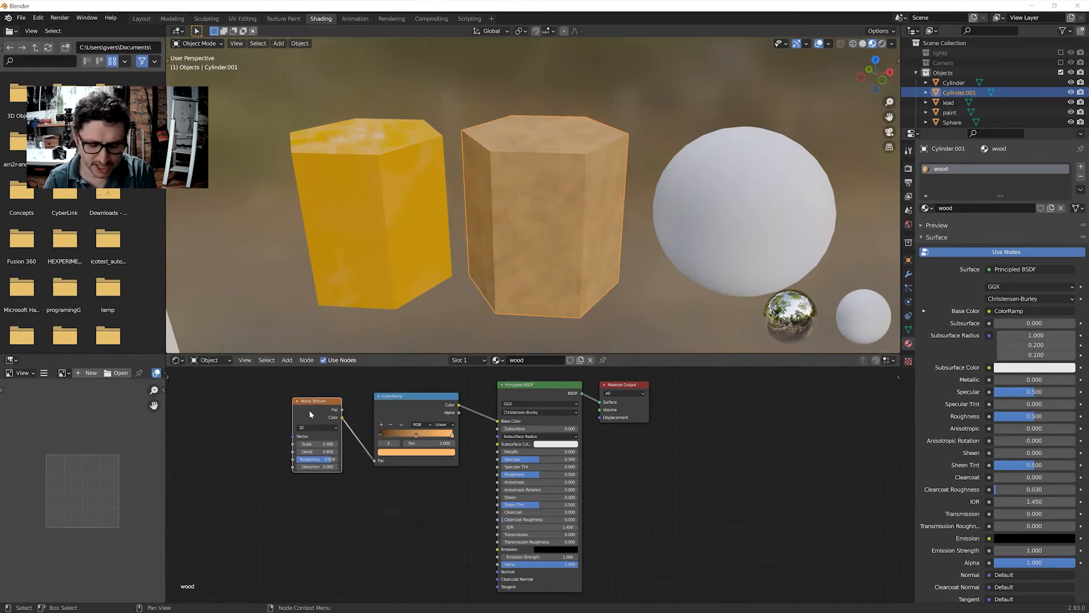
{"action": "key", "text": "super"}
{"action": "key", "text": "super"}
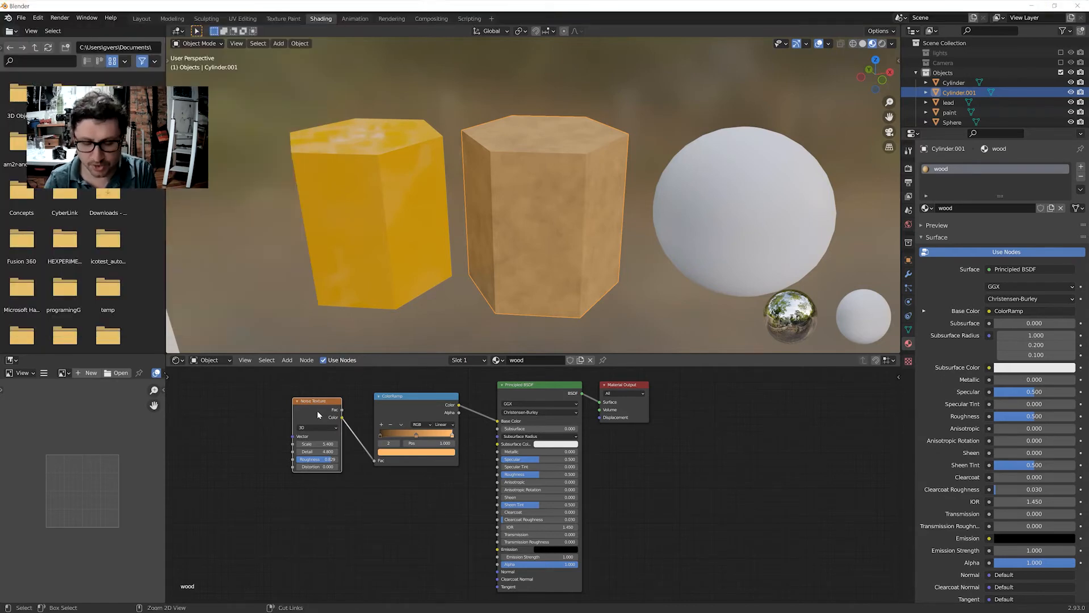
{"action": "key", "text": "ctrl+t"}
{"action": "scroll", "coordinate": [272, 405], "scroll_direction": "down", "scroll_amount": 2}
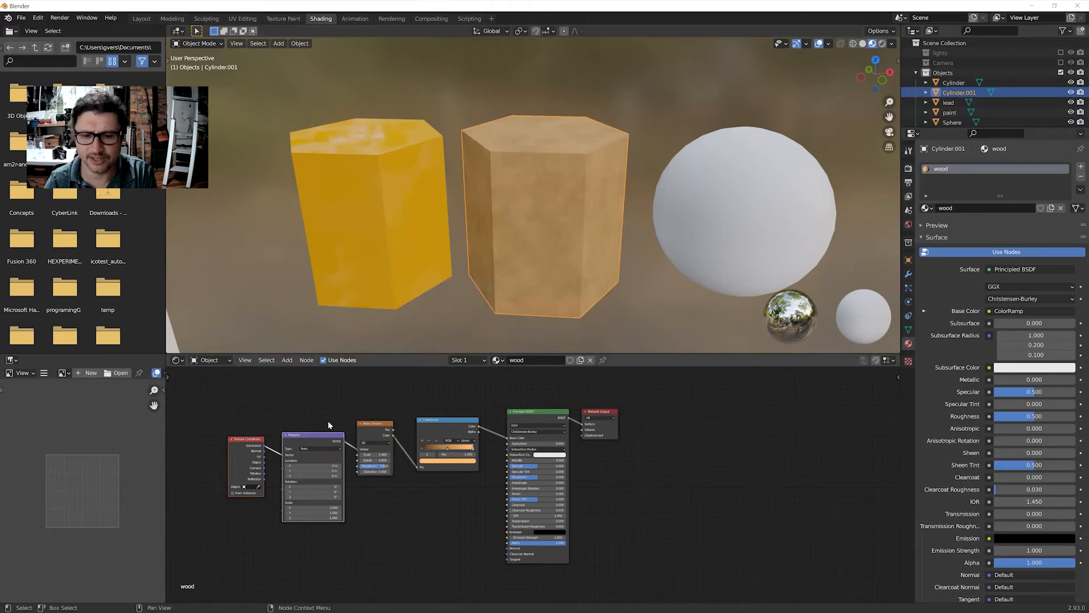
Try the Object coordinates as the Mapping node's Vector input, and replace them with the Texture Coordinate's UV output.
{"action": "scroll", "coordinate": [481, 280], "scroll_direction": "up", "scroll_amount": 2}
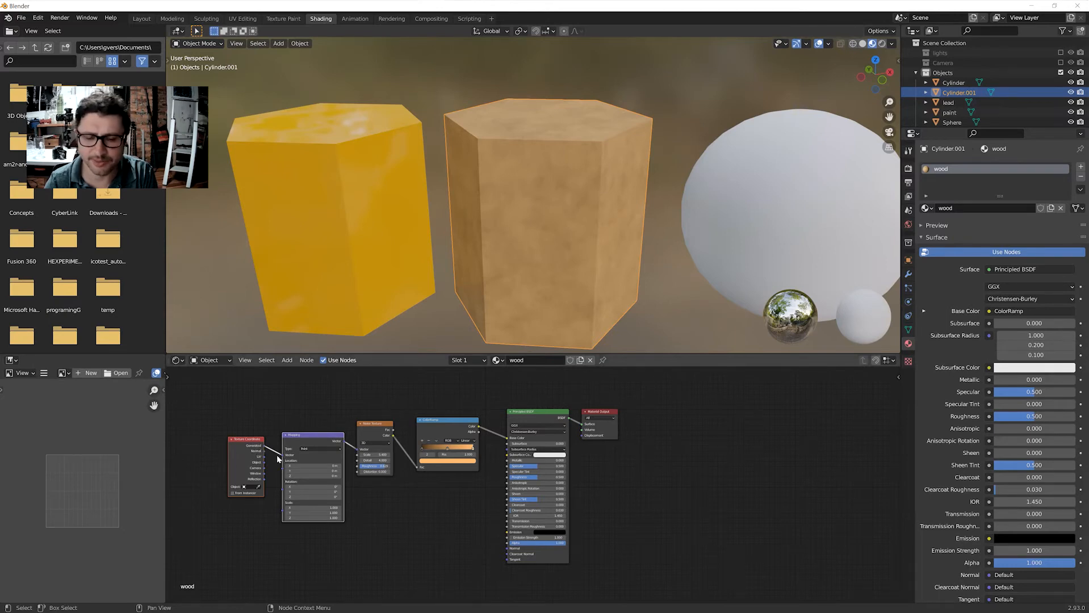
{"action": "scroll", "coordinate": [267, 454], "scroll_direction": "down", "scroll_amount": 1}
{"action": "scroll", "coordinate": [263, 451], "scroll_direction": "up", "scroll_amount": 2}
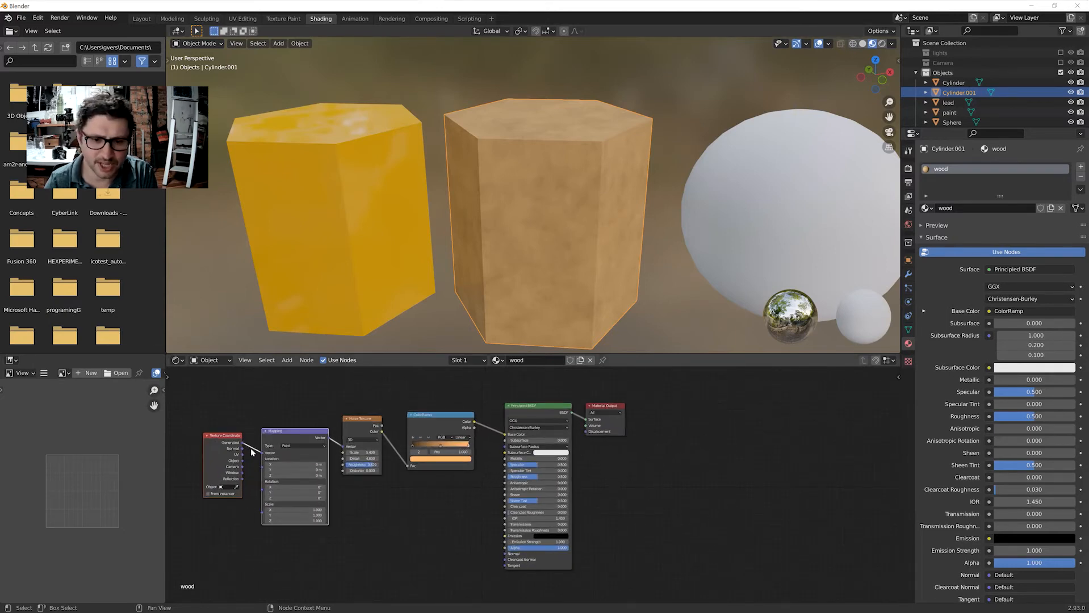
{"action": "scroll", "coordinate": [250, 449], "scroll_direction": "up", "scroll_amount": 1}
{"action": "left_click_drag", "start_coordinate": [219, 458], "coordinate": [239, 452]}
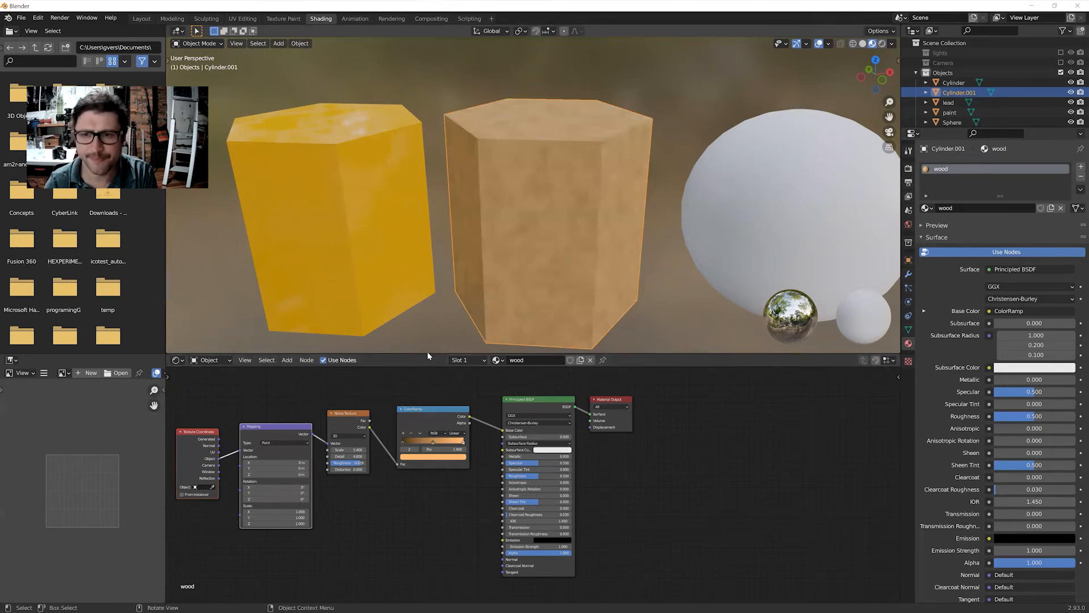
{"action": "mouse_move", "coordinate": [240, 450]}
{"action": "left_mouse_down"}
{"action": "mouse_move", "coordinate": [218, 467]}
{"action": "mouse_move", "coordinate": [220, 452]}
{"action": "left_mouse_up"}
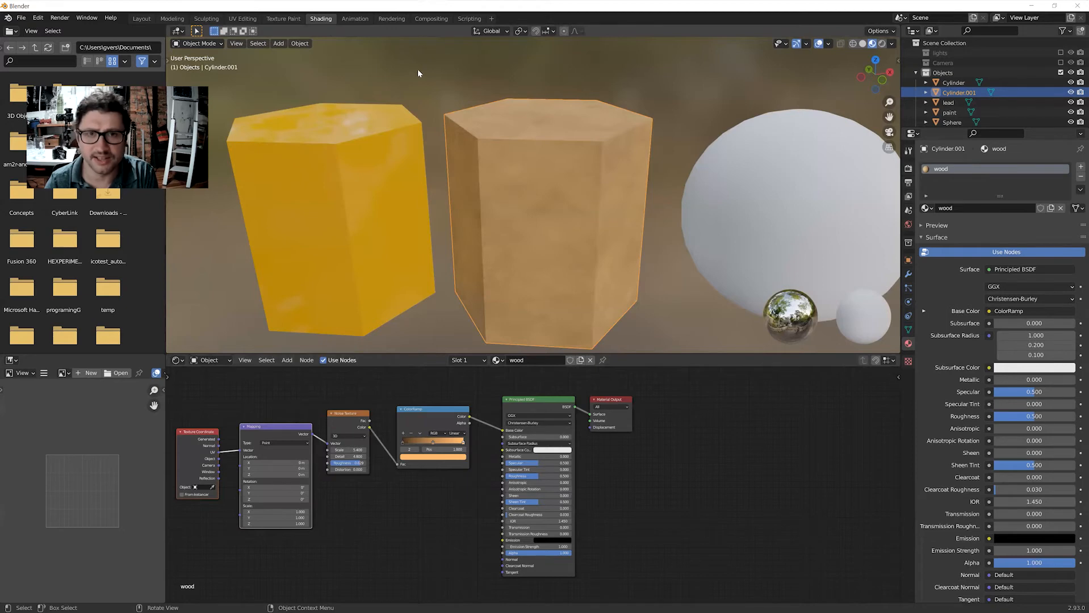
Open the UV Editing workspace and frame the wood prism's full UV layout for inspection.
{"action": "left_click", "coordinate": [244, 19]}
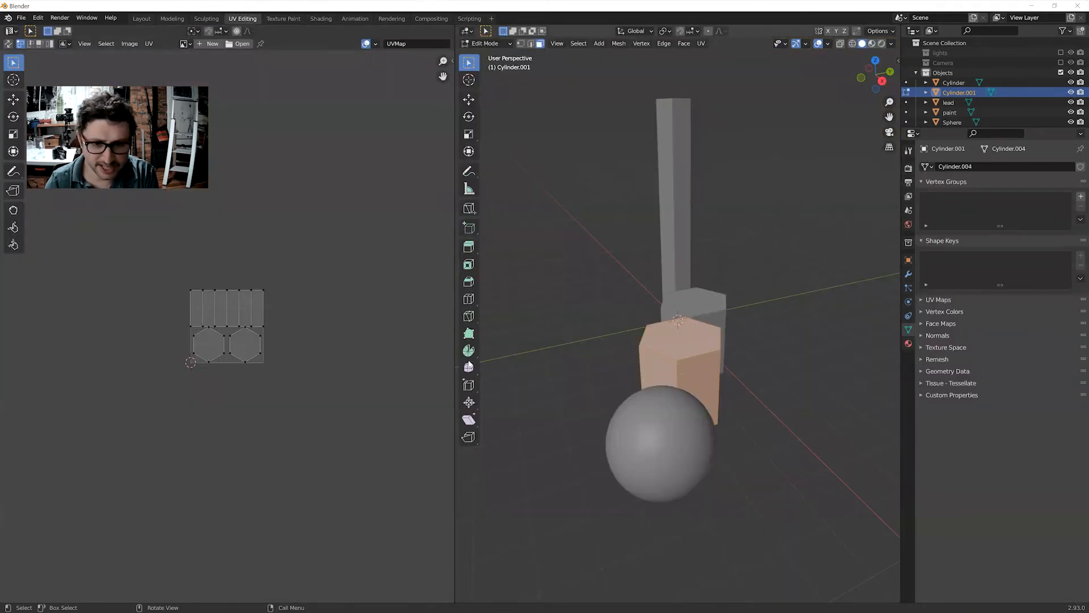
{"action": "key", "text": "Home"}
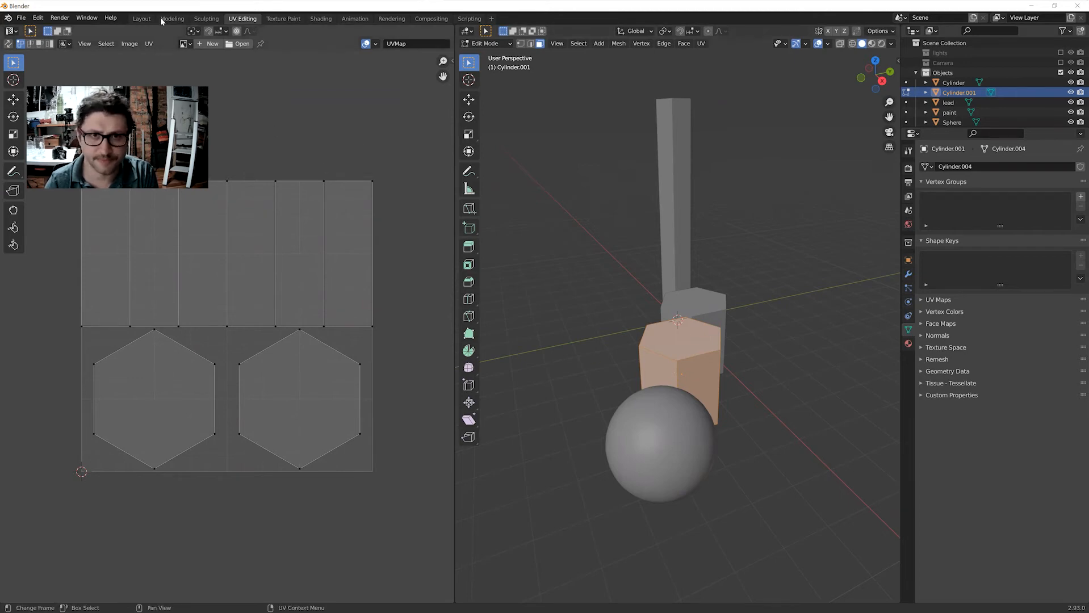
Return to the Shading workspace and frame the wood prism's Mapping and Noise Texture nodes.
{"action": "left_click", "coordinate": [322, 19]}
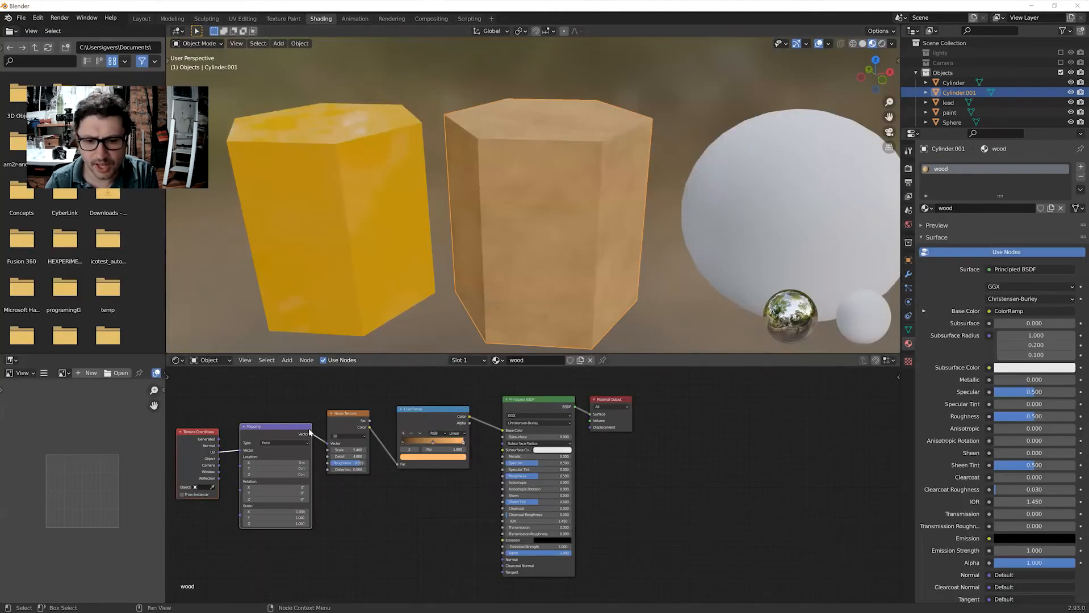
{"action": "scroll", "coordinate": [306, 401], "scroll_direction": "up", "scroll_amount": 2}
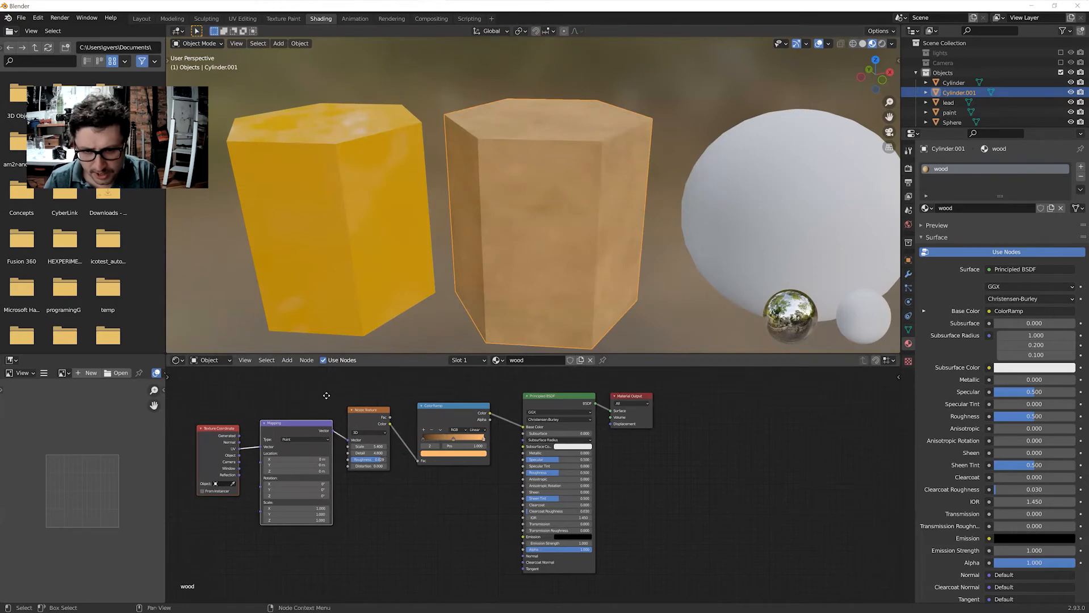
{"action": "middle_click_drag", "start_coordinate": [369, 510], "coordinate": [479, 497]}
{"action": "scroll", "coordinate": [479, 495], "scroll_direction": "up", "scroll_amount": 1}
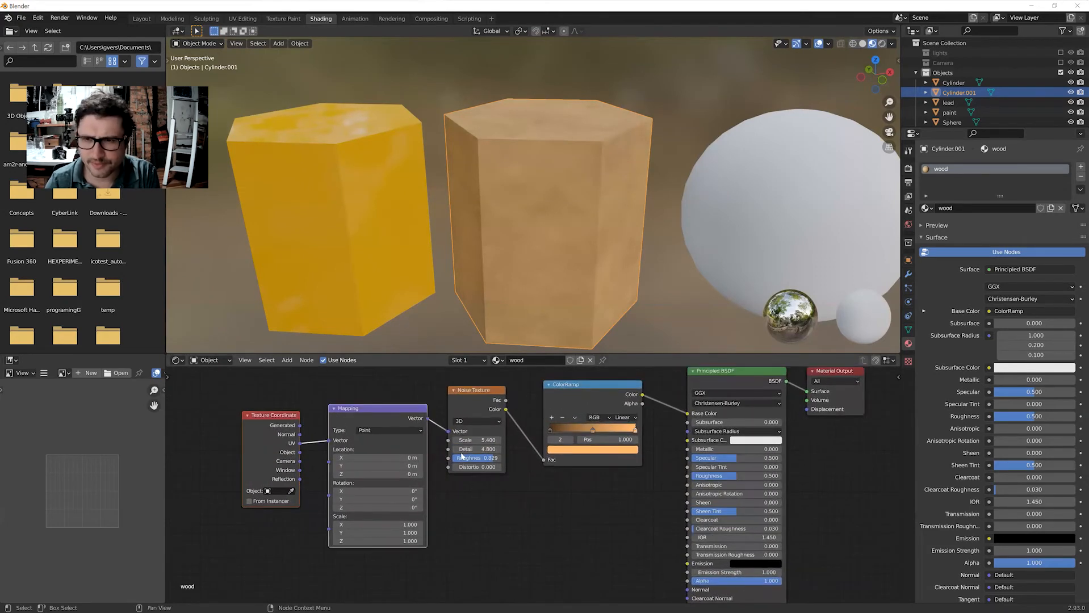
Try a Y scale of 3.8 on the Mapping node, and undo it.
{"action": "left_click", "coordinate": [363, 533]}
{"action": "left_click_drag", "start_coordinate": [363, 533], "coordinate": [398, 533]}
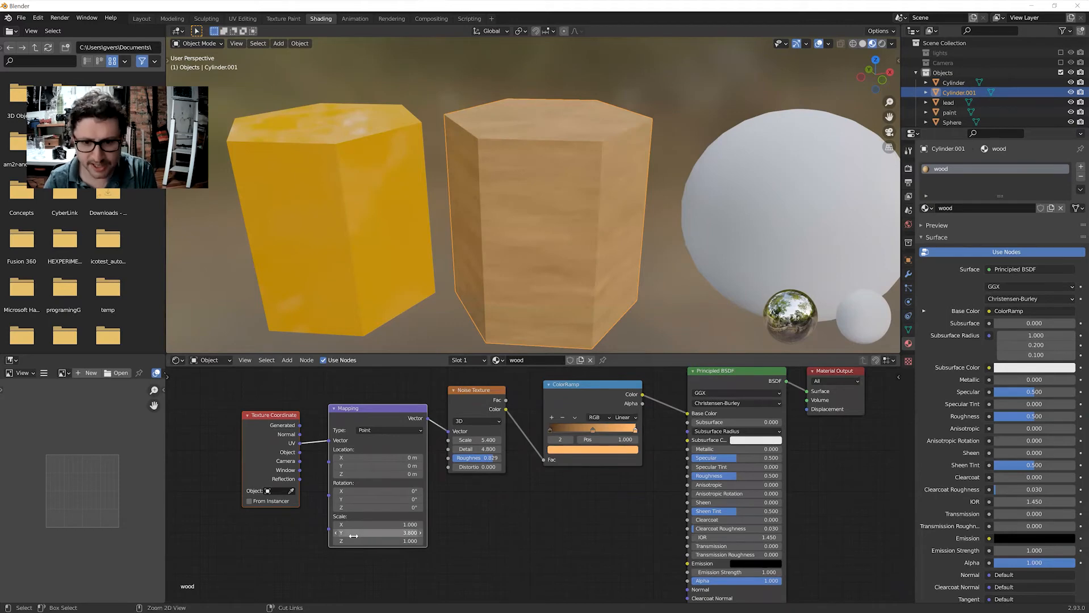
{"action": "key", "text": "ctrl+z"}
Set the Mapping node's X scale to 15.6 to stretch the noise into vertical grain, keeping UV as the Vector source.
{"action": "left_click_drag", "start_coordinate": [346, 526], "coordinate": [508, 526]}
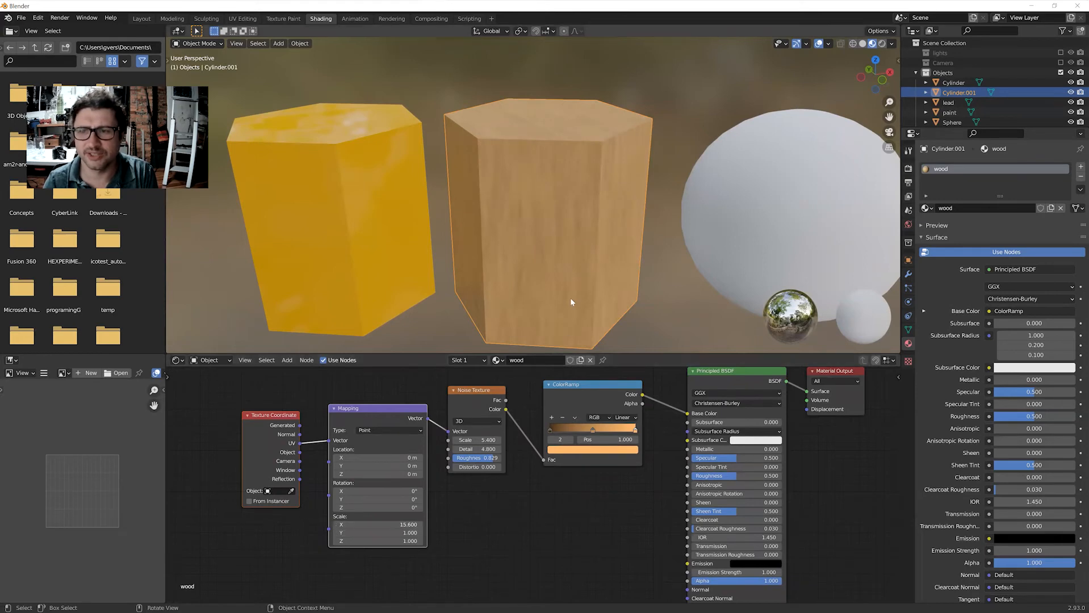
{"action": "middle_click_drag", "start_coordinate": [570, 298], "coordinate": [545, 314]}
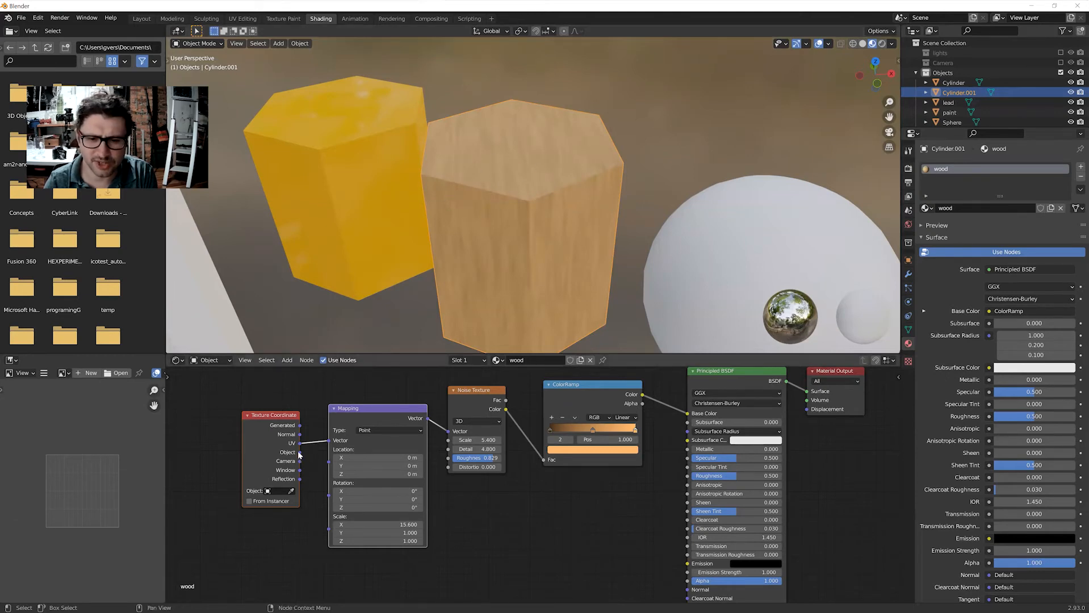
{"action": "left_click_drag", "start_coordinate": [299, 453], "coordinate": [329, 441]}
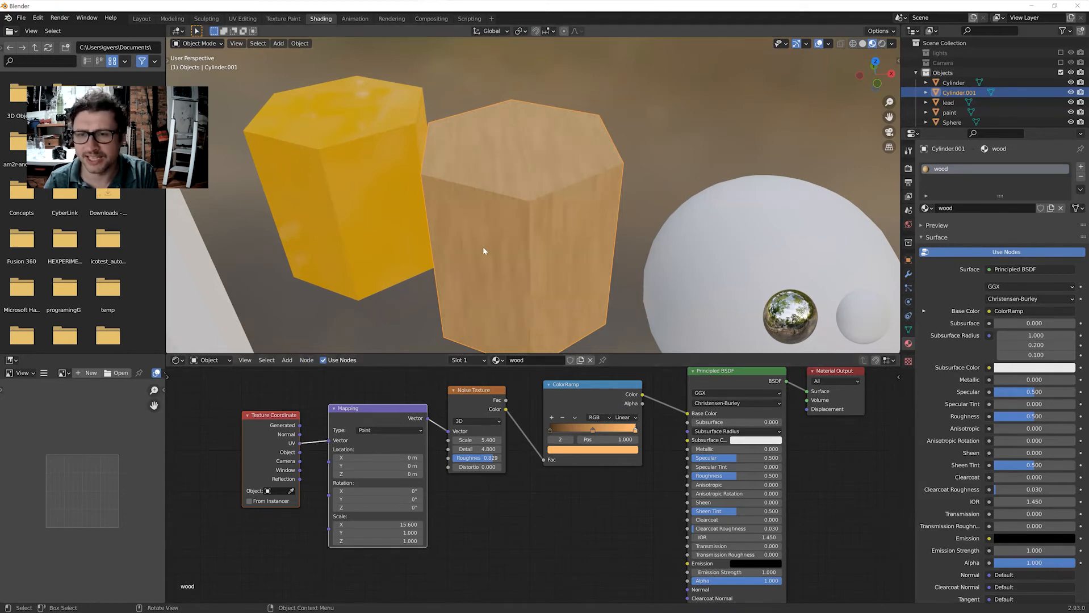
Examine the wood grain on the prism's side faces up close and from a distance.
{"action": "middle_click_drag", "start_coordinate": [510, 258], "coordinate": [515, 294]}
{"action": "scroll", "coordinate": [494, 248], "scroll_direction": "down", "scroll_amount": 3}
{"action": "scroll", "coordinate": [492, 249], "scroll_direction": "up", "scroll_amount": 2}
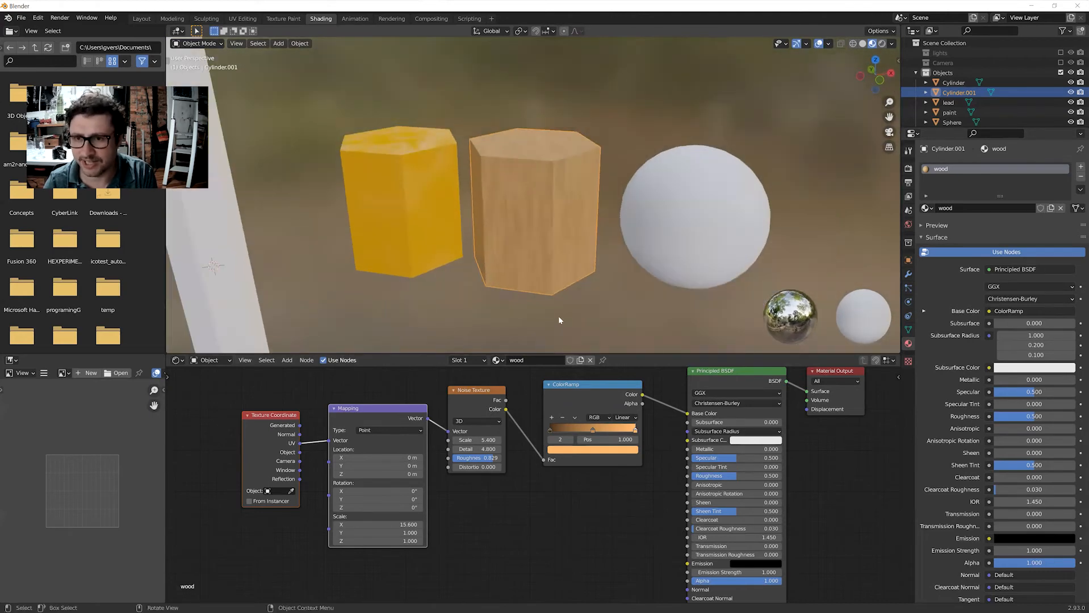
{"action": "scroll", "coordinate": [556, 317], "scroll_direction": "up", "scroll_amount": 2}
{"action": "scroll", "coordinate": [625, 498], "scroll_direction": "up", "scroll_amount": 1, "text": "shift"}
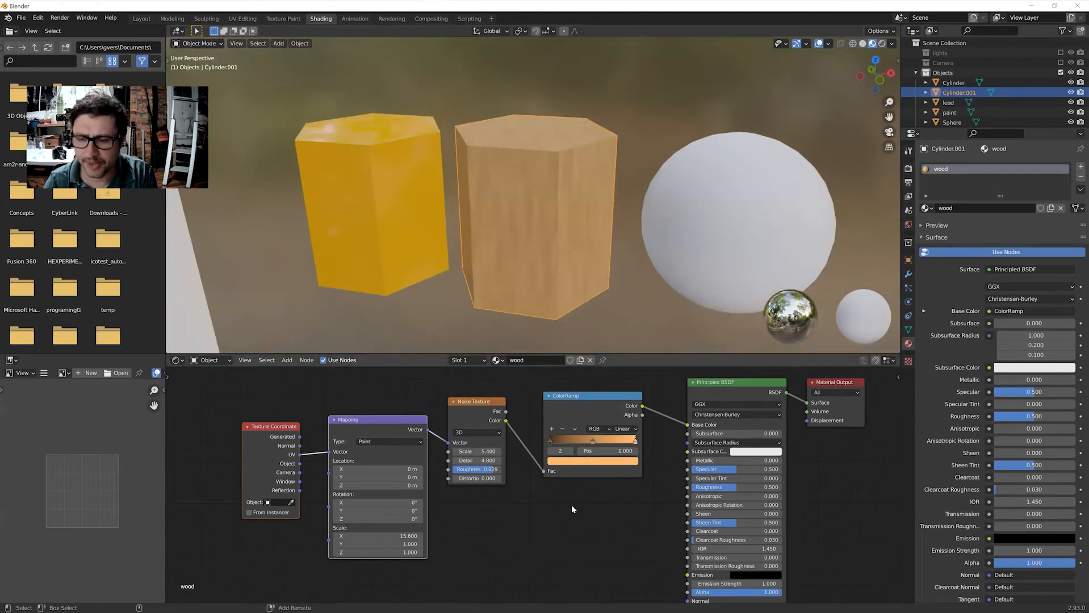
{"action": "middle_click_drag", "start_coordinate": [571, 504], "coordinate": [494, 479]}
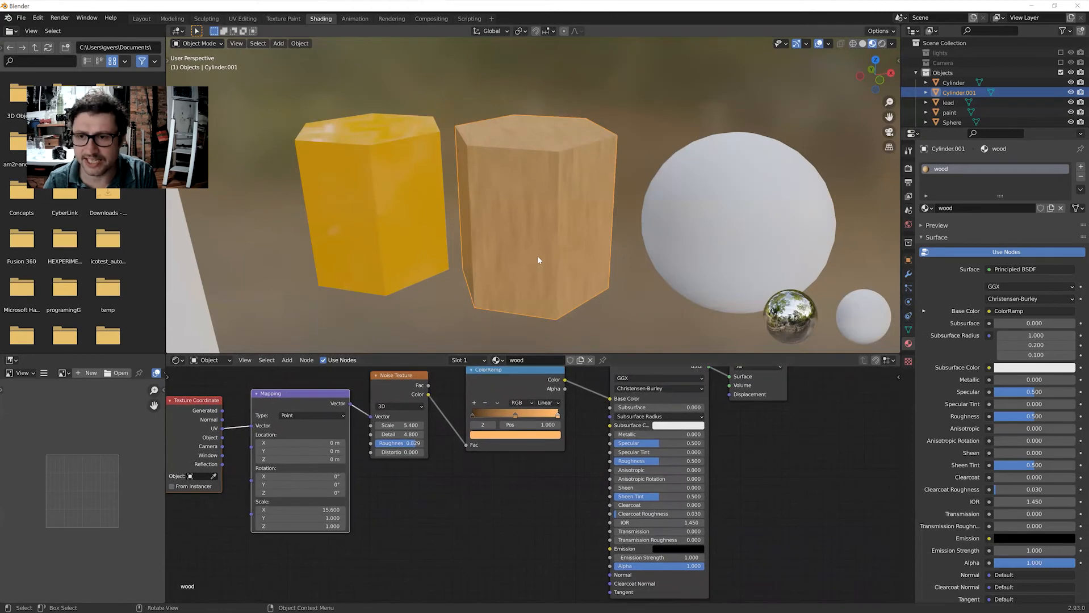
{"action": "scroll", "coordinate": [537, 260], "scroll_direction": "up", "scroll_amount": 6}
{"action": "scroll", "coordinate": [535, 260], "scroll_direction": "down", "scroll_amount": 6}
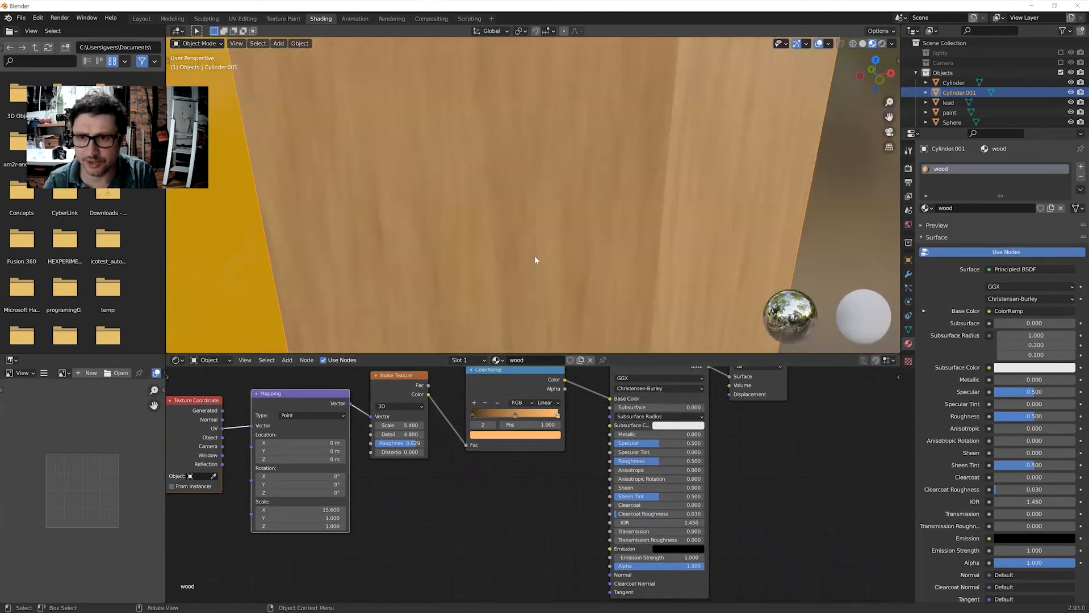
{"action": "scroll", "coordinate": [534, 255], "scroll_direction": "down", "scroll_amount": 6}
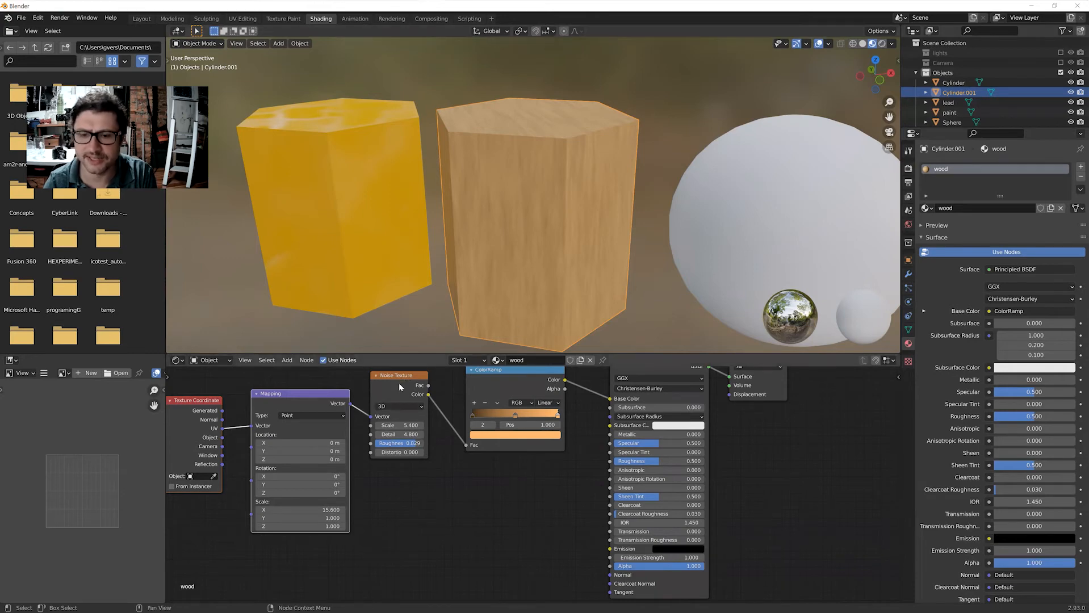
{"action": "middle_click_drag", "start_coordinate": [501, 276], "coordinate": [463, 278]}
{"action": "scroll", "coordinate": [463, 279], "scroll_direction": "down", "scroll_amount": 1}
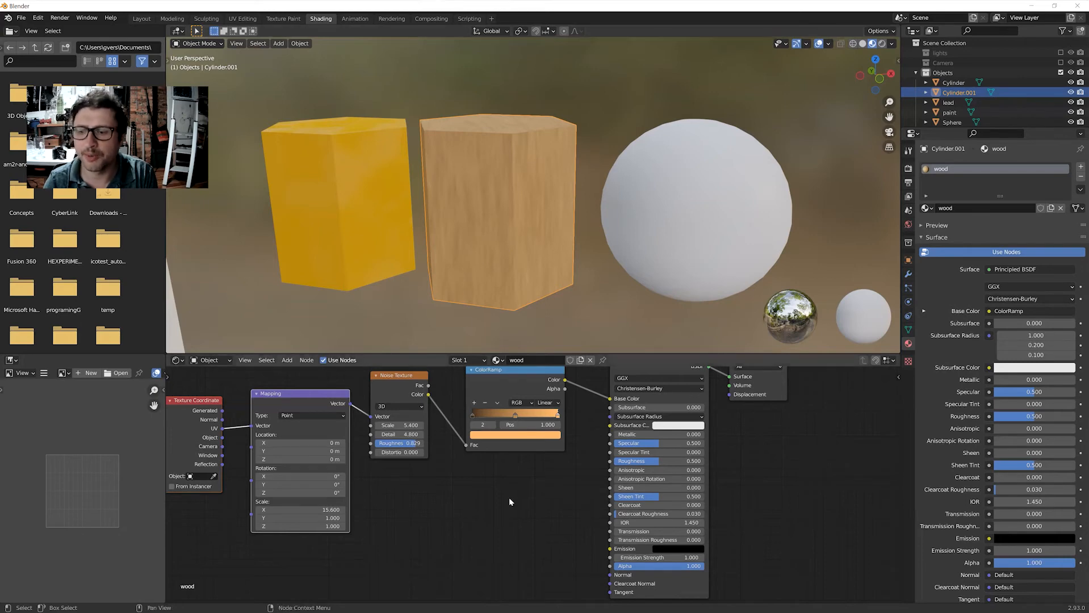
Add a second ColorRamp below the brown one and connect the Noise Texture's Color output to its Fac input.
{"action": "scroll", "coordinate": [509, 498], "scroll_direction": "down", "scroll_amount": 2}
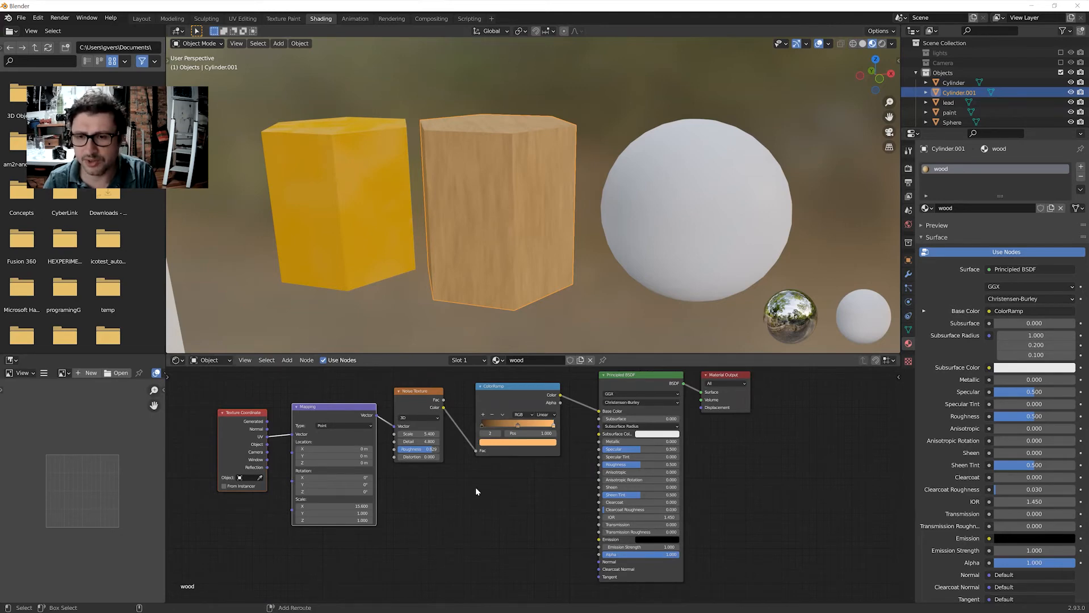
{"action": "key", "text": "shift+a"}
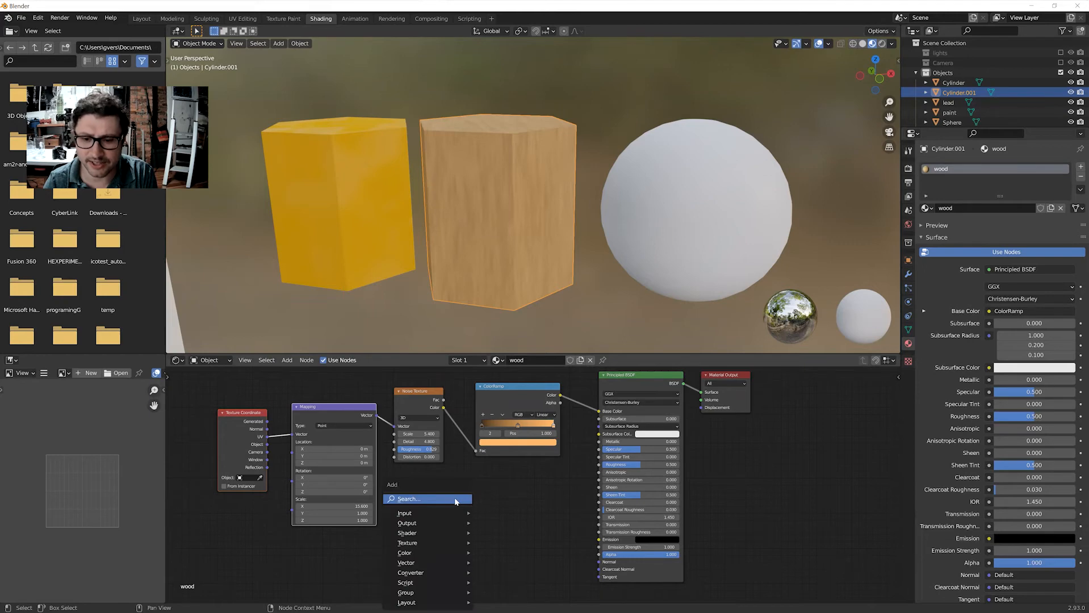
{"action": "left_click", "coordinate": [454, 500]}
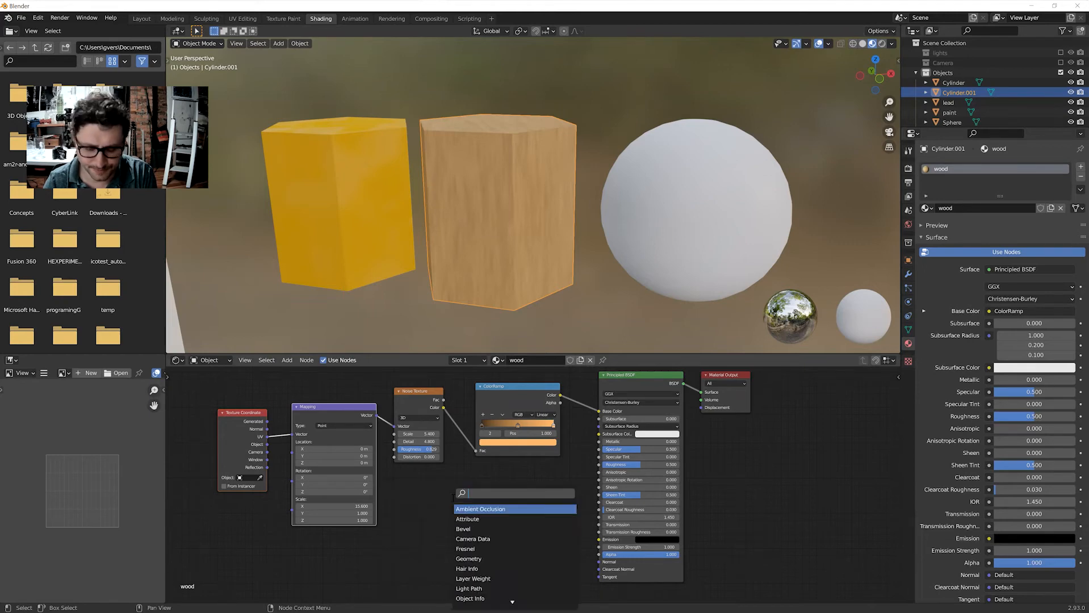
{"action": "type", "text": "col"}
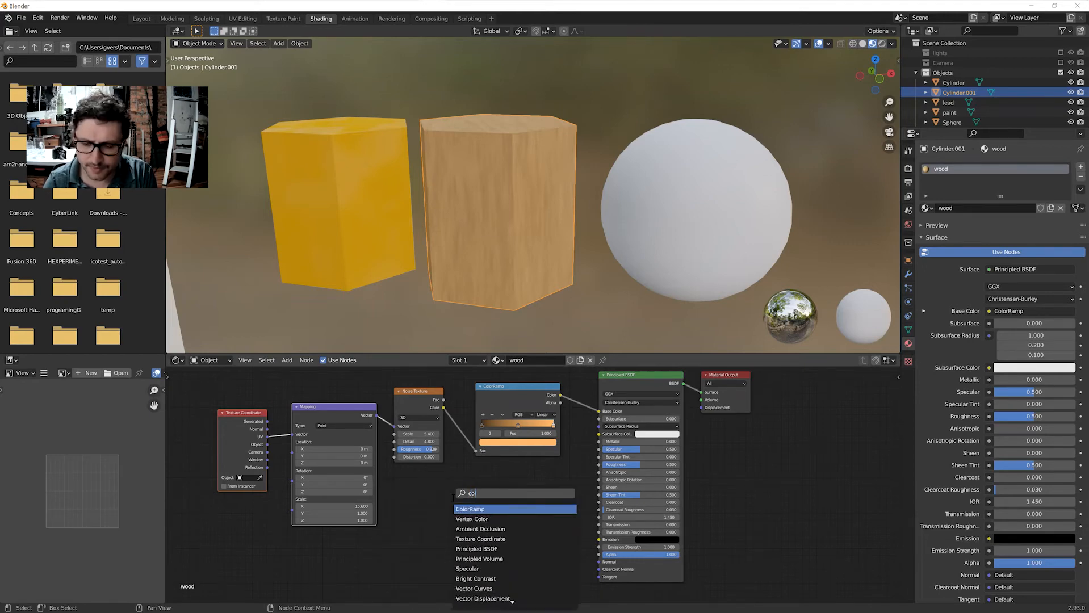
{"action": "left_click", "coordinate": [485, 510]}
{"action": "left_click", "coordinate": [473, 475]}
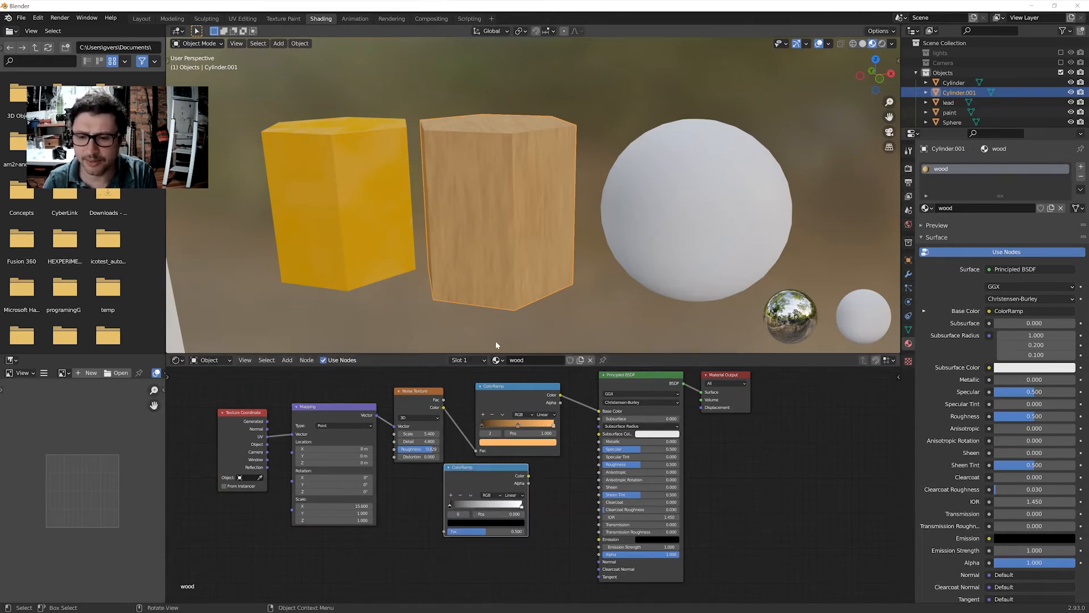
{"action": "left_click_drag", "start_coordinate": [444, 408], "coordinate": [447, 532]}
{"action": "left_click_drag", "start_coordinate": [468, 471], "coordinate": [489, 478]}
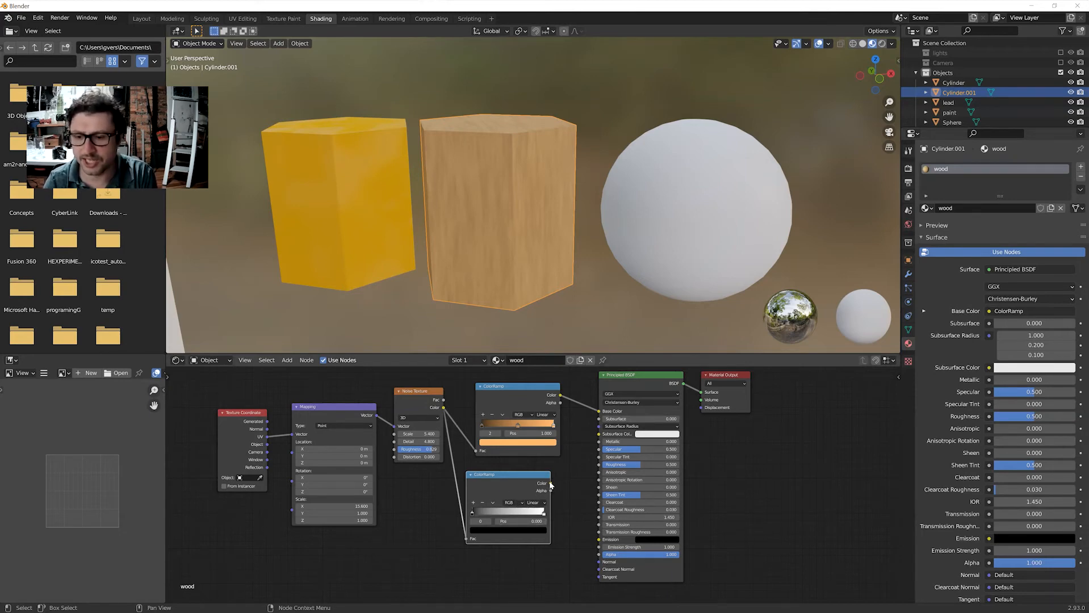
Preview the second ColorRamp through the Material Output's Surface input and set its black stop's position to 0.207.
{"action": "left_click_drag", "start_coordinate": [550, 484], "coordinate": [707, 389]}
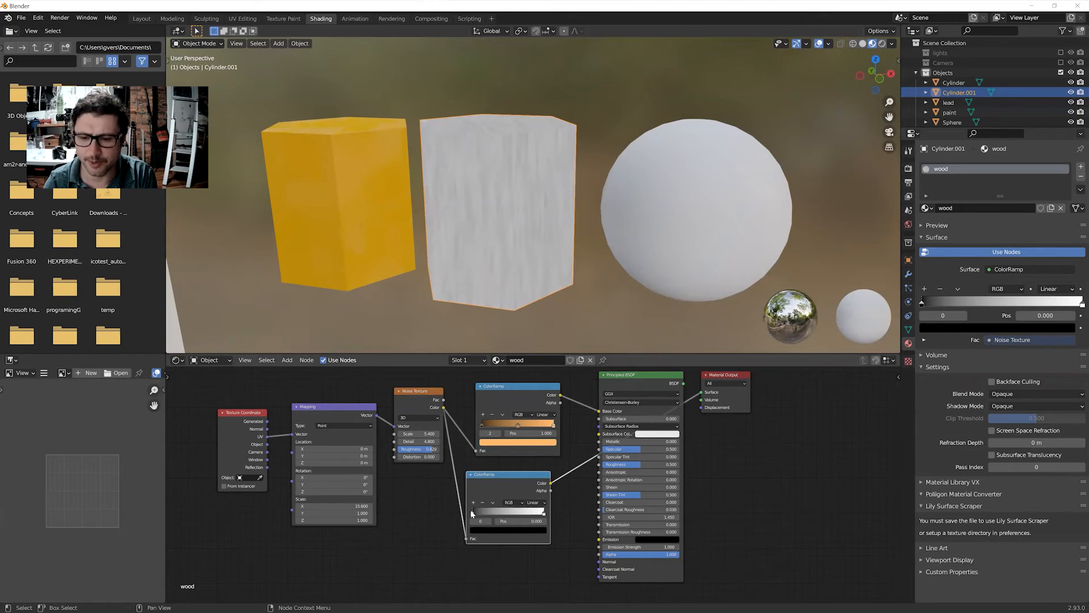
{"action": "left_click_drag", "start_coordinate": [471, 513], "coordinate": [487, 511]}
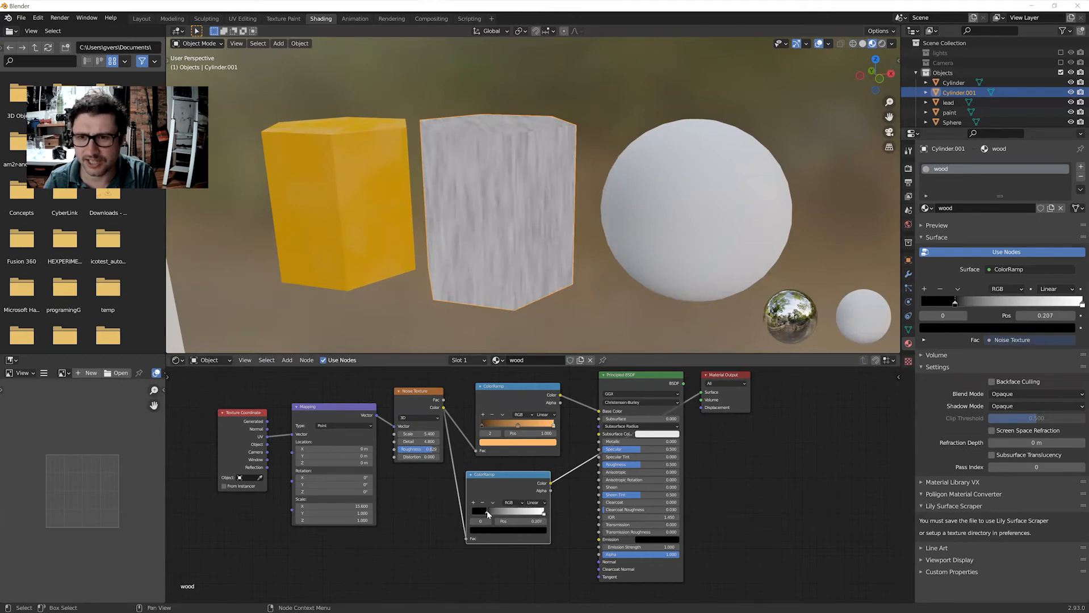
{"action": "middle_click_drag", "start_coordinate": [466, 316], "coordinate": [469, 318]}
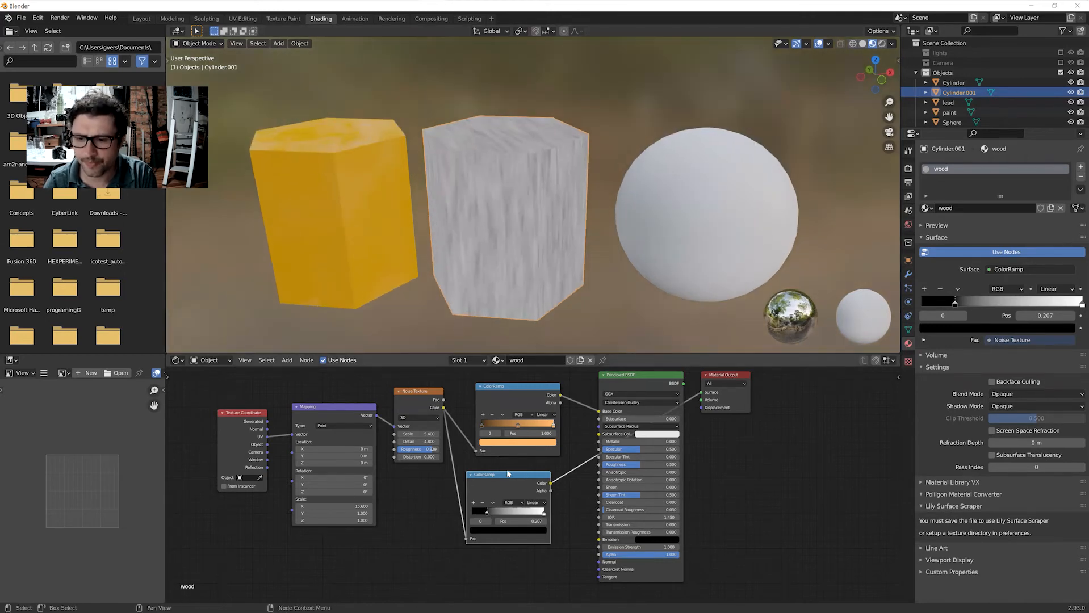
Reconnect the Principled BSDF to the Material Output's Surface, and move both nodes away from the ColorRamps to make room.
{"action": "left_click_drag", "start_coordinate": [509, 475], "coordinate": [476, 487]}
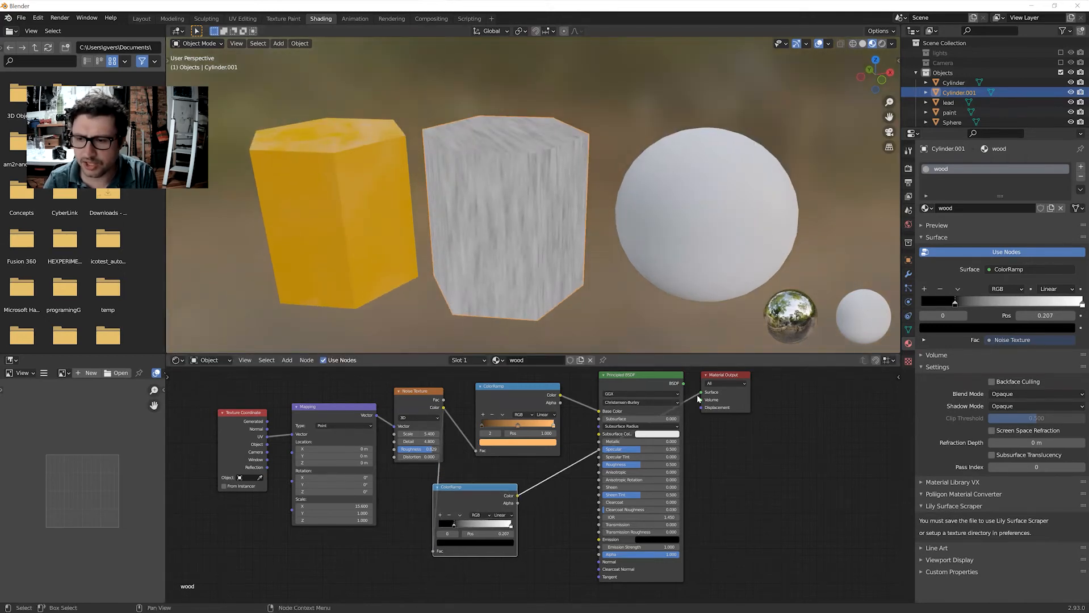
{"action": "left_click_drag", "start_coordinate": [700, 393], "coordinate": [620, 405]}
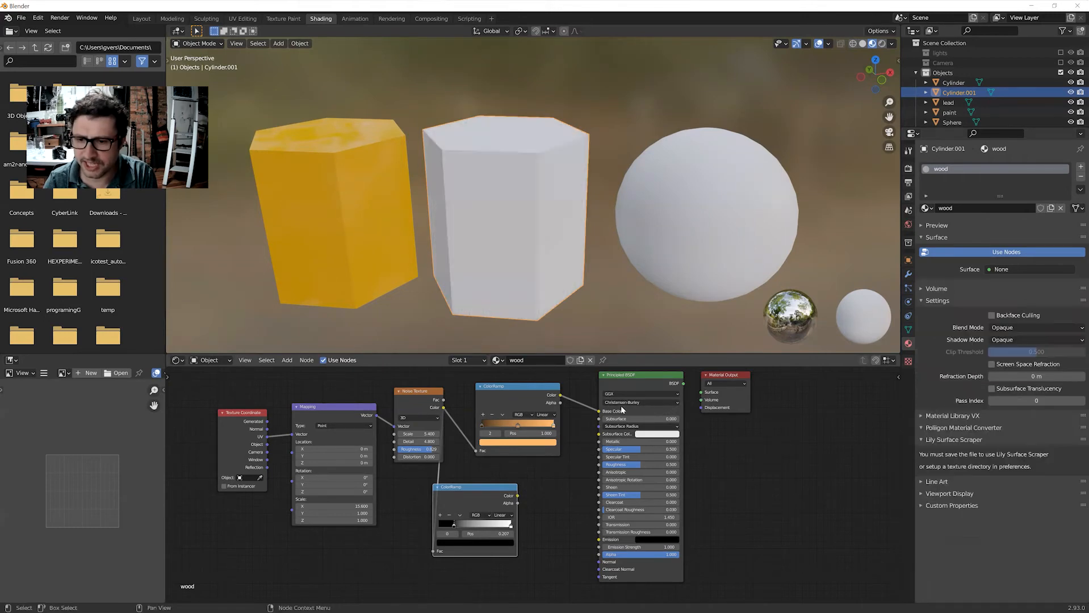
{"action": "left_click_drag", "start_coordinate": [682, 382], "coordinate": [702, 392]}
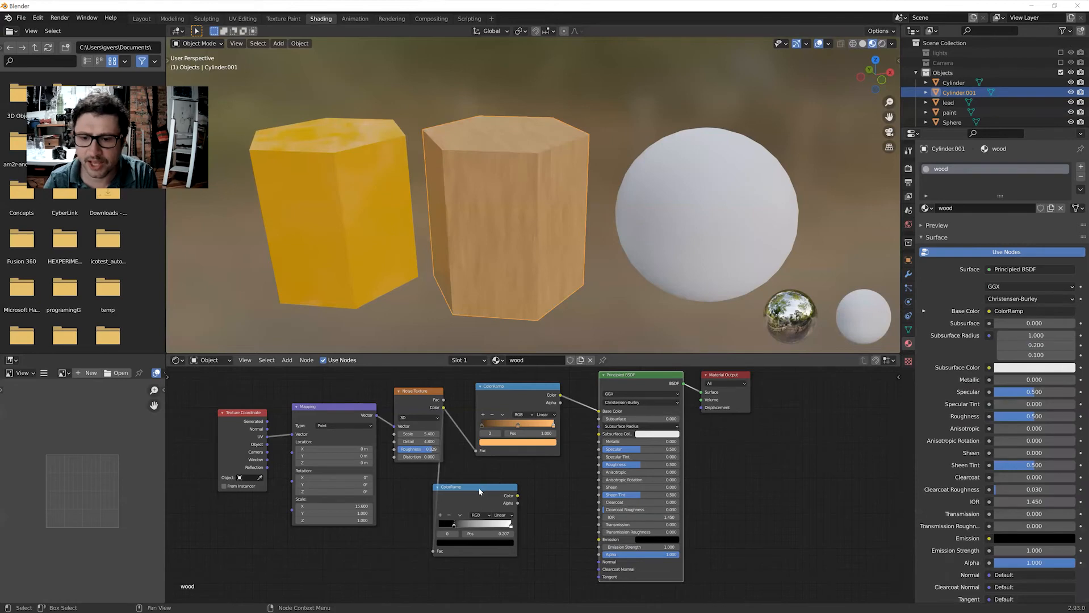
{"action": "left_click_drag", "start_coordinate": [458, 488], "coordinate": [513, 472]}
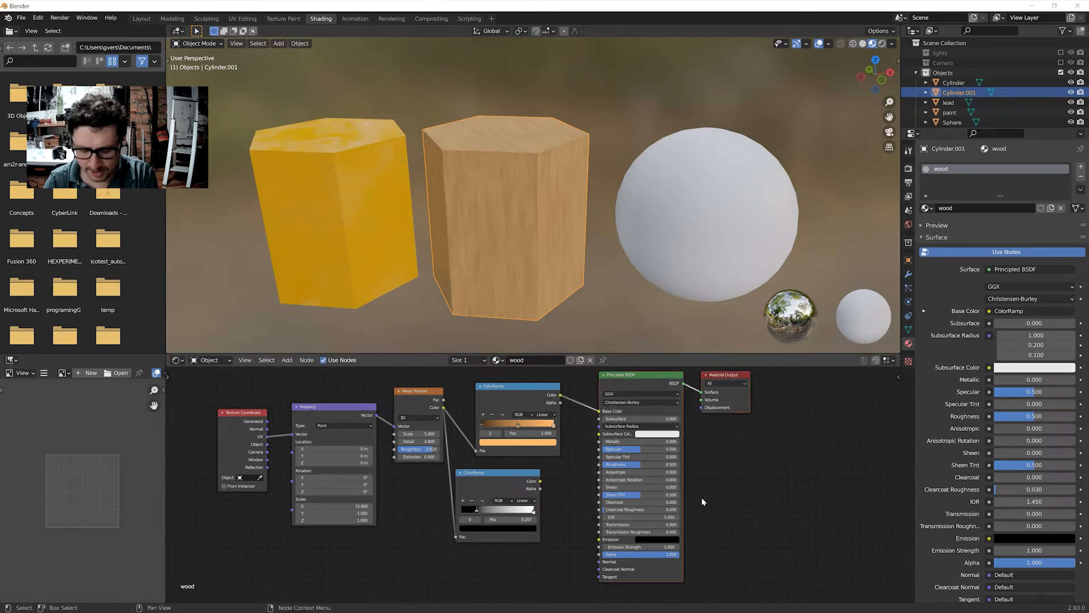
{"action": "key", "text": "g"}
{"action": "left_click", "coordinate": [784, 507]}
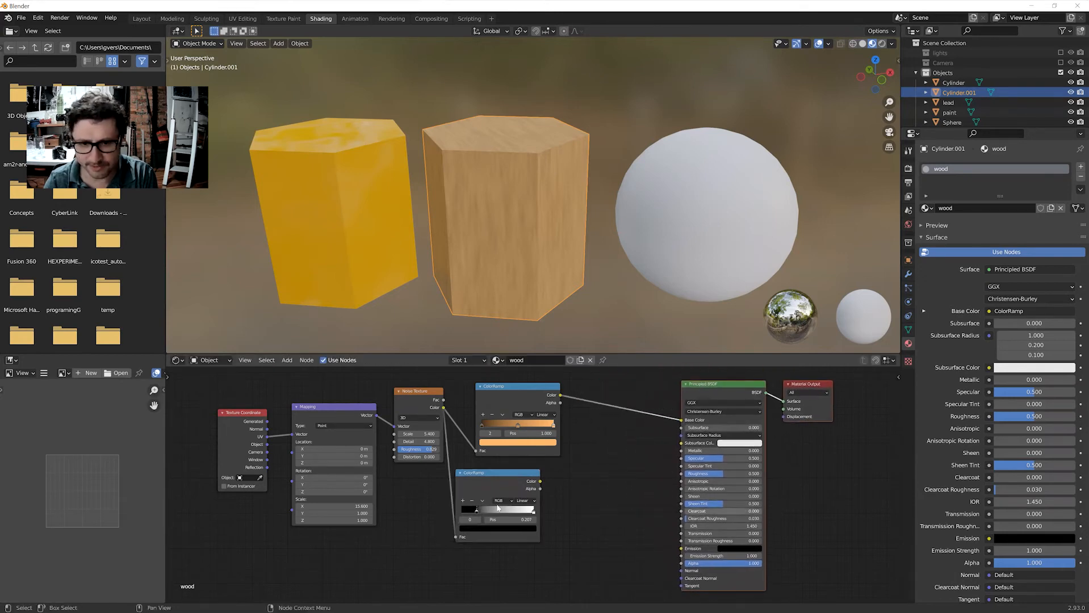
Add a Bump node beside the second ColorRamp and connect the ramp's Color output to the Bump's Height input.
{"action": "key", "text": "shift+a"}
{"action": "left_click", "coordinate": [578, 493]}
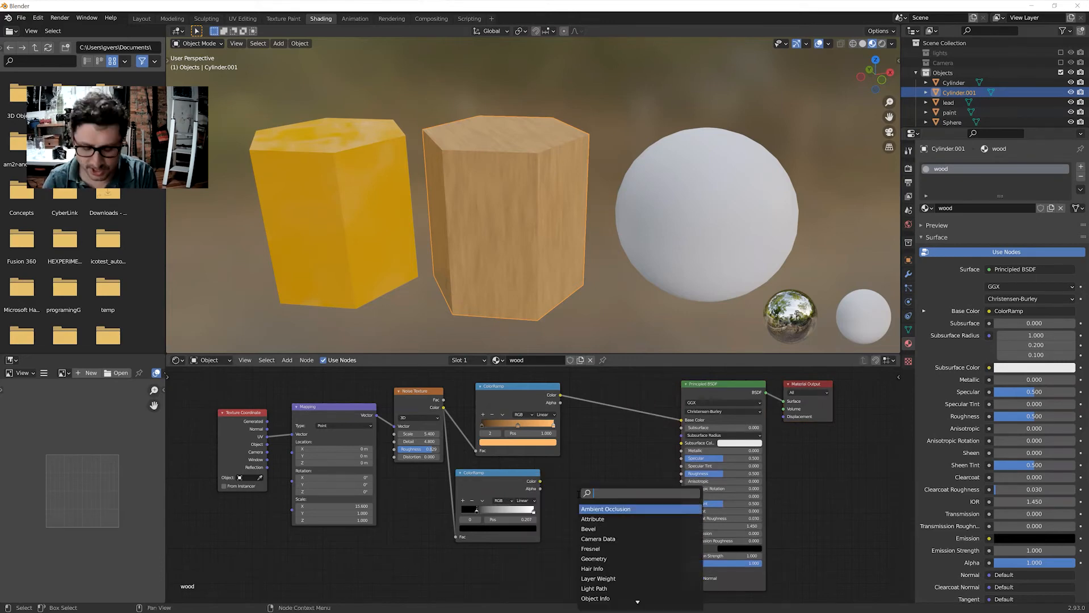
{"action": "type", "text": "bum"}
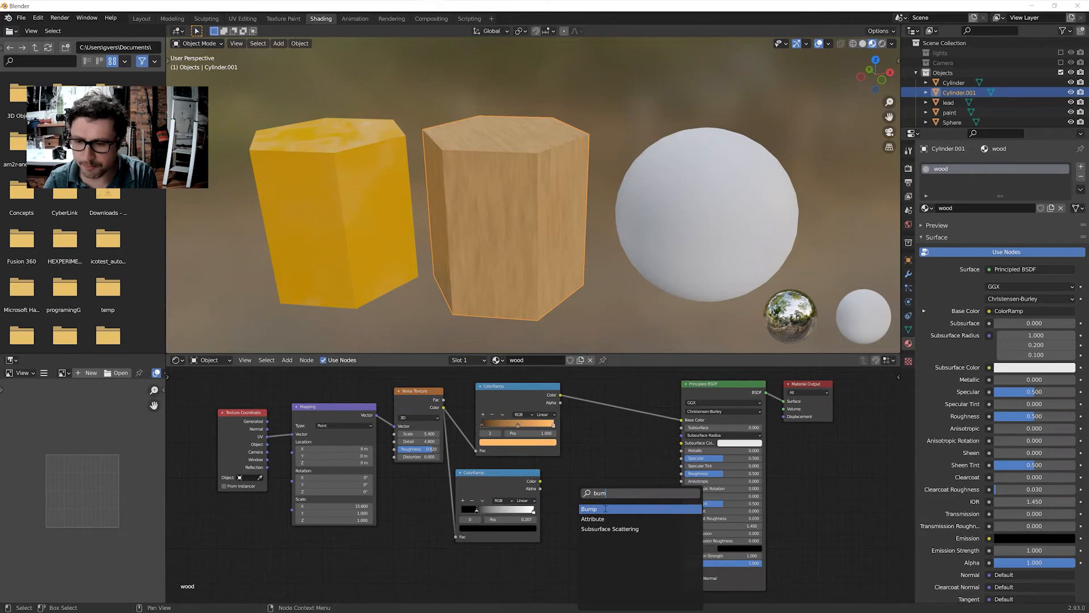
{"action": "left_click", "coordinate": [608, 509]}
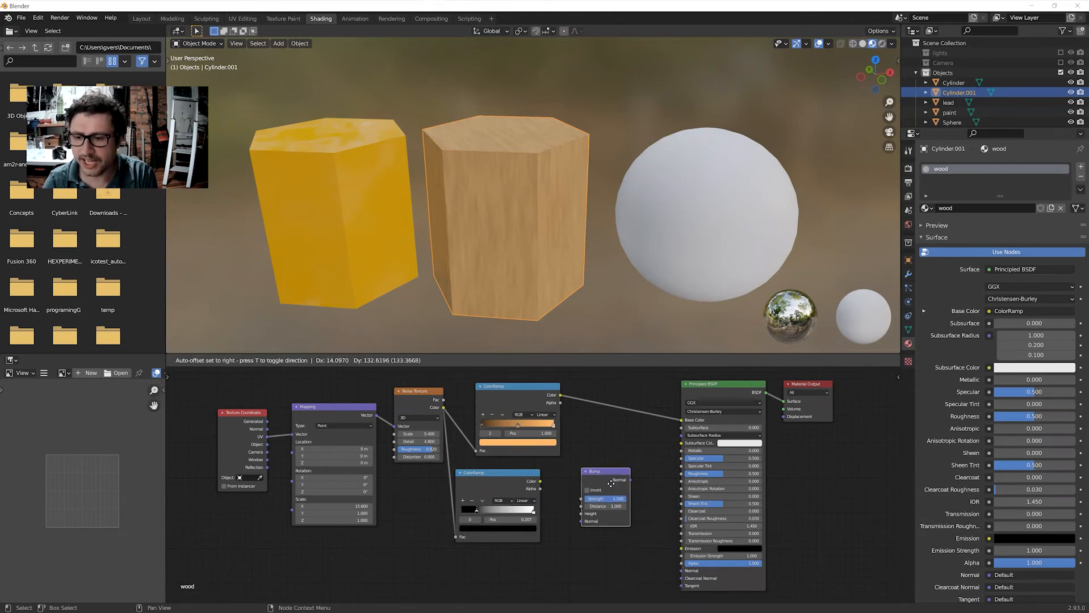
{"action": "left_click", "coordinate": [610, 482]}
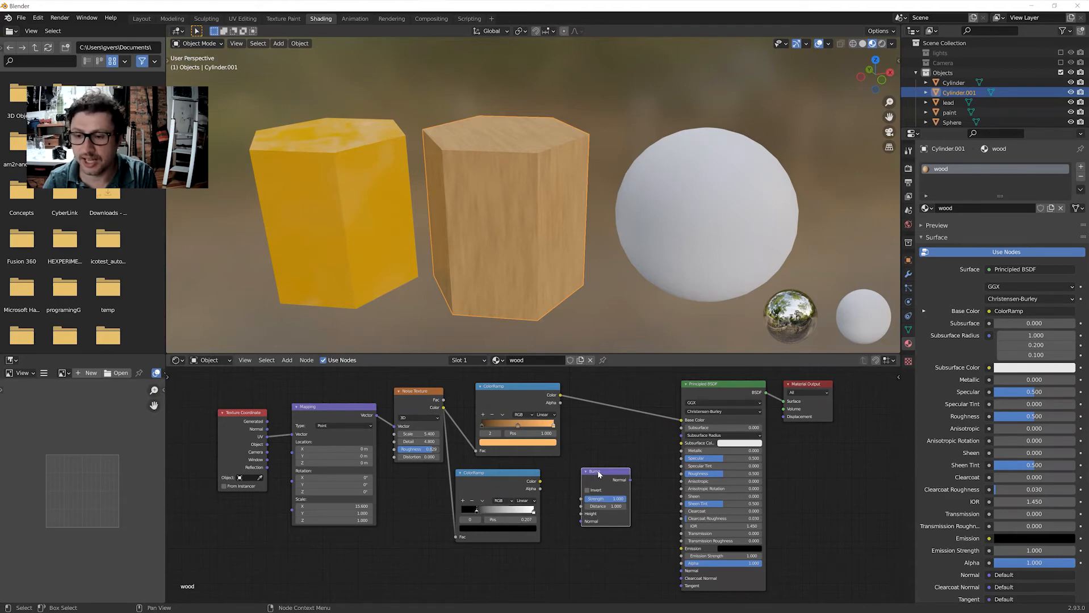
{"action": "left_click_drag", "start_coordinate": [599, 474], "coordinate": [578, 506]}
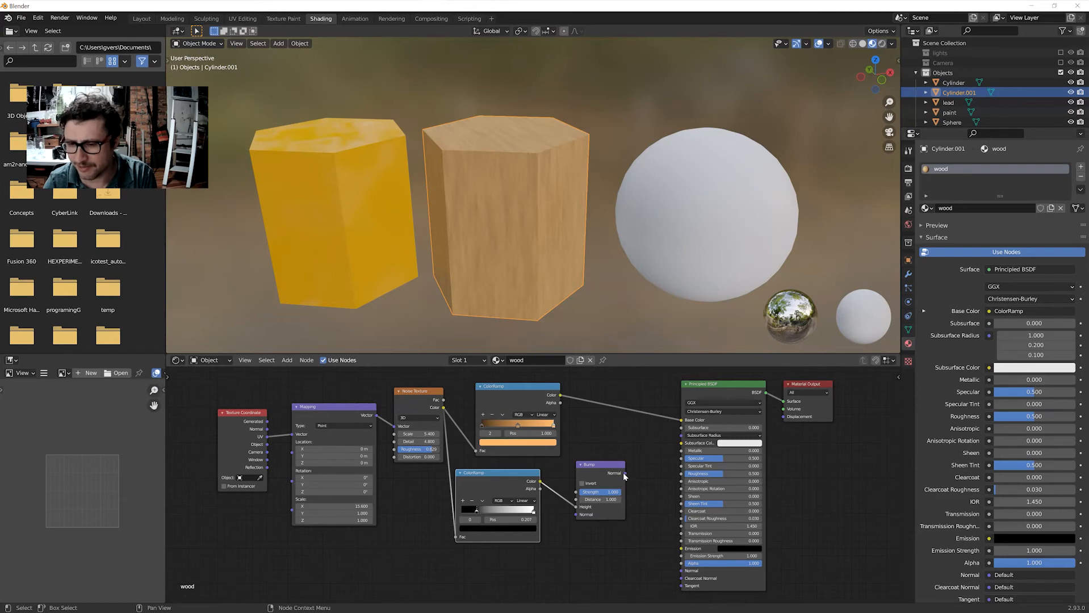
Connect the Bump's Normal output to the Principled BSDF's Normal input and check the relief on the wood prism.
{"action": "left_click_drag", "start_coordinate": [625, 473], "coordinate": [678, 570]}
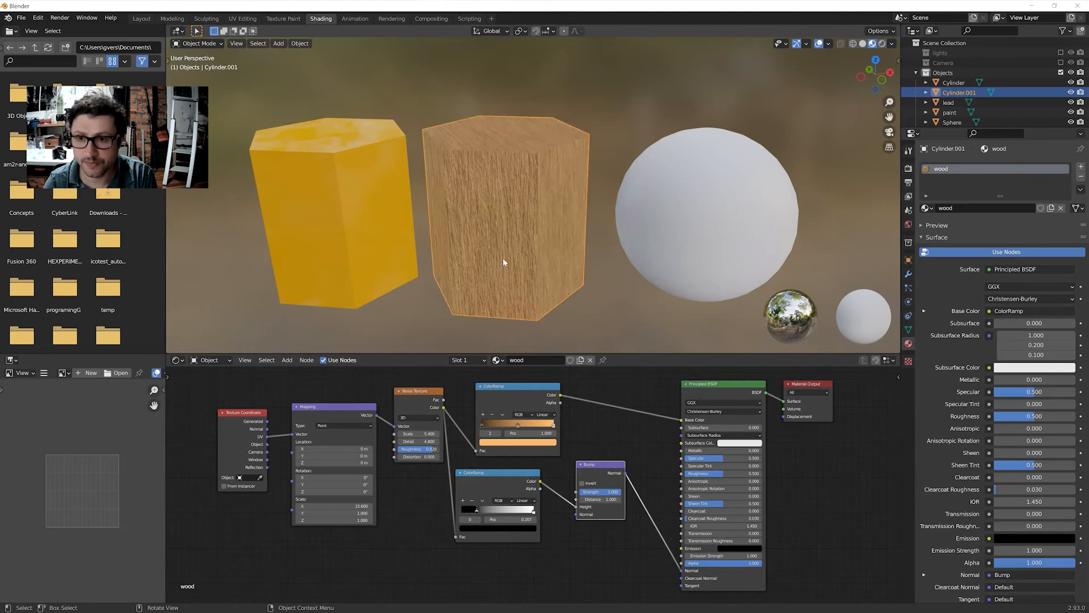
{"action": "mouse_move", "coordinate": [501, 274]}
{"action": "middle_mouse_down"}
{"action": "mouse_move", "coordinate": [553, 271]}
{"action": "mouse_move", "coordinate": [552, 252]}
{"action": "mouse_move", "coordinate": [479, 277]}
{"action": "mouse_move", "coordinate": [486, 303]}
{"action": "mouse_move", "coordinate": [518, 290]}
{"action": "mouse_move", "coordinate": [529, 259]}
{"action": "mouse_move", "coordinate": [508, 252]}
{"action": "mouse_move", "coordinate": [445, 275]}
{"action": "mouse_move", "coordinate": [408, 302]}
{"action": "mouse_move", "coordinate": [485, 318]}
{"action": "mouse_move", "coordinate": [552, 269]}
{"action": "mouse_move", "coordinate": [526, 265]}
{"action": "mouse_move", "coordinate": [540, 252]}
{"action": "mouse_move", "coordinate": [504, 272]}
{"action": "mouse_move", "coordinate": [513, 278]}
{"action": "mouse_move", "coordinate": [512, 267]}
{"action": "middle_mouse_up"}
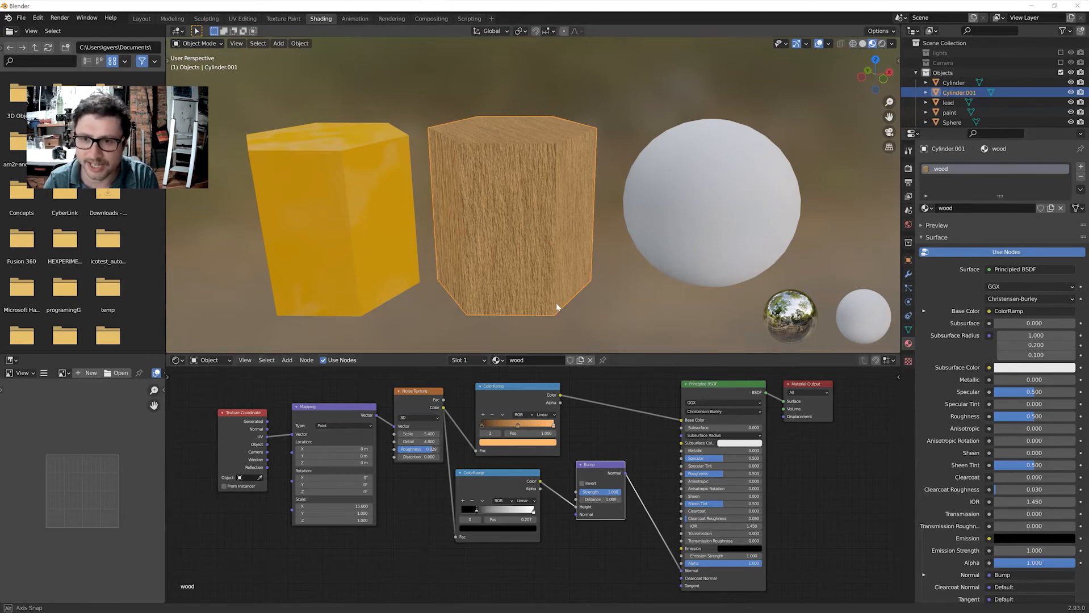
{"action": "middle_click_drag", "start_coordinate": [556, 303], "coordinate": [544, 317]}
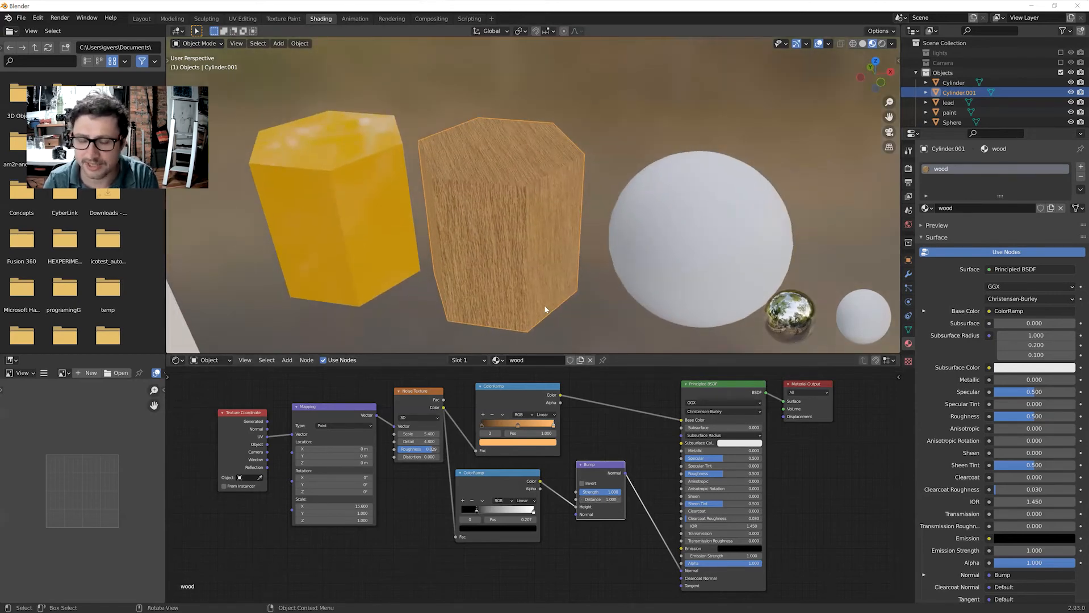
Reduce the wood material's Bump Strength to 0.271 and check the softened grain relief on the prism.
{"action": "scroll", "coordinate": [544, 304], "scroll_direction": "up", "scroll_amount": 5}
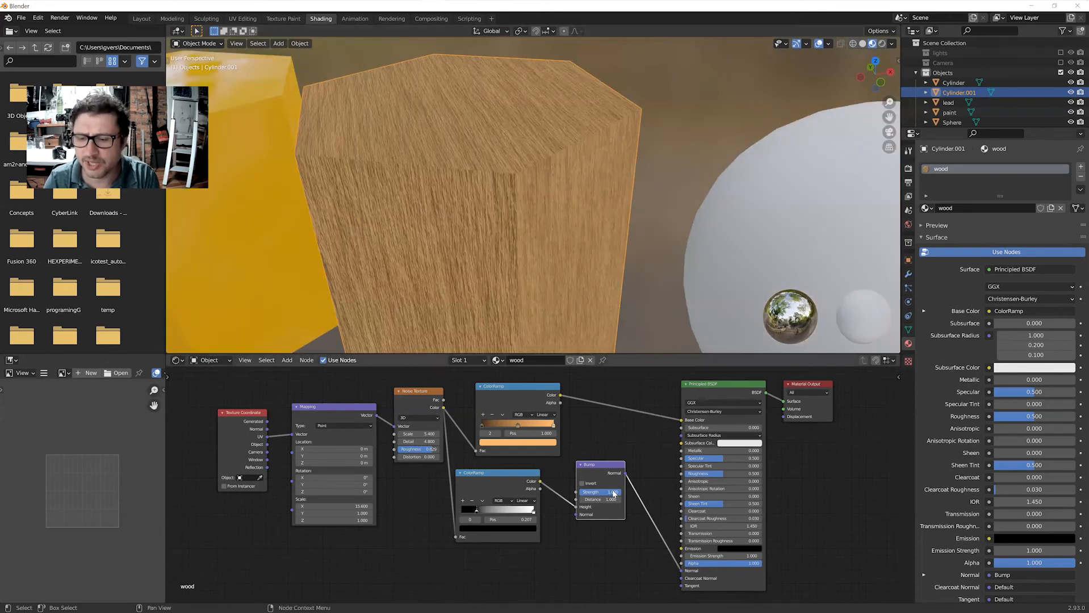
{"action": "mouse_move", "coordinate": [596, 492]}
{"action": "left_mouse_down"}
{"action": "mouse_move", "coordinate": [575, 492]}
{"action": "mouse_move", "coordinate": [596, 492]}
{"action": "left_mouse_up"}
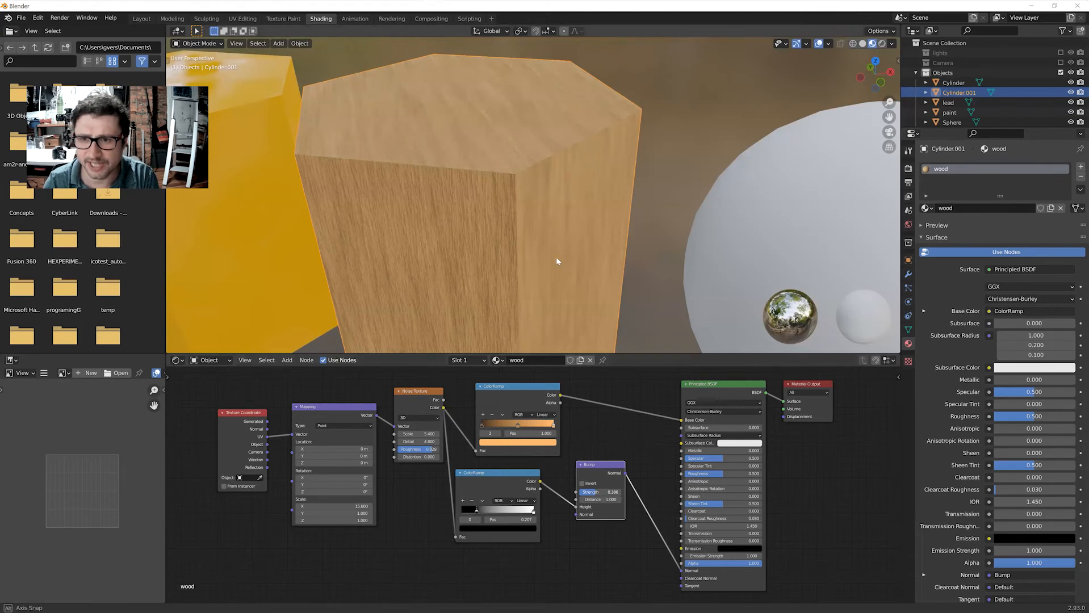
{"action": "mouse_move", "coordinate": [555, 257]}
{"action": "middle_mouse_down"}
{"action": "mouse_move", "coordinate": [480, 271]}
{"action": "mouse_move", "coordinate": [530, 296]}
{"action": "mouse_move", "coordinate": [600, 273]}
{"action": "mouse_move", "coordinate": [670, 300]}
{"action": "mouse_move", "coordinate": [726, 277]}
{"action": "mouse_move", "coordinate": [672, 263]}
{"action": "mouse_move", "coordinate": [511, 273]}
{"action": "mouse_move", "coordinate": [548, 267]}
{"action": "middle_mouse_up"}
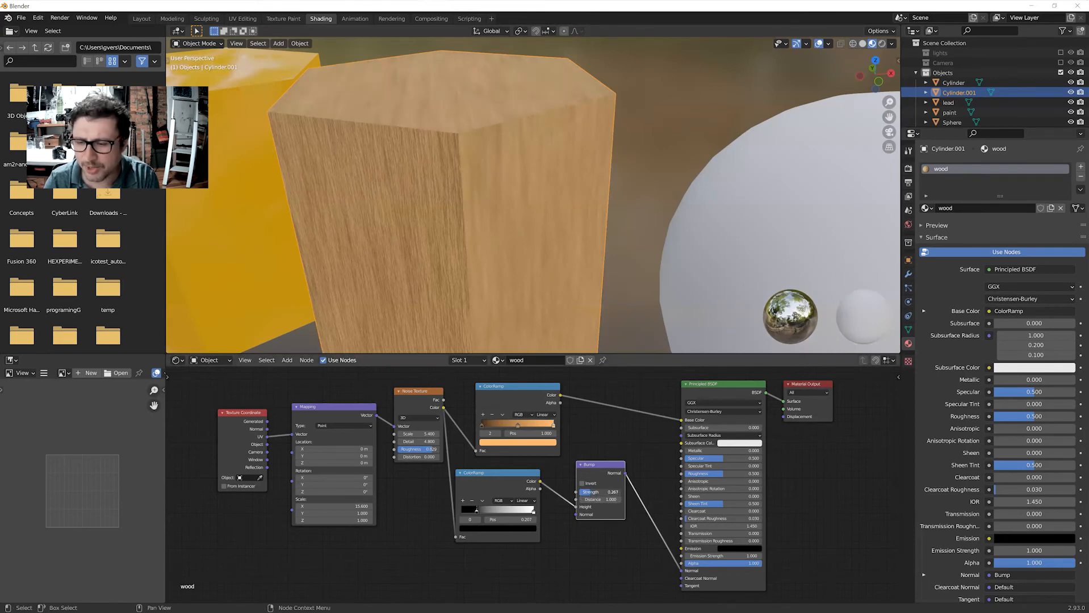
{"action": "left_click_drag", "start_coordinate": [599, 492], "coordinate": [719, 499]}
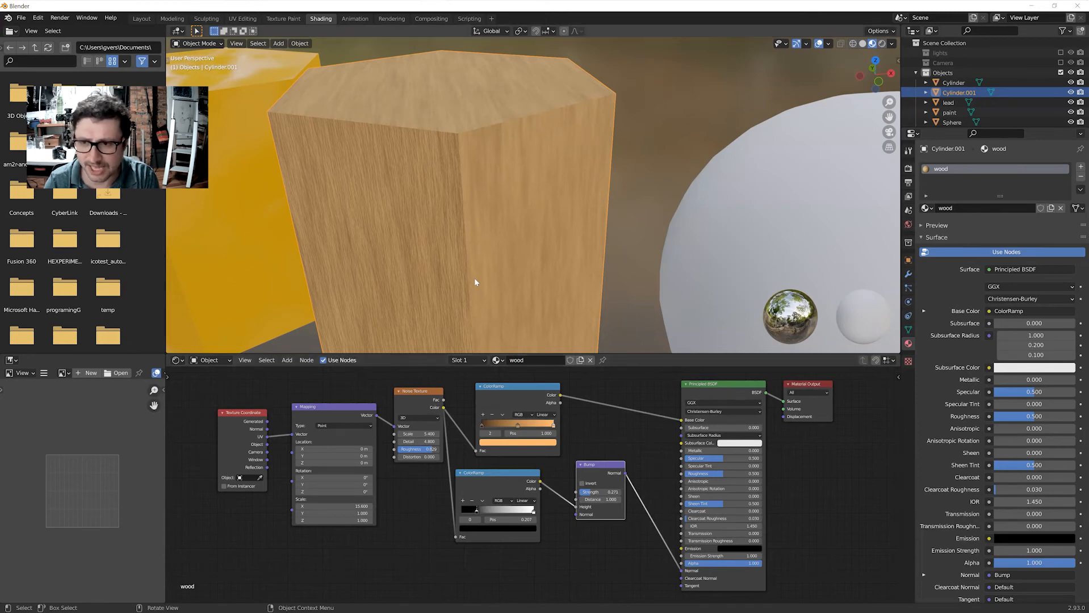
{"action": "scroll", "coordinate": [519, 282], "scroll_direction": "down", "scroll_amount": 5}
{"action": "middle_click_drag", "start_coordinate": [532, 289], "coordinate": [503, 287]}
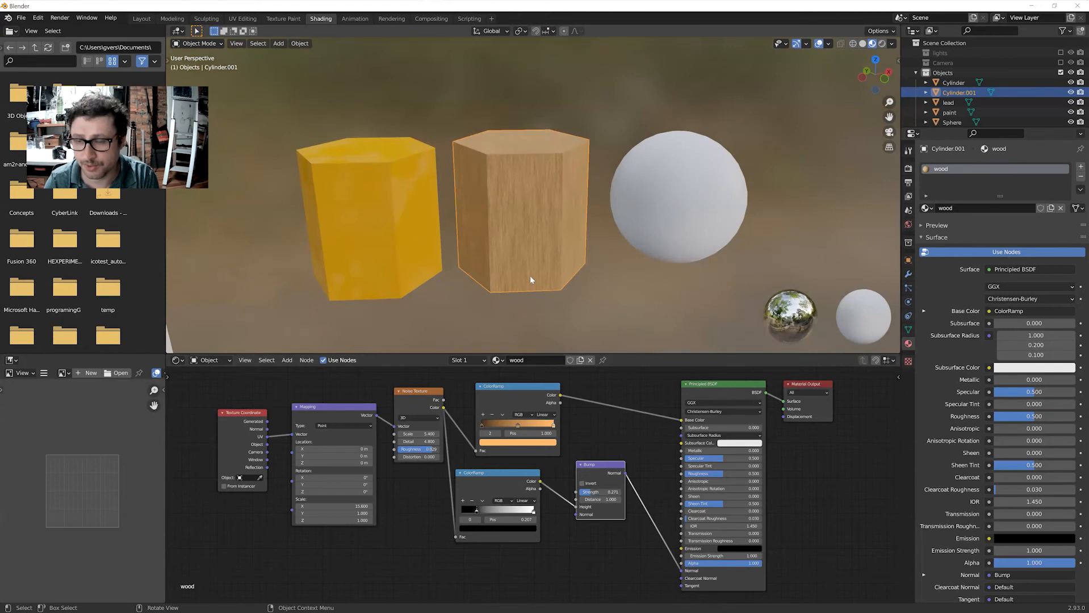
{"action": "middle_click_drag", "start_coordinate": [625, 284], "coordinate": [571, 270]}
Create a new material on the white sphere and name it graphite.
{"action": "left_click", "coordinate": [580, 260]}
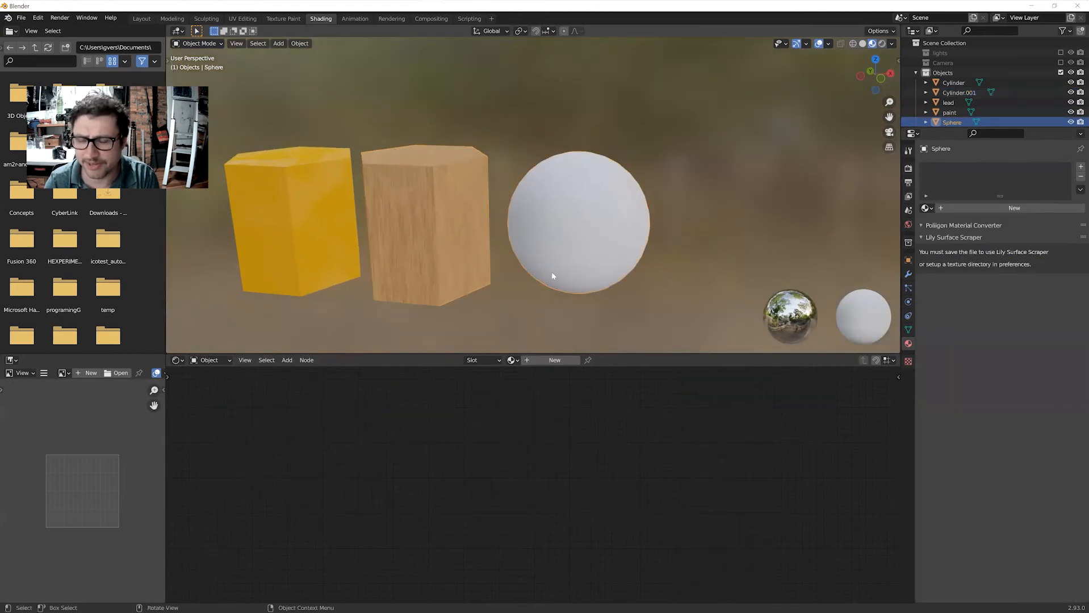
{"action": "left_click", "coordinate": [540, 361]}
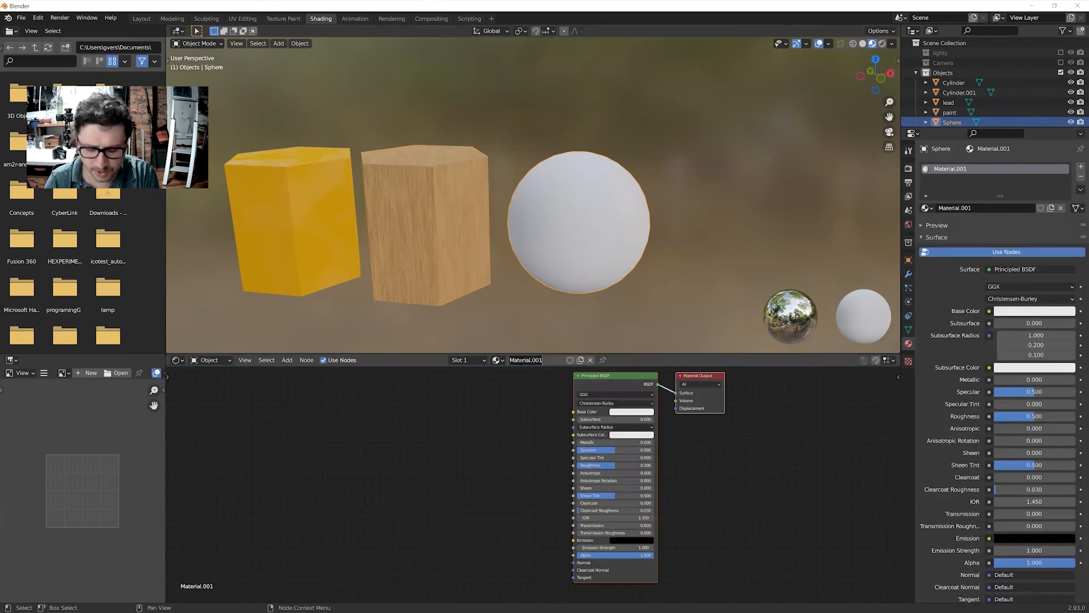
{"action": "double_click", "coordinate": [520, 361]}
{"action": "type", "text": "graphit"}
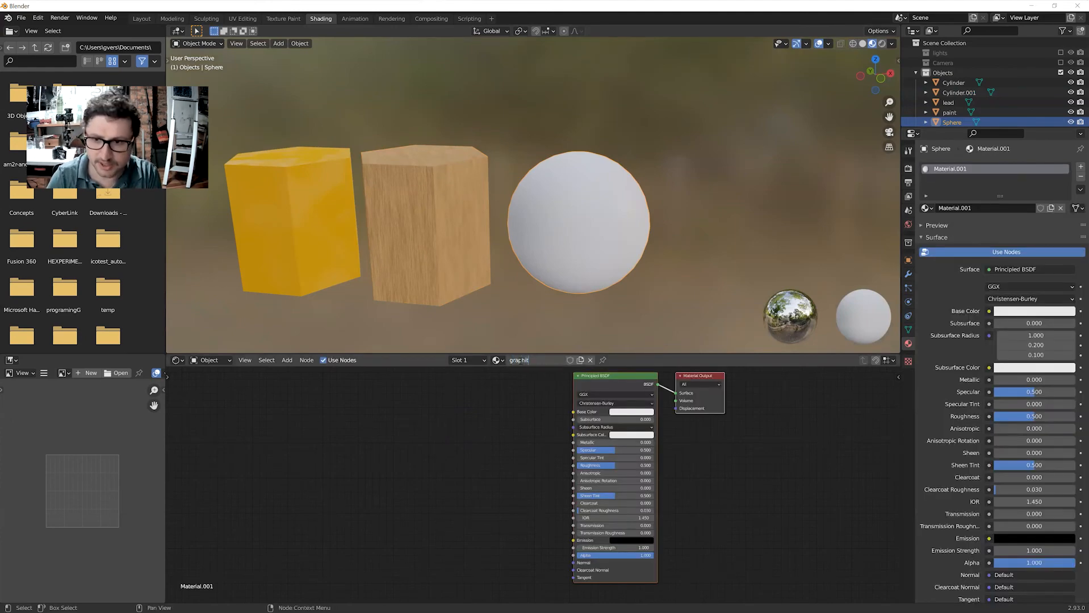
{"action": "type", "text": "e"}
{"action": "key", "text": "Return"}
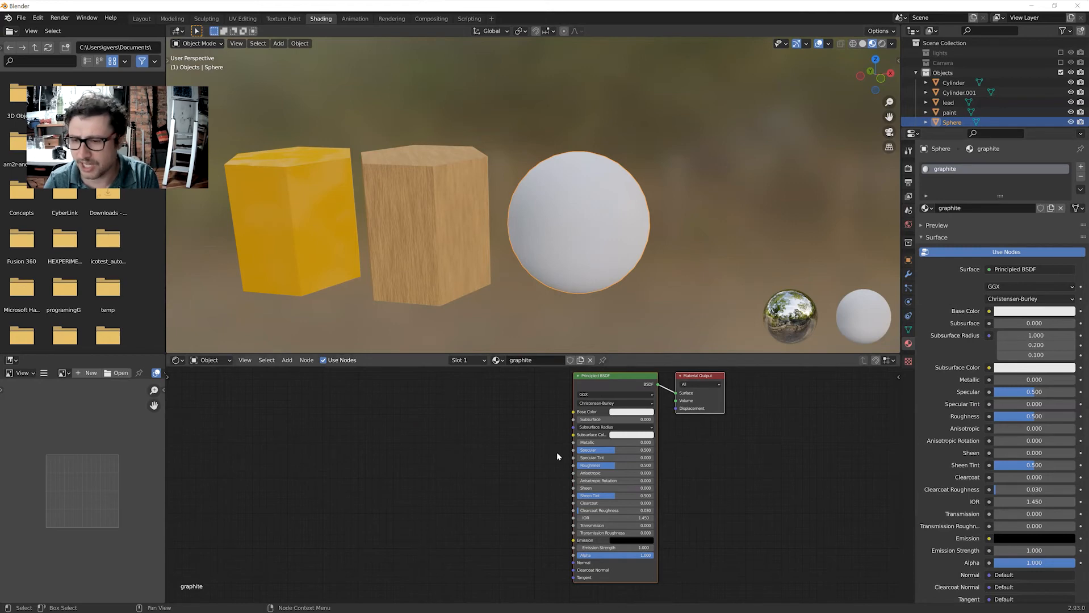
Darken the graphite material's Base Color to near black and set its Metallic to 1.000.
{"action": "left_click", "coordinate": [618, 413]}
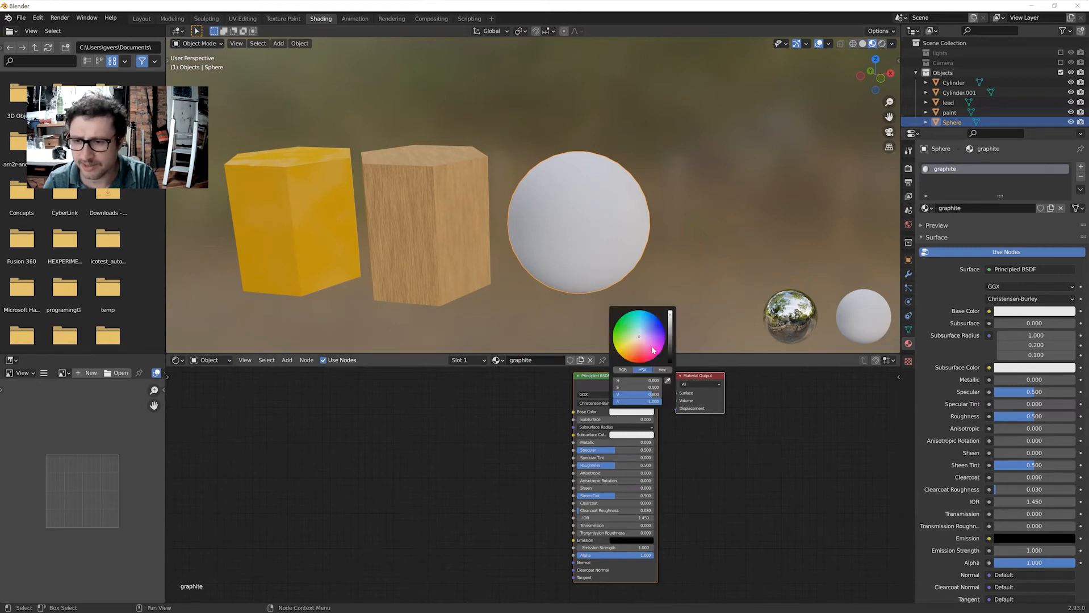
{"action": "left_click_drag", "start_coordinate": [671, 320], "coordinate": [671, 358]}
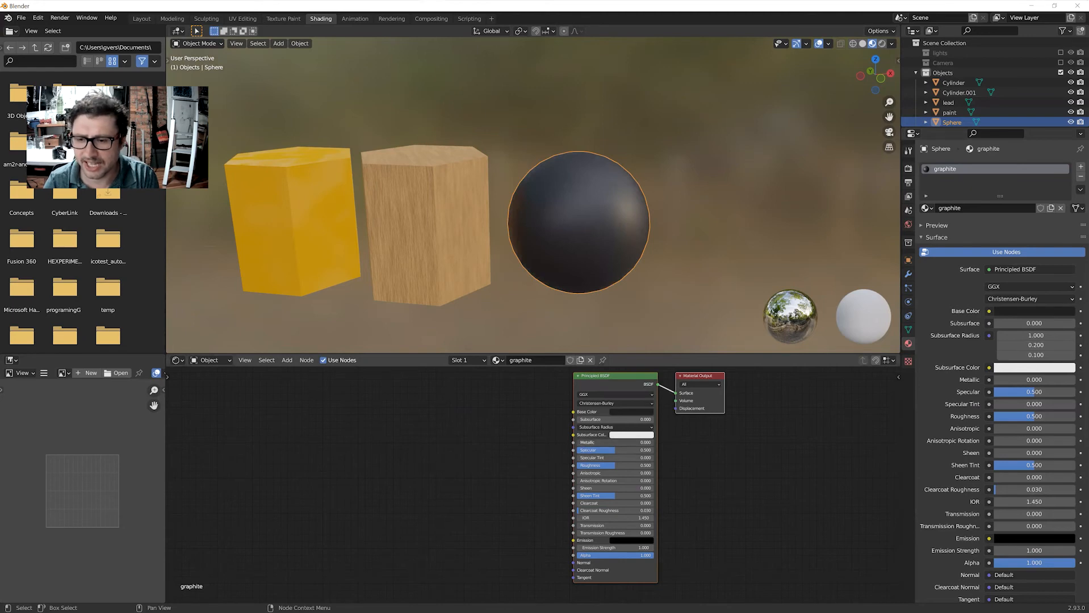
{"action": "left_click_drag", "start_coordinate": [585, 442], "coordinate": [654, 443]}
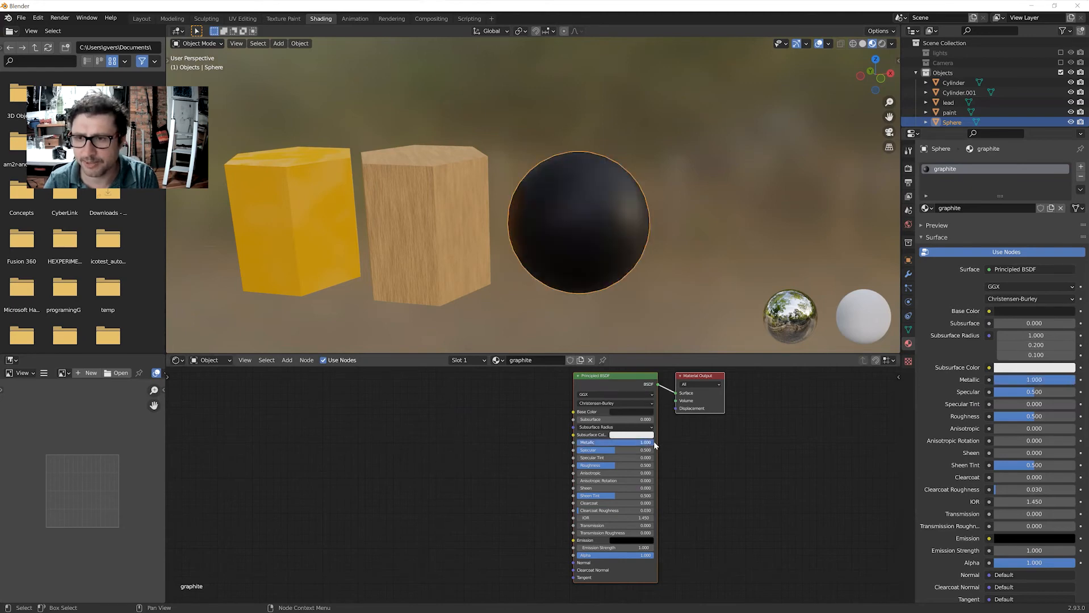
{"action": "mouse_move", "coordinate": [582, 293]}
{"action": "middle_mouse_down"}
{"action": "mouse_move", "coordinate": [613, 299]}
{"action": "mouse_move", "coordinate": [586, 279]}
{"action": "mouse_move", "coordinate": [559, 308]}
{"action": "mouse_move", "coordinate": [601, 287]}
{"action": "mouse_move", "coordinate": [597, 301]}
{"action": "middle_mouse_up"}
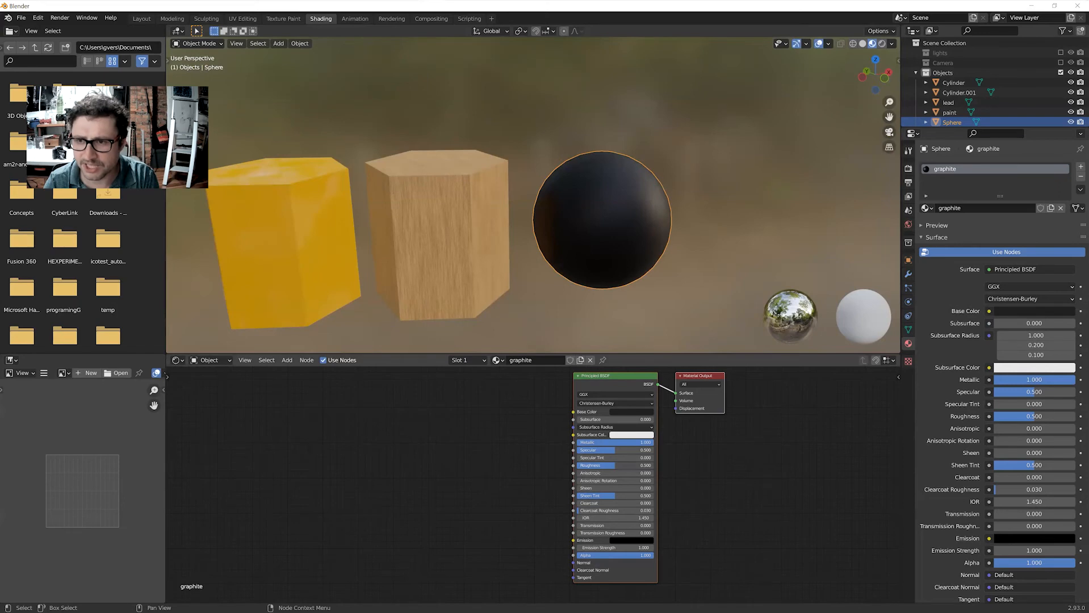
Try the graphite material fully glossy, set its Roughness to 0.231, and deselect the sphere.
{"action": "left_click_drag", "start_coordinate": [615, 465], "coordinate": [577, 466]}
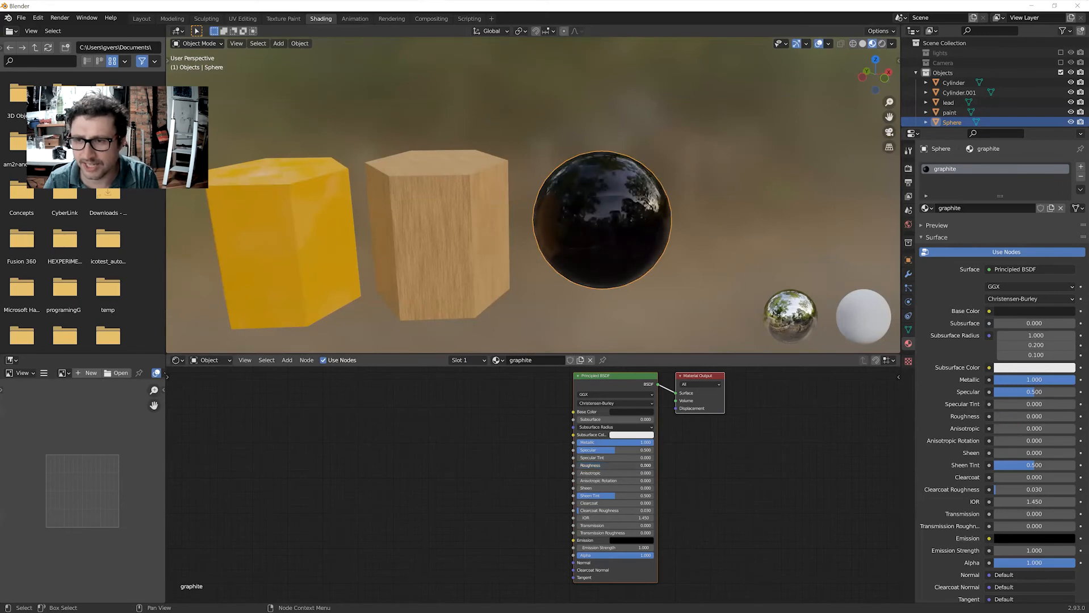
{"action": "middle_click_drag", "start_coordinate": [691, 290], "coordinate": [665, 318]}
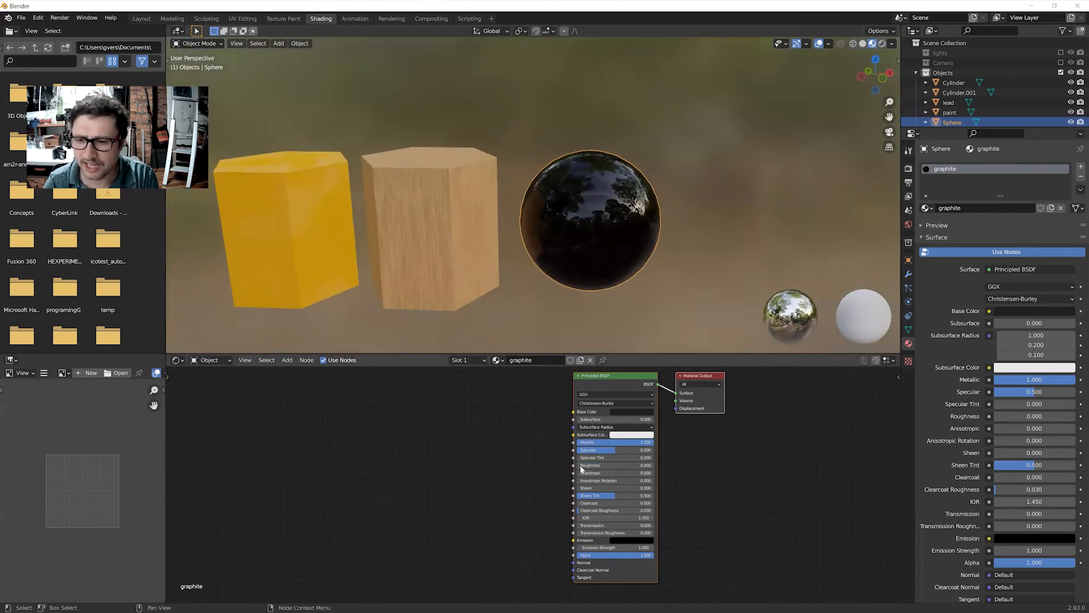
{"action": "left_click_drag", "start_coordinate": [615, 465], "coordinate": [636, 465]}
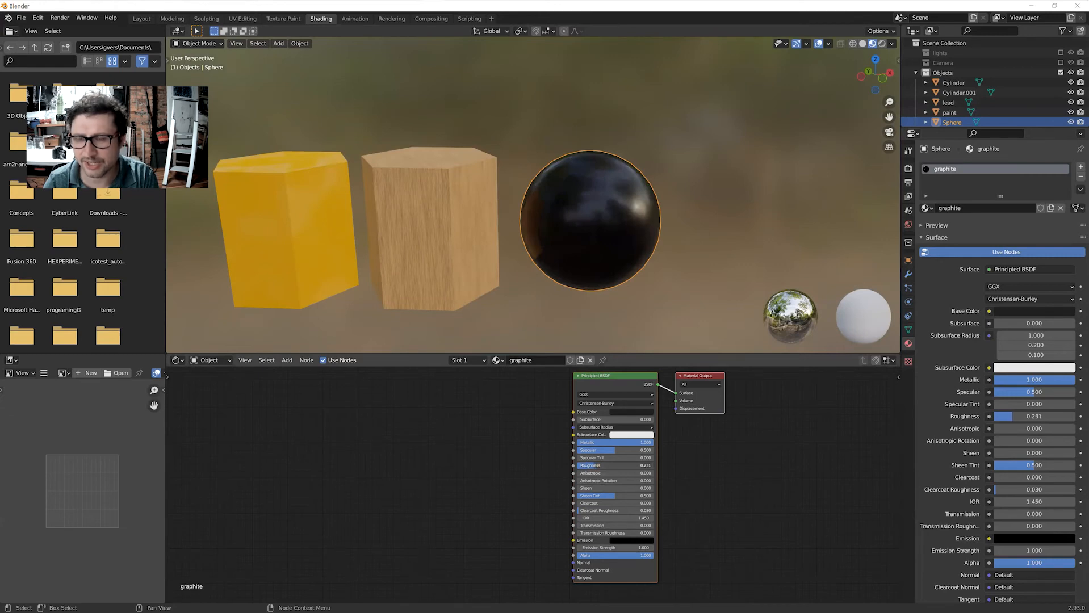
{"action": "middle_click_drag", "start_coordinate": [655, 307], "coordinate": [625, 320]}
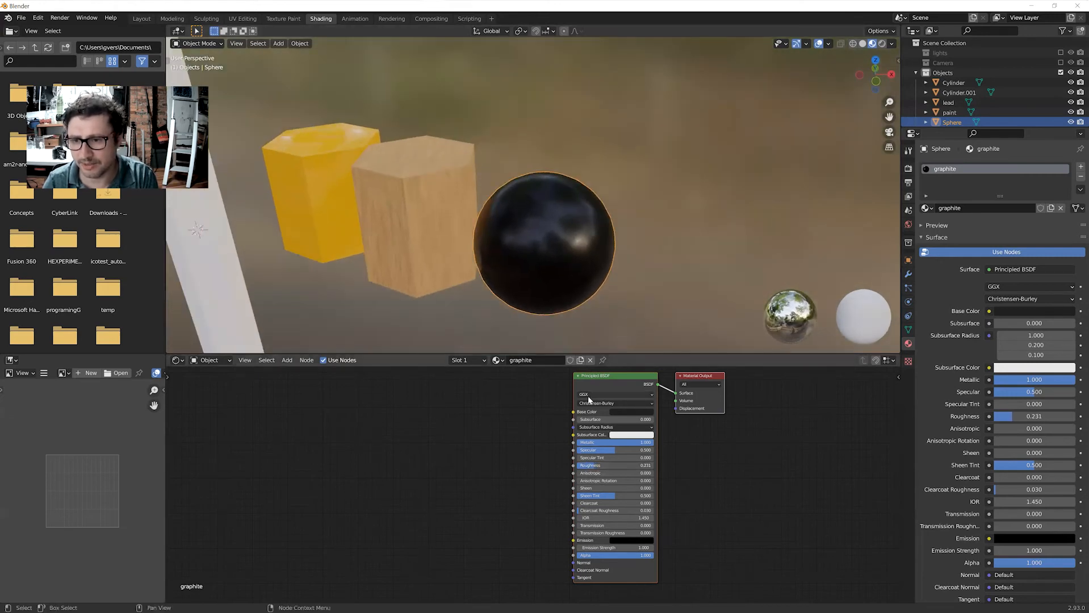
{"action": "scroll", "coordinate": [576, 319], "scroll_direction": "down", "scroll_amount": 3}
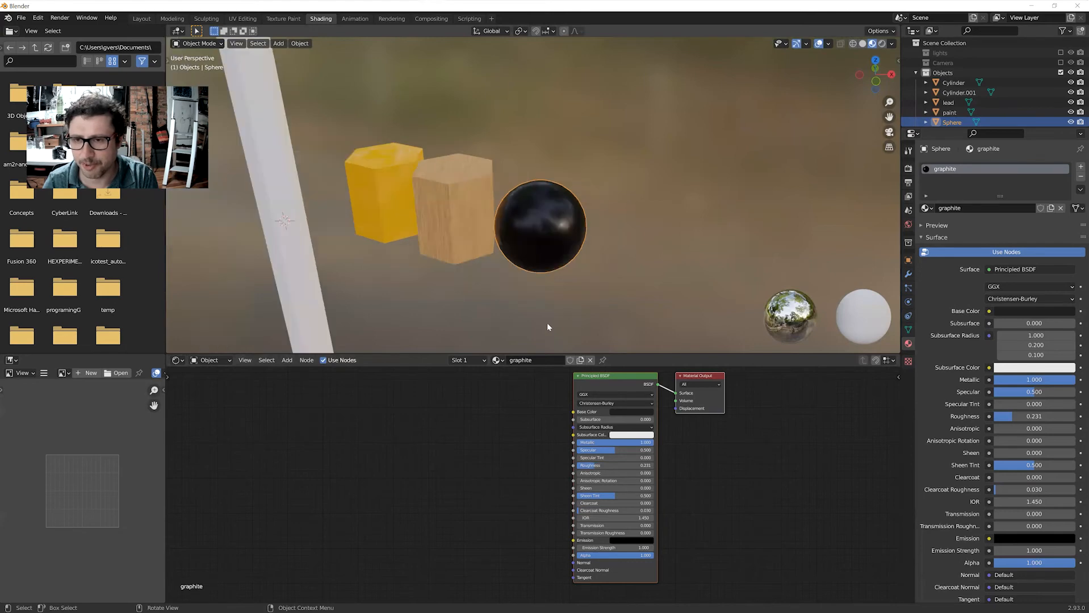
{"action": "middle_click_drag", "start_coordinate": [547, 327], "coordinate": [520, 295]}
{"action": "left_click", "coordinate": [571, 300]}
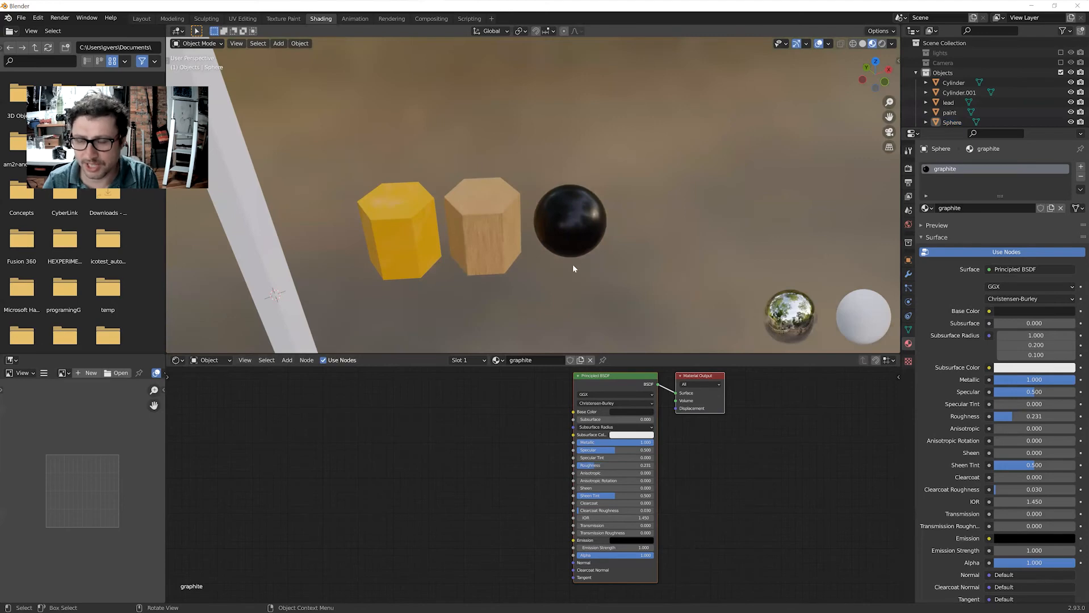
{"action": "middle_click_drag", "start_coordinate": [572, 266], "coordinate": [596, 254]}
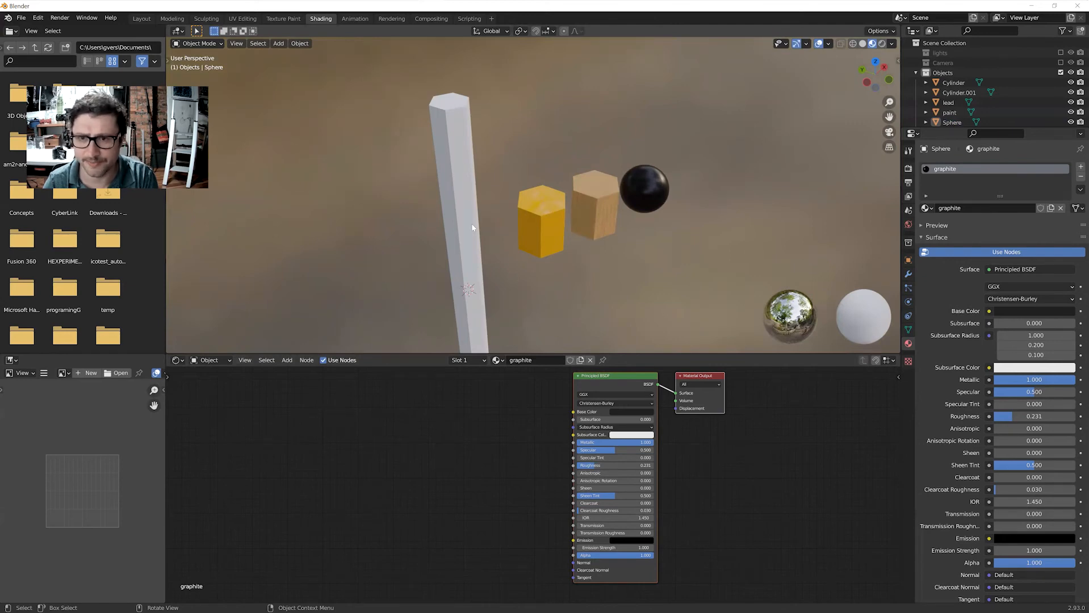
Switch to the Layout workspace and assign the existing graphite material to the pencil's lead core.
{"action": "left_click", "coordinate": [141, 19]}
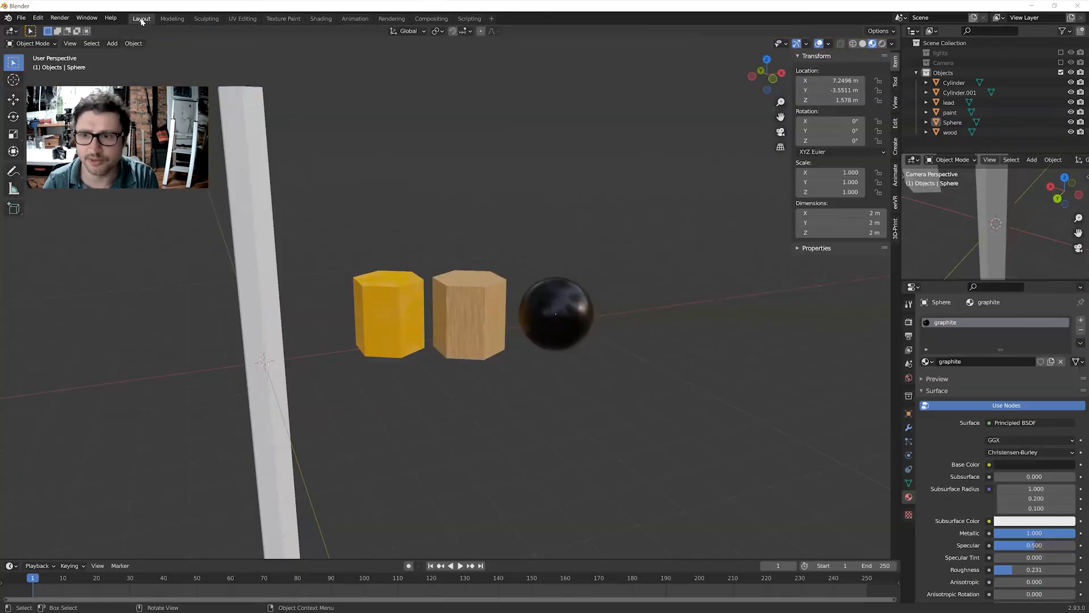
{"action": "middle_click_drag", "start_coordinate": [343, 194], "coordinate": [700, 83], "text": "shift"}
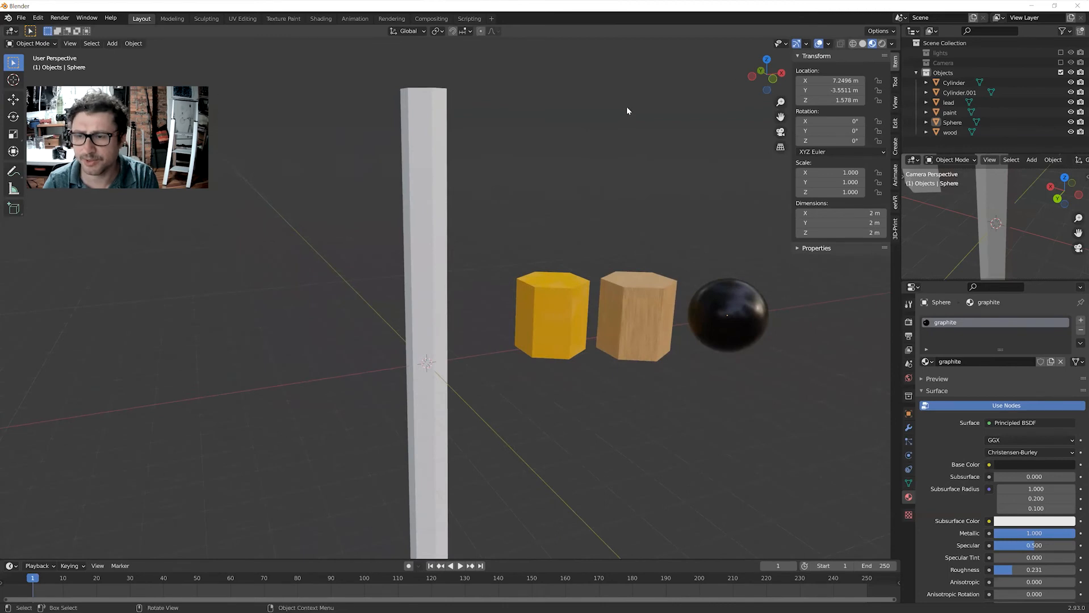
{"action": "middle_click_drag", "start_coordinate": [619, 120], "coordinate": [590, 165]}
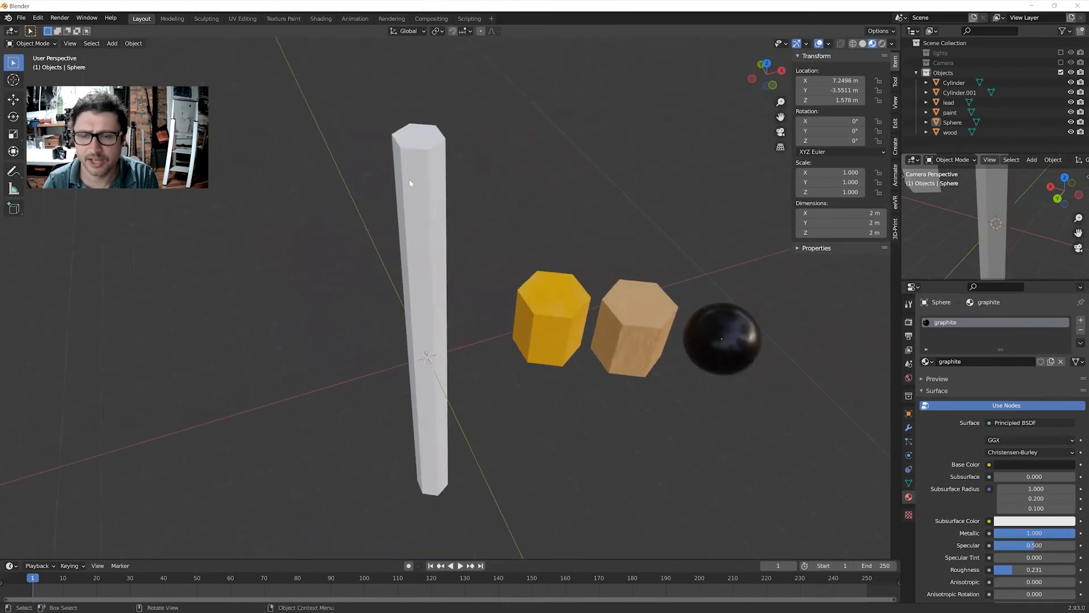
{"action": "middle_click_drag", "start_coordinate": [410, 179], "coordinate": [427, 208]}
{"action": "left_click", "coordinate": [423, 209]}
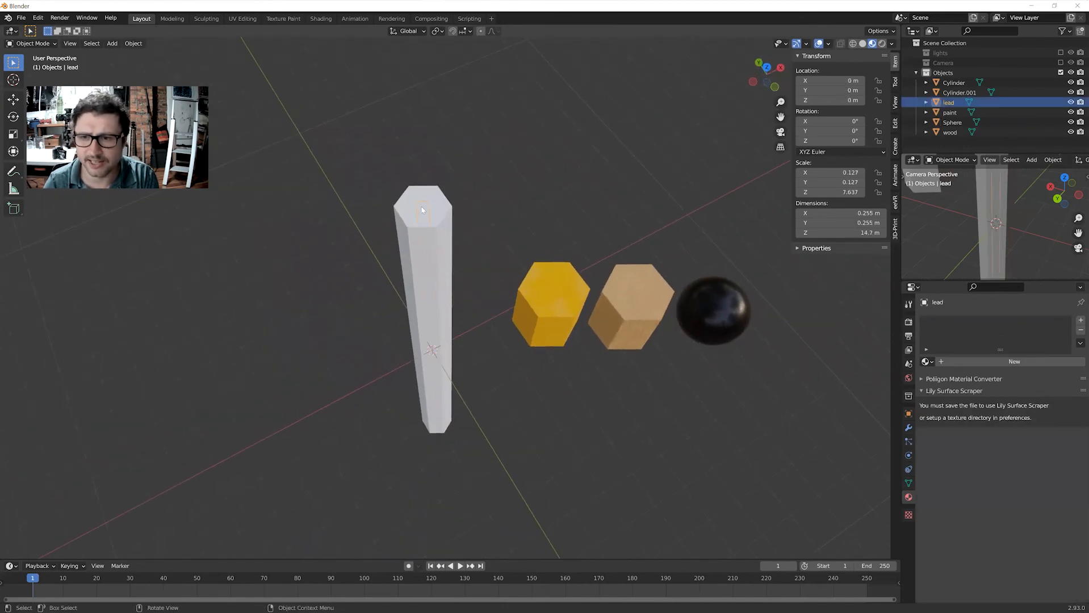
{"action": "left_click", "coordinate": [927, 363]}
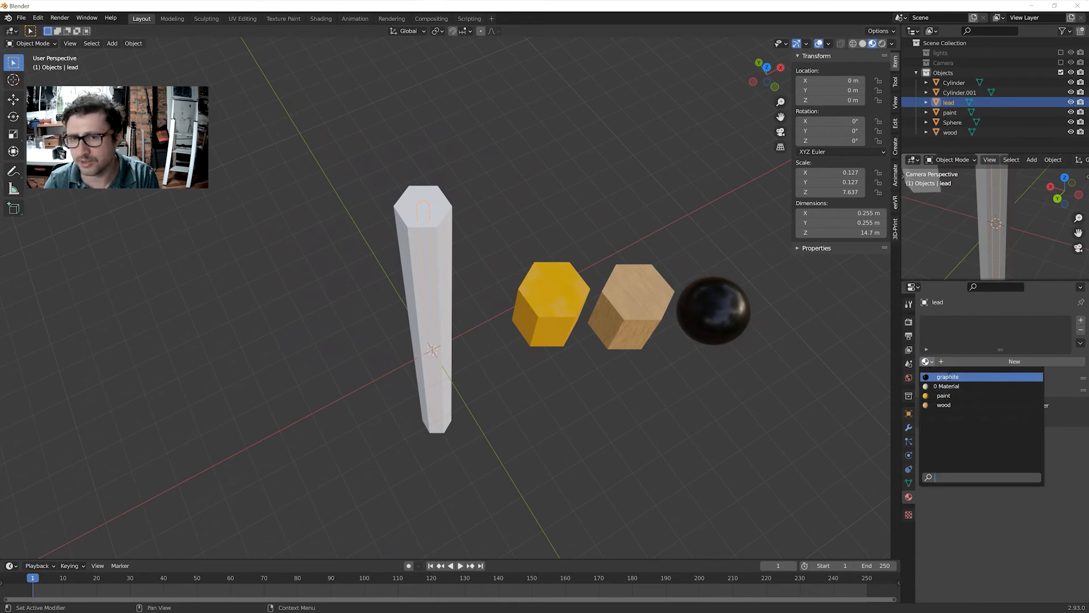
{"action": "left_click", "coordinate": [948, 377]}
Assign the existing wood material to the pencil's wood body.
{"action": "left_click", "coordinate": [443, 212]}
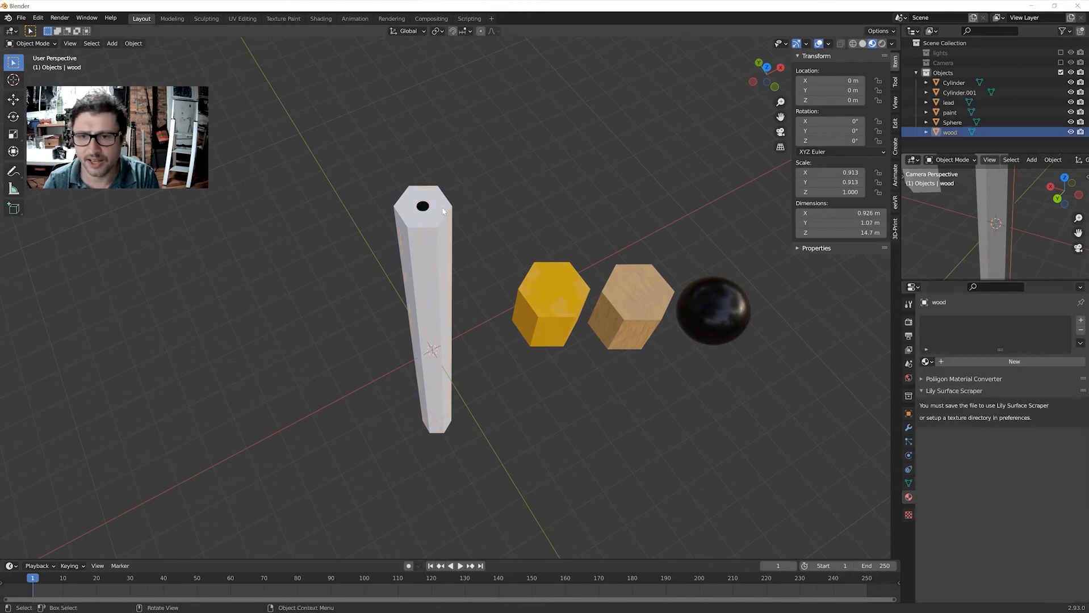
{"action": "left_click", "coordinate": [927, 362]}
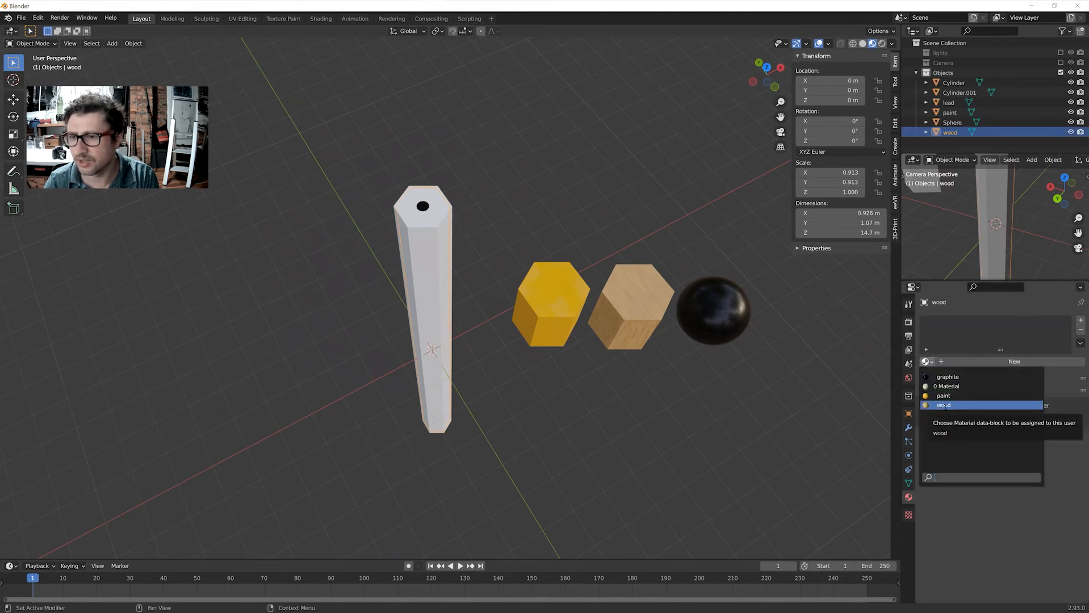
{"action": "left_click", "coordinate": [945, 407]}
Assign the existing paint material to the pencil's outer paint layer and view the pencil from the side.
{"action": "left_click", "coordinate": [426, 242]}
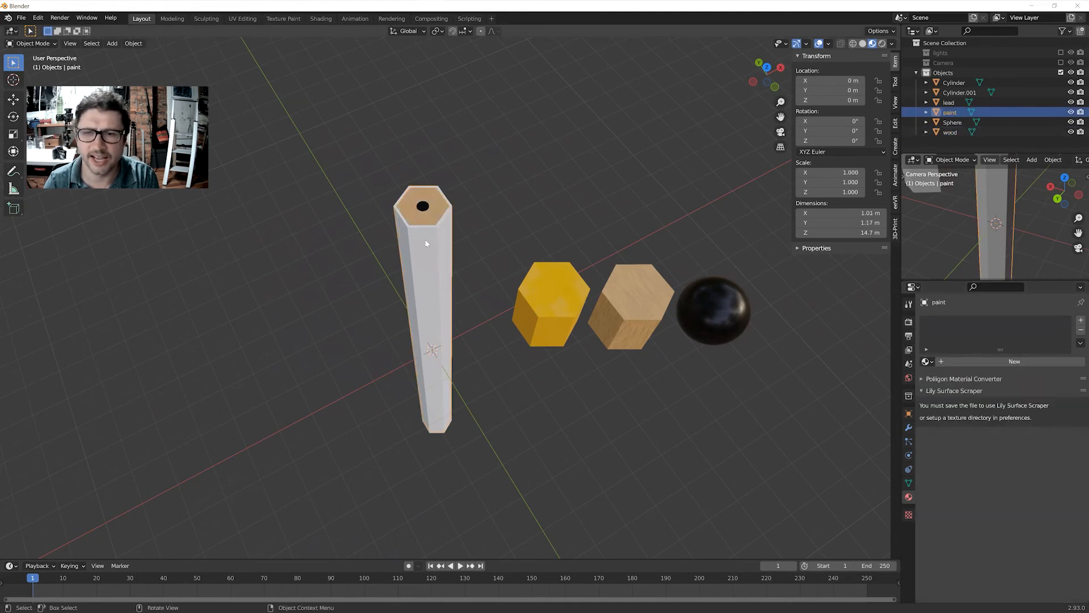
{"action": "left_click", "coordinate": [929, 363]}
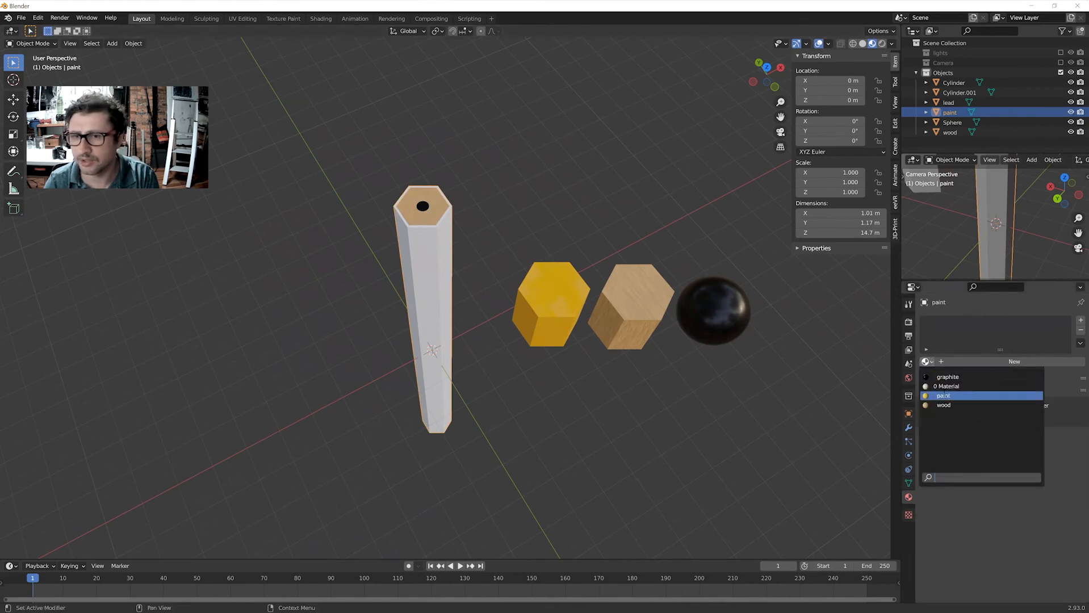
{"action": "left_click", "coordinate": [944, 396]}
{"action": "mouse_move", "coordinate": [560, 393]}
{"action": "middle_mouse_down"}
{"action": "mouse_move", "coordinate": [579, 352]}
{"action": "mouse_move", "coordinate": [622, 373]}
{"action": "mouse_move", "coordinate": [599, 415]}
{"action": "mouse_move", "coordinate": [530, 360]}
{"action": "mouse_move", "coordinate": [521, 307]}
{"action": "mouse_move", "coordinate": [457, 327]}
{"action": "mouse_move", "coordinate": [551, 339]}
{"action": "mouse_move", "coordinate": [591, 329]}
{"action": "mouse_move", "coordinate": [601, 252]}
{"action": "mouse_move", "coordinate": [588, 254]}
{"action": "mouse_move", "coordinate": [573, 313]}
{"action": "mouse_move", "coordinate": [584, 350]}
{"action": "mouse_move", "coordinate": [576, 367]}
{"action": "mouse_move", "coordinate": [547, 355]}
{"action": "mouse_move", "coordinate": [561, 318]}
{"action": "mouse_move", "coordinate": [567, 350]}
{"action": "mouse_move", "coordinate": [546, 293]}
{"action": "mouse_move", "coordinate": [557, 287]}
{"action": "middle_mouse_up"}
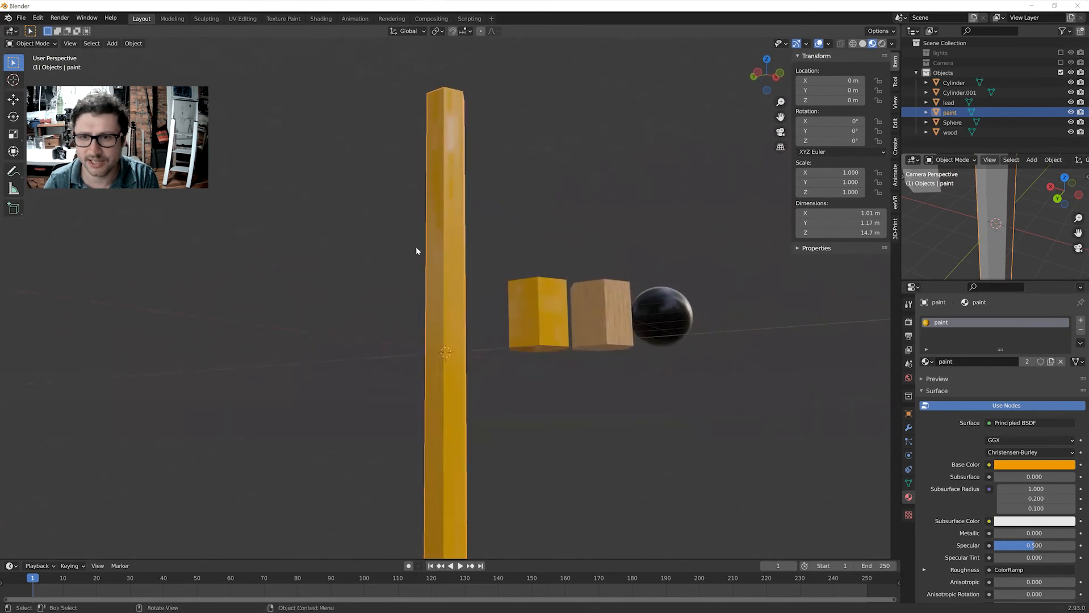
Select the paint sample prism, return to the Shading workspace, and move its ColorRamp's black stop to about 0.09.
{"action": "left_click", "coordinate": [456, 203]}
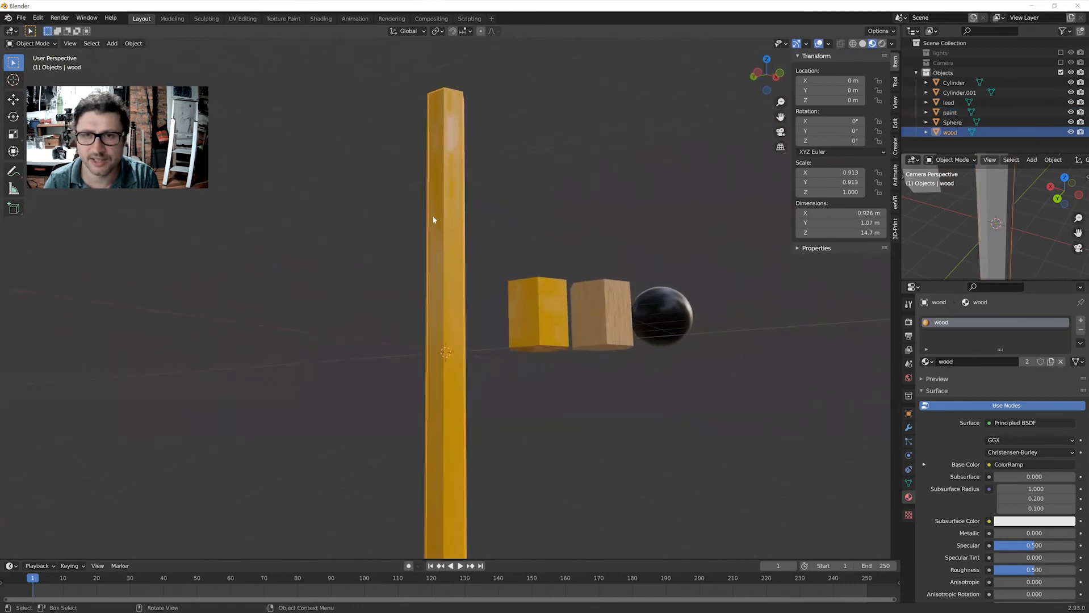
{"action": "left_click", "coordinate": [519, 305]}
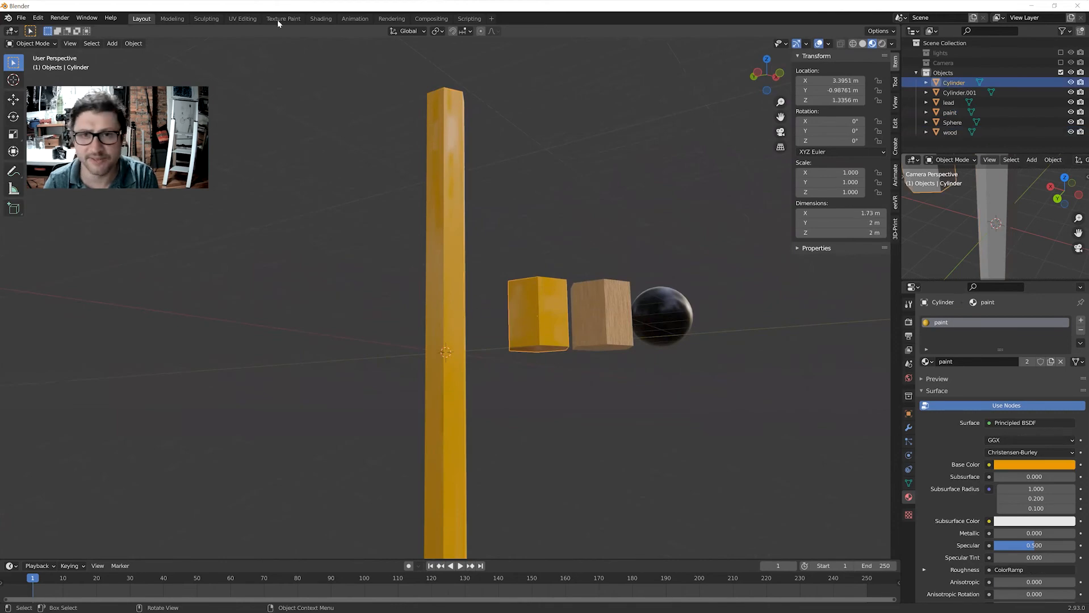
{"action": "left_click", "coordinate": [320, 19]}
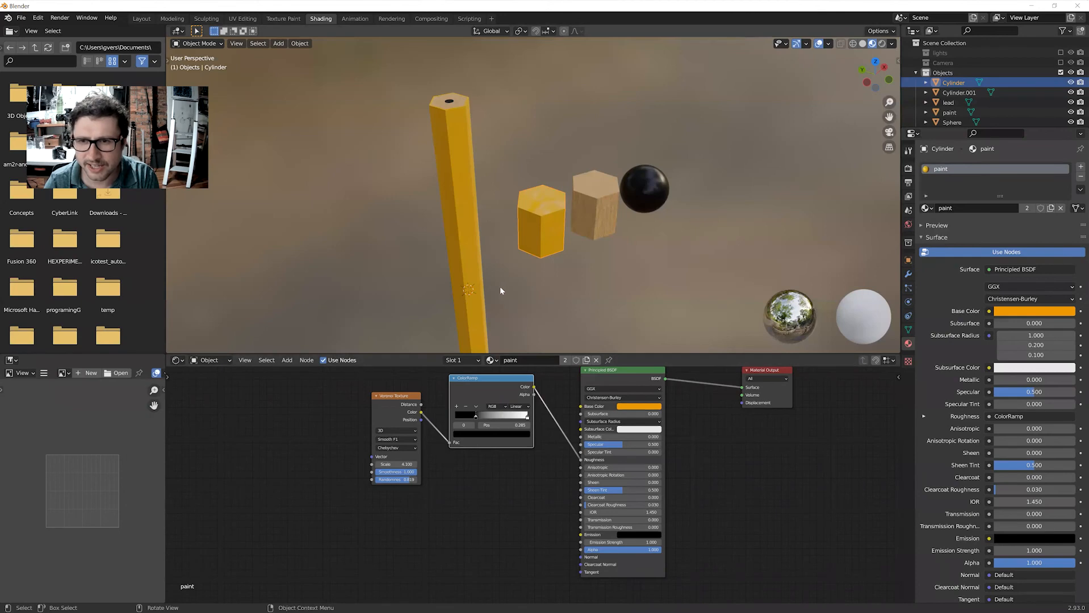
{"action": "mouse_move", "coordinate": [499, 285]}
{"action": "middle_mouse_down"}
{"action": "mouse_move", "coordinate": [477, 223]}
{"action": "mouse_move", "coordinate": [465, 234]}
{"action": "middle_mouse_up"}
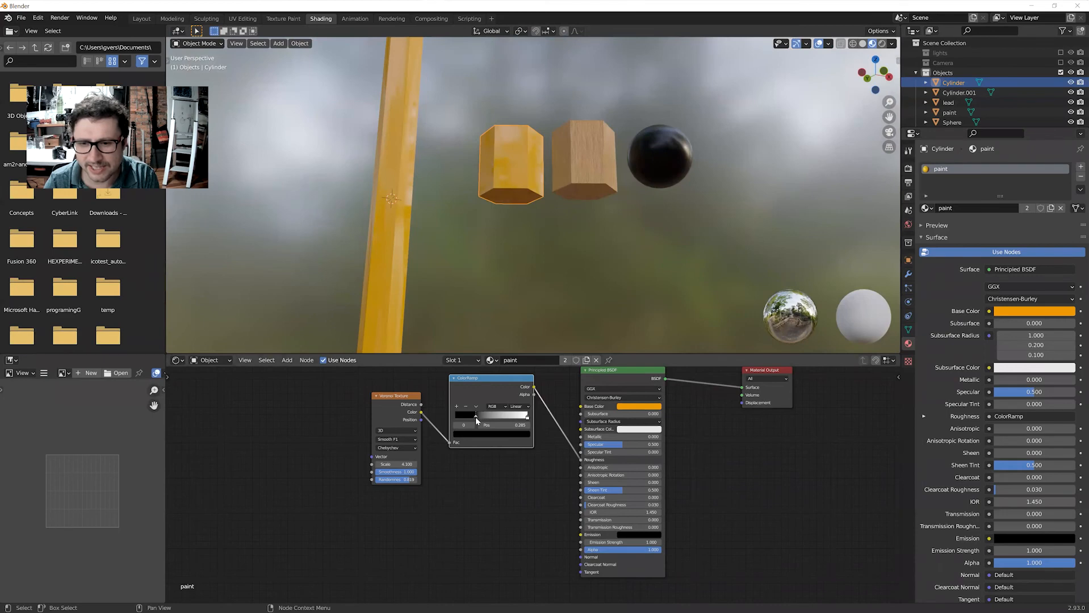
{"action": "left_click_drag", "start_coordinate": [476, 417], "coordinate": [459, 420]}
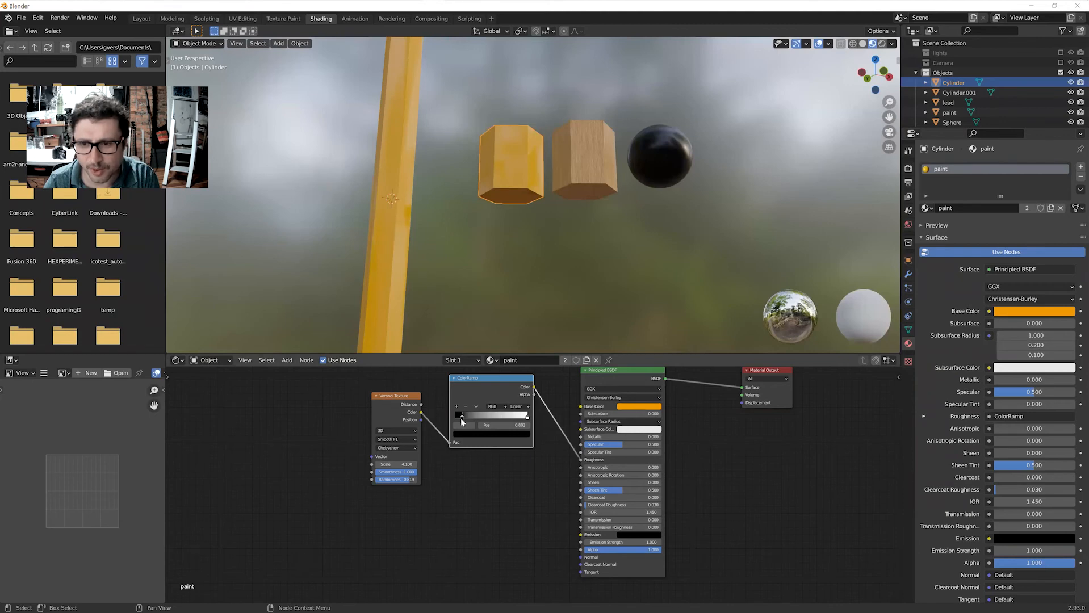
Move the paint ColorRamp's white stop to about 0.97, and return to the Layout workspace to view the whole pencil.
{"action": "left_click_drag", "start_coordinate": [528, 420], "coordinate": [525, 420]}
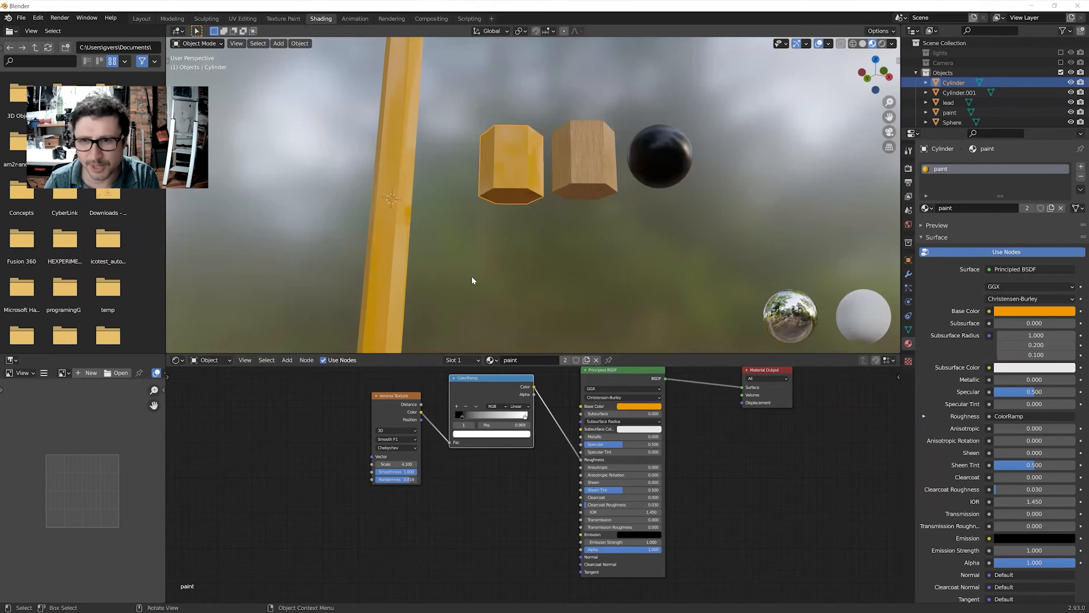
{"action": "mouse_move", "coordinate": [476, 258]}
{"action": "middle_mouse_down"}
{"action": "mouse_move", "coordinate": [491, 276]}
{"action": "mouse_move", "coordinate": [513, 264]}
{"action": "mouse_move", "coordinate": [505, 244]}
{"action": "mouse_move", "coordinate": [470, 249]}
{"action": "mouse_move", "coordinate": [458, 277]}
{"action": "mouse_move", "coordinate": [470, 317]}
{"action": "middle_mouse_up"}
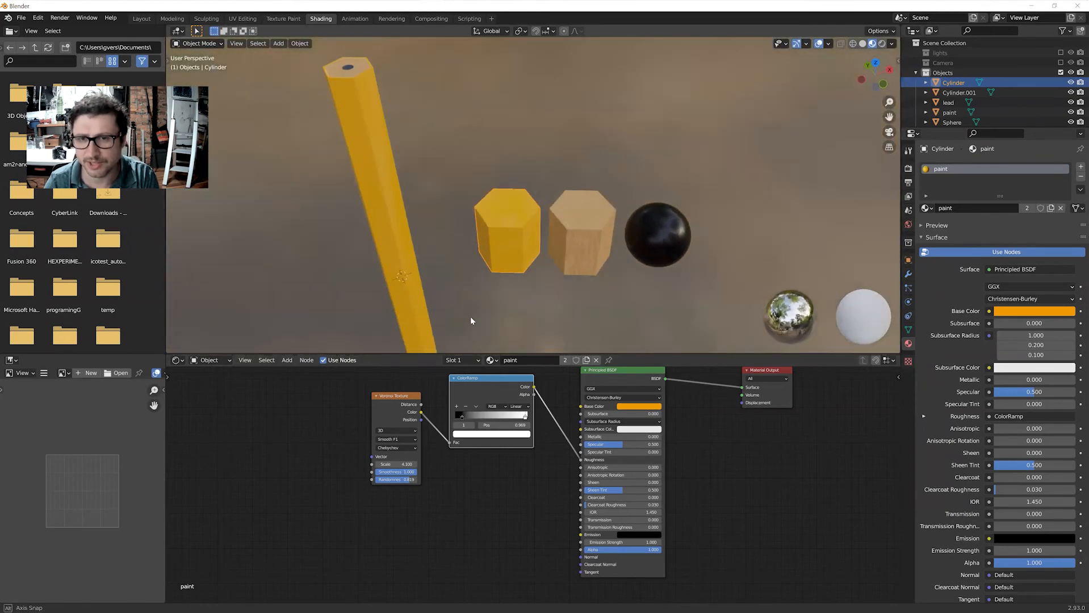
{"action": "left_click", "coordinate": [141, 18]}
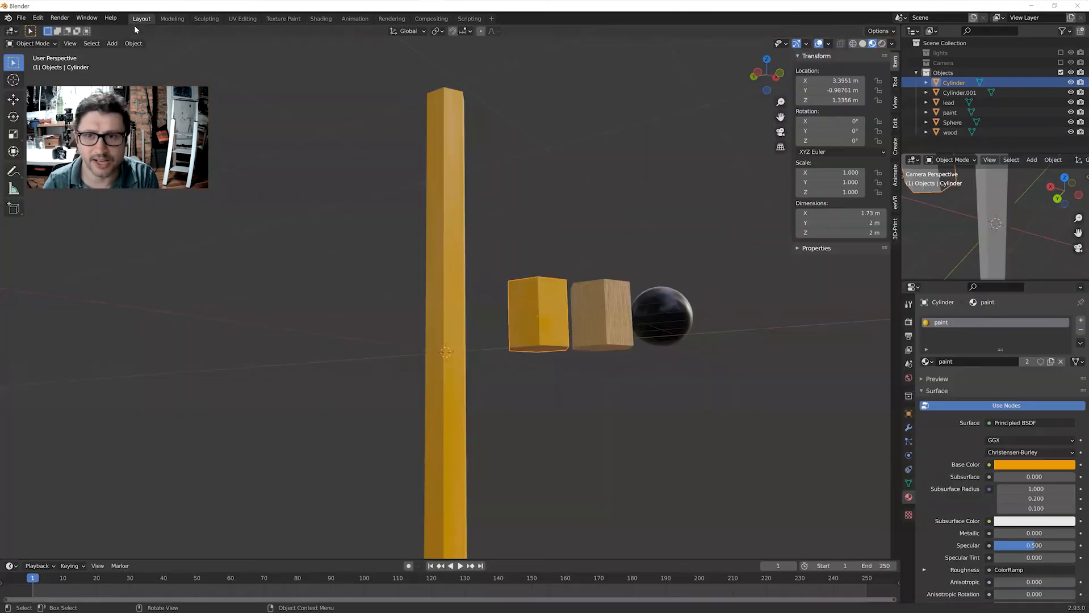
{"action": "middle_click_drag", "start_coordinate": [502, 205], "coordinate": [513, 261]}
{"action": "middle_click_drag", "start_coordinate": [485, 273], "coordinate": [502, 248]}
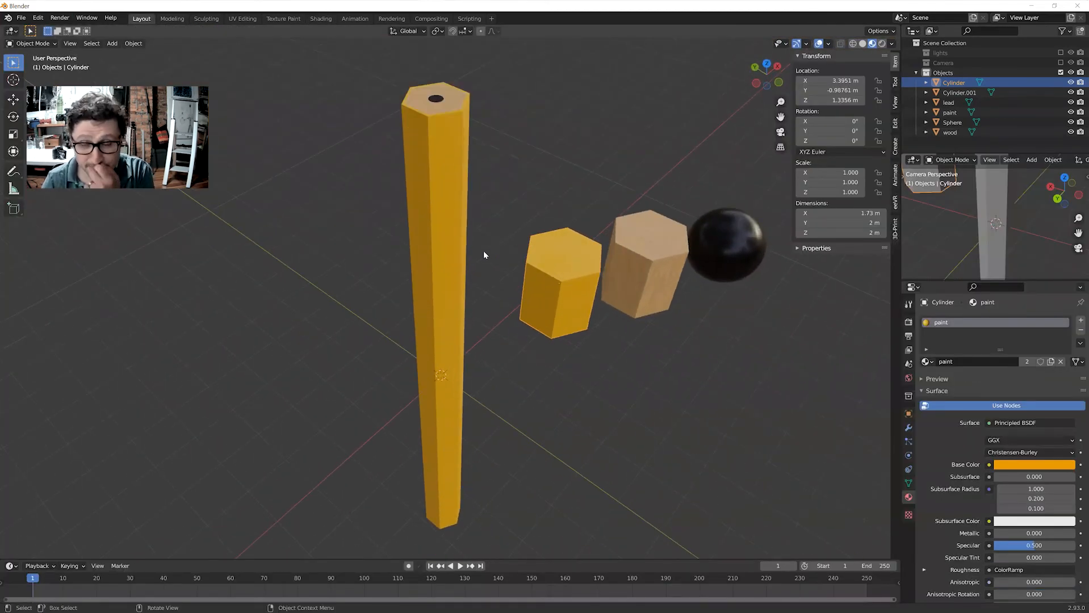
{"action": "mouse_move", "coordinate": [484, 290]}
{"action": "middle_mouse_down"}
{"action": "mouse_move", "coordinate": [508, 274]}
{"action": "mouse_move", "coordinate": [512, 285]}
{"action": "mouse_move", "coordinate": [443, 221]}
{"action": "middle_mouse_up"}
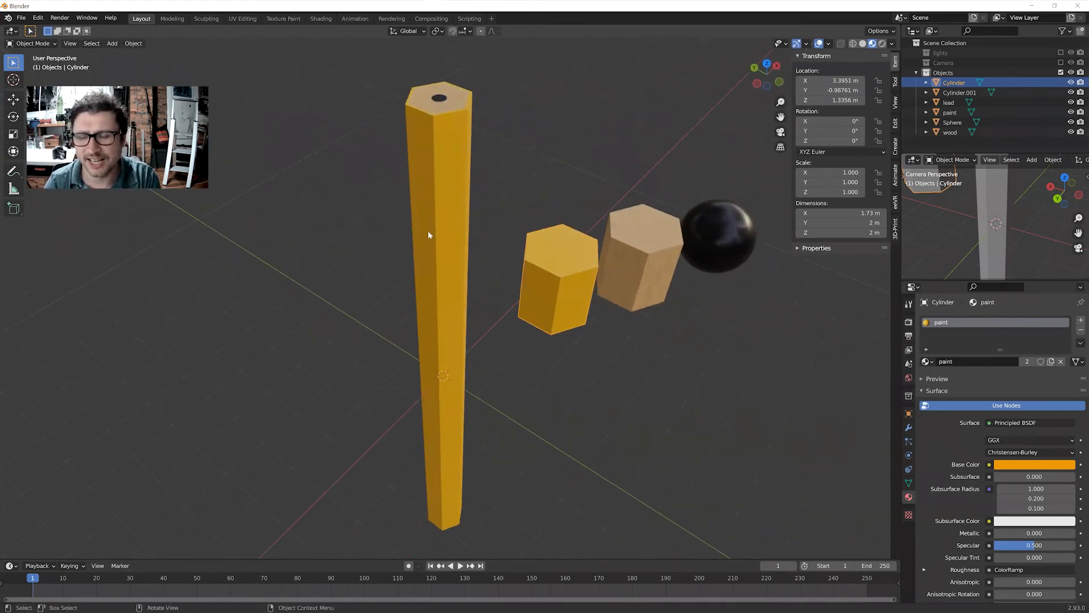
Open the pencil's outer paint layer in Edit Mode with solid shading, X-ray off and nothing selected.
{"action": "left_click", "coordinate": [461, 228]}
{"action": "mouse_move", "coordinate": [460, 228]}
{"action": "middle_mouse_down"}
{"action": "mouse_move", "coordinate": [490, 294]}
{"action": "mouse_move", "coordinate": [490, 275]}
{"action": "mouse_move", "coordinate": [468, 281]}
{"action": "middle_mouse_up"}
{"action": "key", "text": "Tab"}
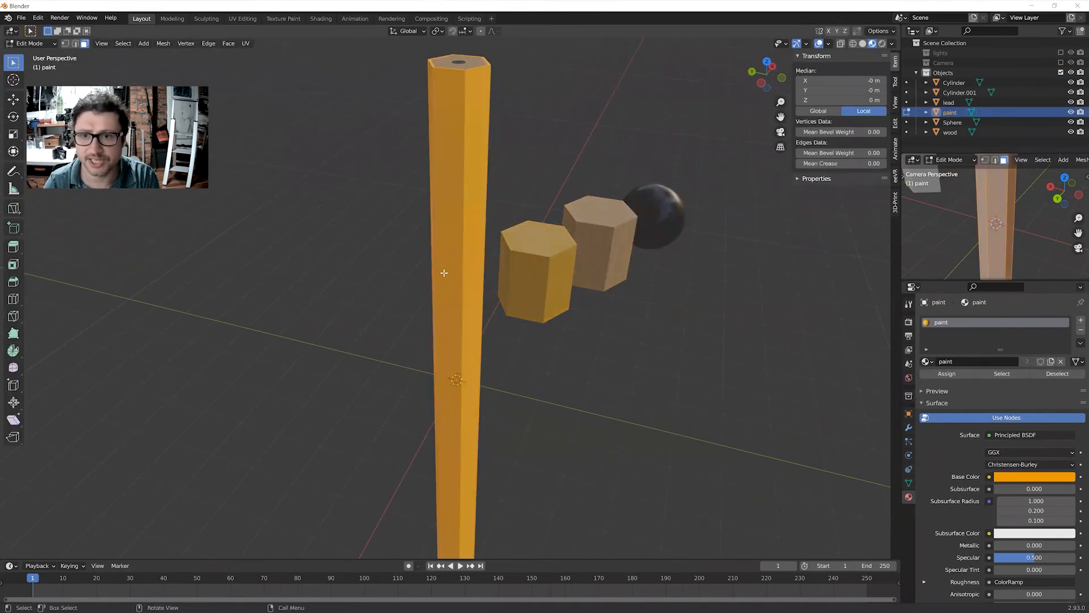
{"action": "scroll", "coordinate": [437, 270], "scroll_direction": "up", "scroll_amount": 5}
{"action": "mouse_move", "coordinate": [426, 266]}
{"action": "middle_mouse_down"}
{"action": "mouse_move", "coordinate": [404, 464]}
{"action": "mouse_move", "coordinate": [452, 241]}
{"action": "mouse_move", "coordinate": [450, 359]}
{"action": "mouse_move", "coordinate": [427, 326]}
{"action": "mouse_move", "coordinate": [435, 316]}
{"action": "middle_mouse_up"}
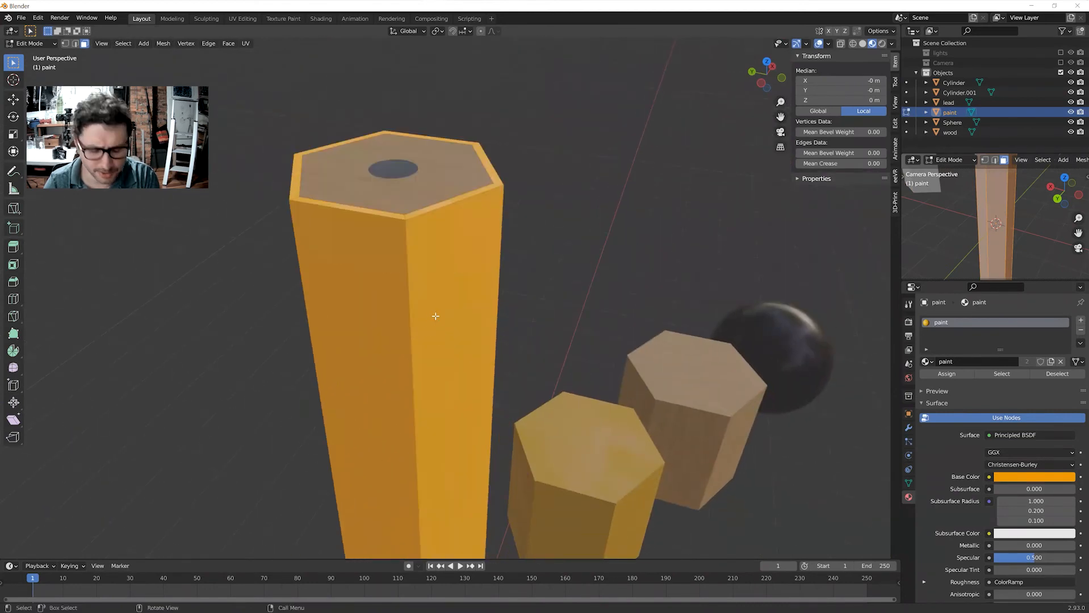
{"action": "left_click", "coordinate": [852, 44]}
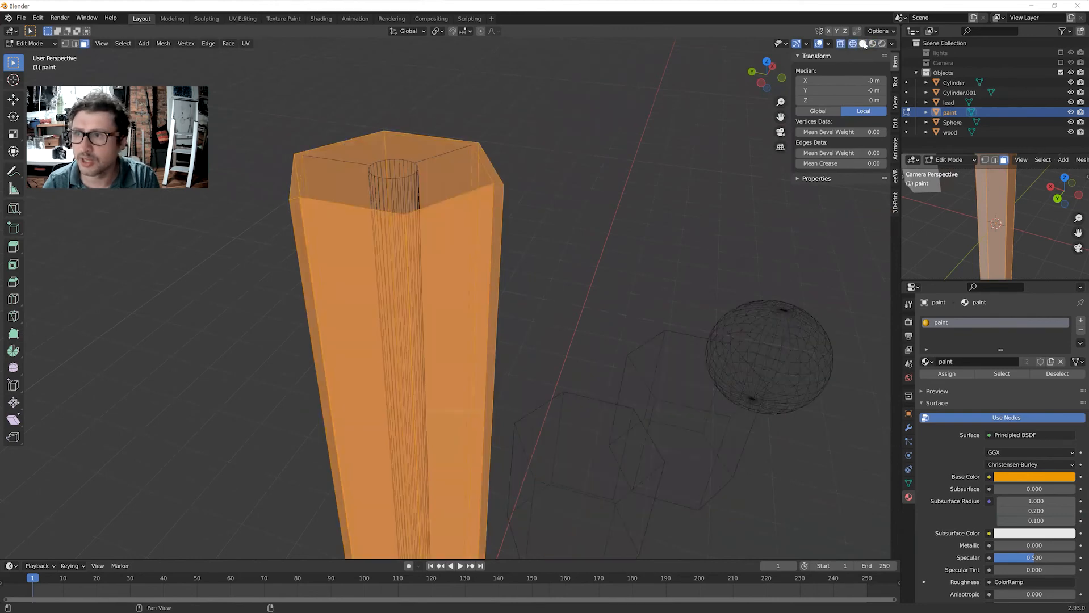
{"action": "left_click", "coordinate": [863, 43]}
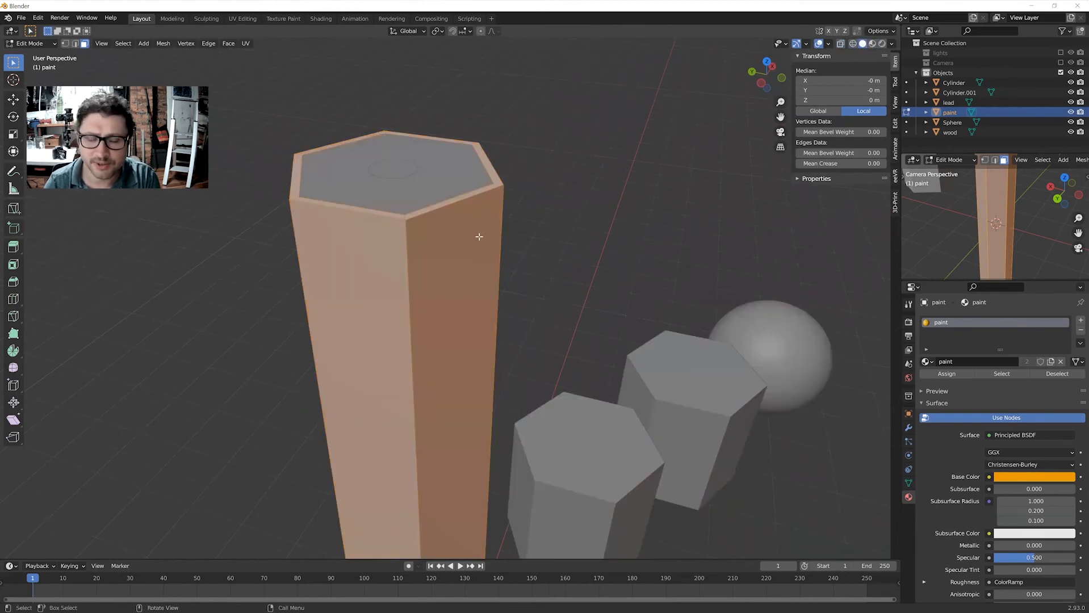
{"action": "left_click", "coordinate": [537, 257]}
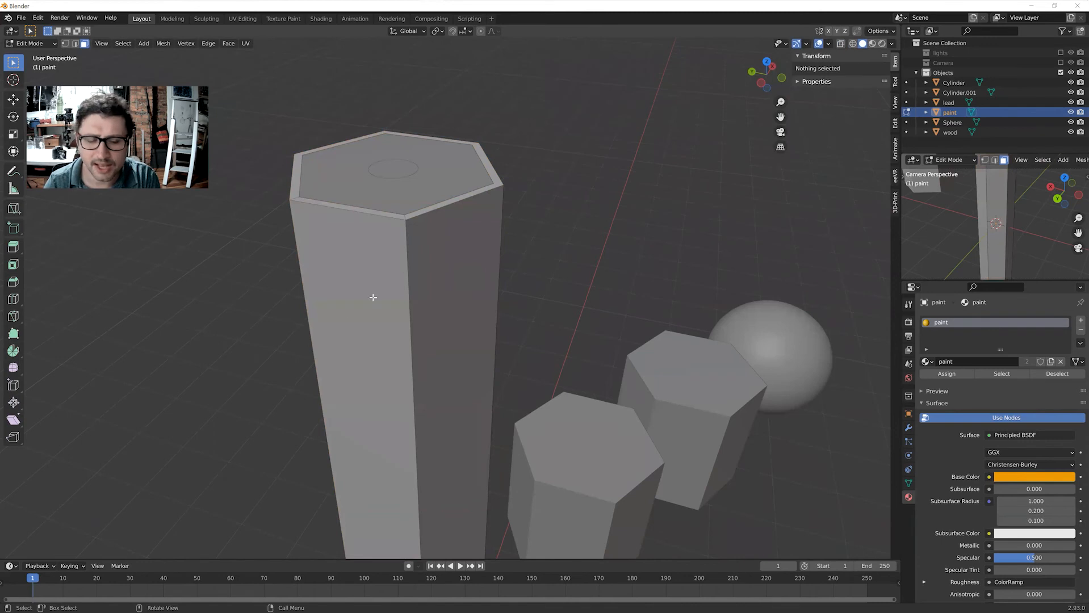
{"action": "left_click", "coordinate": [841, 44]}
{"action": "left_click", "coordinate": [842, 44]}
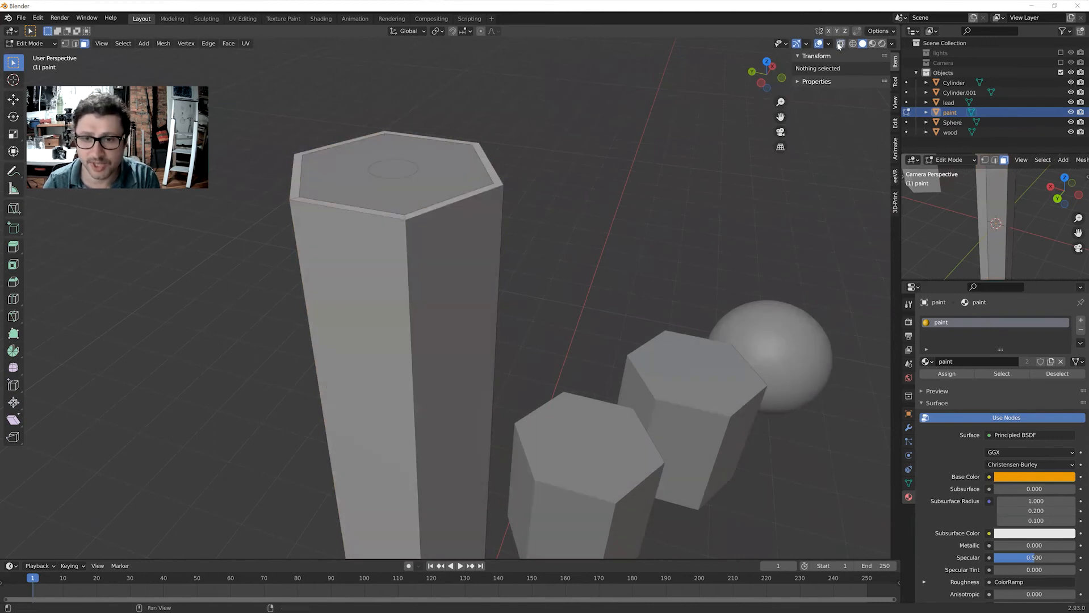
Select the six long outer edges of the pencil's paint layer in edge mode.
{"action": "left_click", "coordinate": [406, 285]}
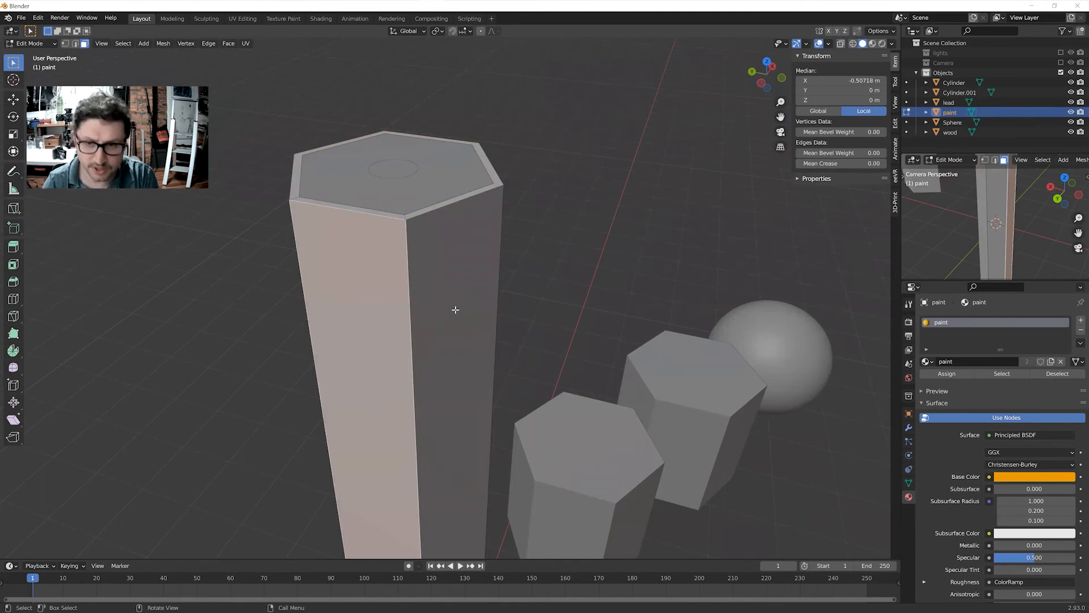
{"action": "key", "text": "2"}
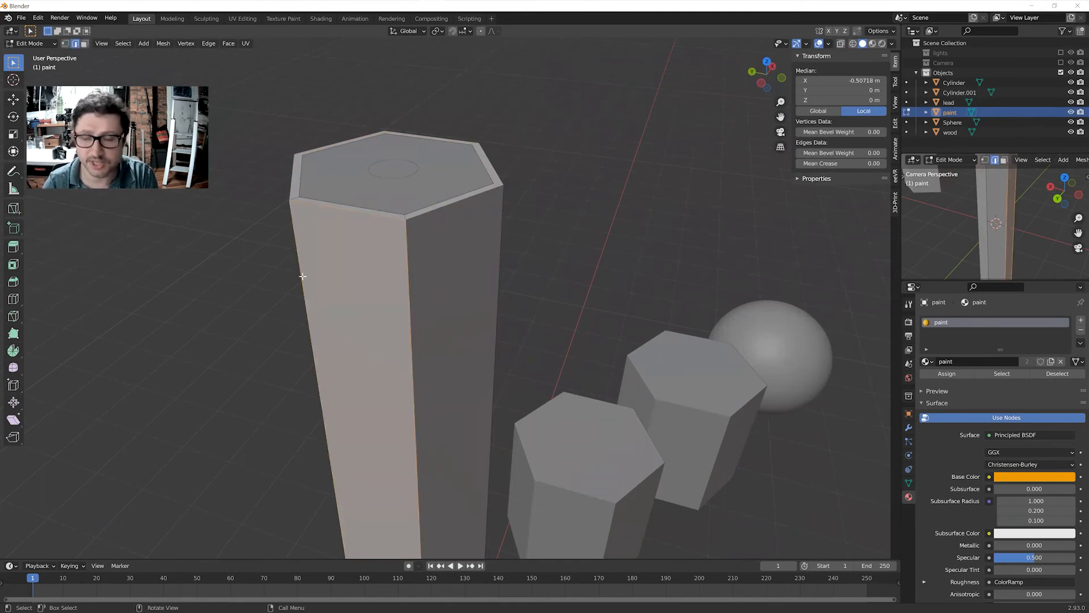
{"action": "left_click", "coordinate": [305, 304], "text": "shift"}
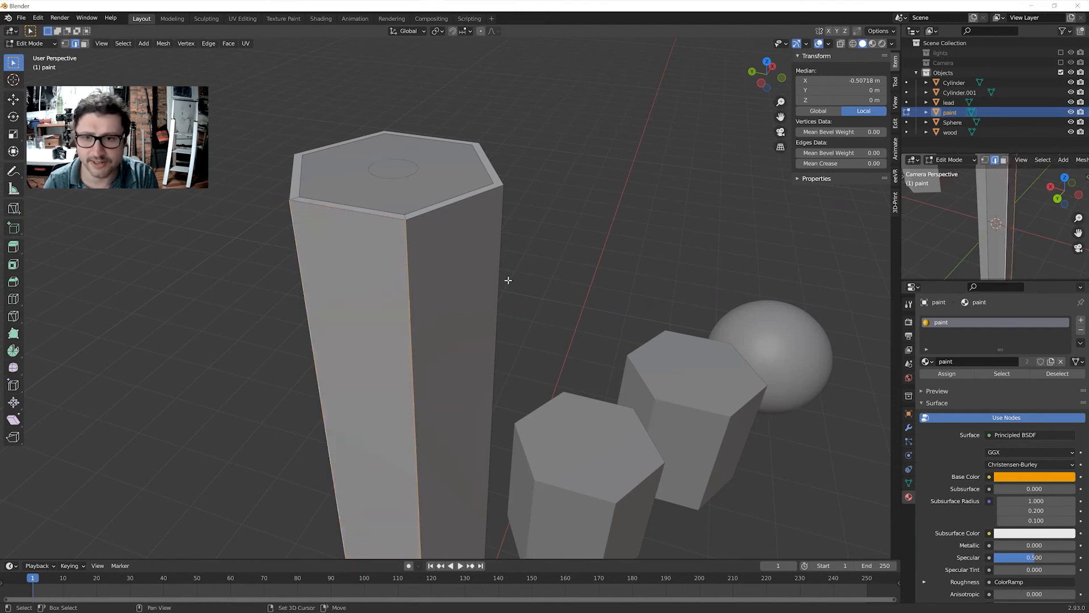
{"action": "left_click", "coordinate": [499, 275], "text": "shift"}
{"action": "mouse_move", "coordinate": [533, 278]}
{"action": "middle_mouse_down"}
{"action": "mouse_move", "coordinate": [527, 299]}
{"action": "mouse_move", "coordinate": [413, 304]}
{"action": "mouse_move", "coordinate": [454, 237]}
{"action": "mouse_move", "coordinate": [554, 260]}
{"action": "mouse_move", "coordinate": [406, 331]}
{"action": "middle_mouse_up"}
{"action": "left_click", "coordinate": [493, 230], "text": "shift"}
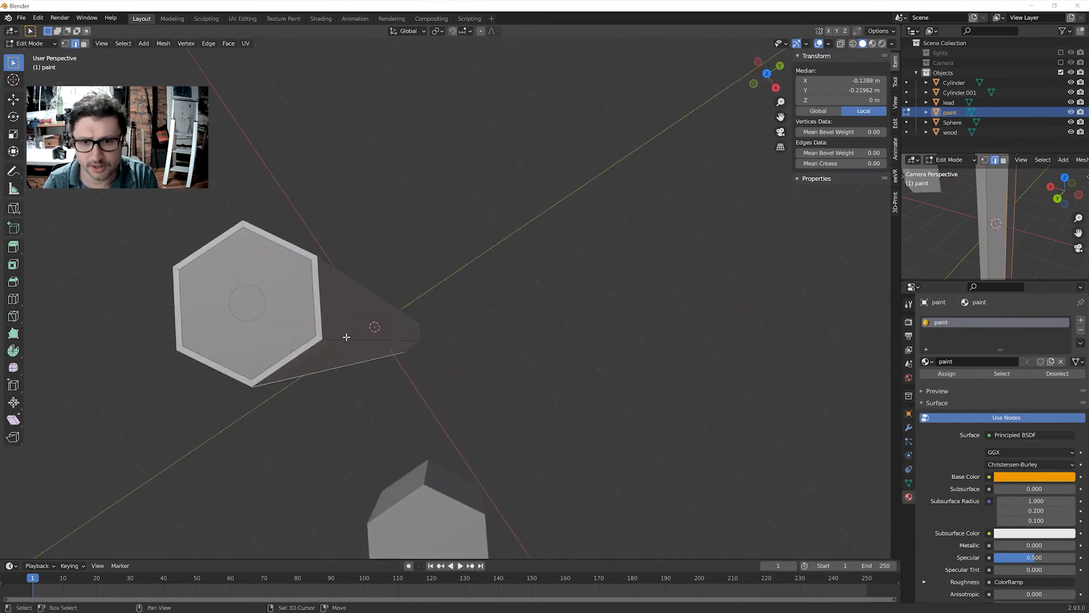
{"action": "left_click", "coordinate": [345, 335], "text": "shift"}
{"action": "left_click", "coordinate": [341, 274], "text": "shift"}
{"action": "middle_click_drag", "start_coordinate": [399, 226], "coordinate": [496, 222]}
{"action": "scroll", "coordinate": [501, 194], "scroll_direction": "up", "scroll_amount": 1}
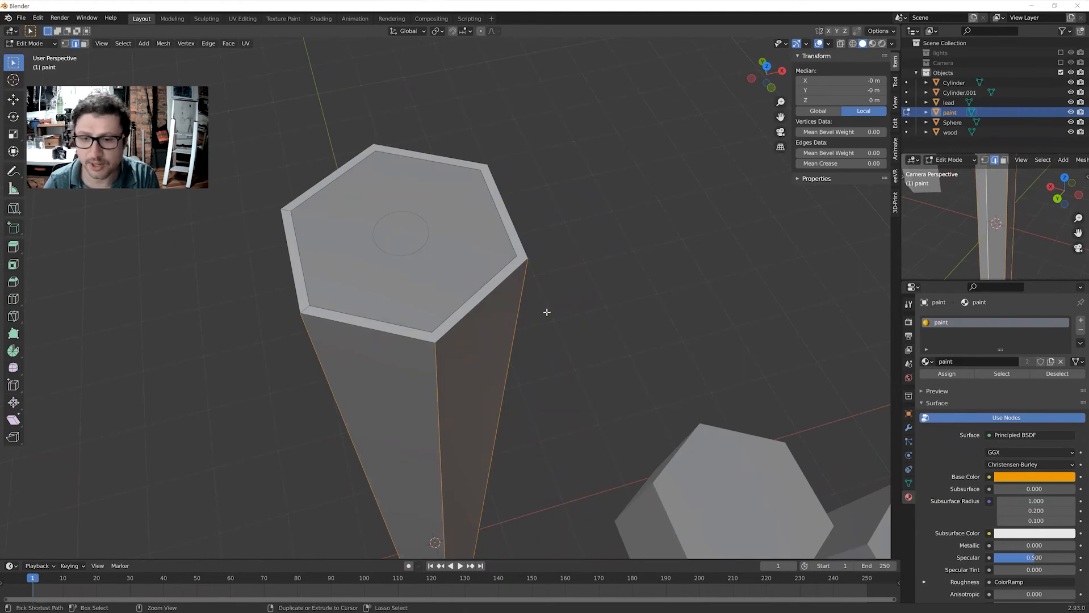
Bevel the six long edges with a width of about 0.0195 m and 2 segments, and return to Object Mode.
{"action": "key", "text": "ctrl+b"}
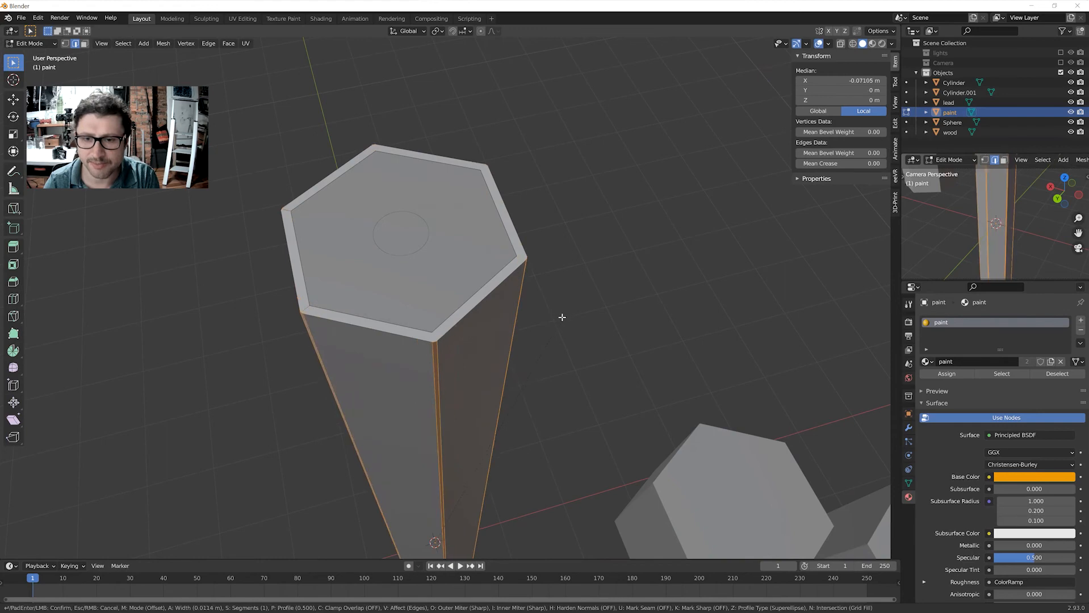
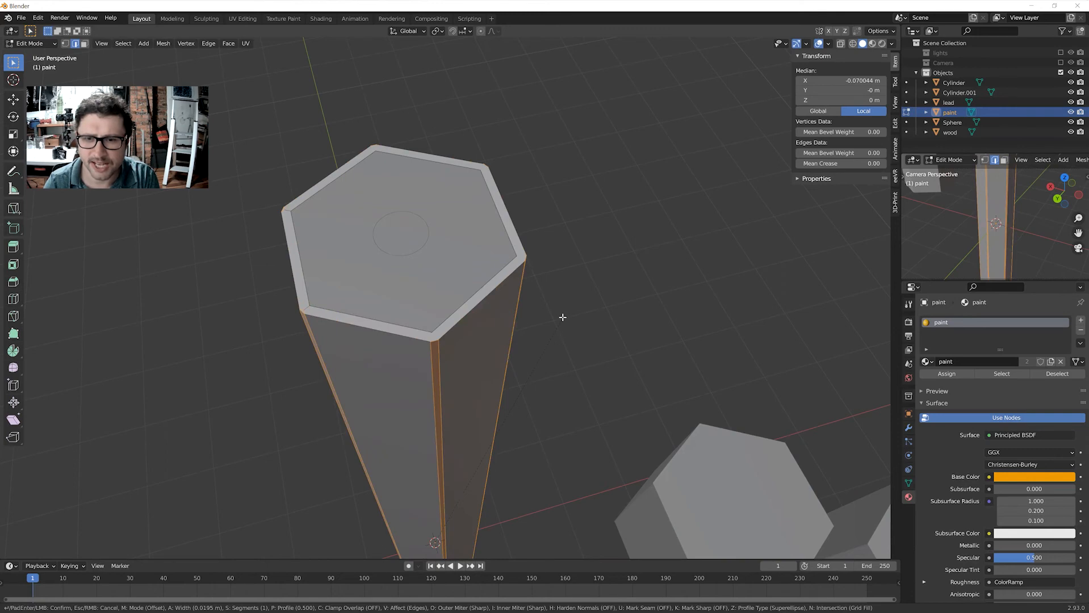
{"action": "scroll", "coordinate": [563, 318], "scroll_direction": "up", "scroll_amount": 1}
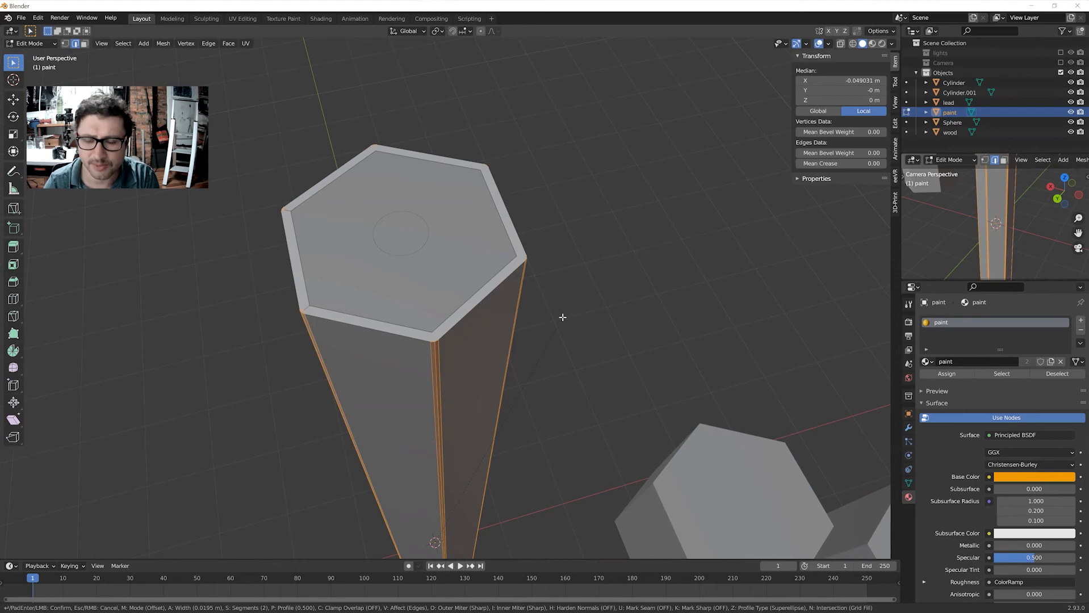
{"action": "scroll", "coordinate": [563, 318], "scroll_direction": "up", "scroll_amount": 1}
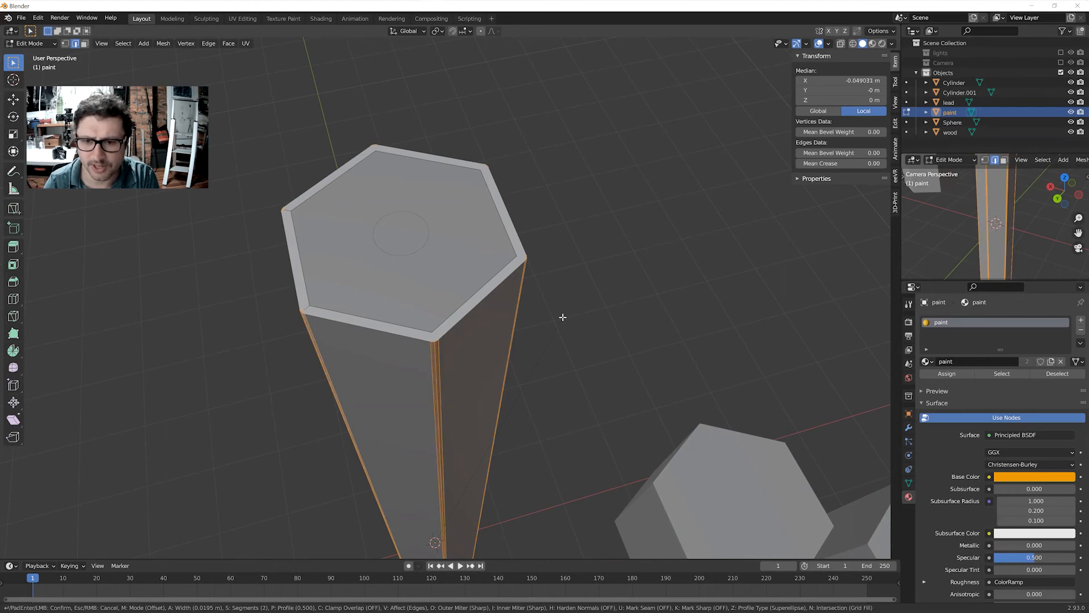
{"action": "scroll", "coordinate": [563, 317], "scroll_direction": "down", "scroll_amount": 1}
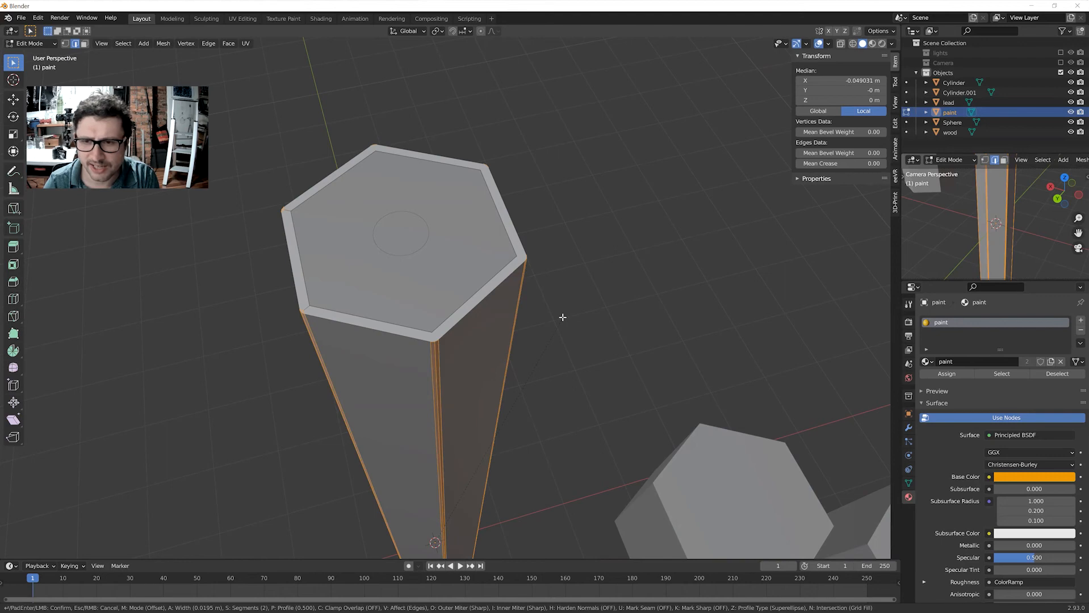
{"action": "scroll", "coordinate": [562, 318], "scroll_direction": "up", "scroll_amount": 1}
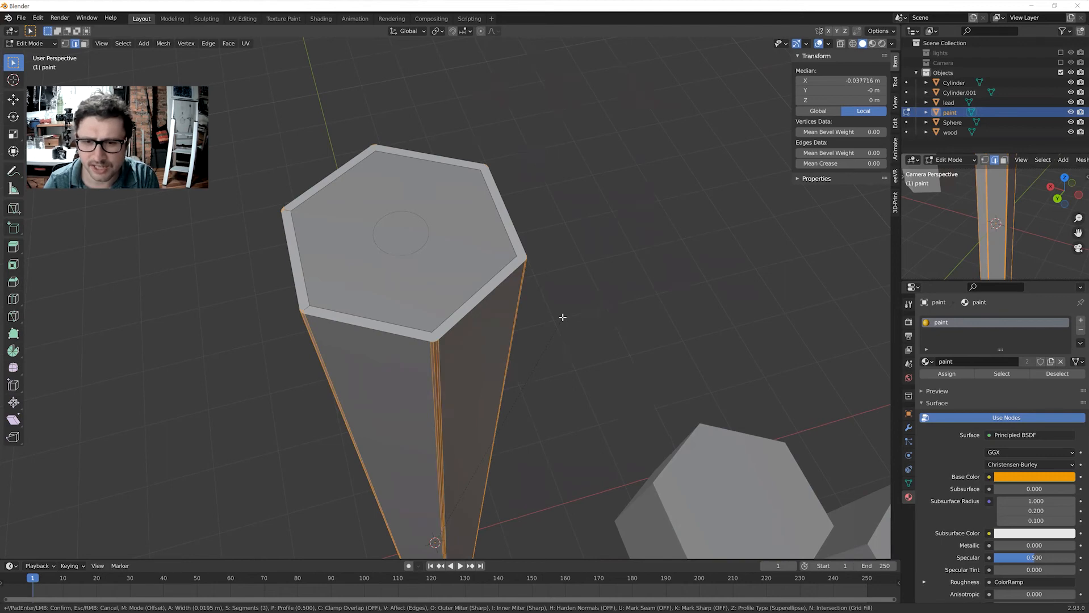
{"action": "scroll", "coordinate": [563, 318], "scroll_direction": "down", "scroll_amount": 1}
{"action": "left_click", "coordinate": [562, 318]}
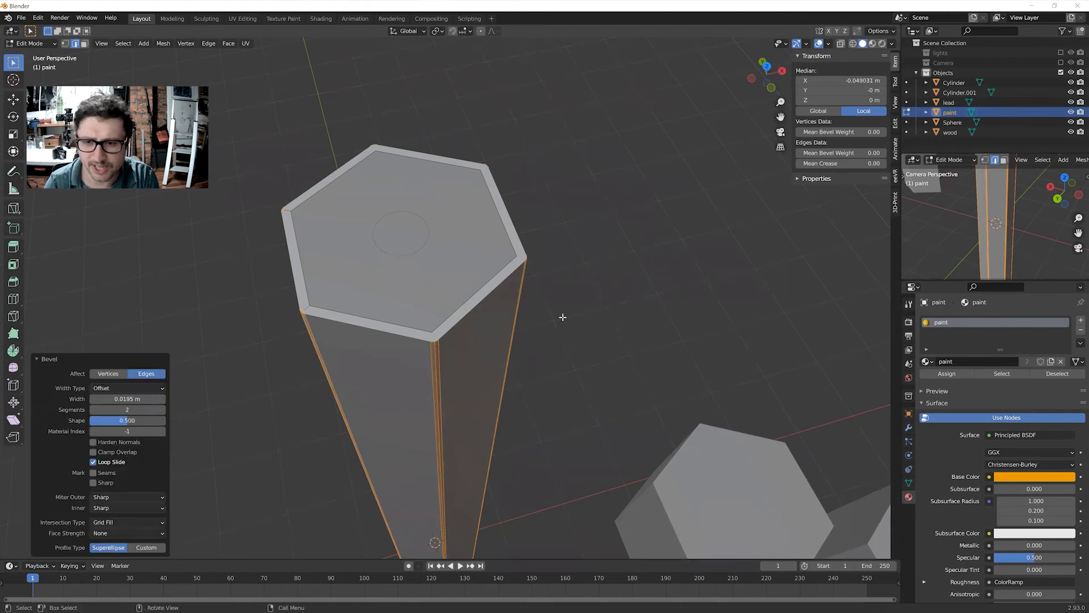
{"action": "left_click", "coordinate": [561, 327]}
{"action": "mouse_move", "coordinate": [559, 328]}
{"action": "middle_mouse_down"}
{"action": "mouse_move", "coordinate": [580, 323]}
{"action": "mouse_move", "coordinate": [576, 343]}
{"action": "mouse_move", "coordinate": [467, 329]}
{"action": "middle_mouse_up"}
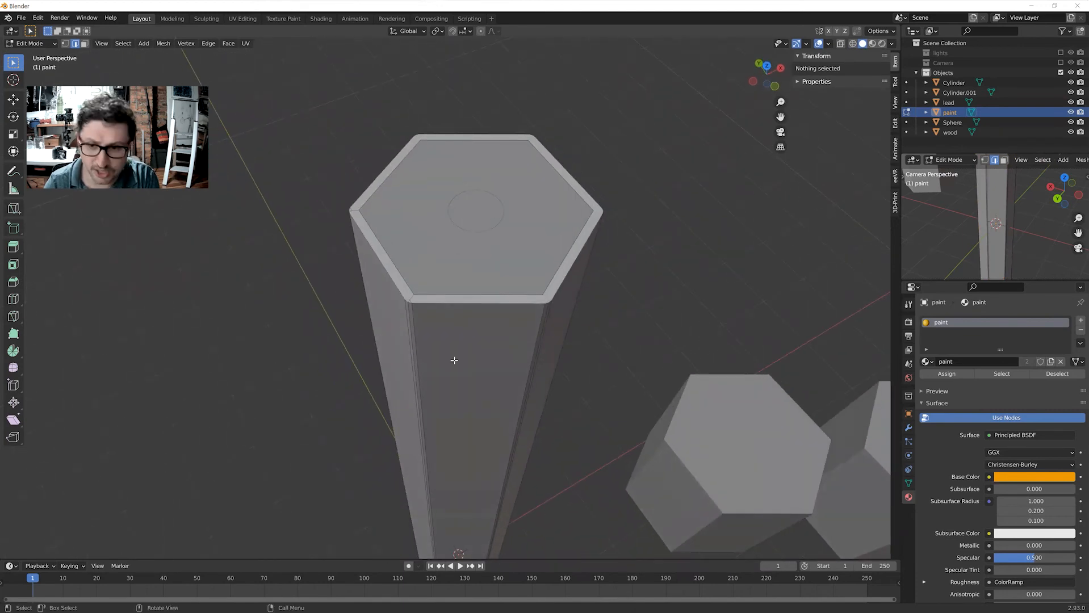
{"action": "key", "text": "Tab"}
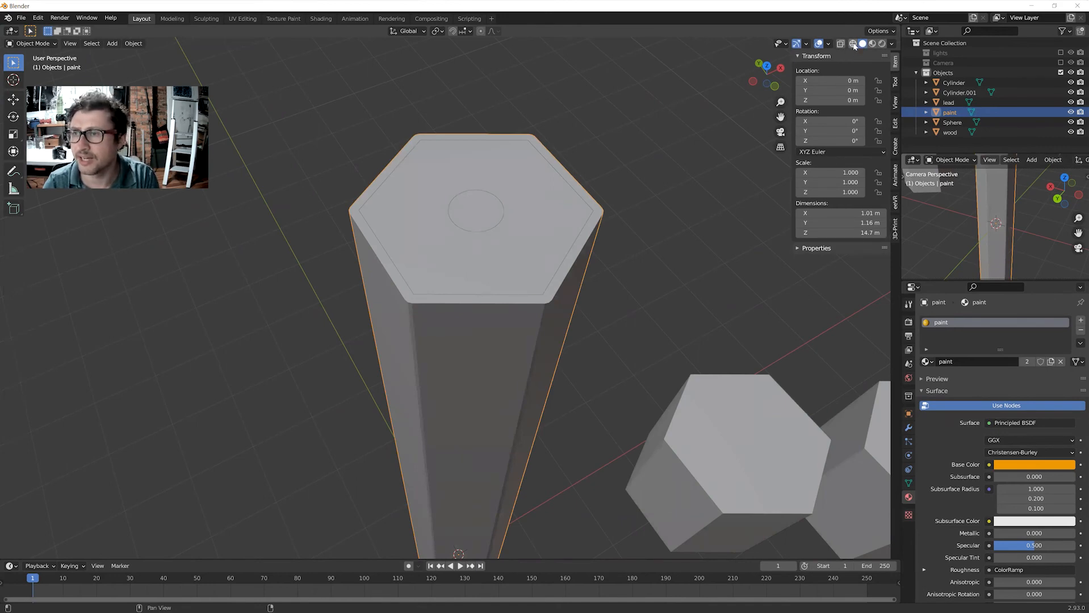
Switch to material preview and shade the pencil's paint layer smooth with Auto Smooth enabled.
{"action": "left_click", "coordinate": [872, 44]}
{"action": "mouse_move", "coordinate": [671, 245]}
{"action": "middle_mouse_down"}
{"action": "mouse_move", "coordinate": [659, 226]}
{"action": "mouse_move", "coordinate": [639, 227]}
{"action": "mouse_move", "coordinate": [574, 269]}
{"action": "mouse_move", "coordinate": [589, 276]}
{"action": "mouse_move", "coordinate": [599, 272]}
{"action": "mouse_move", "coordinate": [510, 253]}
{"action": "middle_mouse_up"}
{"action": "left_click", "coordinate": [509, 254]}
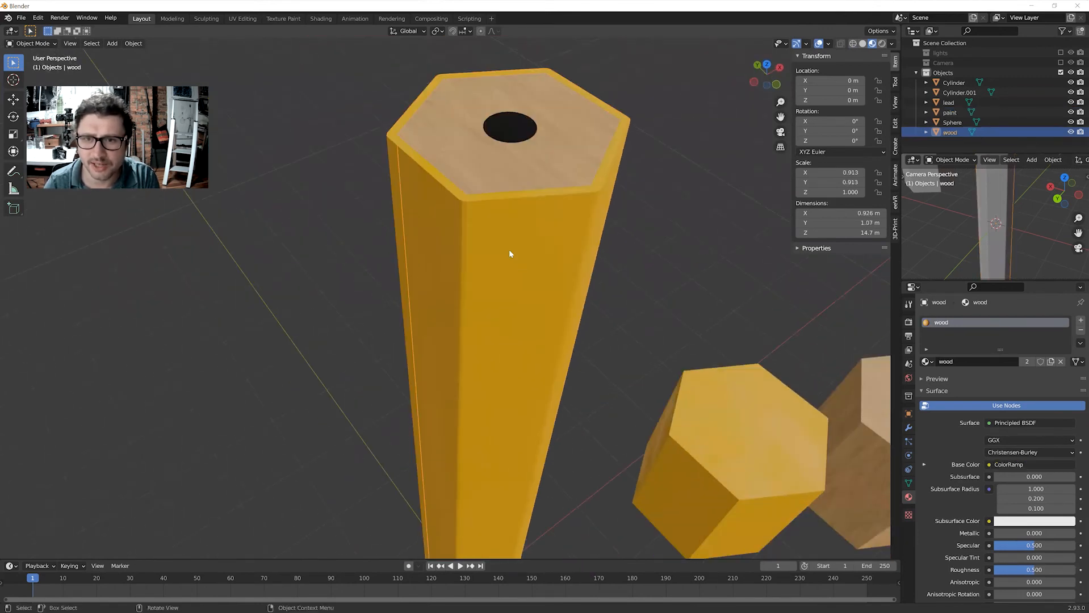
{"action": "left_click", "coordinate": [414, 216]}
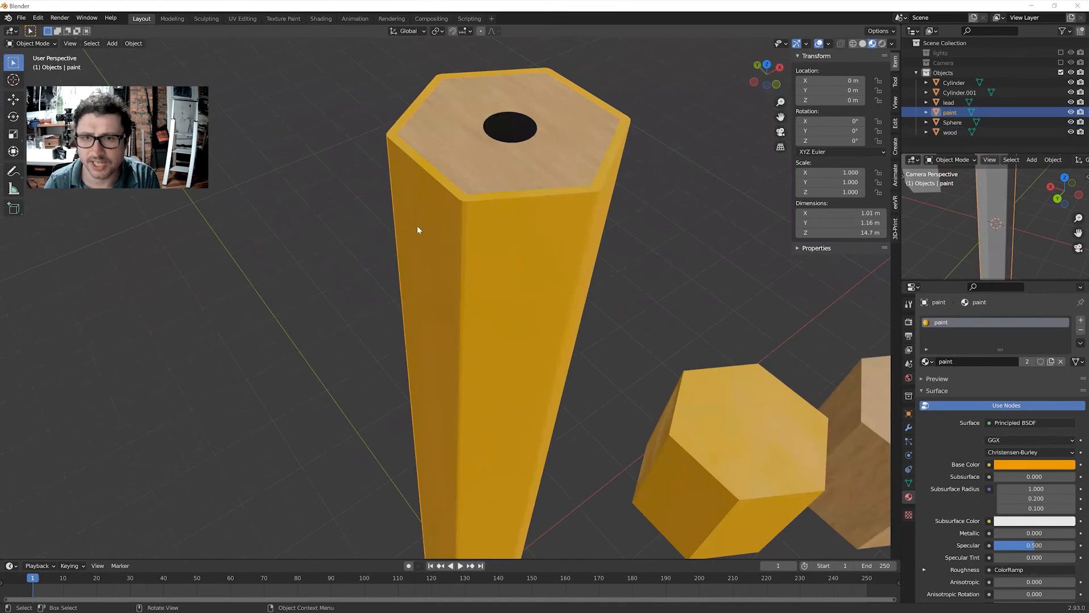
{"action": "right_click", "coordinate": [413, 228]}
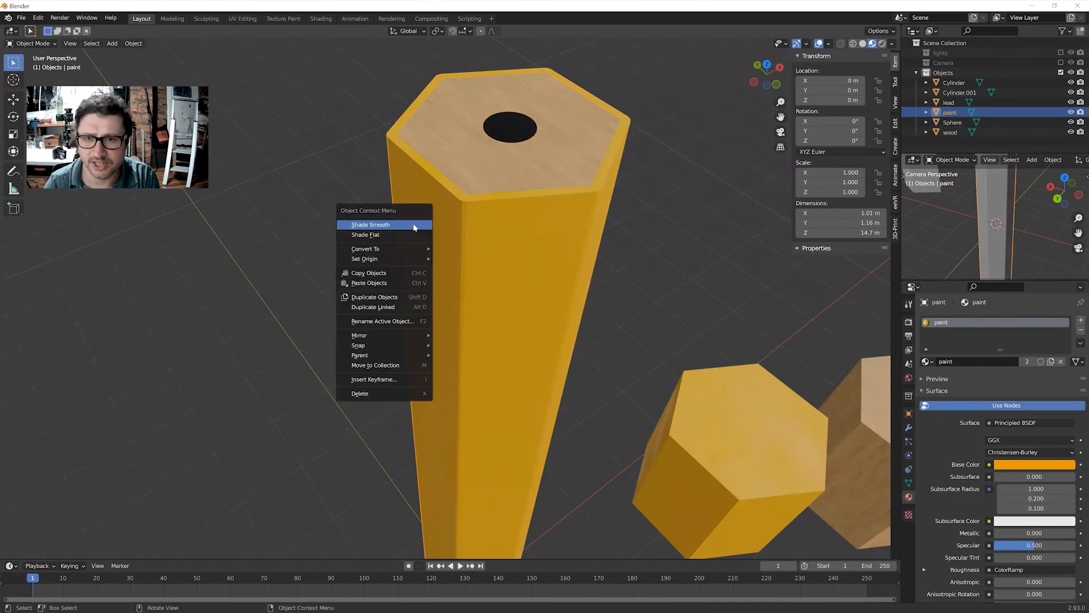
{"action": "left_click", "coordinate": [414, 225]}
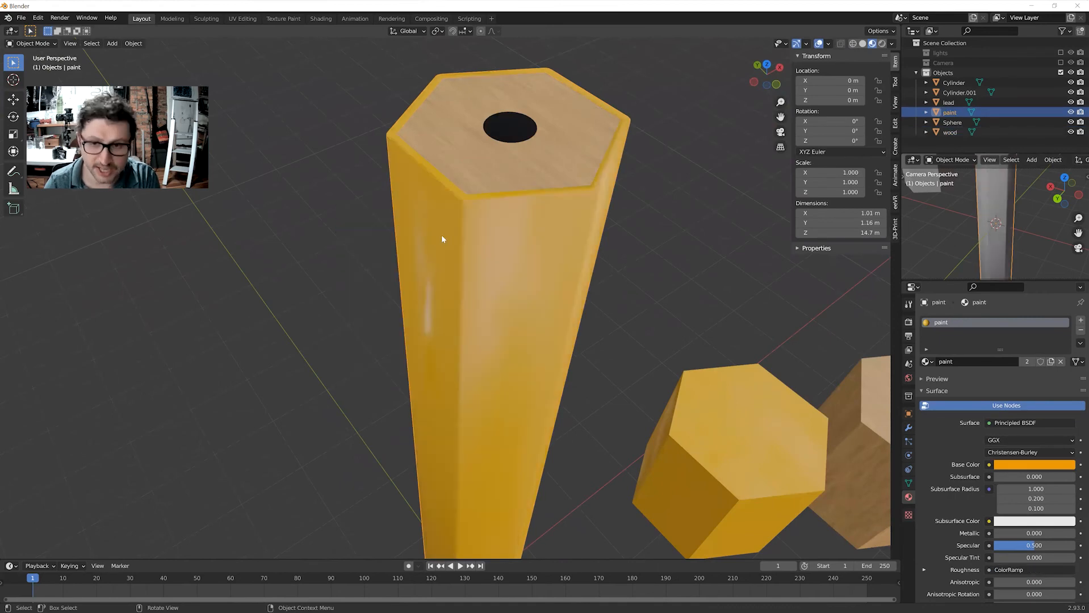
{"action": "key", "text": "q"}
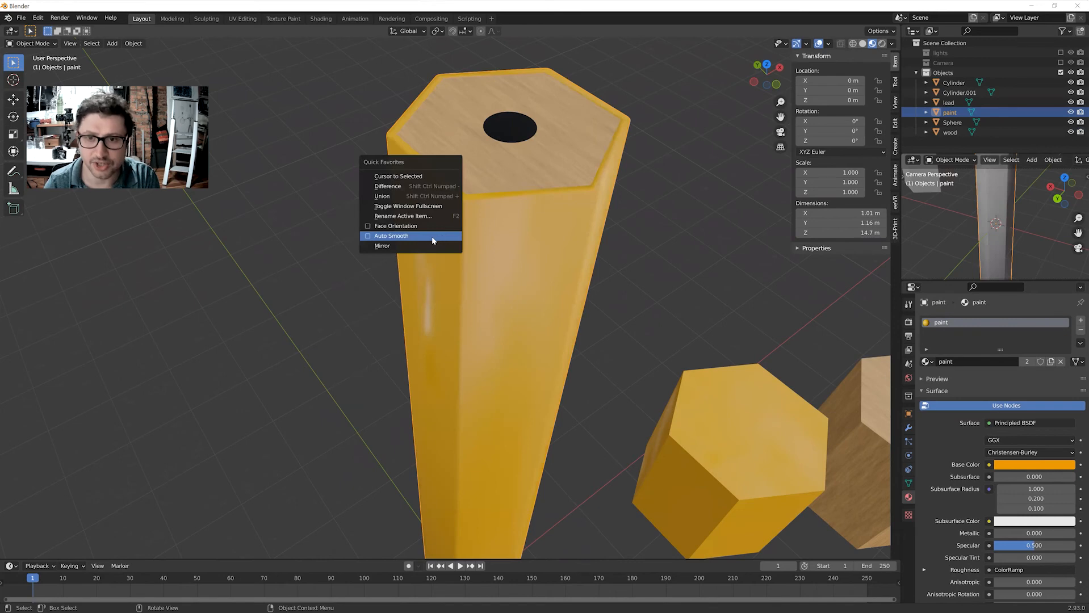
{"action": "left_click", "coordinate": [368, 237]}
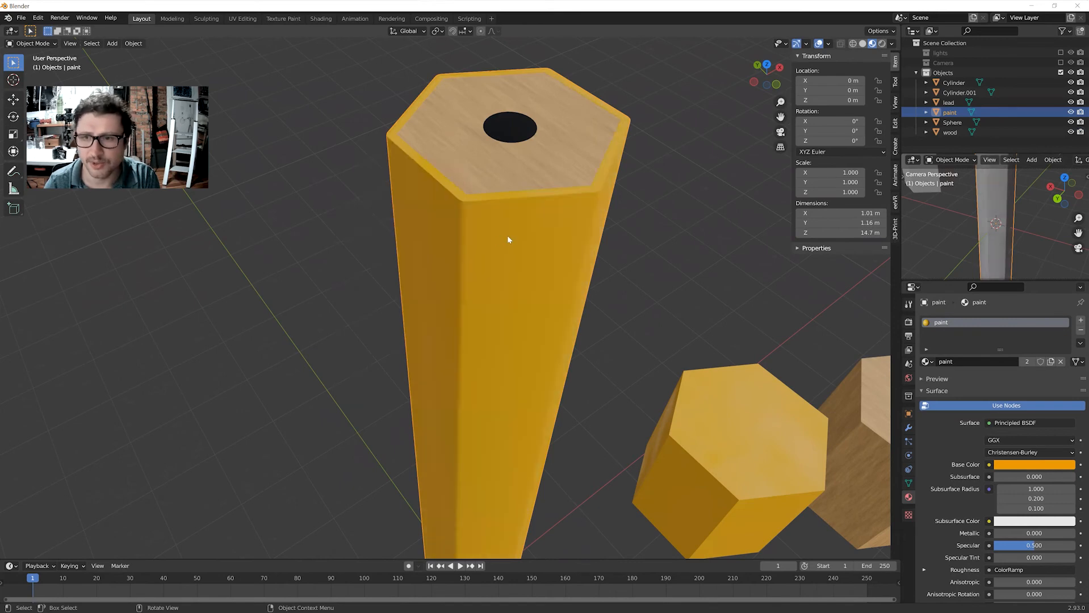
Delete the three material sample objects beside the pencil: the paint prism, the wood prism and the graphite sphere.
{"action": "left_click", "coordinate": [685, 246]}
{"action": "mouse_move", "coordinate": [685, 246]}
{"action": "middle_mouse_down"}
{"action": "mouse_move", "coordinate": [595, 273]}
{"action": "mouse_move", "coordinate": [575, 218]}
{"action": "mouse_move", "coordinate": [574, 252]}
{"action": "mouse_move", "coordinate": [552, 281]}
{"action": "mouse_move", "coordinate": [535, 249]}
{"action": "mouse_move", "coordinate": [553, 250]}
{"action": "mouse_move", "coordinate": [554, 262]}
{"action": "middle_mouse_up"}
{"action": "scroll", "coordinate": [653, 260], "scroll_direction": "down", "scroll_amount": 3}
{"action": "scroll", "coordinate": [595, 265], "scroll_direction": "down", "scroll_amount": 5}
{"action": "scroll", "coordinate": [569, 257], "scroll_direction": "up", "scroll_amount": 2}
{"action": "scroll", "coordinate": [561, 253], "scroll_direction": "up", "scroll_amount": 2}
{"action": "scroll", "coordinate": [545, 262], "scroll_direction": "up", "scroll_amount": 1}
{"action": "left_click", "coordinate": [674, 410]}
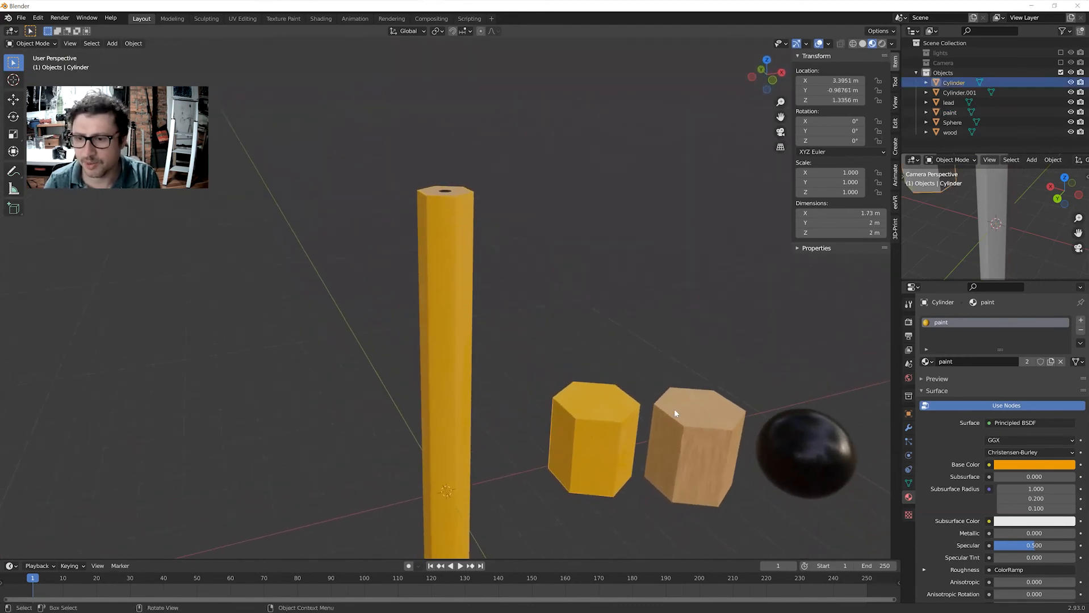
{"action": "left_click", "coordinate": [675, 410], "text": "shift"}
{"action": "left_click", "coordinate": [787, 432], "text": "shift"}
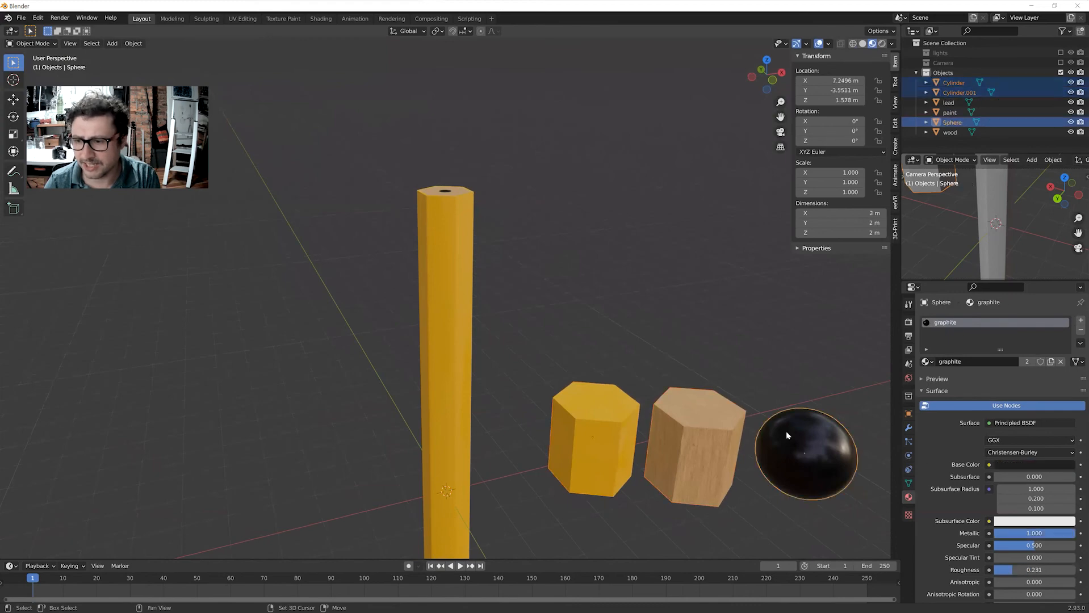
{"action": "left_click", "coordinate": [604, 345]}
{"action": "left_click_drag", "start_coordinate": [570, 350], "coordinate": [826, 504]}
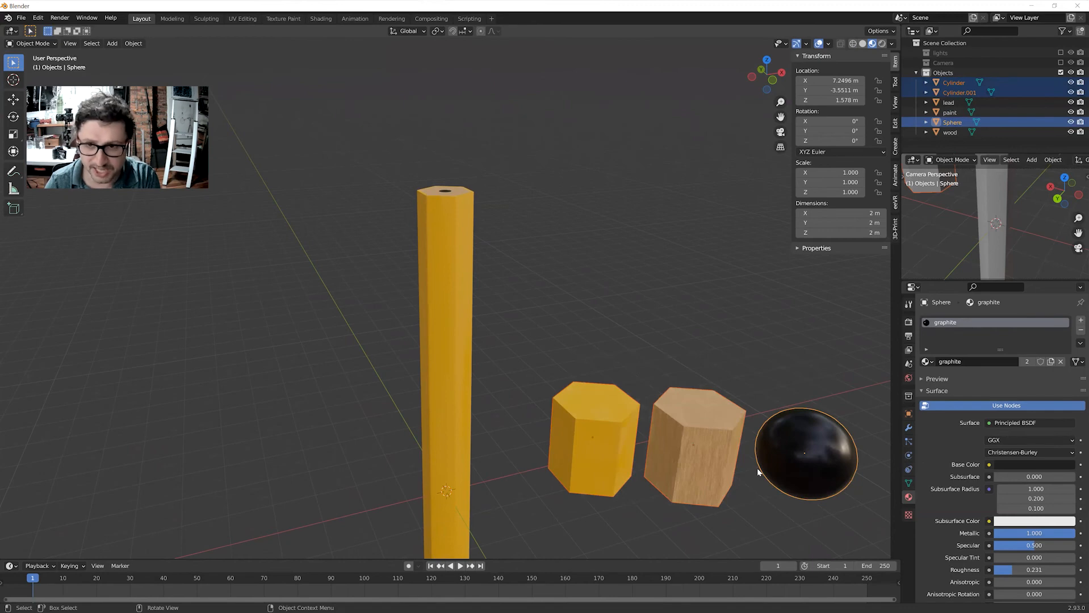
{"action": "key", "text": "x"}
{"action": "left_click", "coordinate": [730, 470]}
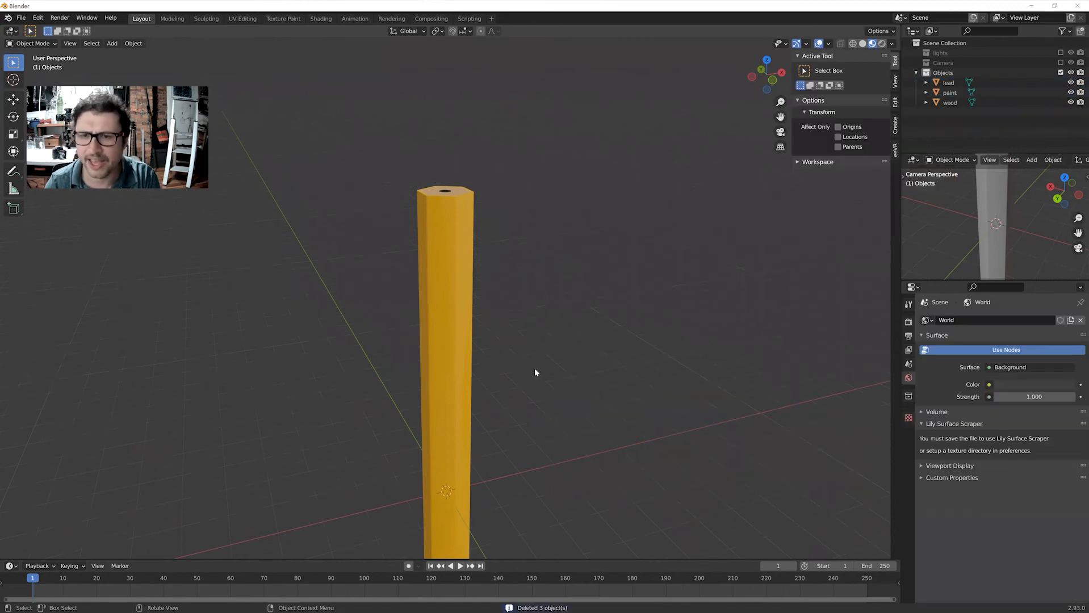
Enable the lights collection, check the pencil in rendered shading, and return to material preview.
{"action": "mouse_move", "coordinate": [535, 368]}
{"action": "middle_mouse_down"}
{"action": "mouse_move", "coordinate": [555, 406]}
{"action": "mouse_move", "coordinate": [505, 357]}
{"action": "mouse_move", "coordinate": [552, 358]}
{"action": "mouse_move", "coordinate": [523, 372]}
{"action": "mouse_move", "coordinate": [530, 316]}
{"action": "mouse_move", "coordinate": [569, 306]}
{"action": "mouse_move", "coordinate": [569, 426]}
{"action": "mouse_move", "coordinate": [578, 328]}
{"action": "mouse_move", "coordinate": [557, 353]}
{"action": "mouse_move", "coordinate": [542, 301]}
{"action": "mouse_move", "coordinate": [543, 314]}
{"action": "middle_mouse_up"}
{"action": "scroll", "coordinate": [576, 339], "scroll_direction": "up", "scroll_amount": 2}
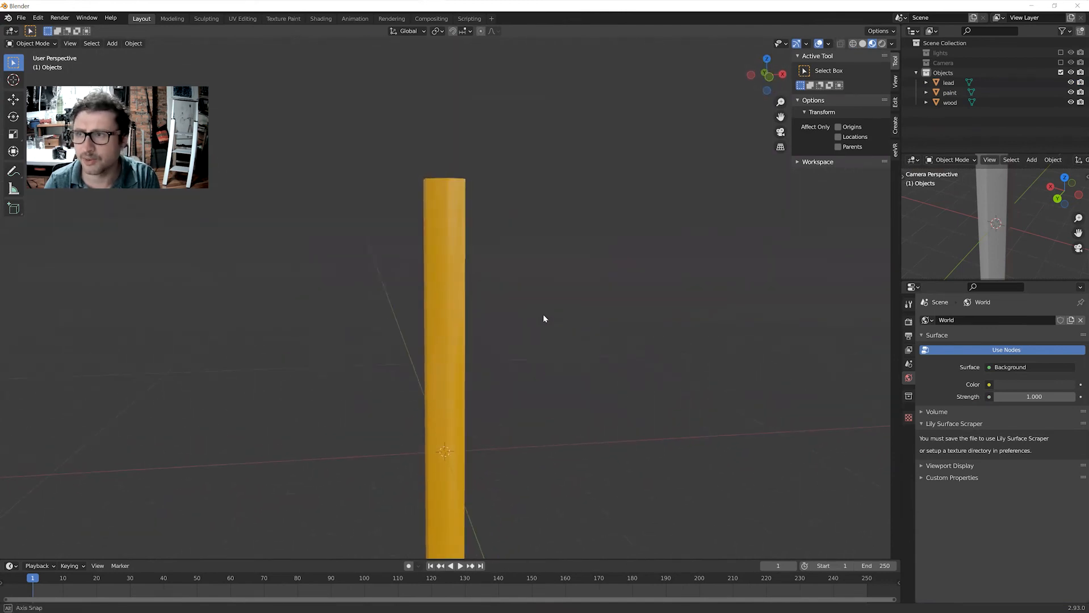
{"action": "left_click", "coordinate": [883, 44]}
{"action": "left_click", "coordinate": [1061, 53]}
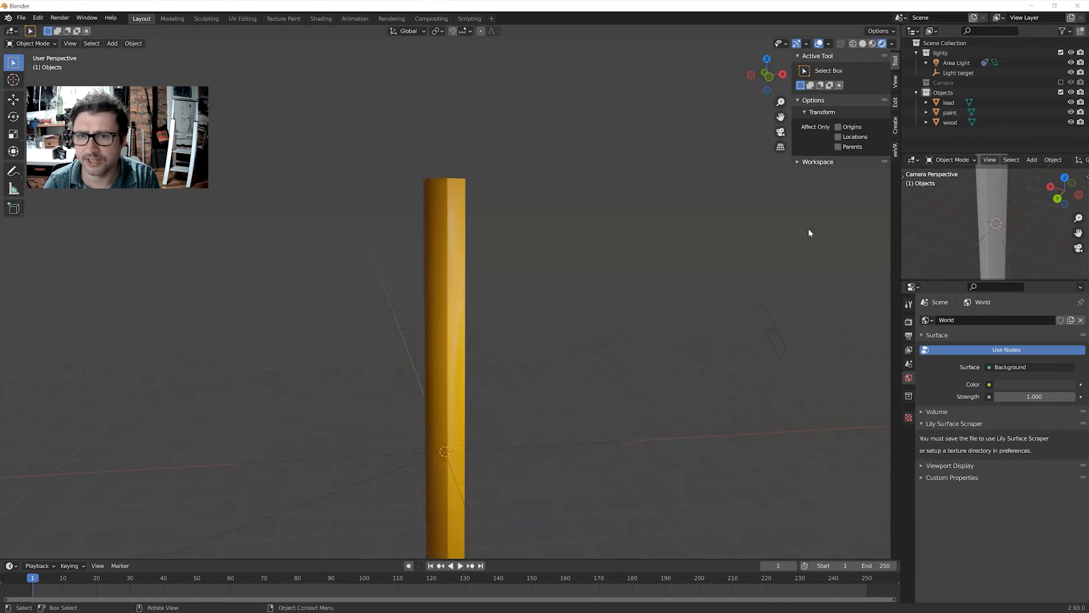
{"action": "mouse_move", "coordinate": [810, 232]}
{"action": "middle_mouse_down"}
{"action": "mouse_move", "coordinate": [666, 289]}
{"action": "mouse_move", "coordinate": [615, 267]}
{"action": "mouse_move", "coordinate": [727, 266]}
{"action": "mouse_move", "coordinate": [750, 285]}
{"action": "mouse_move", "coordinate": [856, 62]}
{"action": "middle_mouse_up"}
{"action": "left_click", "coordinate": [873, 44]}
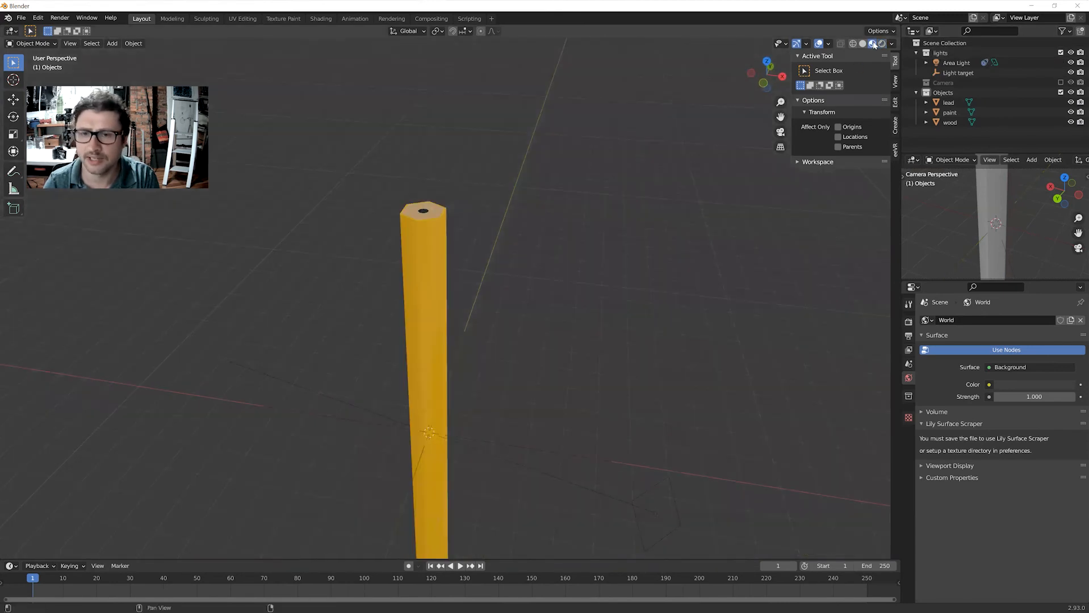
{"action": "mouse_move", "coordinate": [564, 214]}
{"action": "middle_mouse_down"}
{"action": "mouse_move", "coordinate": [537, 237]}
{"action": "mouse_move", "coordinate": [522, 242]}
{"action": "mouse_move", "coordinate": [520, 230]}
{"action": "middle_mouse_up"}
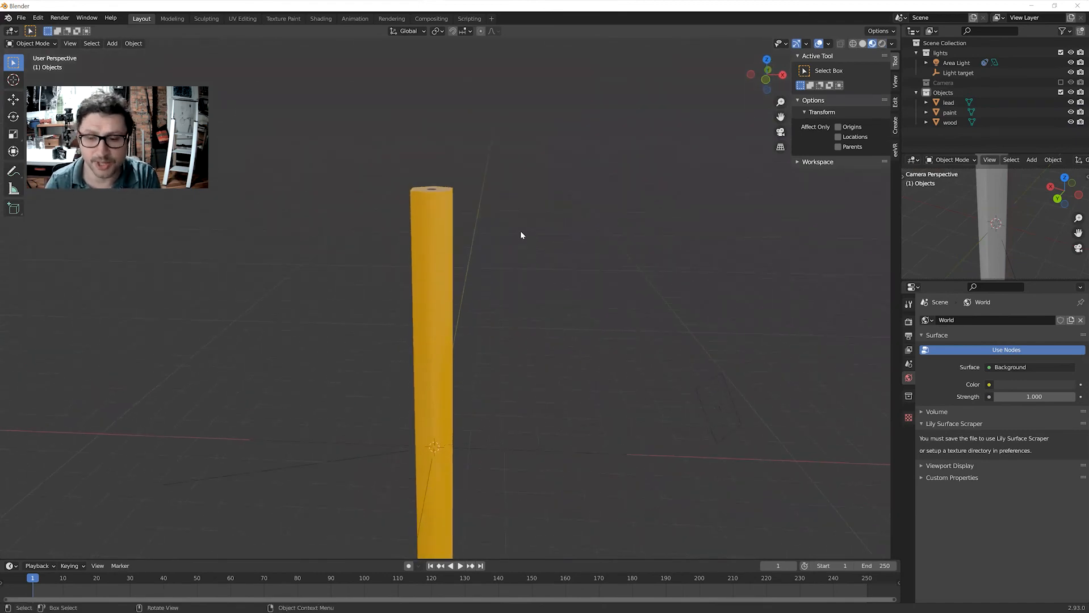
Add a cone mesh and raise it about 7.84 m along Z to the top end of the pencil.
{"action": "scroll", "coordinate": [520, 232], "scroll_direction": "down", "scroll_amount": 1}
{"action": "key", "text": "shift+a"}
{"action": "mouse_move", "coordinate": [520, 230]}
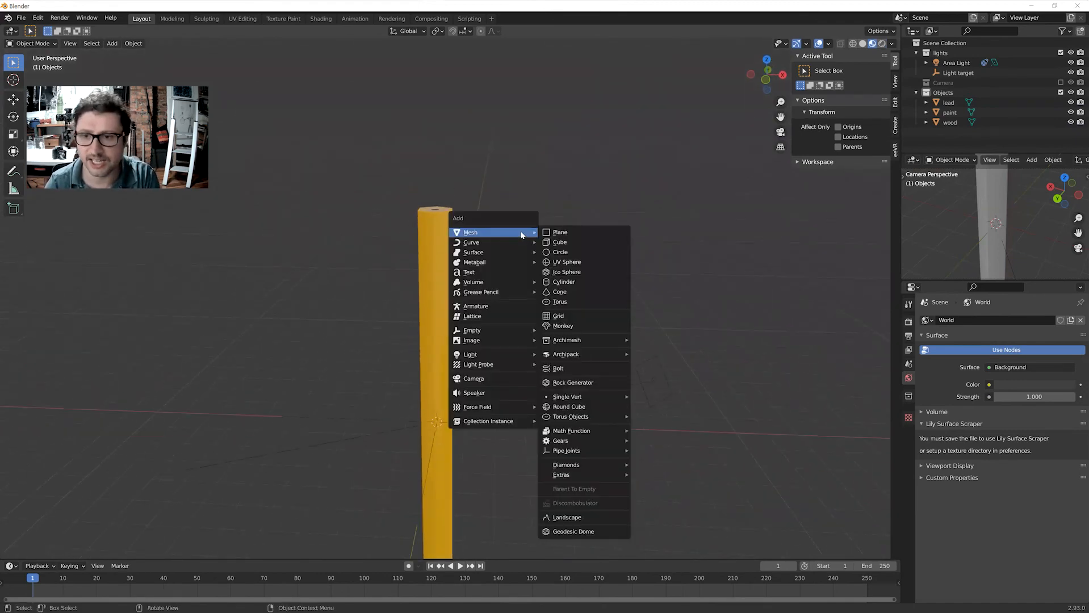
{"action": "left_click", "coordinate": [575, 294]}
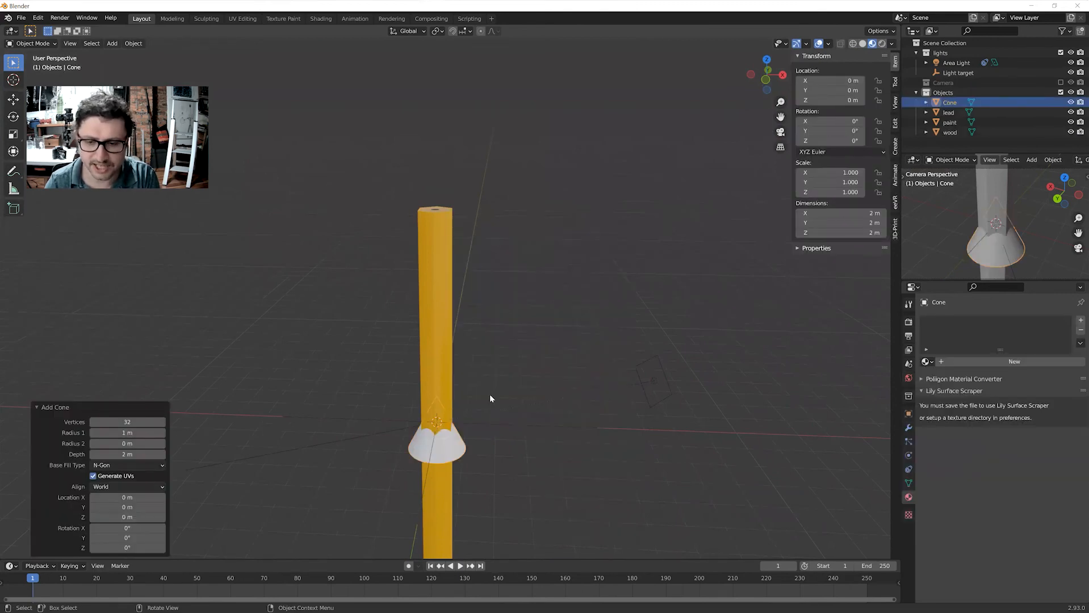
{"action": "key", "text": "g"}
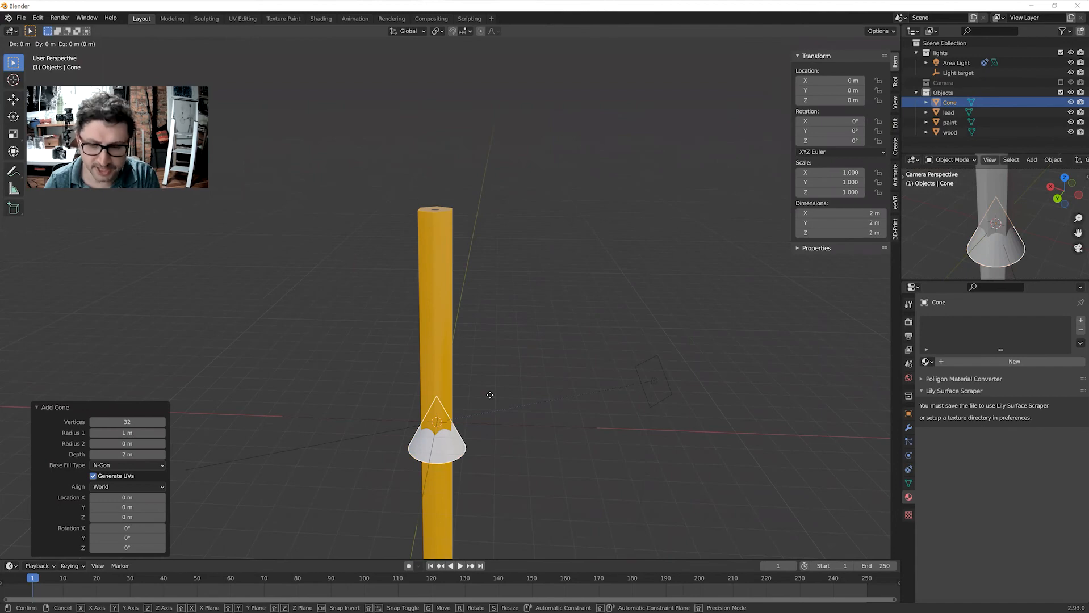
{"action": "key", "text": "z"}
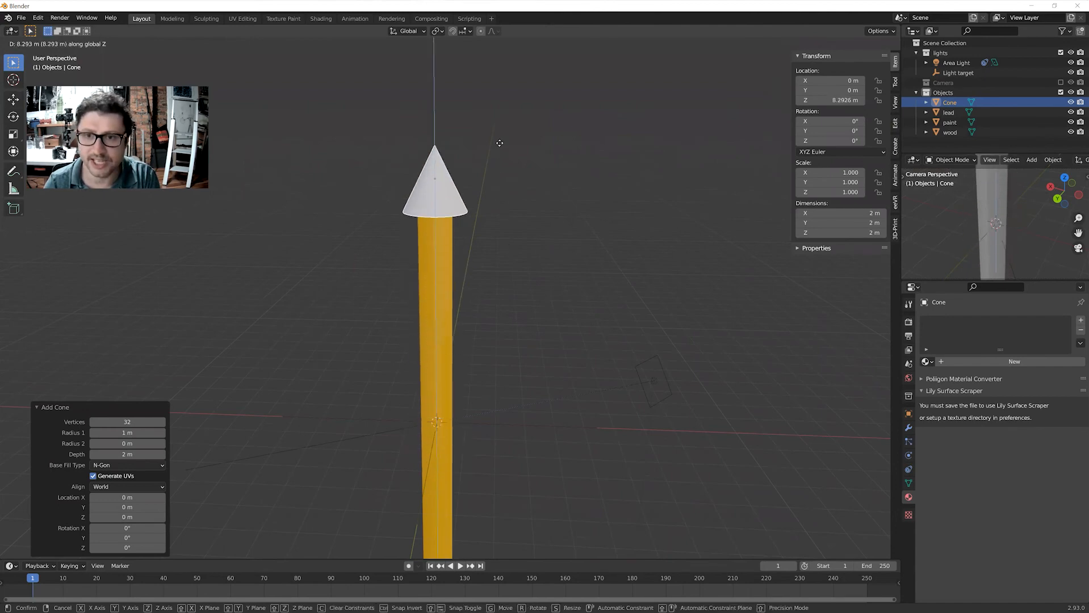
{"action": "left_click", "coordinate": [498, 166]}
Scale the cone to about 0.651 in X and Y only, keeping its height.
{"action": "mouse_move", "coordinate": [534, 199]}
{"action": "middle_mouse_down"}
{"action": "mouse_move", "coordinate": [557, 215]}
{"action": "mouse_move", "coordinate": [551, 229]}
{"action": "mouse_move", "coordinate": [482, 246]}
{"action": "mouse_move", "coordinate": [524, 210]}
{"action": "mouse_move", "coordinate": [521, 198]}
{"action": "mouse_move", "coordinate": [525, 250]}
{"action": "mouse_move", "coordinate": [524, 206]}
{"action": "middle_mouse_up"}
{"action": "scroll", "coordinate": [481, 249], "scroll_direction": "up", "scroll_amount": 3}
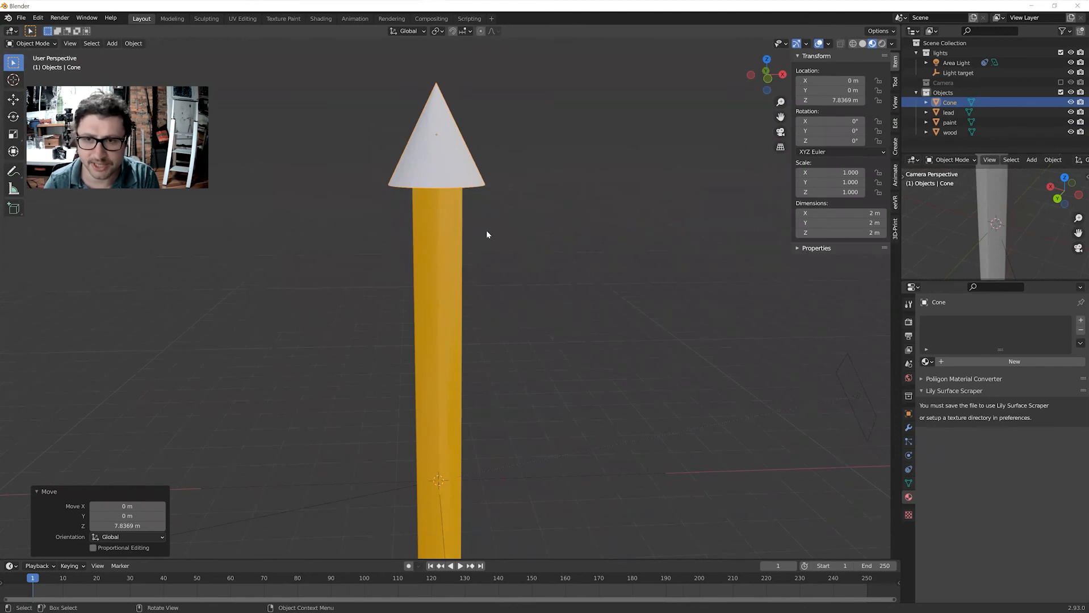
{"action": "mouse_move", "coordinate": [499, 266]}
{"action": "middle_mouse_down"}
{"action": "mouse_move", "coordinate": [519, 193]}
{"action": "mouse_move", "coordinate": [514, 256]}
{"action": "mouse_move", "coordinate": [503, 260]}
{"action": "middle_mouse_up"}
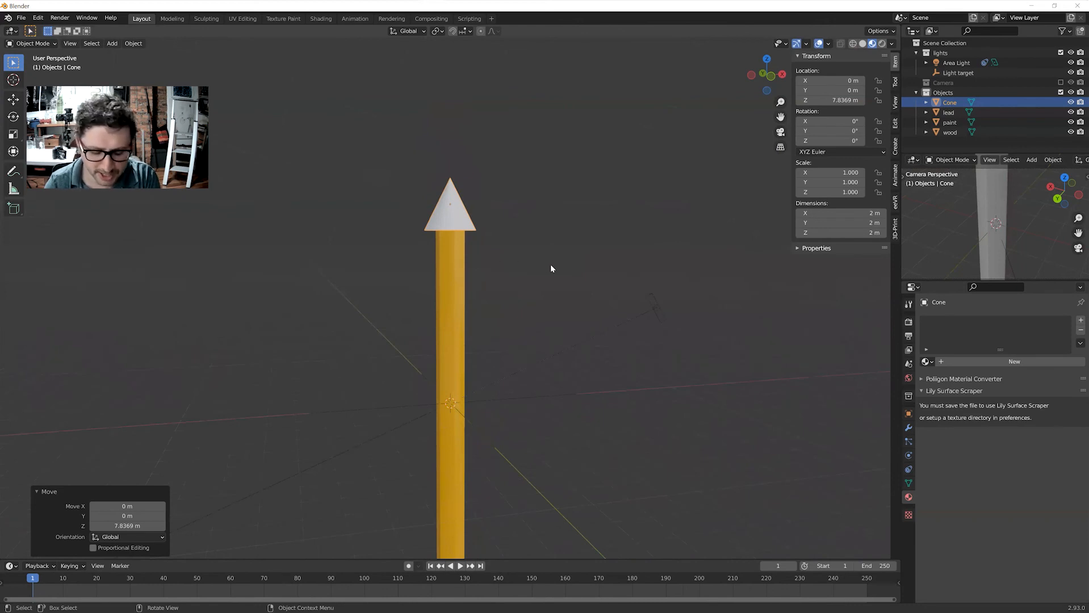
{"action": "key", "text": "s"}
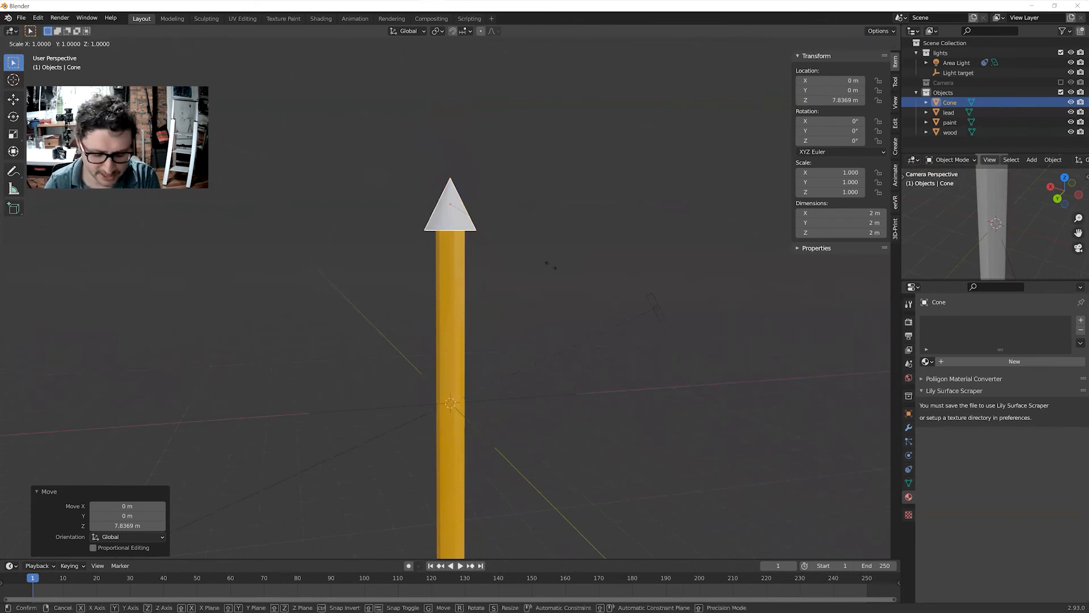
{"action": "key", "text": "shift+z"}
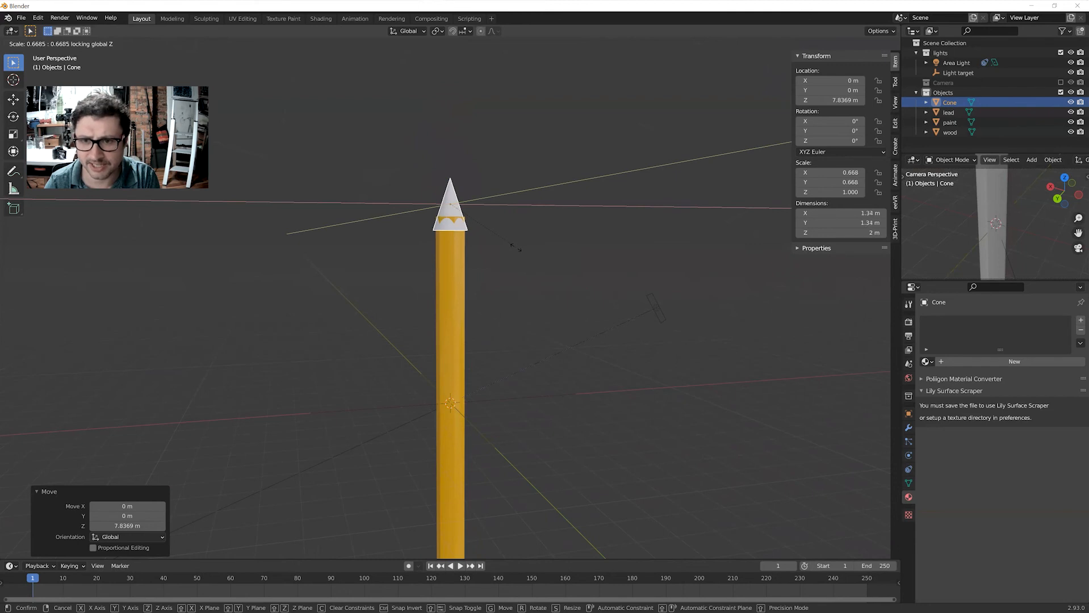
{"action": "left_click", "coordinate": [491, 256]}
{"action": "scroll", "coordinate": [493, 255], "scroll_direction": "up", "scroll_amount": 2}
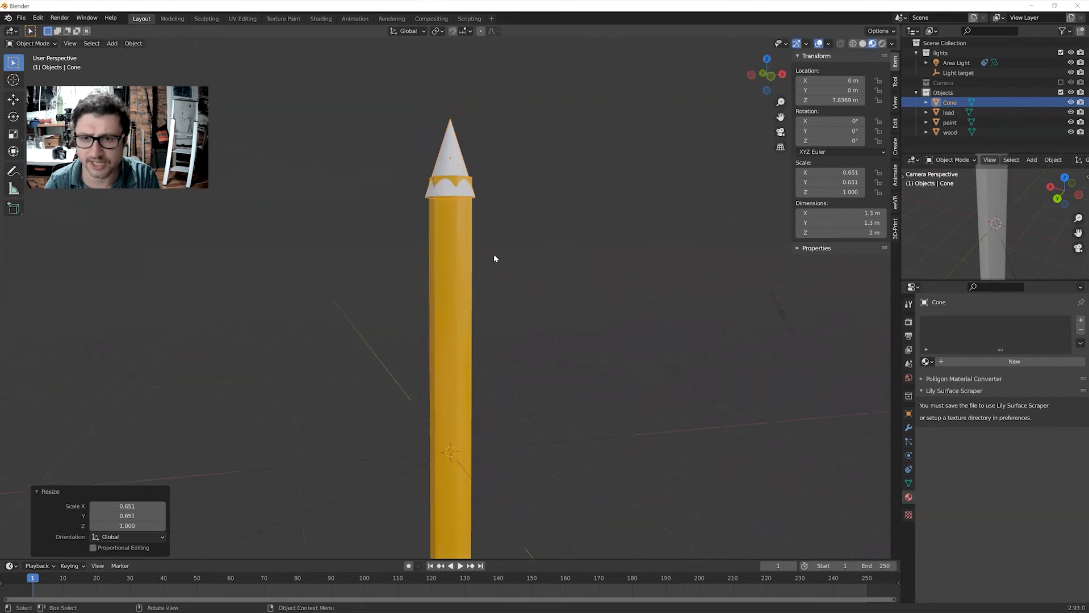
Raise the cone by about 0.9 m along Z so it sits clear above the pencil's end.
{"action": "middle_click_drag", "start_coordinate": [500, 306], "coordinate": [508, 405], "text": "shift"}
{"action": "key", "text": "g"}
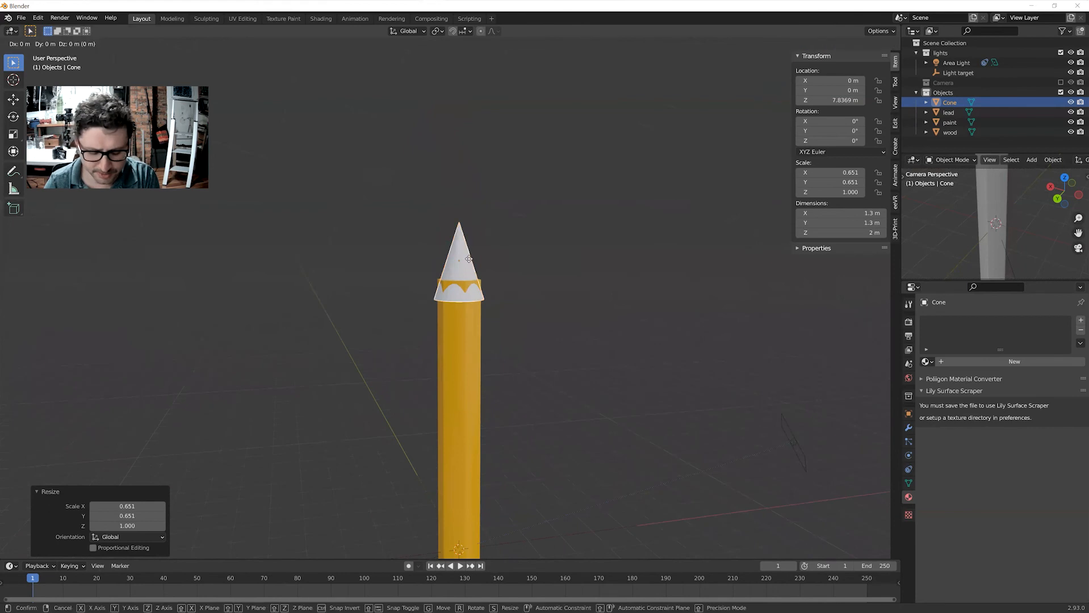
{"action": "key", "text": "z"}
{"action": "left_click", "coordinate": [470, 224]}
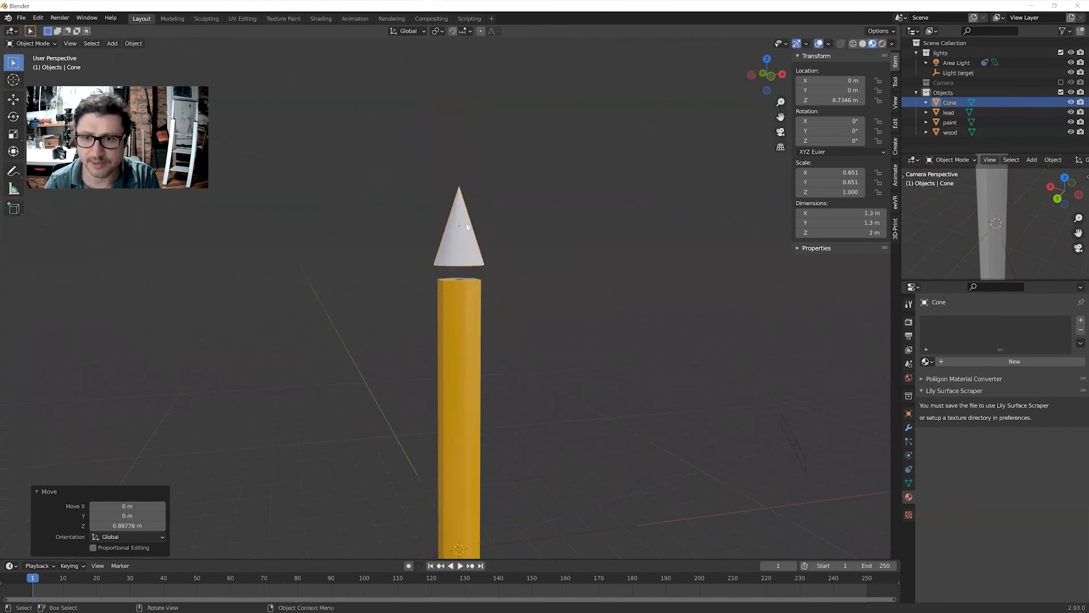
Delete the cone's base face in Edit Mode, leaving the underside open.
{"action": "scroll", "coordinate": [535, 297], "scroll_direction": "down", "scroll_amount": 2}
{"action": "mouse_move", "coordinate": [534, 300]}
{"action": "middle_mouse_down"}
{"action": "mouse_move", "coordinate": [518, 284]}
{"action": "mouse_move", "coordinate": [496, 292]}
{"action": "mouse_move", "coordinate": [505, 298]}
{"action": "mouse_move", "coordinate": [482, 293]}
{"action": "mouse_move", "coordinate": [507, 305]}
{"action": "mouse_move", "coordinate": [505, 294]}
{"action": "mouse_move", "coordinate": [530, 324]}
{"action": "mouse_move", "coordinate": [525, 313]}
{"action": "mouse_move", "coordinate": [572, 316]}
{"action": "mouse_move", "coordinate": [591, 262]}
{"action": "mouse_move", "coordinate": [574, 262]}
{"action": "middle_mouse_up"}
{"action": "scroll", "coordinate": [504, 293], "scroll_direction": "up", "scroll_amount": 4}
{"action": "key", "text": "Tab"}
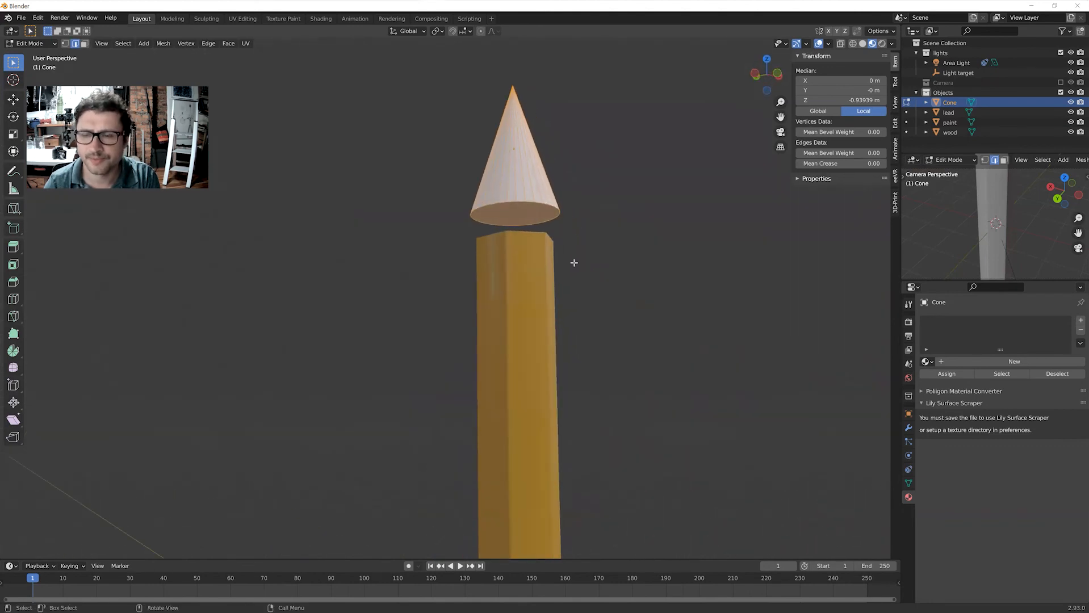
{"action": "scroll", "coordinate": [559, 258], "scroll_direction": "up", "scroll_amount": 2}
{"action": "middle_click_drag", "start_coordinate": [617, 227], "coordinate": [562, 317], "text": "shift"}
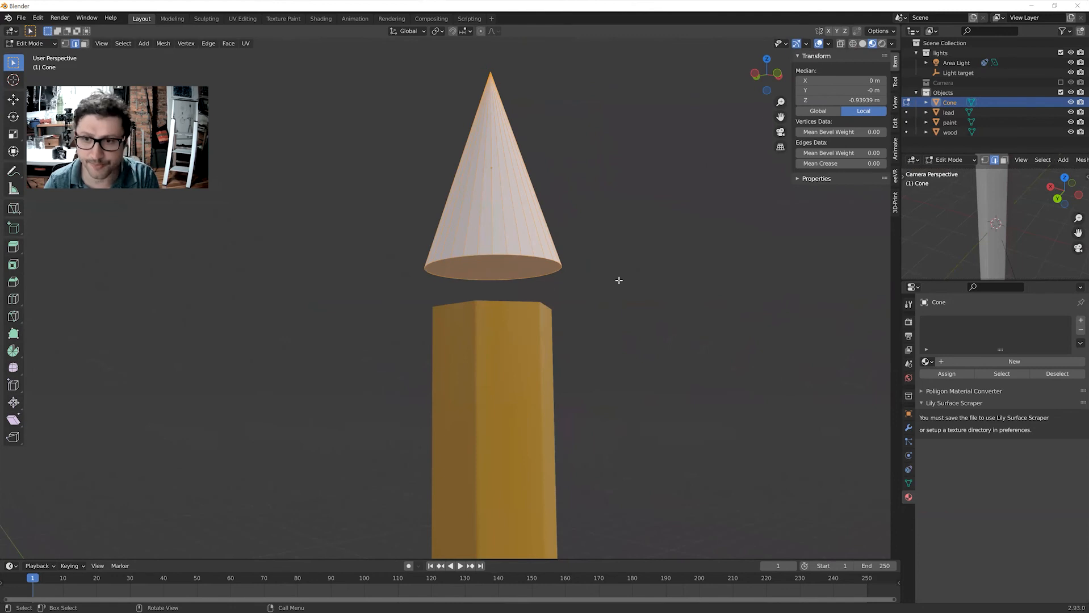
{"action": "left_click", "coordinate": [619, 281]}
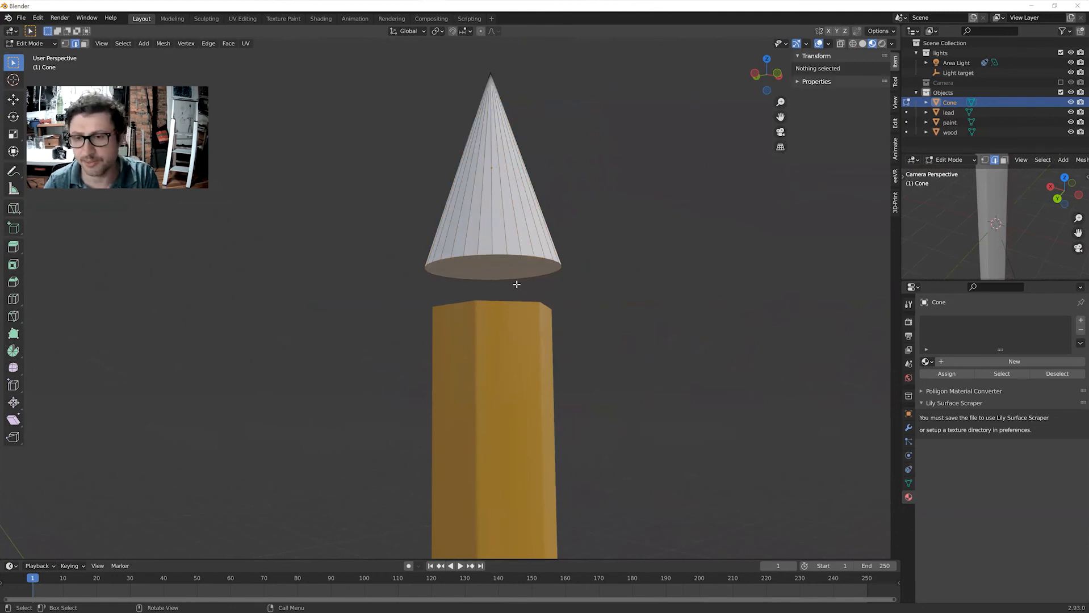
{"action": "key", "text": "3"}
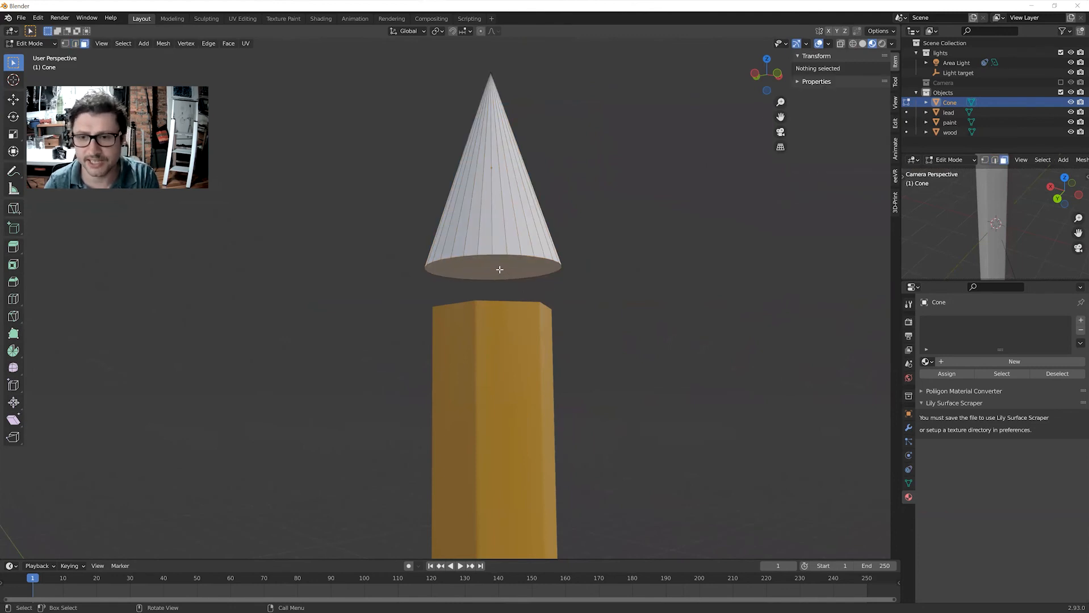
{"action": "left_click", "coordinate": [497, 271]}
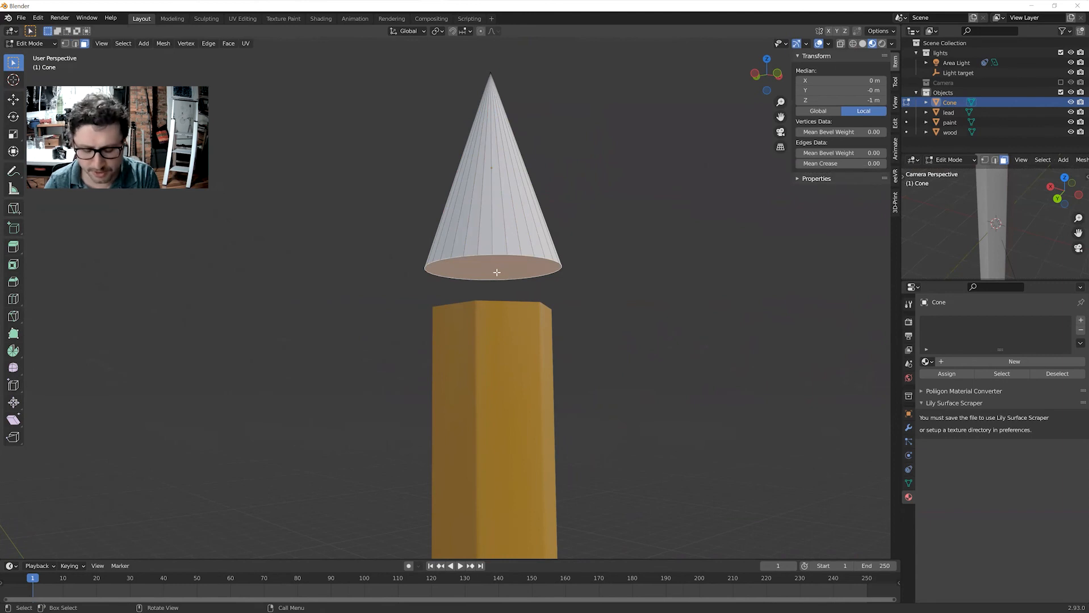
{"action": "key", "text": "x"}
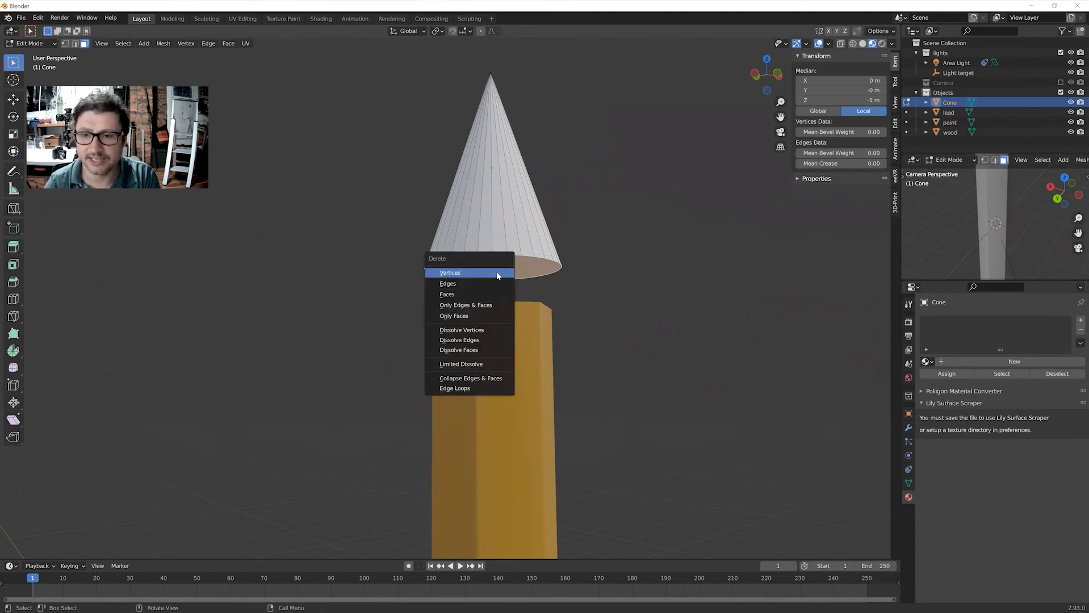
{"action": "left_click", "coordinate": [462, 296]}
{"action": "mouse_move", "coordinate": [553, 281]}
{"action": "middle_mouse_down"}
{"action": "mouse_move", "coordinate": [523, 236]}
{"action": "mouse_move", "coordinate": [533, 285]}
{"action": "mouse_move", "coordinate": [481, 289]}
{"action": "middle_mouse_up"}
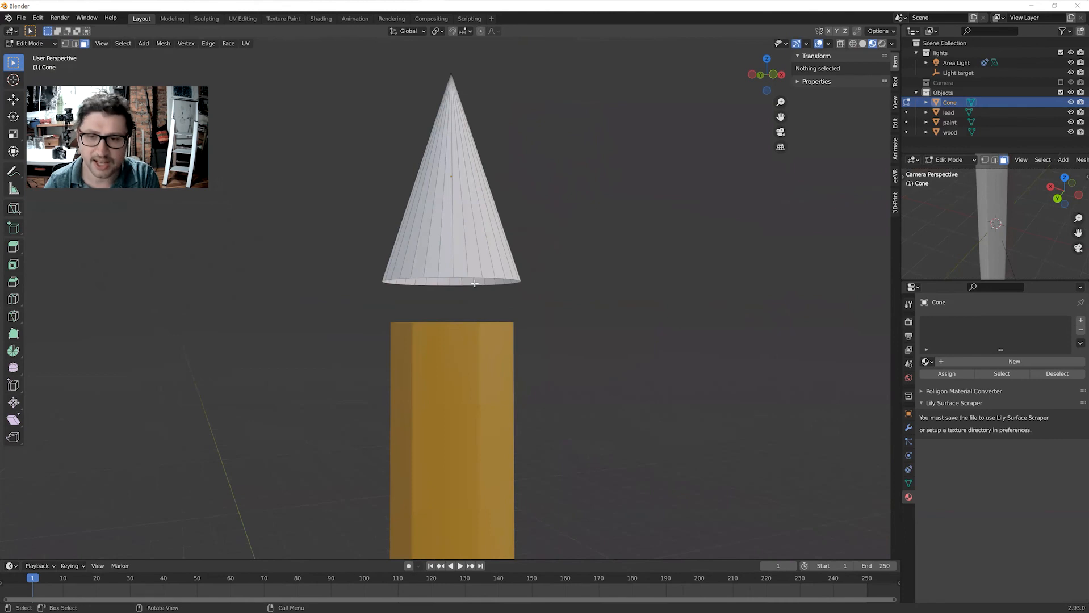
Extrude the cone's open bottom edge loop outward into a flat brim, scaled by about 2.397.
{"action": "key", "text": "2"}
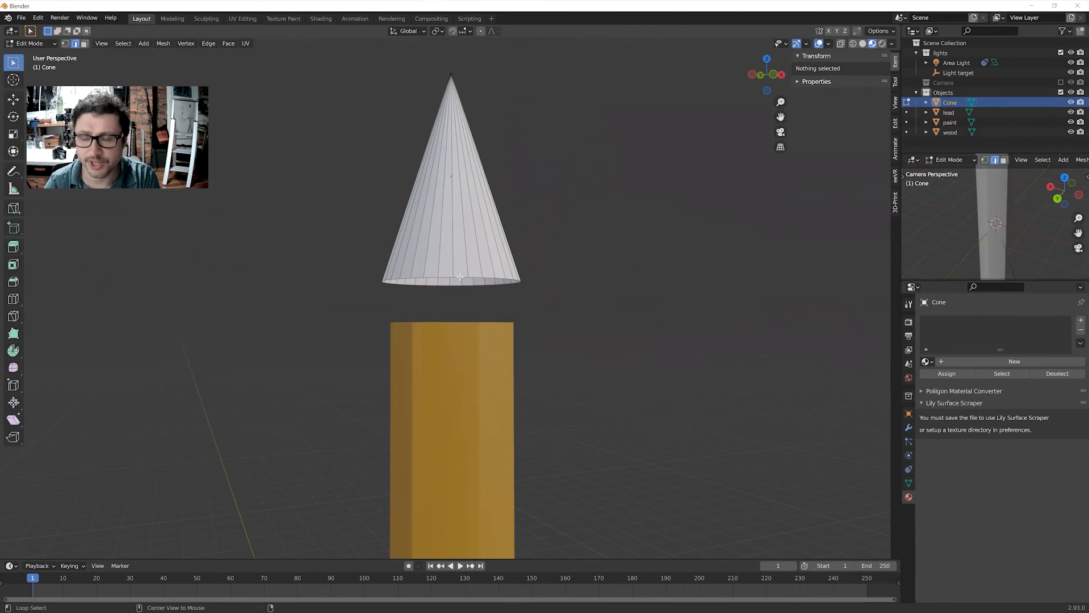
{"action": "left_click", "coordinate": [460, 278], "text": "alt"}
{"action": "mouse_move", "coordinate": [470, 302]}
{"action": "middle_mouse_down"}
{"action": "mouse_move", "coordinate": [484, 262]}
{"action": "mouse_move", "coordinate": [486, 318]}
{"action": "mouse_move", "coordinate": [477, 315]}
{"action": "middle_mouse_up"}
{"action": "scroll", "coordinate": [477, 316], "scroll_direction": "down", "scroll_amount": 2}
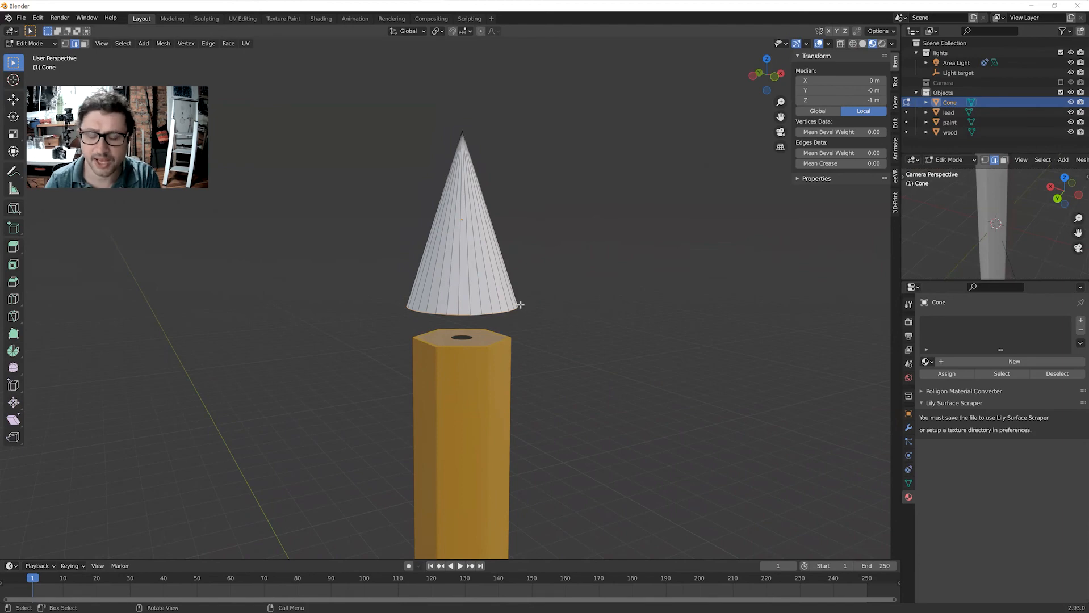
{"action": "key", "text": "g"}
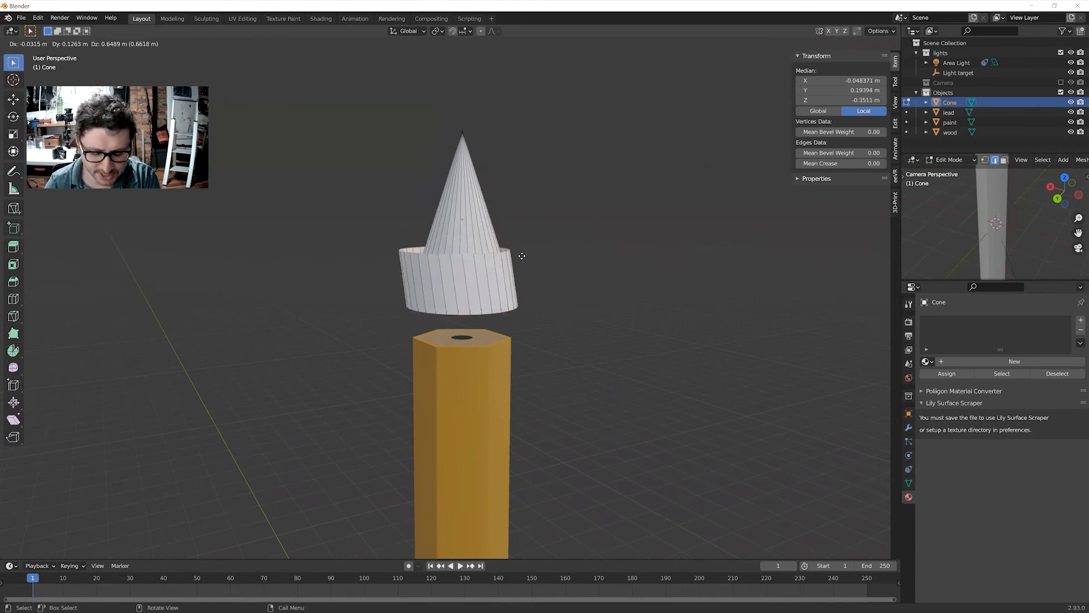
{"action": "key", "text": "Escape"}
{"action": "key", "text": "s"}
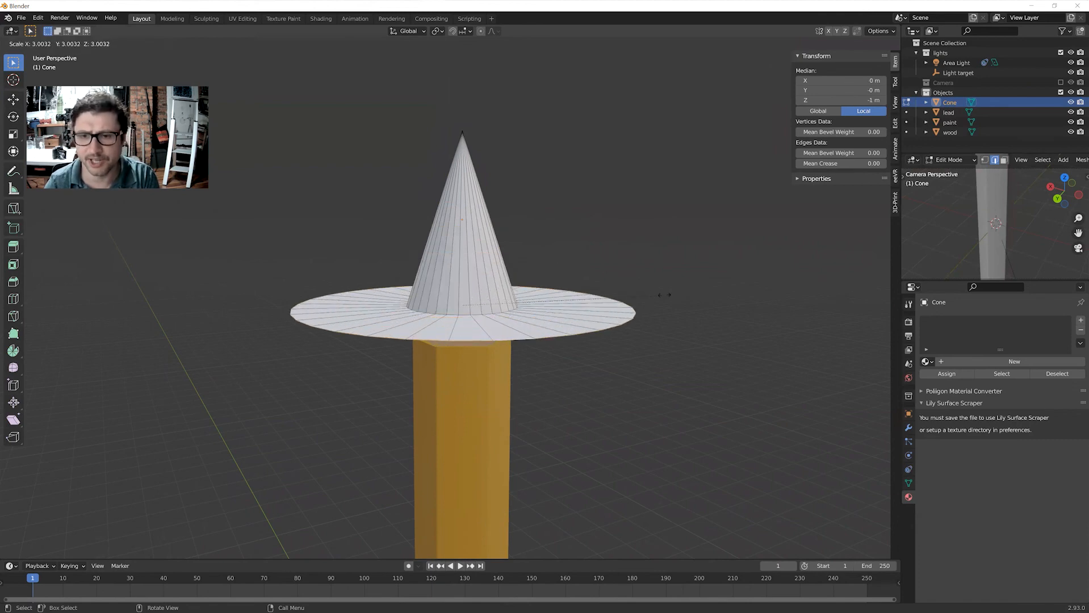
{"action": "left_click", "coordinate": [625, 291]}
{"action": "mouse_move", "coordinate": [613, 338]}
{"action": "middle_mouse_down"}
{"action": "mouse_move", "coordinate": [610, 365]}
{"action": "mouse_move", "coordinate": [569, 319]}
{"action": "mouse_move", "coordinate": [580, 348]}
{"action": "middle_mouse_up"}
{"action": "scroll", "coordinate": [591, 349], "scroll_direction": "down", "scroll_amount": 2}
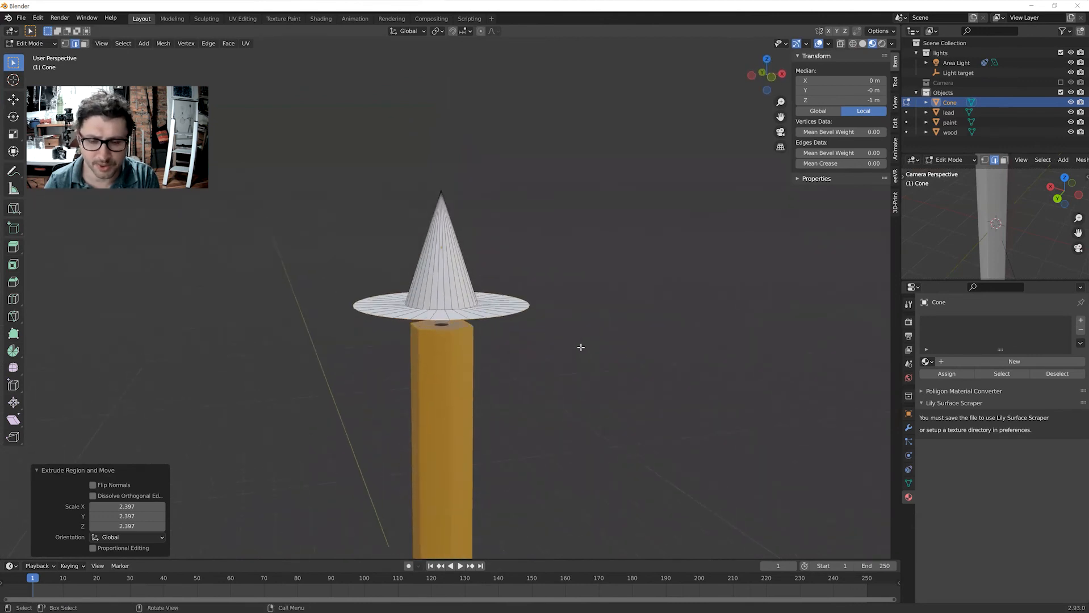
Extrude the brim's outer edge loop about 3.99 m up along Z around the cone, and turn on X-ray.
{"action": "key", "text": "g"}
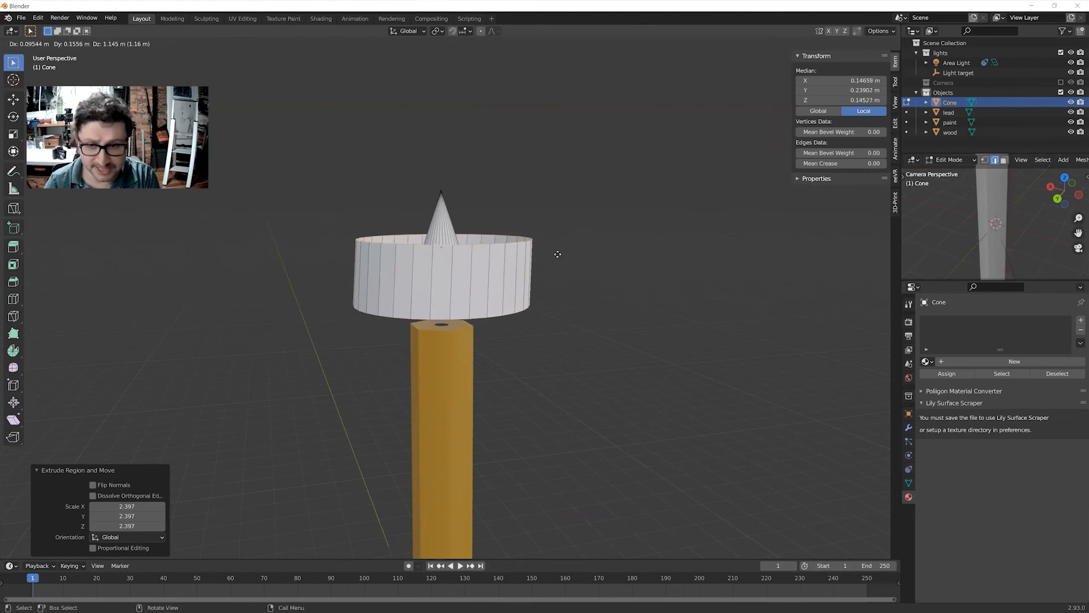
{"action": "key", "text": "z"}
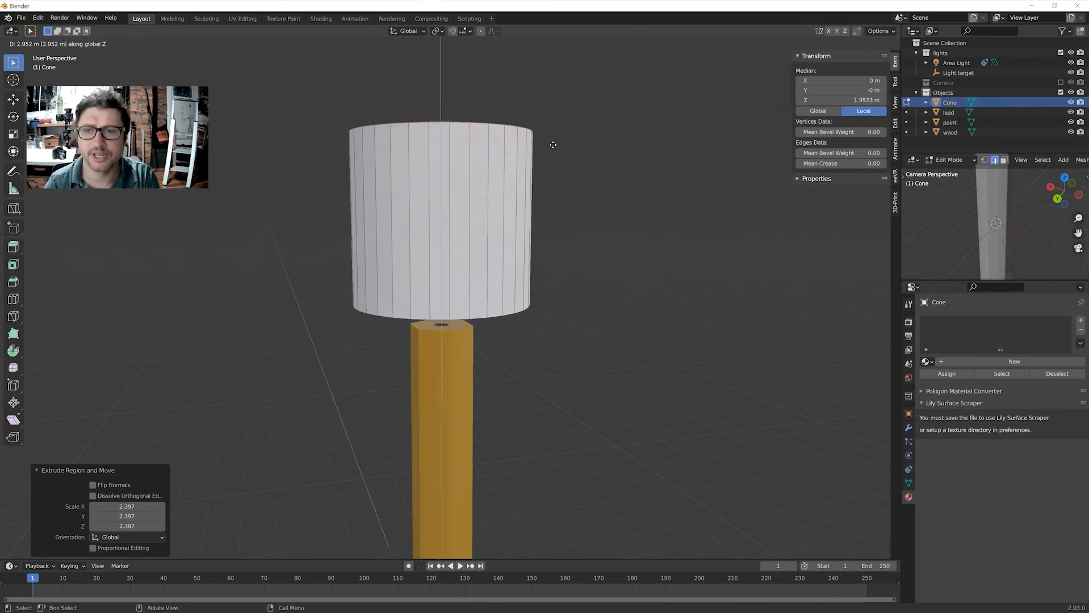
{"action": "left_click", "coordinate": [556, 85]}
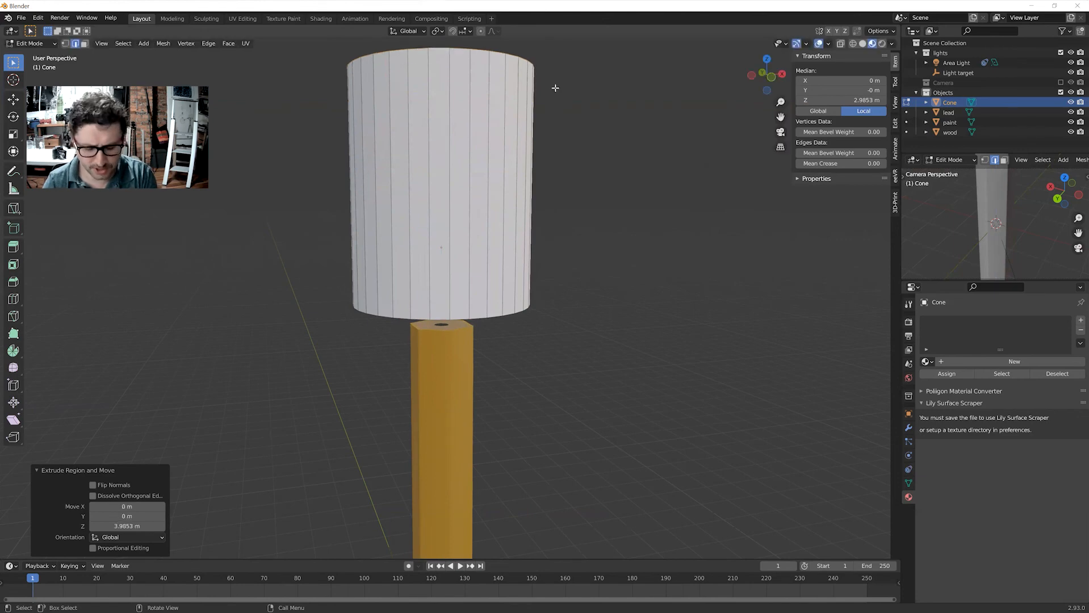
{"action": "key", "text": "alt+z"}
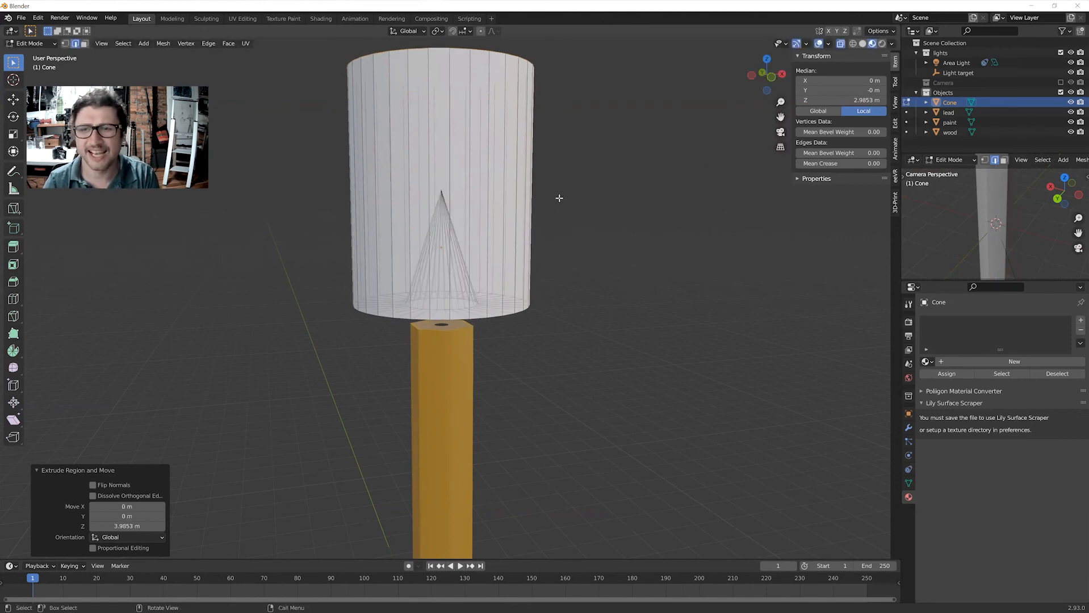
Raise the upper rim of the outer wall by about 2.95 m along Z.
{"action": "scroll", "coordinate": [560, 198], "scroll_direction": "down", "scroll_amount": 2}
{"action": "scroll", "coordinate": [547, 199], "scroll_direction": "down", "scroll_amount": 4}
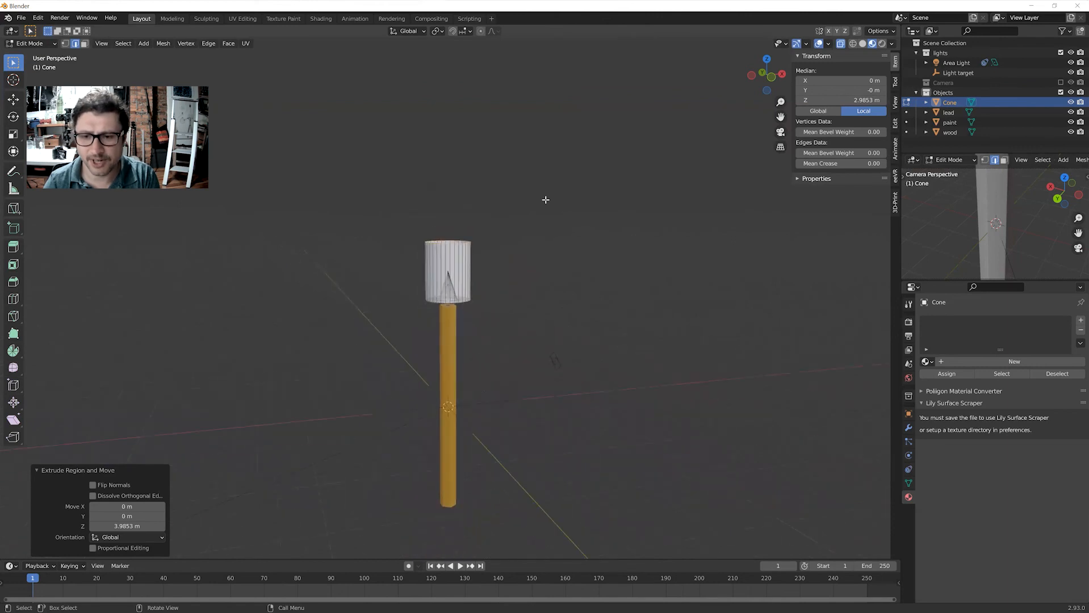
{"action": "scroll", "coordinate": [542, 204], "scroll_direction": "up", "scroll_amount": 1}
{"action": "mouse_move", "coordinate": [541, 205]}
{"action": "middle_mouse_down"}
{"action": "mouse_move", "coordinate": [530, 224]}
{"action": "mouse_move", "coordinate": [545, 201]}
{"action": "mouse_move", "coordinate": [497, 200]}
{"action": "mouse_move", "coordinate": [525, 231]}
{"action": "mouse_move", "coordinate": [531, 219]}
{"action": "middle_mouse_up"}
{"action": "scroll", "coordinate": [531, 208], "scroll_direction": "up", "scroll_amount": 2}
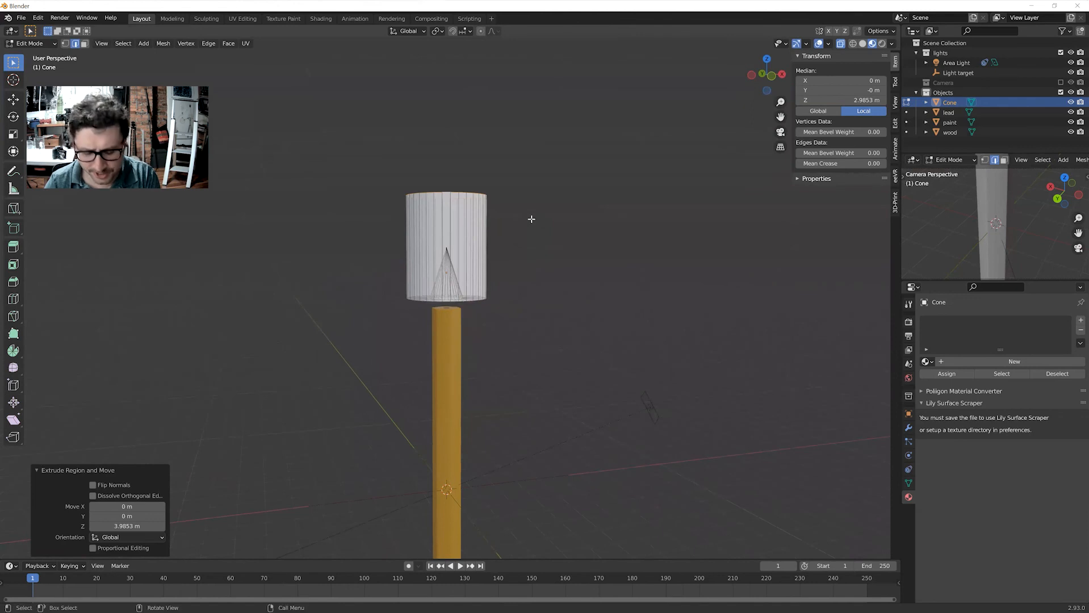
{"action": "key", "text": "g"}
{"action": "key", "text": "z"}
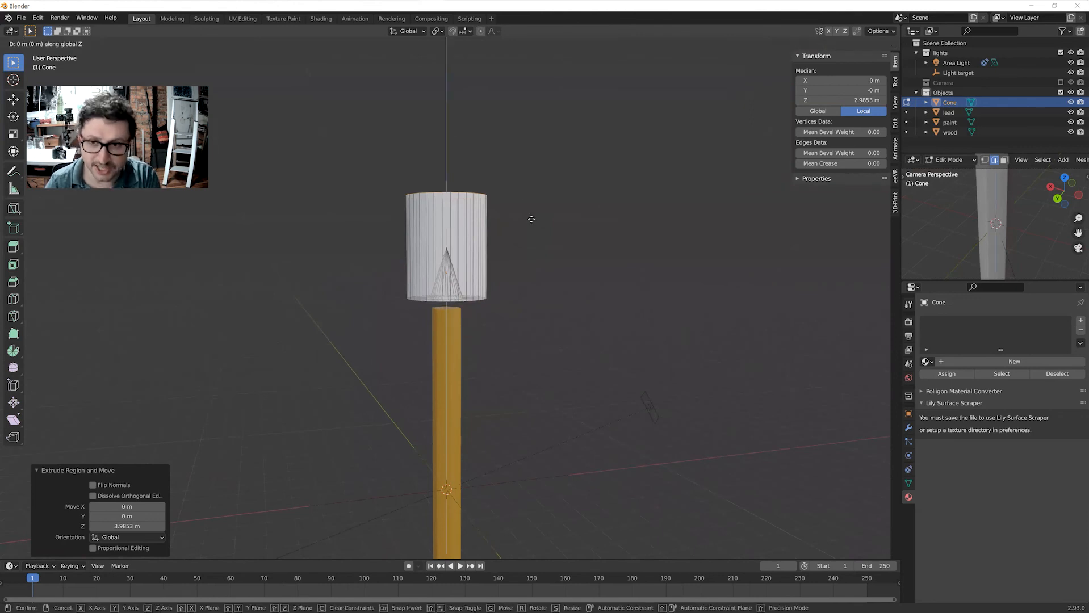
{"action": "left_click", "coordinate": [532, 138]}
{"action": "middle_click_drag", "start_coordinate": [530, 160], "coordinate": [478, 185]}
{"action": "scroll", "coordinate": [505, 400], "scroll_direction": "down", "scroll_amount": 2}
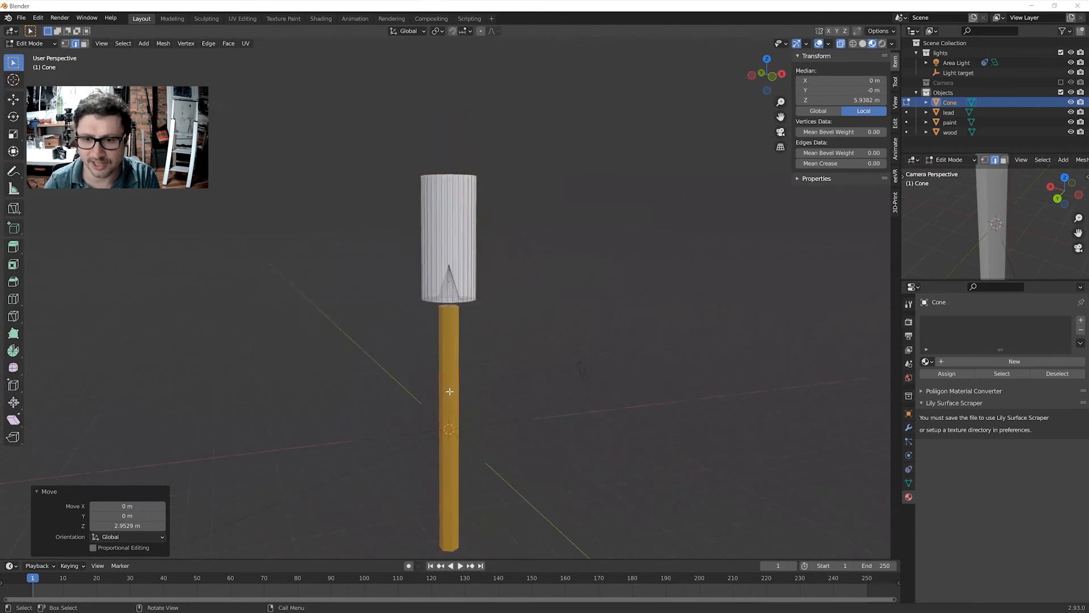
Deselect the cutter's upper rim and turn on the Face Orientation overlay.
{"action": "scroll", "coordinate": [504, 324], "scroll_direction": "up", "scroll_amount": 2}
{"action": "middle_click_drag", "start_coordinate": [540, 235], "coordinate": [522, 260], "text": "shift"}
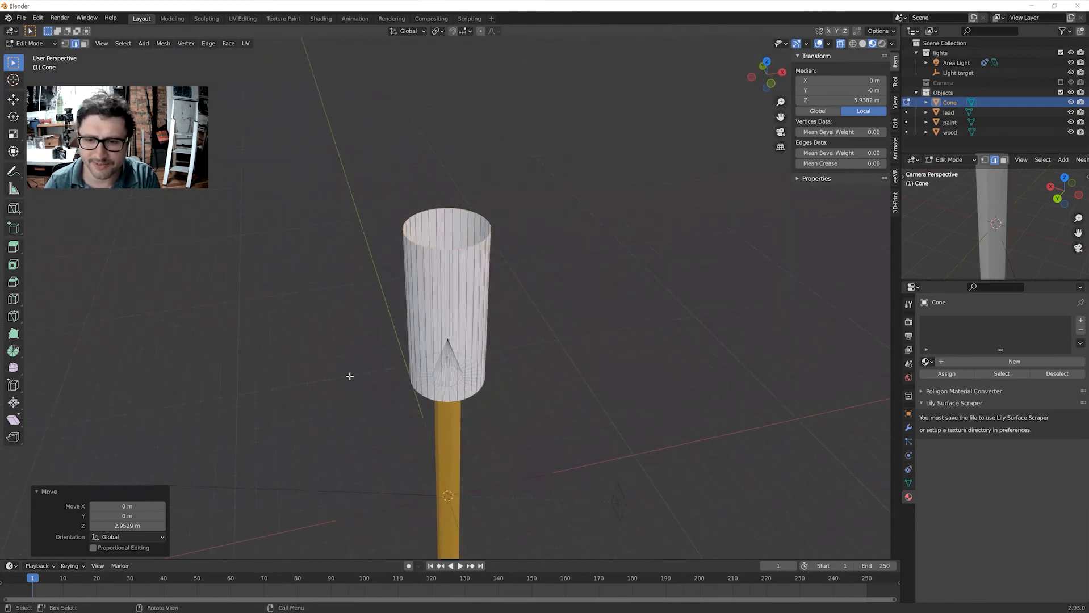
{"action": "left_click", "coordinate": [509, 236]}
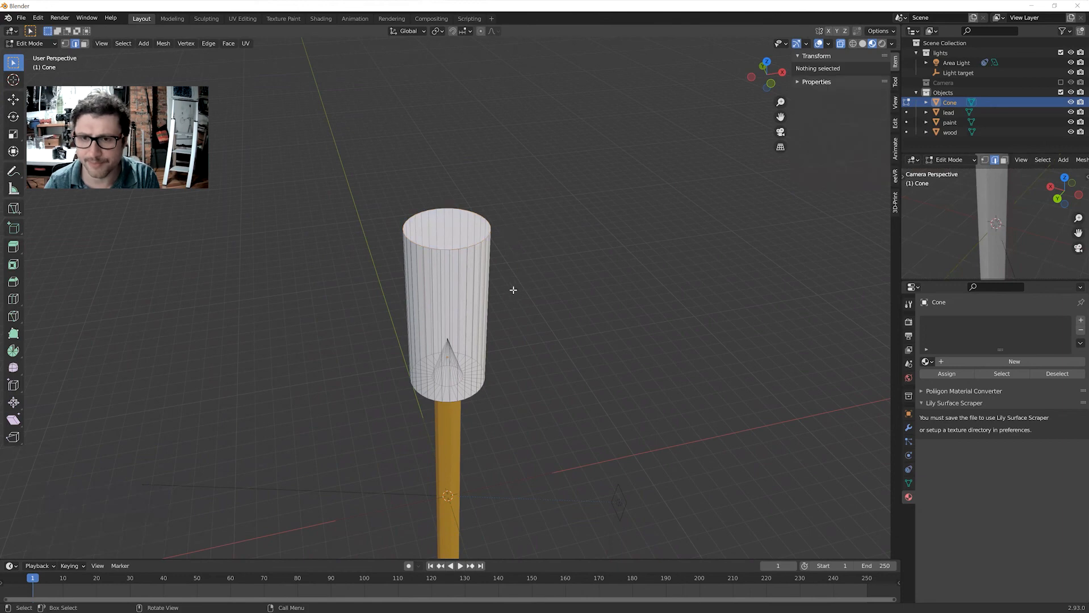
{"action": "middle_click_drag", "start_coordinate": [511, 289], "coordinate": [499, 239]}
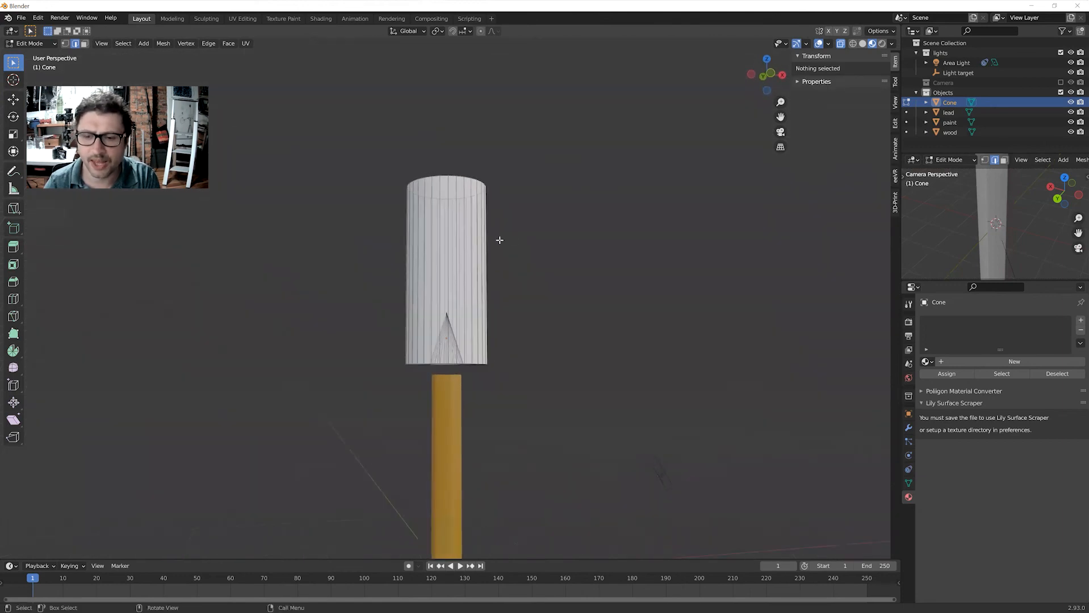
{"action": "scroll", "coordinate": [511, 257], "scroll_direction": "up", "scroll_amount": 4}
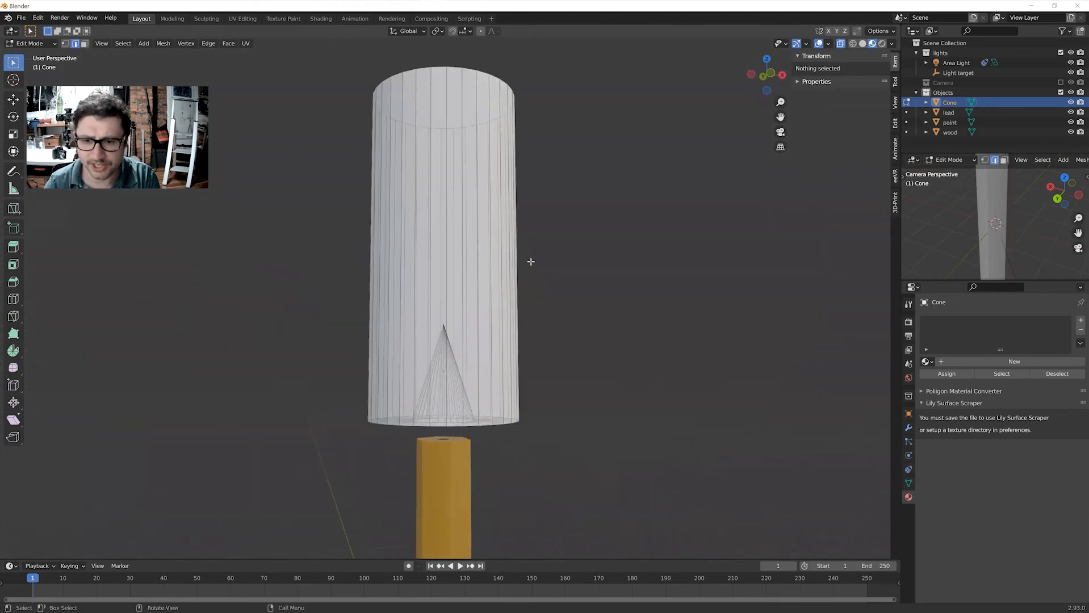
{"action": "middle_click_drag", "start_coordinate": [608, 271], "coordinate": [504, 280]}
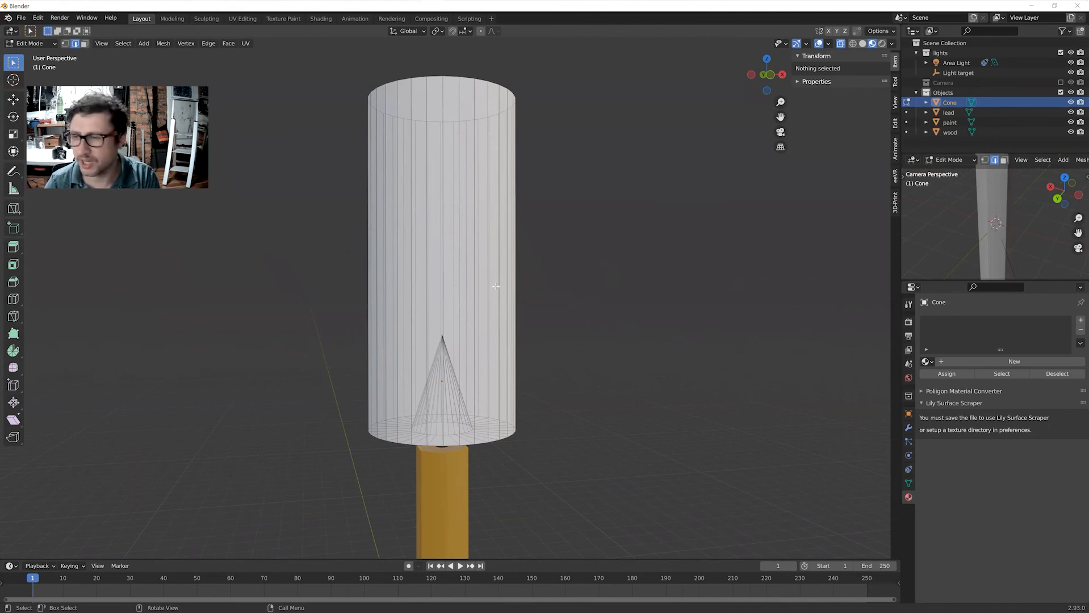
{"action": "left_click", "coordinate": [830, 43]}
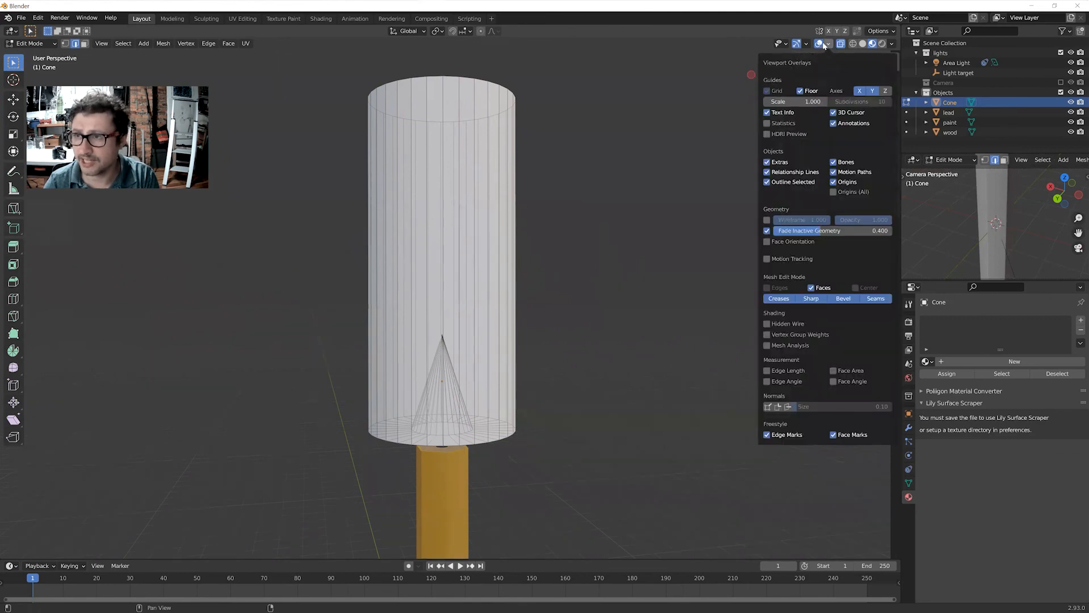
{"action": "left_click", "coordinate": [827, 45]}
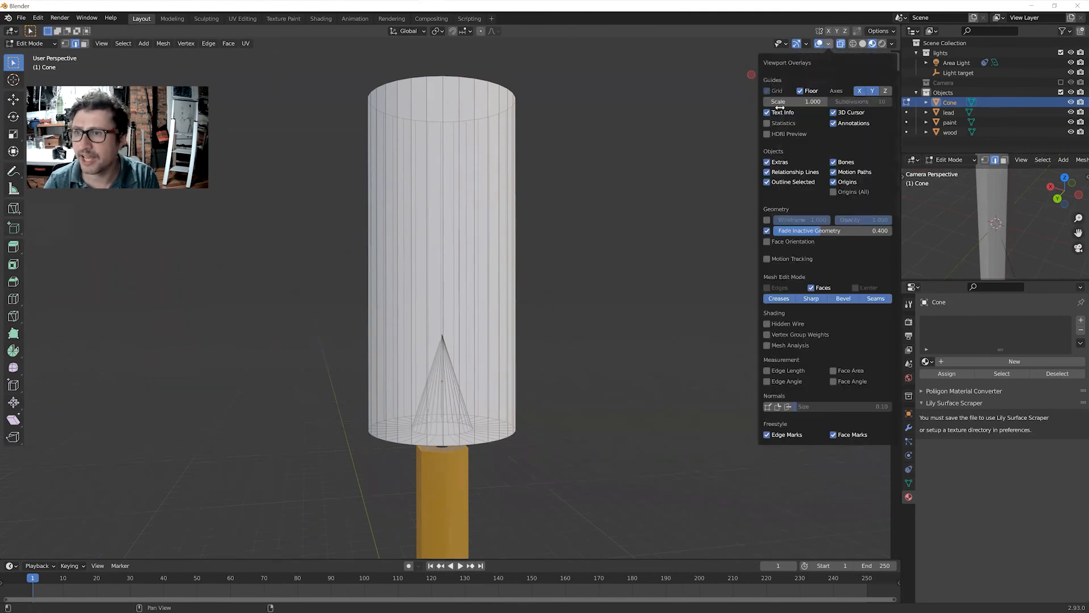
{"action": "left_click", "coordinate": [767, 242]}
{"action": "mouse_move", "coordinate": [632, 231]}
{"action": "middle_mouse_down"}
{"action": "mouse_move", "coordinate": [658, 227]}
{"action": "mouse_move", "coordinate": [683, 265]}
{"action": "mouse_move", "coordinate": [586, 251]}
{"action": "mouse_move", "coordinate": [562, 282]}
{"action": "mouse_move", "coordinate": [551, 336]}
{"action": "mouse_move", "coordinate": [594, 180]}
{"action": "mouse_move", "coordinate": [605, 207]}
{"action": "mouse_move", "coordinate": [661, 220]}
{"action": "mouse_move", "coordinate": [603, 222]}
{"action": "mouse_move", "coordinate": [577, 253]}
{"action": "mouse_move", "coordinate": [531, 214]}
{"action": "mouse_move", "coordinate": [539, 275]}
{"action": "mouse_move", "coordinate": [487, 310]}
{"action": "mouse_move", "coordinate": [510, 292]}
{"action": "middle_mouse_up"}
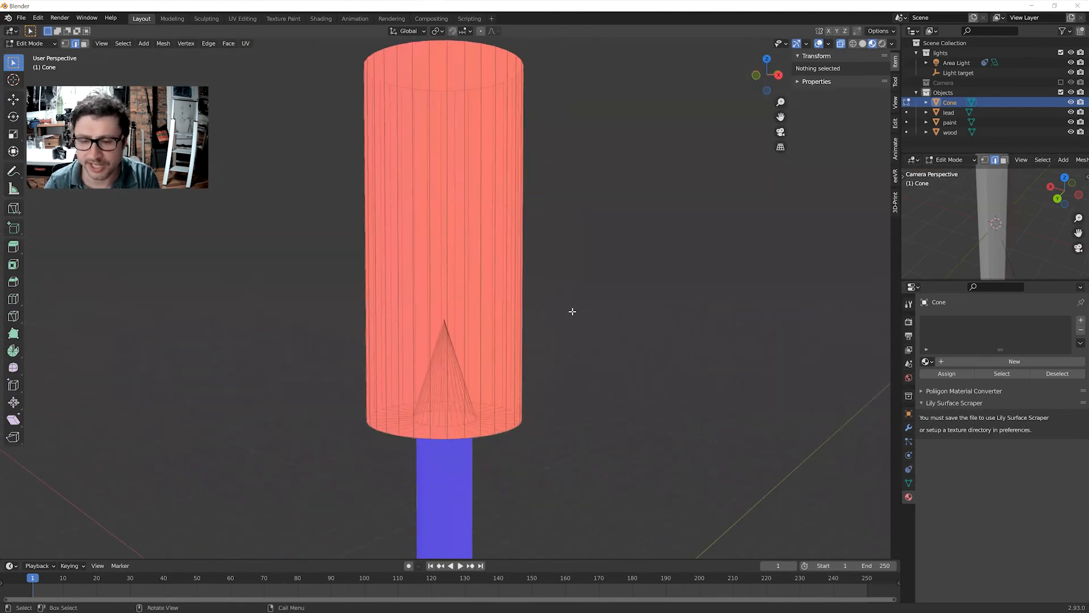
Flip the normals of the cutter's entire mesh and turn off X-ray.
{"action": "middle_click_drag", "start_coordinate": [571, 309], "coordinate": [505, 290]}
{"action": "scroll", "coordinate": [540, 299], "scroll_direction": "down", "scroll_amount": 3}
{"action": "scroll", "coordinate": [503, 293], "scroll_direction": "up", "scroll_amount": 3}
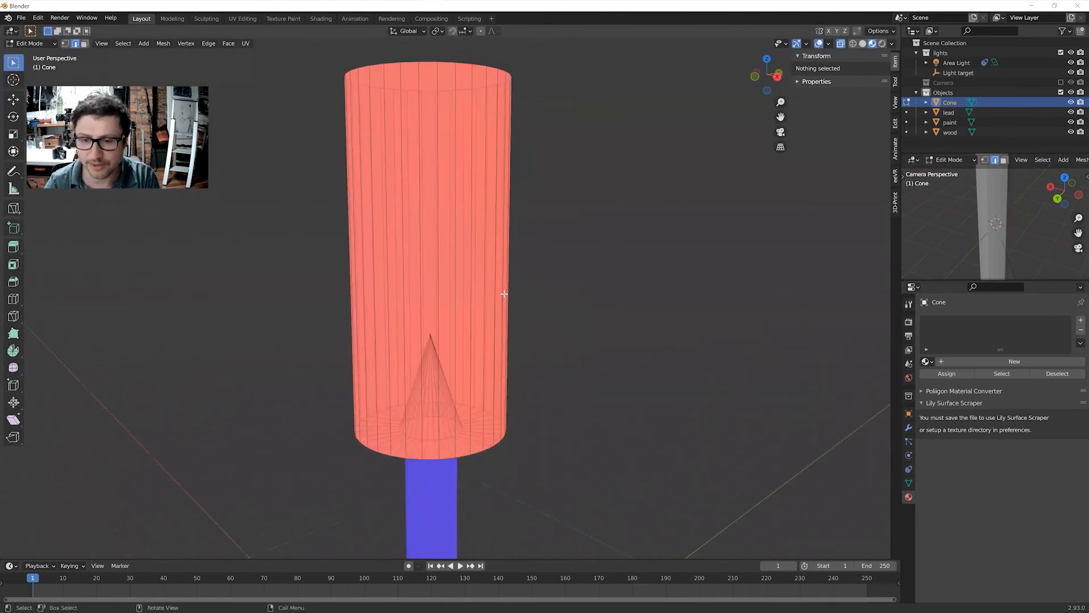
{"action": "scroll", "coordinate": [510, 311], "scroll_direction": "down", "scroll_amount": 2}
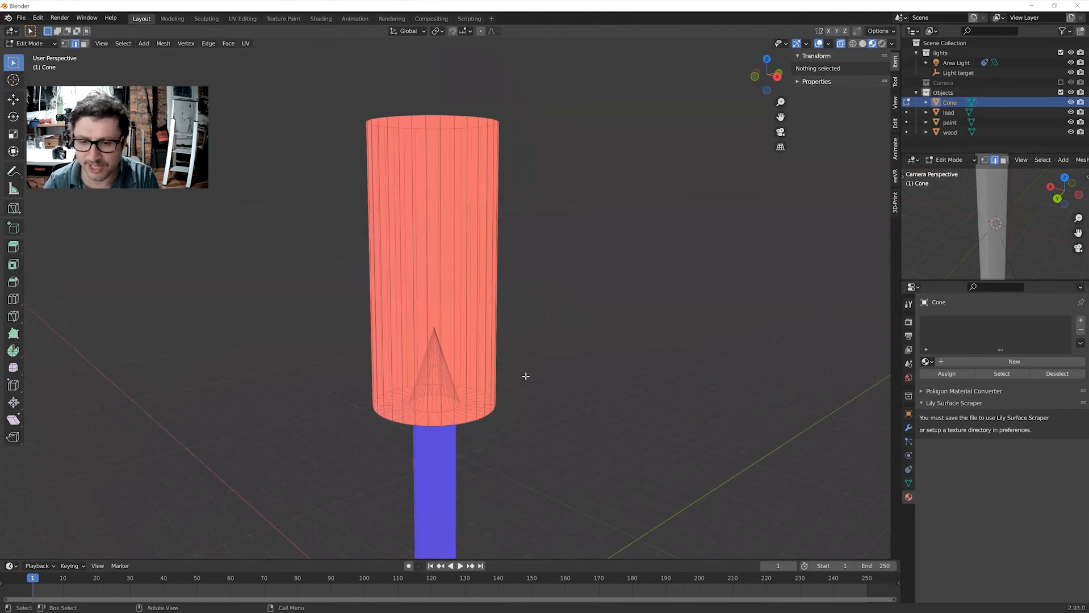
{"action": "middle_click_drag", "start_coordinate": [526, 376], "coordinate": [541, 292]}
{"action": "key", "text": "a"}
{"action": "key", "text": "F3"}
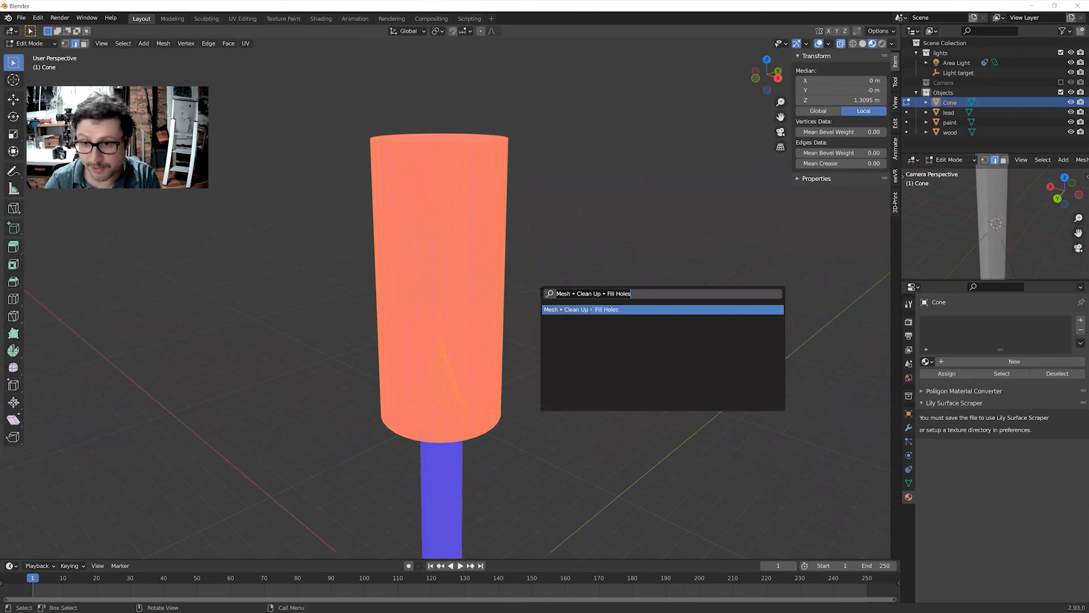
{"action": "type", "text": "flip"}
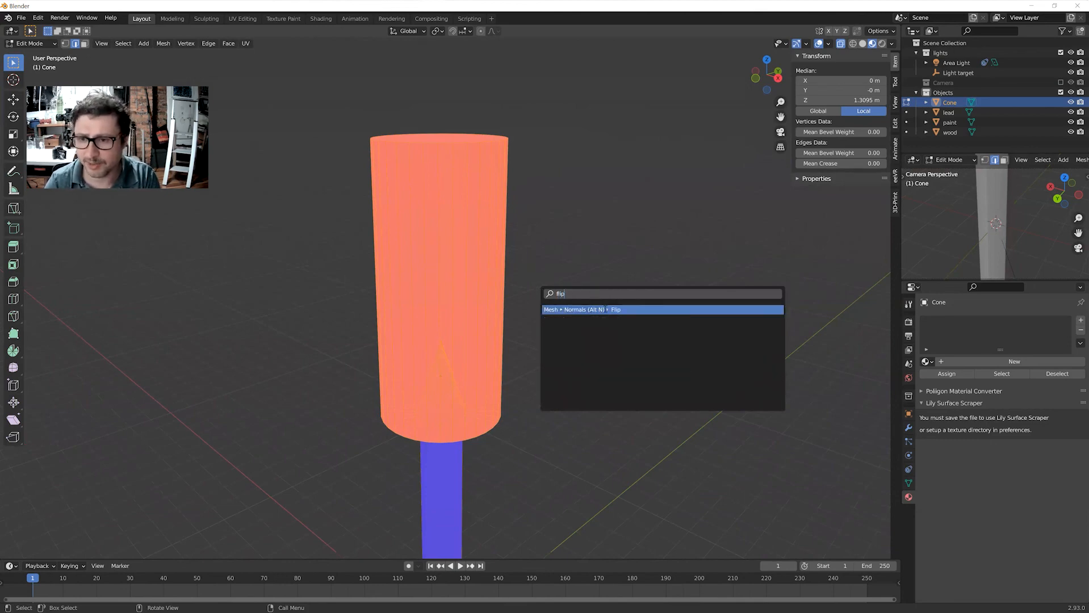
{"action": "left_click", "coordinate": [600, 309]}
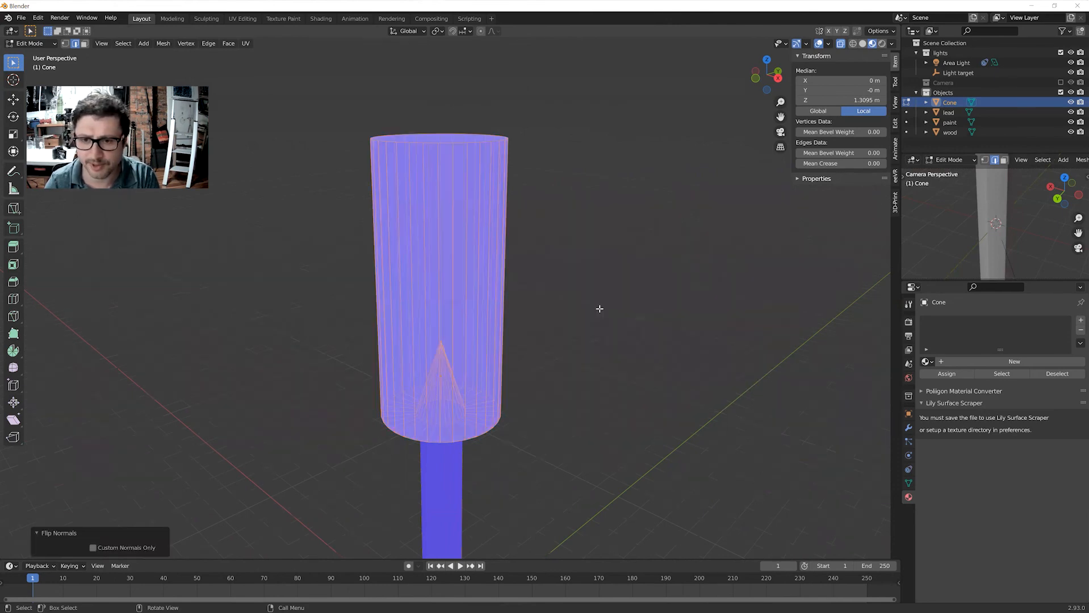
{"action": "middle_click_drag", "start_coordinate": [571, 326], "coordinate": [573, 243]}
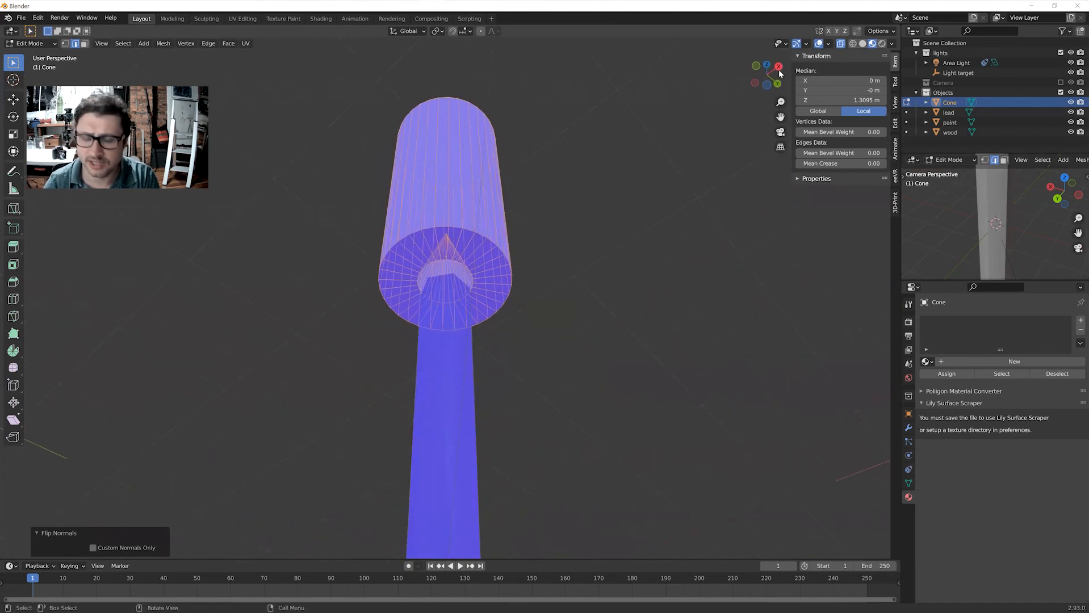
{"action": "key", "text": "alt+z"}
{"action": "middle_click_drag", "start_coordinate": [676, 209], "coordinate": [671, 246]}
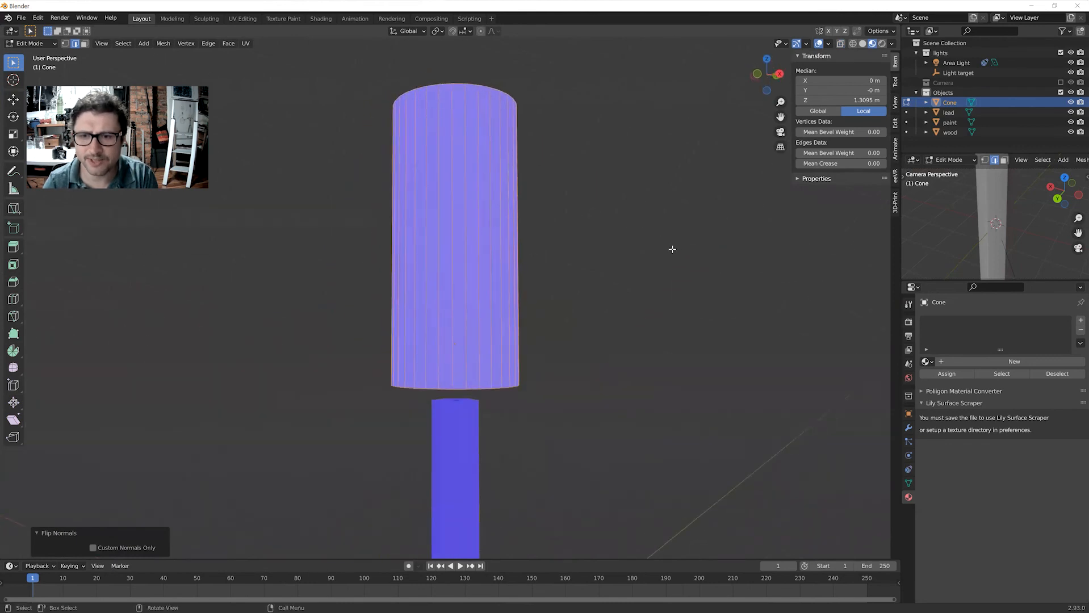
Flip the normal of a single face on the cutter's outer wall, using face select mode.
{"action": "left_click", "coordinate": [486, 278]}
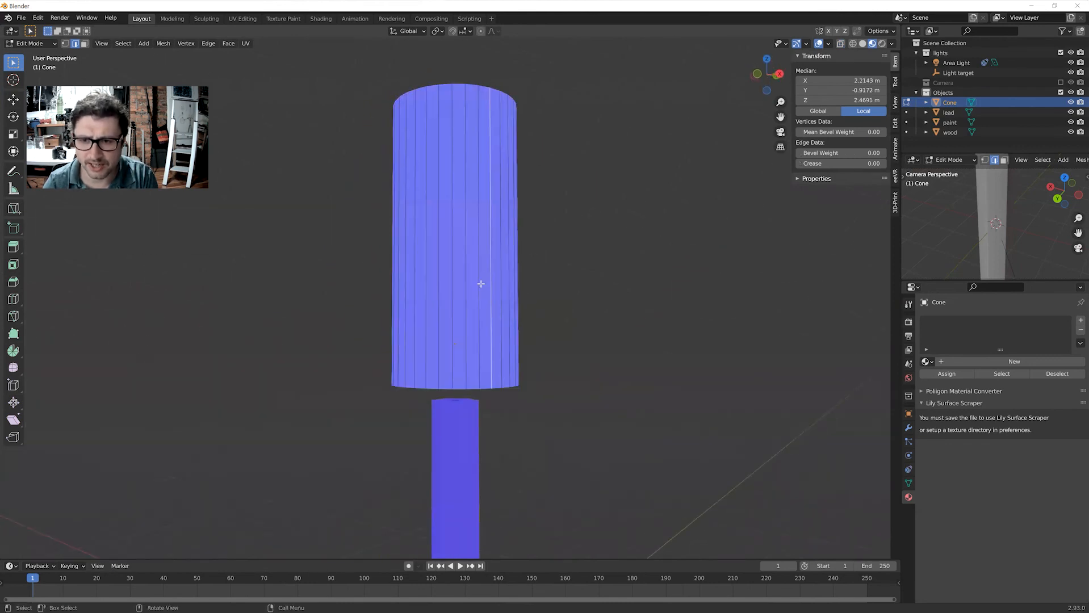
{"action": "key", "text": "3"}
{"action": "left_click", "coordinate": [481, 284]}
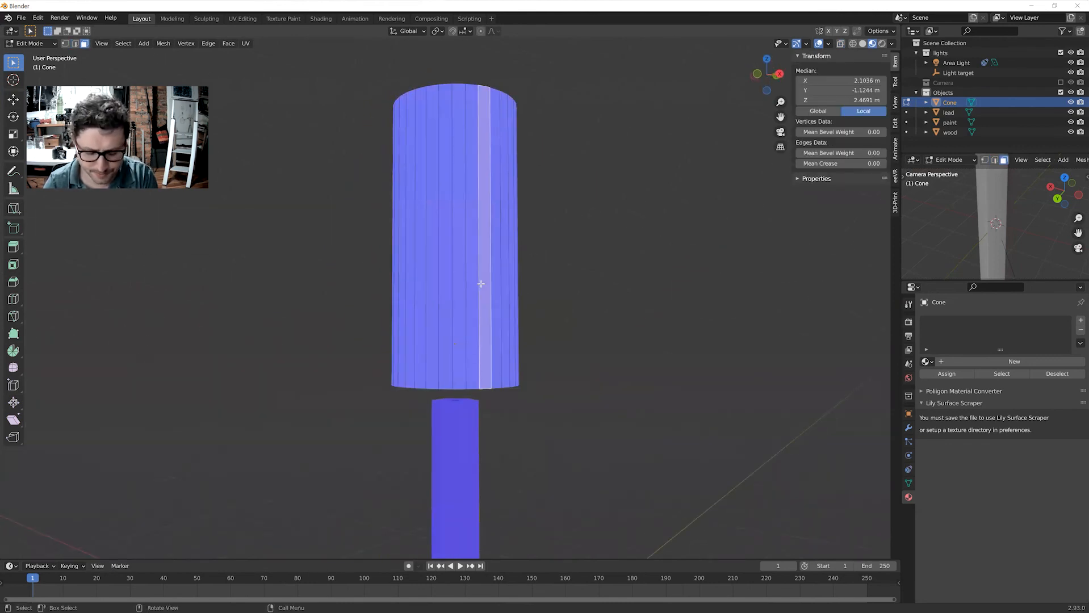
{"action": "key", "text": "alt+n"}
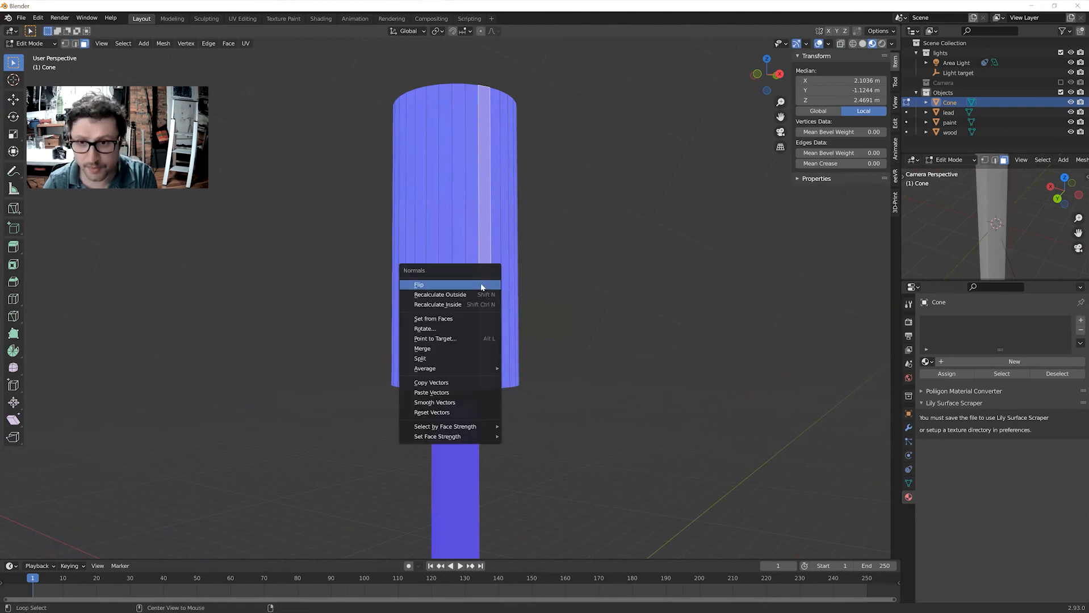
{"action": "left_click", "coordinate": [481, 286]}
{"action": "middle_click_drag", "start_coordinate": [539, 294], "coordinate": [414, 266]}
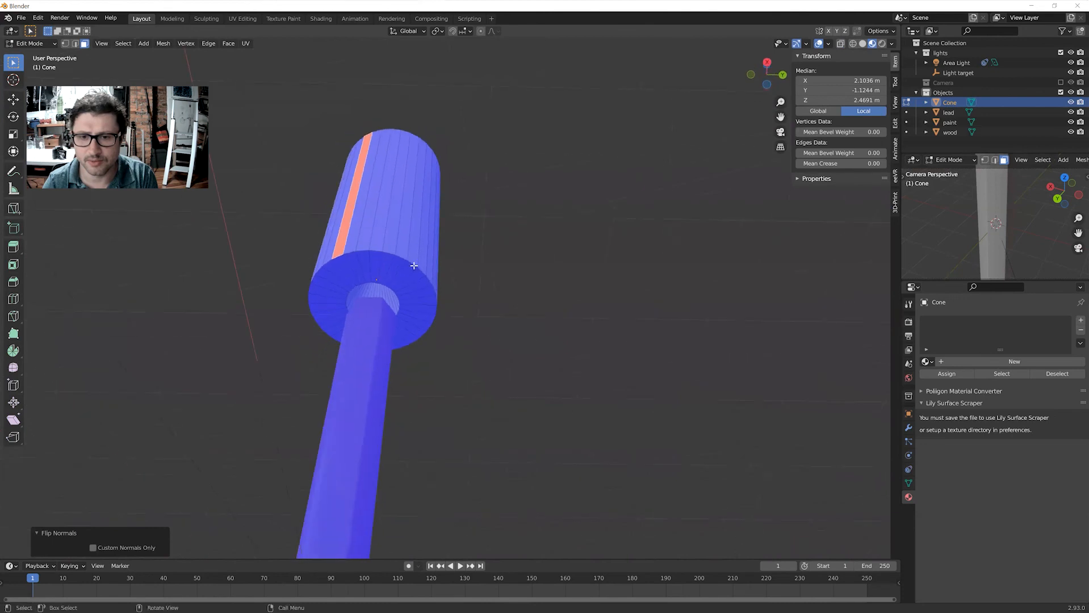
Flip the normal of one face on the inner cone surface, then clear the selection.
{"action": "left_click", "coordinate": [392, 296], "text": "alt"}
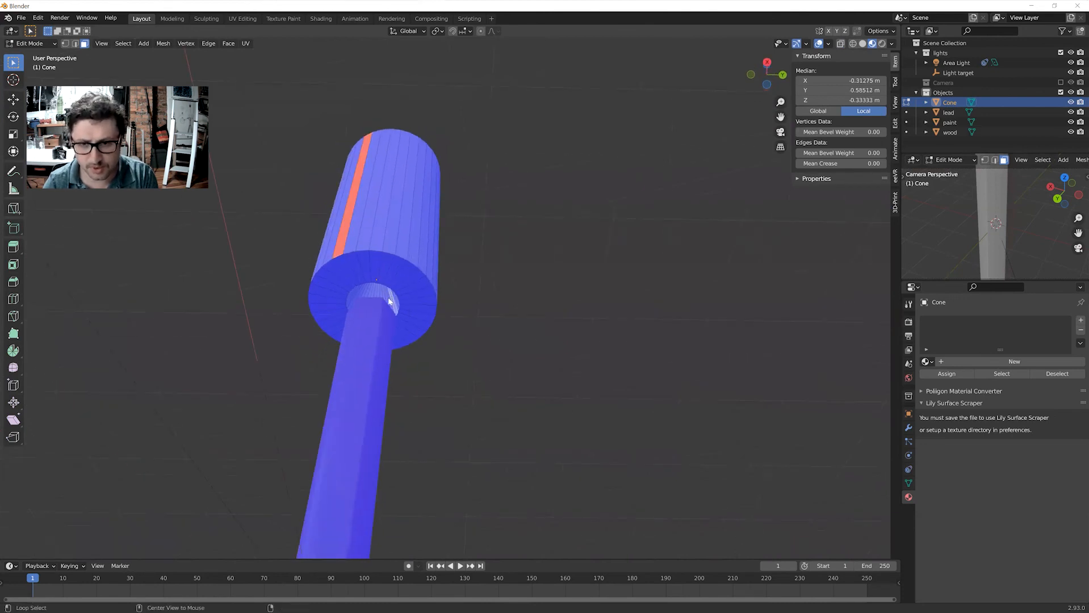
{"action": "key", "text": "alt+n"}
{"action": "left_click", "coordinate": [390, 296]}
{"action": "middle_click_drag", "start_coordinate": [491, 297], "coordinate": [565, 267]}
{"action": "left_click", "coordinate": [513, 309]}
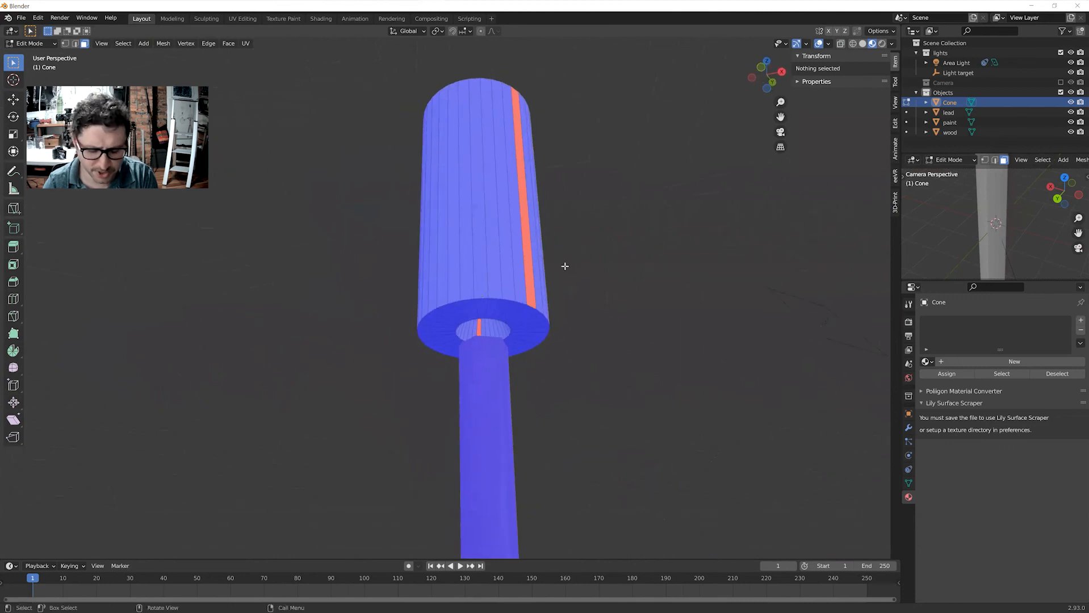
Select the entire cutter mesh, recalculate its normals outside, and clear the selection.
{"action": "key", "text": "a"}
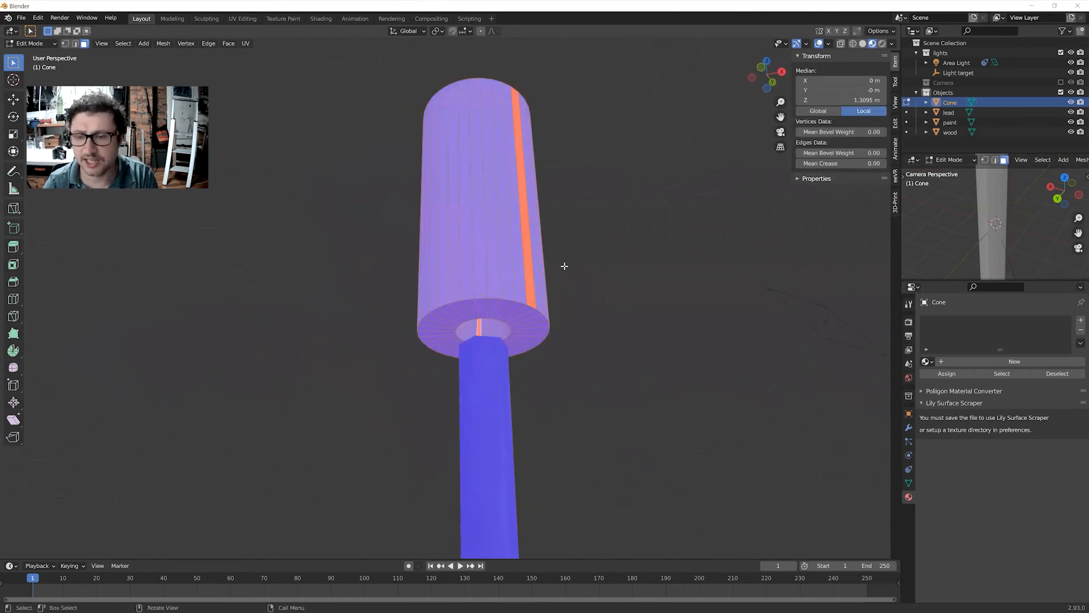
{"action": "key", "text": "F3"}
{"action": "type", "text": "re"}
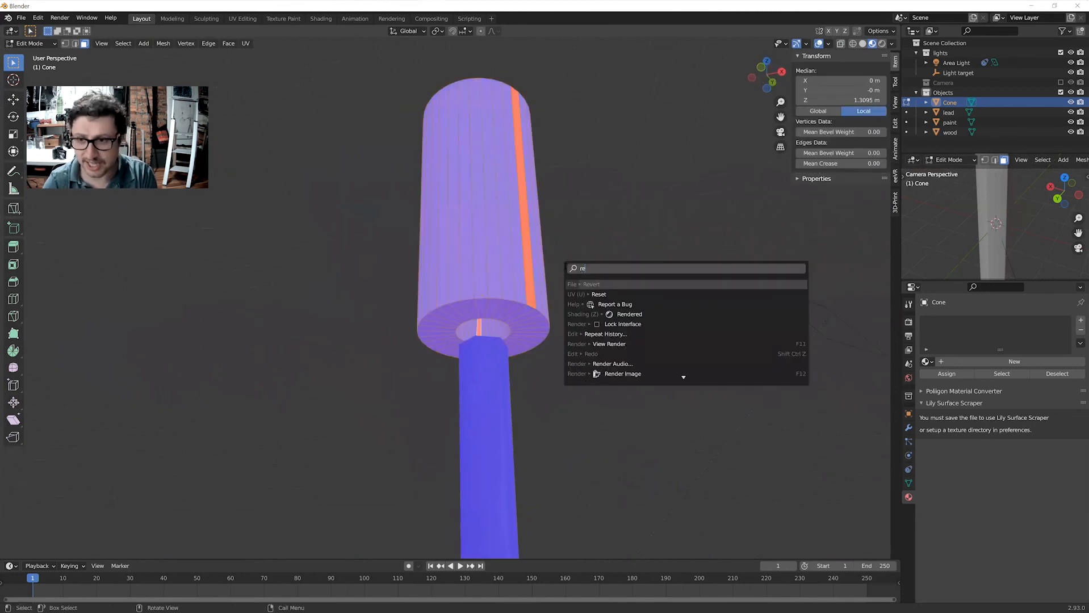
{"action": "type", "text": "cal"}
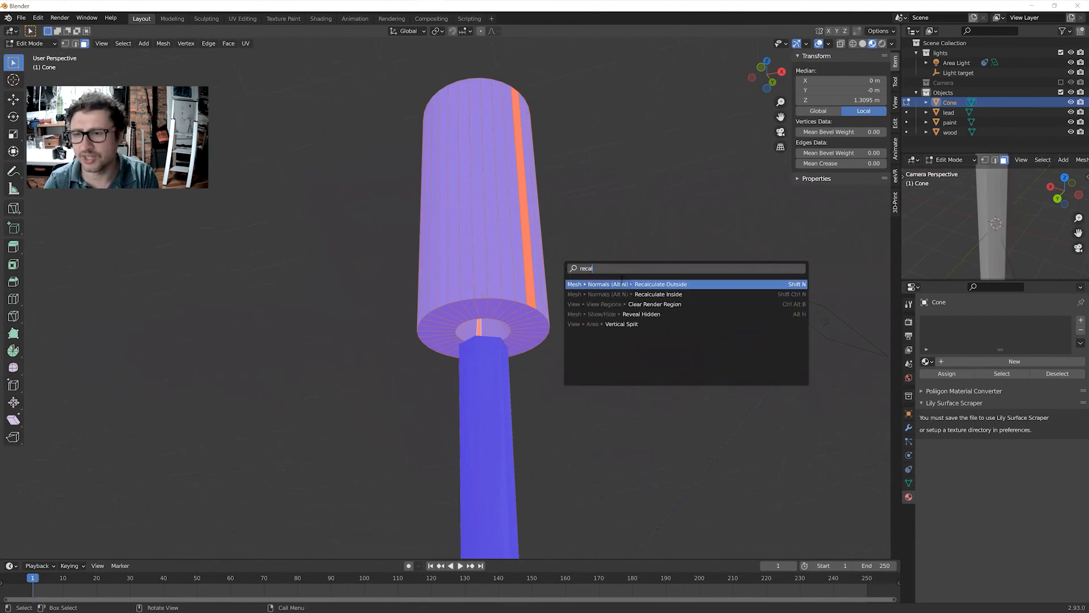
{"action": "key", "text": "Return"}
{"action": "middle_click_drag", "start_coordinate": [613, 282], "coordinate": [515, 316]}
{"action": "left_click", "coordinate": [544, 307]}
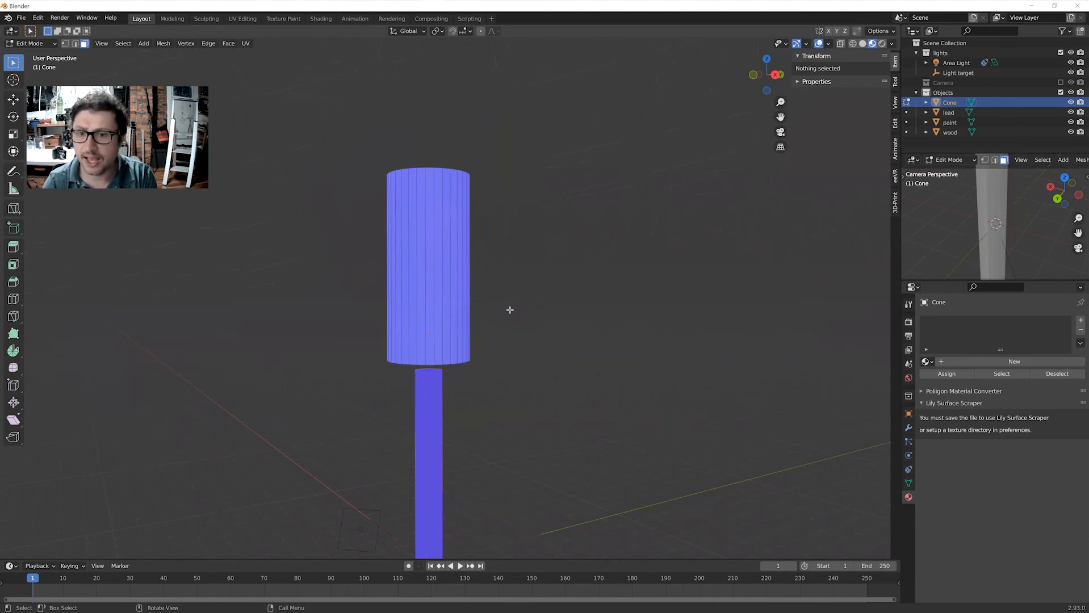
Return to Object Mode and apply All Transforms to the cutter object.
{"action": "key", "text": "Tab"}
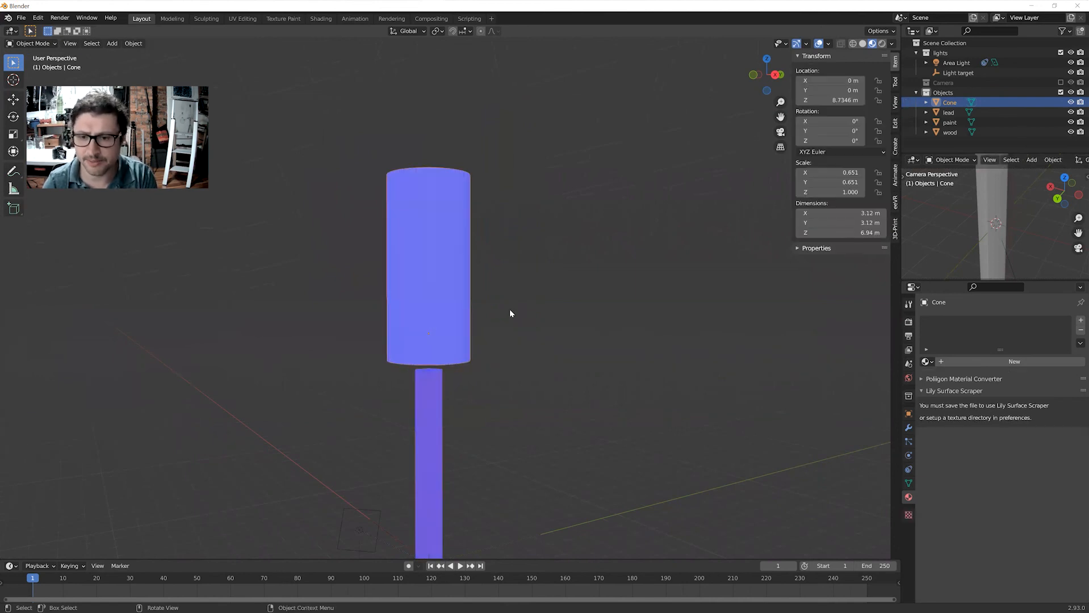
{"action": "mouse_move", "coordinate": [510, 313]}
{"action": "middle_mouse_down"}
{"action": "mouse_move", "coordinate": [537, 325]}
{"action": "mouse_move", "coordinate": [510, 321]}
{"action": "middle_mouse_up"}
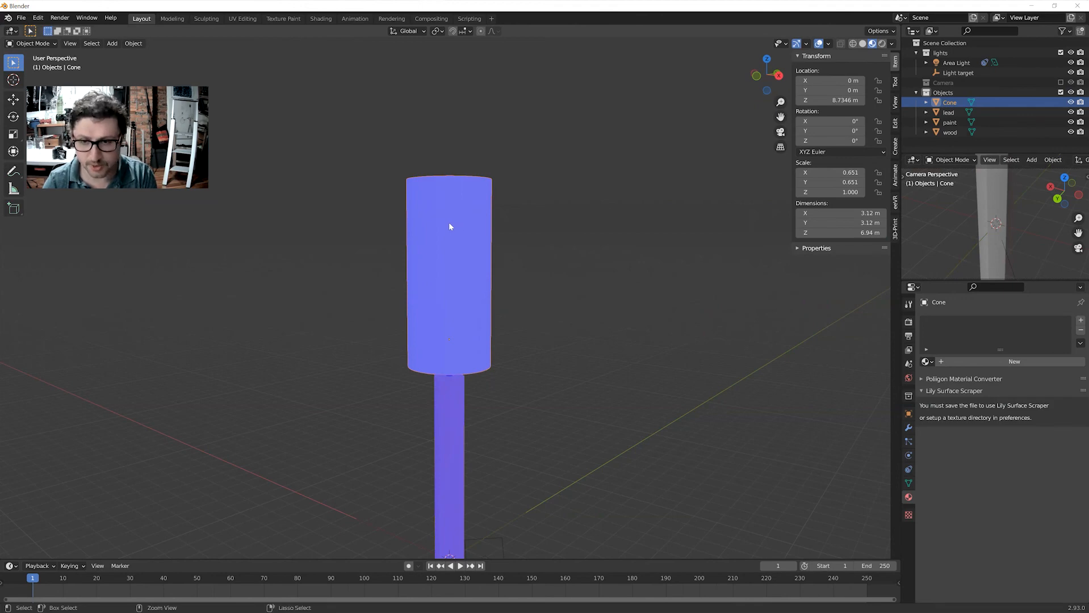
{"action": "key", "text": "ctrl+a"}
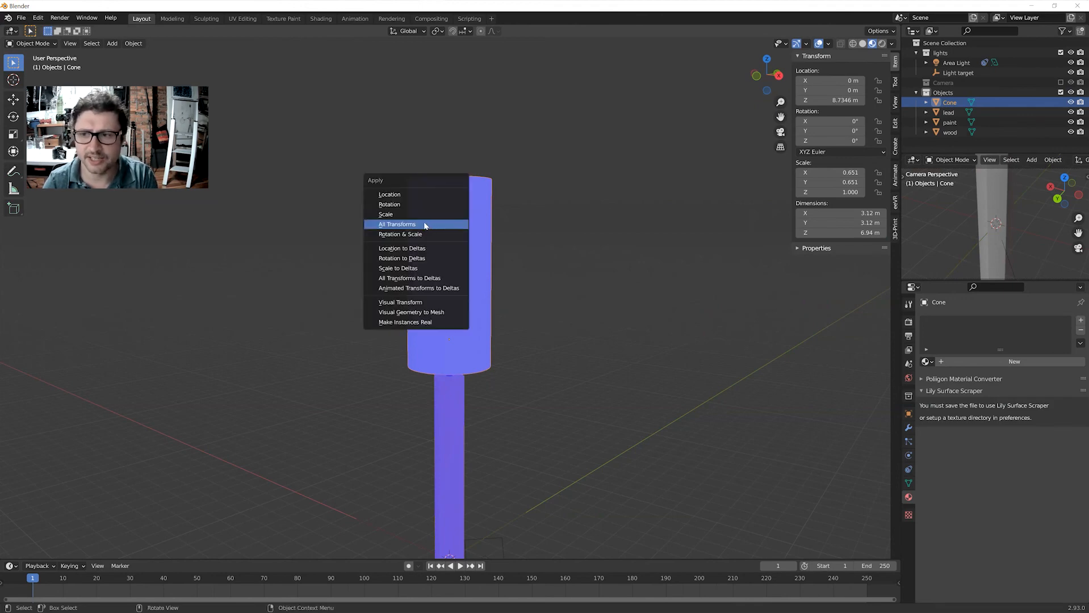
{"action": "left_click", "coordinate": [424, 225]}
{"action": "middle_click_drag", "start_coordinate": [475, 274], "coordinate": [438, 236]}
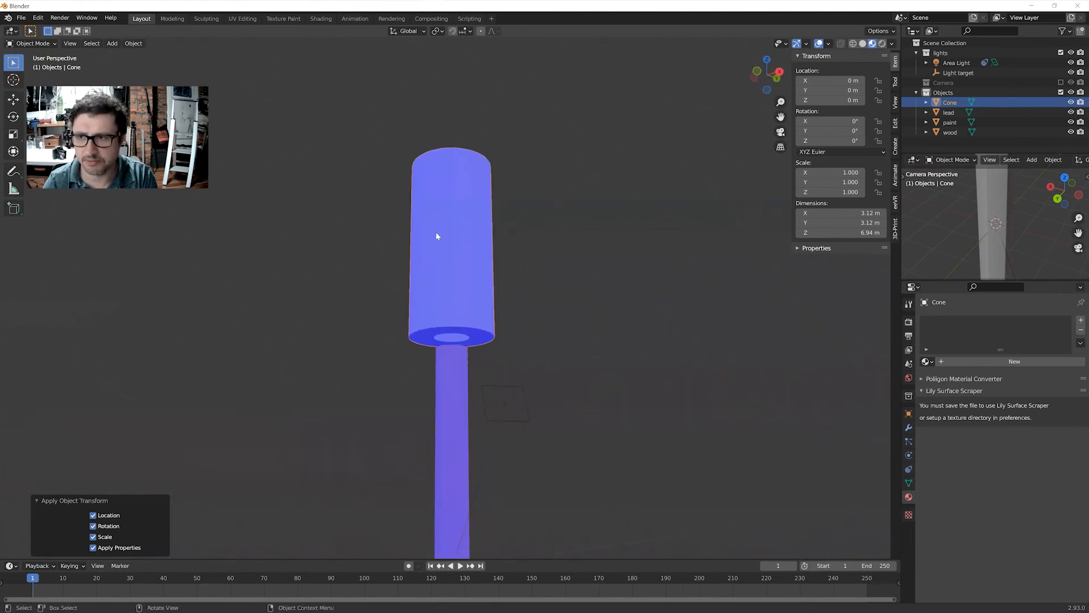
{"action": "middle_click_drag", "start_coordinate": [625, 204], "coordinate": [617, 224]}
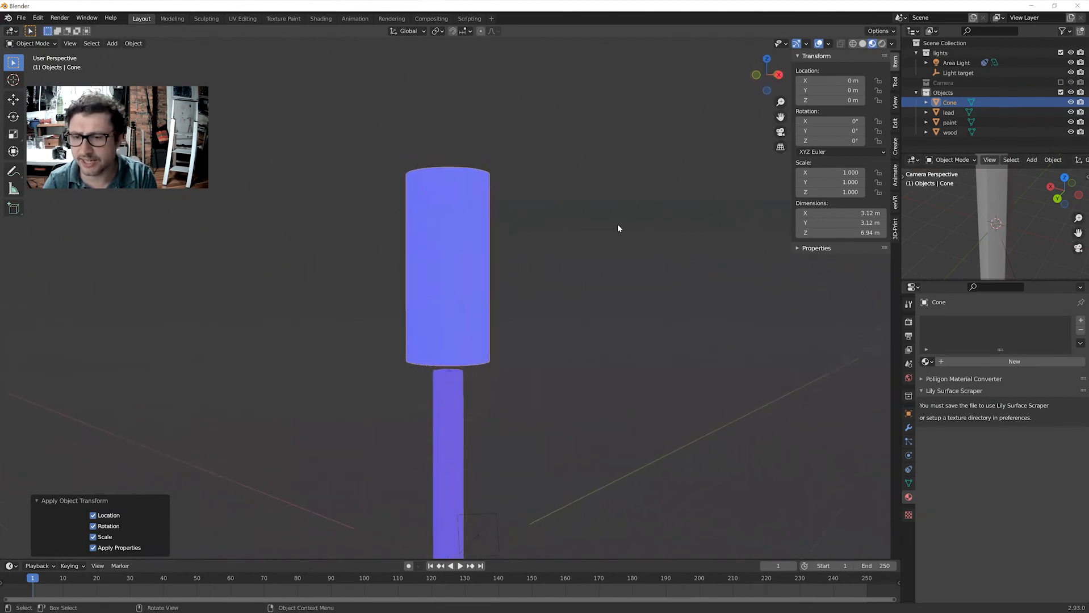
Turn off the Face Orientation overlay in the viewport.
{"action": "left_click", "coordinate": [827, 44]}
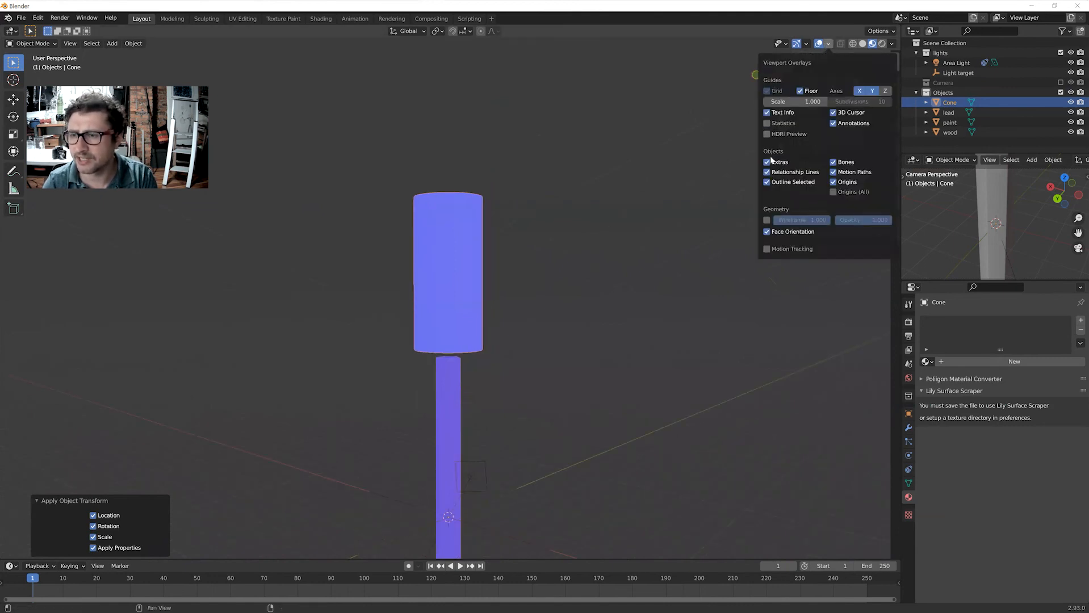
{"action": "left_click", "coordinate": [767, 232]}
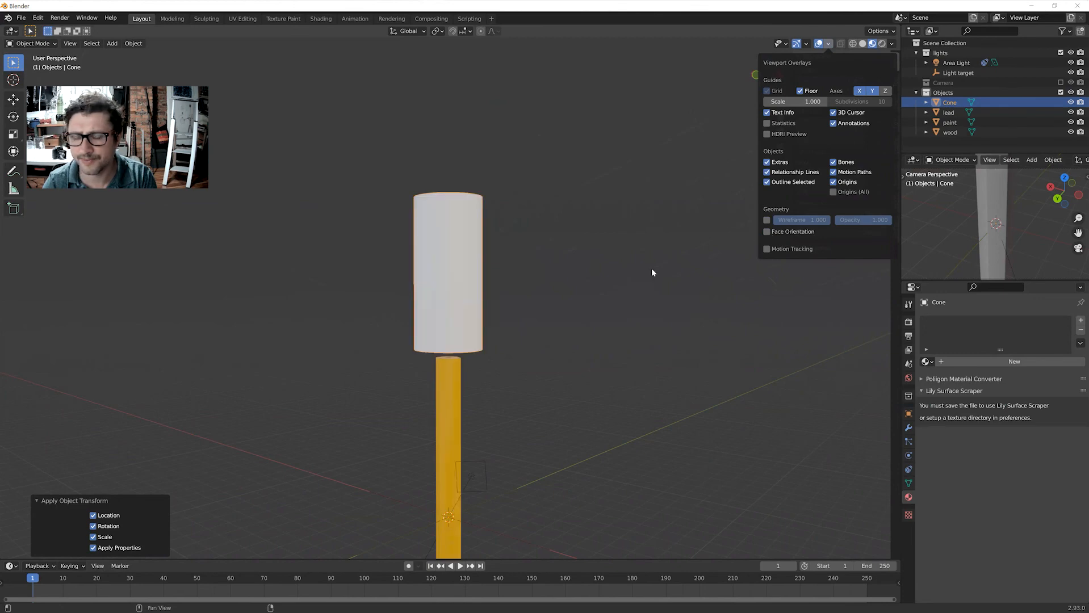
{"action": "middle_click_drag", "start_coordinate": [597, 291], "coordinate": [573, 234]}
{"action": "scroll", "coordinate": [594, 208], "scroll_direction": "up", "scroll_amount": 4}
{"action": "mouse_move", "coordinate": [538, 171]}
{"action": "middle_mouse_down"}
{"action": "mouse_move", "coordinate": [542, 187]}
{"action": "mouse_move", "coordinate": [539, 172]}
{"action": "middle_mouse_up"}
Select the cutter object above the pencil and rename it "sharpener".
{"action": "left_click", "coordinate": [527, 201]}
{"action": "left_click", "coordinate": [475, 181]}
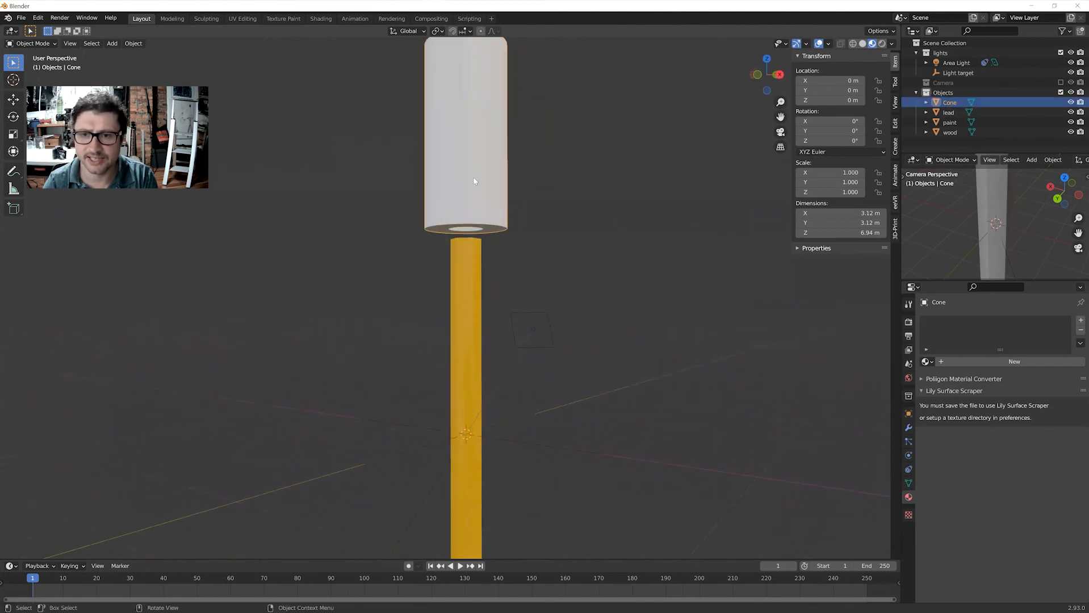
{"action": "middle_click_drag", "start_coordinate": [552, 226], "coordinate": [550, 231]}
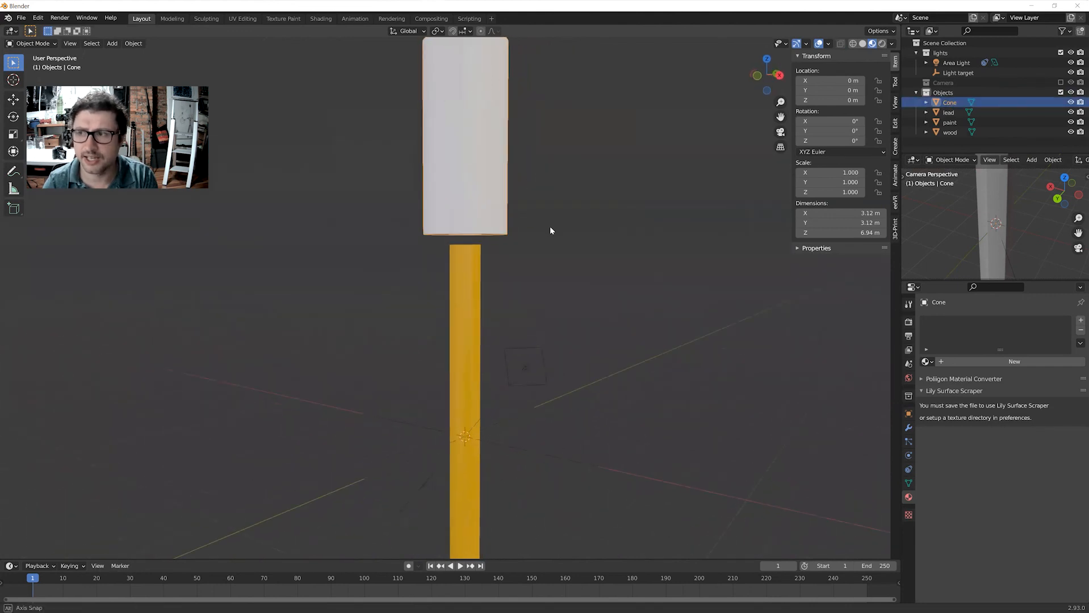
{"action": "double_click", "coordinate": [949, 102]}
{"action": "type", "text": "sharpener"}
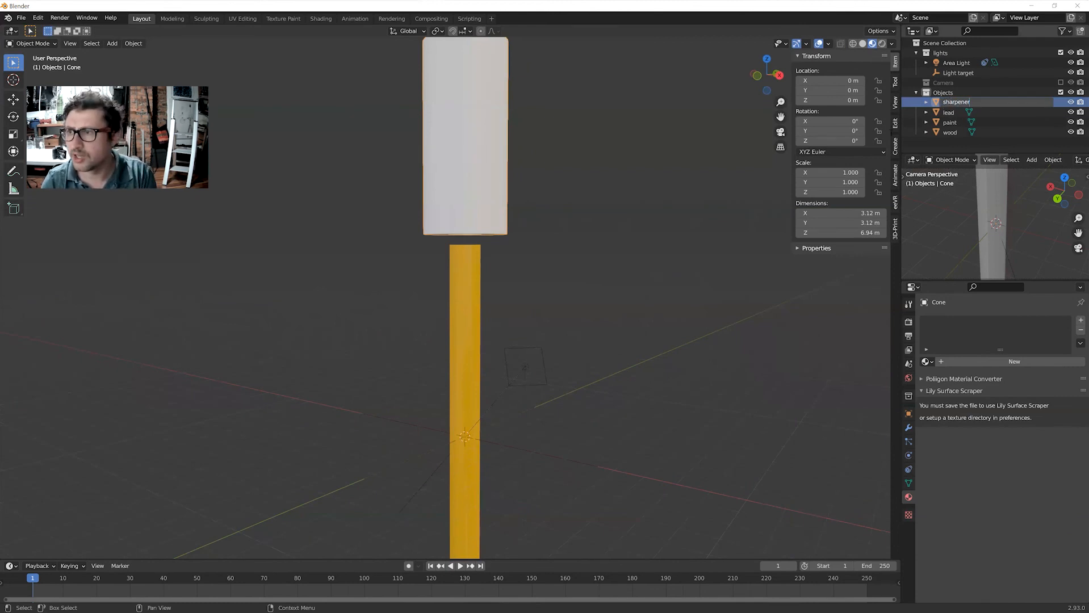
Finish naming the cutter "sharpener" and subtract it from the paint object with a Bool Tool Brush Difference.
{"action": "key", "text": "Return"}
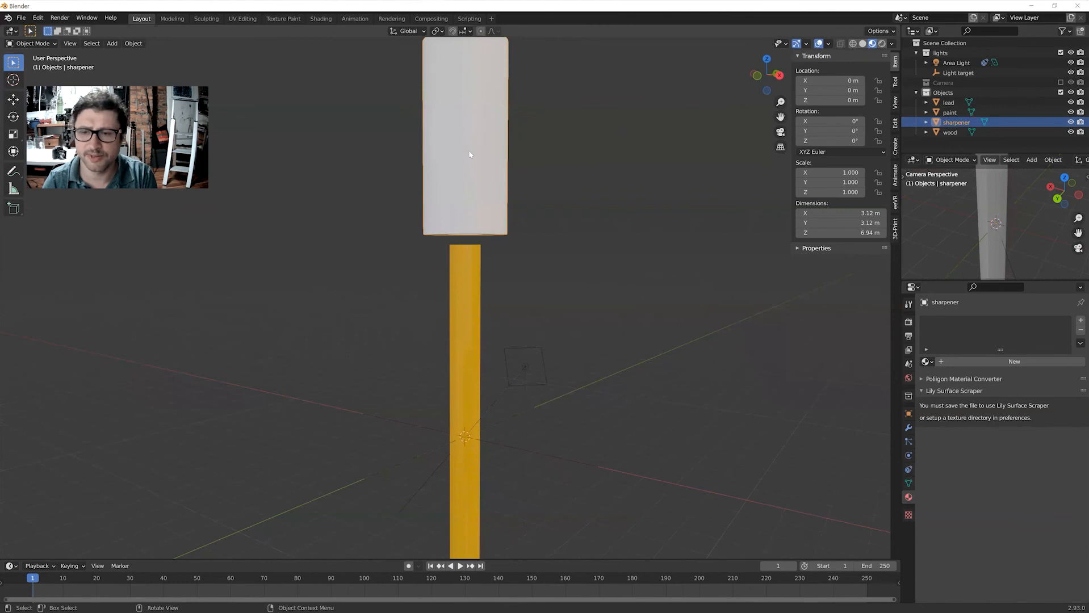
{"action": "middle_click_drag", "start_coordinate": [522, 257], "coordinate": [514, 271]}
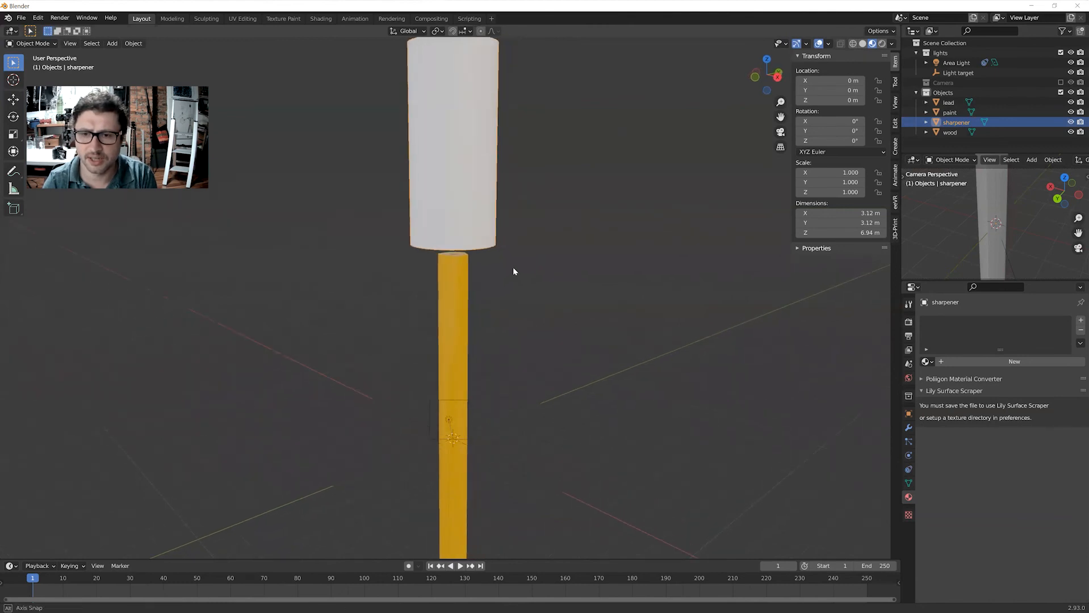
{"action": "left_click", "coordinate": [459, 264], "text": "shift"}
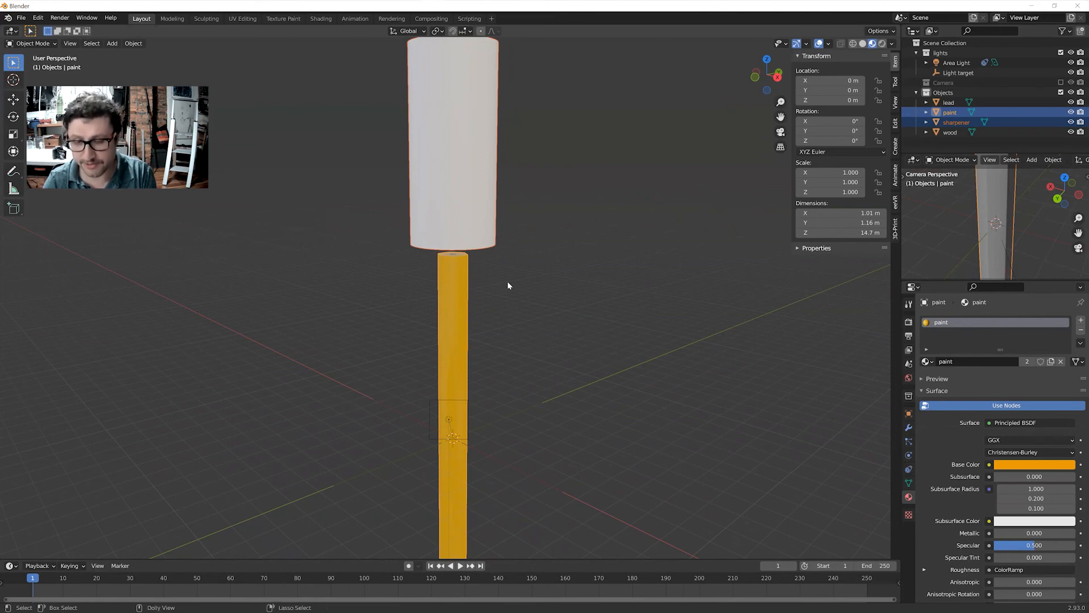
{"action": "key", "text": "ctrl+shift+b"}
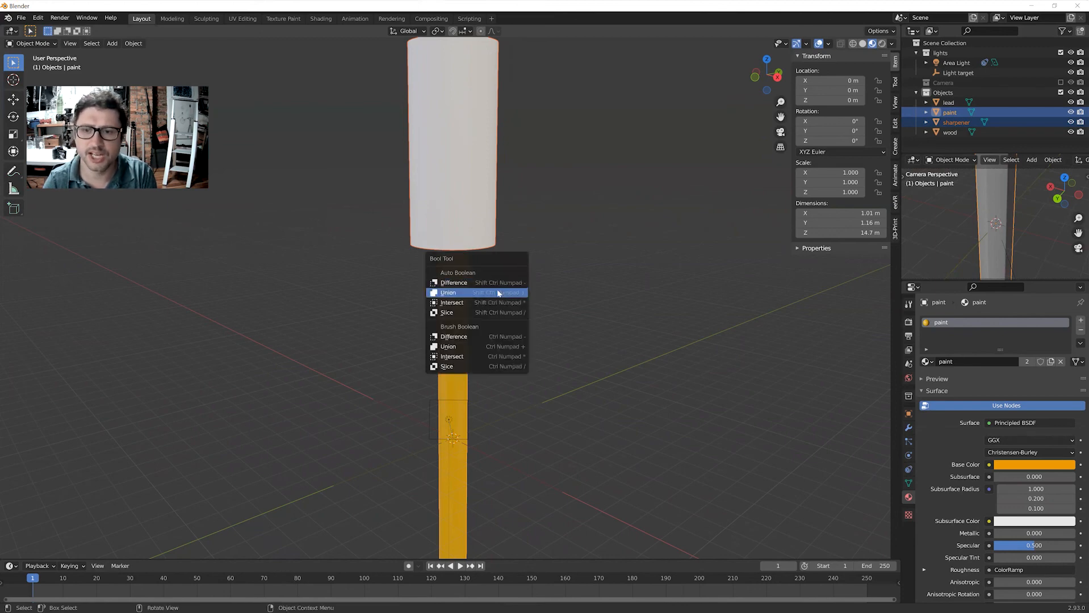
{"action": "left_click", "coordinate": [474, 338]}
{"action": "mouse_move", "coordinate": [509, 309]}
{"action": "middle_mouse_down"}
{"action": "mouse_move", "coordinate": [528, 306]}
{"action": "mouse_move", "coordinate": [530, 340]}
{"action": "mouse_move", "coordinate": [519, 340]}
{"action": "mouse_move", "coordinate": [517, 322]}
{"action": "mouse_move", "coordinate": [554, 333]}
{"action": "mouse_move", "coordinate": [548, 320]}
{"action": "middle_mouse_up"}
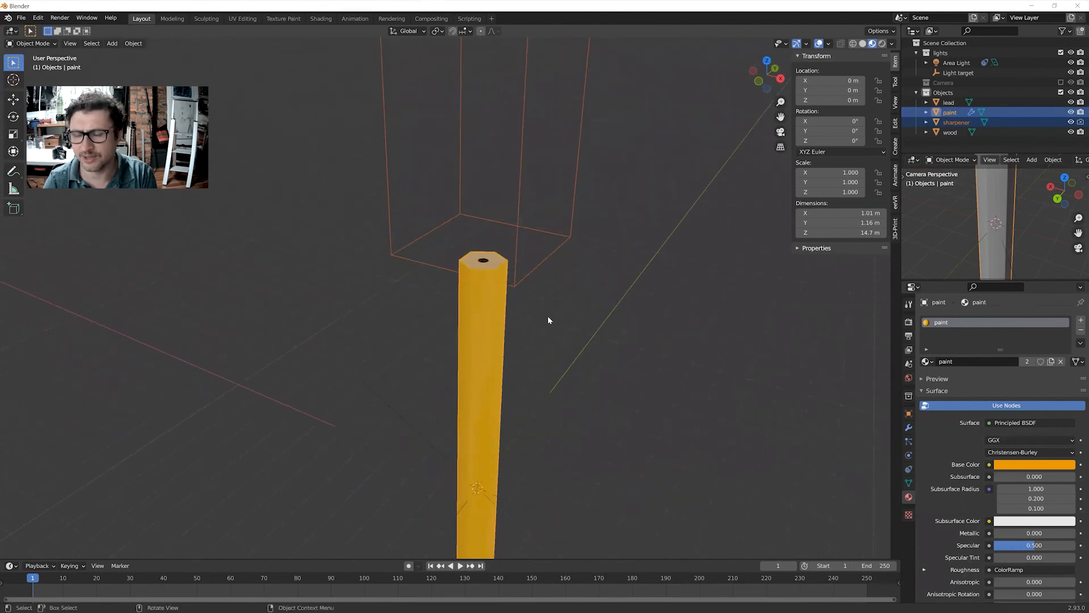
{"action": "scroll", "coordinate": [541, 300], "scroll_direction": "up", "scroll_amount": 2}
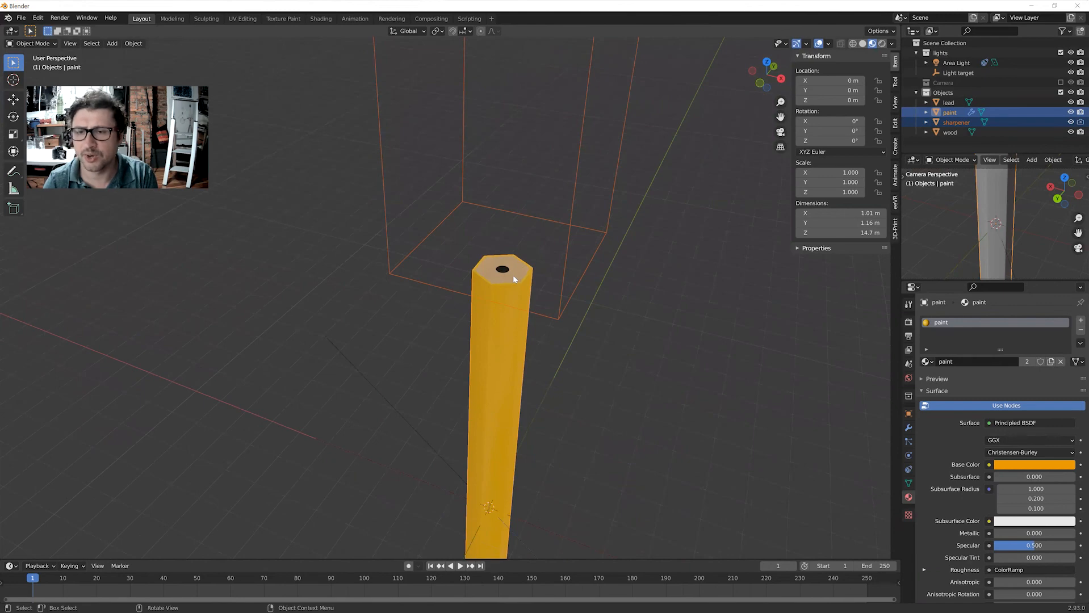
Compare the modifier stacks of the wood and paint objects.
{"action": "left_click", "coordinate": [513, 275]}
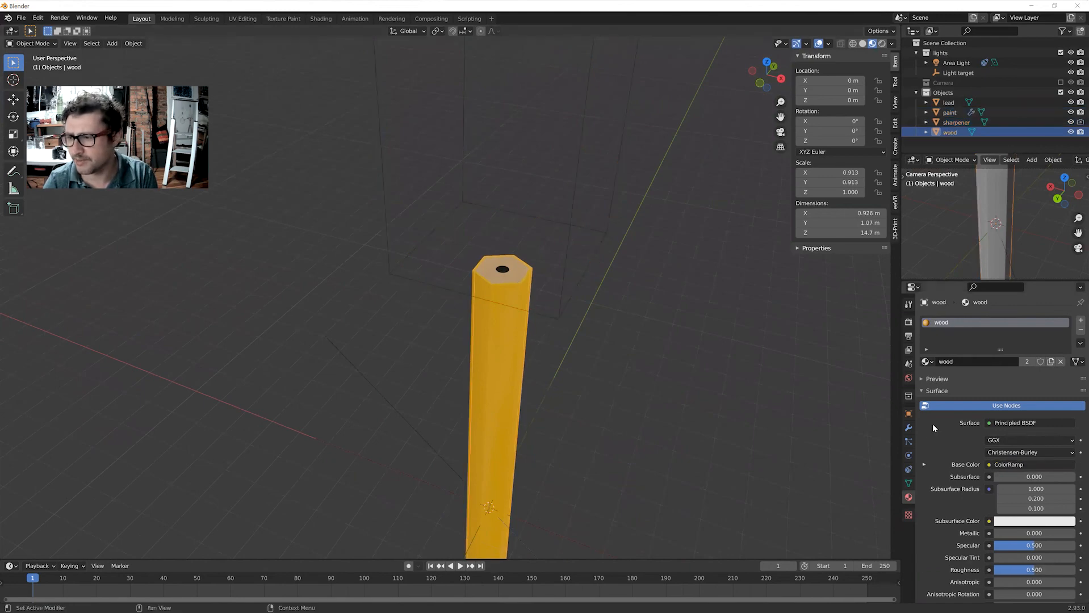
{"action": "left_click", "coordinate": [908, 428]}
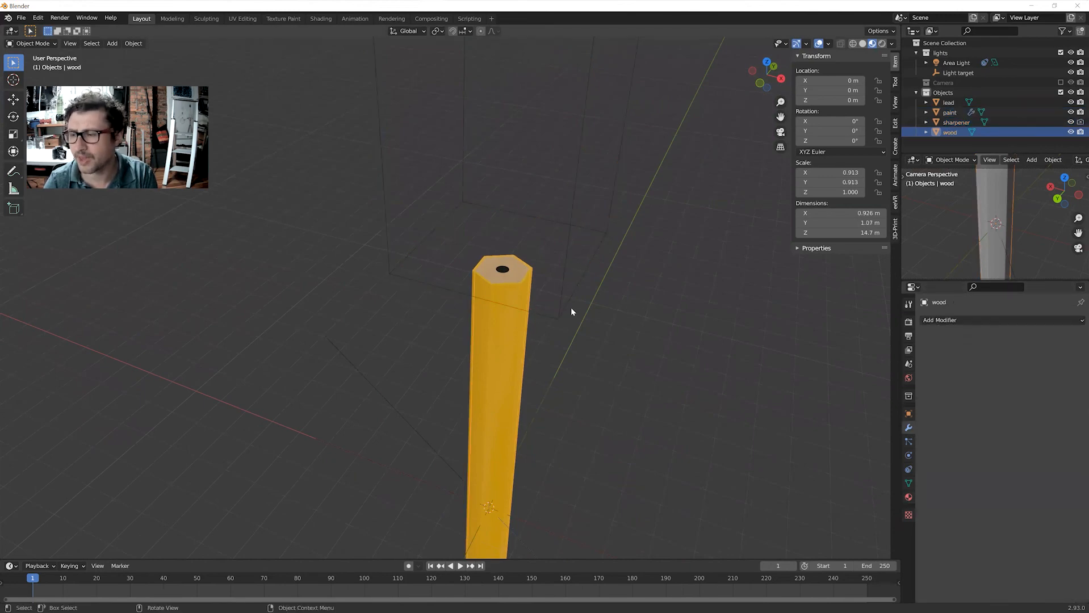
{"action": "left_click", "coordinate": [518, 359]}
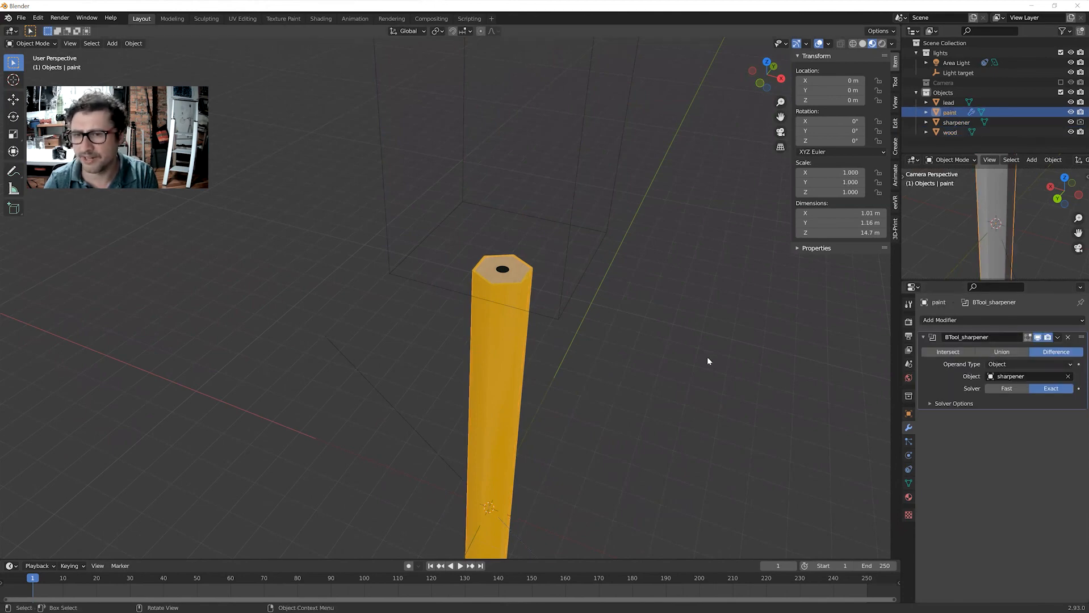
{"action": "middle_click_drag", "start_coordinate": [595, 336], "coordinate": [569, 292]}
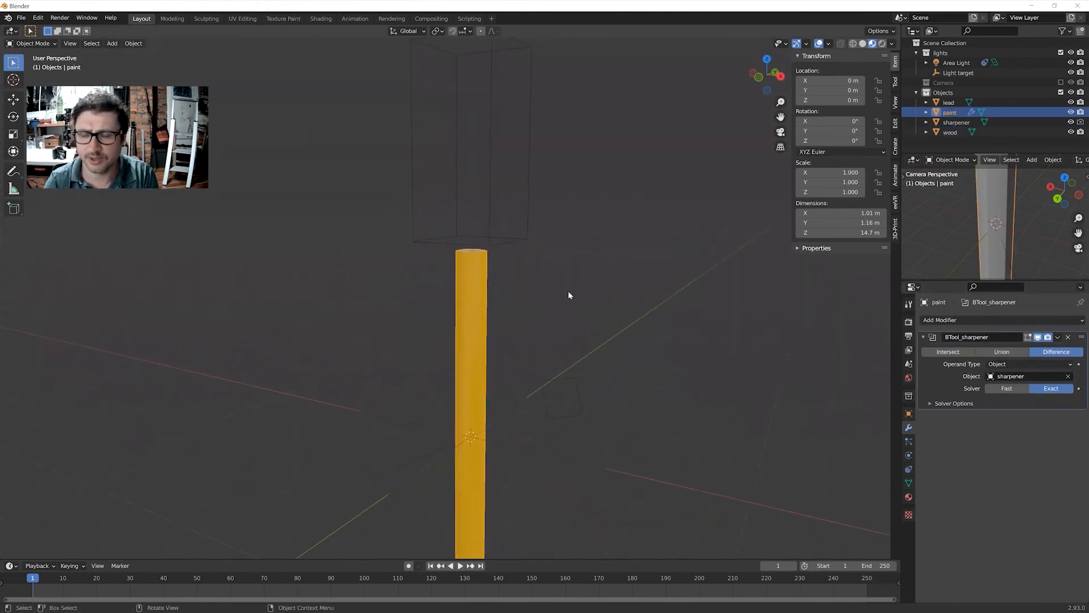
{"action": "left_click", "coordinate": [486, 180]}
{"action": "key", "text": "g"}
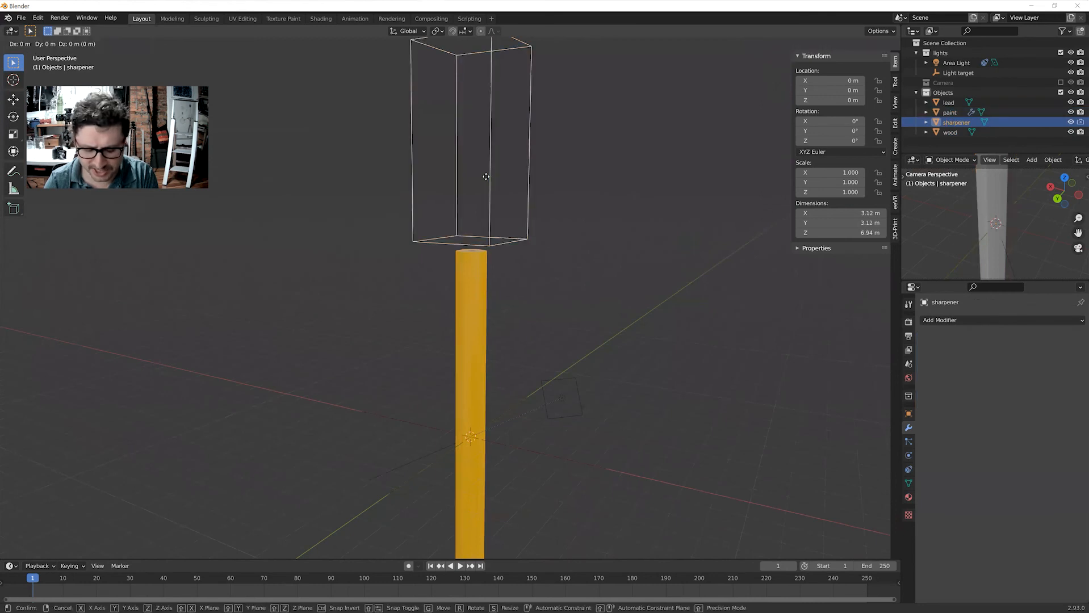
{"action": "key", "text": "z"}
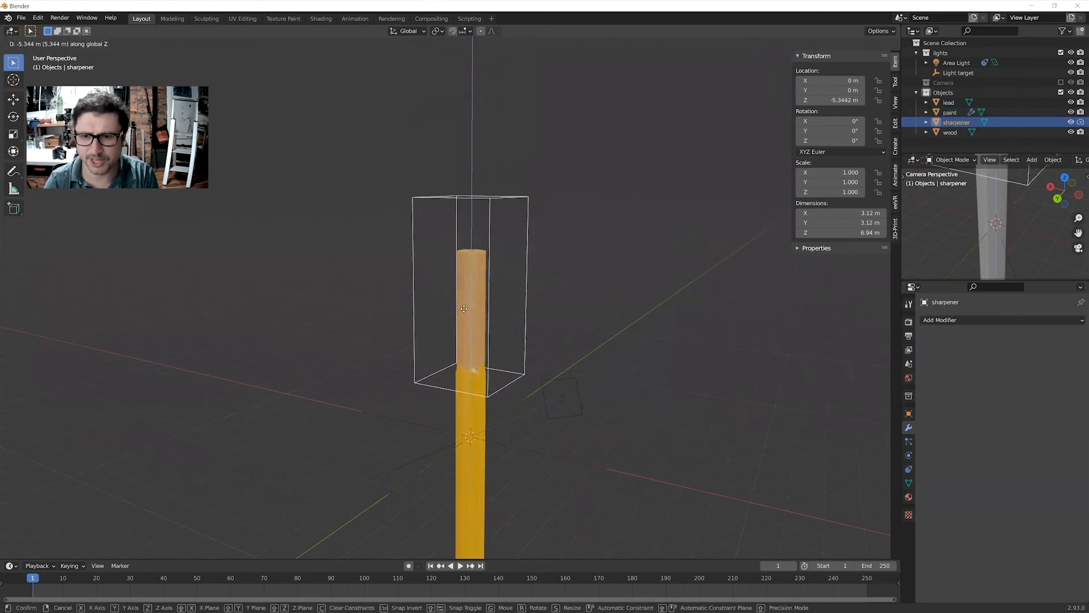
{"action": "right_click", "coordinate": [454, 274]}
Add a Boolean Difference modifier to the wood object with the sharpener as its cutting object.
{"action": "middle_click_drag", "start_coordinate": [509, 294], "coordinate": [521, 286]}
{"action": "scroll", "coordinate": [514, 291], "scroll_direction": "up", "scroll_amount": 4}
{"action": "left_click", "coordinate": [519, 285]}
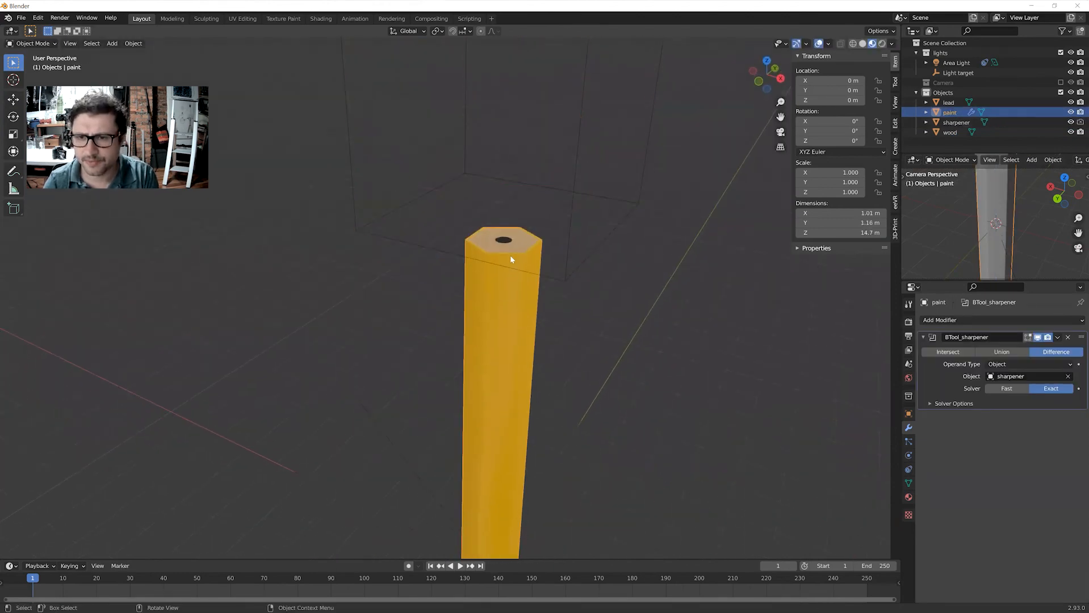
{"action": "left_click", "coordinate": [517, 248]}
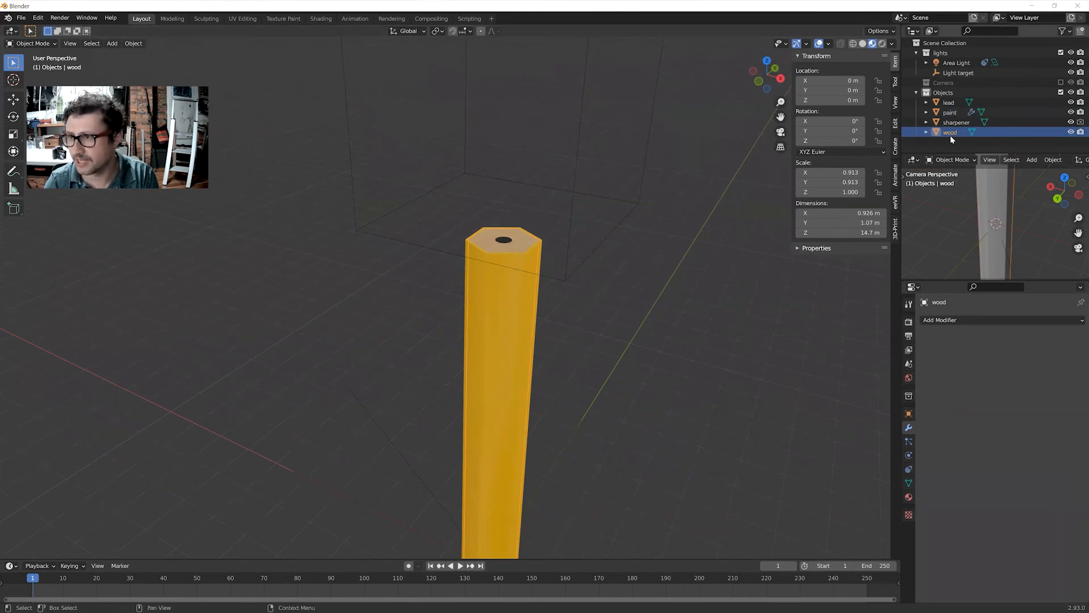
{"action": "left_click", "coordinate": [958, 320]}
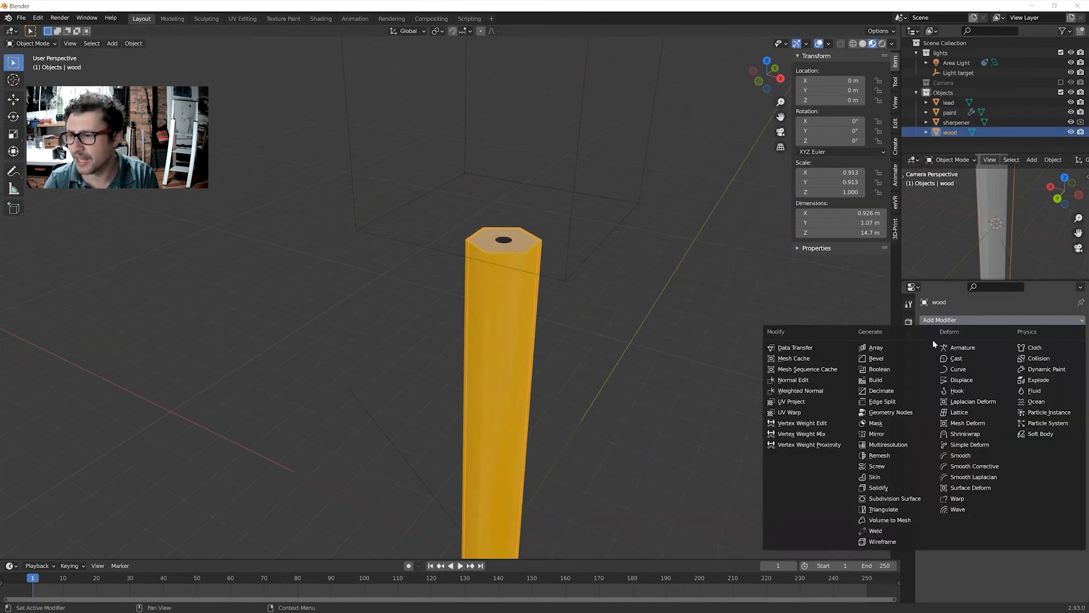
{"action": "left_click", "coordinate": [889, 370]}
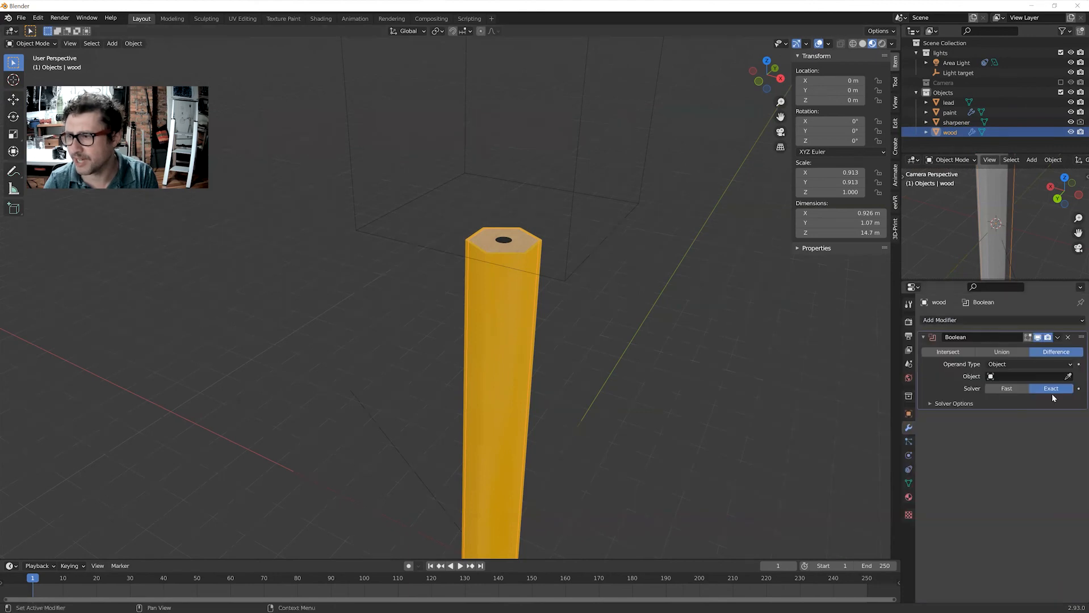
{"action": "left_click", "coordinate": [1067, 378]}
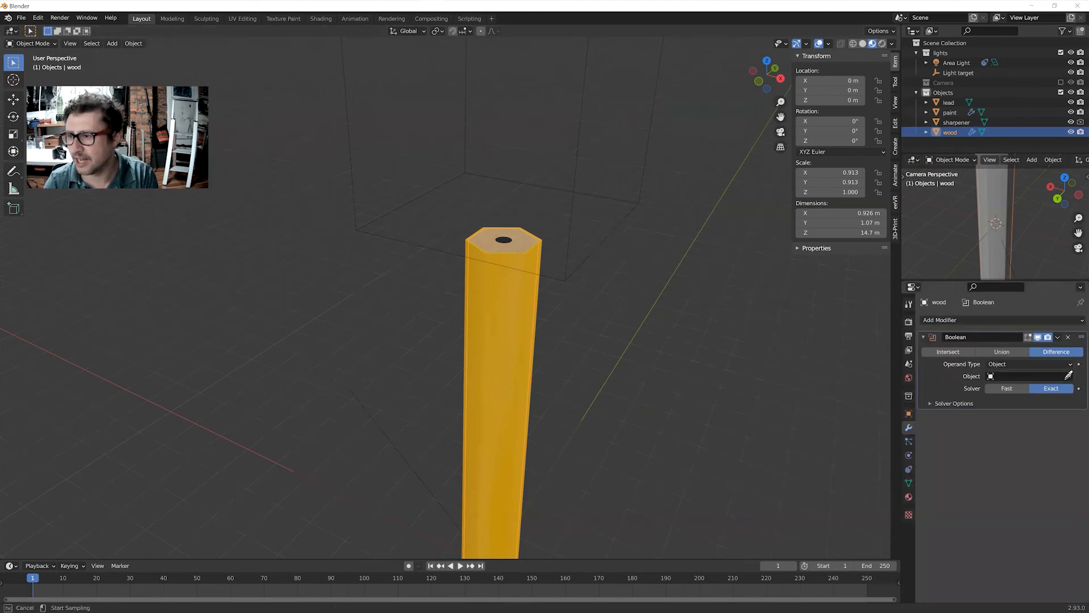
{"action": "left_click", "coordinate": [1033, 364]}
{"action": "left_click", "coordinate": [1023, 376]}
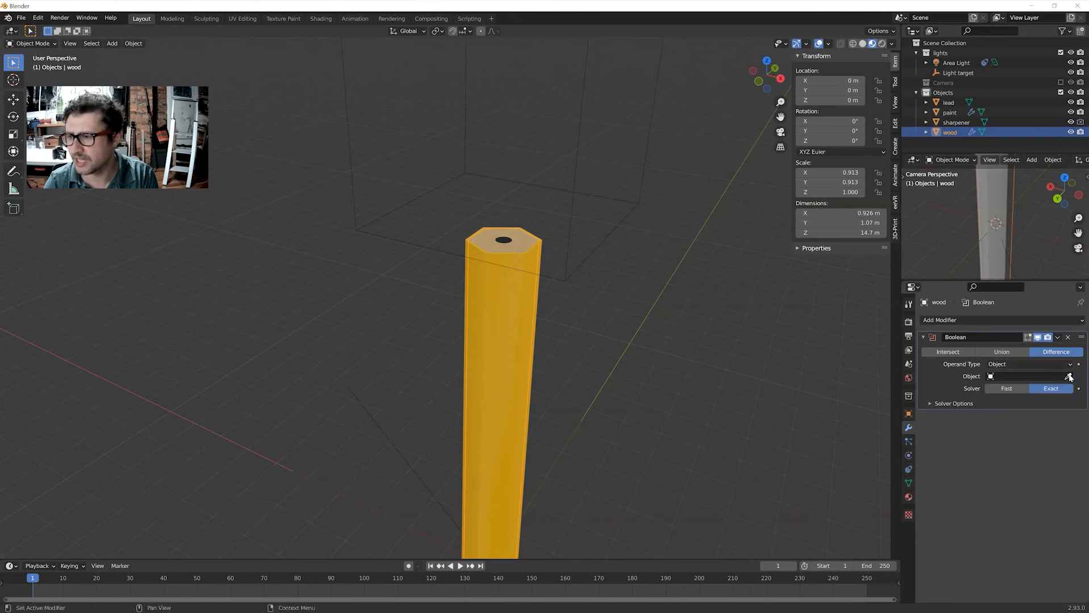
{"action": "left_click", "coordinate": [1067, 378]}
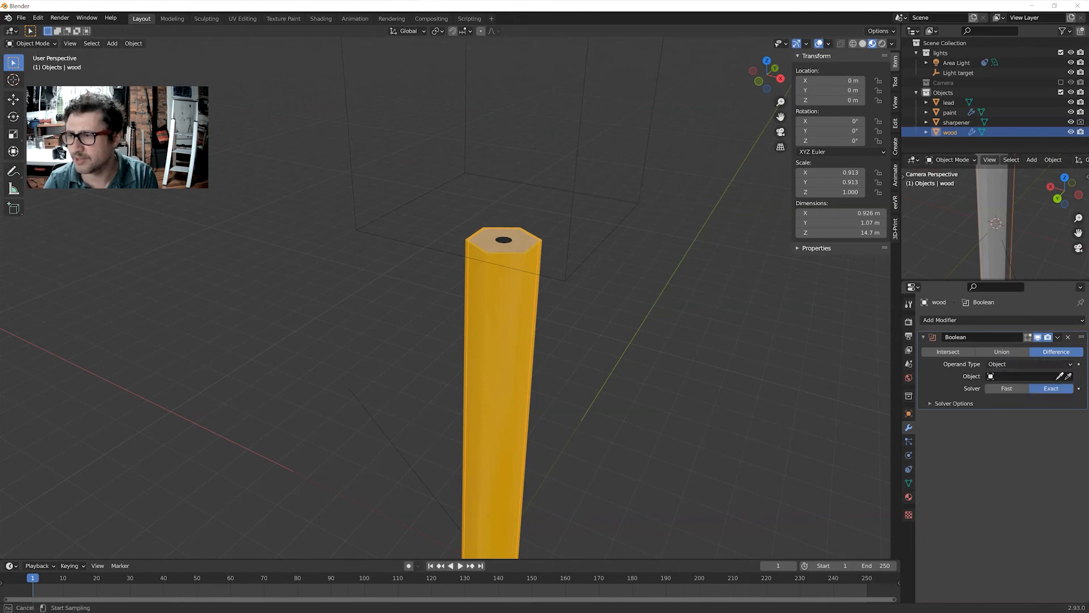
{"action": "left_click", "coordinate": [958, 122]}
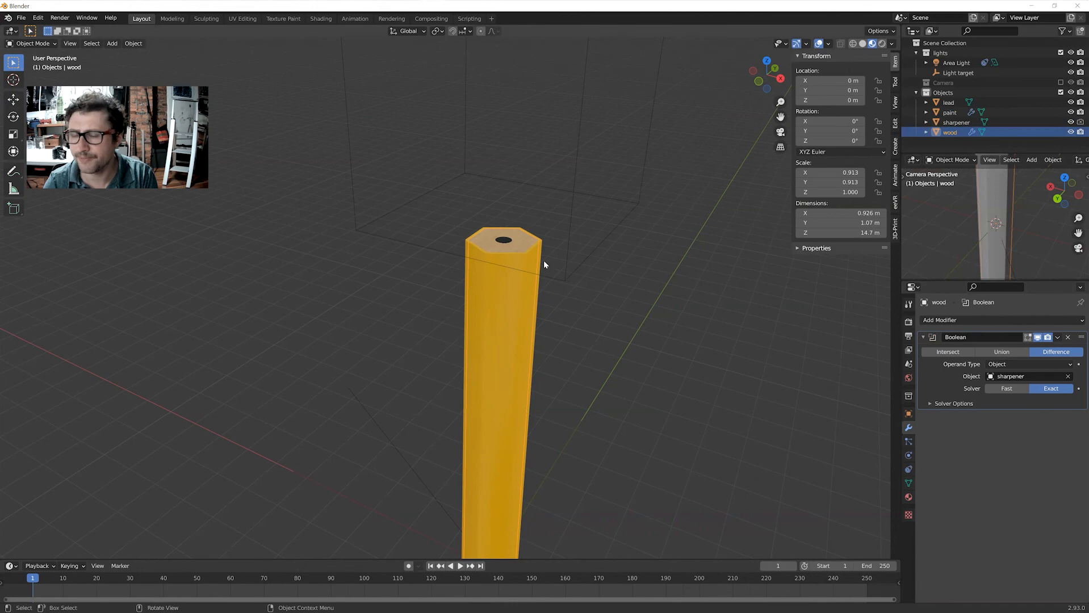
Add a Boolean Difference modifier to the lead object with the sharpener as its cutting object.
{"action": "left_click", "coordinate": [508, 240]}
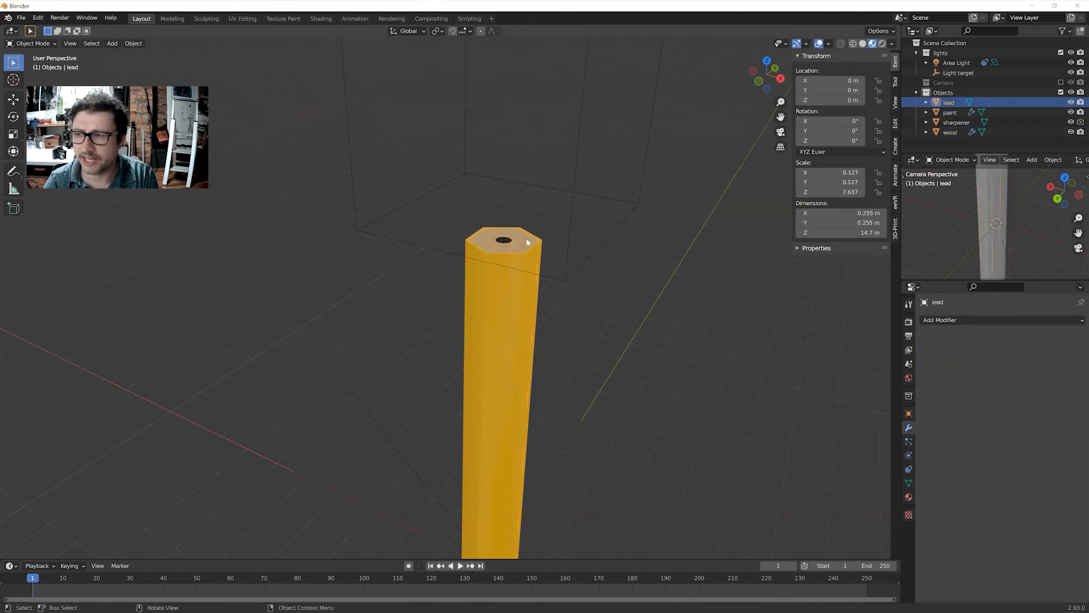
{"action": "left_click", "coordinate": [931, 321]}
{"action": "left_click", "coordinate": [901, 370]}
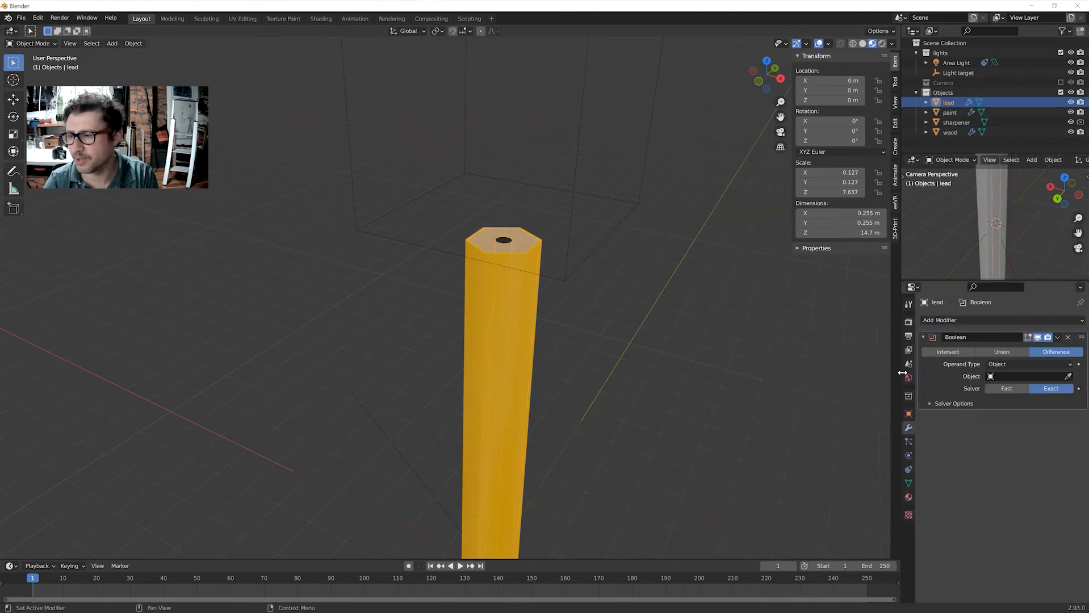
{"action": "left_click", "coordinate": [1069, 376]}
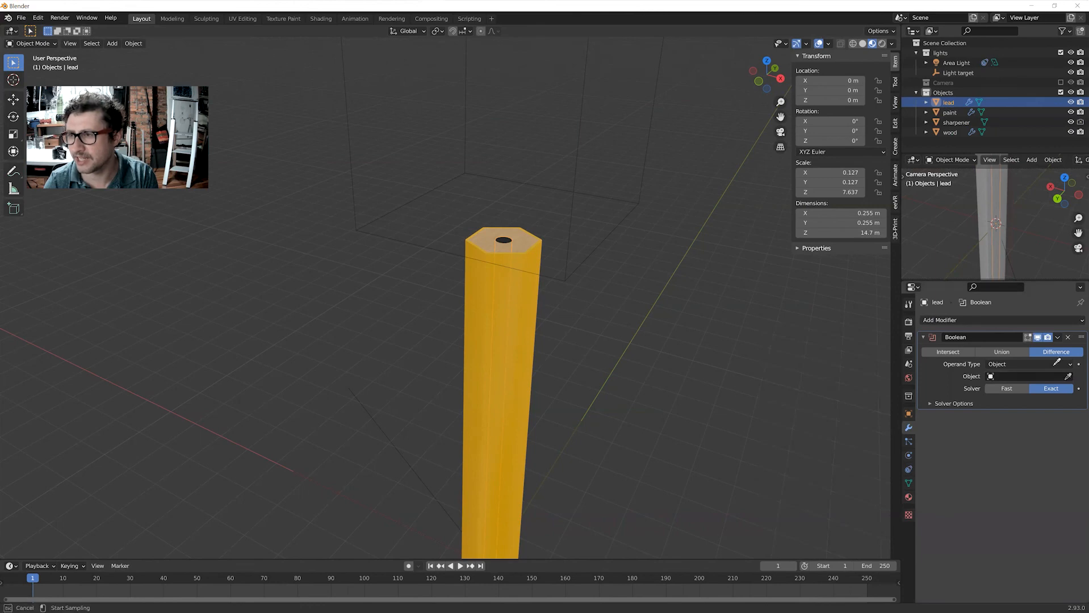
{"action": "left_click", "coordinate": [958, 122]}
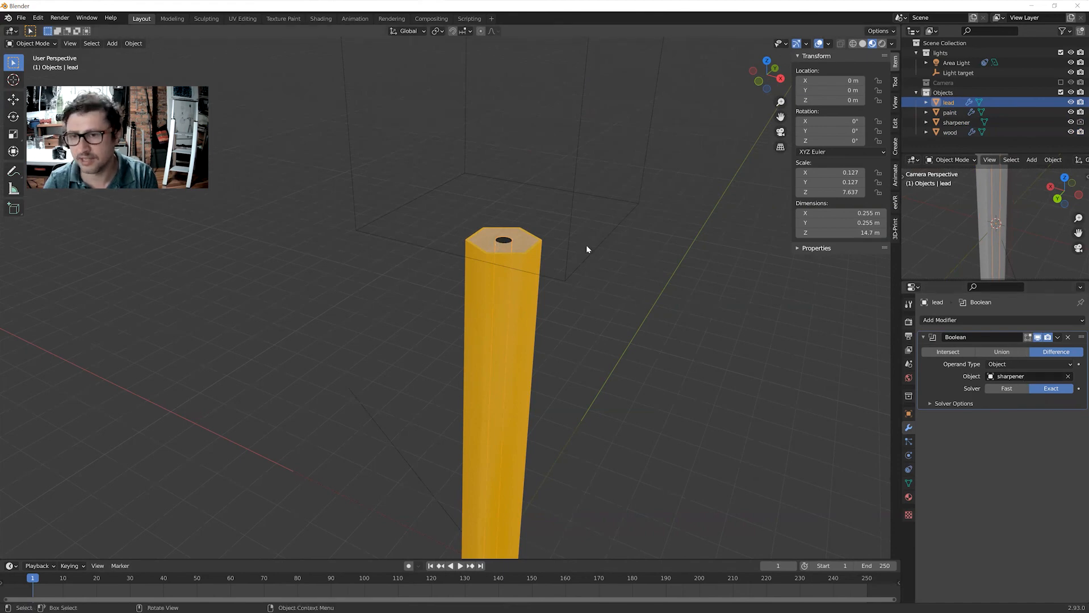
Check the Boolean modifiers on the wood and paint objects and clear the selection.
{"action": "left_click", "coordinate": [521, 247]}
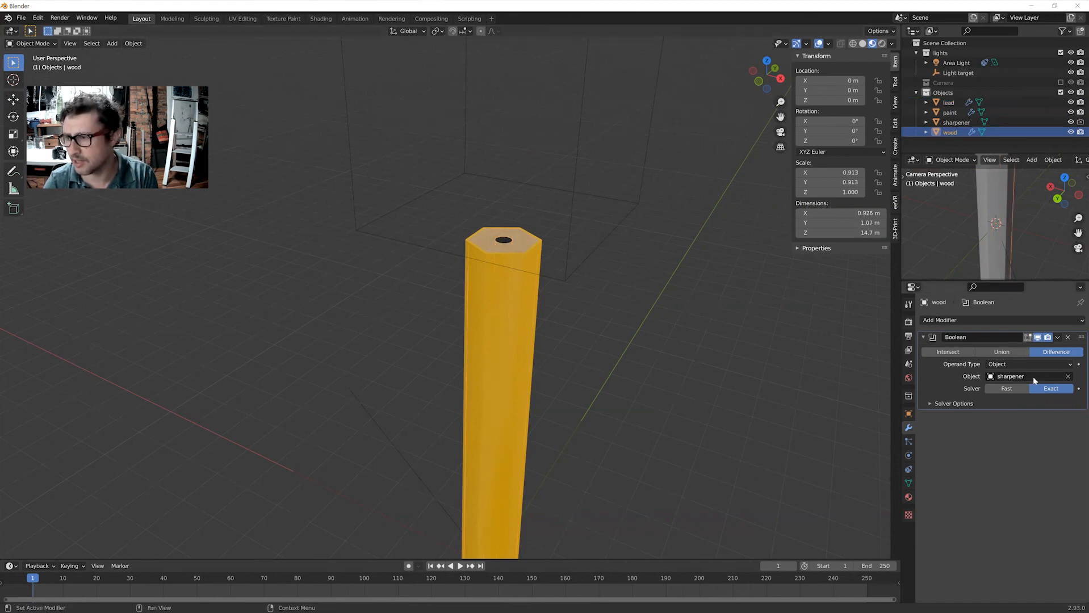
{"action": "left_click", "coordinate": [518, 294]}
{"action": "left_click", "coordinate": [703, 313]}
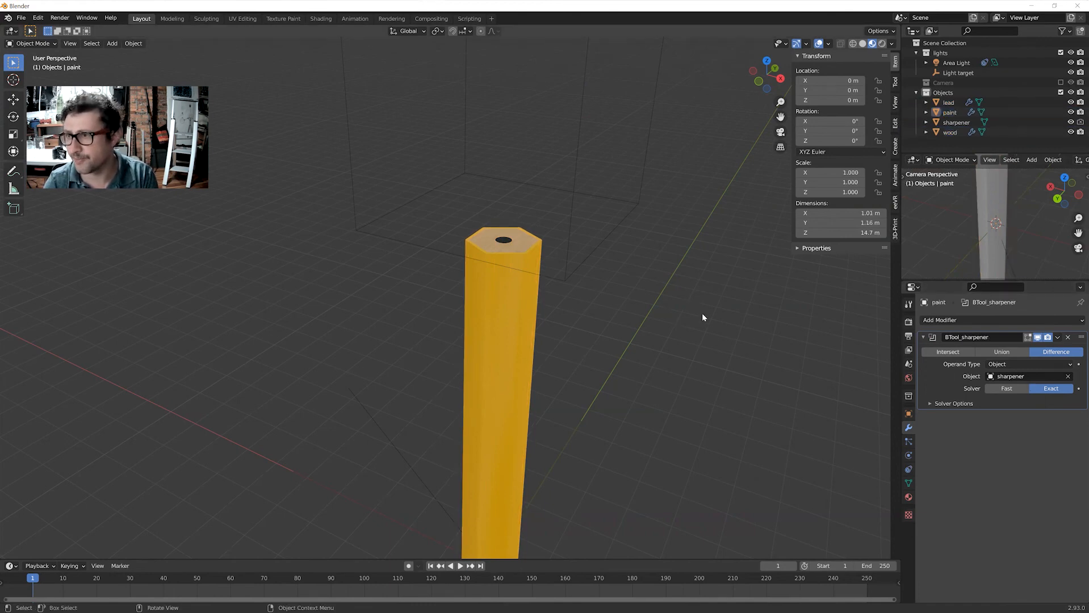
Lower the sharpener about 7.82 m along the Z axis so it cuts into the pencil.
{"action": "mouse_move", "coordinate": [702, 328]}
{"action": "middle_mouse_down"}
{"action": "mouse_move", "coordinate": [698, 294]}
{"action": "mouse_move", "coordinate": [639, 278]}
{"action": "mouse_move", "coordinate": [658, 294]}
{"action": "middle_mouse_up"}
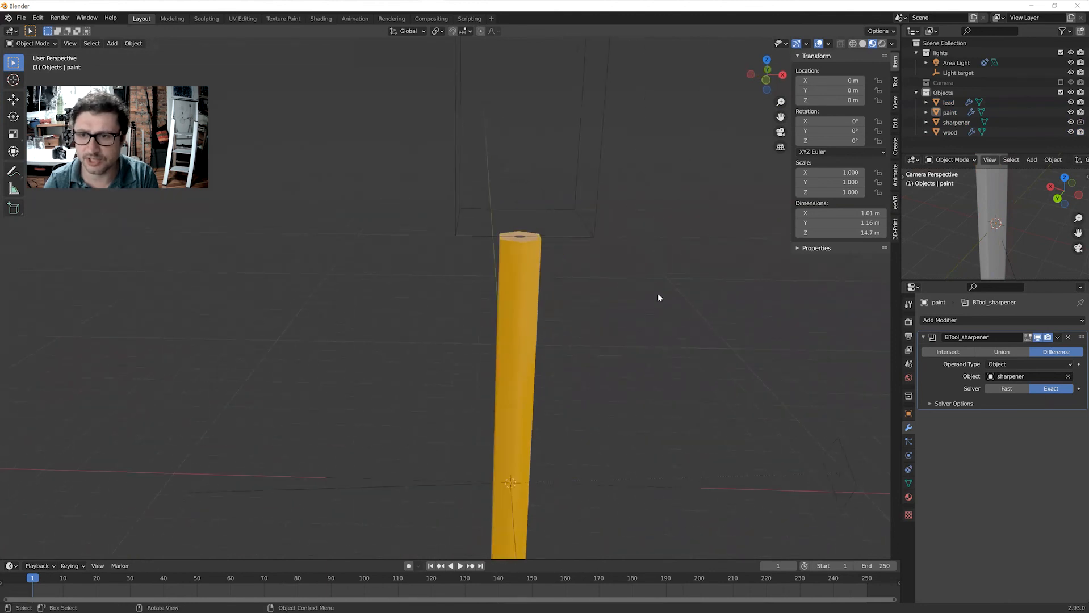
{"action": "left_click", "coordinate": [596, 193]}
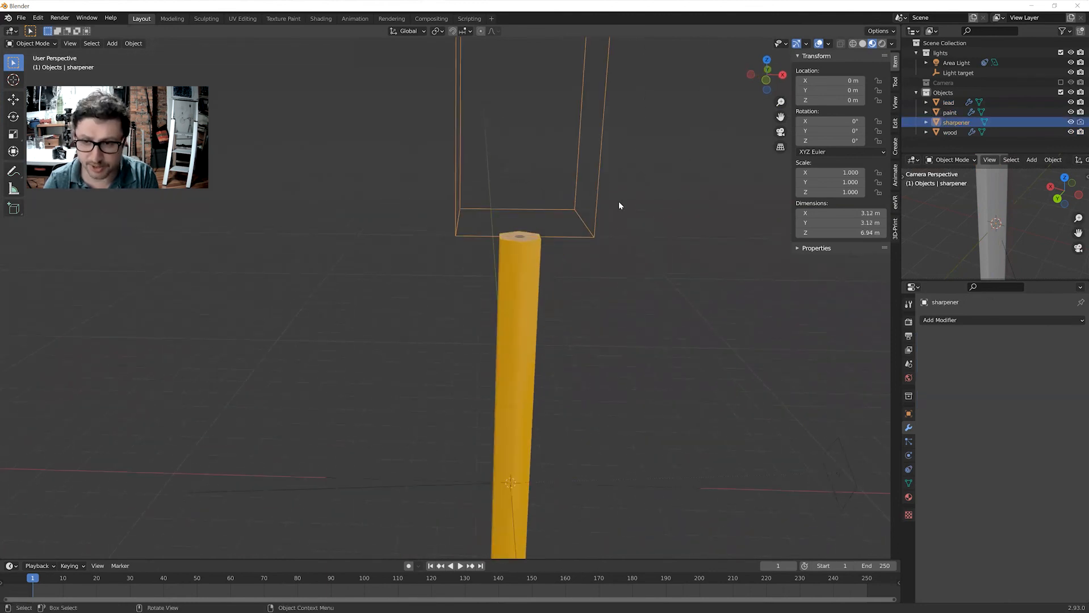
{"action": "key", "text": "g"}
{"action": "key", "text": "z"}
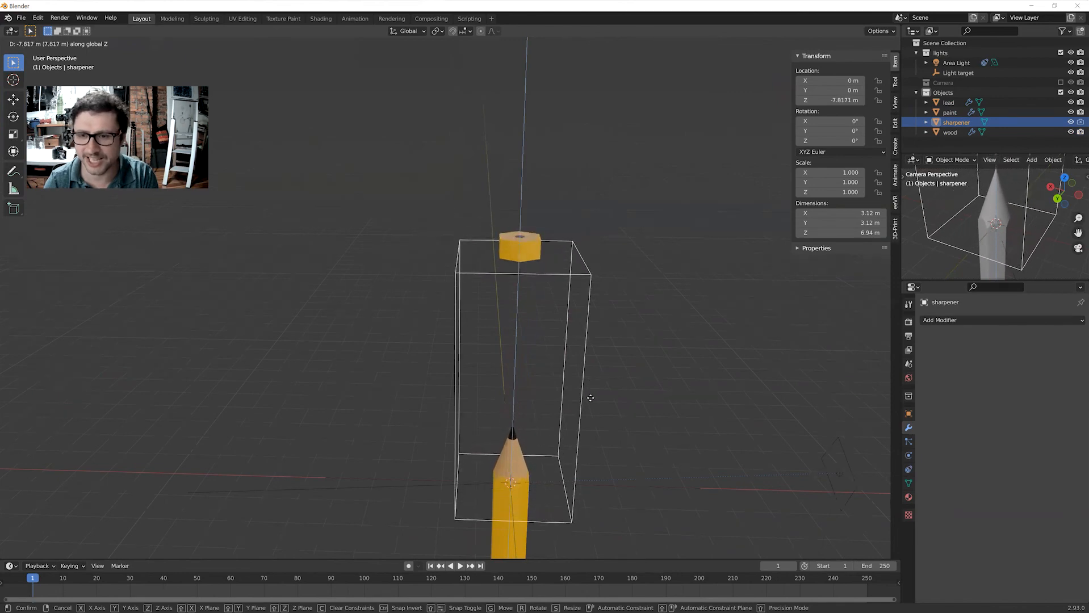
{"action": "left_click", "coordinate": [591, 390]}
Raise the sharpener about 1.84 m along Z to lengthen the pencil, and inspect the sharpened tip.
{"action": "middle_click_drag", "start_coordinate": [644, 384], "coordinate": [631, 368]}
{"action": "scroll", "coordinate": [630, 364], "scroll_direction": "down", "scroll_amount": 6}
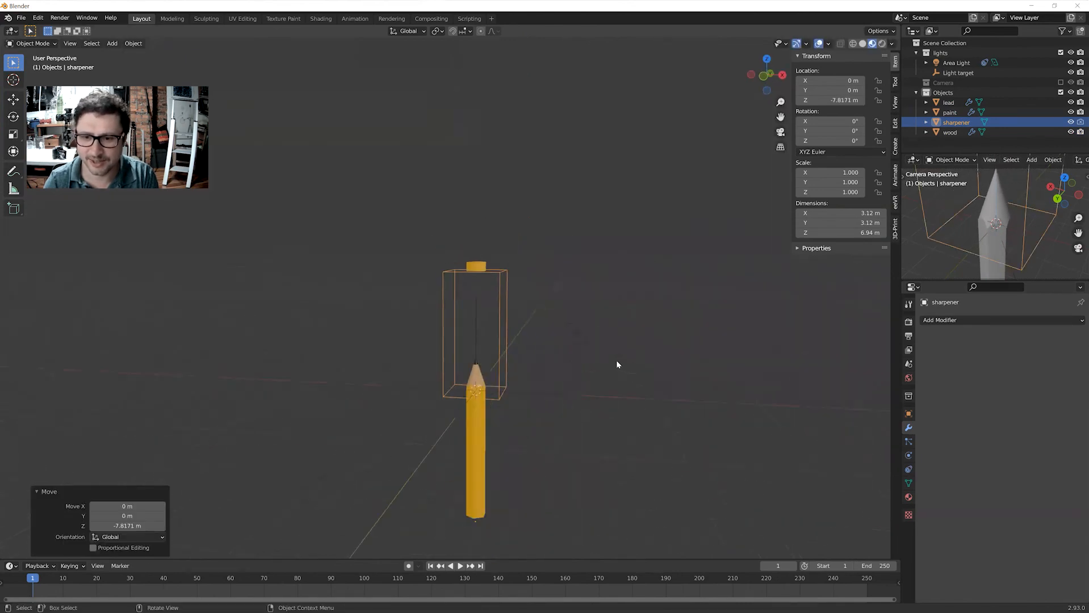
{"action": "scroll", "coordinate": [597, 358], "scroll_direction": "up", "scroll_amount": 2}
{"action": "key", "text": "g"}
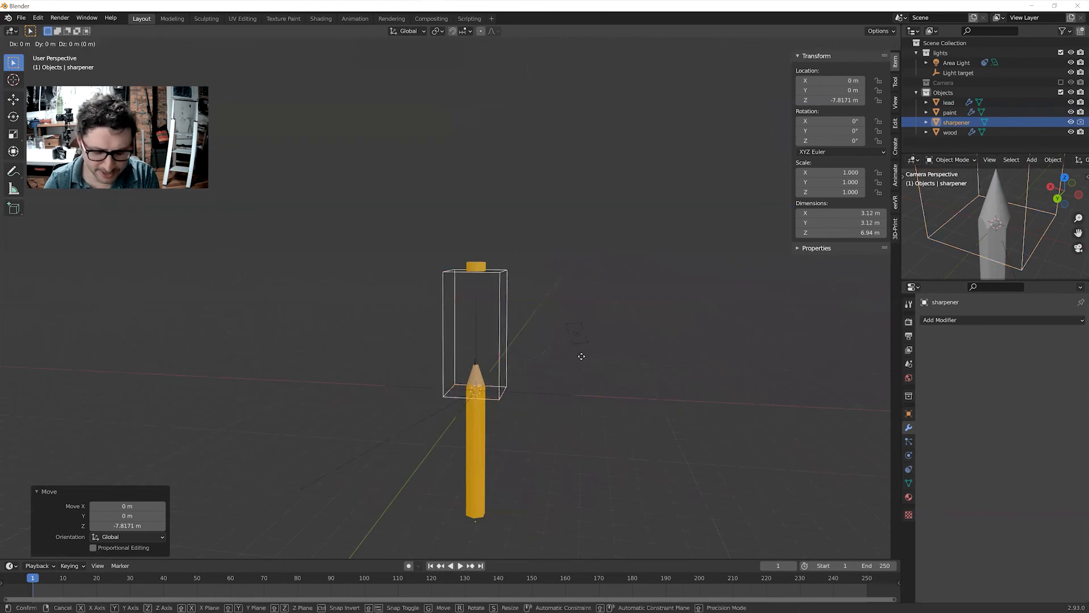
{"action": "key", "text": "z"}
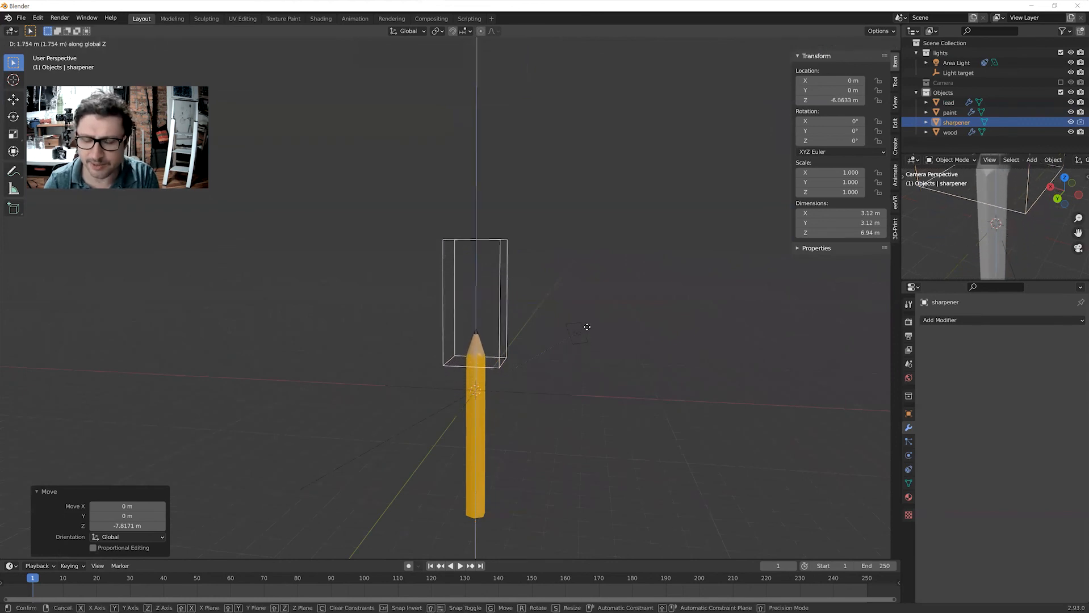
{"action": "left_click", "coordinate": [585, 321]}
{"action": "scroll", "coordinate": [576, 280], "scroll_direction": "up", "scroll_amount": 5}
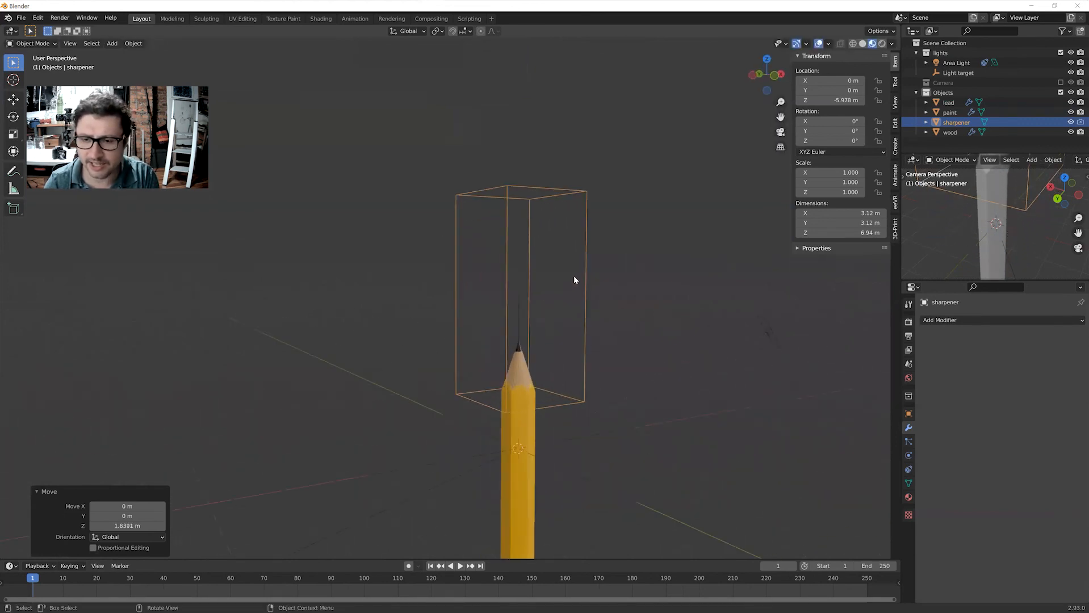
{"action": "mouse_move", "coordinate": [668, 344]}
{"action": "middle_mouse_down"}
{"action": "mouse_move", "coordinate": [637, 281]}
{"action": "mouse_move", "coordinate": [572, 298]}
{"action": "mouse_move", "coordinate": [483, 300]}
{"action": "mouse_move", "coordinate": [620, 317]}
{"action": "mouse_move", "coordinate": [647, 309]}
{"action": "mouse_move", "coordinate": [614, 280]}
{"action": "middle_mouse_up"}
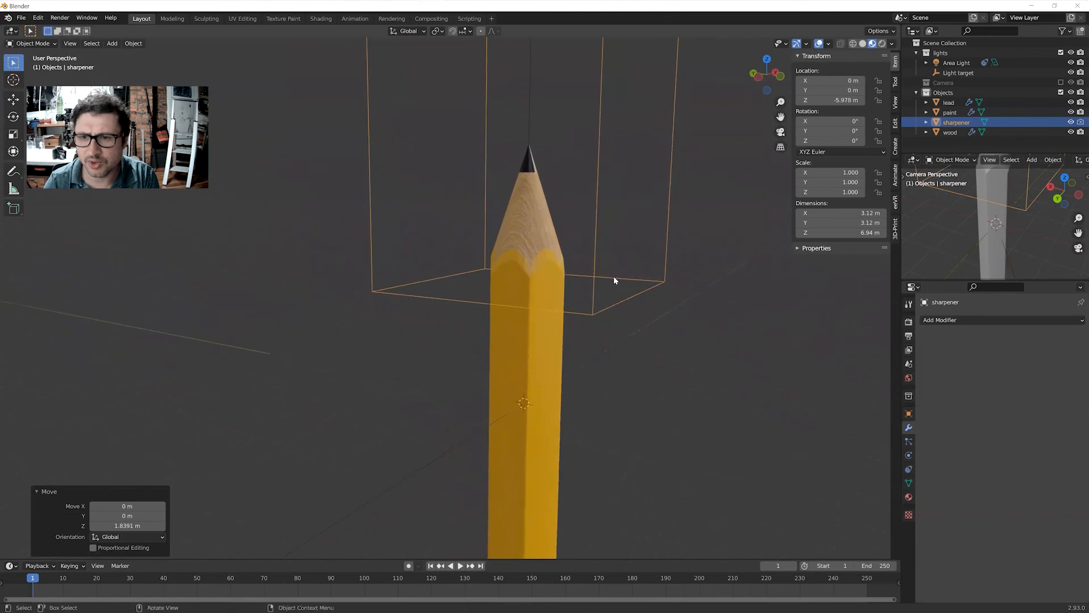
{"action": "mouse_move", "coordinate": [578, 222]}
{"action": "middle_mouse_down"}
{"action": "mouse_move", "coordinate": [656, 228]}
{"action": "mouse_move", "coordinate": [546, 253]}
{"action": "middle_mouse_up"}
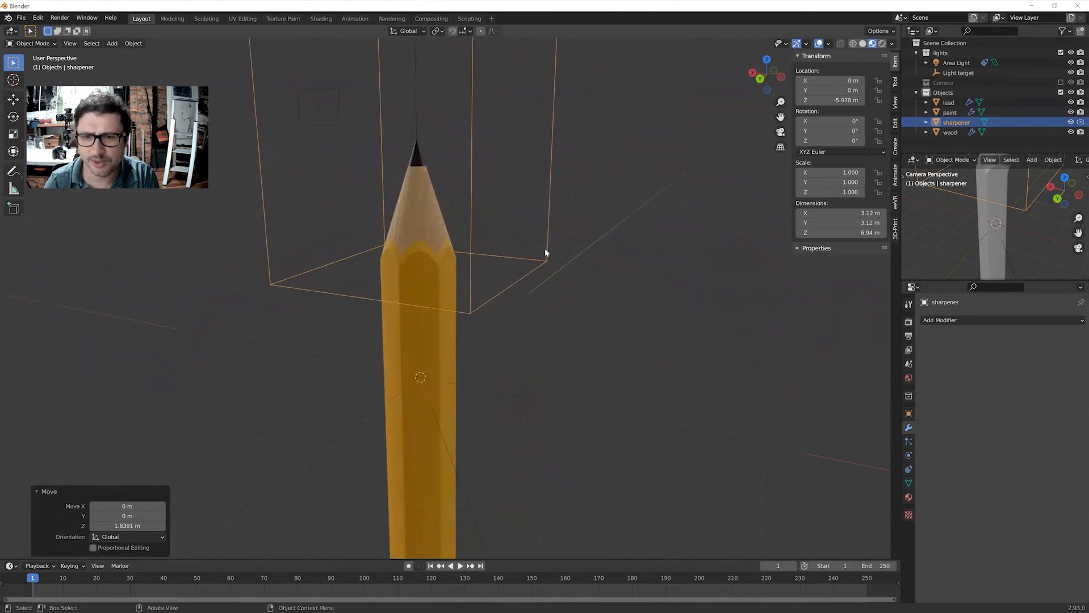
{"action": "mouse_move", "coordinate": [417, 199]}
{"action": "middle_mouse_down"}
{"action": "mouse_move", "coordinate": [499, 253]}
{"action": "mouse_move", "coordinate": [589, 253]}
{"action": "mouse_move", "coordinate": [503, 261]}
{"action": "mouse_move", "coordinate": [496, 317]}
{"action": "mouse_move", "coordinate": [578, 197]}
{"action": "mouse_move", "coordinate": [567, 215]}
{"action": "middle_mouse_up"}
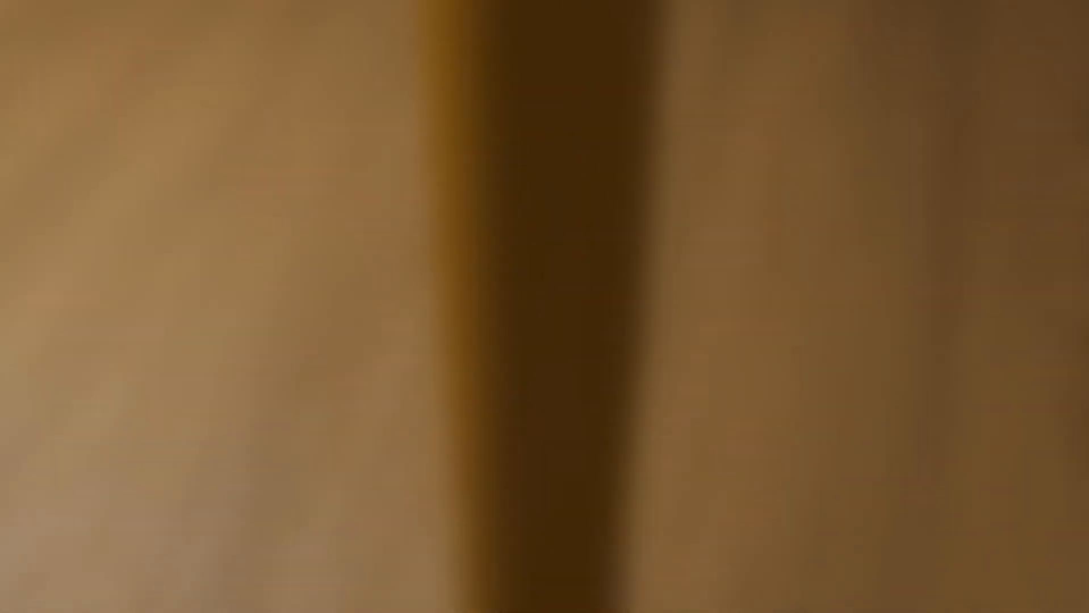